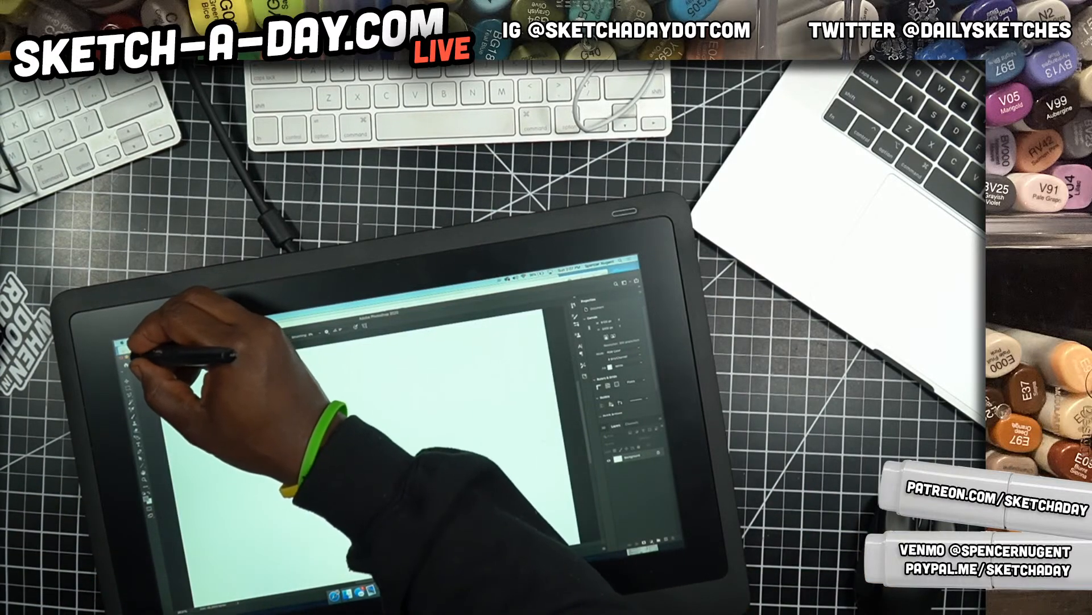
Add a new layer above the background and turn on automatic hiding of the Dock
click(130, 355)
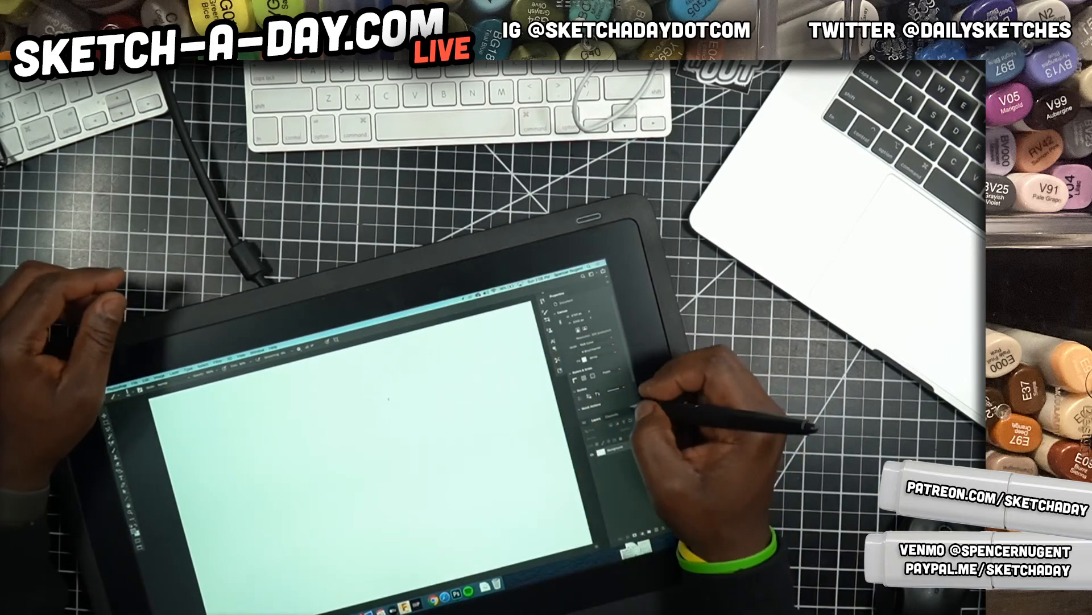
click(653, 531)
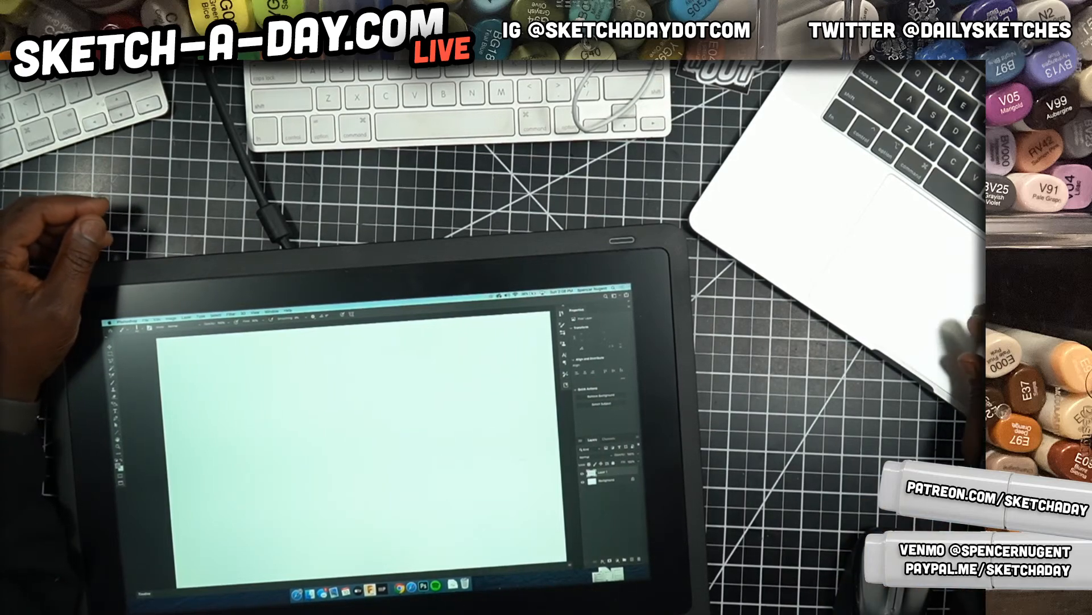
right_click(444, 586)
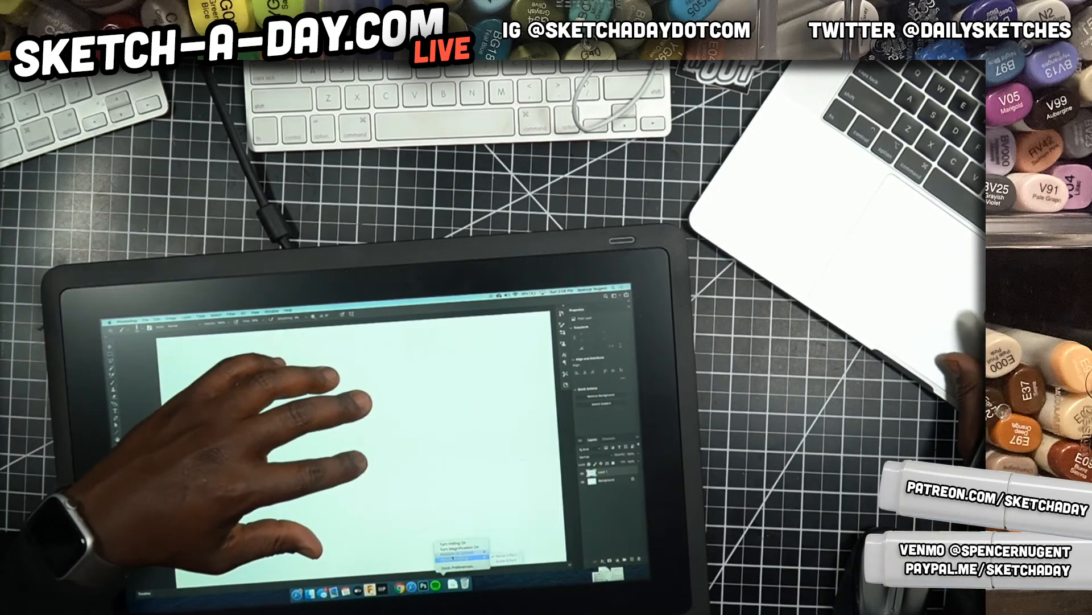
click(452, 543)
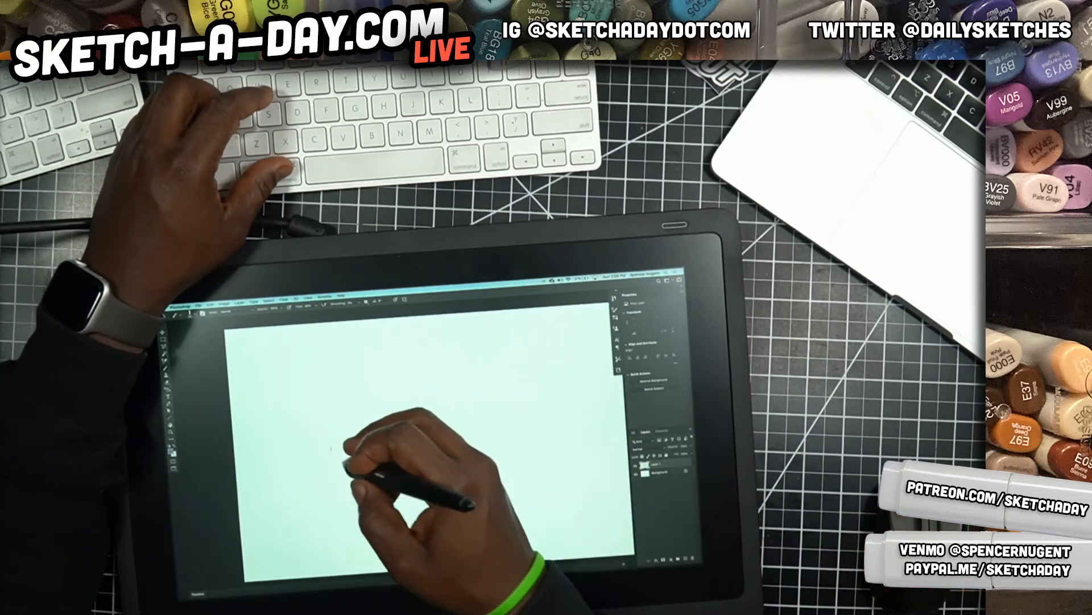
Choose a brush preset for line work, try it with a short stroke on the canvas and undo the stroke
right_click(439, 428)
click(480, 495)
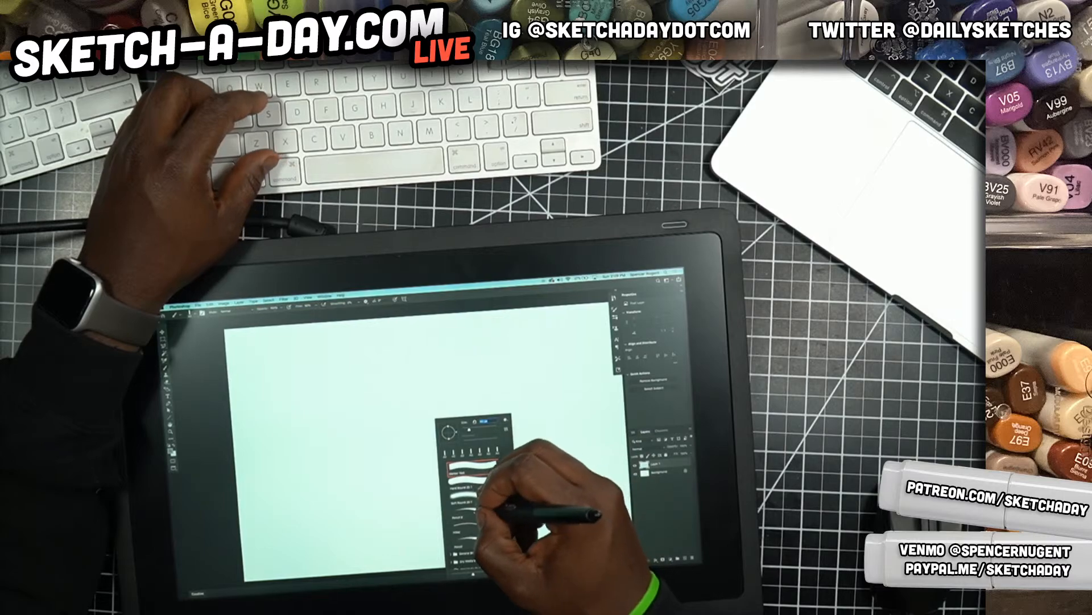
drag(376, 456, 422, 488)
key(super+z)
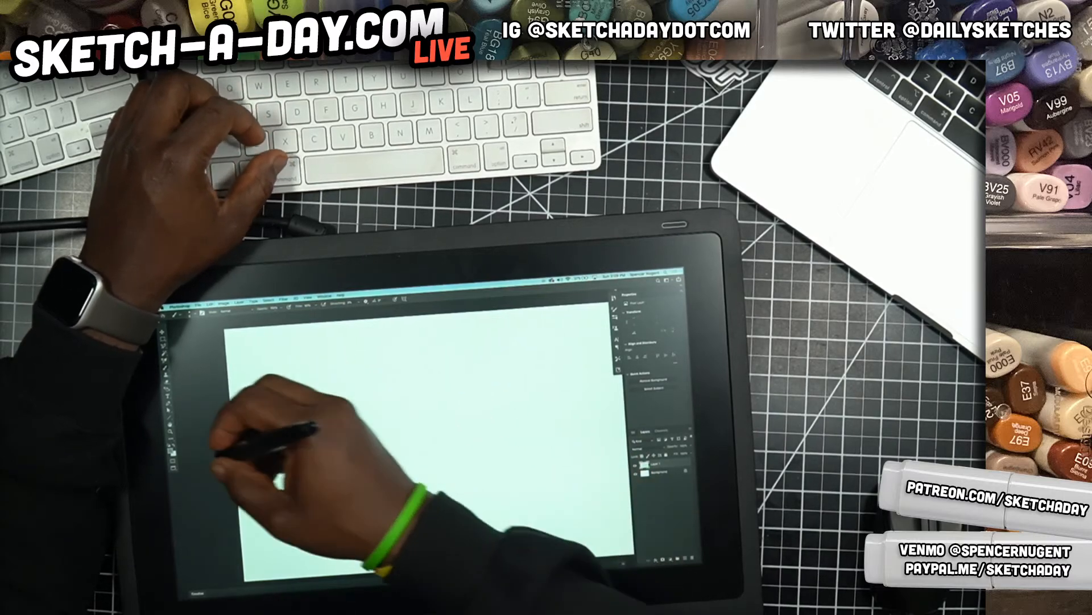
Set the foreground colour to black and make a short test stroke on the canvas
click(171, 450)
drag(526, 374, 470, 432)
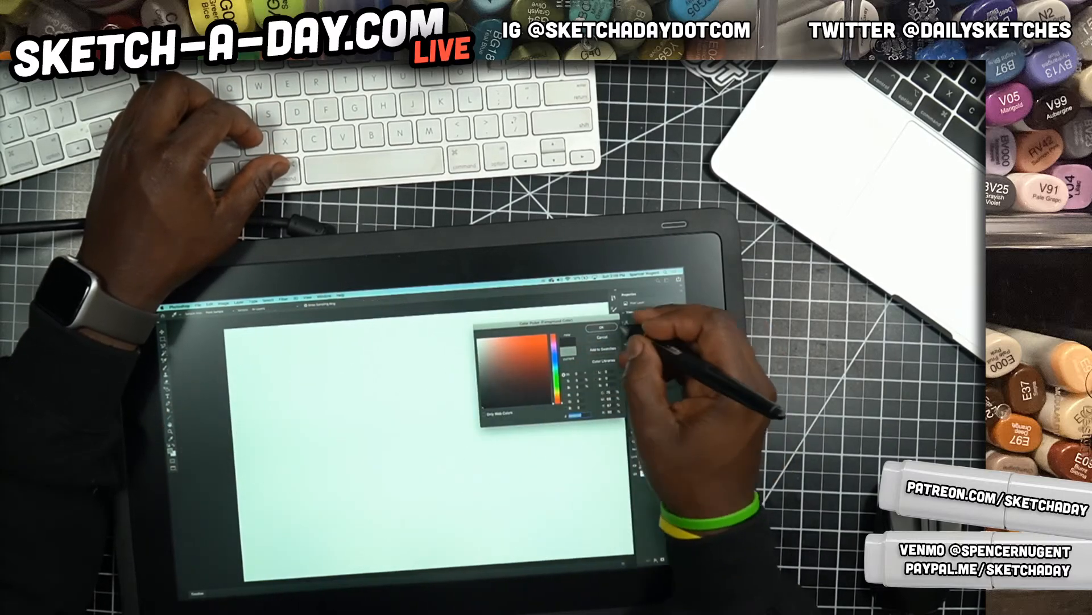
click(601, 328)
drag(369, 464, 439, 459)
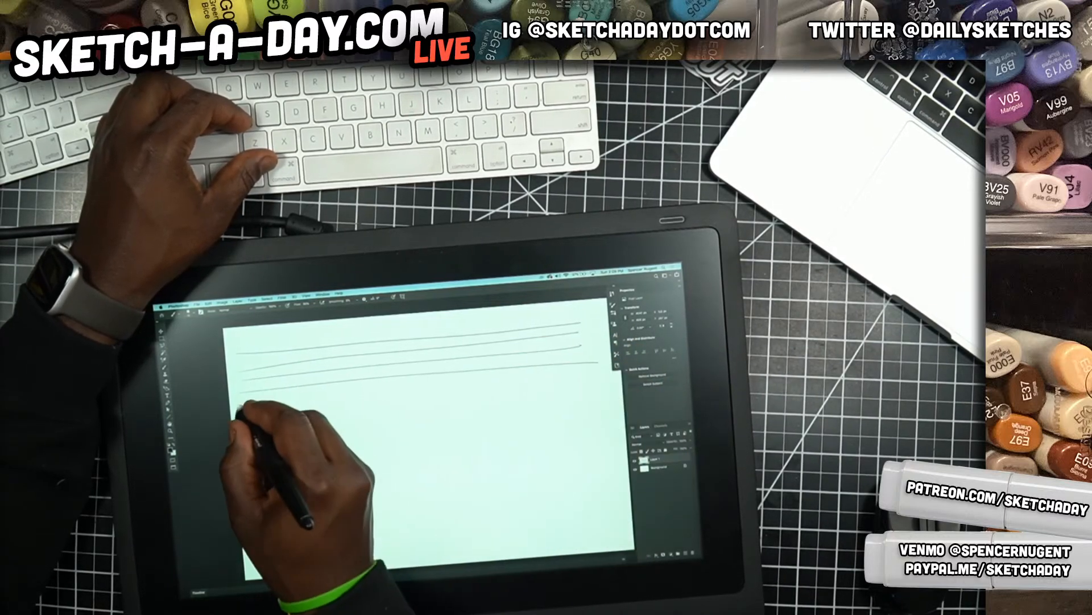
Fill the page on Layer 1 with closely spaced freehand horizontal lines running nearly the full page width
mouse_move(247, 427)
mouse_down()
mouse_move(598, 402)
mouse_move(439, 425)
mouse_move(609, 406)
mouse_up()
mouse_move(251, 449)
mouse_down()
mouse_move(599, 418)
mouse_move(352, 451)
mouse_move(613, 421)
mouse_up()
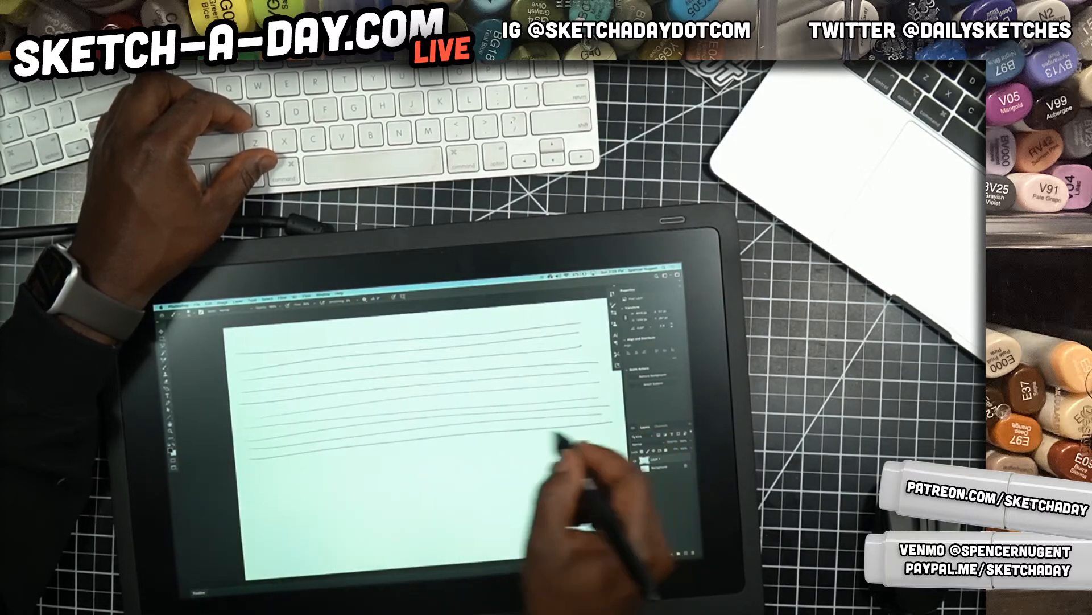
drag(251, 468, 610, 438)
drag(247, 480, 601, 455)
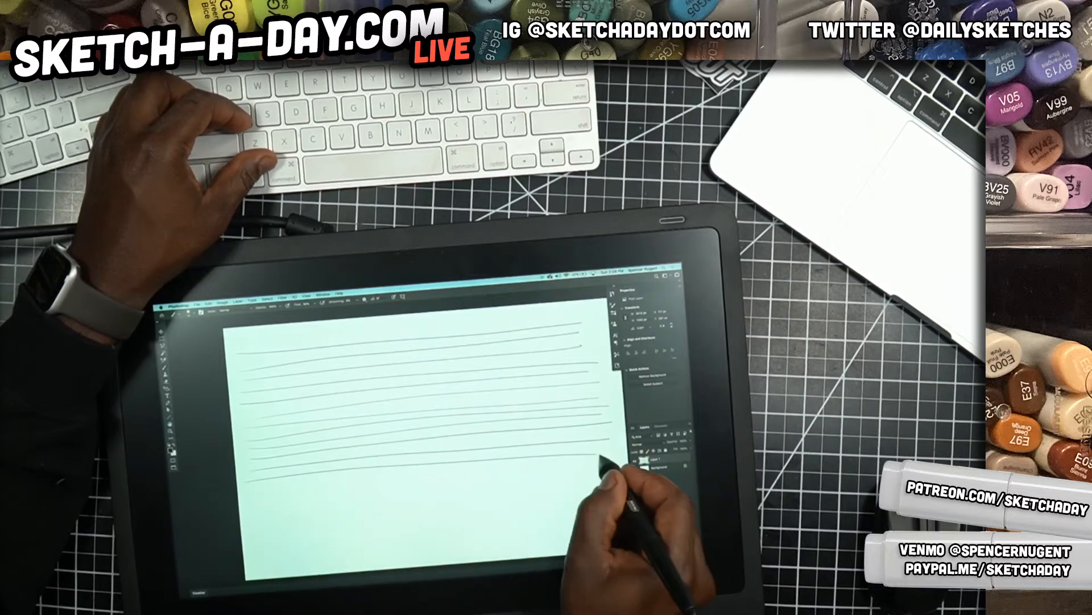
drag(254, 493, 581, 467)
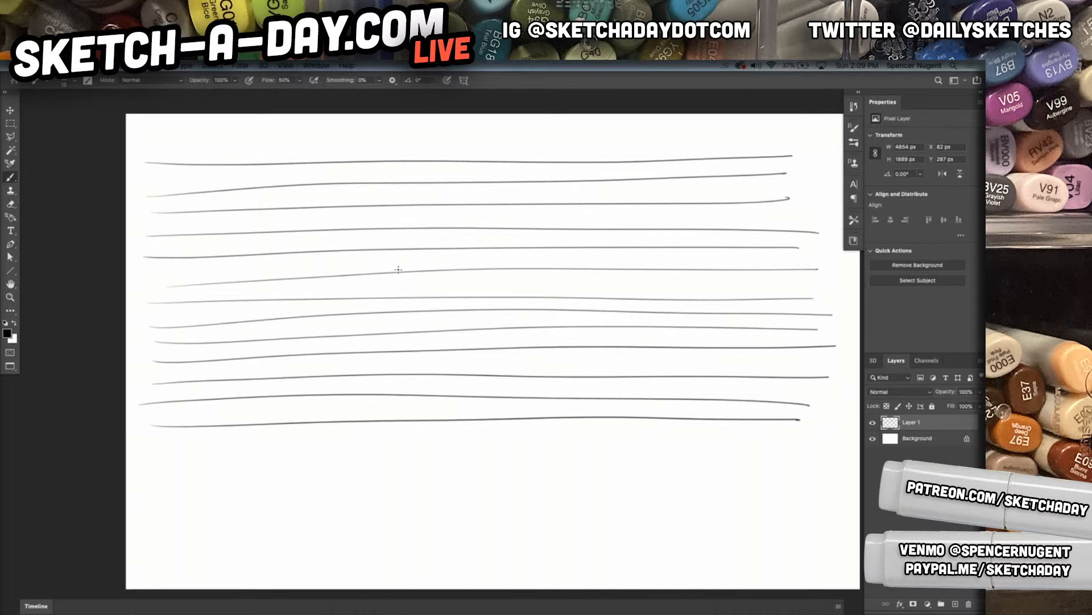
drag(153, 447, 845, 448)
drag(159, 468, 795, 474)
mouse_move(162, 492)
mouse_down()
mouse_move(804, 489)
mouse_move(401, 509)
mouse_move(805, 508)
mouse_up()
mouse_move(154, 530)
mouse_down()
mouse_move(819, 528)
mouse_move(353, 541)
mouse_move(842, 549)
mouse_up()
drag(153, 555, 814, 561)
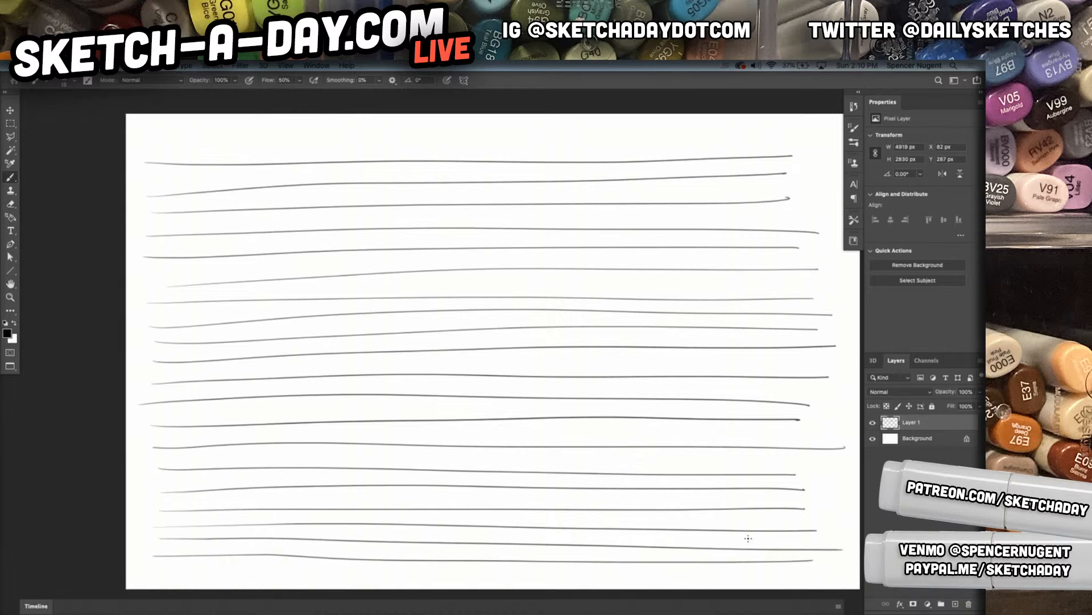
Add a new layer and hide Layer 1 with the horizontal lines
click(956, 603)
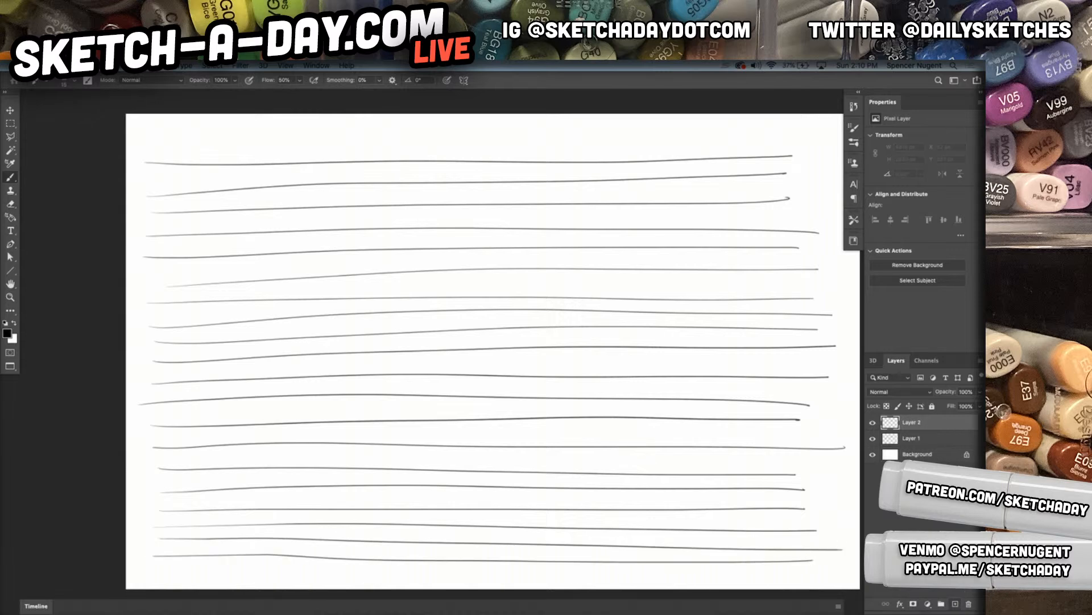
click(875, 439)
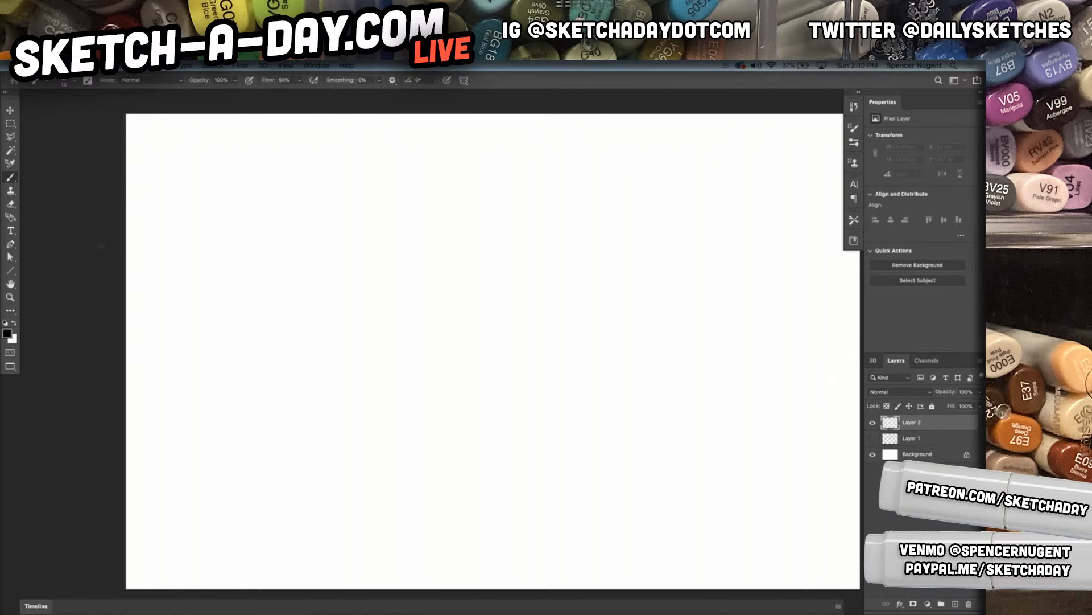
Draw a row of overlapping freehand circles across the upper part of the page on Layer 2
mouse_move(251, 137)
mouse_down()
mouse_move(169, 283)
mouse_move(250, 138)
mouse_move(302, 296)
mouse_move(357, 262)
mouse_up()
key(super+z)
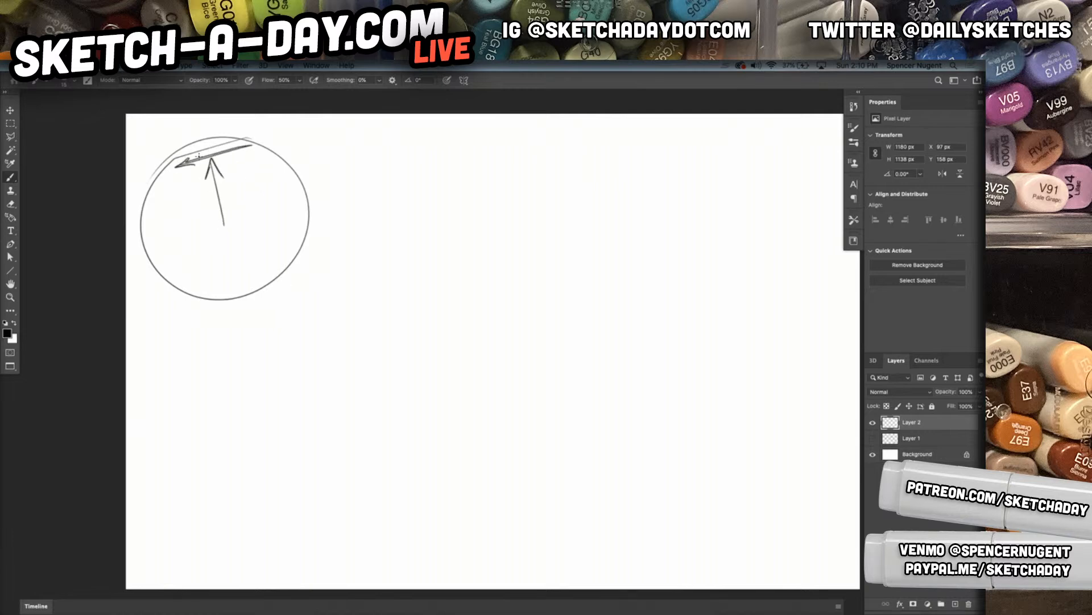
mouse_move(257, 170)
mouse_down()
mouse_move(241, 224)
mouse_move(422, 220)
mouse_move(246, 226)
mouse_up()
drag(321, 236, 328, 190)
mouse_move(543, 147)
mouse_down()
mouse_move(417, 220)
mouse_move(421, 181)
mouse_up()
drag(502, 237, 493, 215)
mouse_move(579, 231)
mouse_down()
mouse_move(754, 218)
mouse_move(582, 262)
mouse_move(770, 172)
mouse_move(582, 279)
mouse_move(740, 173)
mouse_move(612, 307)
mouse_up()
drag(705, 307, 853, 283)
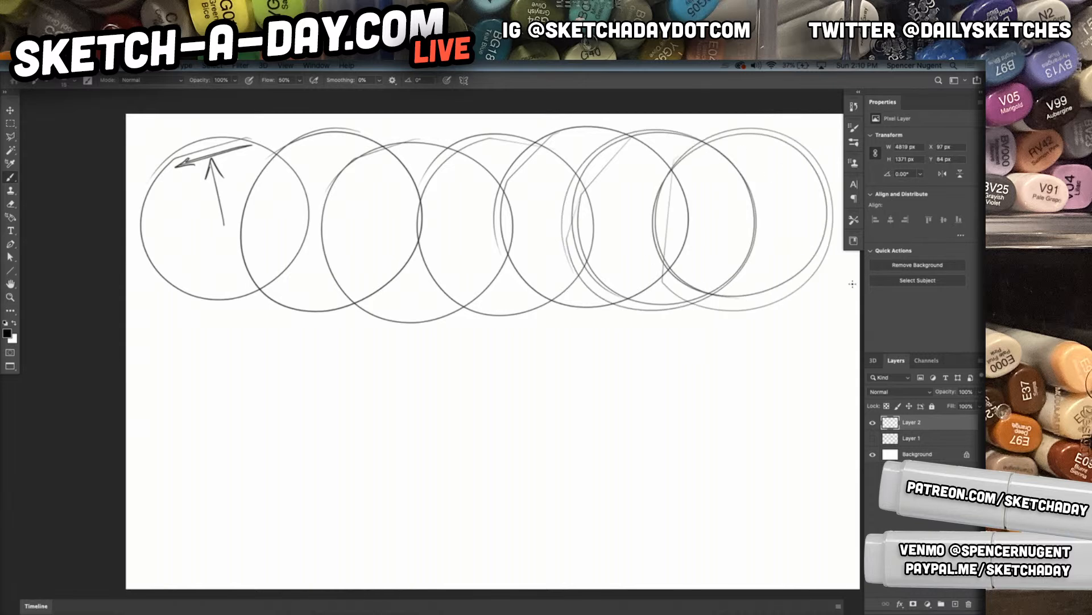
Draw a second row of overlapping freehand circles across the middle of the page, just below the first row
mouse_move(207, 289)
mouse_down()
mouse_move(202, 464)
mouse_move(171, 296)
mouse_move(139, 342)
mouse_up()
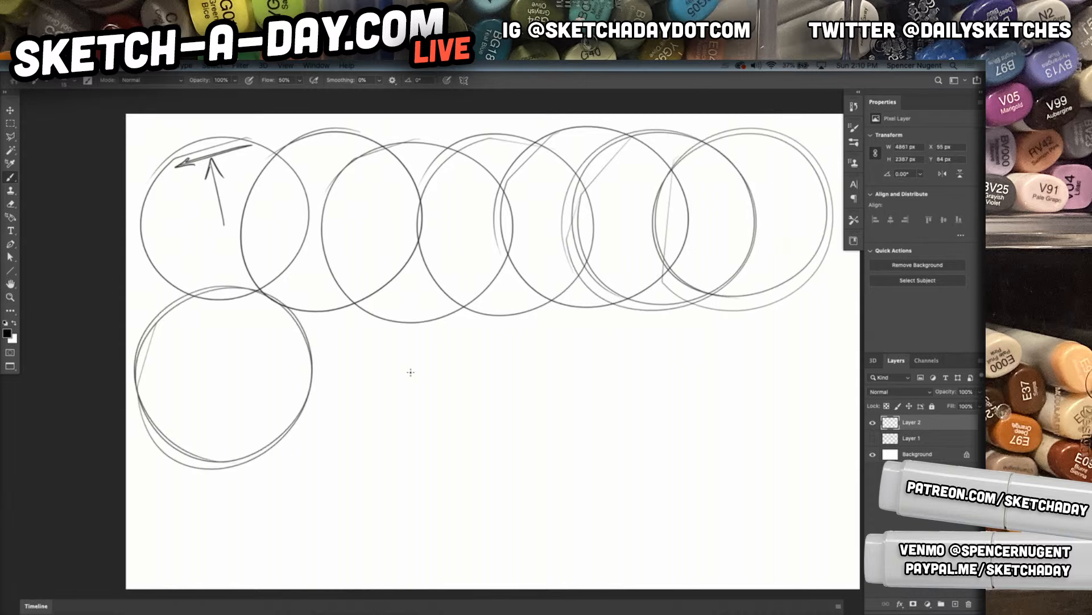
mouse_move(391, 349)
mouse_down()
mouse_move(394, 399)
mouse_move(397, 364)
mouse_move(222, 353)
mouse_up()
drag(299, 379, 475, 382)
mouse_move(461, 334)
mouse_down()
mouse_move(437, 313)
mouse_move(391, 476)
mouse_up()
mouse_move(390, 348)
mouse_down()
mouse_move(526, 311)
mouse_move(468, 307)
mouse_move(380, 399)
mouse_up()
mouse_move(488, 325)
mouse_down()
mouse_move(515, 484)
mouse_move(648, 398)
mouse_move(447, 341)
mouse_up()
mouse_move(570, 305)
mouse_down()
mouse_move(666, 467)
mouse_move(538, 347)
mouse_move(702, 421)
mouse_move(522, 420)
mouse_up()
mouse_move(618, 411)
mouse_down()
mouse_move(809, 361)
mouse_move(769, 304)
mouse_move(743, 484)
mouse_up()
Draw a third row of five freehand circles along the lower edge of the page
mouse_move(668, 420)
mouse_down()
mouse_move(629, 538)
mouse_move(711, 401)
mouse_move(797, 489)
mouse_up()
mouse_move(546, 410)
mouse_down()
mouse_move(601, 417)
mouse_move(510, 428)
mouse_up()
mouse_move(334, 516)
mouse_down()
mouse_move(344, 478)
mouse_move(499, 521)
mouse_up()
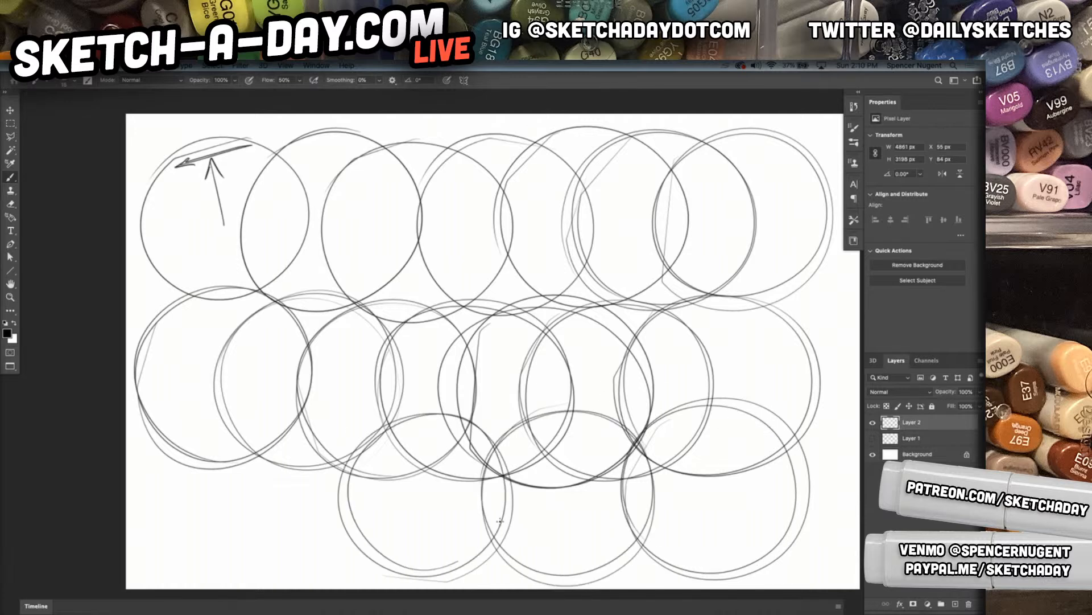
mouse_move(312, 410)
mouse_down()
mouse_move(389, 486)
mouse_move(291, 413)
mouse_move(207, 480)
mouse_up()
mouse_move(152, 443)
mouse_down()
mouse_move(168, 566)
mouse_move(268, 545)
mouse_move(149, 550)
mouse_up()
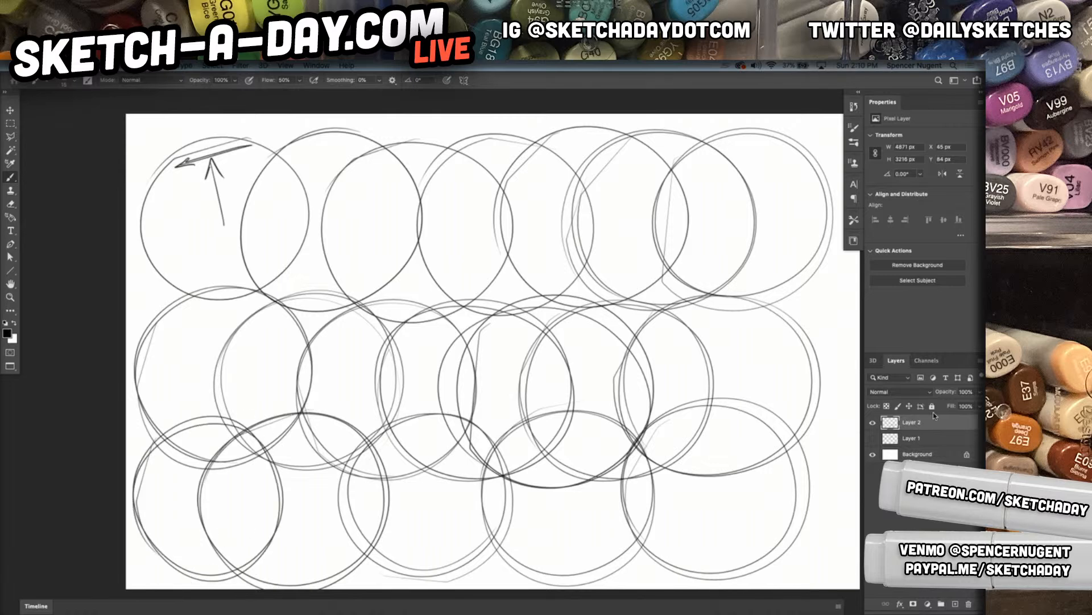
Hide Layer 2 with the circles and add a new empty layer for drawing
click(873, 422)
click(150, 176)
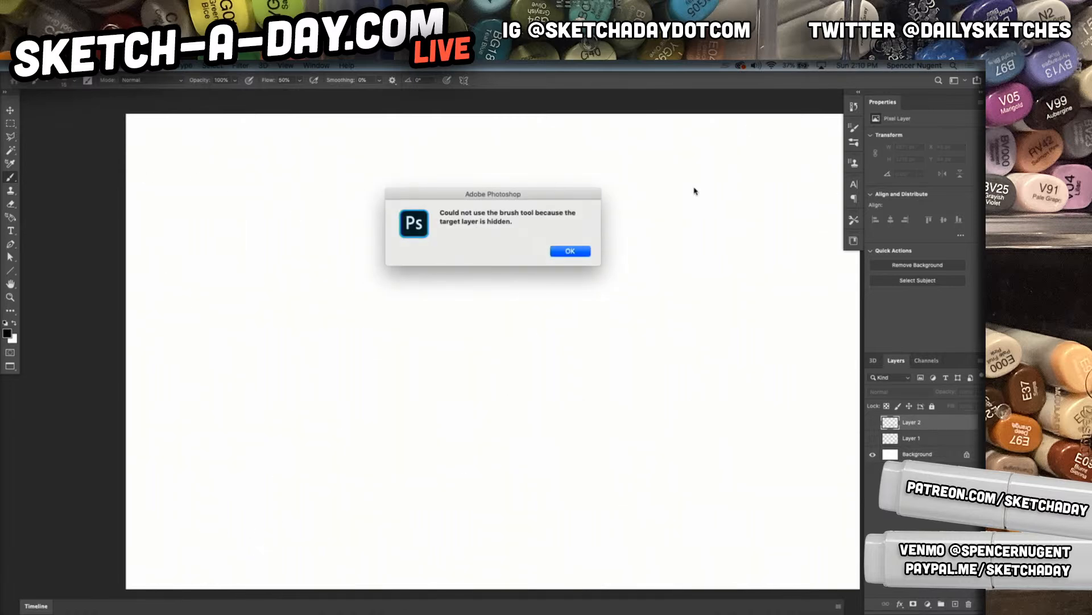
click(552, 252)
click(956, 605)
Draw widely spaced freehand horizontal lines across the page on Layer 3, working from the upper edge to the lower edge
drag(156, 156, 823, 163)
drag(164, 219, 835, 221)
drag(165, 281, 788, 293)
drag(180, 332, 783, 313)
key(super+plus)
drag(106, 404, 823, 381)
scroll(403, 356, down, 5)
drag(98, 326, 829, 317)
drag(90, 374, 832, 371)
drag(98, 409, 813, 394)
drag(223, 435, 806, 434)
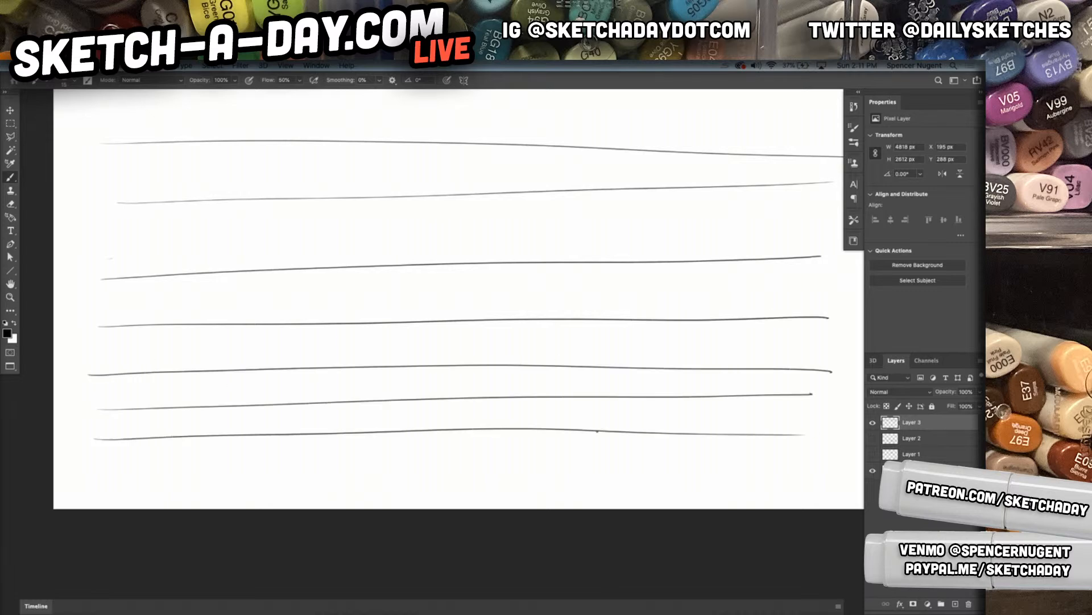
drag(268, 468, 842, 473)
Draw additional horizontal lines in the wide gaps between the existing lines and above the topmost one
drag(93, 298, 838, 281)
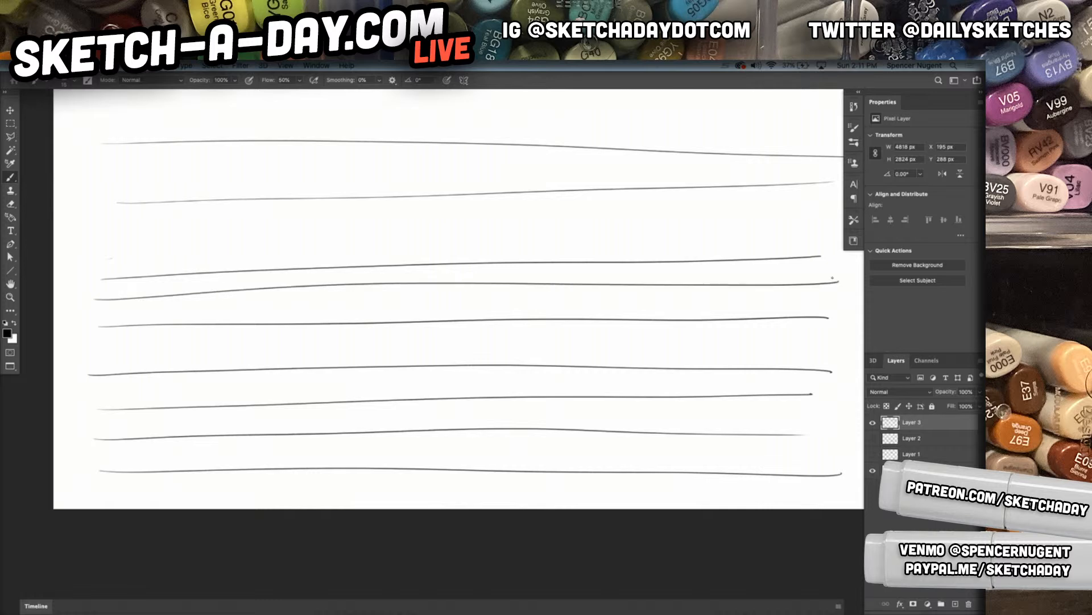
drag(84, 242, 805, 224)
scroll(353, 386, up, 3)
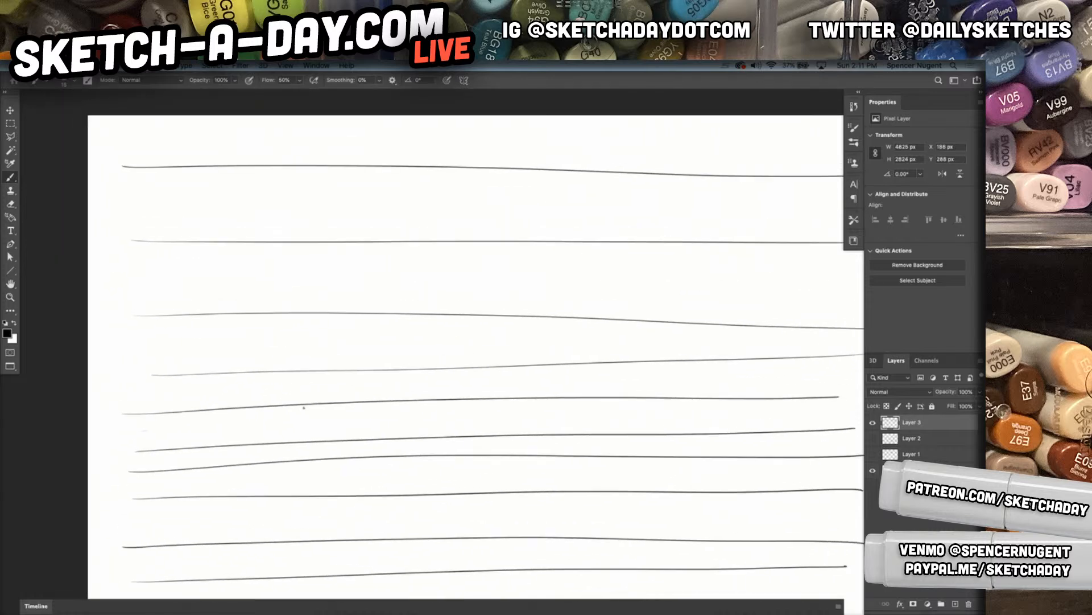
drag(199, 344, 824, 336)
drag(104, 280, 832, 277)
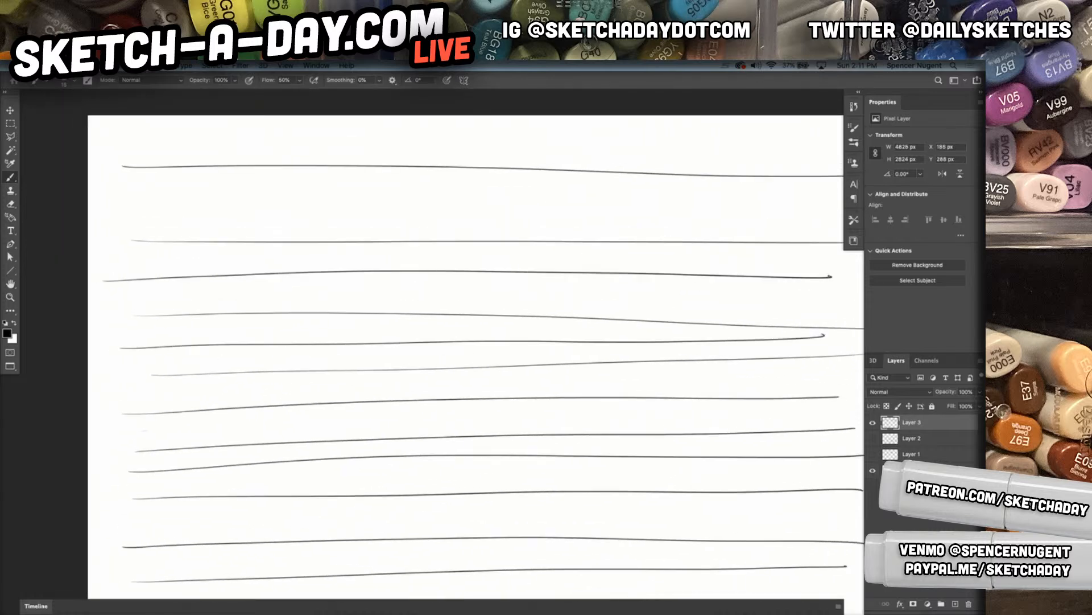
drag(108, 210, 789, 201)
drag(100, 149, 839, 136)
Draw fifteen freehand vertical lines across the horizontal ones, from one side of the page to the other, to form a grid
drag(137, 126, 161, 598)
drag(190, 116, 210, 566)
drag(229, 116, 248, 583)
drag(267, 116, 282, 583)
drag(310, 131, 328, 570)
drag(362, 119, 369, 582)
drag(408, 117, 414, 595)
drag(453, 117, 456, 596)
drag(501, 124, 511, 592)
drag(553, 133, 555, 580)
drag(596, 133, 617, 595)
drag(658, 145, 666, 579)
drag(703, 128, 708, 589)
mouse_move(749, 125)
mouse_down()
mouse_move(755, 490)
mouse_move(746, 596)
mouse_up()
drag(790, 138, 808, 595)
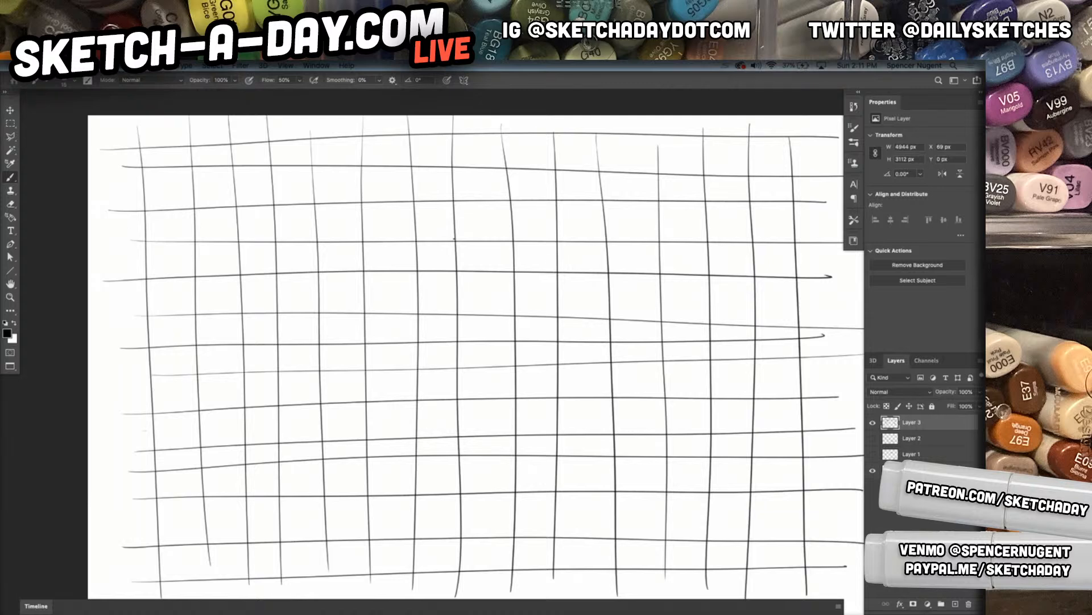
Hide Layer 3 with the grid and add a new layer
click(873, 423)
click(956, 604)
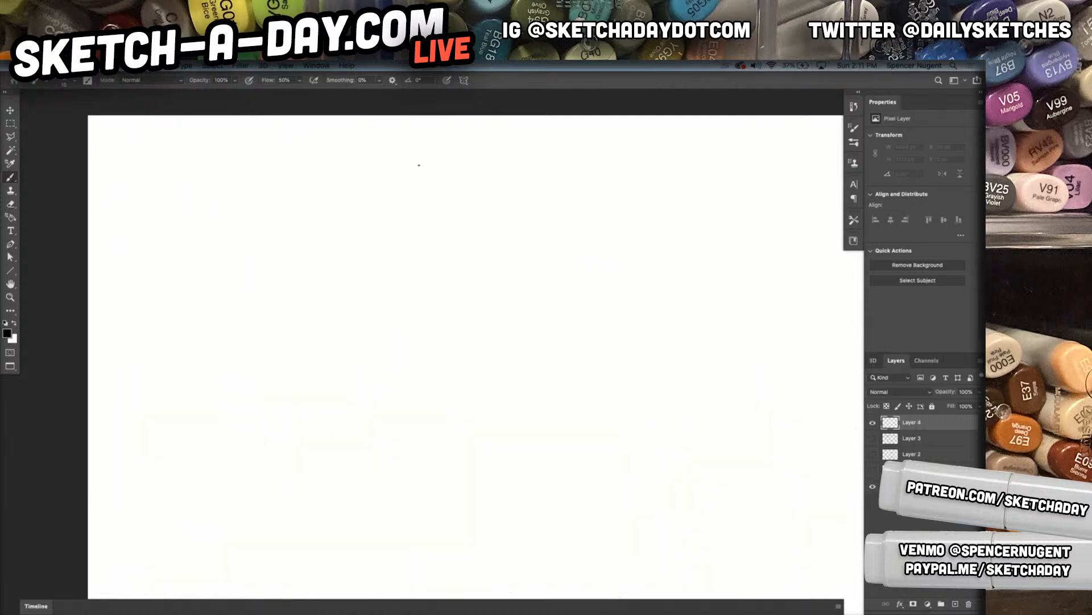
Draw a row of five overlapping wide horizontal ellipses along the upper edge of the page on Layer 4
mouse_move(297, 149)
mouse_down()
mouse_move(313, 280)
mouse_move(185, 152)
mouse_up()
mouse_move(364, 142)
mouse_down()
mouse_move(402, 280)
mouse_move(271, 160)
mouse_up()
mouse_move(496, 143)
mouse_down()
mouse_move(507, 303)
mouse_move(398, 168)
mouse_up()
mouse_move(594, 146)
mouse_down()
mouse_move(551, 298)
mouse_move(500, 147)
mouse_up()
mouse_move(769, 141)
mouse_down()
mouse_move(555, 242)
mouse_move(631, 139)
mouse_up()
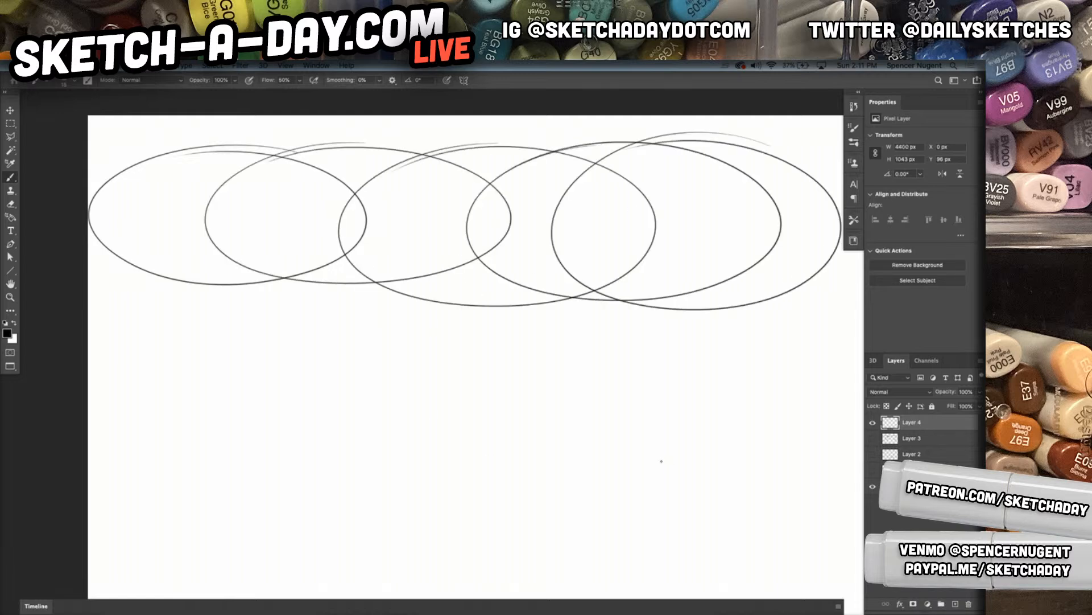
Hide the interface panels and draw a second row of six overlapping wide ellipses below the first row
key(Tab)
drag(464, 408, 502, 349)
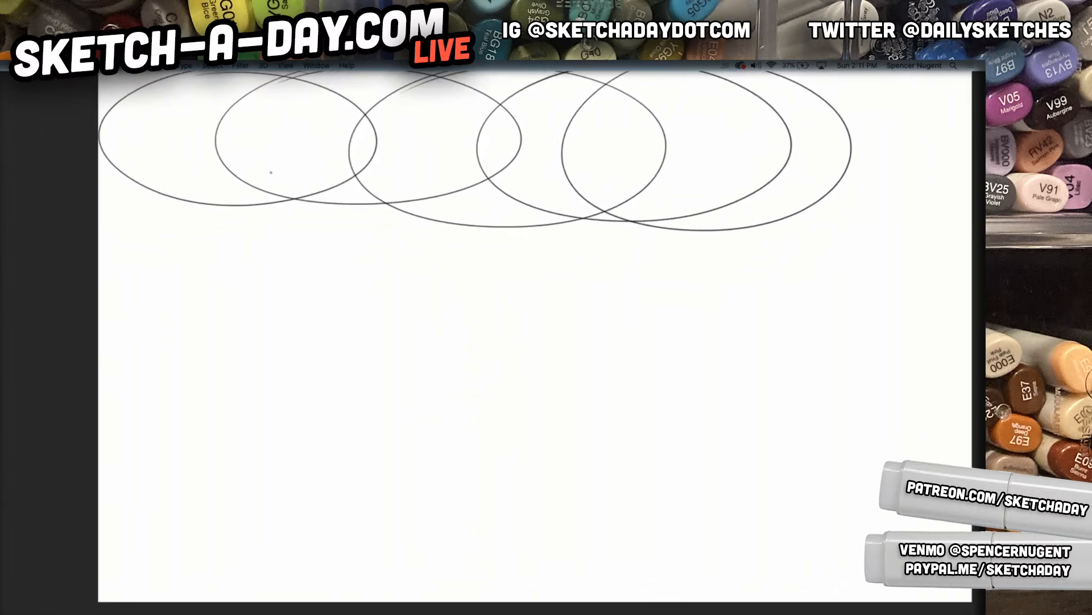
mouse_move(245, 174)
mouse_down()
mouse_move(377, 222)
mouse_move(188, 178)
mouse_up()
drag(319, 181, 273, 189)
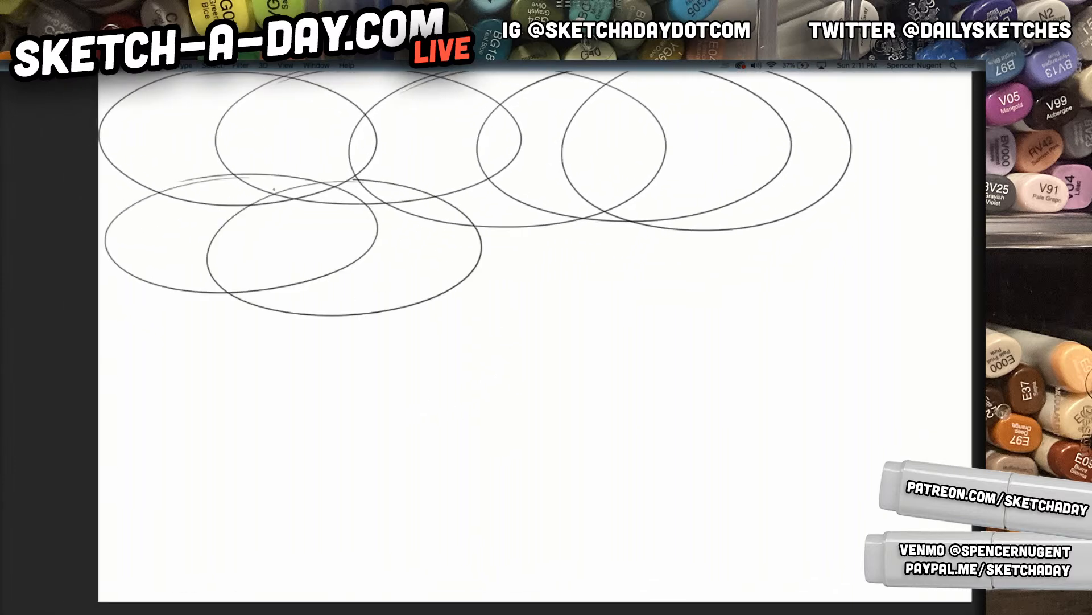
mouse_move(418, 171)
mouse_down()
mouse_move(461, 169)
mouse_move(339, 190)
mouse_up()
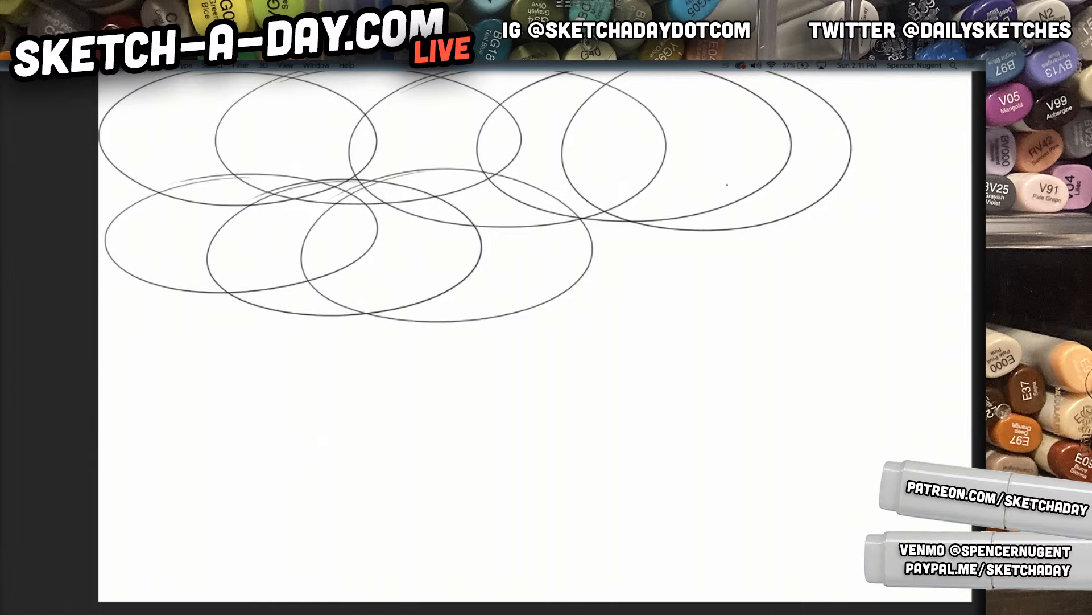
mouse_move(528, 181)
mouse_down()
mouse_move(740, 267)
mouse_move(461, 196)
mouse_up()
mouse_move(698, 178)
mouse_down()
mouse_move(836, 310)
mouse_move(560, 214)
mouse_up()
mouse_move(853, 180)
mouse_down()
mouse_move(804, 336)
mouse_move(722, 183)
mouse_up()
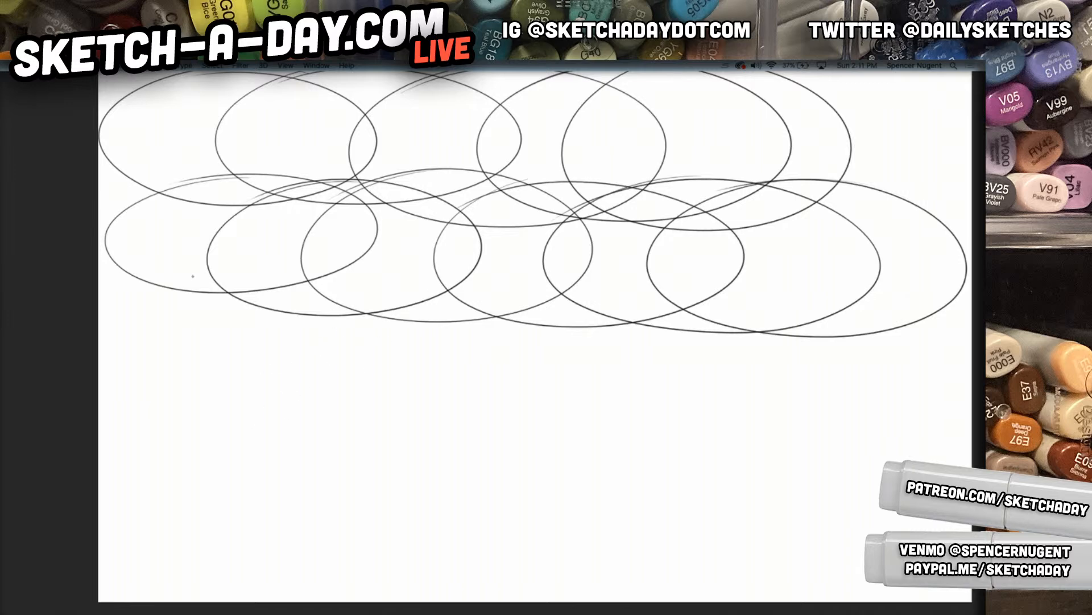
Draw a third row of six larger overlapping ellipses across the page beneath the second row
mouse_move(272, 291)
mouse_down()
mouse_move(402, 341)
mouse_move(159, 307)
mouse_up()
mouse_move(399, 300)
mouse_down()
mouse_move(556, 421)
mouse_move(268, 341)
mouse_up()
mouse_move(580, 307)
mouse_down()
mouse_move(489, 510)
mouse_move(372, 339)
mouse_up()
mouse_move(676, 315)
mouse_down()
mouse_move(495, 478)
mouse_move(501, 365)
mouse_up()
mouse_move(785, 327)
mouse_down()
mouse_move(596, 404)
mouse_move(611, 362)
mouse_up()
mouse_move(700, 356)
mouse_down()
mouse_move(961, 398)
mouse_move(660, 378)
mouse_up()
Draw a fourth row of four wide ellipses along the lower part of the page
mouse_move(771, 421)
mouse_down()
mouse_move(882, 597)
mouse_move(658, 422)
mouse_up()
mouse_move(534, 405)
mouse_down()
mouse_move(574, 589)
mouse_move(418, 446)
mouse_up()
mouse_move(465, 370)
mouse_down()
mouse_move(438, 545)
mouse_move(273, 413)
mouse_up()
mouse_move(347, 360)
mouse_down()
mouse_move(239, 517)
mouse_move(128, 466)
mouse_up()
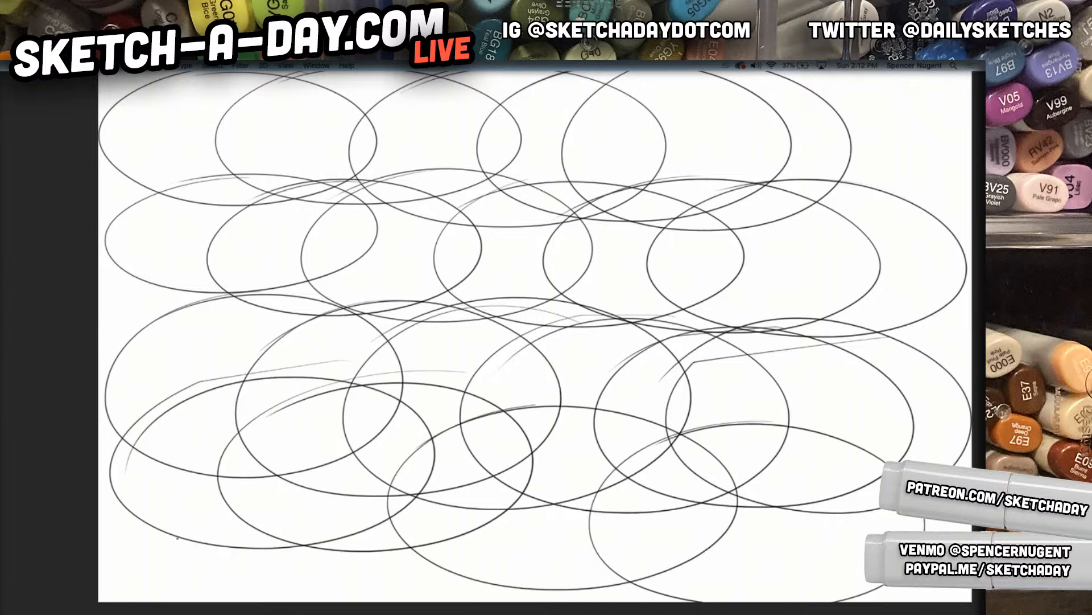
Draw more large ellipses over the existing rows to fill the page, and show the interface panels again
mouse_move(336, 277)
mouse_down()
mouse_move(145, 287)
mouse_move(230, 283)
mouse_up()
mouse_move(494, 256)
mouse_down()
mouse_move(296, 373)
mouse_move(170, 319)
mouse_move(494, 301)
mouse_up()
mouse_move(474, 178)
mouse_down()
mouse_move(400, 266)
mouse_move(236, 128)
mouse_up()
mouse_move(454, 109)
mouse_down()
mouse_move(330, 254)
mouse_move(341, 150)
mouse_up()
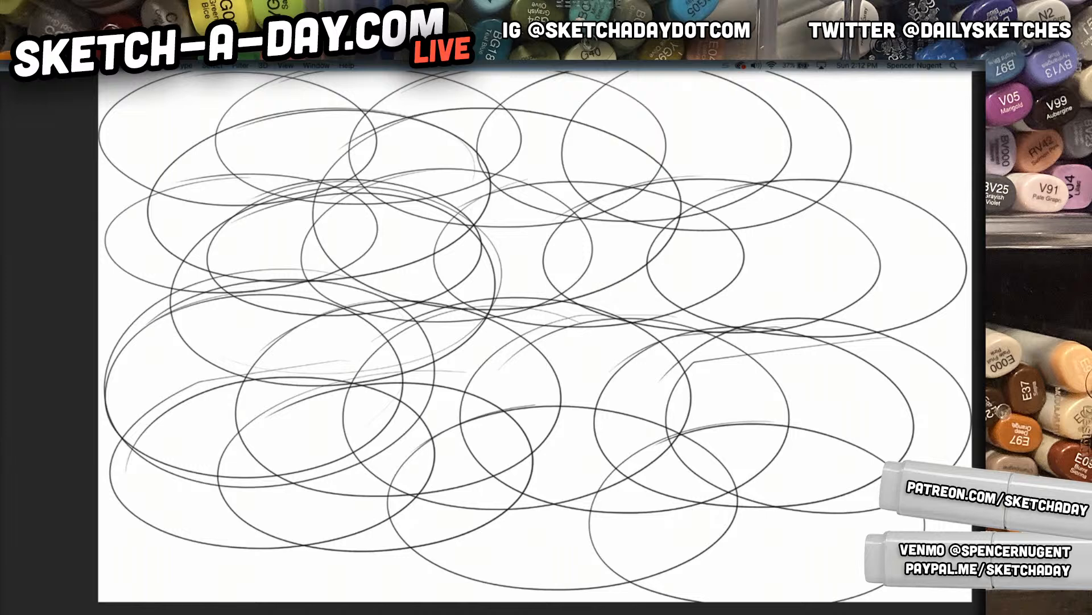
mouse_move(566, 113)
mouse_down()
mouse_move(819, 171)
mouse_move(501, 128)
mouse_up()
mouse_move(791, 83)
mouse_down()
mouse_move(945, 228)
mouse_move(688, 85)
mouse_up()
mouse_move(734, 209)
mouse_down()
mouse_move(626, 387)
mouse_move(614, 251)
mouse_up()
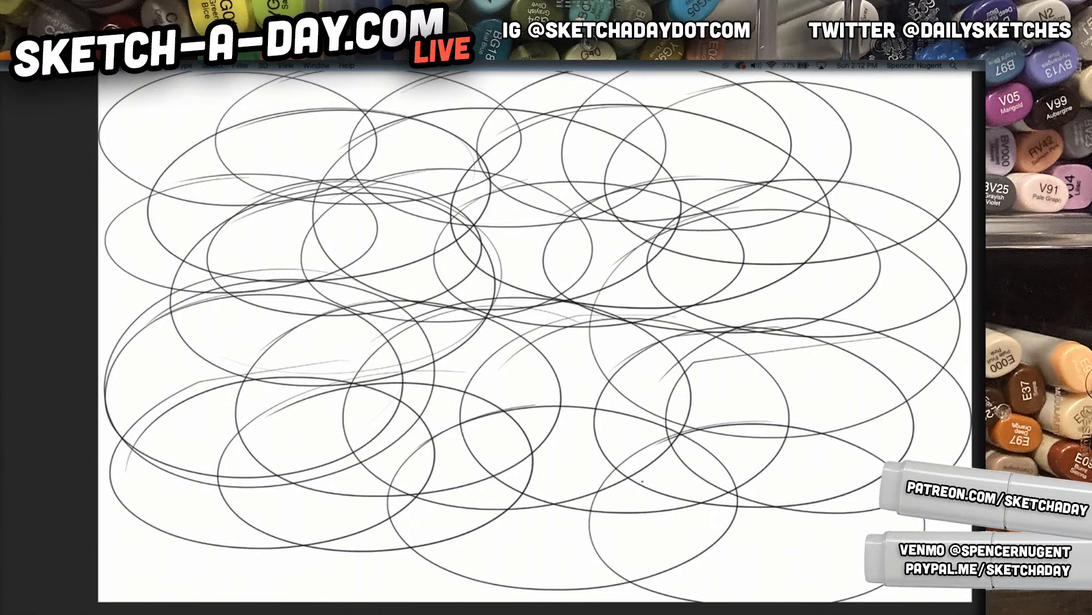
drag(713, 401, 661, 412)
key(Tab)
drag(717, 486, 638, 476)
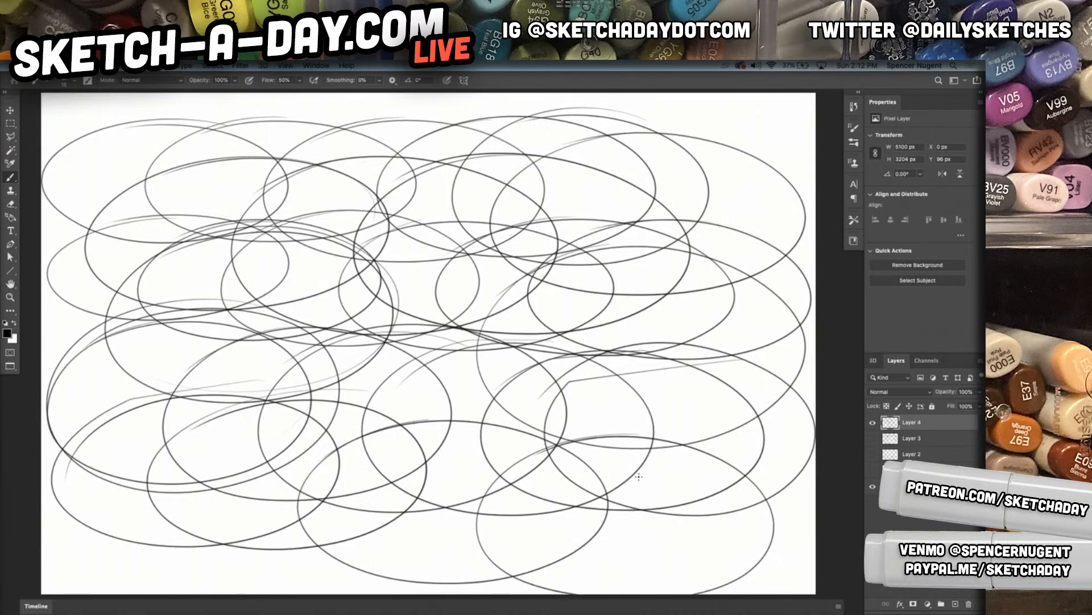
Switch to Chrome, look through the open pages, bring up the sketch-a-day.com site and enlarge the browser window
mouse_move(414, 610)
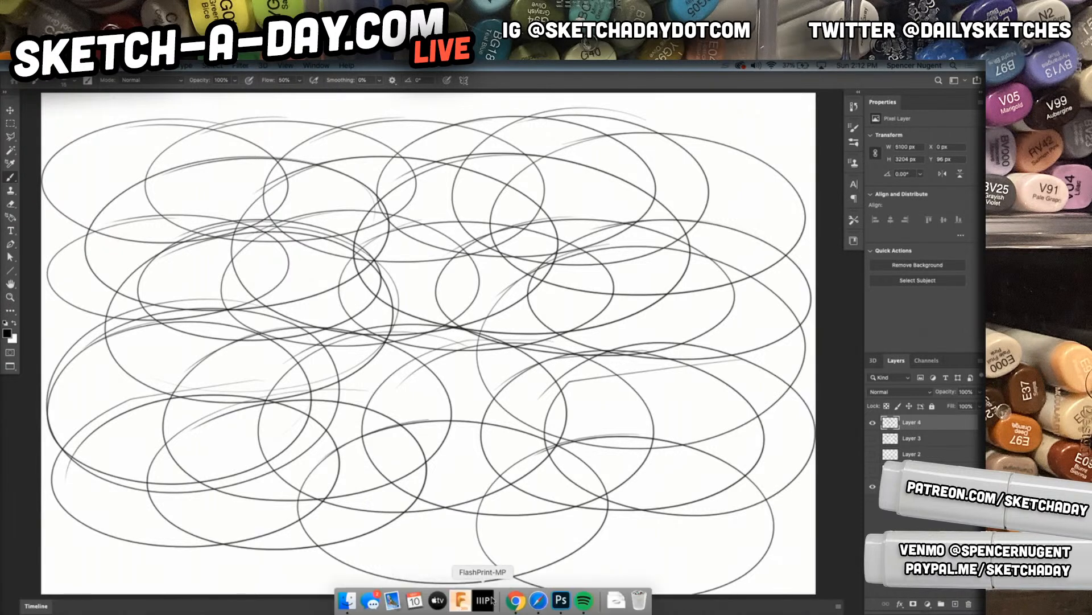
click(514, 600)
click(348, 84)
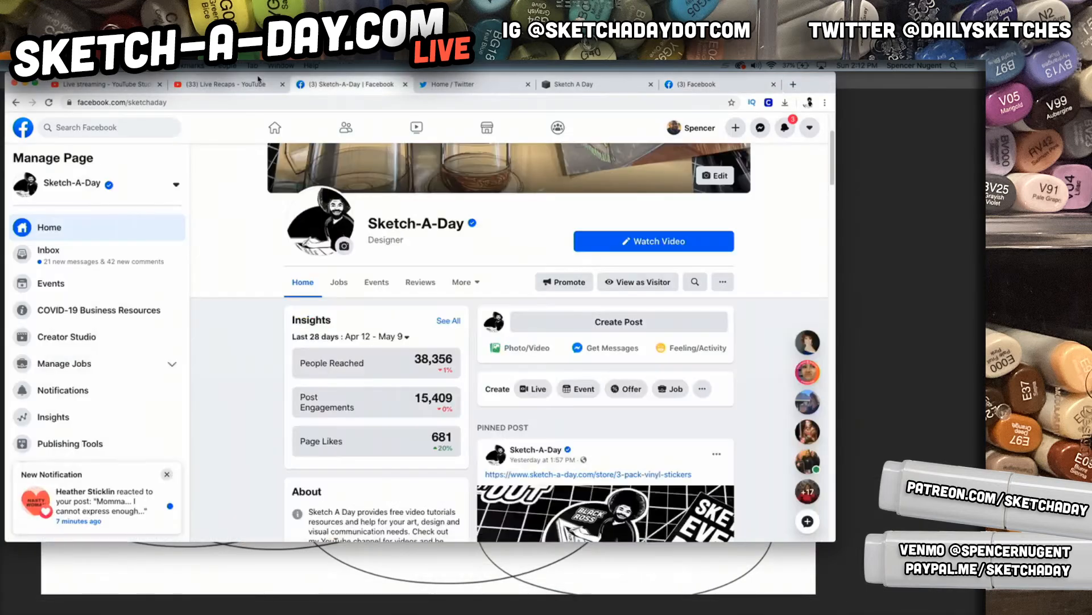
click(227, 85)
click(136, 86)
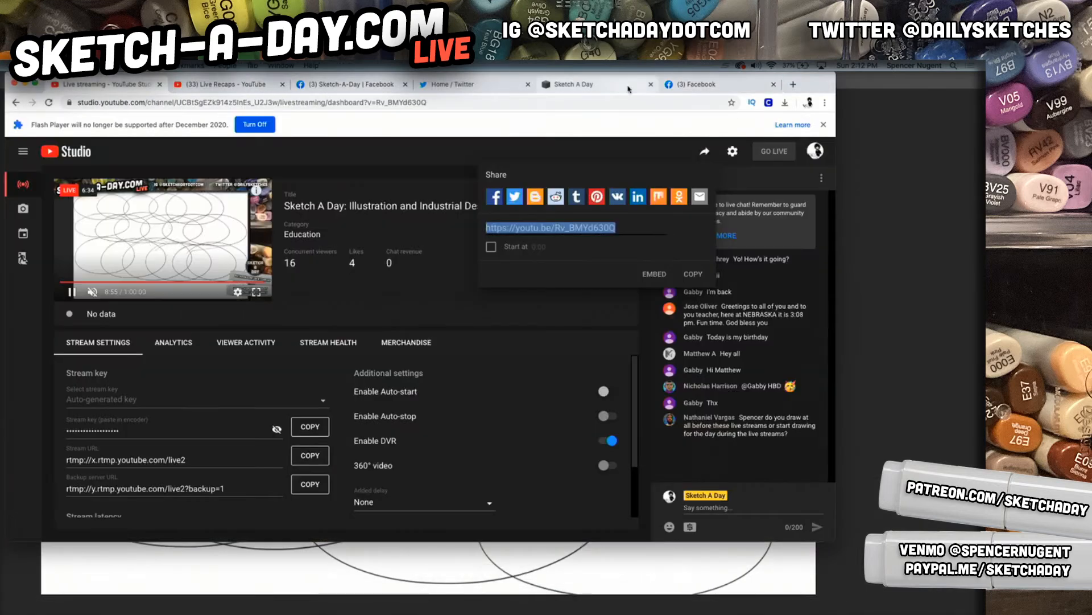
click(590, 89)
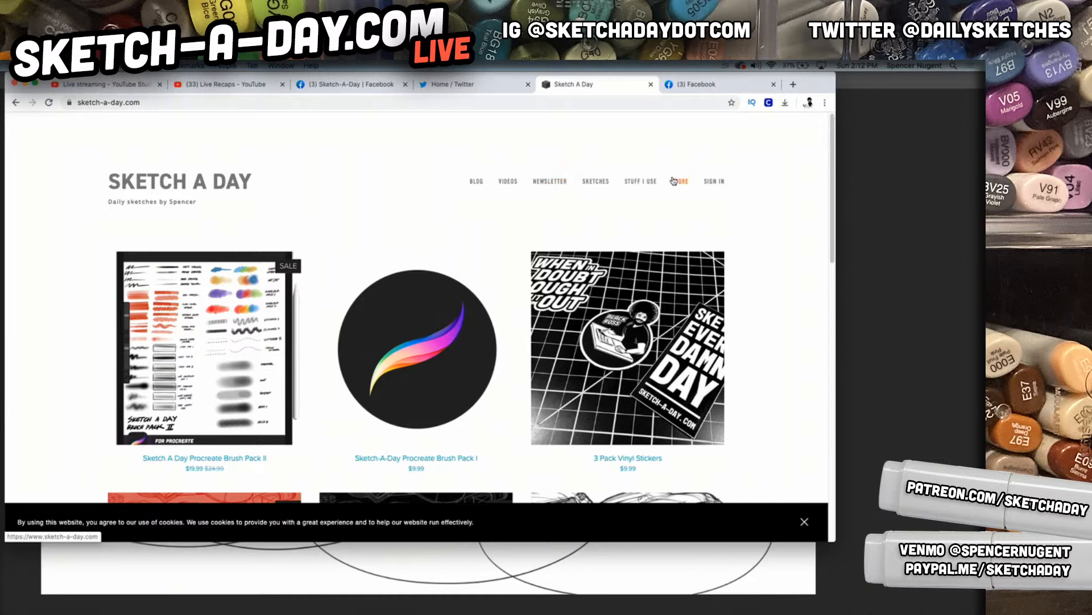
drag(836, 541, 920, 597)
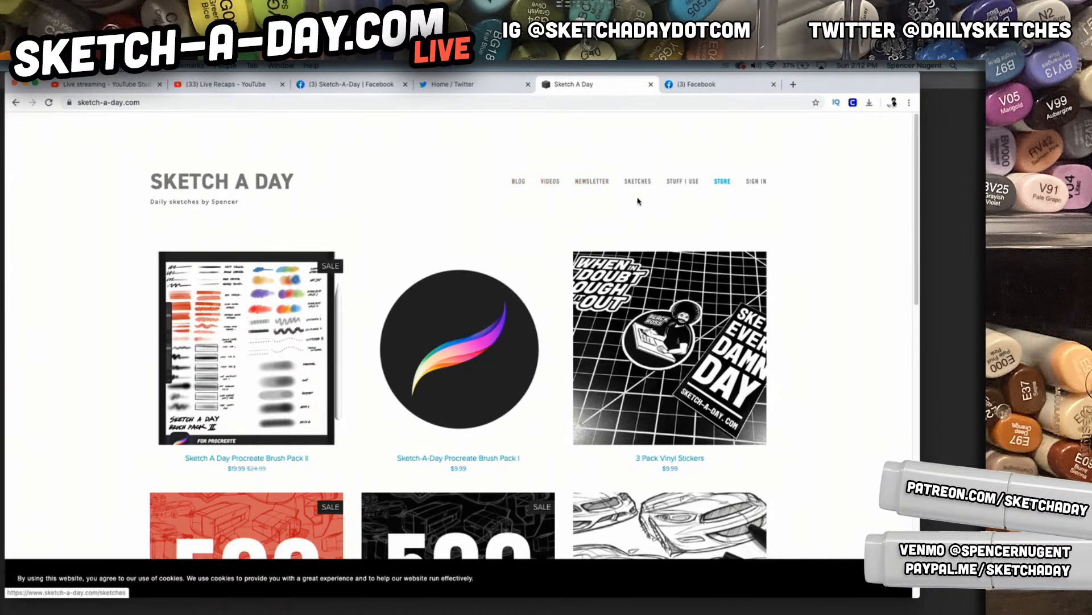
Open the site's Stuff I Use page and look over its product categories
click(685, 182)
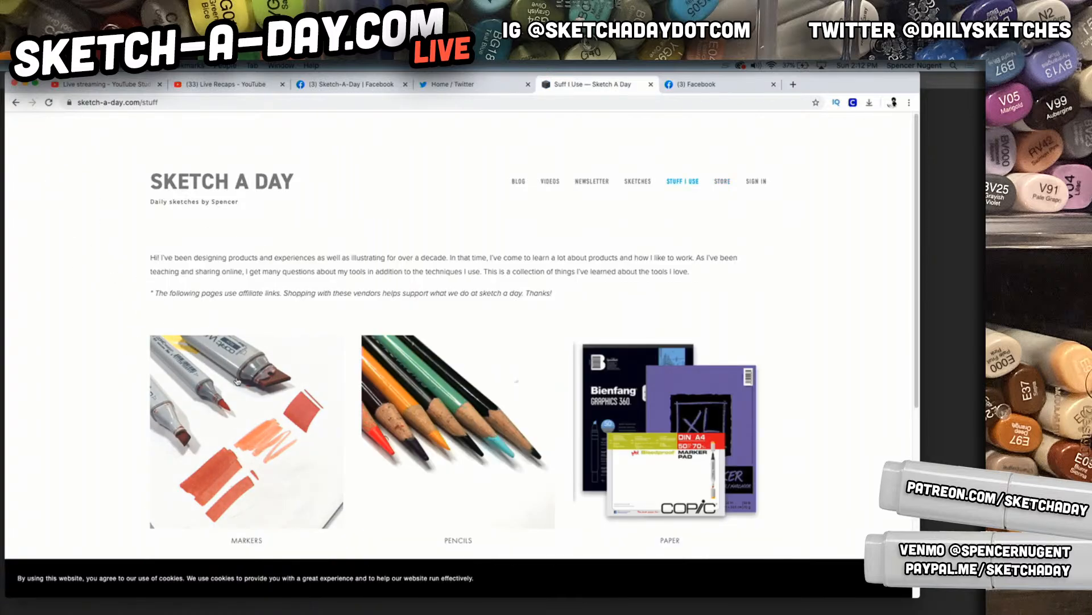
scroll(441, 357, down, 4)
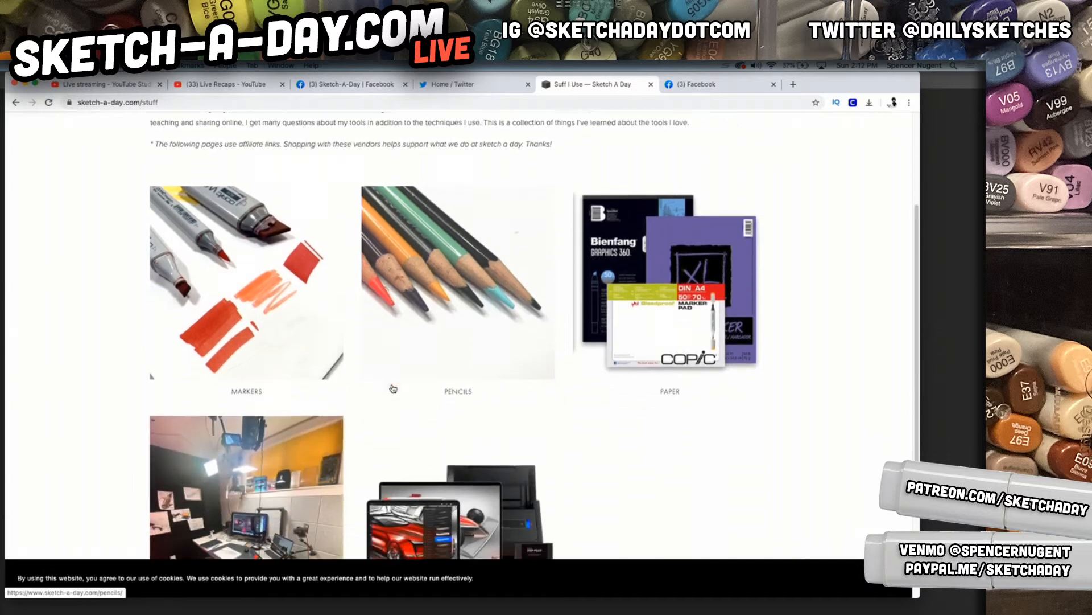
scroll(394, 389, down, 1)
scroll(288, 269, up, 1)
scroll(288, 269, down, 1)
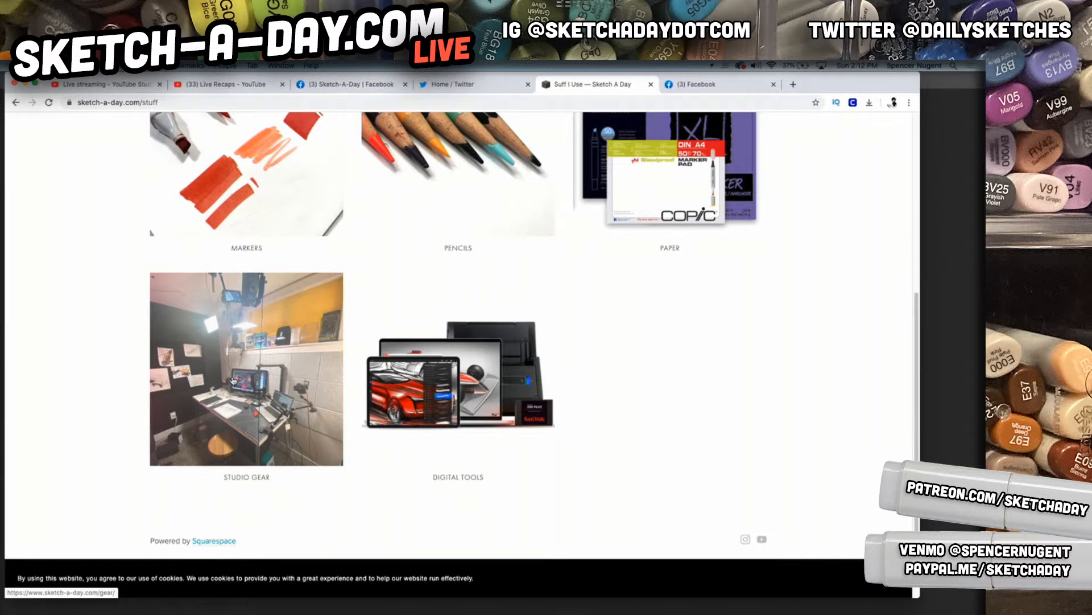
Open the Studio Gear page, look through its equipment sections, and open the Paper page
click(276, 484)
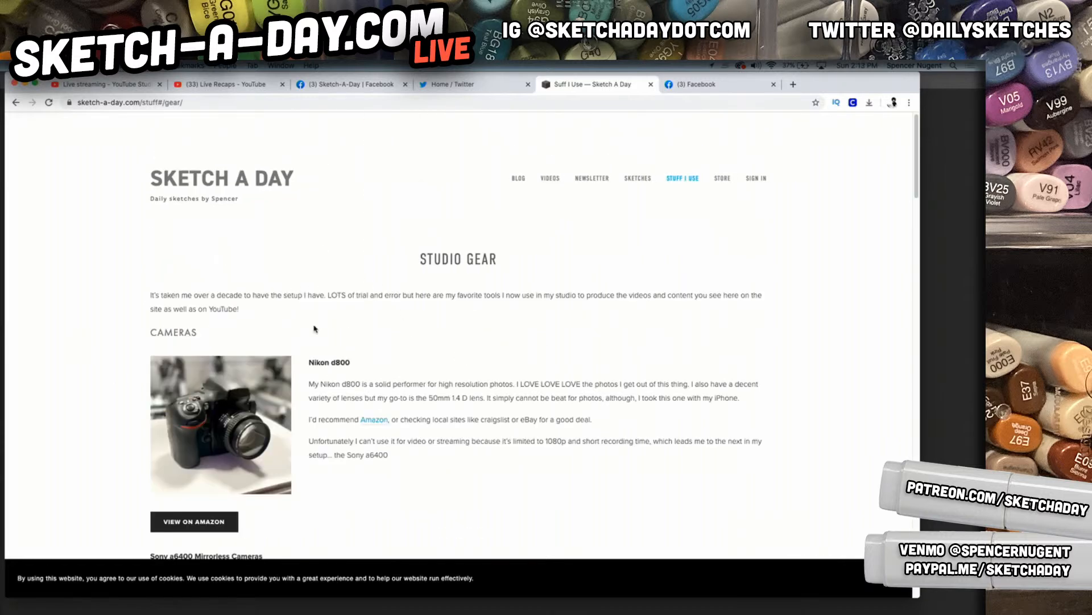
scroll(433, 392, down, 15)
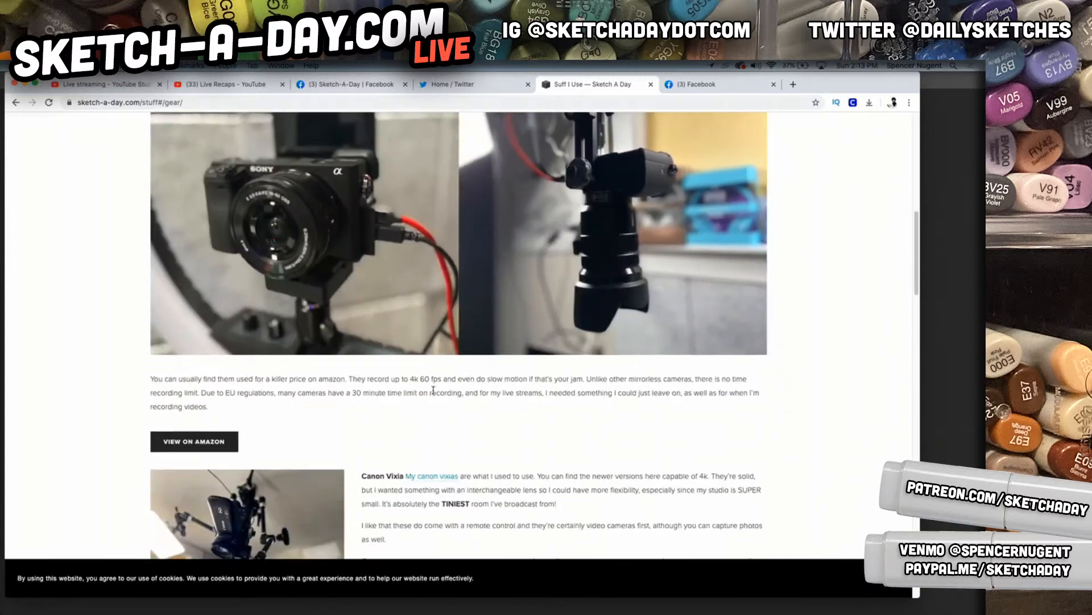
scroll(433, 389, down, 7)
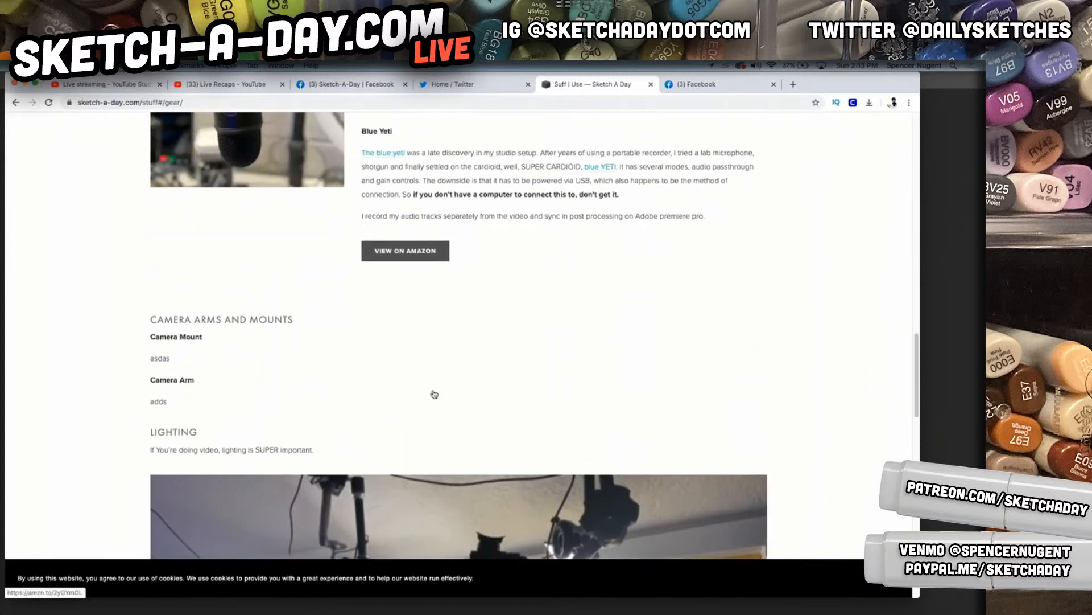
scroll(433, 393, down, 6)
scroll(434, 393, up, 6)
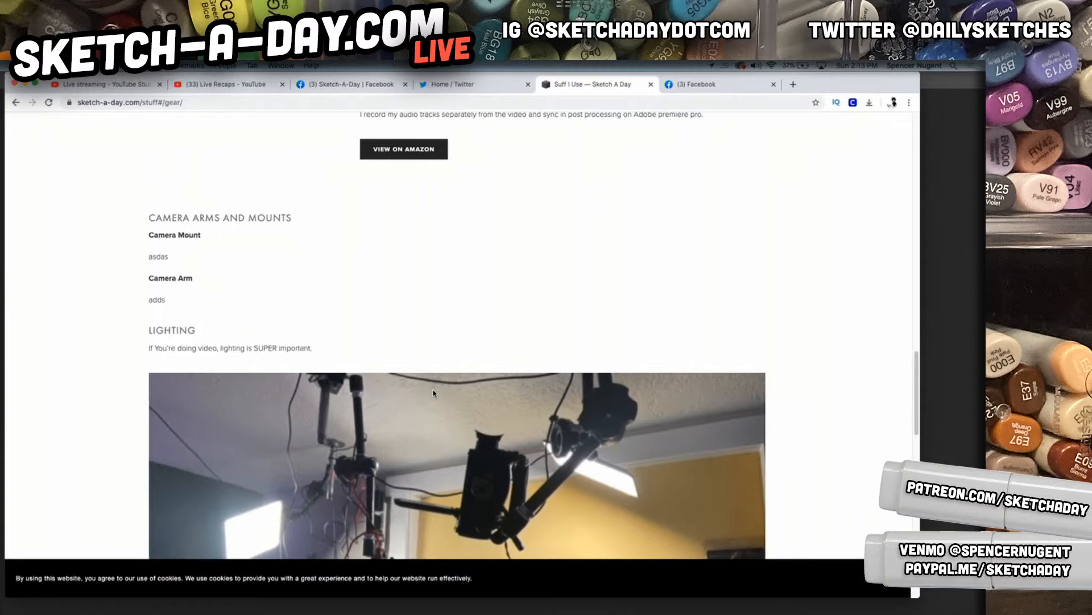
scroll(434, 394, down, 7)
scroll(434, 392, down, 6)
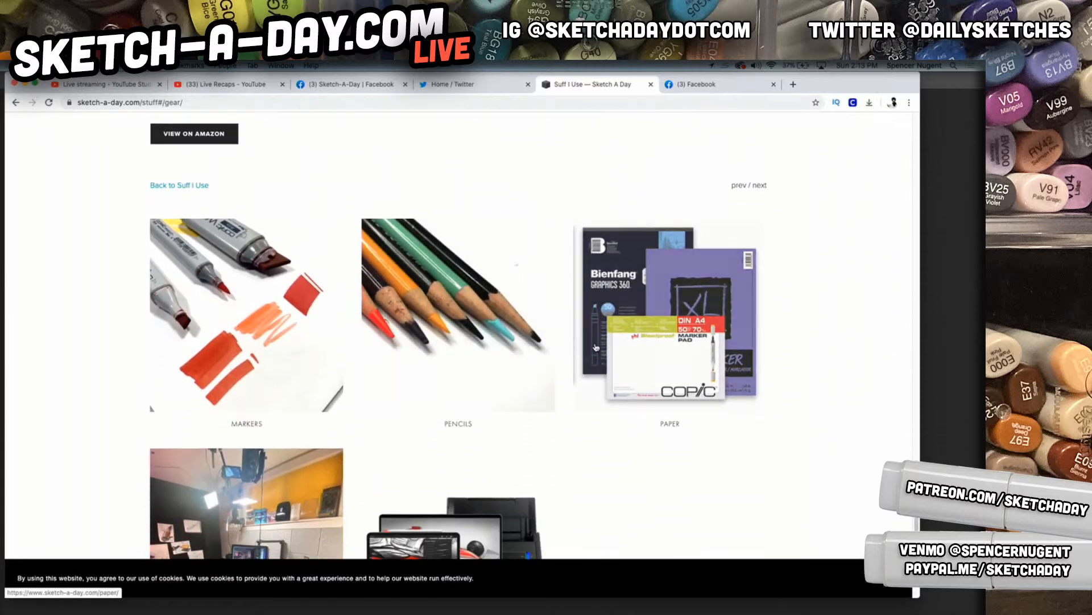
click(600, 353)
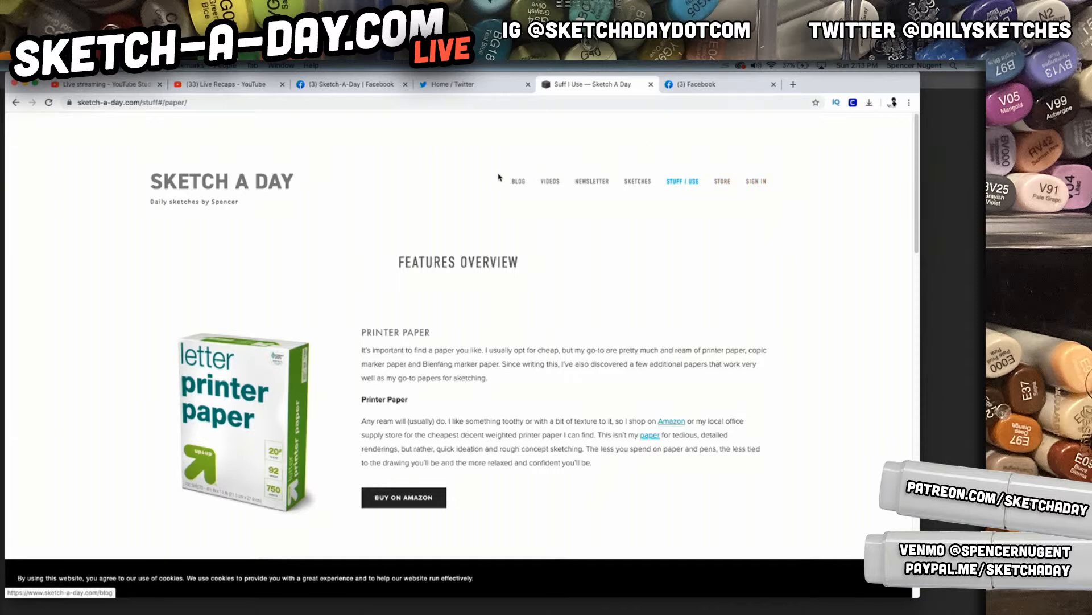
Open the blog and look through the Making a Marker Caddy post down to its download link and back
click(516, 186)
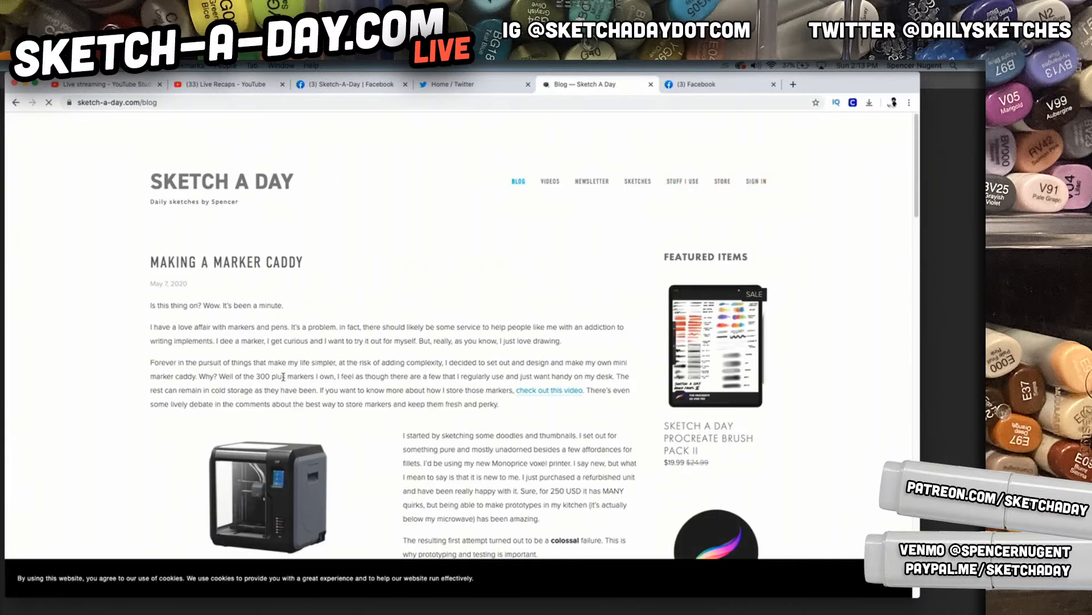
scroll(282, 377, down, 3)
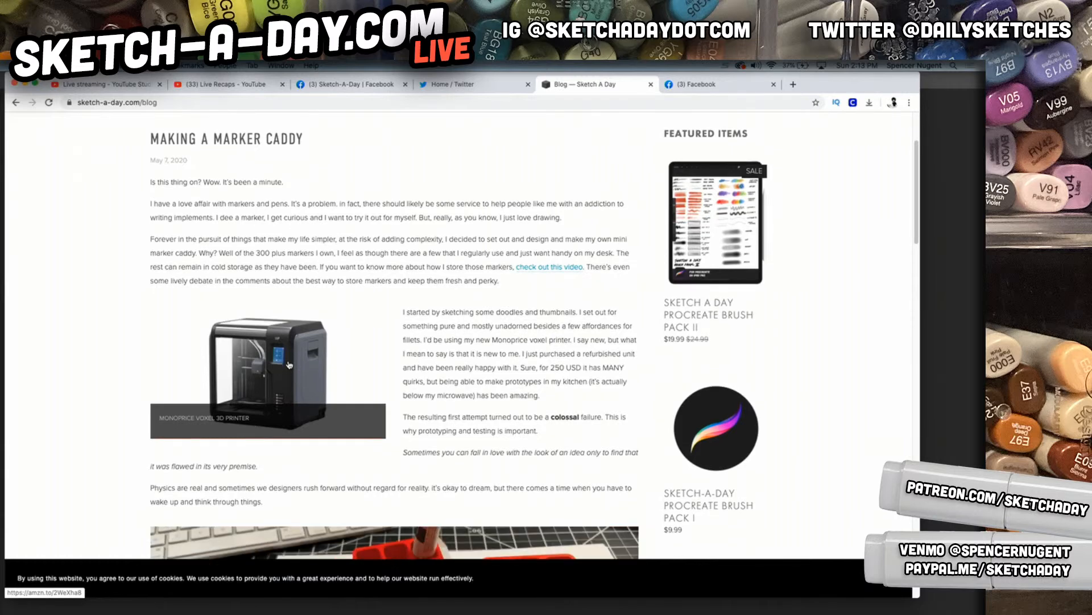
scroll(279, 358, down, 5)
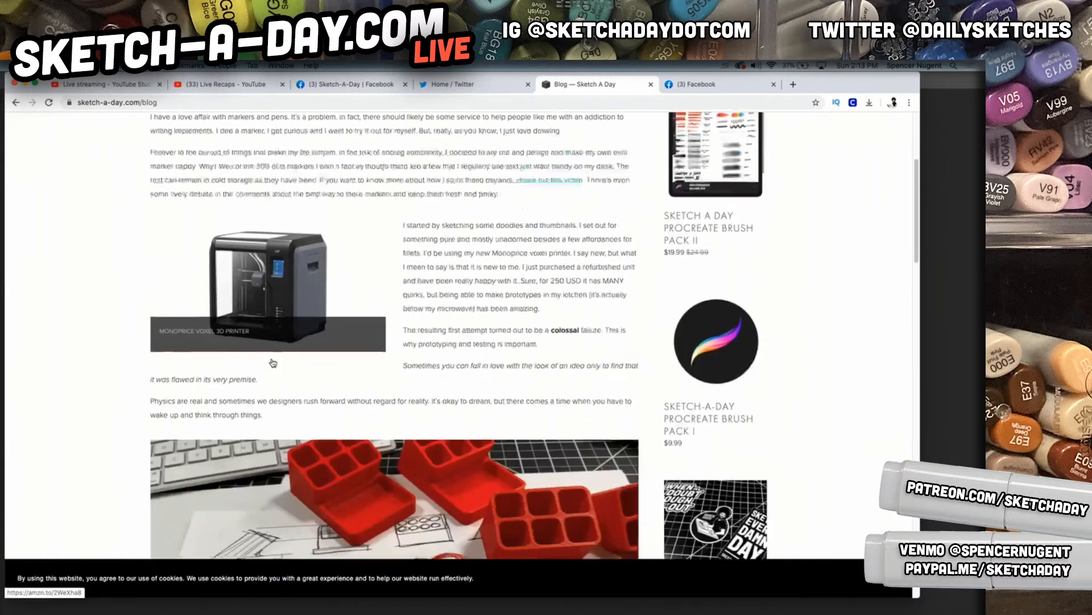
scroll(365, 288, down, 3)
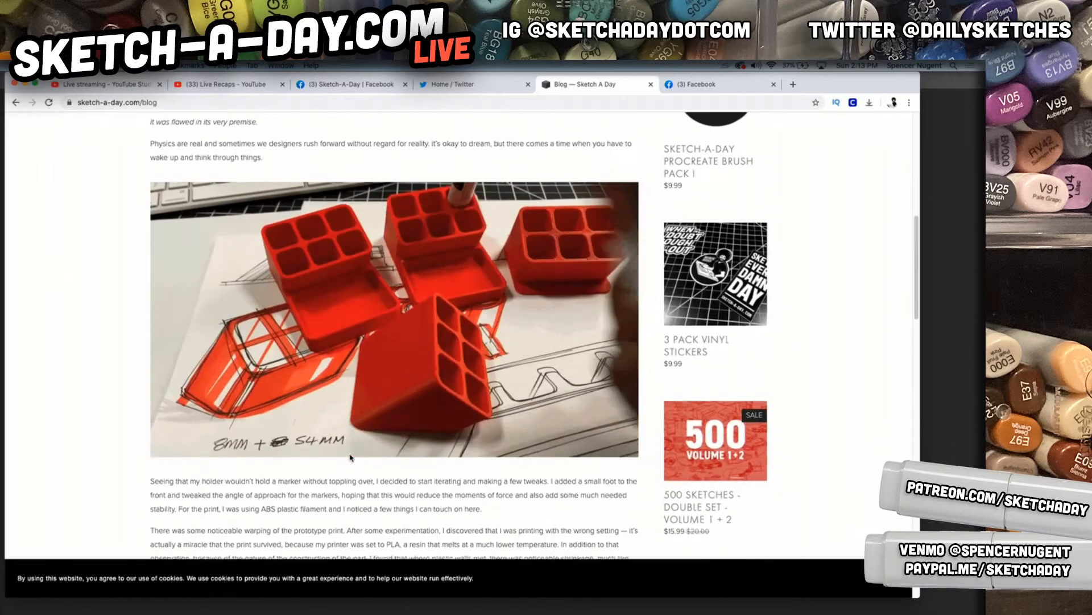
scroll(360, 440, down, 8)
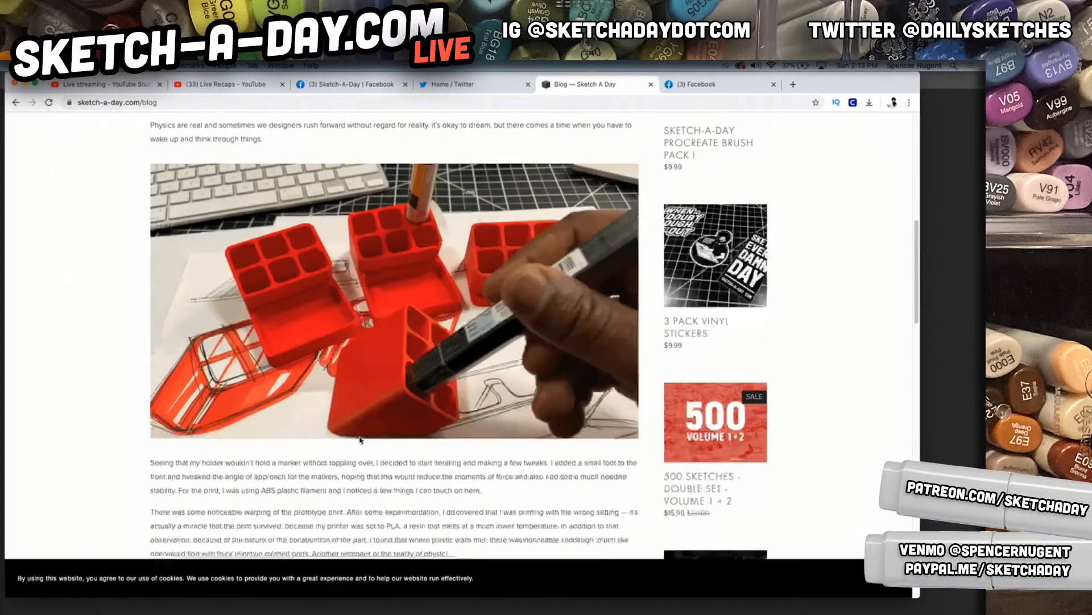
scroll(360, 439, down, 6)
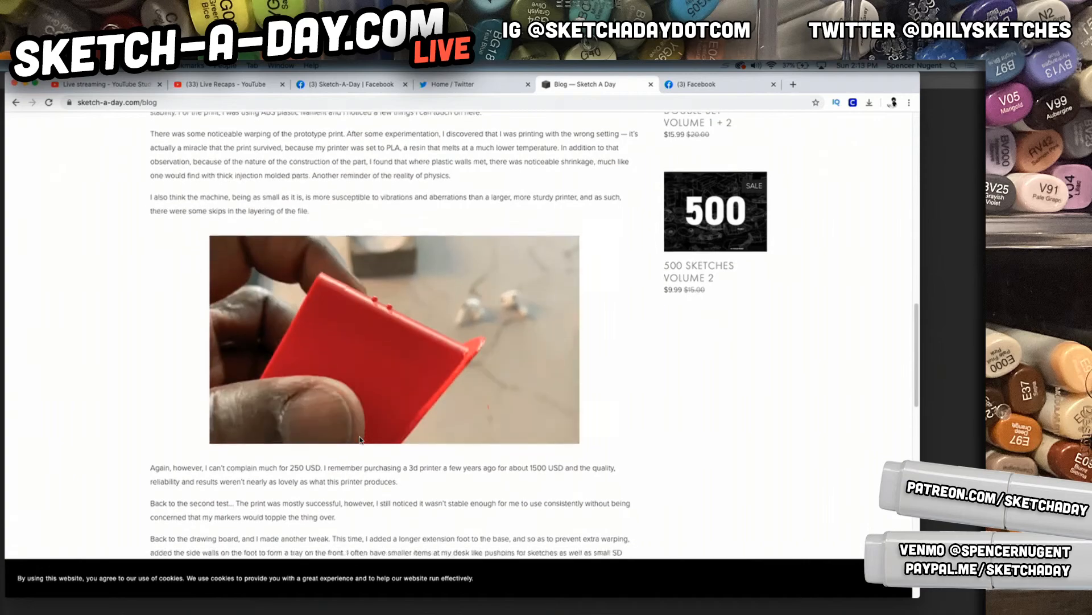
scroll(359, 440, down, 13)
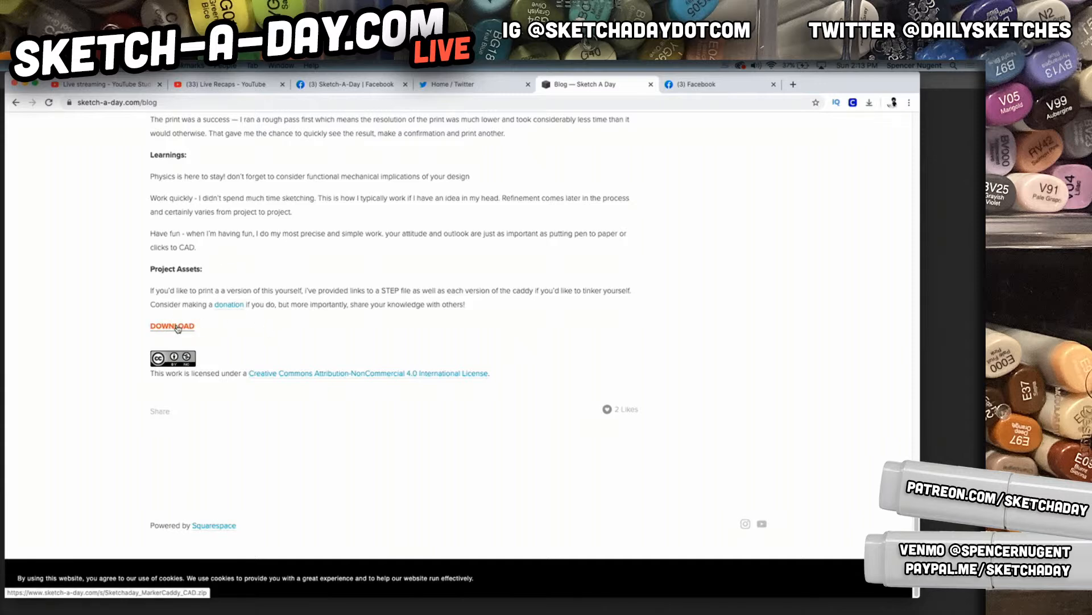
scroll(177, 324, up, 6)
scroll(177, 328, up, 15)
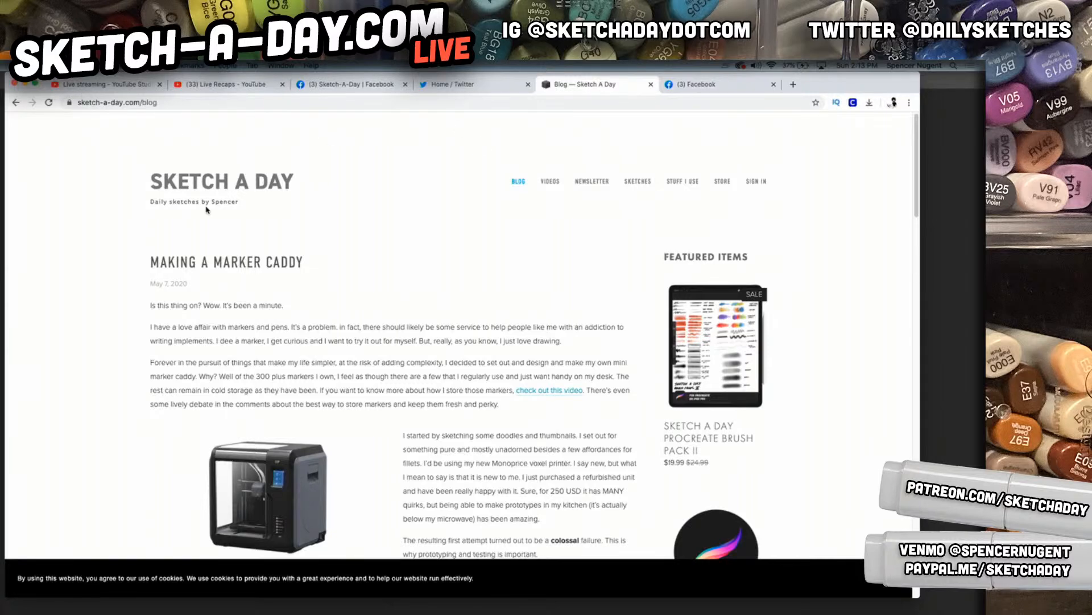
scroll(474, 384, down, 5)
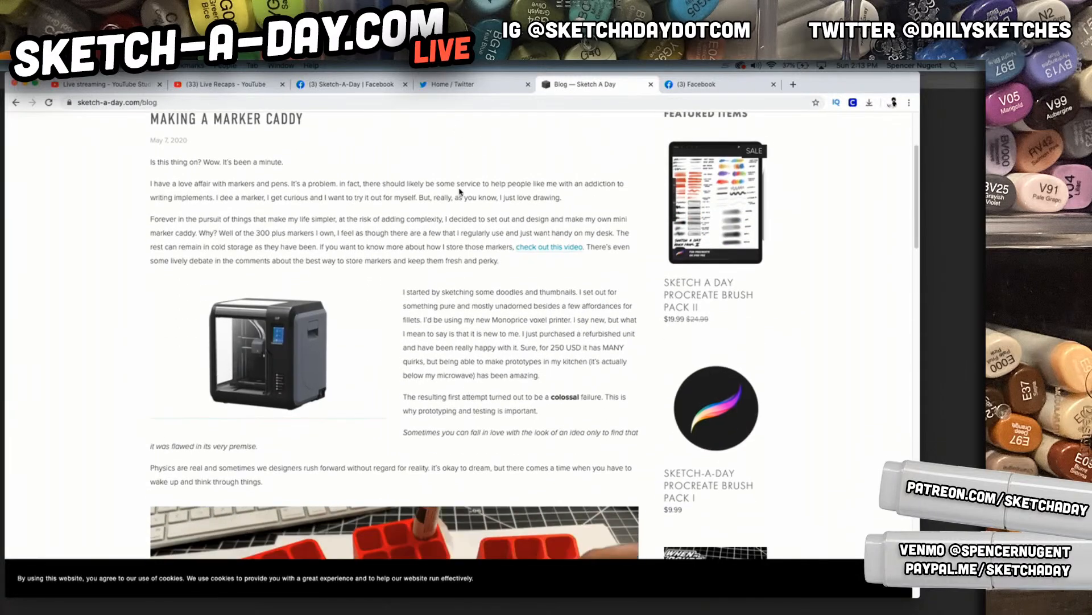
scroll(398, 228, up, 5)
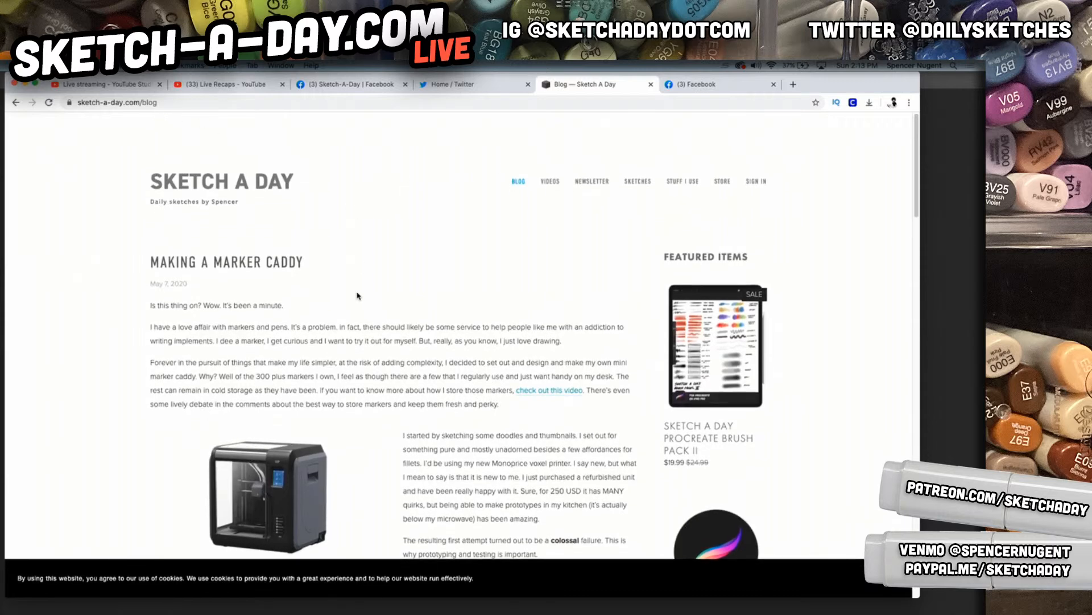
Switch back to Photoshop, hide Layer 4 and add a new empty layer with the whole page in view
mouse_move(415, 612)
click(561, 601)
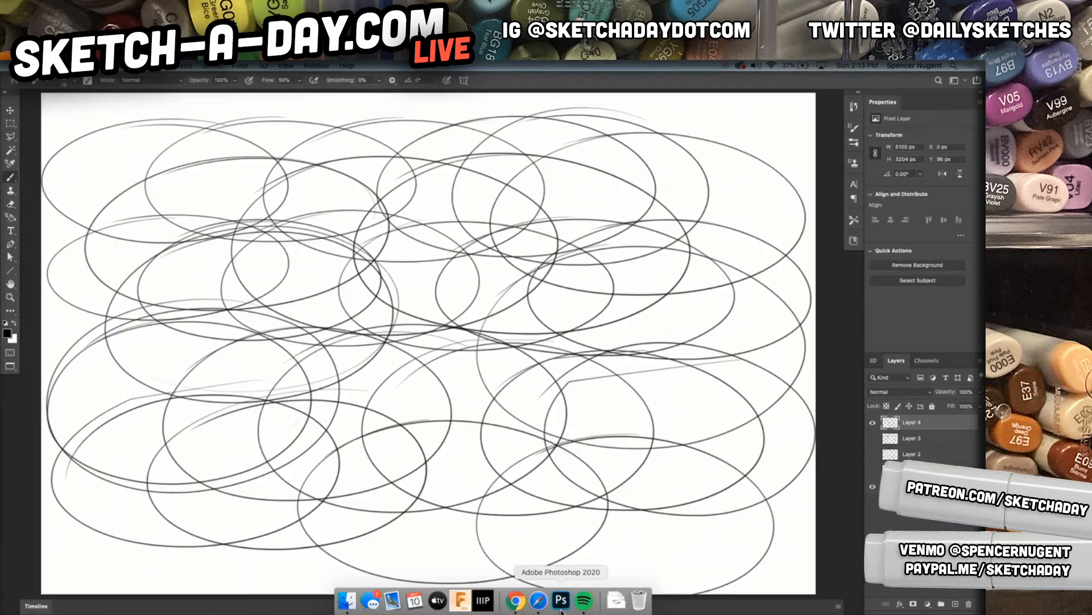
click(872, 422)
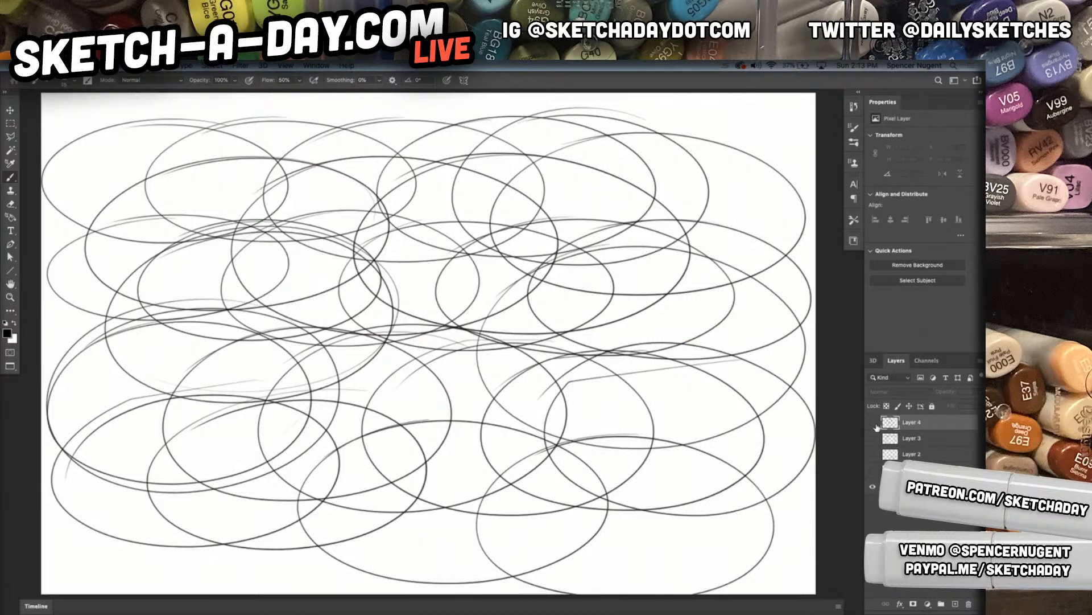
click(956, 603)
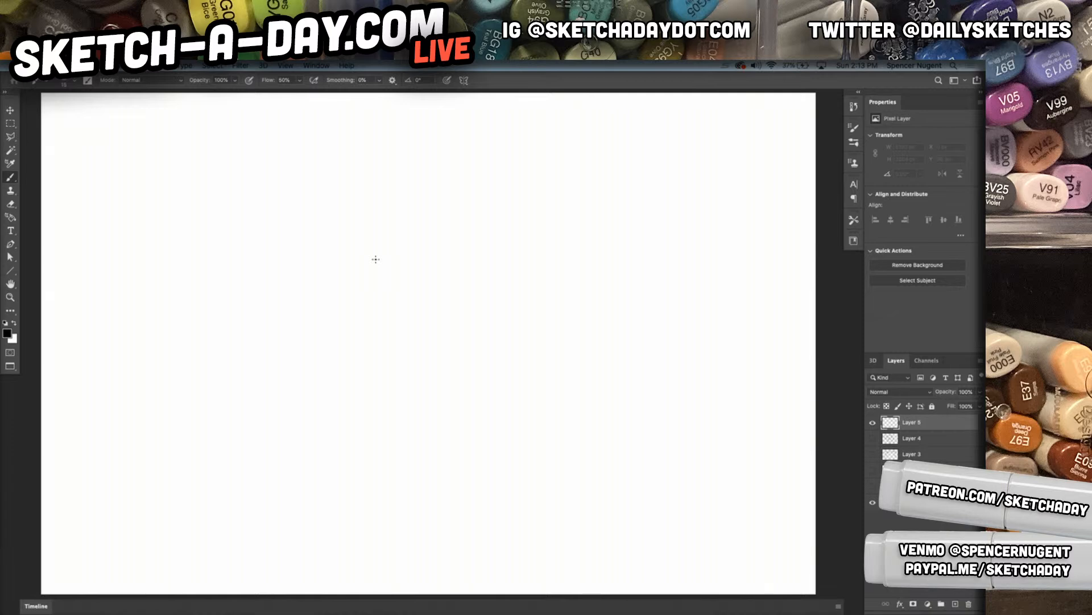
key(super+minus)
Draw four evenly spaced pairs of long horizontal guide lines across the page, forming three bands
mouse_move(130, 173)
mouse_down()
mouse_move(261, 184)
mouse_move(738, 187)
mouse_up()
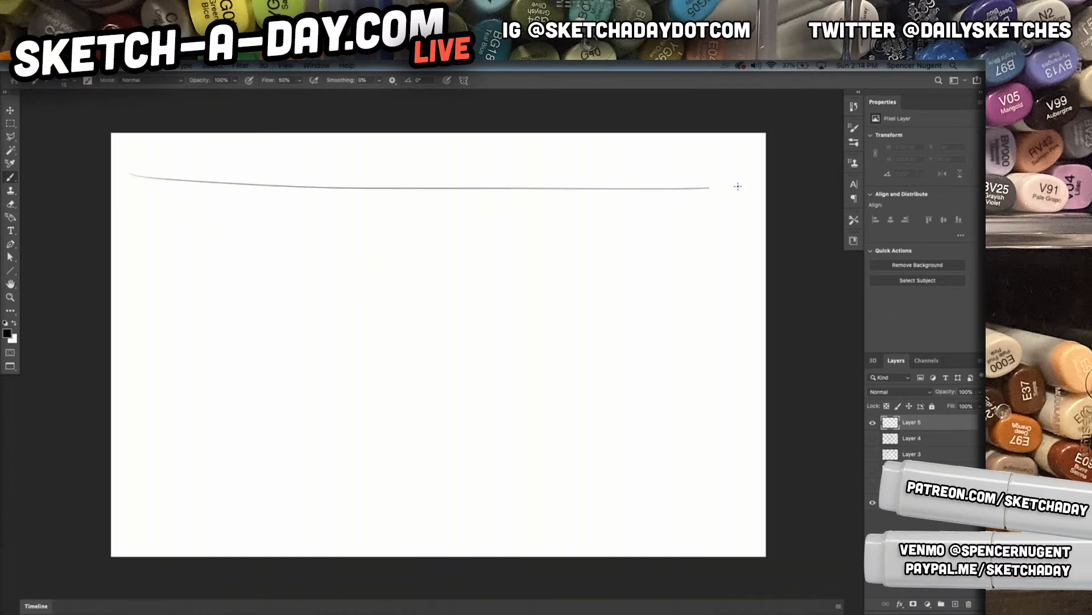
drag(138, 189, 725, 179)
mouse_move(151, 282)
mouse_down()
mouse_move(726, 281)
mouse_move(658, 278)
mouse_move(714, 279)
mouse_up()
mouse_move(131, 396)
mouse_down()
mouse_move(729, 384)
mouse_move(305, 394)
mouse_move(730, 393)
mouse_up()
mouse_move(129, 499)
mouse_down()
mouse_move(727, 505)
mouse_move(217, 508)
mouse_move(731, 514)
mouse_up()
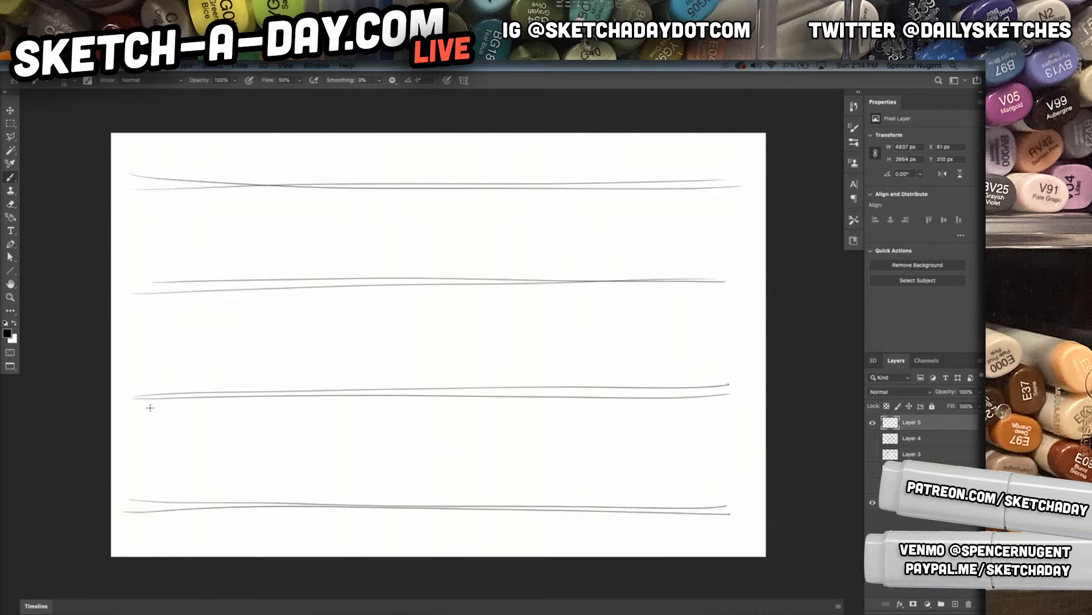
Fill the lowest band with a row of upright ellipses that start narrow and widen towards the right
mouse_move(135, 504)
mouse_down()
mouse_move(142, 411)
mouse_move(142, 507)
mouse_up()
mouse_move(191, 464)
mouse_down()
mouse_move(153, 450)
mouse_move(202, 478)
mouse_up()
mouse_move(216, 397)
mouse_down()
mouse_move(232, 484)
mouse_move(188, 444)
mouse_move(268, 432)
mouse_move(265, 515)
mouse_up()
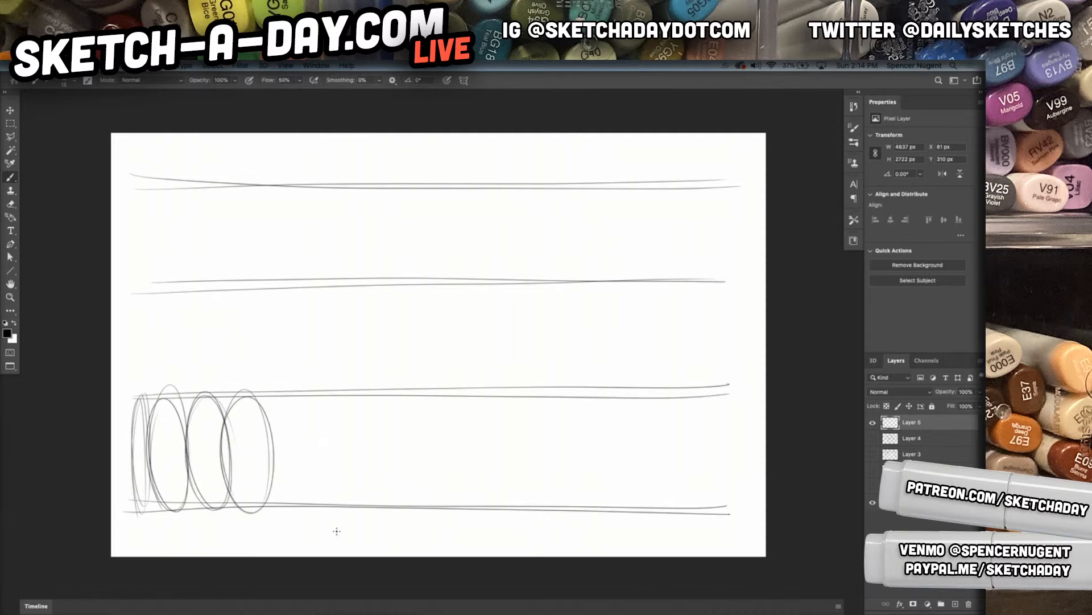
mouse_move(281, 404)
mouse_down()
mouse_move(335, 460)
mouse_move(273, 501)
mouse_up()
mouse_move(358, 511)
mouse_down()
mouse_move(310, 432)
mouse_move(393, 399)
mouse_up()
mouse_move(424, 503)
mouse_down()
mouse_move(364, 431)
mouse_move(392, 517)
mouse_up()
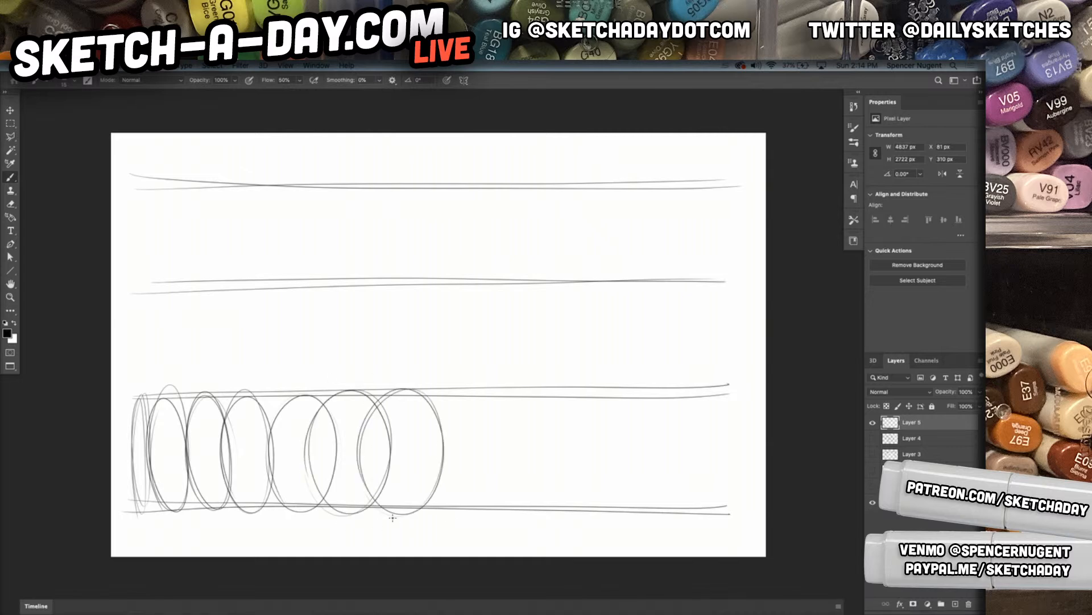
mouse_move(469, 513)
mouse_down()
mouse_move(519, 448)
mouse_move(444, 509)
mouse_up()
mouse_move(529, 520)
mouse_down()
mouse_move(583, 415)
mouse_move(486, 470)
mouse_up()
mouse_move(575, 515)
mouse_down()
mouse_move(661, 481)
mouse_move(652, 406)
mouse_move(571, 402)
mouse_move(555, 423)
mouse_up()
Draw ellipses in the middle band from its left end, starting narrow and widening towards the page centre
mouse_move(151, 359)
mouse_down()
mouse_move(132, 290)
mouse_move(140, 296)
mouse_up()
mouse_move(144, 355)
mouse_down()
mouse_move(167, 325)
mouse_move(145, 390)
mouse_move(167, 283)
mouse_up()
mouse_move(214, 332)
mouse_down()
mouse_move(181, 396)
mouse_move(169, 311)
mouse_up()
drag(193, 312, 196, 354)
mouse_move(268, 370)
mouse_down()
mouse_move(231, 281)
mouse_move(215, 383)
mouse_move(264, 364)
mouse_up()
mouse_move(245, 312)
mouse_down()
mouse_move(278, 281)
mouse_move(251, 364)
mouse_move(275, 394)
mouse_up()
mouse_move(322, 297)
mouse_down()
mouse_move(394, 294)
mouse_move(321, 310)
mouse_move(346, 407)
mouse_up()
mouse_move(468, 300)
mouse_down()
mouse_move(428, 403)
mouse_move(398, 392)
mouse_up()
Continue the middle band with ellipses that become narrower towards its right end
mouse_move(501, 284)
mouse_down()
mouse_move(439, 374)
mouse_move(522, 368)
mouse_up()
mouse_move(552, 276)
mouse_down()
mouse_move(495, 337)
mouse_move(503, 371)
mouse_up()
mouse_move(585, 382)
mouse_down()
mouse_move(573, 280)
mouse_move(578, 381)
mouse_move(550, 395)
mouse_up()
mouse_move(598, 282)
mouse_down()
mouse_move(629, 345)
mouse_move(619, 398)
mouse_up()
drag(615, 314, 651, 351)
mouse_move(648, 304)
mouse_down()
mouse_move(608, 353)
mouse_move(675, 387)
mouse_move(673, 293)
mouse_move(647, 375)
mouse_move(698, 371)
mouse_move(682, 405)
mouse_move(700, 398)
mouse_move(692, 345)
mouse_up()
Fill the uppermost band with a row of ellipses that widen from left to right into near circles
mouse_move(129, 206)
mouse_down()
mouse_move(130, 270)
mouse_move(146, 208)
mouse_move(135, 284)
mouse_up()
mouse_move(186, 253)
mouse_down()
mouse_move(178, 279)
mouse_move(150, 239)
mouse_move(185, 259)
mouse_move(224, 214)
mouse_move(221, 287)
mouse_move(241, 285)
mouse_move(250, 297)
mouse_move(279, 178)
mouse_move(281, 284)
mouse_up()
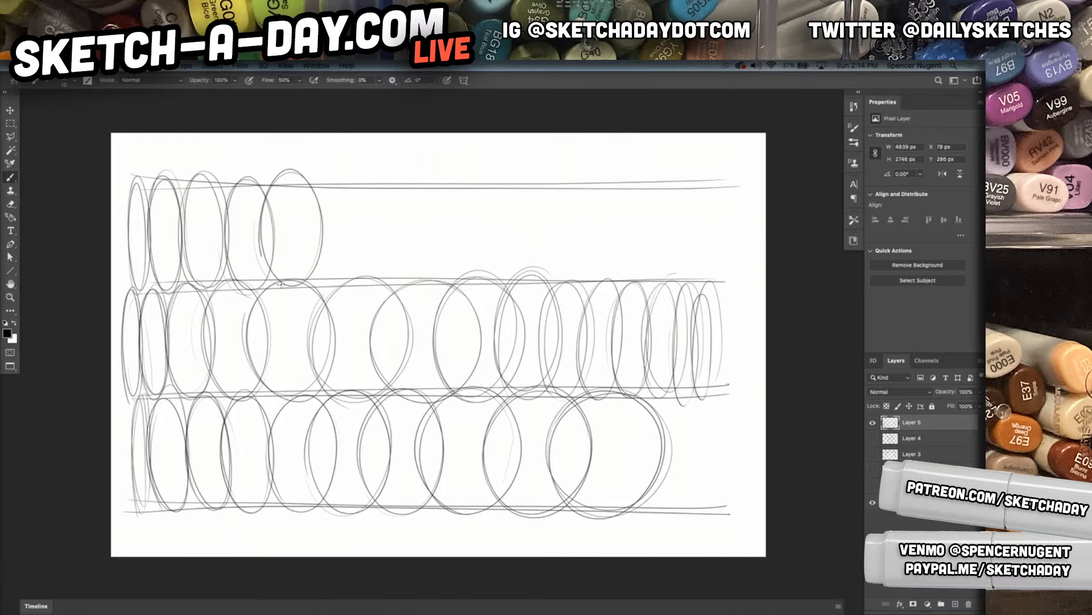
mouse_move(339, 174)
mouse_down()
mouse_move(365, 279)
mouse_move(303, 259)
mouse_up()
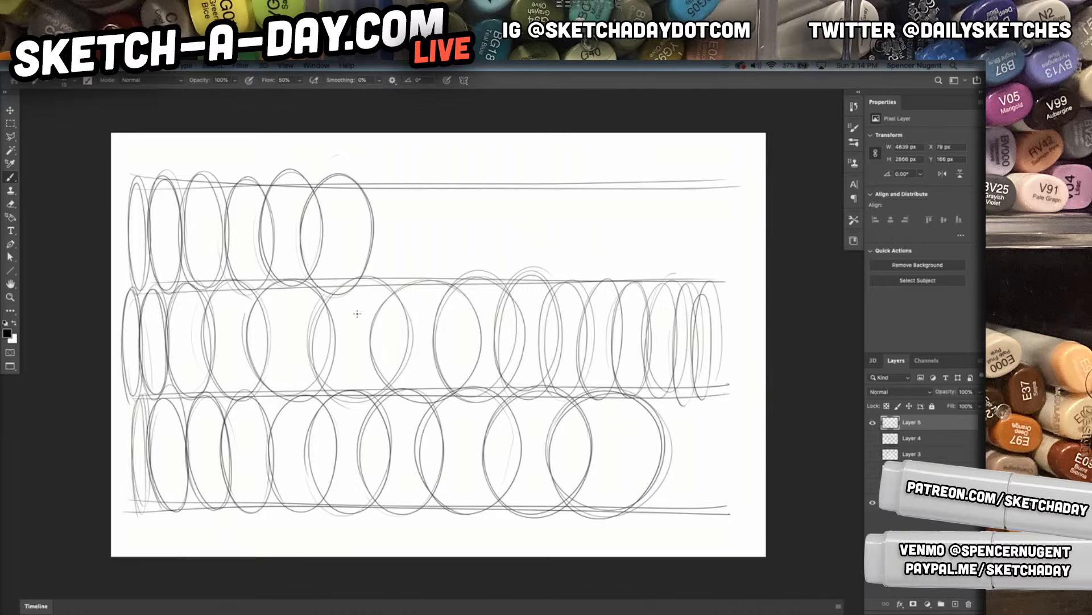
mouse_move(408, 282)
mouse_down()
mouse_move(358, 202)
mouse_move(445, 211)
mouse_move(409, 299)
mouse_up()
mouse_move(491, 266)
mouse_down()
mouse_move(453, 166)
mouse_move(458, 295)
mouse_up()
mouse_move(544, 265)
mouse_down()
mouse_move(565, 239)
mouse_move(532, 171)
mouse_move(470, 227)
mouse_up()
mouse_move(609, 278)
mouse_down()
mouse_move(638, 236)
mouse_move(569, 289)
mouse_up()
mouse_move(676, 178)
mouse_down()
mouse_move(604, 272)
mouse_move(699, 227)
mouse_move(590, 246)
mouse_up()
mouse_move(652, 208)
mouse_down()
mouse_move(733, 248)
mouse_move(741, 267)
mouse_up()
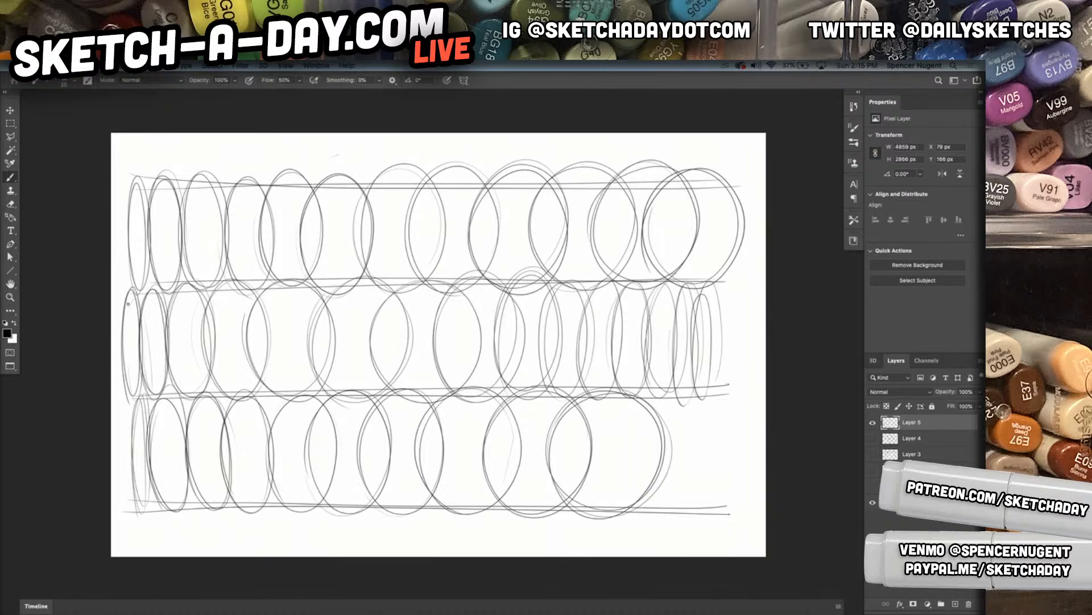
Draw dark converging strokes over the narrow ellipses at the middle band's left end and a line along its upper edge
drag(144, 302, 166, 336)
mouse_move(137, 319)
mouse_down()
mouse_move(169, 340)
mouse_move(164, 350)
mouse_up()
drag(134, 365, 166, 351)
mouse_move(137, 388)
mouse_down()
mouse_move(169, 351)
mouse_move(167, 367)
mouse_up()
drag(140, 305, 175, 354)
mouse_move(162, 277)
mouse_down()
mouse_move(175, 358)
mouse_move(231, 252)
mouse_move(204, 264)
mouse_move(367, 291)
mouse_up()
Draw dark strokes radiating from one point over the wide ellipses near the centre of the middle band
mouse_move(199, 287)
mouse_down()
mouse_move(380, 296)
mouse_move(416, 338)
mouse_up()
drag(385, 293, 424, 337)
drag(416, 281, 430, 341)
drag(431, 277, 443, 342)
drag(363, 345, 434, 343)
drag(373, 377, 434, 347)
drag(382, 375, 432, 350)
drag(400, 403, 442, 345)
drag(485, 312, 434, 334)
Sketch dark, elongated angular shapes with long straight edges over the right end of the middle band
drag(717, 295, 733, 359)
mouse_move(724, 288)
mouse_down()
mouse_move(745, 347)
mouse_move(741, 385)
mouse_up()
mouse_move(546, 305)
mouse_down()
mouse_move(737, 304)
mouse_move(721, 308)
mouse_up()
mouse_move(563, 332)
mouse_down()
mouse_move(539, 303)
mouse_move(568, 336)
mouse_up()
drag(538, 305, 682, 355)
mouse_move(550, 332)
mouse_down()
mouse_move(692, 357)
mouse_move(736, 341)
mouse_up()
drag(733, 311, 740, 350)
mouse_move(527, 354)
mouse_down()
mouse_move(645, 374)
mouse_move(497, 382)
mouse_up()
mouse_move(493, 384)
mouse_down()
mouse_move(644, 408)
mouse_move(700, 390)
mouse_up()
mouse_move(631, 392)
mouse_down()
mouse_move(761, 388)
mouse_move(750, 387)
mouse_up()
drag(740, 359, 747, 393)
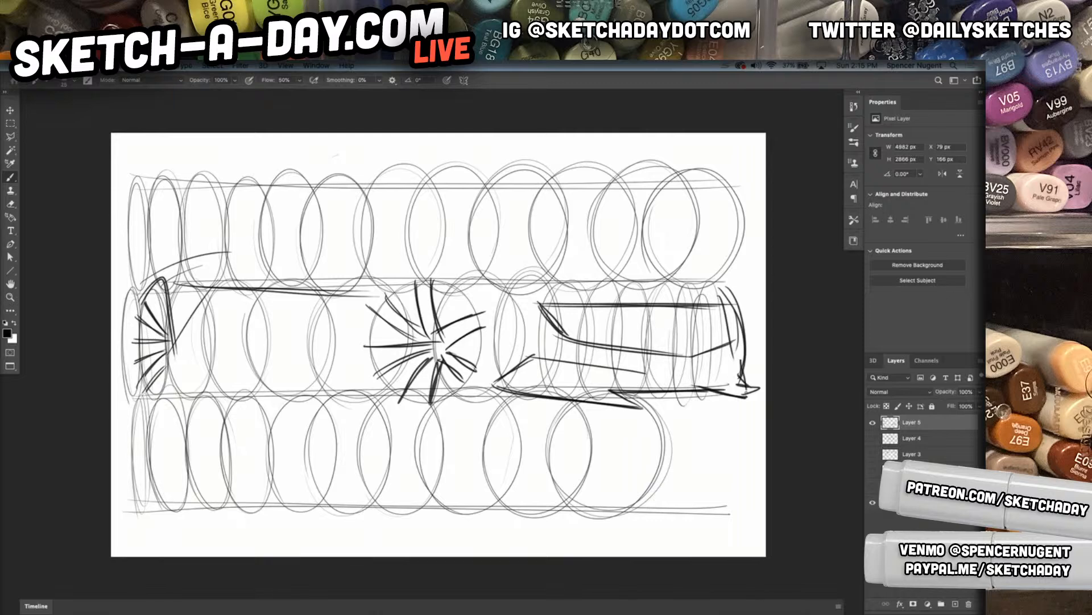
Draw long dark strokes along the car's lower sill and angular strokes below the rear wheel and the front bumper's lower edge
mouse_move(622, 403)
mouse_down()
mouse_move(741, 400)
mouse_move(655, 391)
mouse_move(746, 395)
mouse_move(468, 393)
mouse_move(137, 360)
mouse_move(446, 388)
mouse_up()
drag(164, 368, 454, 392)
drag(158, 399, 252, 377)
drag(164, 362, 188, 382)
mouse_move(163, 356)
mouse_down()
mouse_move(189, 382)
mouse_move(299, 384)
mouse_up()
drag(181, 373, 264, 385)
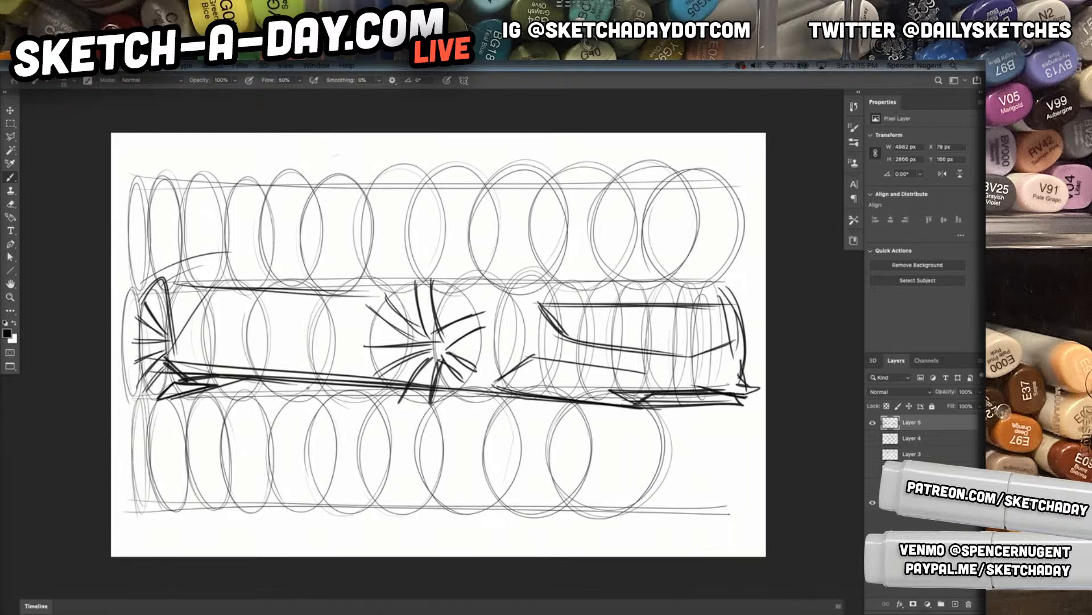
Sketch the car's beltline along the middle band's upper edge and an arched roofline with the side window above it
drag(172, 294, 173, 369)
mouse_move(177, 287)
mouse_down()
mouse_move(179, 370)
mouse_move(206, 267)
mouse_move(236, 251)
mouse_up()
mouse_move(154, 270)
mouse_down()
mouse_move(358, 266)
mouse_move(415, 278)
mouse_up()
drag(200, 265, 426, 272)
mouse_move(232, 240)
mouse_down()
mouse_move(429, 226)
mouse_move(508, 243)
mouse_up()
mouse_move(222, 237)
mouse_down()
mouse_move(346, 223)
mouse_move(512, 251)
mouse_up()
drag(307, 225, 556, 281)
drag(404, 229, 555, 276)
Sketch the hood lines from the windshield base toward the nose and the front corner edge that turns down into the grille
mouse_move(343, 260)
mouse_down()
mouse_move(546, 298)
mouse_move(723, 304)
mouse_up()
drag(535, 266, 721, 311)
drag(489, 267, 554, 272)
mouse_move(555, 272)
mouse_down()
mouse_move(685, 313)
mouse_move(683, 332)
mouse_up()
drag(676, 301, 687, 357)
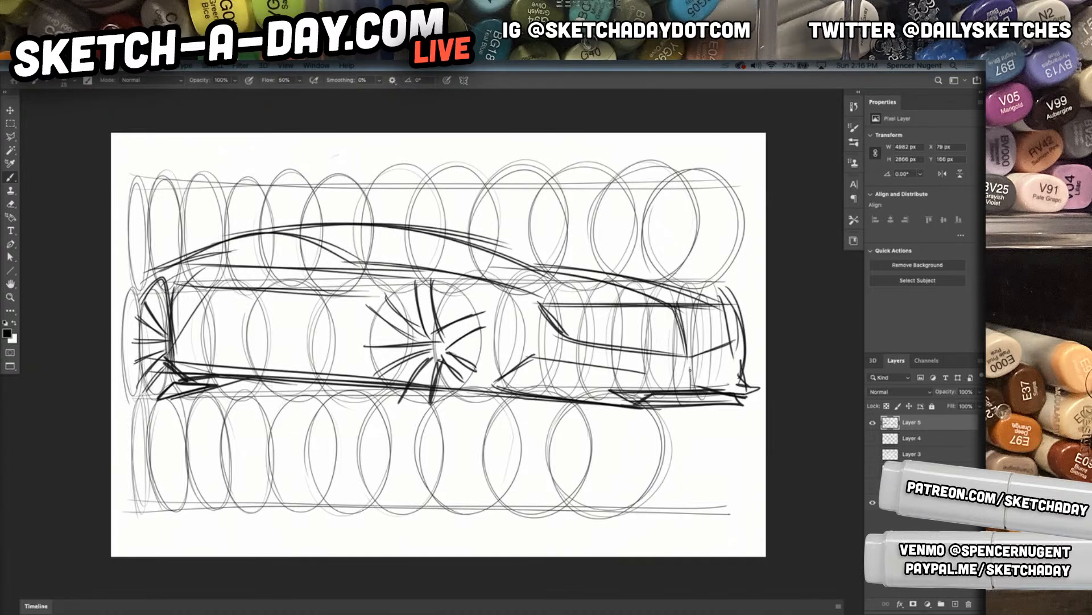
Darken the headlight's upper edge with an angular notch and reinforce the curved nose at the car's front end
mouse_move(538, 302)
mouse_down()
mouse_move(577, 321)
mouse_move(719, 313)
mouse_up()
drag(593, 307, 721, 314)
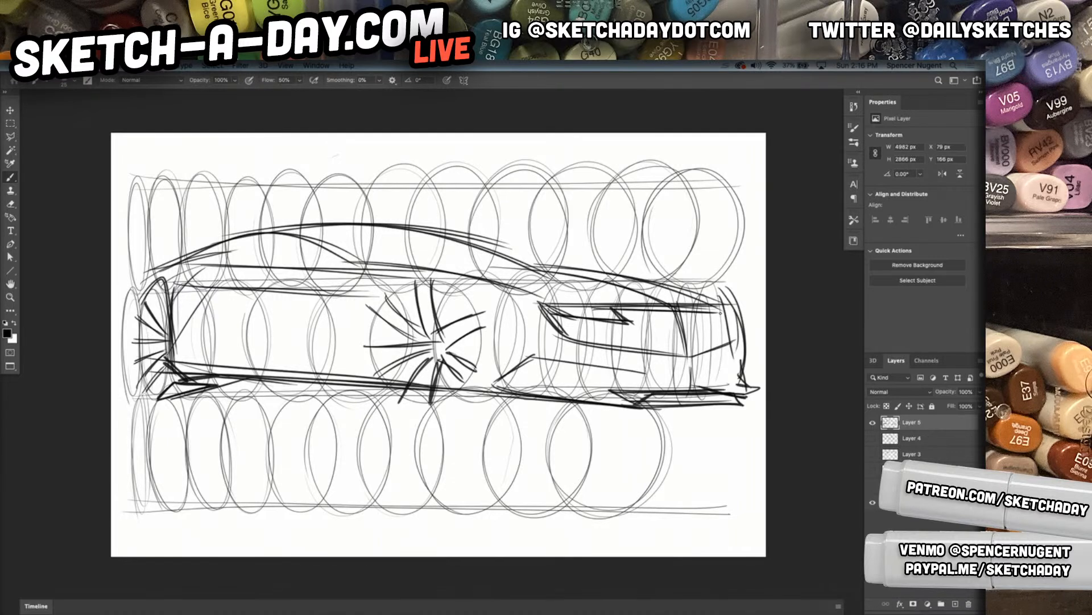
mouse_move(628, 275)
mouse_down()
mouse_move(722, 289)
mouse_move(750, 381)
mouse_up()
mouse_move(736, 295)
mouse_down()
mouse_move(754, 354)
mouse_move(750, 384)
mouse_up()
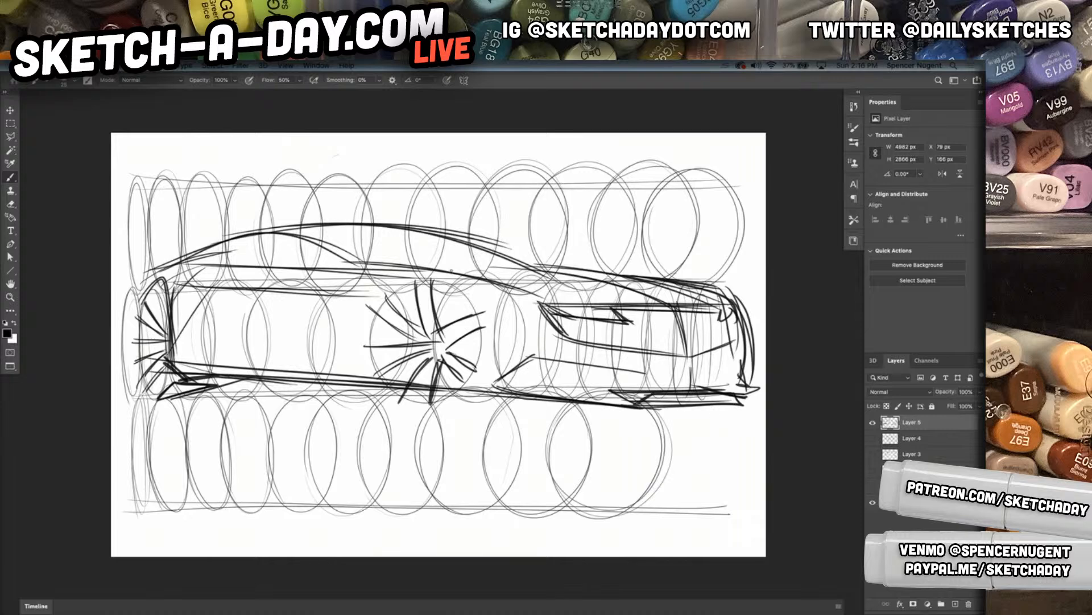
Outline the front wheel around its radiating strokes, add the dark wheel arch behind the bumper, and draw the upper bumper lines
drag(365, 318, 482, 339)
drag(370, 373, 477, 307)
drag(380, 301, 364, 370)
drag(416, 285, 478, 363)
mouse_move(464, 293)
mouse_down()
mouse_move(496, 405)
mouse_move(467, 301)
mouse_move(488, 388)
mouse_move(538, 353)
mouse_up()
mouse_move(469, 364)
mouse_down()
mouse_move(540, 349)
mouse_move(682, 374)
mouse_up()
mouse_move(518, 353)
mouse_down()
mouse_move(685, 377)
mouse_move(755, 360)
mouse_up()
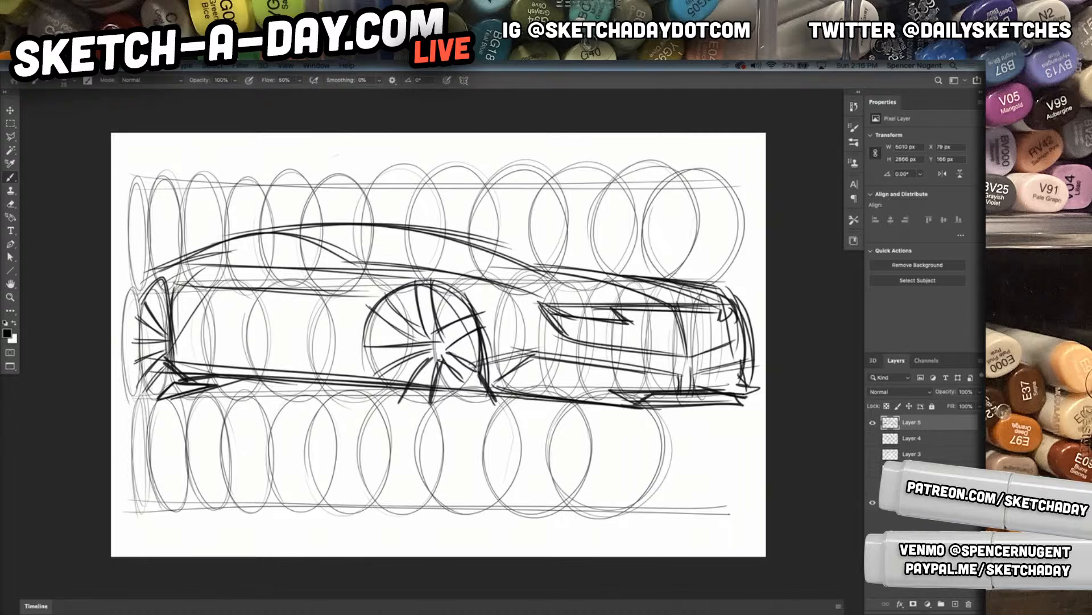
Outline the lower bumper intake with dark angled ends and add a crease line above the sill behind the rear wheel
drag(676, 384, 633, 388)
mouse_move(524, 374)
mouse_down()
mouse_move(623, 381)
mouse_move(487, 384)
mouse_move(579, 365)
mouse_move(647, 373)
mouse_up()
drag(557, 361, 623, 372)
mouse_move(172, 342)
mouse_down()
mouse_move(396, 372)
mouse_move(345, 374)
mouse_up()
drag(167, 341, 181, 381)
Add dark strokes between the spokes of the narrow rear wheel
mouse_move(166, 296)
mouse_down()
mouse_move(168, 356)
mouse_move(165, 334)
mouse_up()
drag(153, 299, 165, 330)
drag(160, 304, 163, 329)
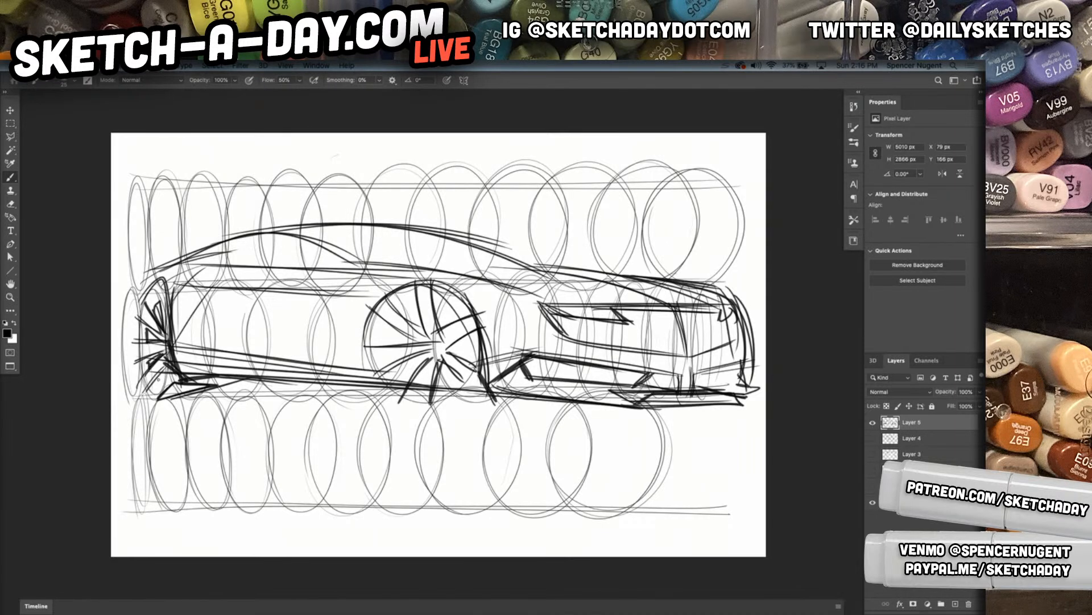
drag(155, 299, 165, 321)
drag(159, 280, 161, 322)
drag(159, 287, 166, 334)
Draw dark wedge-shaped openings between the spokes of the front wheel
drag(405, 308, 424, 335)
drag(404, 303, 421, 335)
mouse_move(414, 299)
mouse_down()
mouse_move(422, 332)
mouse_move(383, 345)
mouse_move(414, 341)
mouse_up()
mouse_move(383, 345)
mouse_down()
mouse_move(406, 343)
mouse_move(390, 373)
mouse_up()
mouse_move(424, 355)
mouse_down()
mouse_move(392, 372)
mouse_move(405, 383)
mouse_up()
mouse_move(423, 359)
mouse_down()
mouse_move(399, 383)
mouse_move(438, 390)
mouse_up()
mouse_move(438, 390)
mouse_down()
mouse_move(458, 383)
mouse_move(474, 336)
mouse_move(469, 360)
mouse_move(449, 363)
mouse_up()
drag(434, 296, 443, 326)
drag(439, 300, 462, 314)
Darken the windshield pillar, the roofline and beltline toward the front, and the hood edge down to the nose
drag(283, 232, 405, 277)
drag(300, 238, 515, 259)
drag(357, 263, 570, 281)
mouse_move(446, 240)
mouse_down()
mouse_move(554, 278)
mouse_move(729, 307)
mouse_up()
drag(593, 272, 731, 313)
Add horizontal grille lines, an inner headlight shape, and fender and hood creases around the car's front end
drag(561, 442, 474, 444)
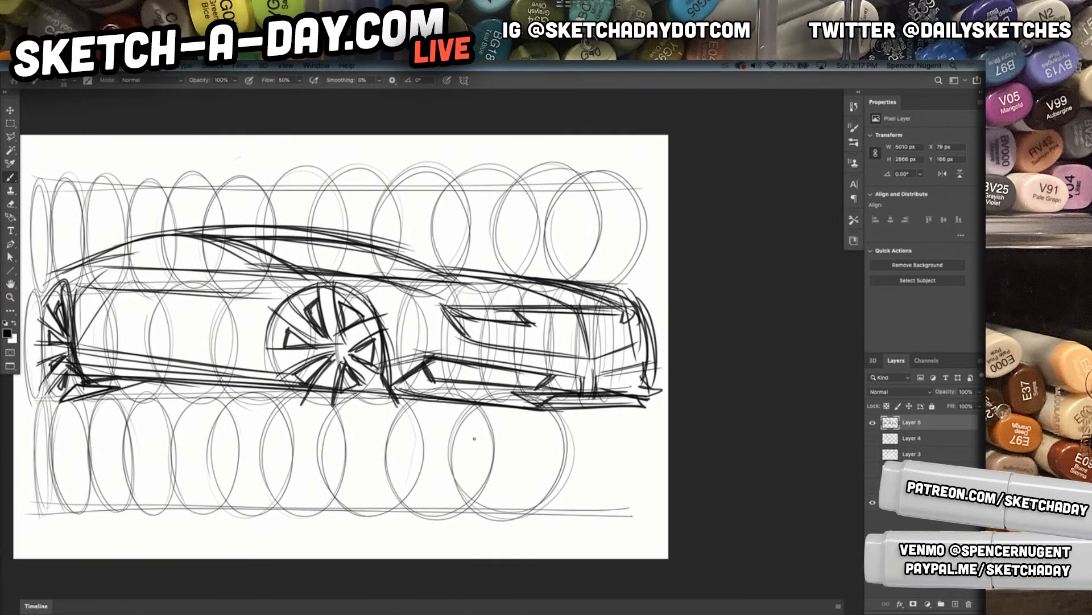
drag(635, 341, 583, 357)
mouse_move(458, 342)
mouse_down()
mouse_move(635, 346)
mouse_move(620, 336)
mouse_move(637, 333)
mouse_up()
drag(545, 335, 641, 332)
mouse_move(481, 325)
mouse_down()
mouse_move(489, 335)
mouse_move(530, 324)
mouse_up()
drag(455, 310, 514, 311)
drag(379, 279, 514, 313)
mouse_move(317, 275)
mouse_down()
mouse_move(526, 310)
mouse_move(516, 303)
mouse_up()
mouse_move(593, 287)
mouse_down()
mouse_move(631, 318)
mouse_move(633, 357)
mouse_up()
drag(442, 311, 357, 305)
drag(411, 289, 362, 300)
mouse_move(635, 303)
mouse_down()
mouse_move(650, 386)
mouse_move(608, 404)
mouse_up()
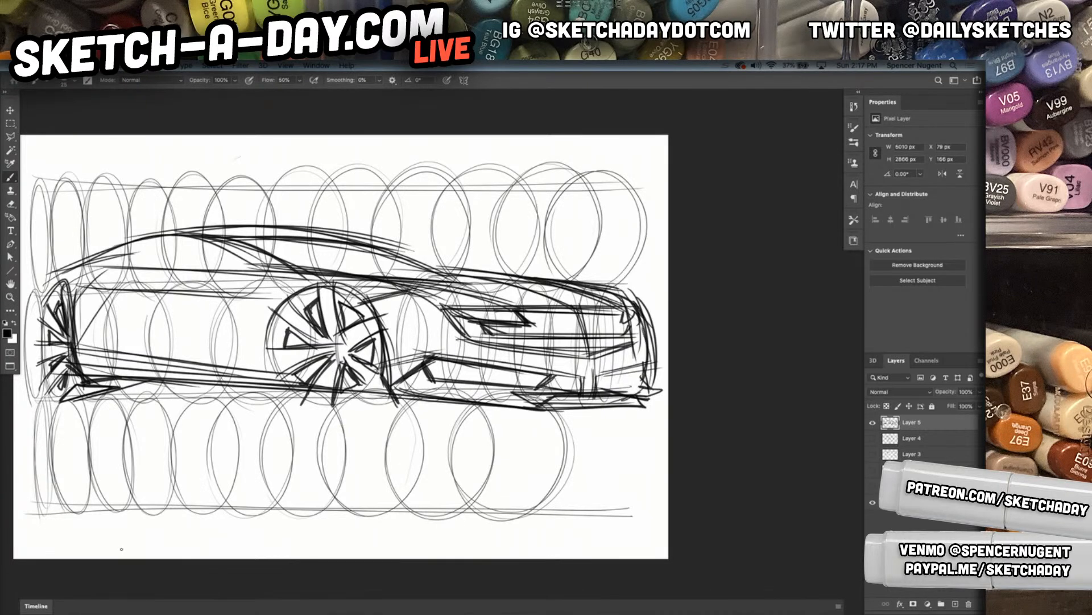
Hide Layer 5 and extend the canvas into a wider landscape format with the Crop tool
click(873, 423)
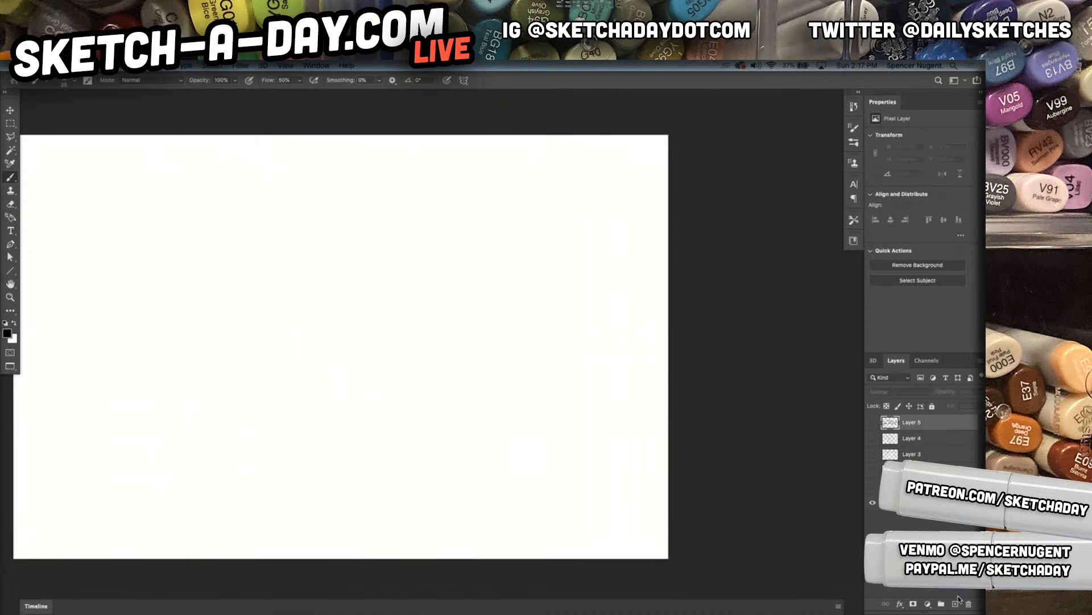
drag(492, 349, 543, 357)
scroll(555, 374, down, 1)
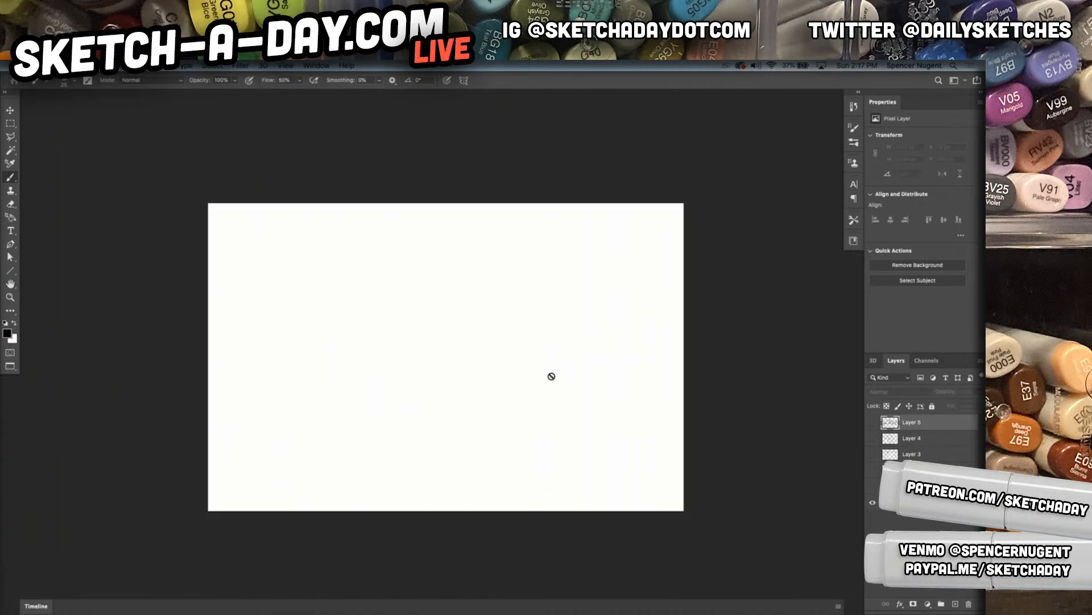
key(c)
drag(705, 359, 731, 367)
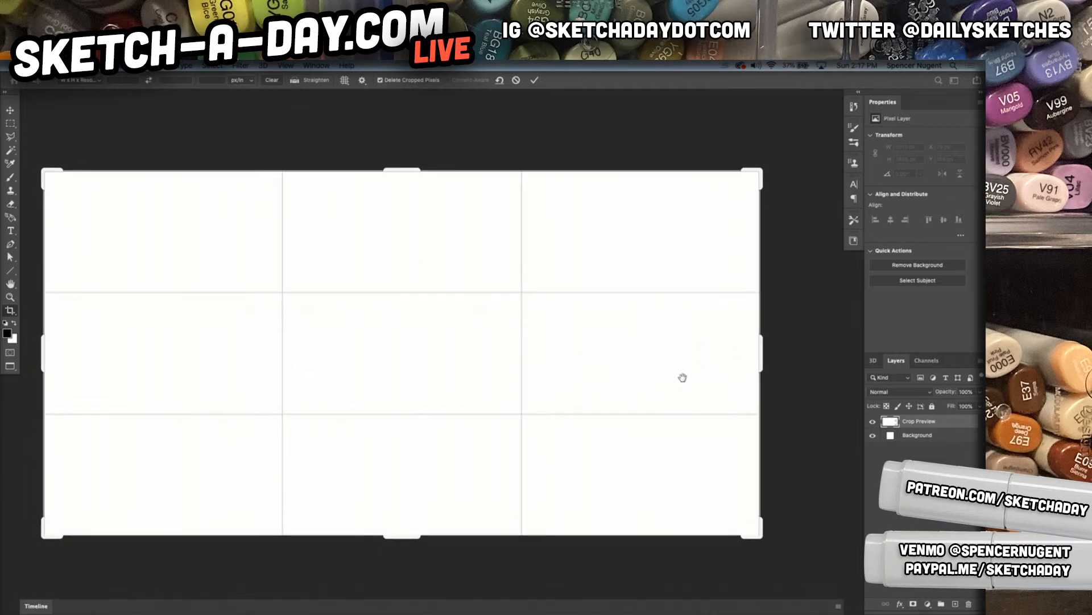
drag(437, 535, 438, 538)
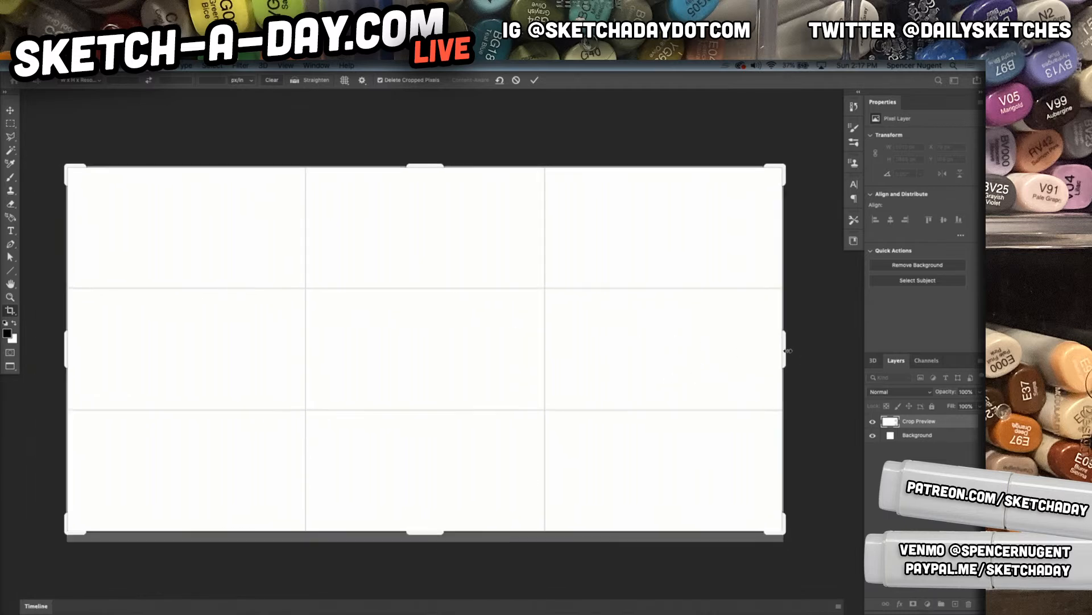
drag(788, 351, 782, 352)
key(Return)
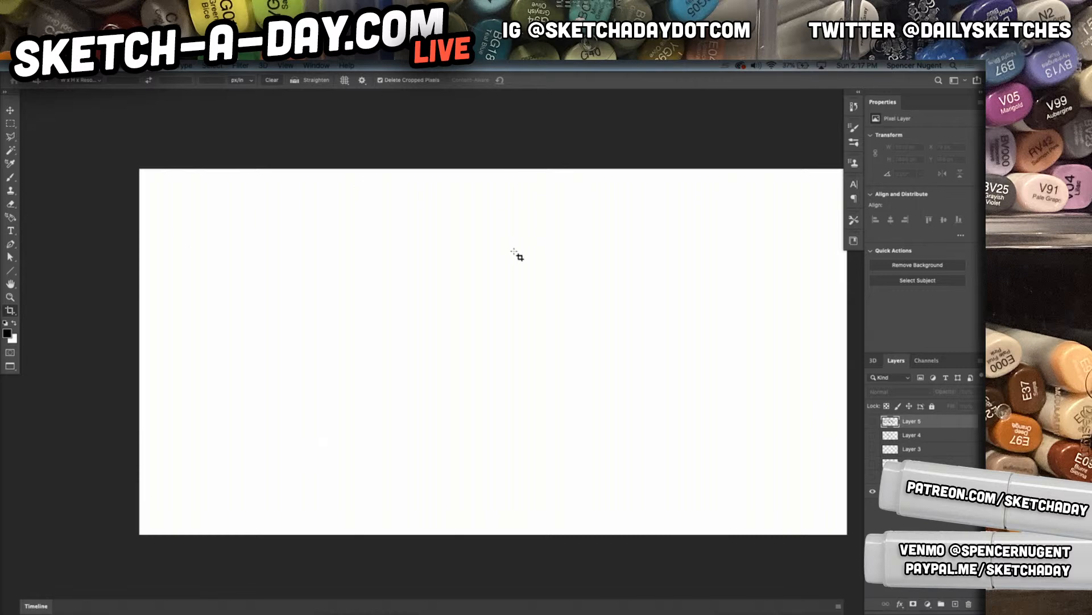
Add two new layers above Layer 5 and make the lower one, Layer 6, active
click(956, 604)
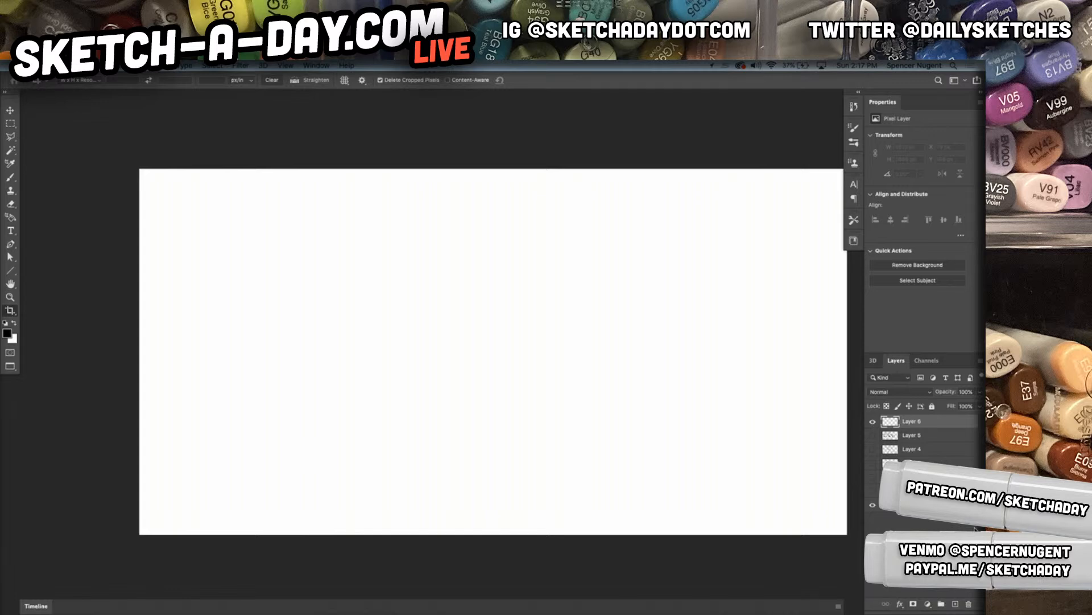
click(955, 605)
key(alt+bracketleft)
drag(250, 433, 561, 459)
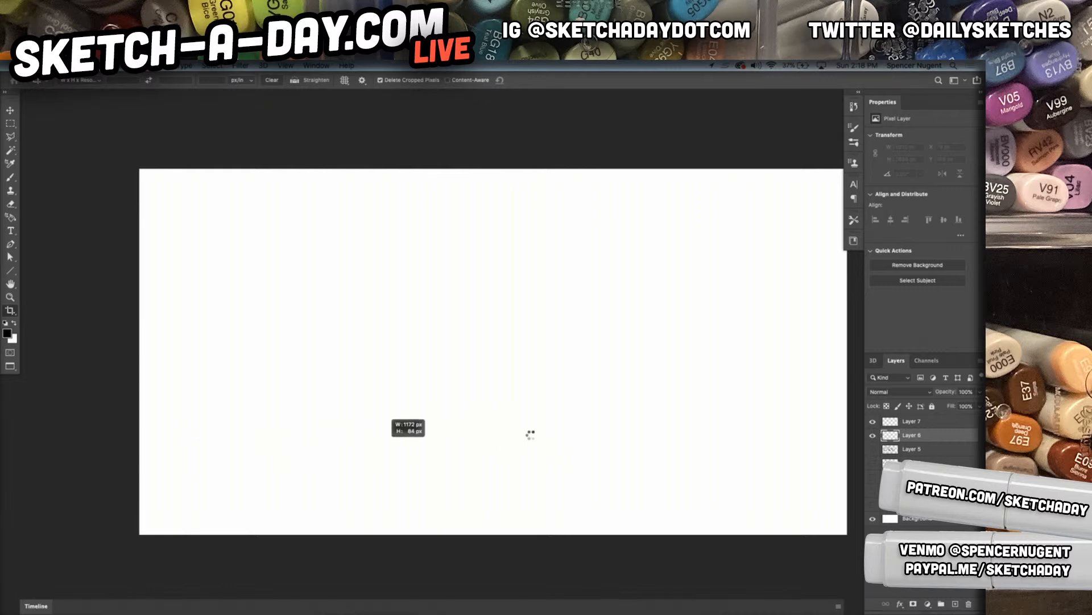
key(Escape)
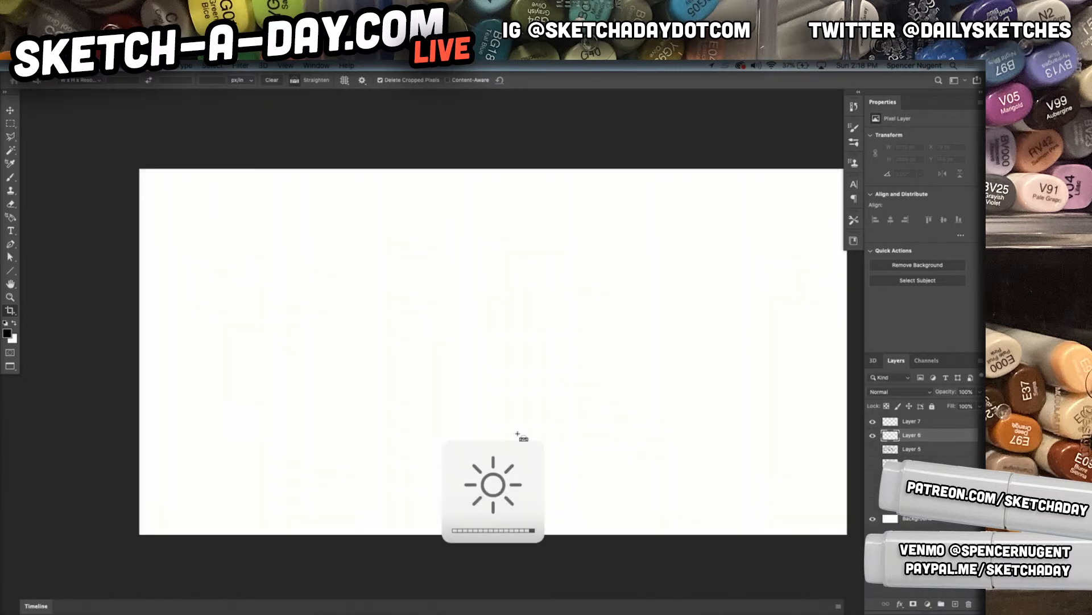
With the Brush tool, sketch the long, slightly descending base line of a new car across the lower canvas
key(b)
drag(322, 462, 745, 487)
key(ctrl+z)
mouse_move(177, 445)
mouse_down()
mouse_move(669, 494)
mouse_move(620, 487)
mouse_up()
drag(549, 481, 805, 474)
mouse_move(542, 487)
mouse_down()
mouse_move(824, 482)
mouse_move(843, 458)
mouse_up()
Sketch the car's hood, arched roofline, sloping rear window and near-vertical tail above the base line
mouse_move(803, 479)
mouse_down()
mouse_move(839, 462)
mouse_move(832, 378)
mouse_move(712, 345)
mouse_up()
drag(795, 373, 610, 313)
mouse_move(681, 340)
mouse_down()
mouse_move(565, 291)
mouse_move(476, 275)
mouse_move(325, 273)
mouse_up()
mouse_move(540, 279)
mouse_down()
mouse_move(283, 273)
mouse_move(219, 311)
mouse_up()
mouse_move(330, 273)
mouse_down()
mouse_move(195, 317)
mouse_move(164, 315)
mouse_up()
mouse_move(237, 301)
mouse_down()
mouse_move(159, 317)
mouse_move(145, 344)
mouse_up()
mouse_move(178, 309)
mouse_down()
mouse_move(140, 377)
mouse_move(149, 426)
mouse_up()
Reinforce the car's base line, close the nose at the front, and restate the hood and roofline strokes
mouse_move(147, 343)
mouse_down()
mouse_move(141, 432)
mouse_move(183, 457)
mouse_move(539, 496)
mouse_up()
drag(172, 445, 642, 495)
drag(468, 478, 702, 503)
drag(620, 494, 802, 481)
mouse_move(657, 496)
mouse_down()
mouse_move(824, 467)
mouse_move(828, 395)
mouse_up()
mouse_move(783, 365)
mouse_down()
mouse_move(832, 403)
mouse_move(608, 314)
mouse_move(305, 269)
mouse_move(227, 295)
mouse_up()
drag(315, 277, 194, 309)
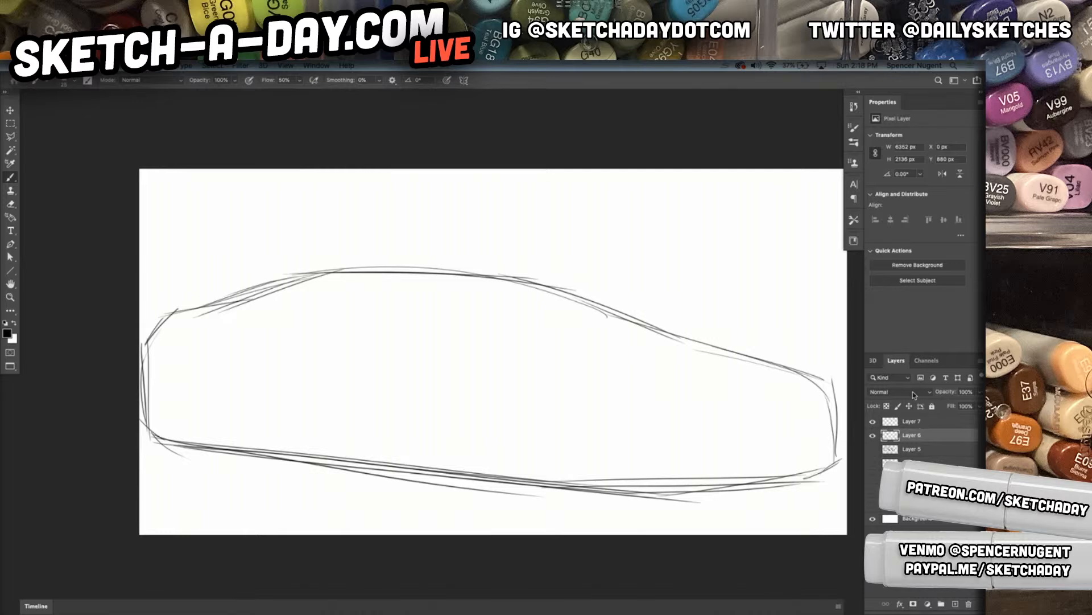
Draw the stepped lower sill and wheel ground lines just beneath the car's base line
mouse_move(151, 436)
mouse_down()
mouse_move(161, 450)
mouse_move(240, 465)
mouse_up()
mouse_move(152, 455)
mouse_down()
mouse_move(263, 473)
mouse_move(323, 461)
mouse_up()
drag(226, 469, 336, 465)
drag(246, 469, 365, 462)
drag(287, 457, 524, 488)
mouse_move(342, 466)
mouse_down()
mouse_move(499, 487)
mouse_move(524, 504)
mouse_move(657, 512)
mouse_up()
drag(515, 493, 675, 503)
Sketch the vertical front corner edge of the car body and the hood's leading edge running to the nose
drag(664, 415, 661, 505)
drag(652, 407, 664, 506)
drag(683, 396, 662, 413)
mouse_move(683, 391)
mouse_down()
mouse_move(671, 400)
mouse_move(841, 369)
mouse_move(686, 337)
mouse_up()
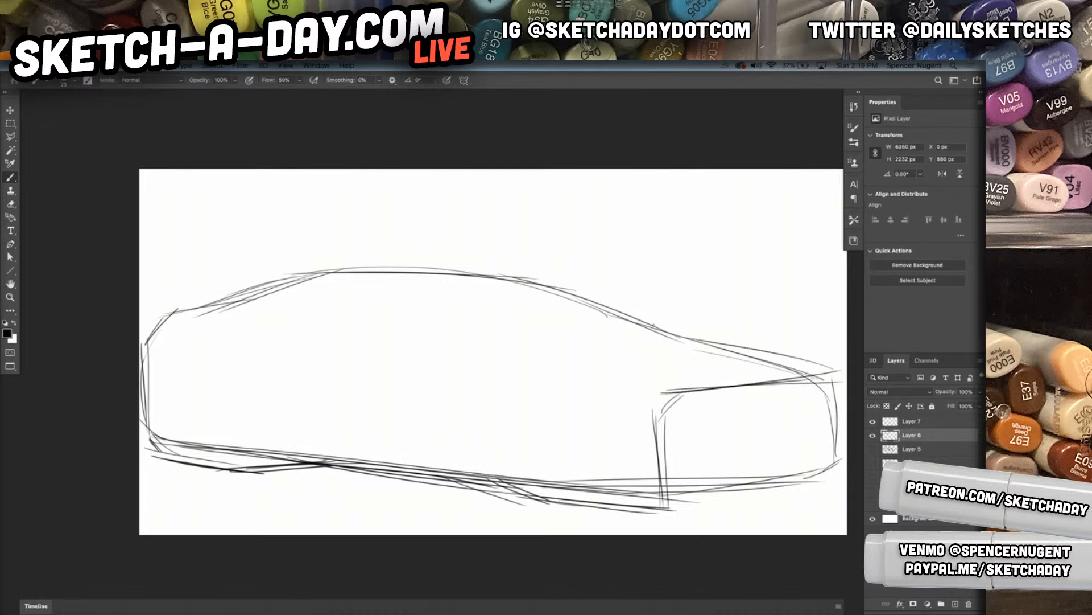
drag(828, 374, 830, 408)
Scale the car sketch down to about 5872 px wide and move it up, clear of the canvas edges
key(ctrl+t)
drag(842, 265, 796, 294)
drag(612, 394, 628, 358)
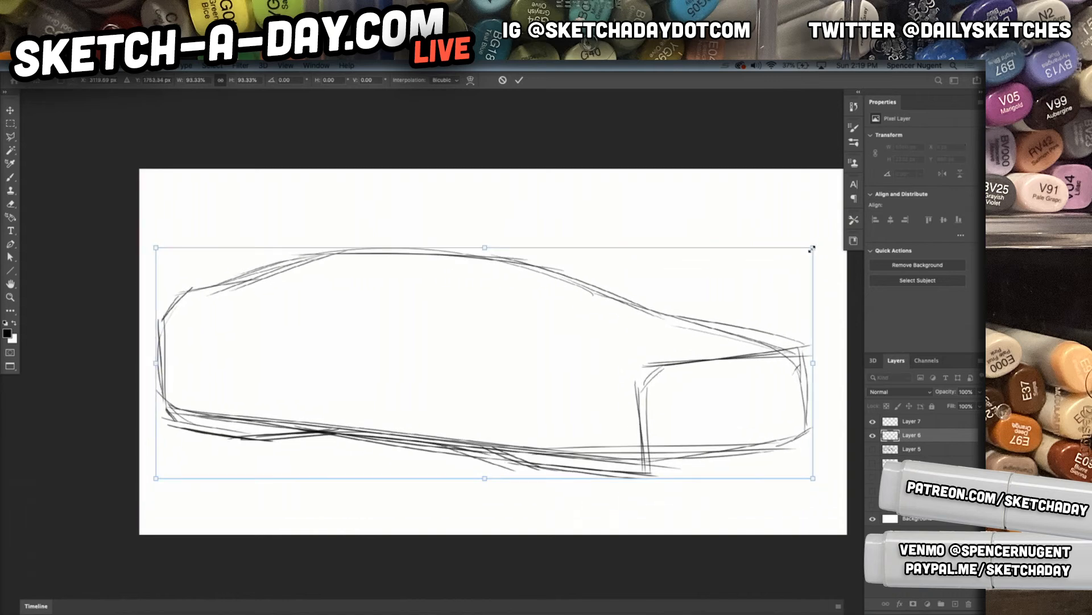
drag(813, 247, 808, 247)
key(Return)
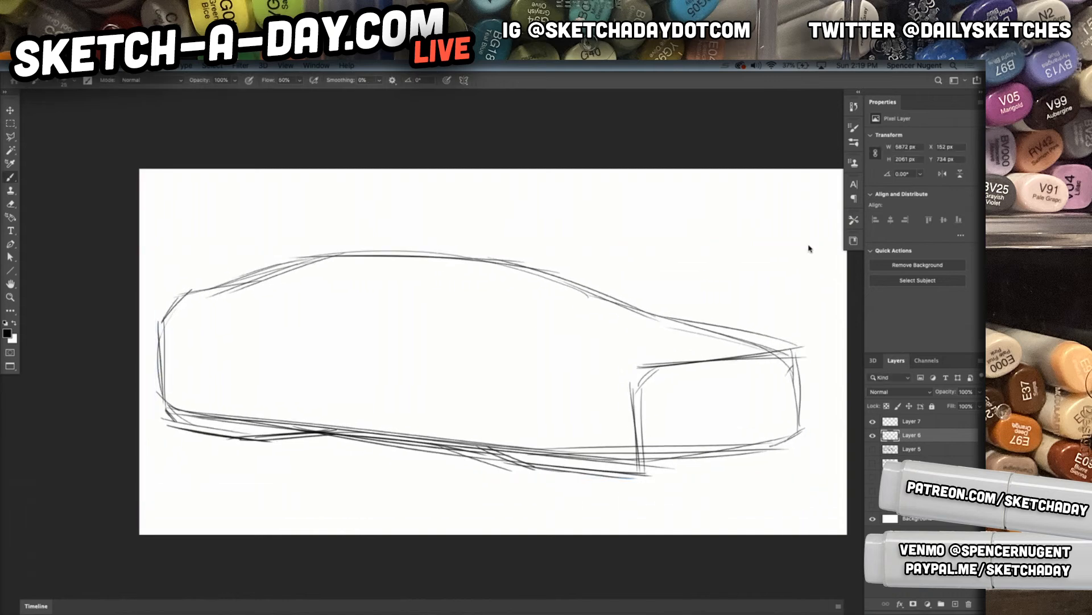
Sketch the front fender line running to the nose, the slim headlight and grille slots, and a slanted bumper crease
mouse_move(581, 364)
mouse_down()
mouse_move(708, 414)
mouse_move(796, 383)
mouse_up()
mouse_move(715, 400)
mouse_down()
mouse_move(793, 384)
mouse_move(818, 386)
mouse_move(721, 405)
mouse_move(818, 397)
mouse_up()
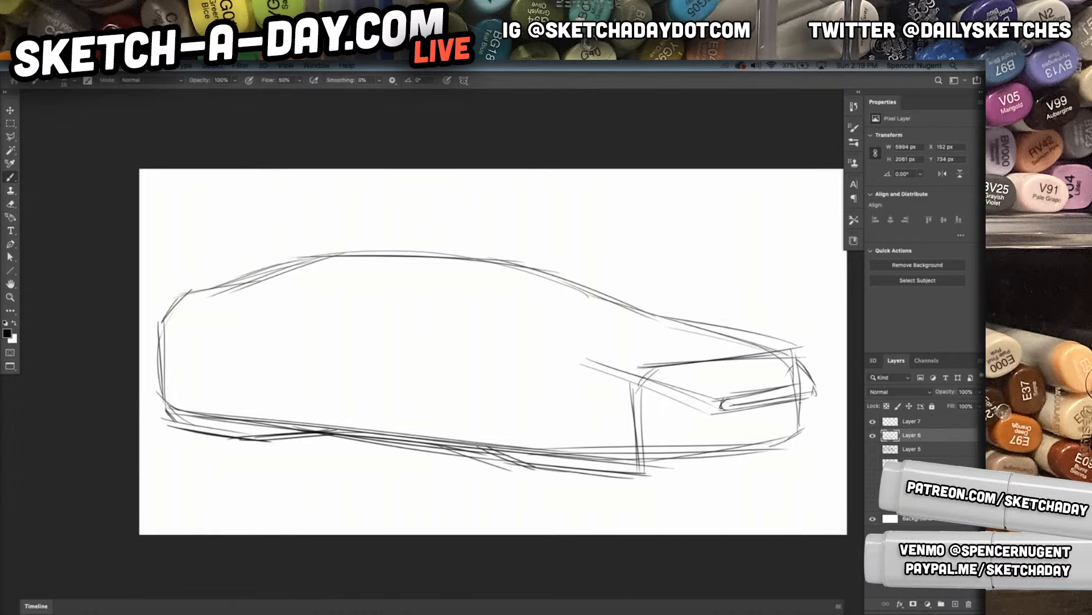
mouse_move(676, 411)
mouse_down()
mouse_move(775, 408)
mouse_move(757, 414)
mouse_up()
drag(717, 420, 683, 458)
Define the front bumper's lower edge, darken the front corner edge, and add short angled strokes at both lower bumper corners
mouse_move(810, 405)
mouse_down()
mouse_move(795, 435)
mouse_move(638, 460)
mouse_up()
drag(712, 455, 632, 460)
mouse_move(635, 388)
mouse_down()
mouse_move(653, 370)
mouse_move(635, 417)
mouse_move(640, 464)
mouse_move(615, 482)
mouse_up()
drag(509, 468, 639, 479)
mouse_move(795, 443)
mouse_down()
mouse_move(773, 459)
mouse_move(709, 460)
mouse_move(751, 460)
mouse_up()
drag(800, 435, 763, 462)
Sketch the rear wheel arch edge and the arched upper outline of the side window down to the windshield base
mouse_move(198, 330)
mouse_down()
mouse_move(246, 340)
mouse_move(255, 415)
mouse_up()
drag(246, 346, 253, 424)
drag(242, 339, 254, 418)
mouse_move(177, 324)
mouse_down()
mouse_move(320, 320)
mouse_move(219, 299)
mouse_move(350, 262)
mouse_up()
mouse_move(219, 299)
mouse_down()
mouse_move(352, 261)
mouse_move(398, 262)
mouse_up()
mouse_move(292, 274)
mouse_down()
mouse_move(440, 265)
mouse_move(497, 325)
mouse_up()
Draw the shoulder line from the side toward the front corner and the side window's lower edge with a small mirror mark
mouse_move(404, 271)
mouse_down()
mouse_move(492, 324)
mouse_move(405, 325)
mouse_up()
mouse_move(490, 327)
mouse_down()
mouse_move(417, 323)
mouse_move(414, 337)
mouse_move(545, 364)
mouse_up()
mouse_move(402, 332)
mouse_down()
mouse_move(631, 382)
mouse_move(599, 373)
mouse_up()
drag(553, 364, 372, 325)
mouse_move(437, 337)
mouse_down()
mouse_move(241, 321)
mouse_move(485, 354)
mouse_up()
mouse_move(206, 300)
mouse_down()
mouse_move(449, 330)
mouse_move(478, 322)
mouse_up()
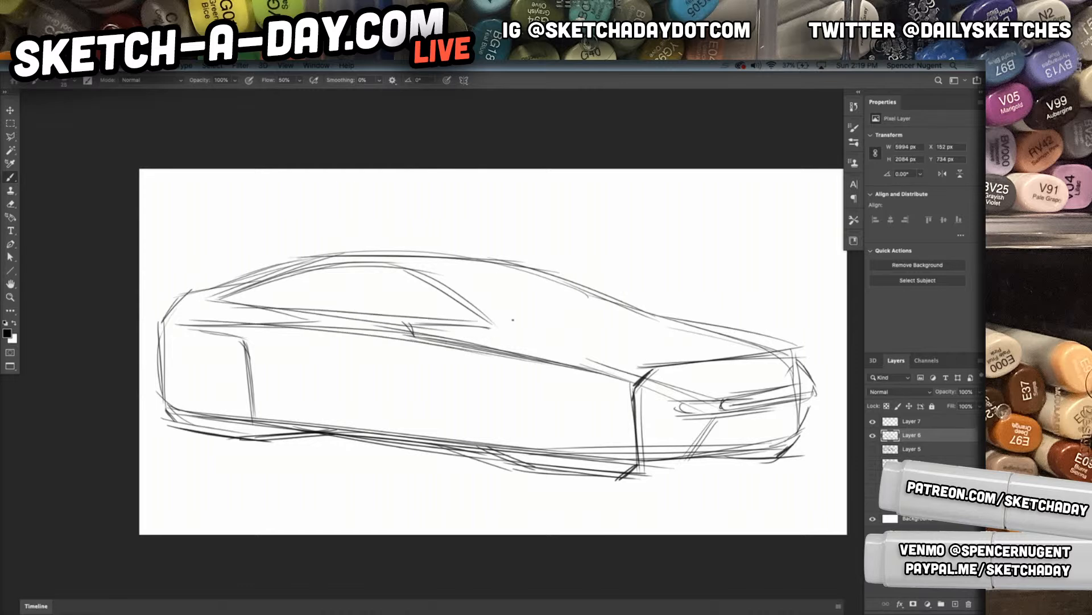
Sketch the windshield base and cowl lines across to the hood and the windshield's far edge rising to the roof
drag(408, 325, 543, 341)
mouse_move(478, 322)
mouse_down()
mouse_move(540, 323)
mouse_move(520, 336)
mouse_move(653, 317)
mouse_up()
drag(442, 319, 552, 317)
drag(470, 300, 636, 316)
drag(401, 309, 629, 318)
mouse_move(629, 313)
mouse_down()
mouse_move(370, 286)
mouse_move(519, 298)
mouse_move(393, 287)
mouse_move(517, 266)
mouse_up()
Draw the windshield's top edge and double the windshield pillar and inner side window lines
mouse_move(393, 267)
mouse_down()
mouse_move(528, 270)
mouse_move(518, 265)
mouse_up()
mouse_move(257, 284)
mouse_down()
mouse_move(409, 287)
mouse_move(451, 309)
mouse_up()
drag(289, 266, 446, 300)
drag(372, 266, 454, 319)
Extend the pillar line into the hood, adding long hood creases and a short centre line near the nose
mouse_move(408, 280)
mouse_down()
mouse_move(471, 331)
mouse_move(657, 376)
mouse_up()
drag(458, 319, 692, 366)
mouse_move(596, 309)
mouse_down()
mouse_move(786, 348)
mouse_move(775, 384)
mouse_up()
drag(766, 355, 777, 382)
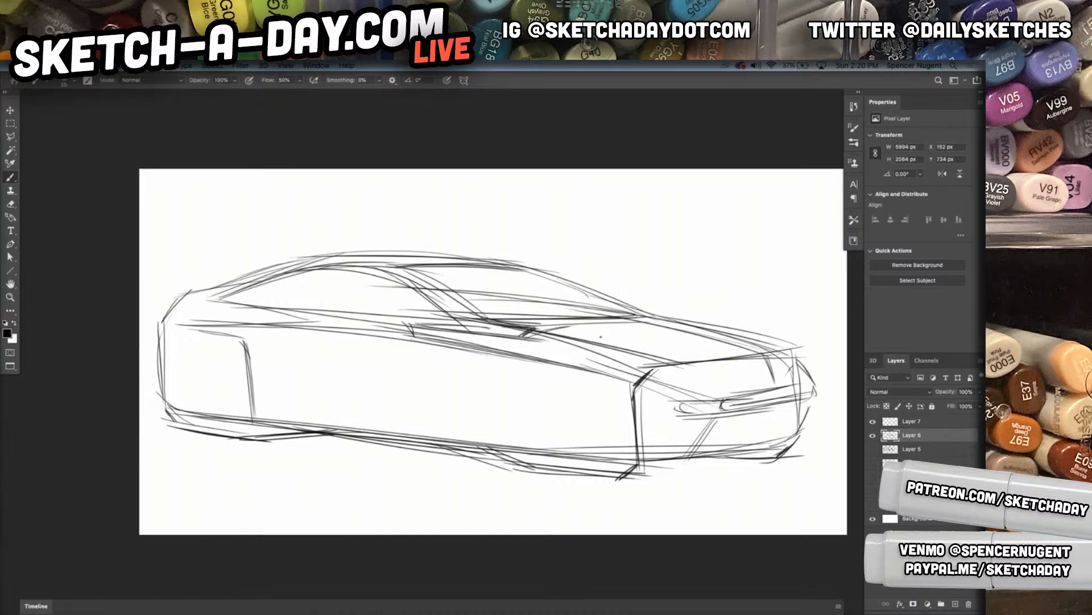
Draw the rear wheel opening's front edge and repeated sill lines running forward along the lower body side
mouse_move(251, 322)
mouse_down()
mouse_move(279, 339)
mouse_move(288, 401)
mouse_up()
drag(285, 401, 366, 425)
drag(254, 418, 386, 433)
drag(272, 420, 389, 431)
drag(292, 400, 512, 442)
drag(292, 401, 517, 436)
drag(295, 408, 498, 435)
Outline the front wheel opening's rear and upper edges and reinforce the lower body edge beneath both wheels
drag(465, 364, 477, 444)
drag(479, 363, 481, 413)
drag(469, 371, 525, 350)
drag(508, 359, 562, 352)
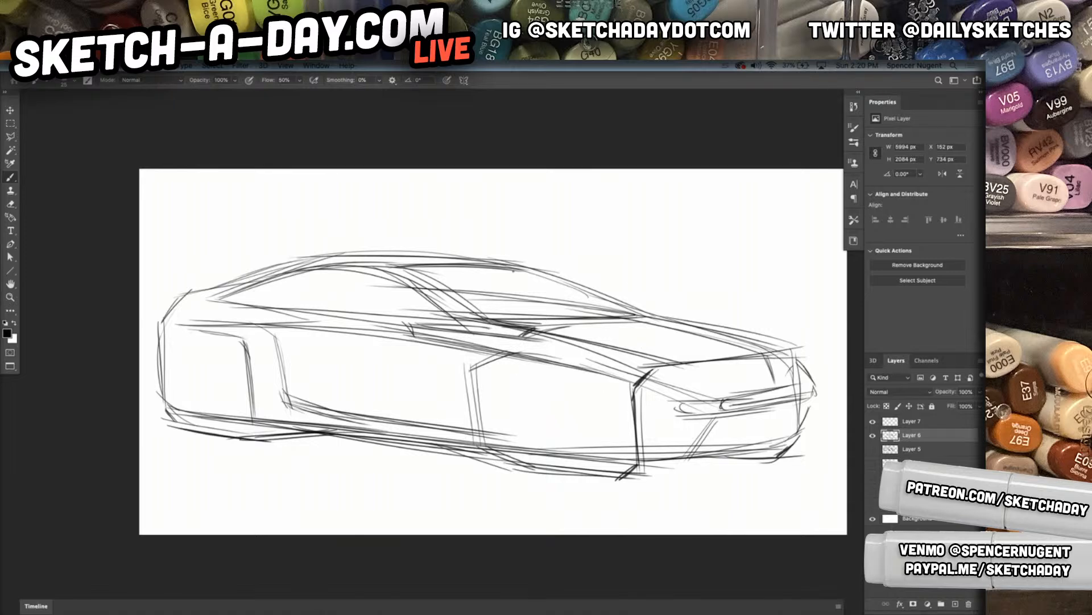
drag(483, 462, 661, 482)
drag(522, 458, 615, 471)
drag(178, 422, 325, 439)
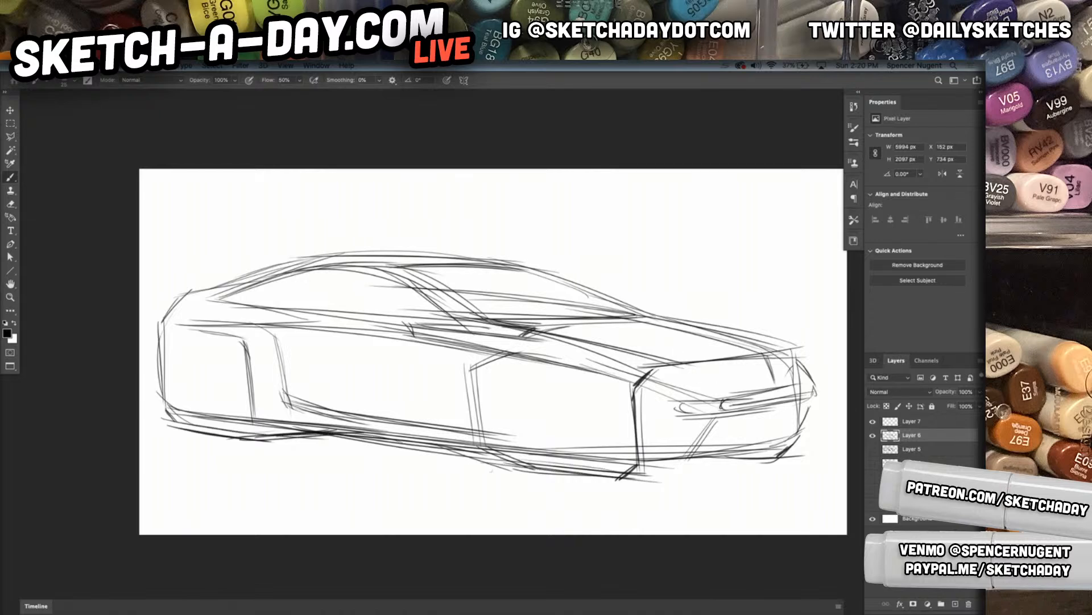
Sketch a long, flat ground shadow spanning the car's length beneath the body
drag(427, 470, 218, 466)
drag(191, 478, 732, 531)
mouse_move(364, 497)
mouse_down()
mouse_move(260, 464)
mouse_move(384, 462)
mouse_move(469, 507)
mouse_move(712, 517)
mouse_up()
mouse_move(398, 508)
mouse_down()
mouse_move(710, 505)
mouse_move(433, 465)
mouse_up()
mouse_move(364, 466)
mouse_down()
mouse_move(799, 489)
mouse_move(631, 505)
mouse_up()
Draw the front bumper's lower edge and slanted intake marks on the near and far sides of the nose
mouse_move(632, 441)
mouse_down()
mouse_move(650, 463)
mouse_move(713, 459)
mouse_up()
drag(634, 464, 706, 461)
drag(633, 471, 712, 470)
drag(724, 428, 711, 468)
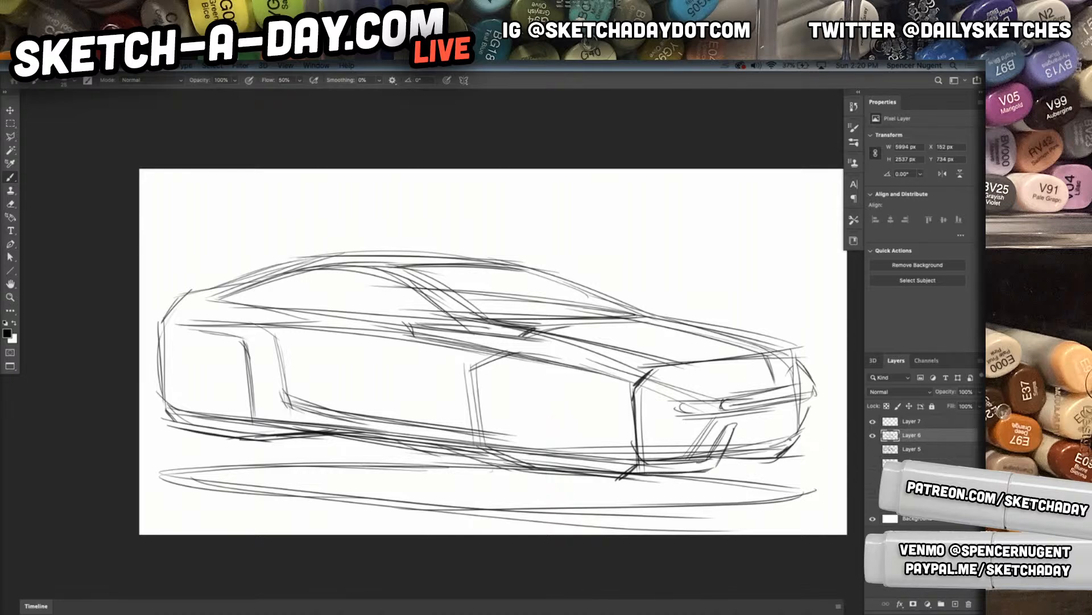
drag(801, 415, 788, 445)
mouse_move(810, 410)
mouse_down()
mouse_move(798, 433)
mouse_move(767, 446)
mouse_up()
drag(777, 407, 764, 442)
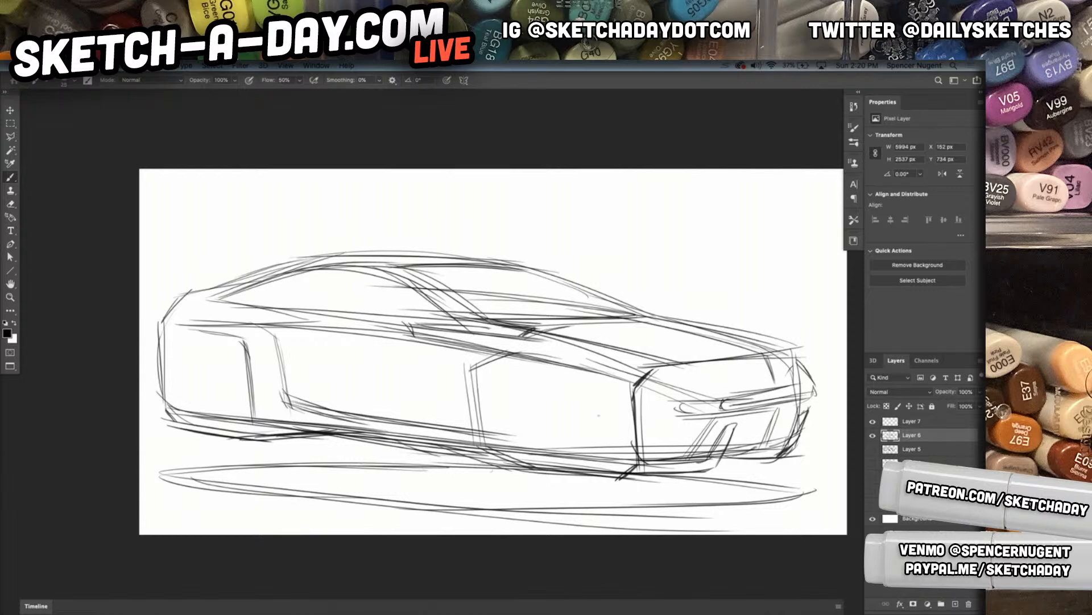
Darken the hood's front edge and add short upright dividers at the middle and far corner of the nose
mouse_move(664, 375)
mouse_down()
mouse_move(644, 395)
mouse_move(722, 363)
mouse_move(803, 349)
mouse_up()
drag(795, 349, 809, 361)
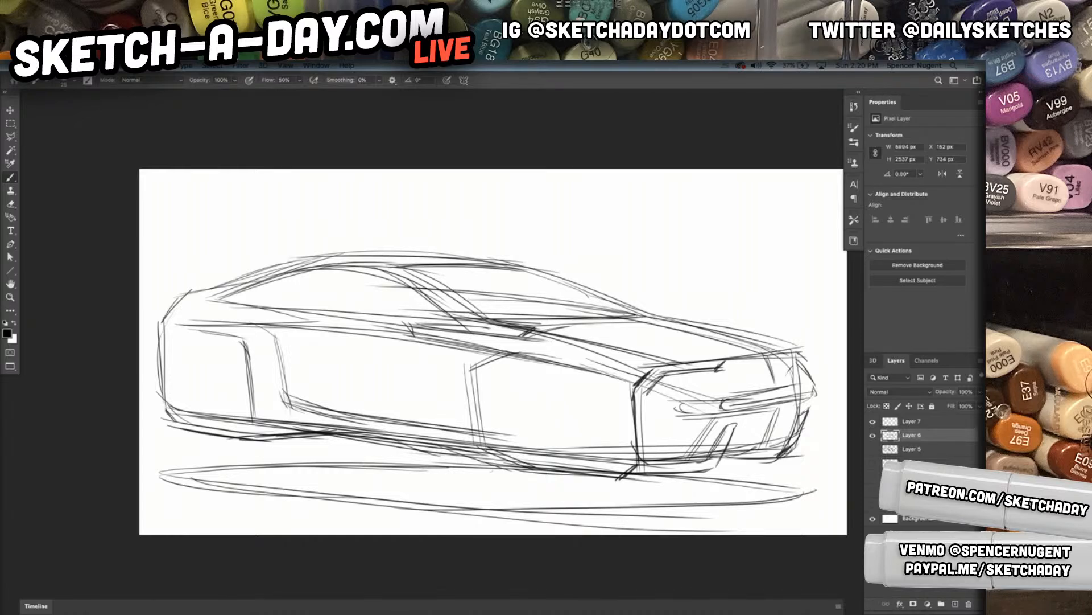
drag(719, 366, 734, 398)
drag(722, 363, 735, 396)
drag(796, 358, 805, 389)
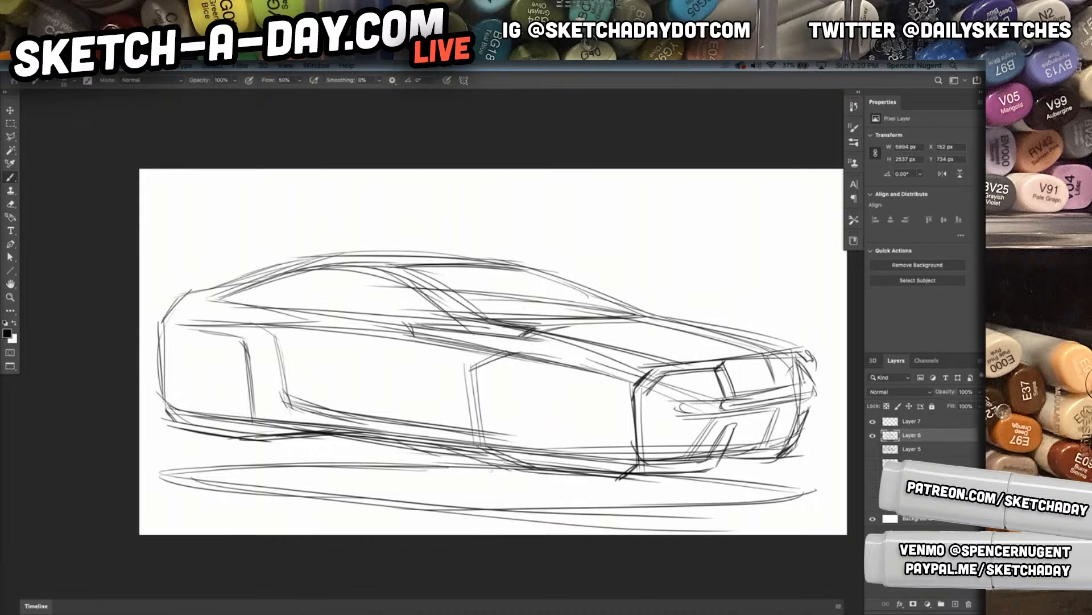
Add upright lines on both sides of the front corner, close the front wheel opening's top, and restate the hood-side line
drag(646, 391, 651, 451)
drag(618, 387, 624, 457)
drag(611, 385, 530, 364)
drag(400, 314, 681, 363)
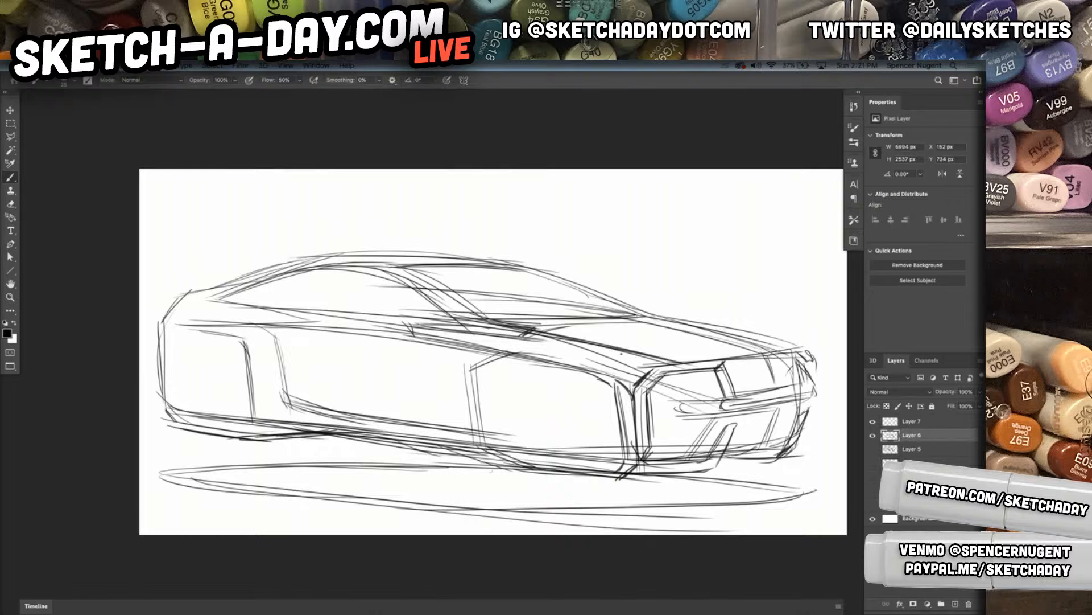
Darken the shoulder and window base lines along the side and extend the rear roofline out to the canvas edge
mouse_move(593, 378)
mouse_down()
mouse_move(239, 322)
mouse_move(607, 374)
mouse_move(182, 328)
mouse_move(609, 375)
mouse_up()
drag(147, 320, 504, 353)
drag(286, 327, 600, 380)
drag(213, 296, 480, 327)
mouse_move(290, 263)
mouse_down()
mouse_move(139, 303)
mouse_move(263, 278)
mouse_up()
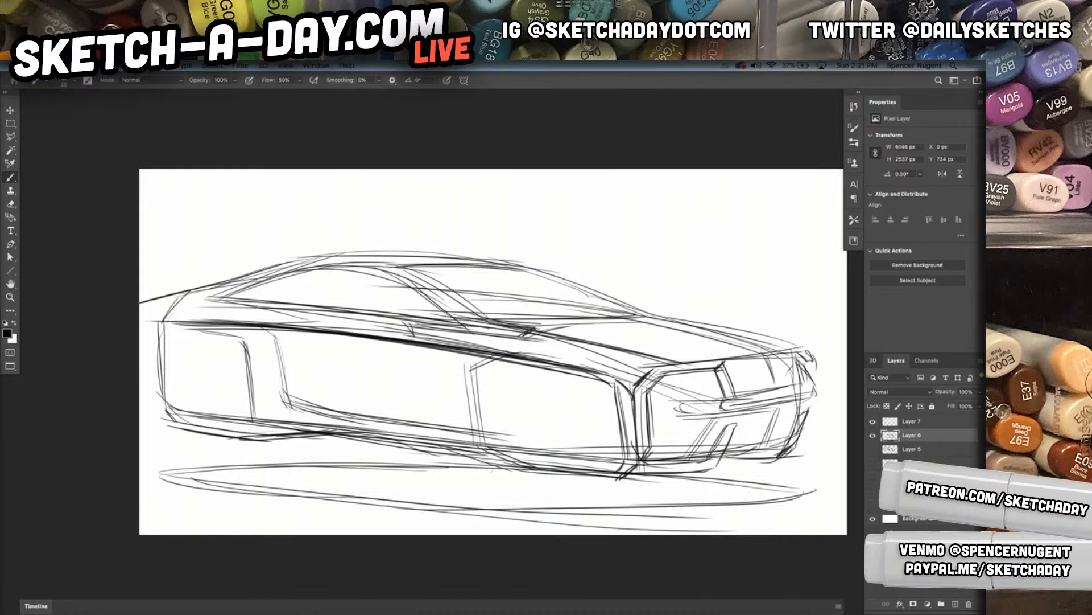
Draw the slanted rear end and rounded wheel bottoms, darkening the underside from the tail to the front bumper
drag(143, 327, 161, 400)
mouse_move(147, 350)
mouse_down()
mouse_move(177, 411)
mouse_move(214, 431)
mouse_move(319, 433)
mouse_up()
mouse_move(189, 429)
mouse_down()
mouse_move(301, 439)
mouse_move(287, 437)
mouse_up()
mouse_move(206, 438)
mouse_down()
mouse_move(372, 435)
mouse_move(609, 483)
mouse_up()
drag(512, 465, 642, 477)
drag(726, 464, 769, 462)
drag(652, 459, 759, 457)
Sketch a mid-height crease along the body side from the rear quarter to the front corner
mouse_move(184, 367)
mouse_down()
mouse_move(548, 411)
mouse_move(526, 403)
mouse_up()
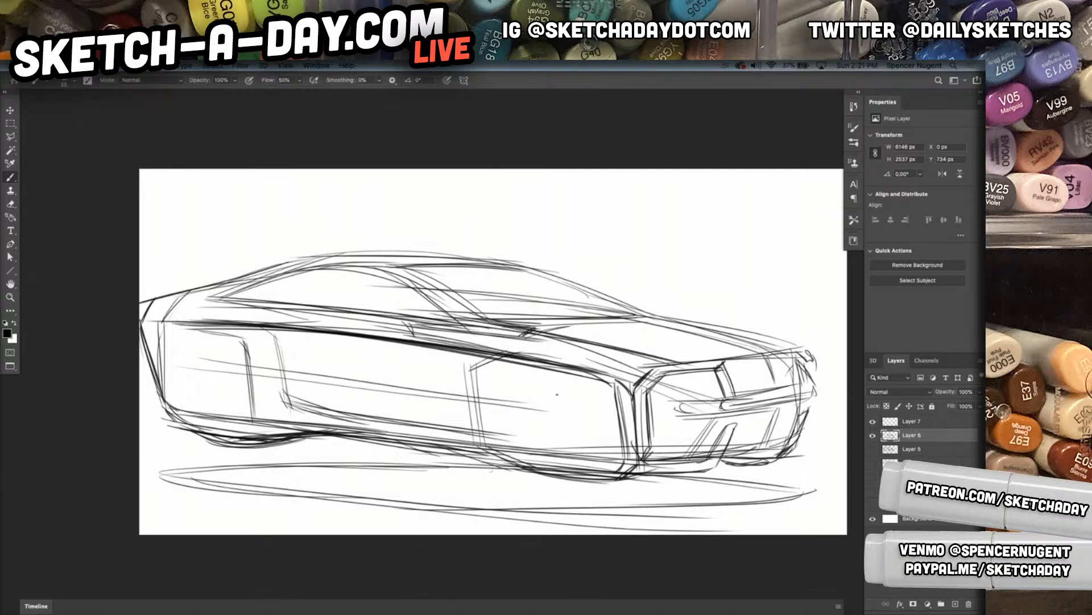
mouse_move(241, 378)
mouse_down()
mouse_move(296, 365)
mouse_move(483, 393)
mouse_up()
drag(282, 373, 494, 405)
mouse_move(441, 379)
mouse_down()
mouse_move(505, 409)
mouse_move(644, 434)
mouse_up()
drag(461, 398, 635, 424)
drag(464, 411, 736, 409)
Carry the mid-height crease around the front corner and across the nose below the grille
drag(619, 414, 683, 411)
drag(682, 416, 753, 414)
drag(638, 418, 800, 406)
drag(745, 415, 773, 409)
drag(665, 420, 783, 409)
Restate the side crease back toward the tail and darken the tail's upright edges
drag(459, 405, 617, 426)
drag(274, 375, 464, 395)
mouse_move(161, 373)
mouse_down()
mouse_move(259, 387)
mouse_move(230, 382)
mouse_up()
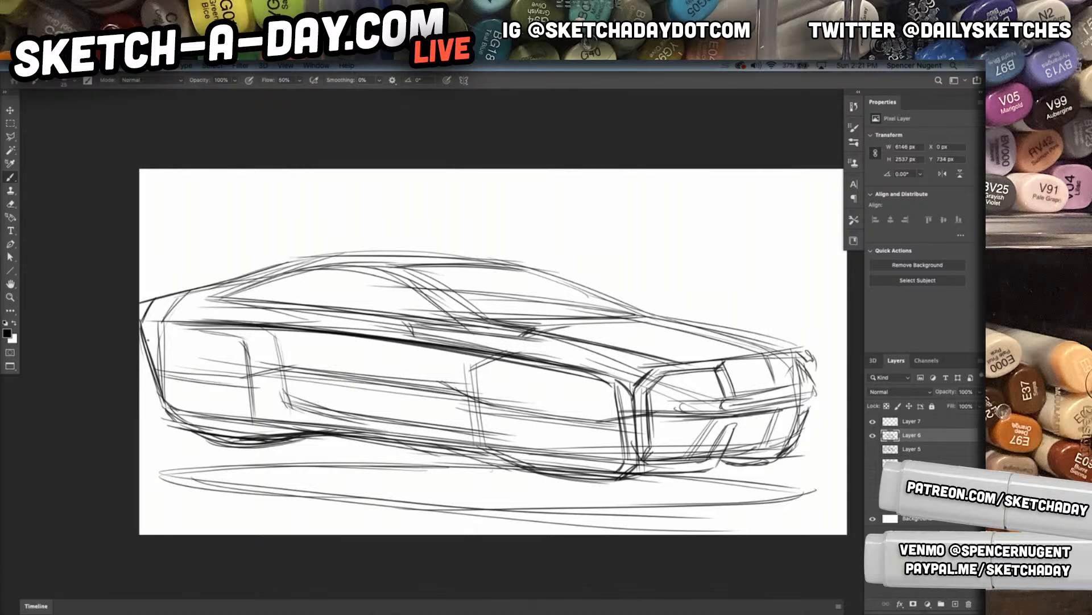
mouse_move(158, 376)
mouse_down()
mouse_move(153, 335)
mouse_move(146, 362)
mouse_up()
drag(157, 317, 149, 353)
Darken the roofline from the tail over the cabin and down the windshield's far edge
mouse_move(158, 303)
mouse_down()
mouse_move(324, 251)
mouse_move(395, 267)
mouse_up()
mouse_move(209, 278)
mouse_down()
mouse_move(273, 265)
mouse_move(446, 294)
mouse_up()
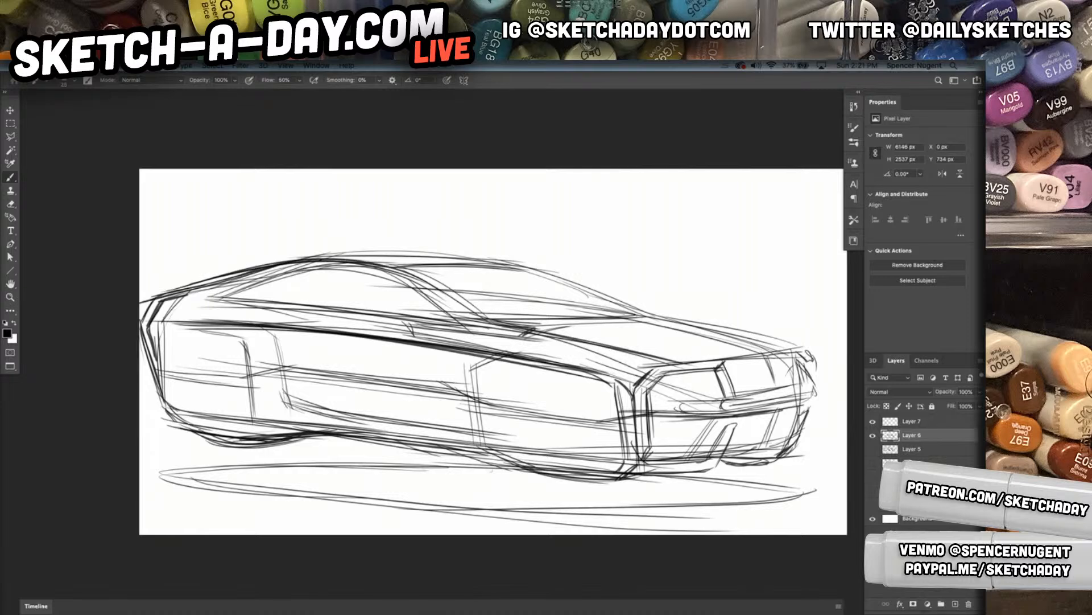
drag(252, 267, 507, 263)
drag(290, 265, 555, 280)
drag(444, 246, 618, 326)
drag(531, 268, 628, 316)
Restate the windshield's base lines and add quick interior strokes inside the rear part of the side window
drag(430, 297, 649, 314)
drag(315, 293, 587, 309)
mouse_move(381, 272)
mouse_down()
mouse_move(339, 286)
mouse_move(357, 288)
mouse_move(226, 297)
mouse_move(249, 289)
mouse_up()
drag(323, 271, 230, 296)
drag(367, 272, 246, 291)
drag(406, 272, 261, 285)
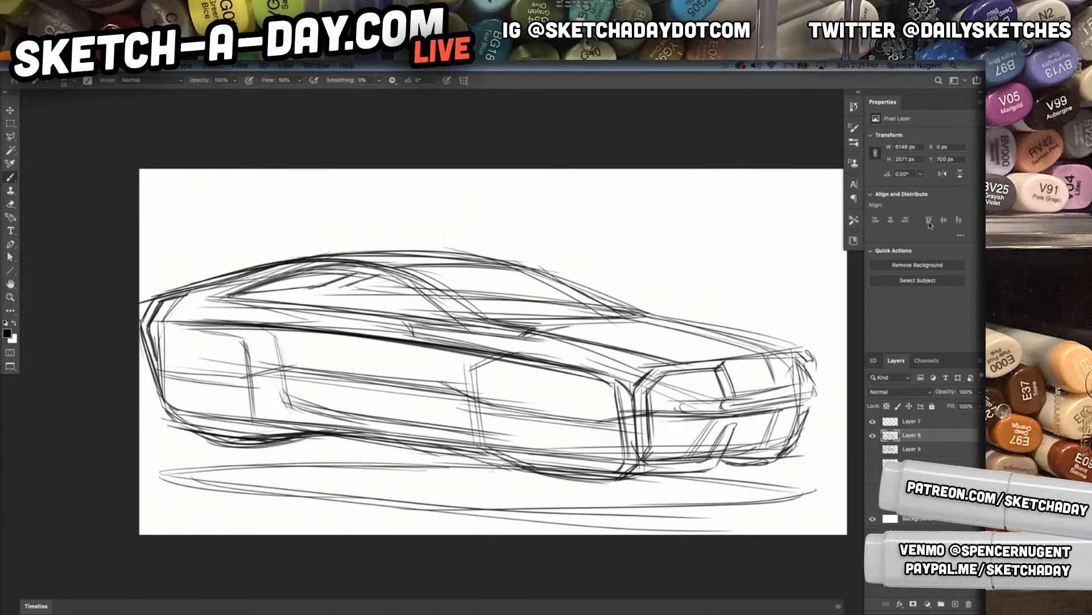
Scale the car sketch to under half size in the canvas's lower-left corner and make Layer 7 the drawing layer
key(ctrl+t)
mouse_move(820, 247)
mouse_down()
mouse_move(336, 460)
mouse_move(471, 391)
mouse_up()
key(Return)
key(b)
click(933, 422)
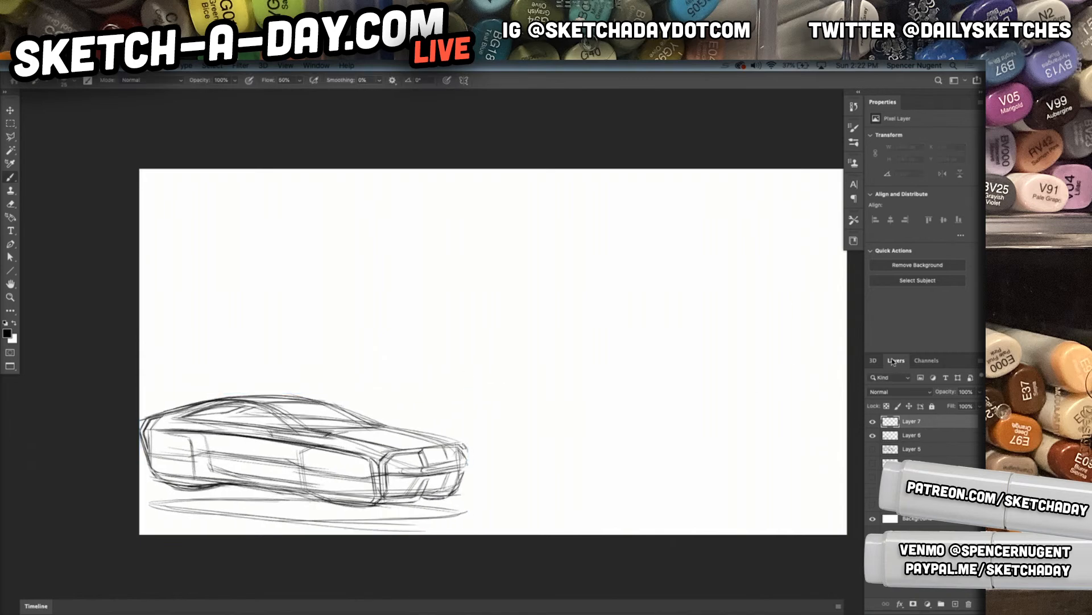
Block in a second, larger car above the small one with a long upper arc, front edge and sweeping base lines
mouse_move(715, 191)
mouse_down()
mouse_move(378, 334)
mouse_move(718, 360)
mouse_move(297, 351)
mouse_up()
drag(277, 282, 291, 360)
drag(276, 301, 288, 356)
mouse_move(265, 345)
mouse_down()
mouse_move(366, 371)
mouse_move(356, 373)
mouse_move(594, 382)
mouse_up()
drag(354, 371, 568, 373)
drag(441, 382, 784, 317)
mouse_move(476, 380)
mouse_down()
mouse_move(819, 337)
mouse_move(756, 359)
mouse_up()
mouse_move(303, 268)
mouse_down()
mouse_move(376, 242)
mouse_move(294, 275)
mouse_up()
drag(304, 260, 293, 278)
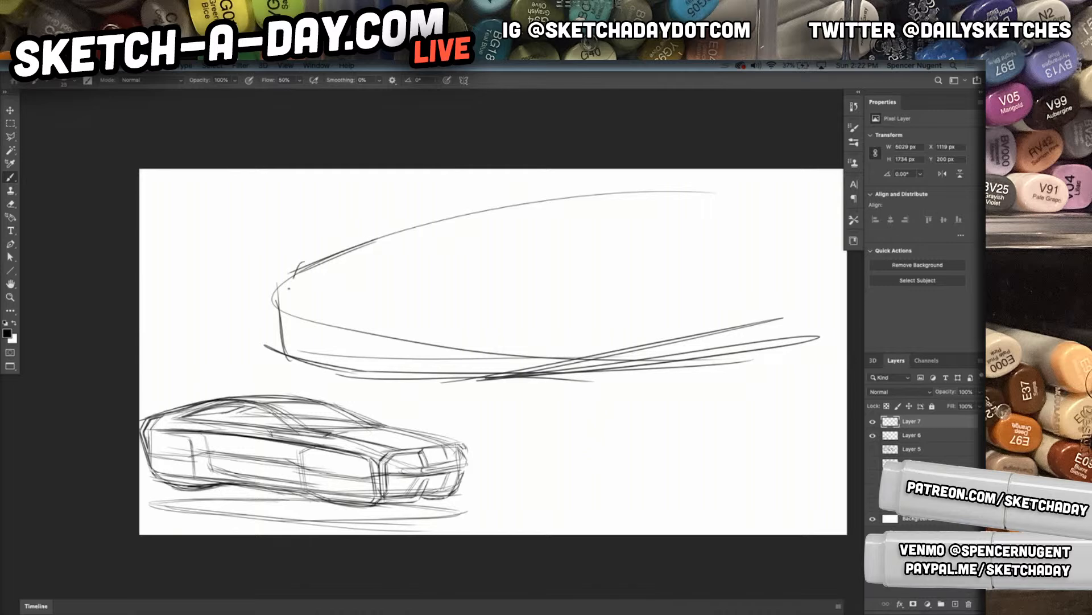
Sketch the new car's front fender arc, shoulder lines and the line rising from the nose to the roof
drag(360, 312, 603, 287)
drag(370, 316, 637, 290)
drag(324, 262, 611, 264)
drag(316, 276, 645, 270)
drag(288, 281, 543, 206)
mouse_move(424, 243)
mouse_down()
mouse_move(587, 186)
mouse_move(751, 192)
mouse_up()
Draw the new car's slanted windshield pillar, the roof falling toward the rear, and the side window's base line
mouse_move(692, 217)
mouse_down()
mouse_move(619, 264)
mouse_move(611, 254)
mouse_up()
drag(720, 197, 594, 252)
drag(770, 190, 621, 232)
drag(729, 194, 842, 241)
mouse_move(663, 257)
mouse_down()
mouse_move(808, 241)
mouse_move(552, 262)
mouse_up()
drag(554, 261, 790, 241)
Outline the new car's front wheel opening and build up the front bumper's lower lip beneath it
drag(548, 407, 657, 319)
drag(582, 297, 496, 387)
drag(555, 292, 506, 394)
mouse_move(523, 347)
mouse_down()
mouse_move(506, 397)
mouse_move(416, 392)
mouse_up()
drag(532, 391, 440, 393)
drag(511, 391, 413, 393)
drag(401, 374, 447, 404)
drag(606, 398, 445, 404)
mouse_move(578, 401)
mouse_down()
mouse_move(421, 408)
mouse_move(656, 379)
mouse_up()
drag(466, 415, 662, 378)
mouse_move(467, 415)
mouse_down()
mouse_move(662, 388)
mouse_move(640, 289)
mouse_up()
Darken the arch over the new car's front wheel and carry it forward to the nose as a bold fender line
mouse_move(653, 354)
mouse_down()
mouse_move(639, 301)
mouse_move(545, 283)
mouse_up()
mouse_move(638, 301)
mouse_down()
mouse_move(563, 284)
mouse_move(376, 306)
mouse_up()
drag(551, 289, 335, 313)
drag(512, 286, 289, 307)
drag(355, 311, 286, 305)
Draw the new car's nose with upright grille edges, a darker lower edge and repeated hood-edge strokes
mouse_move(280, 283)
mouse_down()
mouse_move(278, 375)
mouse_move(359, 379)
mouse_up()
mouse_move(279, 363)
mouse_down()
mouse_move(418, 381)
mouse_move(423, 405)
mouse_up()
drag(341, 314, 350, 377)
drag(290, 308, 301, 368)
mouse_move(306, 293)
mouse_down()
mouse_move(322, 380)
mouse_move(414, 259)
mouse_up()
drag(289, 308, 435, 256)
drag(307, 303, 443, 252)
Restate the new car's fender arch and mark the front wheel opening's rear edge with a short body-side tick
drag(321, 316, 608, 292)
mouse_move(372, 314)
mouse_down()
mouse_move(666, 288)
mouse_move(676, 320)
mouse_move(661, 380)
mouse_up()
mouse_move(663, 312)
mouse_down()
mouse_move(665, 376)
mouse_move(670, 362)
mouse_up()
drag(672, 328, 700, 306)
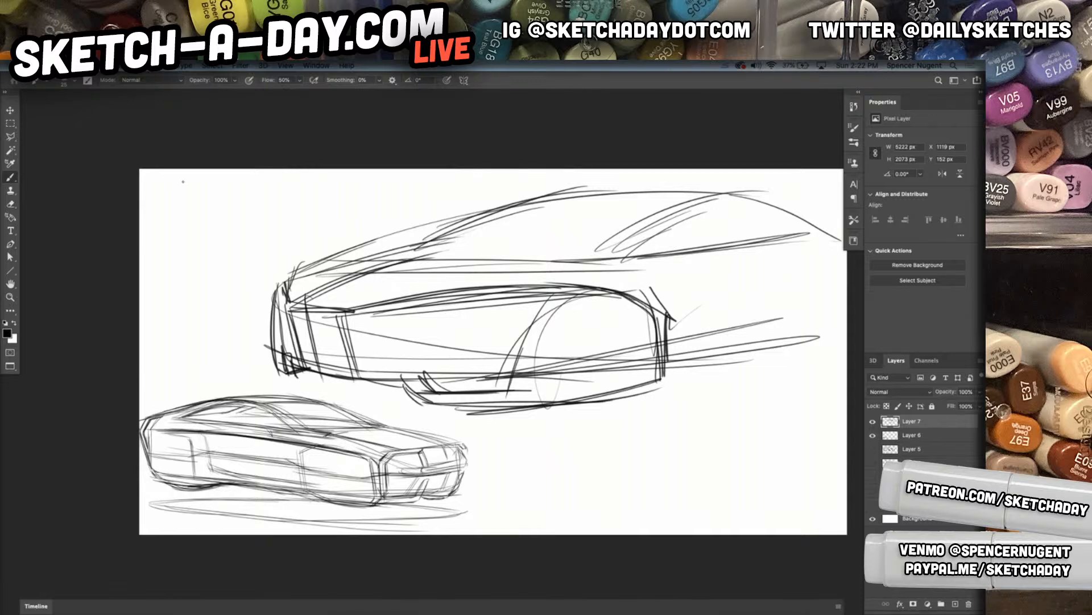
Scale the large car sketch down slightly, shift it toward the canvas's left side, and resume with the Brush tool
key(ctrl+t)
drag(841, 185, 742, 249)
mouse_move(639, 305)
mouse_down()
mouse_move(665, 284)
mouse_move(716, 269)
mouse_up()
drag(586, 283, 474, 286)
click(16, 175)
Draw the rear wheel opening's upright front edge and the lower line running back toward the tail
mouse_move(644, 215)
mouse_down()
mouse_move(749, 244)
mouse_move(670, 261)
mouse_move(666, 345)
mouse_up()
mouse_move(663, 271)
mouse_down()
mouse_move(660, 331)
mouse_move(674, 329)
mouse_up()
mouse_move(636, 320)
mouse_down()
mouse_move(677, 334)
mouse_move(789, 303)
mouse_up()
drag(668, 338, 780, 314)
drag(718, 329, 786, 311)
Extend the shoulder and rear deck lines to the tail and draw the slanted rear edge down to the base
drag(641, 258, 832, 232)
mouse_move(628, 255)
mouse_down()
mouse_move(792, 235)
mouse_move(654, 249)
mouse_up()
drag(819, 229, 672, 208)
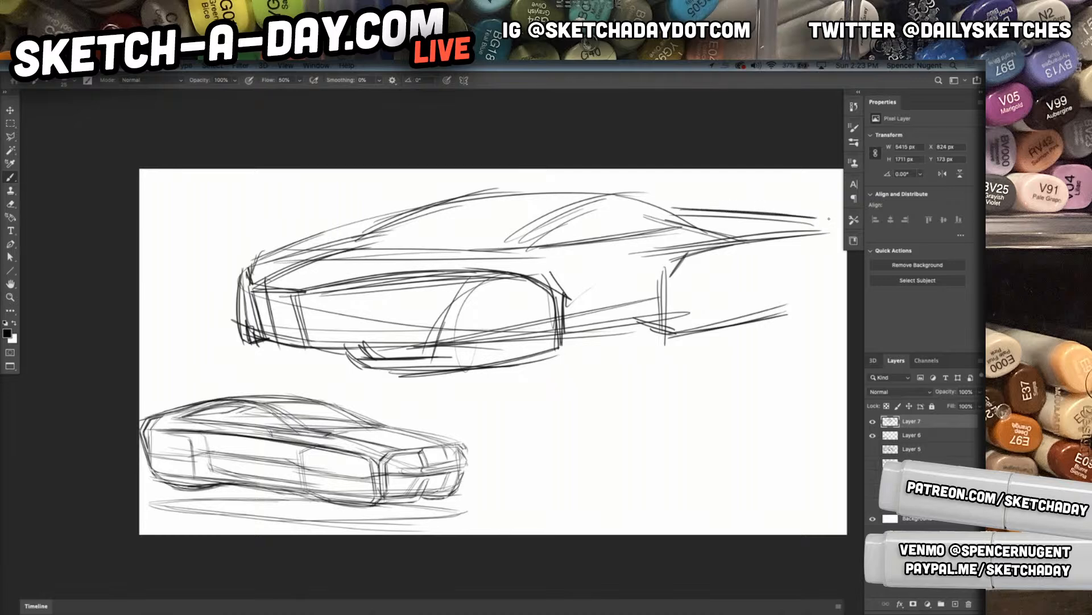
mouse_move(823, 227)
mouse_down()
mouse_move(824, 248)
mouse_move(766, 303)
mouse_up()
drag(809, 249, 770, 300)
drag(770, 297, 771, 311)
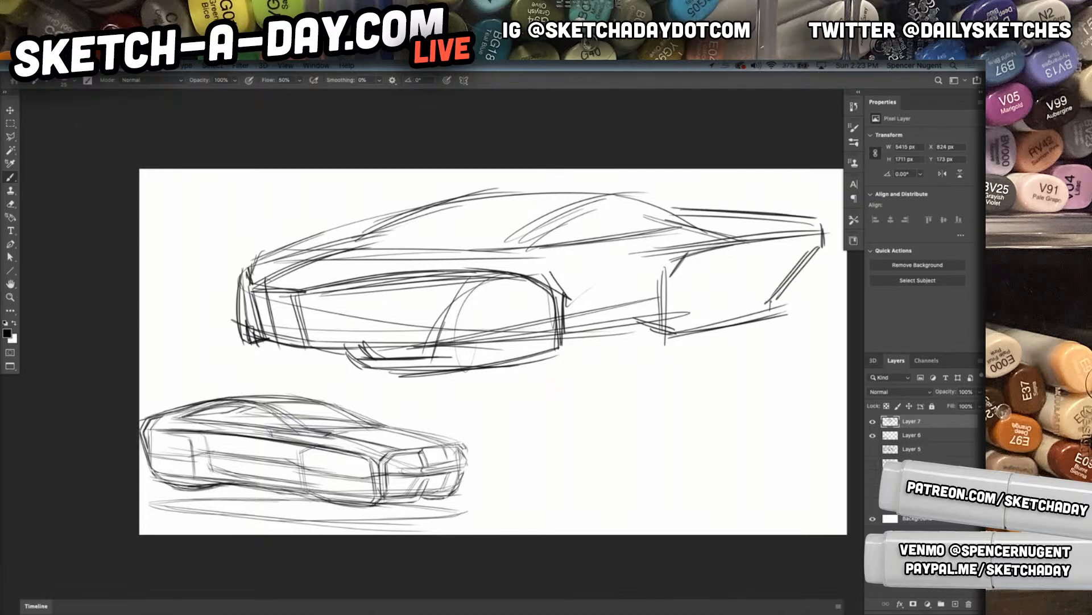
Darken the tail's slanted rear edge and draw the rocker and lower body-side lines between the wheel openings and tail
mouse_move(815, 254)
mouse_down()
mouse_move(746, 324)
mouse_move(614, 335)
mouse_move(652, 329)
mouse_up()
drag(621, 306, 663, 317)
drag(540, 297, 682, 278)
drag(547, 301, 818, 270)
drag(663, 300, 814, 272)
Add the rear quarter's crease lines, restate the rear shoulder line, and reinforce the slanted pillar beneath the roof
drag(668, 252, 638, 282)
drag(668, 251, 773, 233)
drag(546, 251, 741, 226)
mouse_move(600, 193)
mouse_down()
mouse_move(774, 213)
mouse_move(722, 204)
mouse_move(533, 228)
mouse_up()
drag(609, 198, 518, 237)
Restate the roof arc and sketch the windshield's lower edge lines across the base of the cabin
drag(408, 207, 605, 205)
drag(405, 209, 598, 192)
mouse_move(415, 213)
mouse_down()
mouse_move(644, 198)
mouse_move(565, 182)
mouse_up()
mouse_move(409, 249)
mouse_down()
mouse_move(512, 187)
mouse_move(470, 204)
mouse_up()
drag(345, 246, 540, 238)
drag(304, 252, 557, 222)
Darken the windshield's front pillar and connect its upper edge to the side glass
drag(365, 248, 456, 203)
mouse_move(365, 248)
mouse_down()
mouse_move(479, 194)
mouse_move(529, 187)
mouse_up()
drag(404, 226, 564, 217)
drag(477, 202, 596, 226)
Reinforce the side window's beltline and cut a heavy slanted crease down the rear quarter
drag(518, 240, 684, 226)
drag(515, 245, 696, 227)
mouse_move(531, 218)
mouse_down()
mouse_move(707, 209)
mouse_move(736, 225)
mouse_up()
mouse_move(541, 200)
mouse_down()
mouse_move(737, 215)
mouse_move(640, 281)
mouse_up()
mouse_move(710, 230)
mouse_down()
mouse_move(643, 284)
mouse_move(653, 275)
mouse_up()
Darken the body-side line behind the front wheel and draw a long character line above it
drag(556, 295, 657, 284)
drag(479, 278, 709, 252)
drag(525, 266, 641, 253)
drag(405, 277, 637, 262)
Draw the headlight crease under the hood edge and outline the angular front air intake below it
drag(320, 299, 429, 284)
drag(331, 300, 415, 287)
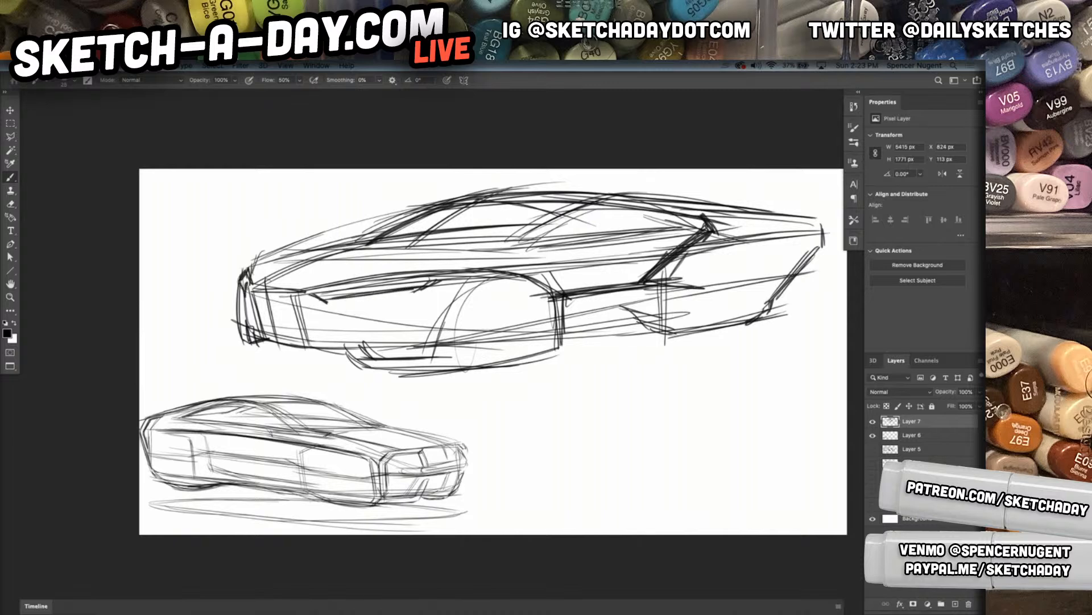
mouse_move(297, 293)
mouse_down()
mouse_move(353, 314)
mouse_move(424, 308)
mouse_up()
mouse_move(320, 315)
mouse_down()
mouse_move(427, 305)
mouse_move(447, 343)
mouse_up()
mouse_move(404, 305)
mouse_down()
mouse_move(454, 341)
mouse_move(541, 342)
mouse_move(320, 322)
mouse_move(320, 343)
mouse_up()
drag(320, 330, 310, 355)
drag(312, 322, 382, 312)
mouse_move(313, 340)
mouse_down()
mouse_move(312, 353)
mouse_move(441, 306)
mouse_up()
drag(328, 322, 308, 346)
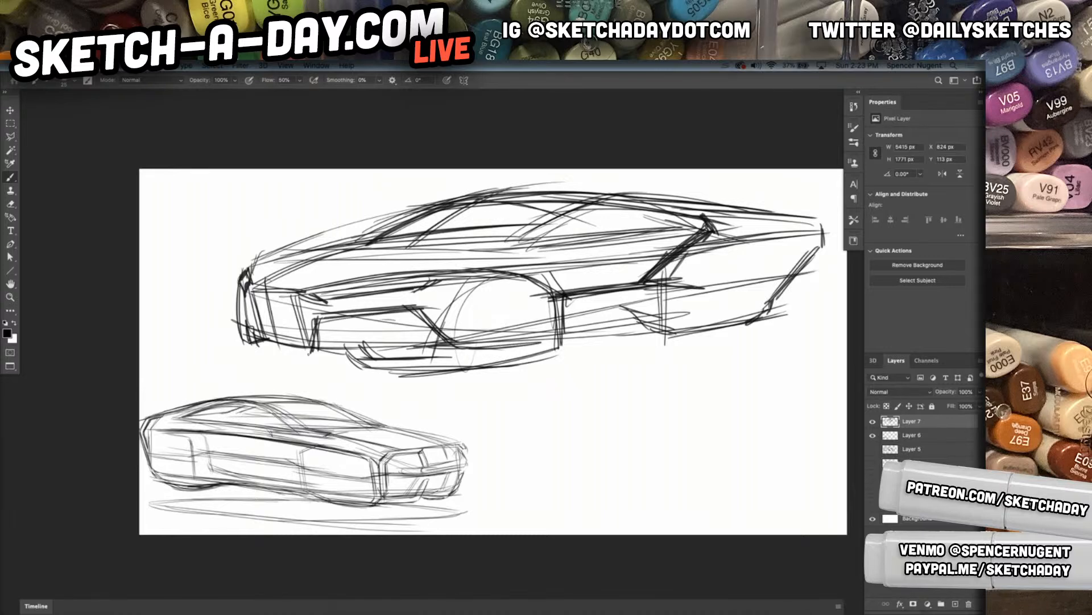
Scale the large car sketch down to about 2480 px wide, tilt it slightly clockwise, and place it in the canvas's lower-right corner
key(ctrl+t)
mouse_move(830, 181)
mouse_down()
mouse_move(578, 265)
mouse_move(830, 424)
mouse_move(740, 440)
mouse_up()
drag(625, 484, 707, 478)
drag(829, 421, 829, 435)
drag(763, 480, 747, 483)
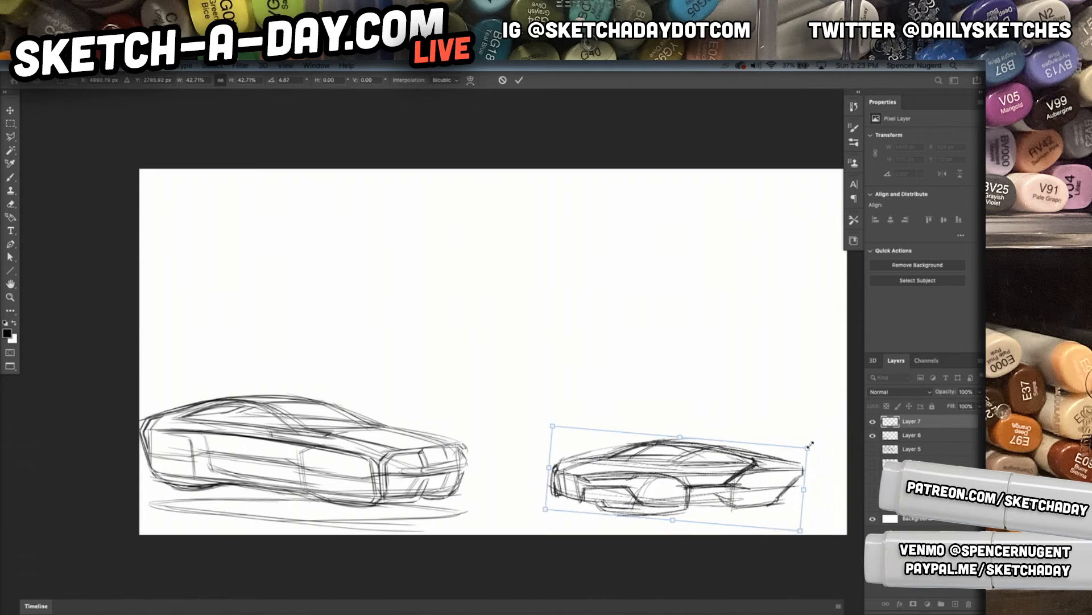
drag(809, 446, 824, 443)
key(Return)
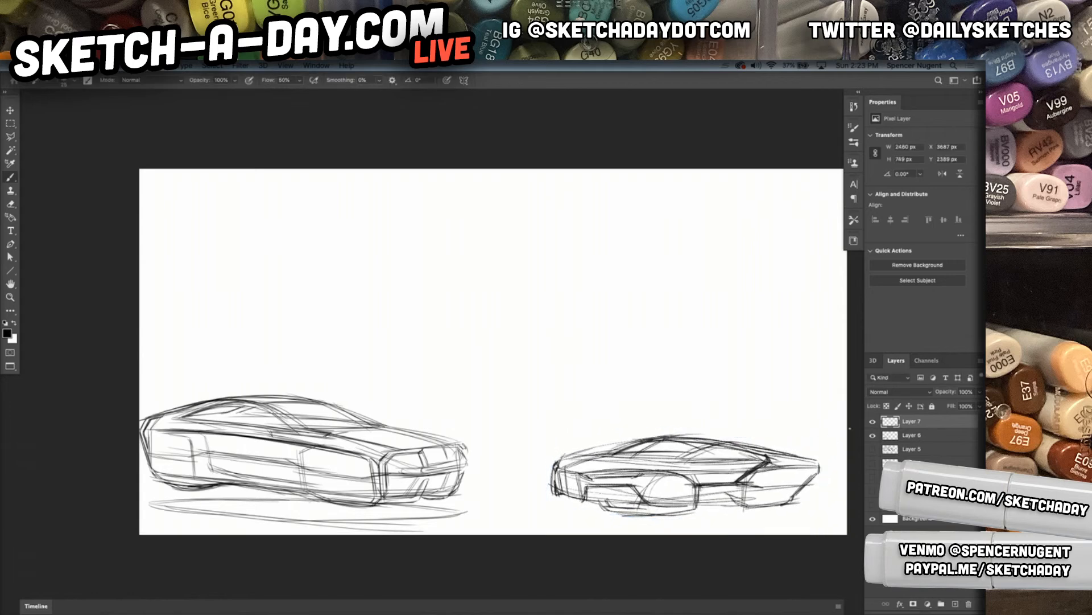
Add a new empty layer for the next car sketch and enlarge the view of the blank canvas area
click(968, 605)
key(super+shift+n)
key(Return)
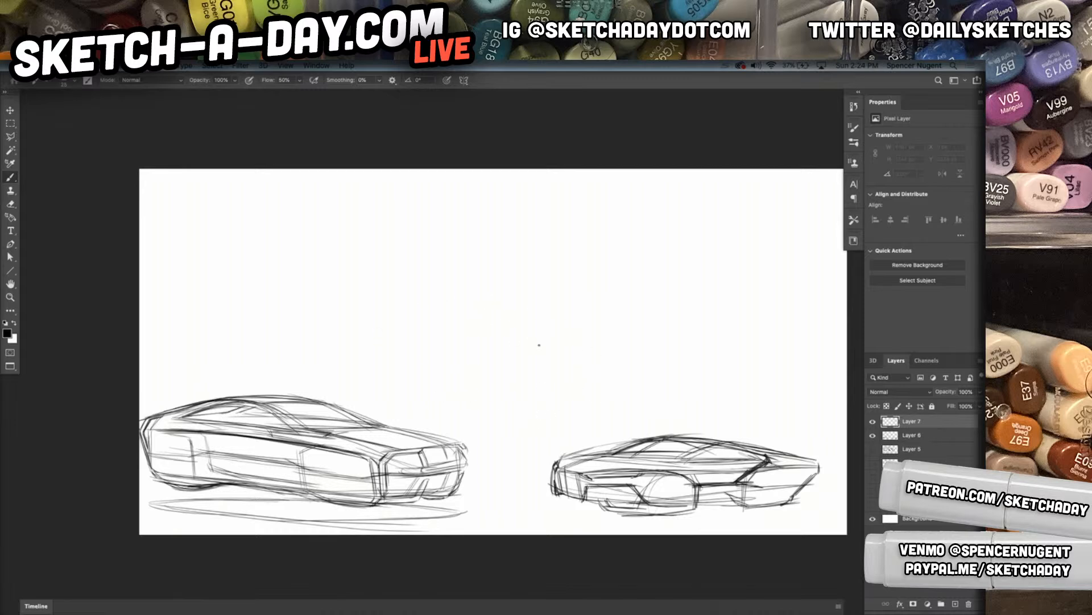
key(super+space)
key(super+space)
mouse_move(412, 371)
mouse_down()
mouse_move(437, 334)
mouse_move(427, 366)
mouse_up()
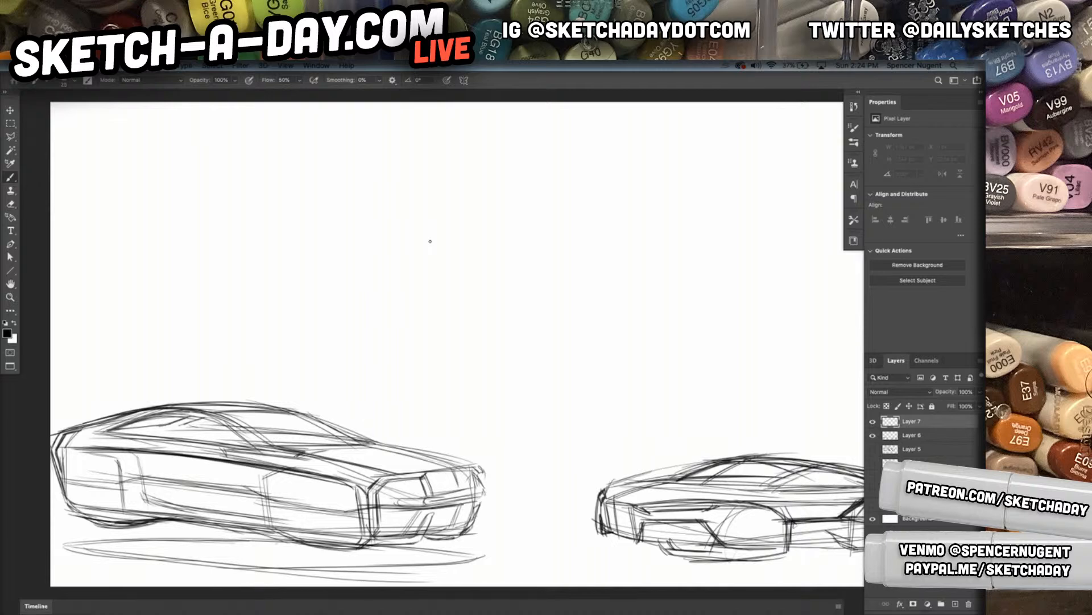
Draw the third car's long base lines across the blank area above the two small sketches
drag(441, 412, 833, 405)
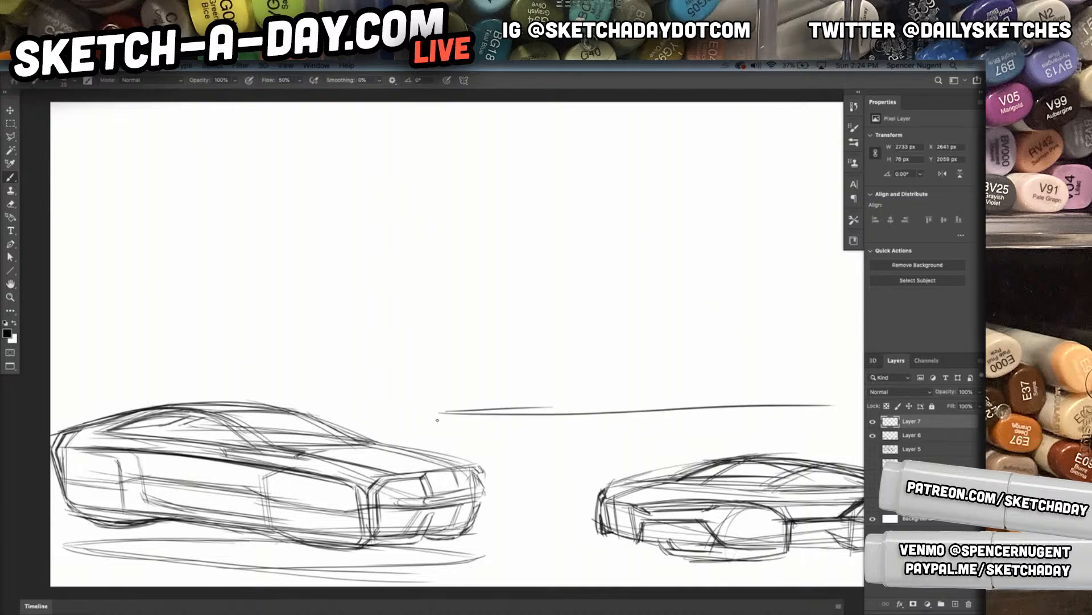
key(ctrl+z)
drag(713, 445, 537, 423)
drag(245, 397, 442, 395)
drag(181, 389, 336, 399)
mouse_move(145, 377)
mouse_down()
mouse_move(287, 398)
mouse_move(689, 359)
mouse_up()
drag(335, 399, 771, 360)
drag(386, 402, 767, 355)
Sketch the third car's sweeping roof arc and the hood line sloping down to the nose
mouse_move(783, 346)
mouse_down()
mouse_move(782, 275)
mouse_move(725, 246)
mouse_move(614, 210)
mouse_move(464, 213)
mouse_up()
mouse_move(582, 204)
mouse_down()
mouse_move(323, 240)
mouse_move(253, 284)
mouse_up()
drag(367, 220, 238, 285)
drag(301, 260, 122, 314)
drag(298, 258, 189, 288)
Mark the third car's upright nose edge and extend the lower base lines beneath the front
mouse_move(254, 270)
mouse_down()
mouse_move(98, 318)
mouse_move(117, 387)
mouse_move(213, 407)
mouse_up()
drag(140, 394, 447, 410)
drag(239, 412, 503, 407)
Build up the third car's windshield and roof curves, and add the slanted pillar and the windshield's base
drag(292, 258, 421, 201)
drag(333, 228, 632, 217)
drag(365, 220, 575, 213)
drag(493, 208, 654, 224)
drag(558, 219, 451, 272)
mouse_move(524, 221)
mouse_down()
mouse_move(416, 285)
mouse_move(264, 292)
mouse_up()
drag(407, 281, 296, 290)
drag(455, 280, 290, 286)
Draw the third car's beltline from the windshield base to the rear and close off the tail
drag(250, 272, 333, 281)
drag(256, 275, 378, 281)
drag(291, 291, 697, 265)
drag(333, 281, 650, 259)
mouse_move(505, 273)
mouse_down()
mouse_move(701, 257)
mouse_move(785, 282)
mouse_up()
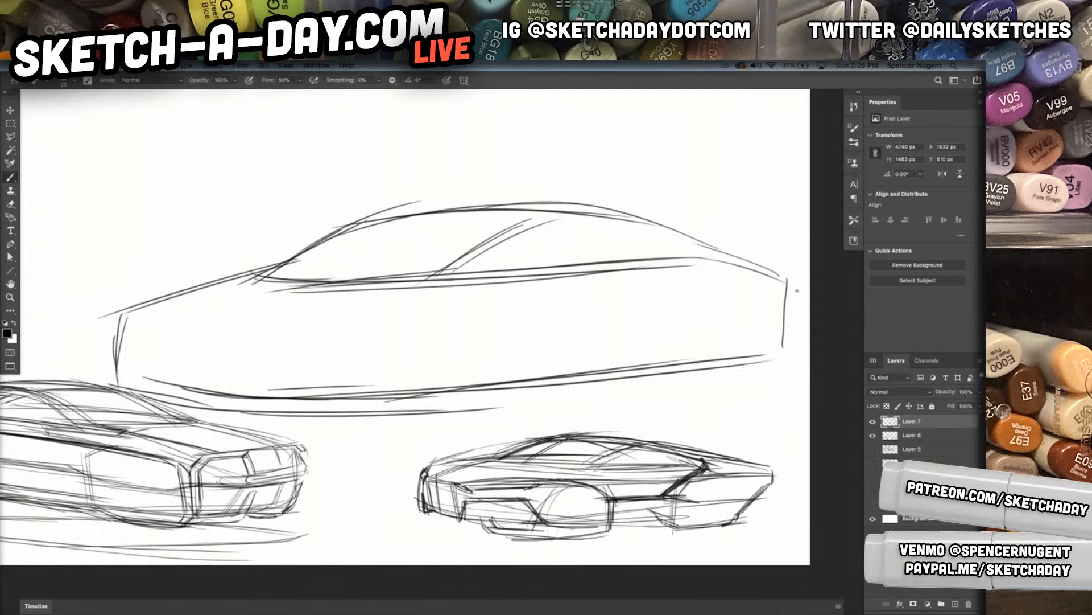
Add the tail's inner upright edge and define the raised rocker line between the front and rear wheel areas
mouse_move(652, 265)
mouse_down()
mouse_move(734, 273)
mouse_move(766, 331)
mouse_up()
drag(765, 285, 765, 340)
mouse_move(772, 301)
mouse_down()
mouse_move(772, 323)
mouse_move(735, 354)
mouse_move(591, 362)
mouse_up()
mouse_move(722, 364)
mouse_down()
mouse_move(607, 344)
mouse_move(447, 359)
mouse_up()
mouse_move(670, 349)
mouse_down()
mouse_move(475, 359)
mouse_move(412, 399)
mouse_up()
drag(464, 367, 409, 400)
drag(523, 360, 462, 362)
Sketch the front bumper's angled lower corner and the crease lines running from the front up over the fender
mouse_move(677, 348)
mouse_down()
mouse_move(606, 345)
mouse_move(714, 370)
mouse_move(496, 363)
mouse_move(401, 394)
mouse_move(313, 396)
mouse_up()
drag(341, 397, 277, 361)
drag(314, 396, 260, 366)
mouse_move(258, 326)
mouse_down()
mouse_move(264, 377)
mouse_move(359, 290)
mouse_move(398, 279)
mouse_up()
drag(246, 322, 336, 293)
Restate the third car's nose edge and the hood's leading contour with layered strokes
mouse_move(130, 318)
mouse_down()
mouse_move(121, 358)
mouse_move(122, 345)
mouse_up()
mouse_move(125, 315)
mouse_down()
mouse_move(183, 277)
mouse_move(265, 267)
mouse_up()
drag(151, 289, 182, 282)
mouse_move(182, 282)
mouse_down()
mouse_move(299, 263)
mouse_move(145, 320)
mouse_up()
mouse_move(277, 272)
mouse_down()
mouse_move(155, 315)
mouse_move(140, 375)
mouse_up()
drag(139, 330, 142, 368)
Lay out the front fascia with an upper headlight line, a lower edge, and an angled outer end
mouse_move(114, 322)
mouse_down()
mouse_move(194, 331)
mouse_move(221, 316)
mouse_move(354, 318)
mouse_move(344, 344)
mouse_move(191, 363)
mouse_up()
drag(343, 352, 99, 360)
drag(113, 319, 109, 354)
mouse_move(136, 308)
mouse_down()
mouse_move(132, 353)
mouse_move(348, 352)
mouse_move(191, 359)
mouse_up()
drag(360, 323, 322, 353)
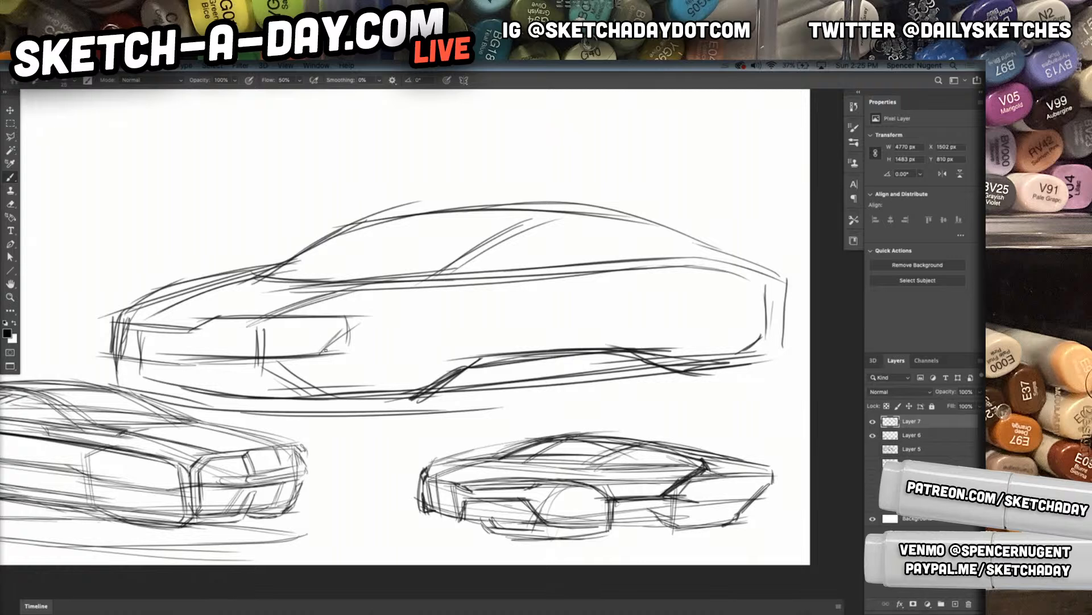
Reinforce the front fascia's outer end, draw its vertical divider, and angle the bumper down to the base line
drag(341, 317, 322, 355)
drag(188, 324, 190, 368)
drag(187, 371, 223, 405)
drag(192, 361, 222, 405)
drag(124, 320, 121, 366)
mouse_move(115, 363)
mouse_down()
mouse_move(143, 393)
mouse_move(326, 407)
mouse_up()
Draw the body-side lines running toward the tail and outline a long rounded slot on the rear side
drag(181, 405, 434, 397)
drag(237, 319, 723, 309)
mouse_move(270, 325)
mouse_down()
mouse_move(720, 299)
mouse_move(498, 302)
mouse_move(713, 284)
mouse_up()
mouse_move(623, 299)
mouse_down()
mouse_move(719, 290)
mouse_move(736, 328)
mouse_up()
mouse_move(730, 291)
mouse_down()
mouse_move(609, 331)
mouse_move(651, 296)
mouse_move(612, 300)
mouse_move(605, 318)
mouse_move(631, 330)
mouse_up()
drag(740, 323, 609, 330)
drag(716, 291, 740, 307)
drag(590, 302, 686, 291)
mouse_move(637, 313)
mouse_down()
mouse_move(605, 334)
mouse_move(665, 332)
mouse_up()
Darken the front fascia's outer corner and the upper edge of the headlight band
drag(347, 332, 322, 353)
mouse_move(349, 311)
mouse_down()
mouse_move(352, 337)
mouse_move(202, 324)
mouse_up()
mouse_move(300, 315)
mouse_down()
mouse_move(192, 333)
mouse_move(138, 324)
mouse_move(286, 274)
mouse_up()
drag(314, 271, 116, 313)
Restate the hood's contour lines and strengthen the windshield's base and front pillar
drag(168, 284, 131, 299)
drag(307, 257, 168, 284)
drag(277, 269, 165, 289)
drag(409, 260, 274, 271)
mouse_move(294, 265)
mouse_down()
mouse_move(192, 278)
mouse_move(458, 258)
mouse_move(374, 228)
mouse_up()
drag(300, 258, 404, 221)
Outline the windshield and side window with darker pillar, roof and beltline strokes ending in a pointed rear corner
mouse_move(330, 231)
mouse_down()
mouse_move(504, 221)
mouse_move(433, 279)
mouse_up()
drag(535, 220, 424, 278)
drag(483, 221, 609, 211)
mouse_move(479, 221)
mouse_down()
mouse_move(566, 212)
mouse_move(645, 221)
mouse_up()
mouse_move(498, 222)
mouse_down()
mouse_move(689, 244)
mouse_move(406, 279)
mouse_up()
drag(654, 258, 446, 278)
mouse_move(636, 259)
mouse_down()
mouse_move(415, 279)
mouse_move(437, 274)
mouse_up()
drag(642, 259, 452, 275)
drag(677, 239, 644, 257)
Draw the fender shoulder sweeping from the beltline down to the headlight with repeated dark strokes
mouse_move(645, 255)
mouse_down()
mouse_move(456, 277)
mouse_move(358, 320)
mouse_up()
mouse_move(421, 278)
mouse_down()
mouse_move(360, 317)
mouse_move(300, 316)
mouse_up()
drag(373, 300, 257, 316)
drag(350, 302, 247, 316)
drag(427, 294, 240, 318)
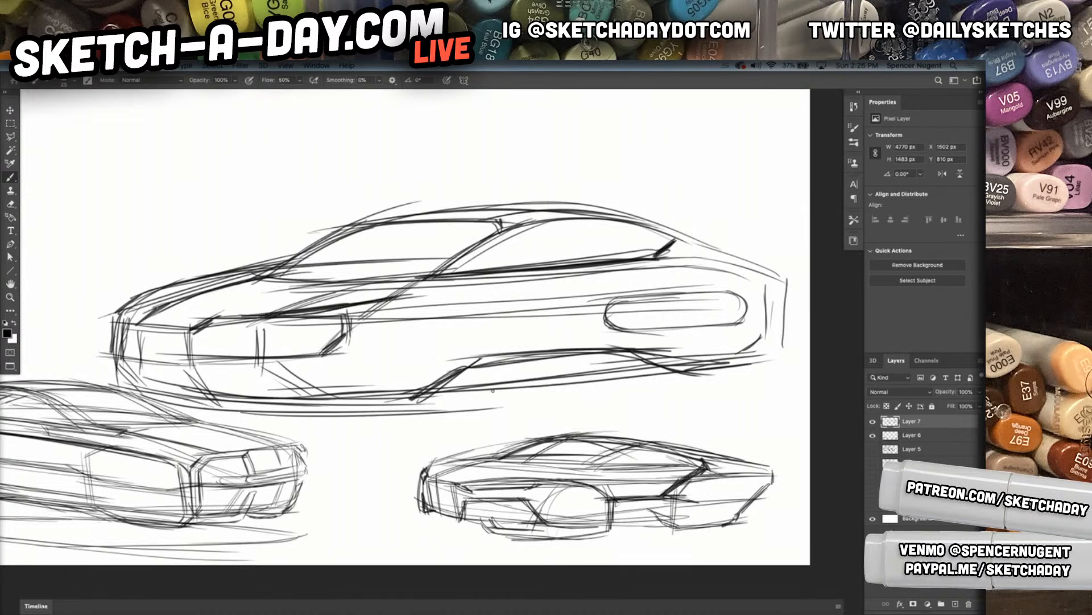
Form the front wheel's lower outline beneath the fender with angled and curved dark strokes
mouse_move(333, 333)
mouse_down()
mouse_move(336, 388)
mouse_move(351, 398)
mouse_up()
drag(329, 377, 360, 400)
mouse_move(454, 397)
mouse_down()
mouse_move(329, 402)
mouse_move(352, 397)
mouse_up()
mouse_move(498, 365)
mouse_down()
mouse_move(450, 399)
mouse_move(307, 420)
mouse_up()
drag(408, 399, 306, 419)
drag(470, 392, 343, 415)
Darken the rocker line, the rear wheel's lower outline, and the base line under the front bumper
mouse_move(440, 401)
mouse_down()
mouse_move(611, 377)
mouse_move(706, 387)
mouse_up()
drag(635, 371, 753, 363)
drag(696, 377, 755, 358)
mouse_move(632, 371)
mouse_down()
mouse_move(721, 385)
mouse_move(437, 384)
mouse_move(300, 414)
mouse_move(149, 397)
mouse_up()
mouse_move(213, 389)
mouse_down()
mouse_move(146, 395)
mouse_move(196, 395)
mouse_up()
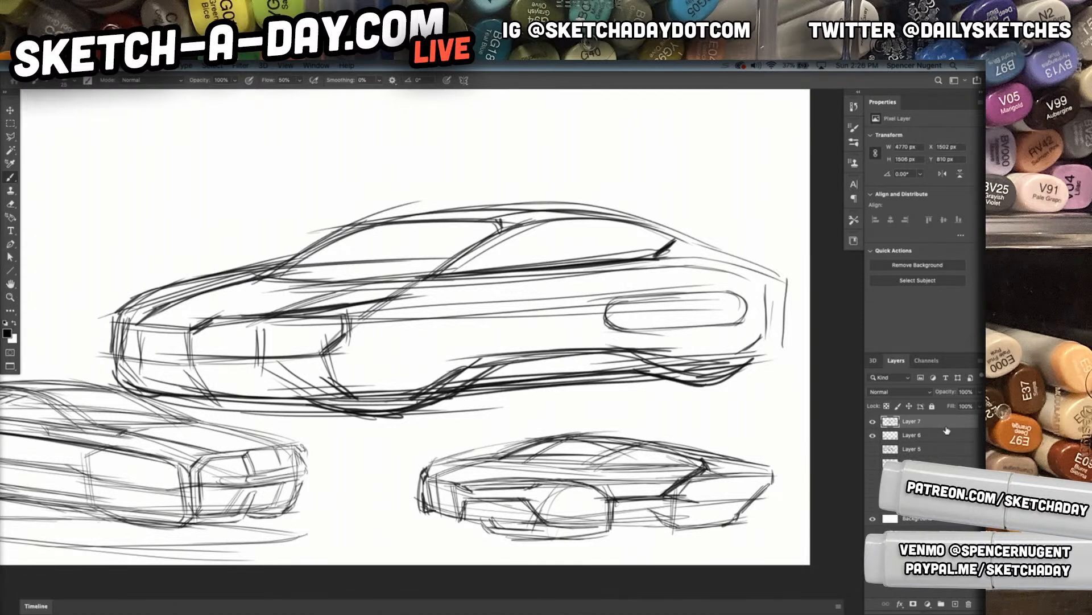
Scale the third car sketch to about 40%, place it between the two small cars, and add a new layer
key(ctrl+t)
drag(788, 207, 371, 341)
drag(278, 370, 467, 399)
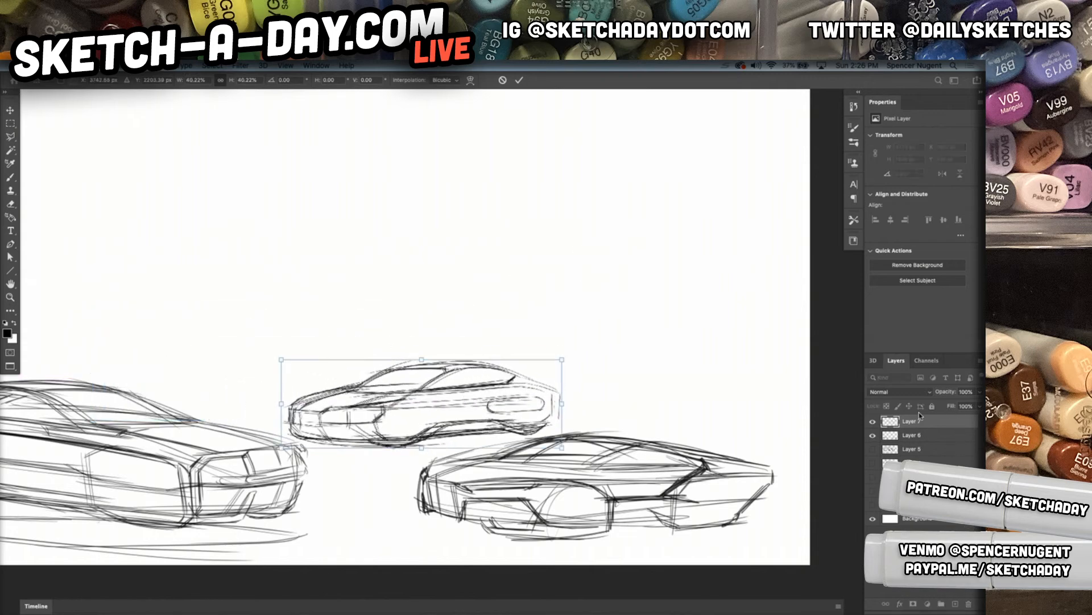
key(Return)
click(956, 604)
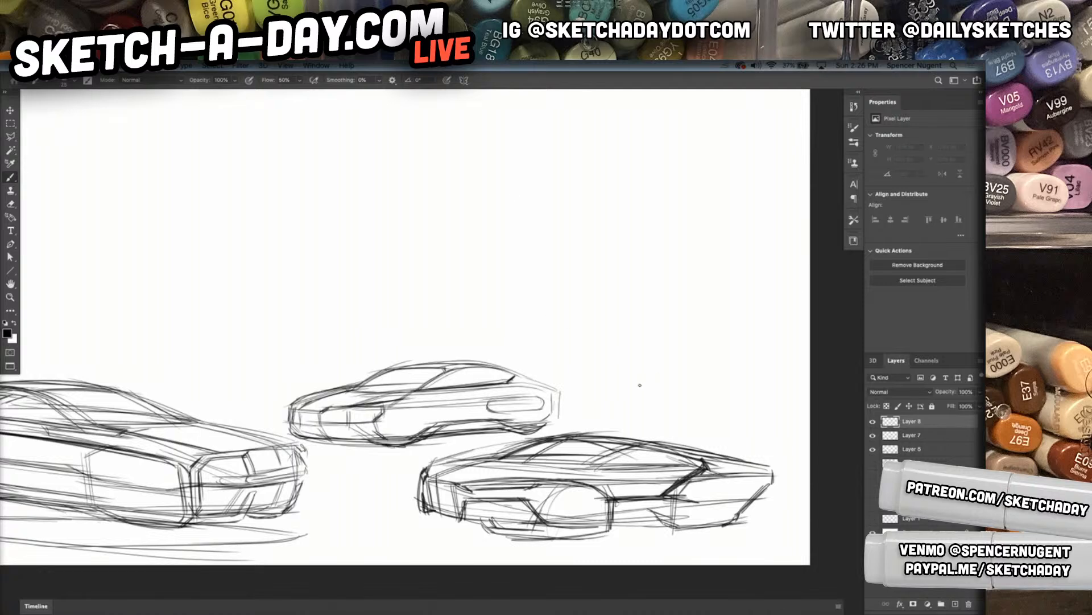
Add a new layer, merge the finished car layers beneath it into one, and make the new empty layer active
key(space)
mouse_move(530, 364)
mouse_down()
mouse_move(688, 307)
mouse_move(701, 313)
mouse_up()
click(955, 604)
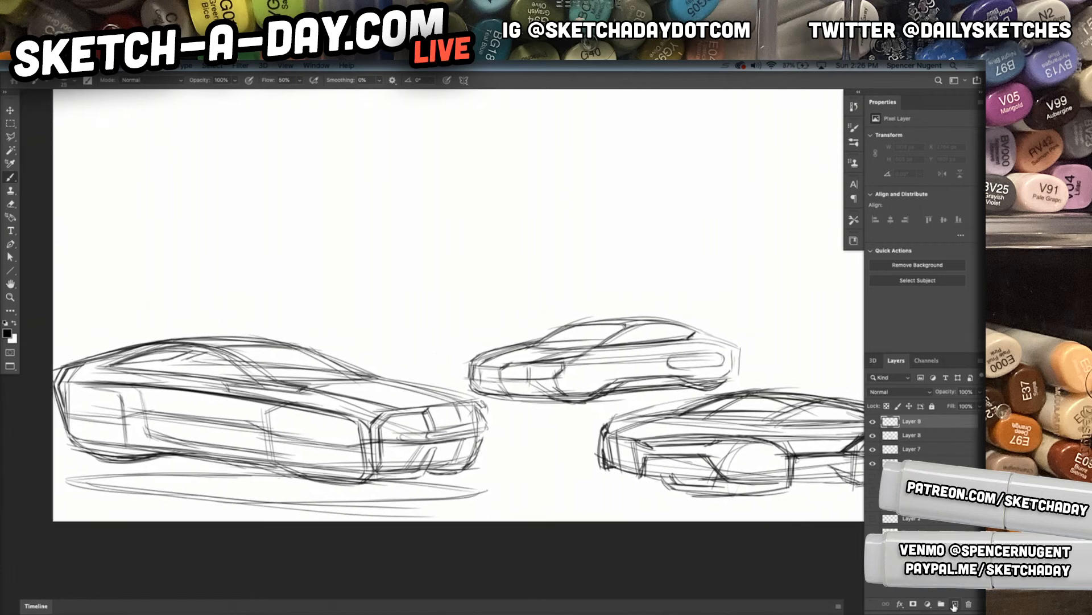
click(921, 439)
shift+click(921, 460)
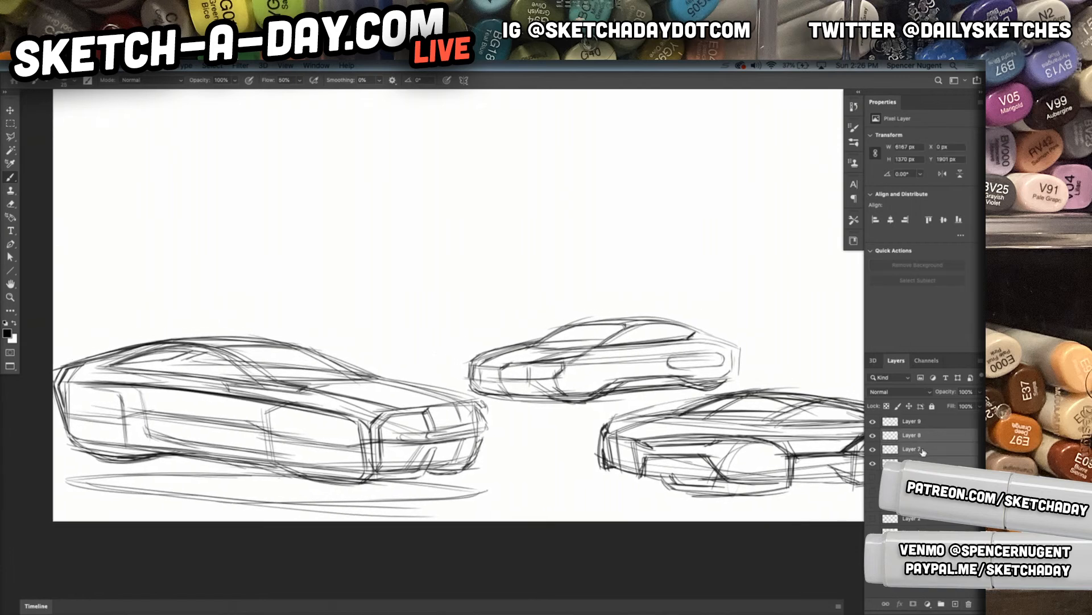
key(ctrl+e)
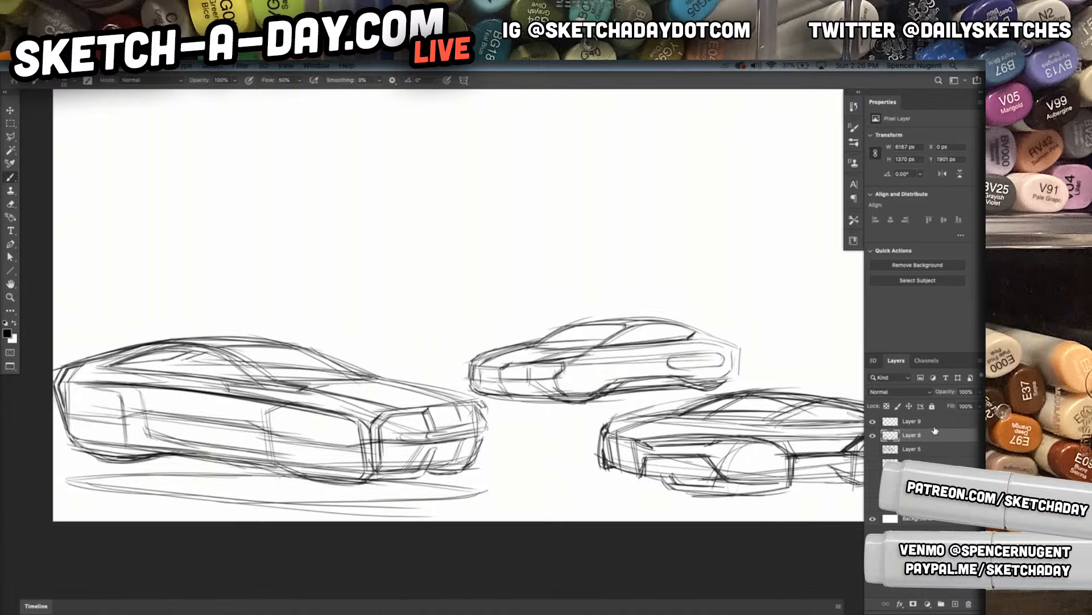
click(922, 422)
click(873, 422)
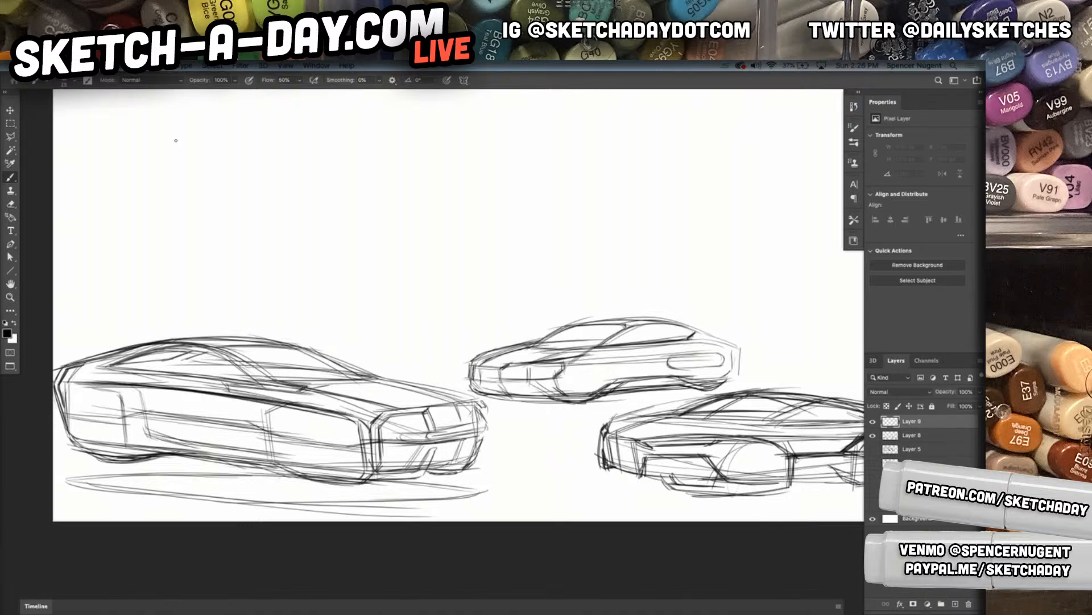
Rough in a fourth car above the large one with curved front and rear wheel arches and a long rocker line
mouse_move(127, 183)
mouse_down()
mouse_move(86, 265)
mouse_move(232, 302)
mouse_up()
drag(61, 271, 237, 288)
mouse_move(67, 192)
mouse_down()
mouse_move(250, 223)
mouse_move(149, 278)
mouse_up()
mouse_move(169, 272)
mouse_down()
mouse_move(236, 267)
mouse_move(314, 284)
mouse_up()
drag(174, 273, 367, 278)
mouse_move(432, 209)
mouse_down()
mouse_move(387, 306)
mouse_move(520, 312)
mouse_up()
Sketch the front fender line running down to the nose and the upper edge of the front-end opening
drag(355, 211, 546, 246)
mouse_move(335, 205)
mouse_down()
mouse_move(504, 235)
mouse_move(427, 264)
mouse_up()
mouse_move(522, 241)
mouse_down()
mouse_move(501, 246)
mouse_move(605, 288)
mouse_up()
drag(521, 245, 664, 243)
drag(526, 246, 695, 244)
drag(629, 243, 740, 225)
Draw the arcing hood line, the far nose corner, and a curved centre line across the front end
mouse_move(748, 226)
mouse_down()
mouse_move(727, 260)
mouse_move(751, 271)
mouse_move(529, 182)
mouse_up()
drag(703, 225, 736, 297)
drag(621, 220, 668, 313)
Outline the lower edge of the front opening with repeated strokes and angle the bumper down toward the front wheel
drag(551, 279, 705, 269)
drag(513, 275, 712, 274)
mouse_move(603, 278)
mouse_down()
mouse_move(562, 287)
mouse_move(711, 283)
mouse_up()
mouse_move(626, 287)
mouse_down()
mouse_move(686, 284)
mouse_move(614, 288)
mouse_up()
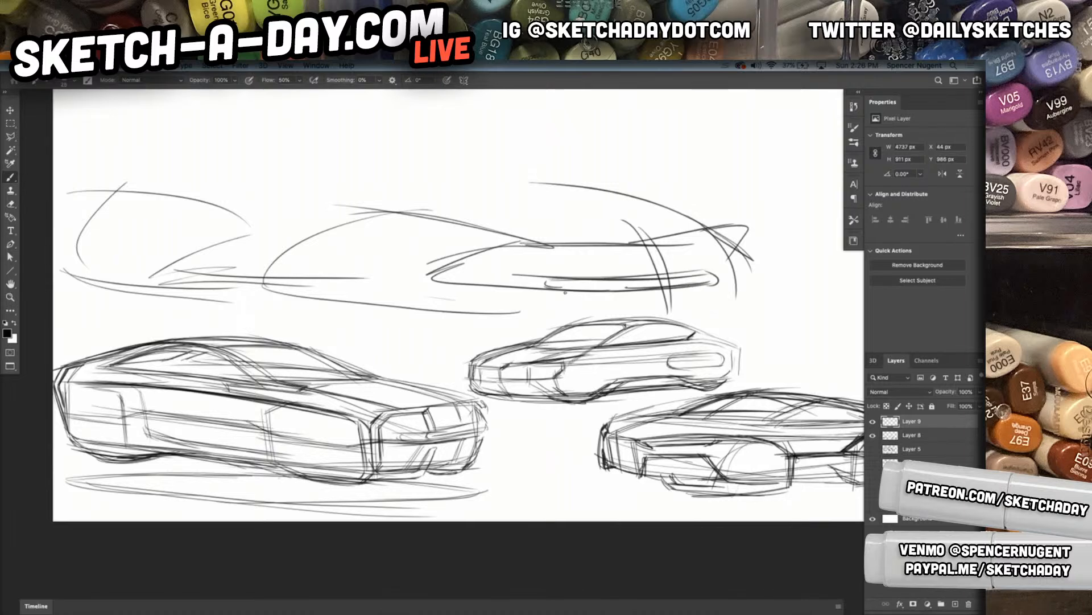
drag(438, 282, 559, 288)
drag(516, 318, 554, 296)
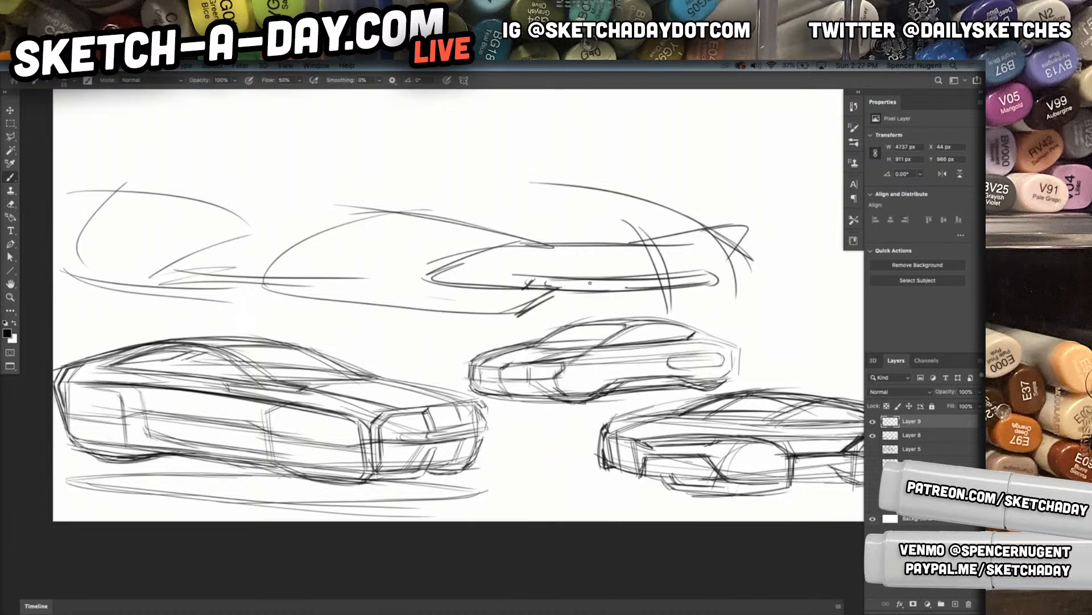
Close the far bumper corner, draw the bumper's bottom edge, and curve the front wheel's underside with dark strokes
drag(714, 280, 728, 303)
drag(737, 300, 741, 256)
mouse_move(718, 298)
mouse_down()
mouse_move(559, 304)
mouse_move(449, 330)
mouse_up()
mouse_move(312, 296)
mouse_down()
mouse_move(437, 328)
mouse_move(344, 304)
mouse_move(518, 325)
mouse_up()
drag(430, 336, 551, 303)
Build the greenhouse with a beltline, an arched roof, a side window curve, and a sloping windshield
mouse_move(347, 304)
mouse_down()
mouse_move(149, 290)
mouse_move(111, 306)
mouse_move(71, 273)
mouse_move(71, 248)
mouse_move(171, 173)
mouse_move(259, 159)
mouse_move(308, 190)
mouse_up()
drag(128, 191, 470, 199)
mouse_move(168, 171)
mouse_down()
mouse_move(243, 148)
mouse_move(453, 150)
mouse_up()
drag(200, 161, 471, 184)
drag(393, 152, 505, 198)
drag(301, 189, 444, 193)
Extend the beltline forward over the fender and hood, and darken the roof arc with repeated strokes
mouse_move(227, 192)
mouse_down()
mouse_move(495, 207)
mouse_move(296, 196)
mouse_move(561, 223)
mouse_up()
drag(285, 197, 569, 218)
mouse_move(518, 192)
mouse_down()
mouse_move(716, 245)
mouse_move(677, 224)
mouse_up()
drag(481, 187, 603, 190)
drag(335, 199, 437, 183)
mouse_move(253, 160)
mouse_down()
mouse_move(490, 188)
mouse_move(430, 162)
mouse_up()
mouse_move(240, 161)
mouse_down()
mouse_move(316, 152)
mouse_move(454, 170)
mouse_up()
drag(272, 144, 466, 175)
Shape the car's tail with strokes sloping off the roof and dark near-vertical lines down the rear end
mouse_move(115, 182)
mouse_down()
mouse_move(427, 160)
mouse_move(241, 153)
mouse_up()
mouse_move(179, 166)
mouse_down()
mouse_move(91, 178)
mouse_move(73, 244)
mouse_up()
drag(69, 198, 72, 243)
mouse_move(117, 168)
mouse_down()
mouse_move(76, 190)
mouse_move(73, 268)
mouse_up()
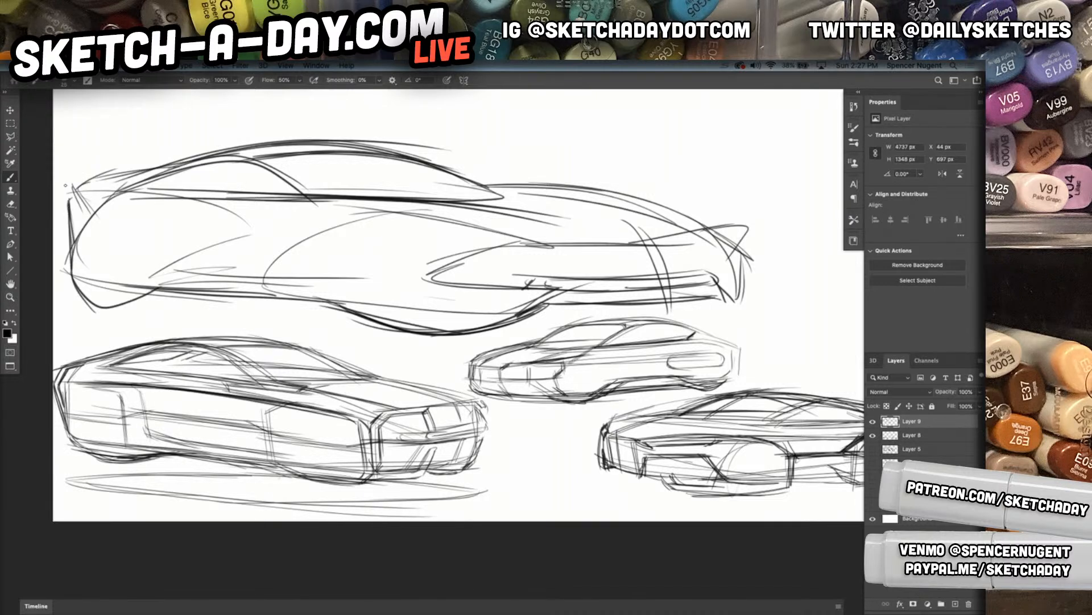
mouse_move(77, 211)
mouse_down()
mouse_move(67, 287)
mouse_move(69, 260)
mouse_up()
Darken the rear wheel arch and carry it forward as a body-side crease reaching the front-end opening
drag(281, 214, 173, 231)
drag(250, 220, 119, 303)
drag(189, 233, 72, 261)
drag(69, 200, 148, 265)
drag(129, 301, 280, 229)
mouse_move(177, 230)
mouse_down()
mouse_move(408, 231)
mouse_move(468, 243)
mouse_up()
drag(210, 225, 588, 249)
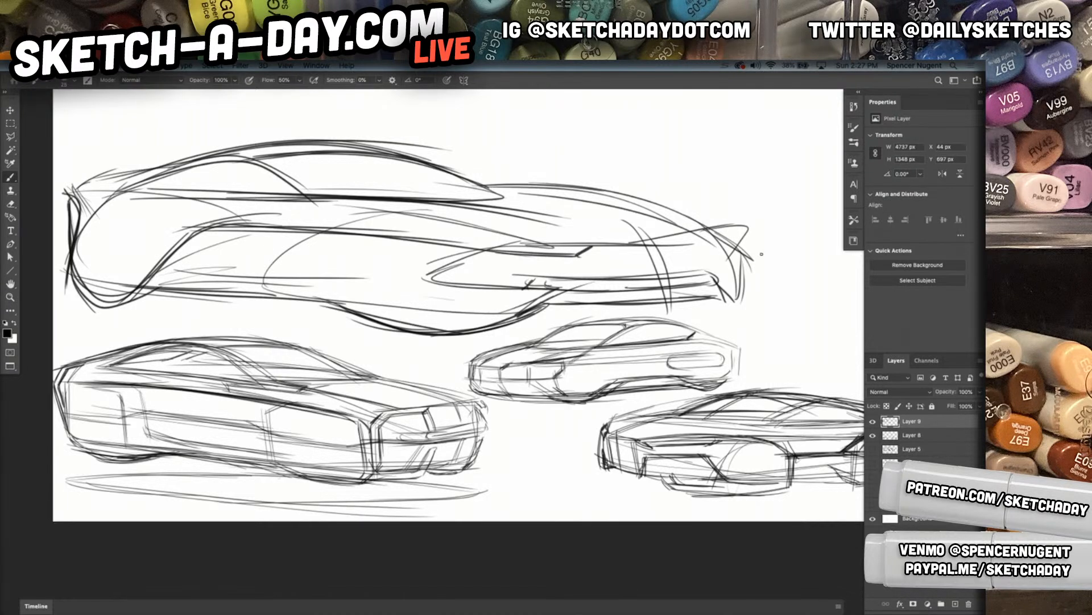
Scale the fourth car sketch to about 41% and place it just above the large car
key(ctrl+t)
drag(760, 141, 272, 287)
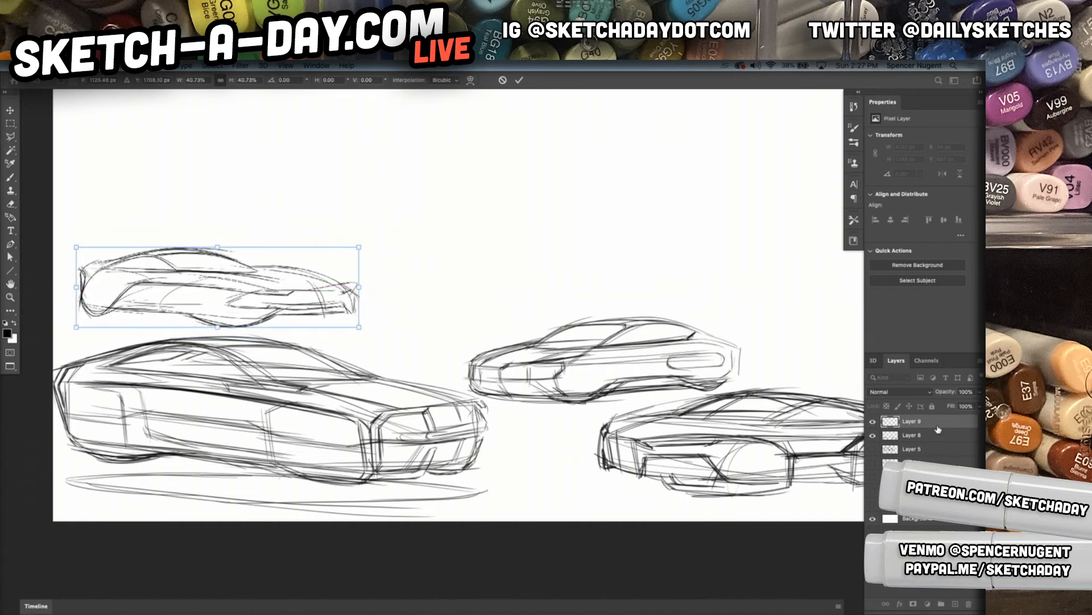
key(Return)
click(872, 421)
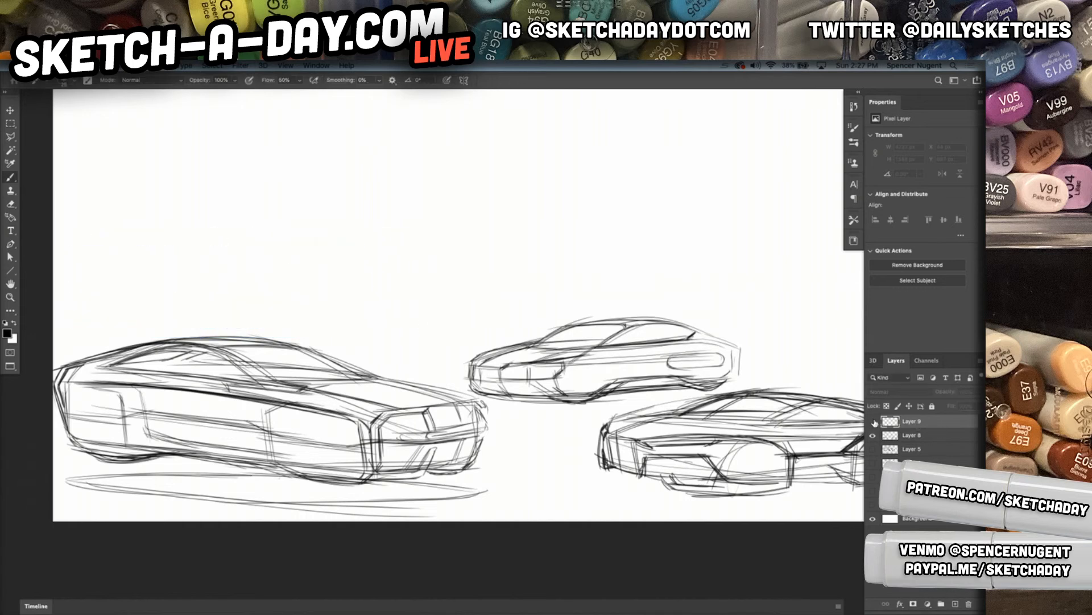
click(874, 422)
Add a new layer, merge the scaled car with the earlier sketches, and make the empty layer active
click(956, 603)
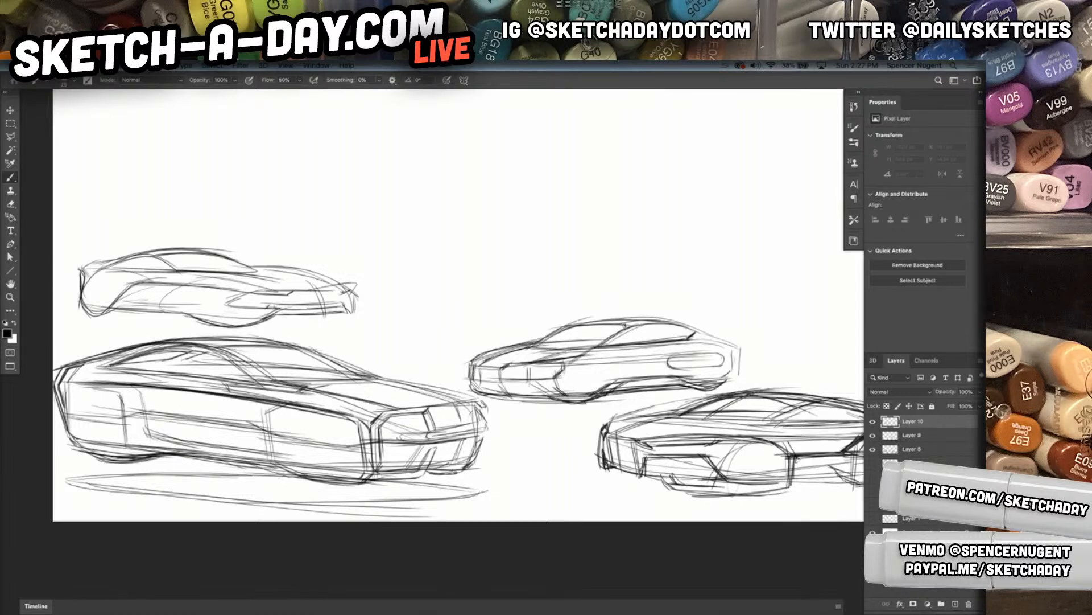
click(927, 435)
click(939, 422)
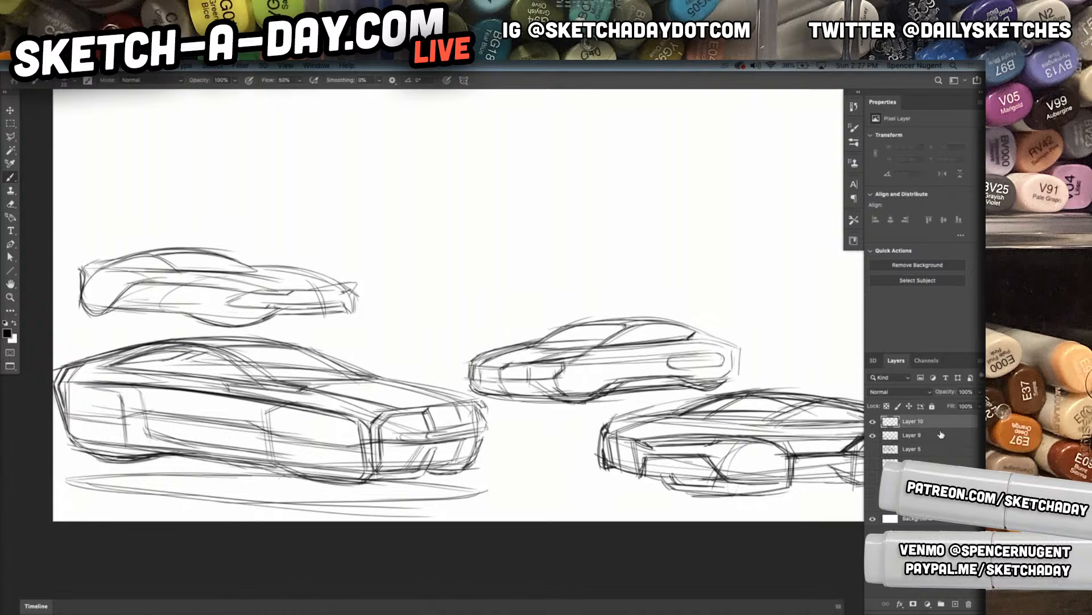
click(673, 256)
drag(733, 312, 711, 351)
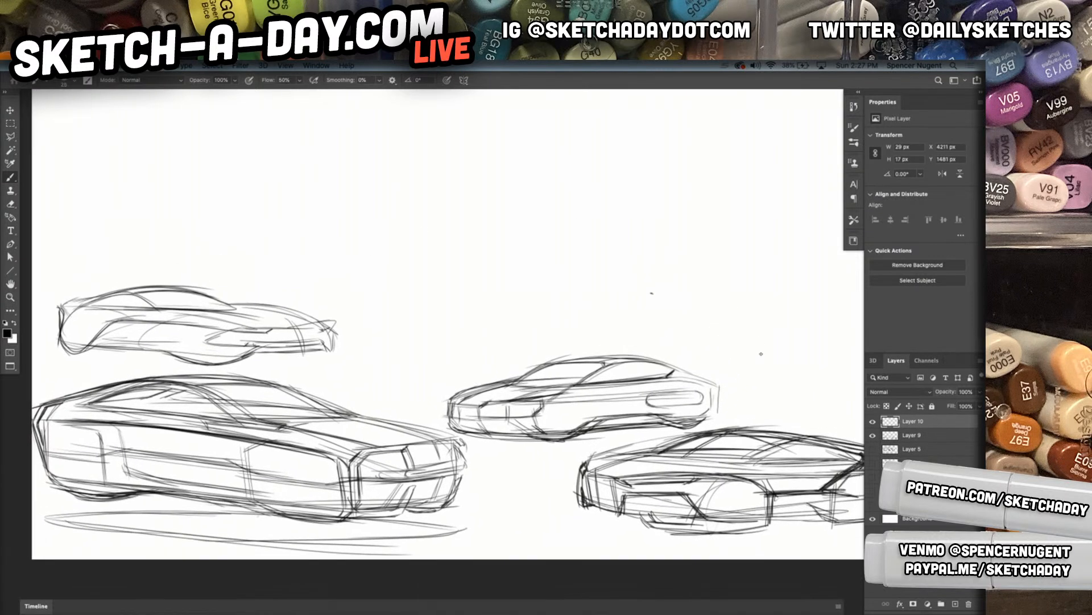
mouse_move(725, 248)
mouse_down()
mouse_move(834, 301)
mouse_move(761, 346)
mouse_up()
drag(405, 343, 555, 371)
drag(468, 362, 565, 369)
key(ctrl+z)
key(ctrl+z)
key(ctrl+z)
key(ctrl+z)
key(ctrl+z)
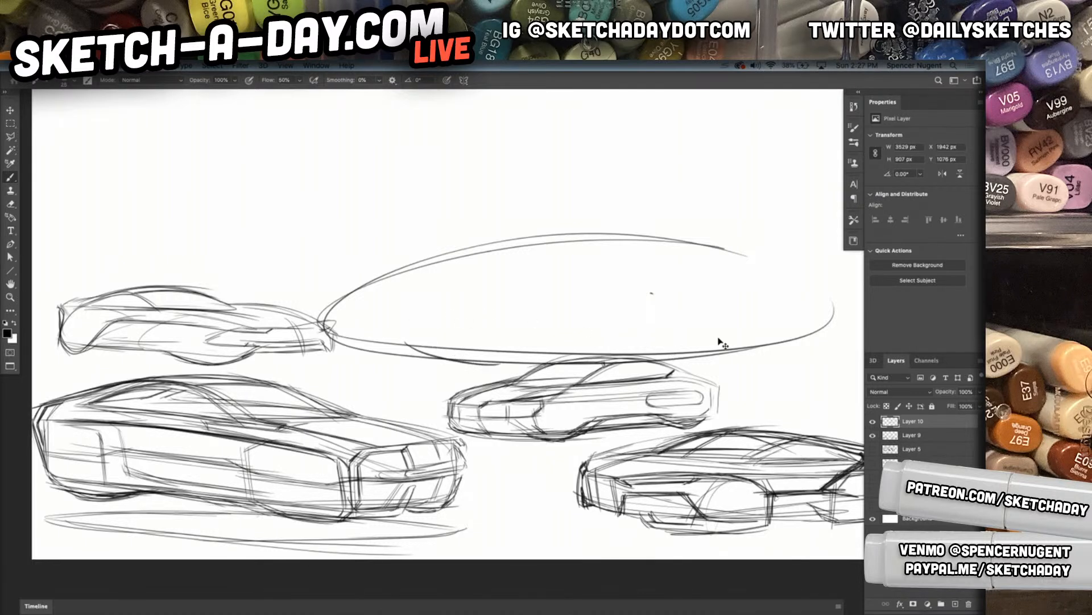
Block in a large front-view car with near-vertical side edges, short slanting bonnet strokes and the start of the windscreen base line
drag(359, 259, 353, 333)
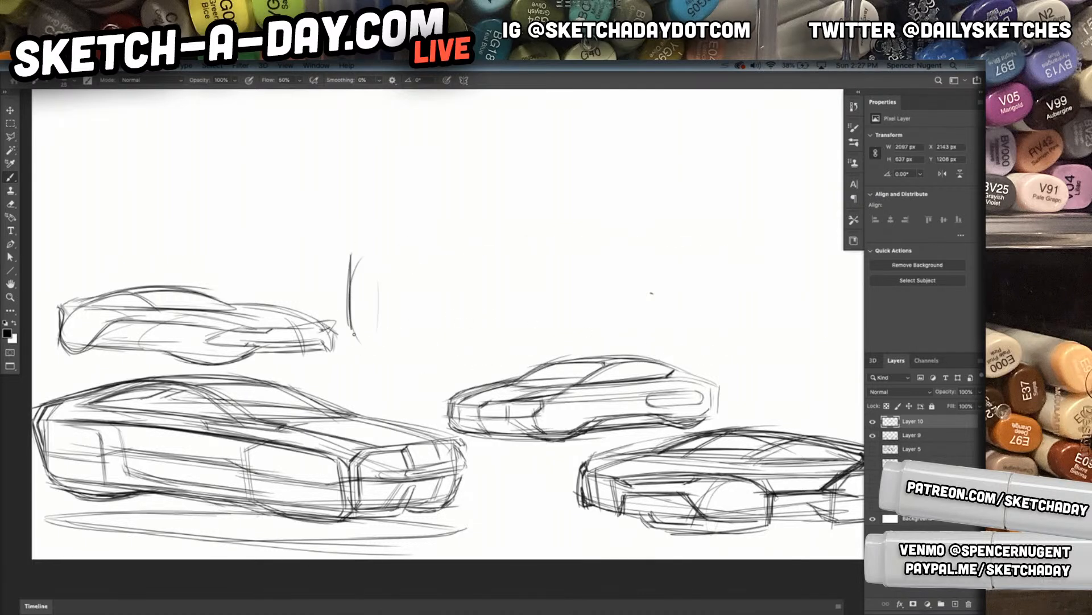
mouse_move(378, 259)
mouse_down()
mouse_move(381, 378)
mouse_move(413, 400)
mouse_up()
drag(360, 242, 452, 250)
mouse_move(337, 257)
mouse_down()
mouse_move(422, 253)
mouse_move(429, 410)
mouse_up()
drag(406, 249, 416, 407)
drag(418, 272, 494, 242)
drag(406, 278, 502, 246)
drag(345, 247, 450, 244)
mouse_move(351, 245)
mouse_down()
mouse_move(483, 241)
mouse_move(418, 243)
mouse_up()
Draw the front-view car's slanted left windscreen pillars and two long, nearly flat roof lines
drag(363, 242, 434, 197)
mouse_move(400, 240)
mouse_down()
mouse_move(446, 204)
mouse_move(429, 216)
mouse_up()
drag(382, 243, 437, 201)
mouse_move(369, 246)
mouse_down()
mouse_move(414, 213)
mouse_move(413, 242)
mouse_up()
drag(426, 223, 413, 247)
mouse_move(394, 209)
mouse_down()
mouse_move(601, 195)
mouse_move(726, 210)
mouse_up()
drag(445, 202, 686, 195)
Slope the right windscreen pillar down from the roof and draw the long windscreen base and shoulder lines
drag(559, 187, 742, 249)
drag(598, 188, 750, 240)
drag(410, 232, 686, 223)
drag(397, 238, 750, 245)
drag(462, 242, 781, 248)
Sketch the bonnet's converging left creases, its long front edge and the curved right shoulder of the front-view car
drag(336, 239, 364, 239)
drag(365, 240, 586, 294)
drag(395, 249, 585, 293)
drag(490, 280, 809, 285)
drag(773, 257, 797, 277)
drag(715, 236, 818, 280)
drag(751, 230, 808, 277)
mouse_move(782, 244)
mouse_down()
mouse_move(847, 266)
mouse_move(829, 266)
mouse_up()
Draw the car's outer right edge and close the lower right and lower left corners of the front end
mouse_move(832, 267)
mouse_down()
mouse_move(838, 399)
mouse_move(801, 420)
mouse_up()
drag(836, 389, 779, 412)
mouse_move(420, 400)
mouse_down()
mouse_move(499, 419)
mouse_move(486, 417)
mouse_up()
Outline the trapezoidal lower grille opening with slanted sides, a receding bottom edge and angled inner surfaces
mouse_move(541, 337)
mouse_down()
mouse_move(504, 420)
mouse_move(508, 400)
mouse_up()
mouse_move(530, 323)
mouse_down()
mouse_move(496, 416)
mouse_move(747, 319)
mouse_move(512, 323)
mouse_up()
mouse_move(587, 323)
mouse_down()
mouse_move(782, 321)
mouse_move(821, 431)
mouse_up()
mouse_move(756, 307)
mouse_down()
mouse_move(805, 420)
mouse_move(711, 388)
mouse_up()
drag(752, 327, 724, 360)
mouse_move(755, 326)
mouse_down()
mouse_move(731, 348)
mouse_move(515, 357)
mouse_up()
drag(724, 349, 525, 365)
drag(539, 328, 528, 348)
drag(576, 322, 515, 343)
Draw the left headlight with a dark vertical edge and a slim horizontal lamp reaching towards the grille
mouse_move(439, 275)
mouse_down()
mouse_move(531, 292)
mouse_move(432, 354)
mouse_up()
drag(439, 278, 438, 395)
mouse_move(439, 333)
mouse_down()
mouse_move(477, 400)
mouse_move(517, 318)
mouse_move(579, 310)
mouse_move(457, 307)
mouse_up()
mouse_move(464, 308)
mouse_down()
mouse_move(543, 312)
mouse_move(476, 304)
mouse_up()
drag(469, 294, 569, 294)
drag(576, 293, 474, 293)
mouse_move(481, 291)
mouse_down()
mouse_move(470, 307)
mouse_move(545, 311)
mouse_up()
drag(544, 310, 581, 310)
Build the tall left air intake below the headlight with slanted inner walls and an angled base
mouse_move(440, 311)
mouse_down()
mouse_move(506, 318)
mouse_move(448, 376)
mouse_up()
drag(448, 373, 435, 377)
drag(466, 312, 445, 376)
drag(464, 311, 461, 328)
drag(441, 373, 482, 404)
mouse_move(446, 372)
mouse_down()
mouse_move(484, 403)
mouse_move(489, 385)
mouse_up()
drag(465, 317, 512, 326)
mouse_move(466, 316)
mouse_down()
mouse_move(508, 326)
mouse_move(447, 296)
mouse_move(483, 292)
mouse_move(450, 300)
mouse_move(436, 369)
mouse_up()
Darken the left lamp's upper edge and block in the slim right headlight at the far end of the grille
drag(435, 278, 525, 289)
mouse_move(757, 290)
mouse_down()
mouse_move(813, 289)
mouse_move(811, 310)
mouse_up()
drag(800, 310, 744, 313)
Add curved contour lines over the bonnet and roof, then strengthen the grille's top edge and the windscreen base
drag(563, 226, 699, 281)
mouse_move(616, 240)
mouse_down()
mouse_move(702, 283)
mouse_move(689, 316)
mouse_up()
mouse_move(686, 299)
mouse_down()
mouse_move(649, 266)
mouse_move(566, 236)
mouse_up()
drag(572, 237, 688, 284)
drag(566, 301, 752, 293)
drag(475, 247, 728, 245)
drag(678, 235, 423, 238)
drag(422, 246, 716, 243)
Darken the left windscreen pillar, the roof lines and the right pillar of the front-view car
drag(454, 199, 397, 246)
mouse_move(409, 248)
mouse_down()
mouse_move(458, 204)
mouse_move(492, 204)
mouse_up()
mouse_move(425, 215)
mouse_down()
mouse_move(669, 208)
mouse_move(641, 206)
mouse_up()
drag(439, 215, 659, 208)
drag(613, 201, 715, 238)
drag(631, 208, 716, 238)
drag(444, 219, 638, 208)
Strengthen the car's left flank with dark near-vertical strokes and a lower edge running to the front corner
mouse_move(396, 253)
mouse_down()
mouse_move(375, 290)
mouse_move(374, 410)
mouse_up()
mouse_move(421, 302)
mouse_down()
mouse_move(357, 278)
mouse_move(434, 300)
mouse_move(407, 350)
mouse_up()
drag(402, 286, 420, 424)
drag(411, 305, 426, 423)
drag(414, 302, 429, 426)
drag(369, 290, 379, 420)
drag(369, 312, 381, 408)
drag(375, 365, 393, 417)
mouse_move(370, 395)
mouse_down()
mouse_move(439, 426)
mouse_move(467, 454)
mouse_move(526, 426)
mouse_up()
Shade the right air intake and headlight corner with dense near-vertical strokes down the car's right edge
drag(791, 317, 818, 409)
drag(820, 274, 839, 408)
drag(824, 264, 841, 418)
drag(824, 328, 842, 421)
mouse_move(794, 319)
mouse_down()
mouse_move(815, 407)
mouse_move(825, 380)
mouse_move(783, 314)
mouse_move(749, 310)
mouse_move(790, 311)
mouse_up()
drag(815, 316, 823, 339)
drag(800, 283, 820, 289)
drag(820, 295, 825, 352)
Reinforce the lower grille opening's top and bottom edges and add an angled stroke at its right end
drag(533, 324, 777, 322)
drag(529, 322, 775, 324)
drag(584, 323, 750, 326)
drag(694, 323, 652, 356)
drag(511, 362, 746, 358)
mouse_move(532, 356)
mouse_down()
mouse_move(728, 352)
mouse_move(721, 359)
mouse_up()
Draw diagonal facets from the grille opening's bottom edge down to the lower right front corner
mouse_move(629, 357)
mouse_down()
mouse_move(761, 361)
mouse_move(805, 418)
mouse_up()
drag(729, 357, 804, 415)
mouse_move(661, 356)
mouse_down()
mouse_move(751, 393)
mouse_move(744, 382)
mouse_up()
drag(661, 360, 795, 409)
drag(725, 361, 785, 402)
drag(581, 356, 718, 361)
Hatch the lower left front corner with dark diagonal strokes running down from the grille opening
mouse_move(513, 362)
mouse_down()
mouse_move(709, 364)
mouse_move(442, 425)
mouse_up()
drag(527, 363, 475, 402)
drag(534, 339, 481, 429)
mouse_move(517, 344)
mouse_down()
mouse_move(482, 422)
mouse_move(451, 425)
mouse_up()
drag(488, 423, 422, 431)
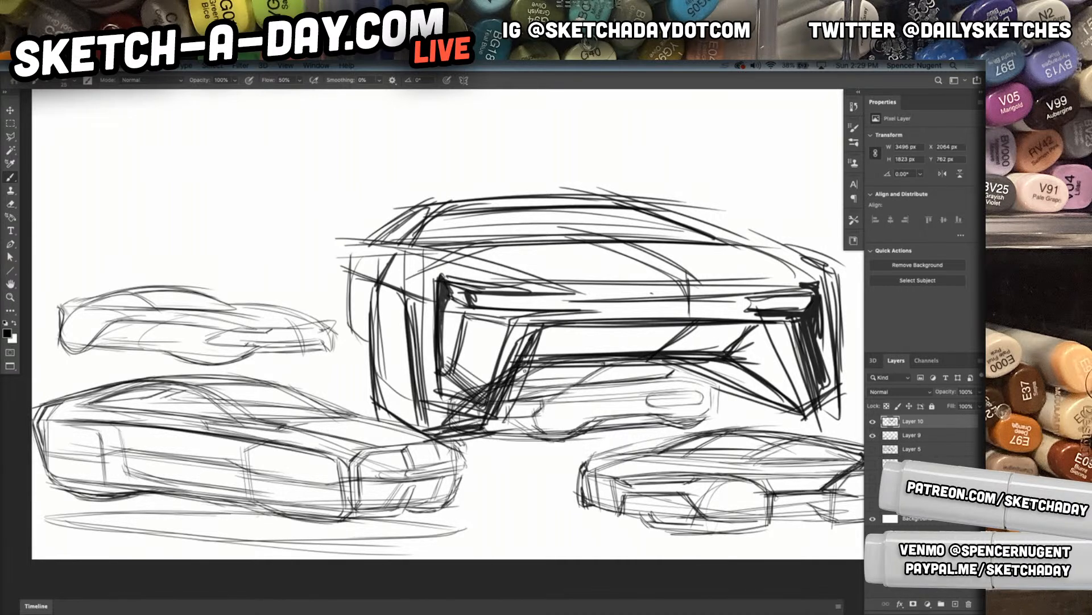
Scale the front-view car to 54.2% and place it directly above the faint low coupe sketch
key(ctrl+t)
drag(591, 187, 594, 312)
mouse_move(651, 378)
mouse_down()
mouse_move(683, 207)
mouse_move(749, 275)
mouse_move(410, 283)
mouse_move(192, 199)
mouse_move(231, 205)
mouse_up()
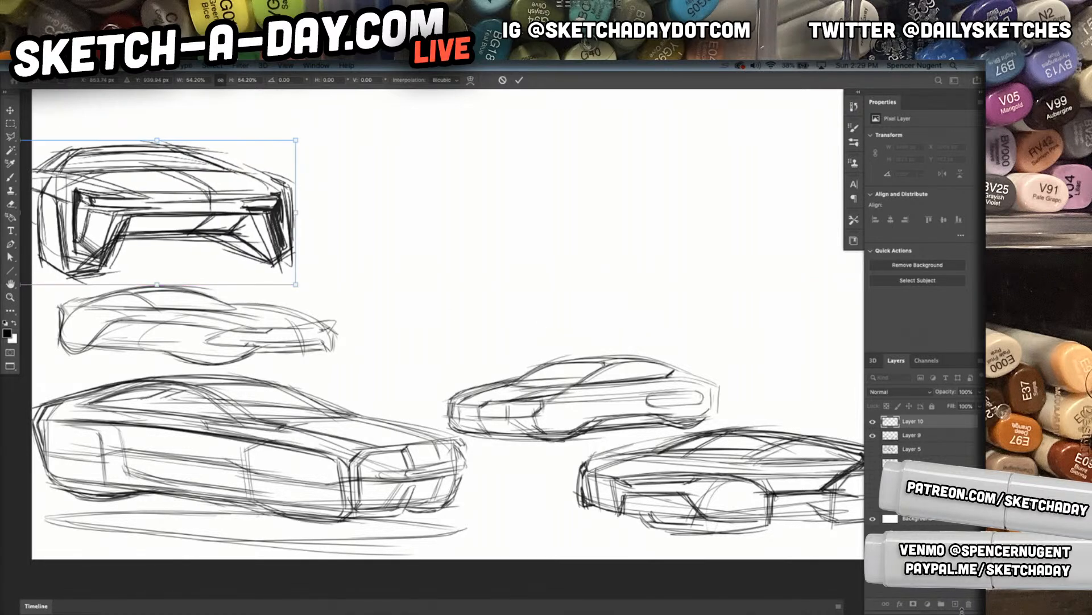
key(Return)
drag(643, 338, 634, 343)
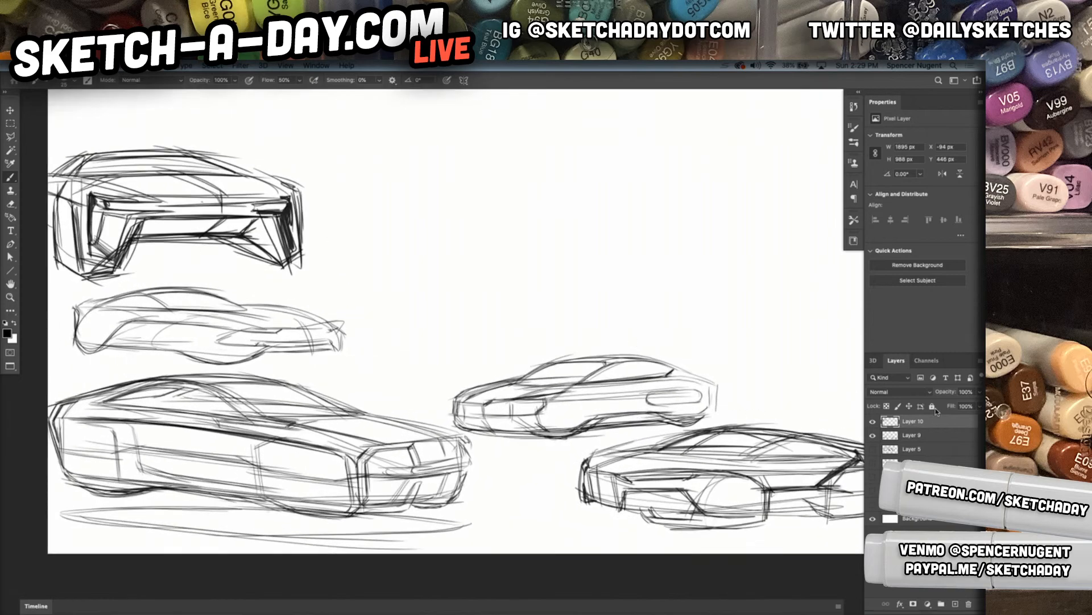
Add a new layer and draw an upward arrow from the low coupe to the front-view car
click(956, 604)
drag(192, 247, 193, 293)
mouse_move(180, 267)
mouse_down()
mouse_move(192, 246)
mouse_move(201, 266)
mouse_up()
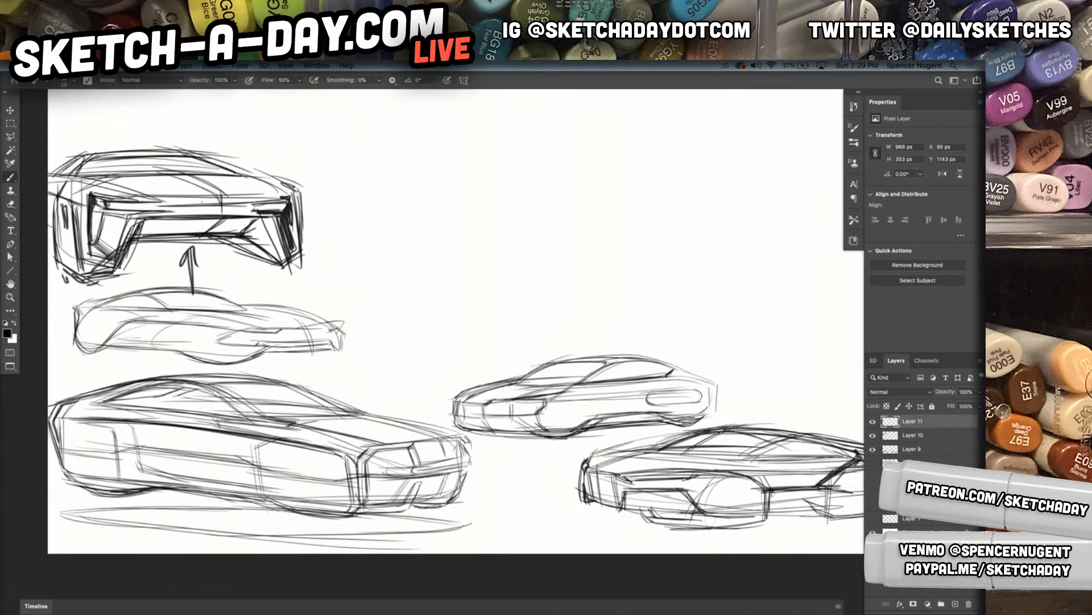
Refine the small front-view car with extra strokes on the headlights, bonnet creases, grille edge and right air intake
drag(293, 209, 297, 225)
mouse_move(109, 217)
mouse_down()
mouse_move(249, 208)
mouse_move(181, 218)
mouse_up()
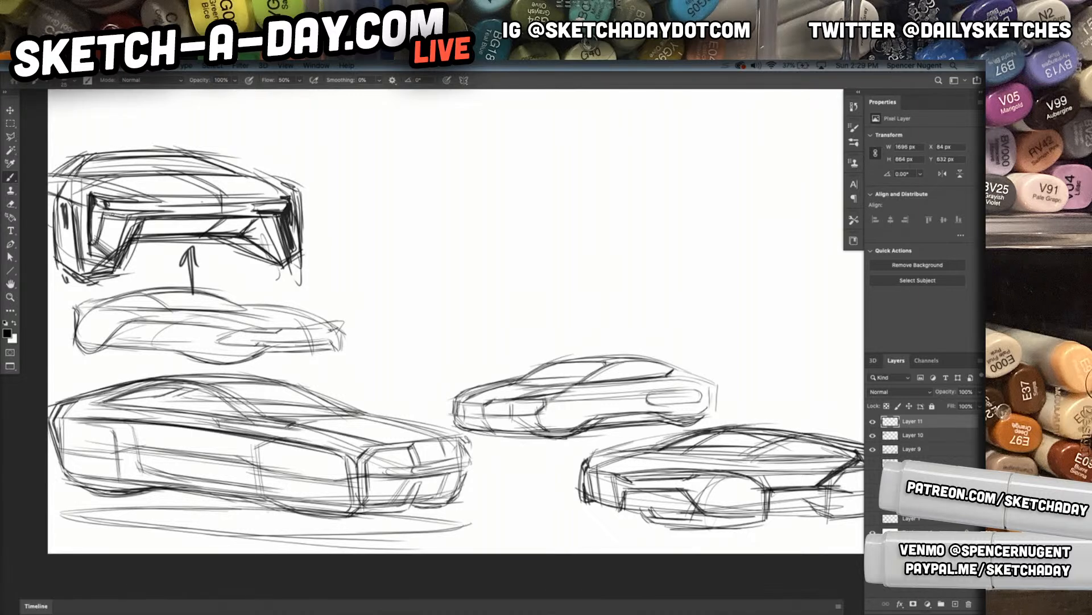
drag(256, 196, 267, 219)
mouse_move(229, 173)
mouse_down()
mouse_move(269, 197)
mouse_move(260, 197)
mouse_up()
mouse_move(110, 179)
mouse_down()
mouse_move(153, 203)
mouse_move(148, 193)
mouse_up()
drag(245, 172, 272, 194)
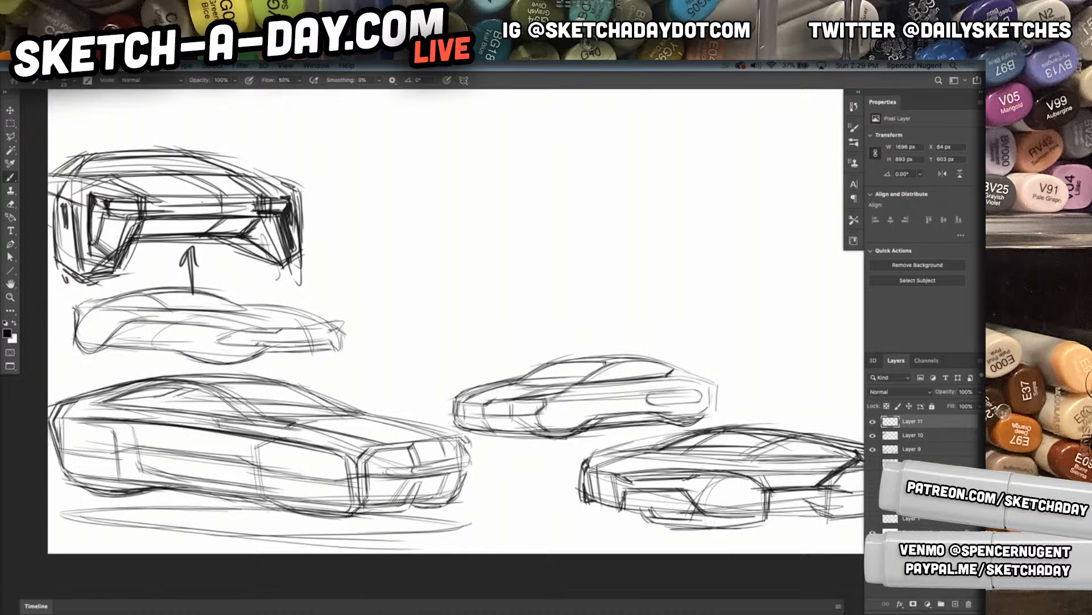
drag(263, 220, 283, 259)
drag(296, 197, 300, 226)
drag(255, 171, 296, 207)
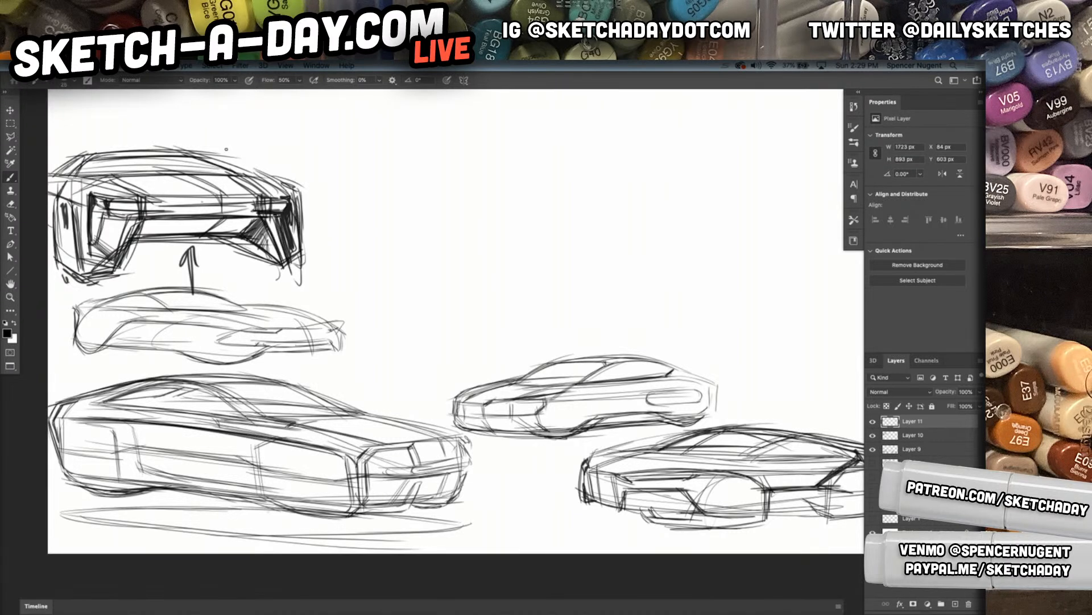
Select Layers 9, 10 and 11 and scale all the sketches together to about 60.57% in the page's lower left corner
shift+click(931, 452)
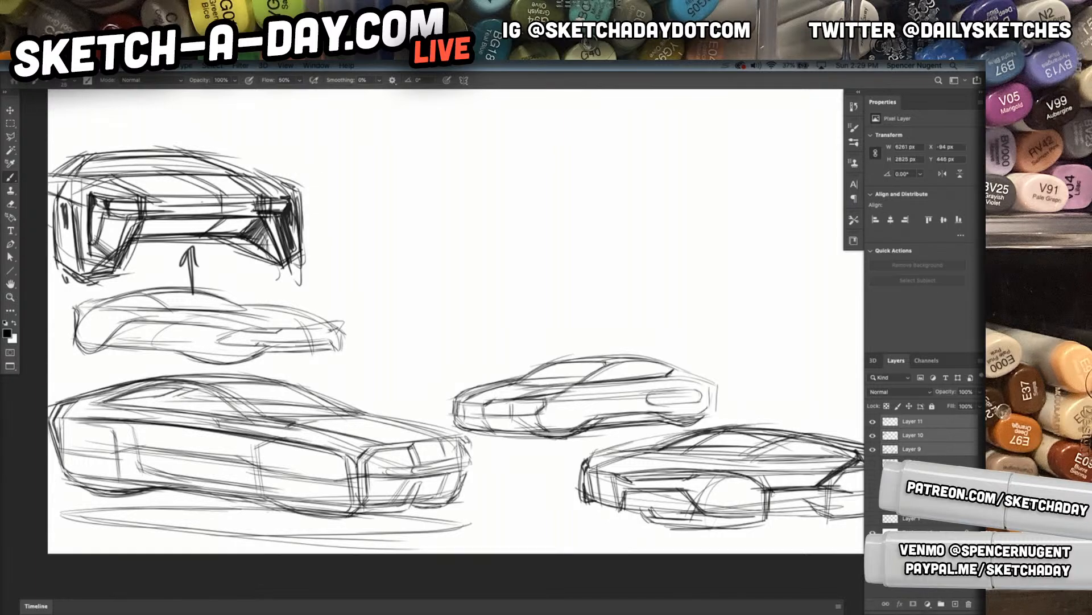
key(ctrl+t)
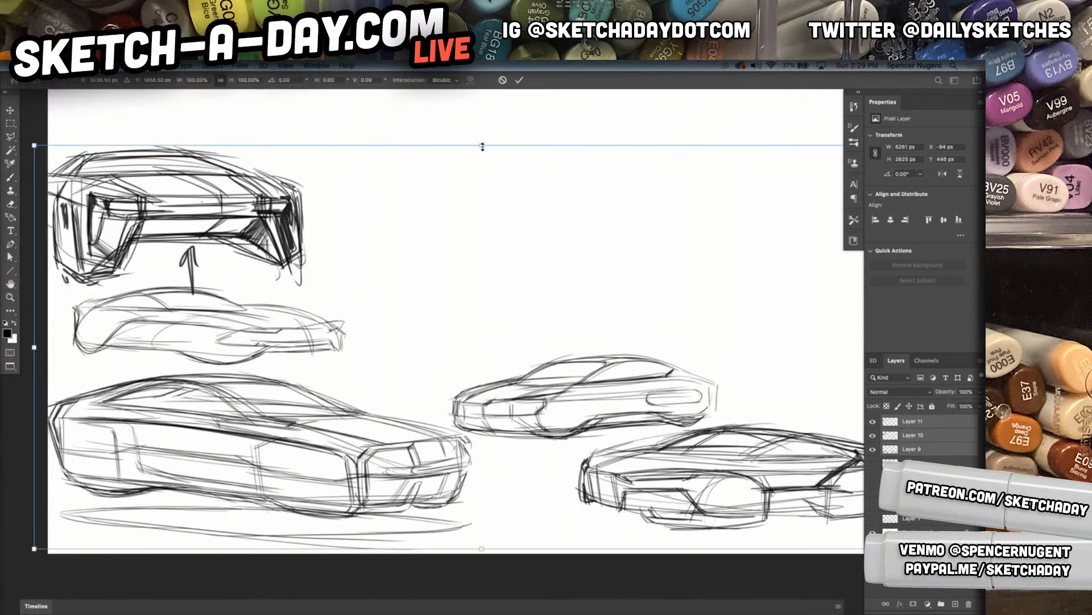
drag(483, 147, 468, 258)
drag(351, 440, 253, 444)
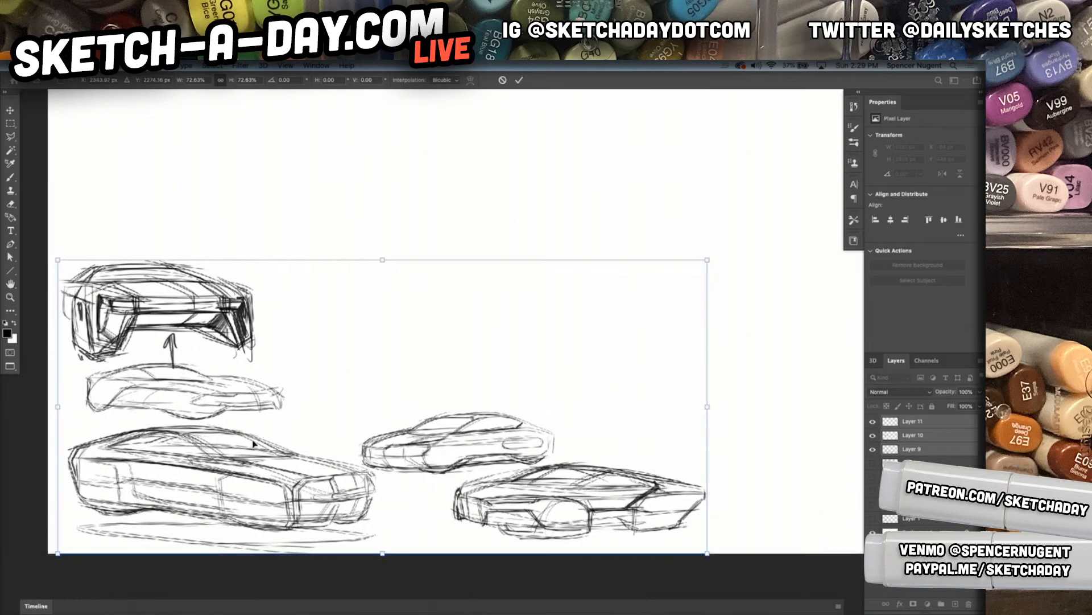
drag(711, 260, 620, 336)
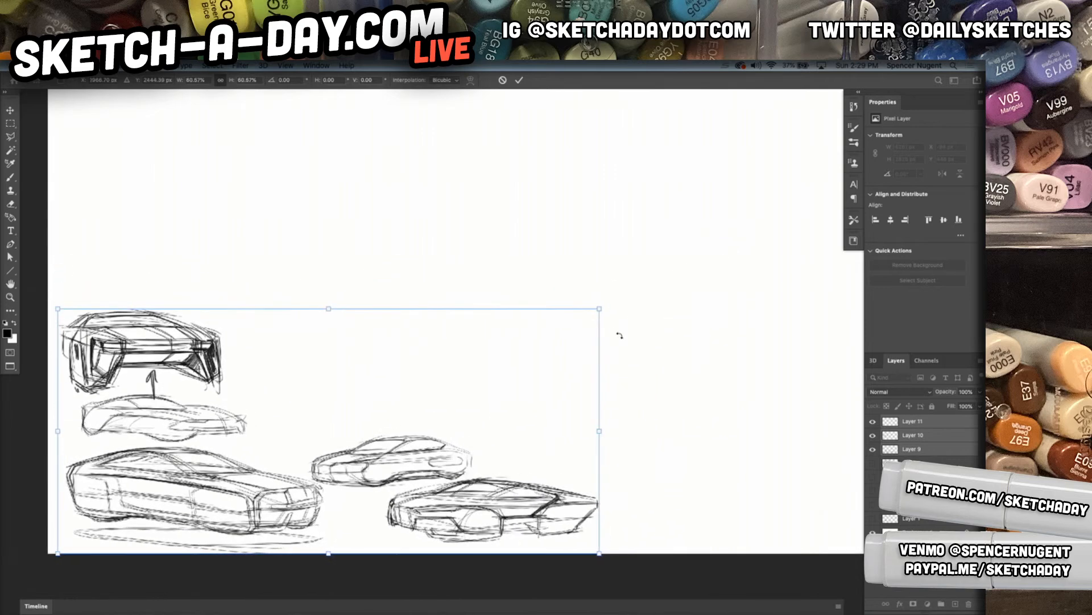
key(Return)
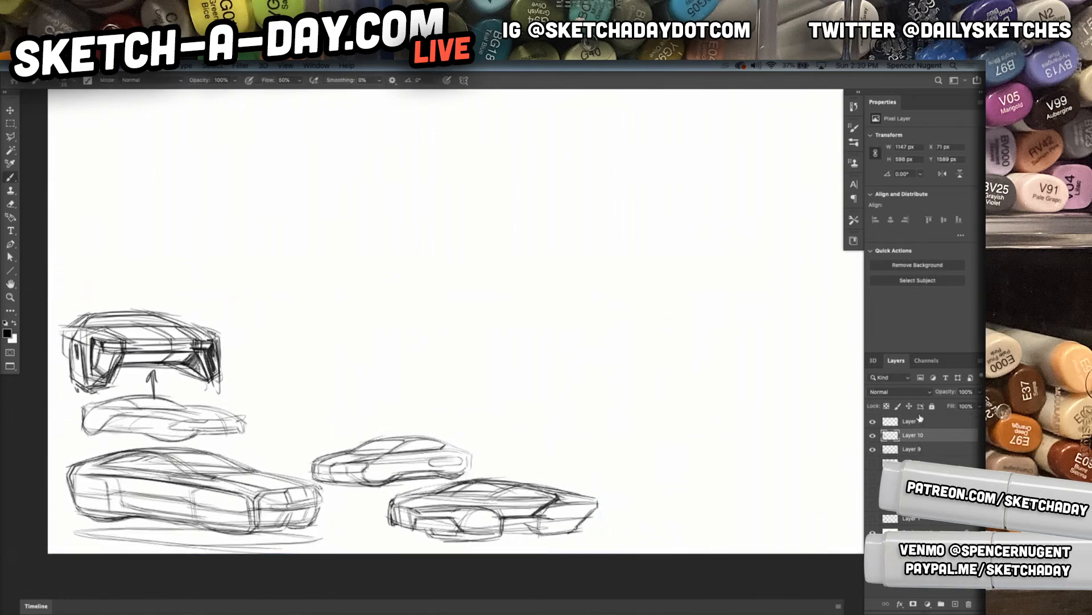
Merge the layer with the arrow and touch-up strokes into the front-view car's layer
mouse_move(127, 331)
mouse_down()
mouse_move(595, 397)
mouse_move(523, 357)
mouse_up()
key(super+z)
click(929, 424)
key(super+e)
Move the front-view car to the page's lower right corner and enlarge it to about 1653 px wide
mouse_move(290, 321)
mouse_down()
mouse_move(609, 376)
mouse_move(734, 464)
mouse_move(723, 468)
mouse_up()
key(super+t)
drag(776, 441, 846, 401)
drag(781, 463, 772, 476)
key(Return)
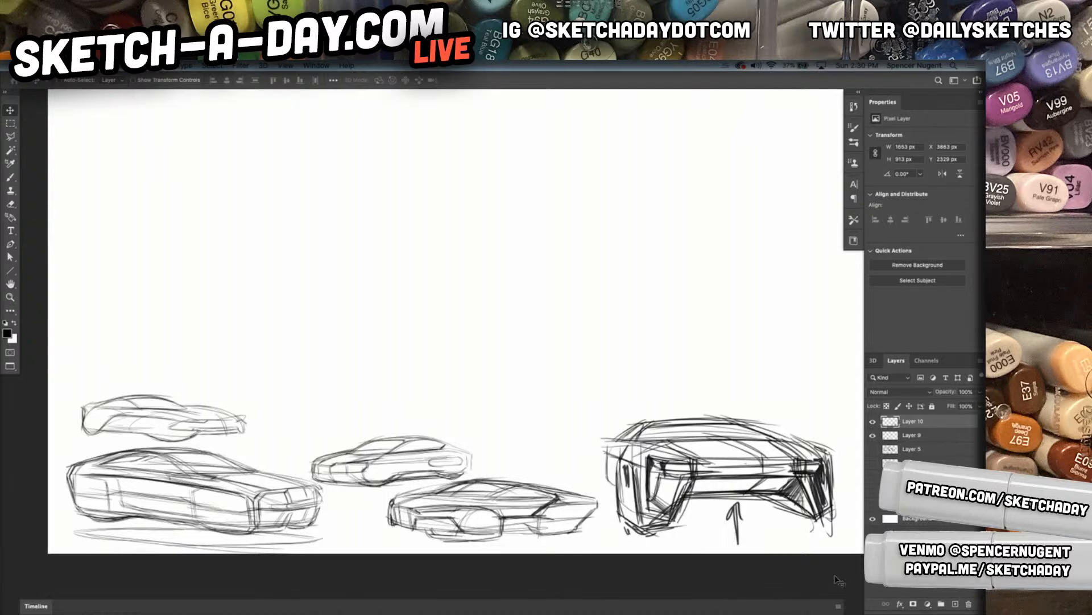
Add a new empty layer above the front-view car's layer
click(955, 604)
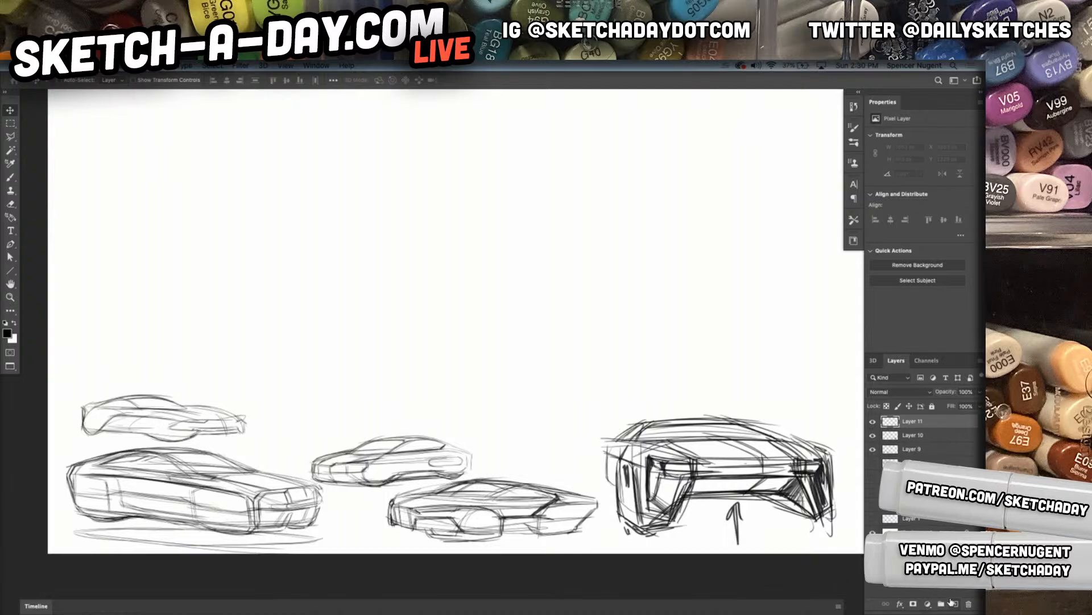
click(872, 449)
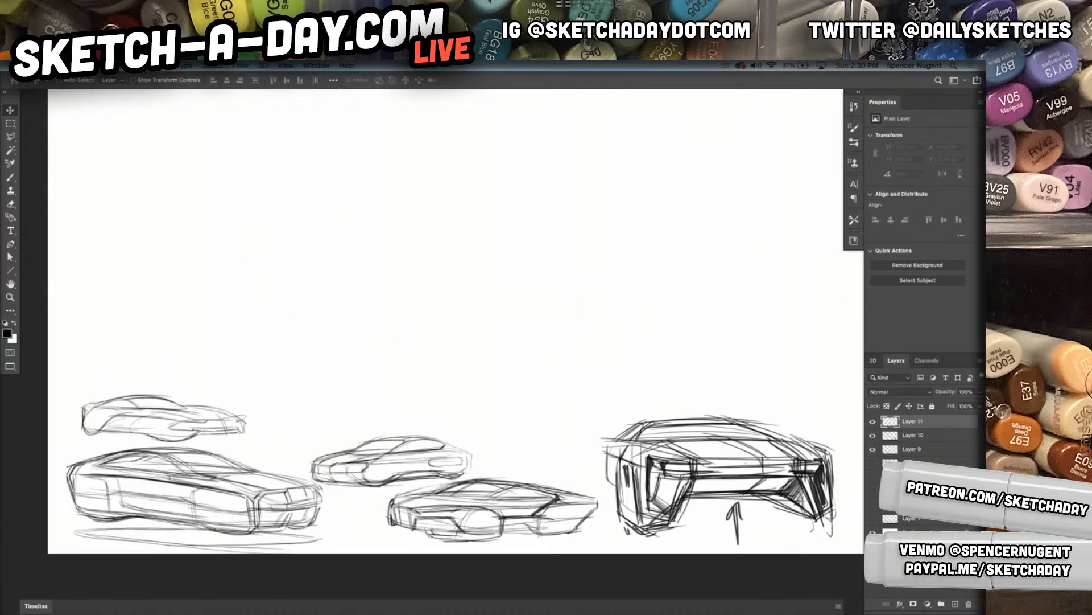
Identify the layers by toggling Layer 10 and Layer 9, and add a new empty layer above Layer 10
click(874, 436)
click(874, 436)
click(875, 448)
click(874, 448)
click(914, 440)
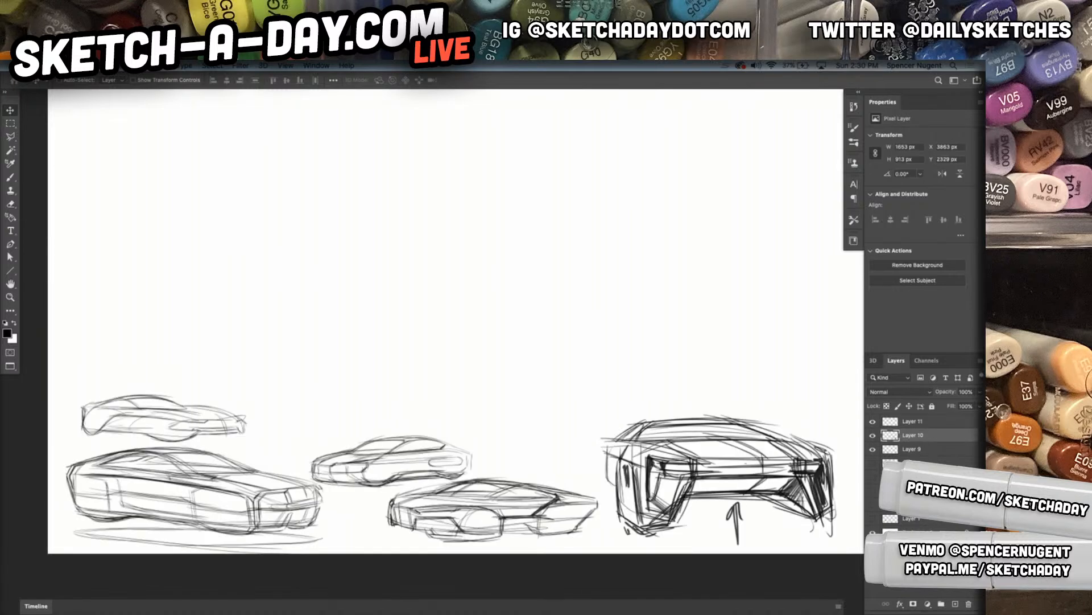
click(956, 604)
Sketch the boxy front face of a large three-quarter-view car above the thumbnails, with its upright corners and lower edges
drag(431, 337, 484, 350)
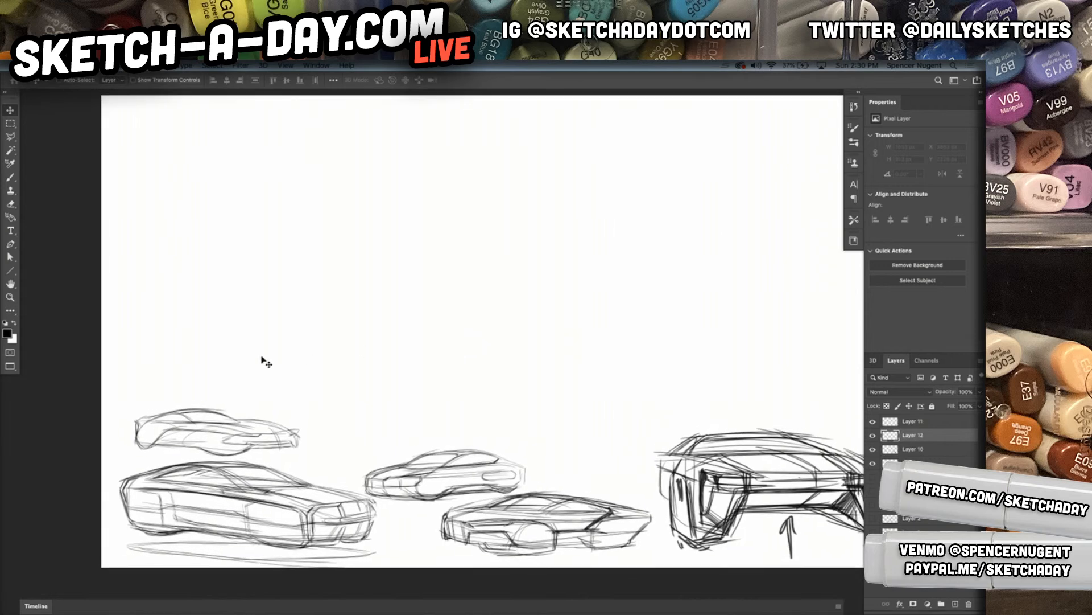
key(b)
drag(146, 259, 146, 324)
mouse_move(140, 246)
mouse_down()
mouse_move(148, 335)
mouse_move(141, 329)
mouse_up()
mouse_move(134, 242)
mouse_down()
mouse_move(138, 328)
mouse_move(206, 351)
mouse_up()
mouse_move(116, 295)
mouse_down()
mouse_move(201, 356)
mouse_move(194, 350)
mouse_up()
mouse_move(105, 308)
mouse_down()
mouse_move(390, 412)
mouse_move(353, 384)
mouse_up()
drag(156, 350, 436, 400)
drag(341, 300, 339, 385)
drag(347, 301, 354, 401)
drag(357, 307, 357, 397)
mouse_move(325, 293)
mouse_down()
mouse_move(843, 231)
mouse_move(353, 305)
mouse_up()
Sketch the perspective edges of the hood plane and the long upper body line running back from the front corner
drag(108, 228, 389, 305)
drag(113, 221, 426, 308)
drag(128, 242, 414, 179)
mouse_move(328, 294)
mouse_down()
mouse_move(589, 238)
mouse_move(582, 252)
mouse_up()
drag(292, 200, 586, 252)
mouse_move(326, 191)
mouse_down()
mouse_move(604, 246)
mouse_move(599, 237)
mouse_up()
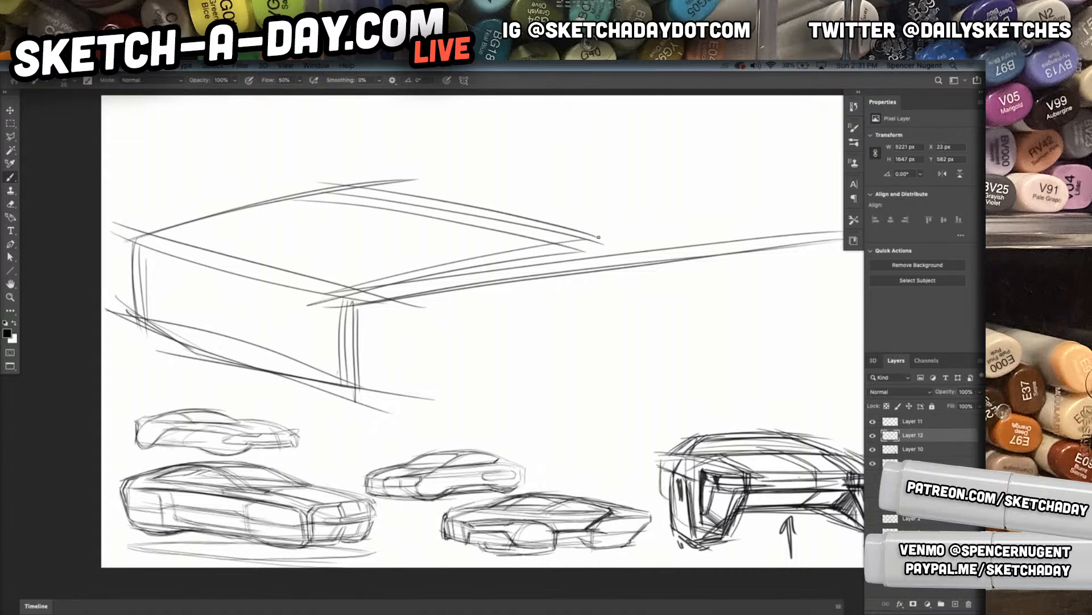
Block in the large car's cabin with the rear pillar, roof rails, sloping roofline and windshield outline
drag(677, 328, 602, 346)
mouse_move(681, 328)
mouse_down()
mouse_move(662, 313)
mouse_move(621, 348)
mouse_up()
mouse_move(457, 321)
mouse_down()
mouse_move(549, 273)
mouse_move(708, 259)
mouse_up()
drag(527, 280, 688, 263)
drag(589, 265, 765, 298)
drag(385, 258, 528, 268)
drag(335, 281, 456, 250)
drag(372, 268, 577, 243)
drag(433, 252, 655, 260)
drag(503, 241, 666, 265)
drag(440, 249, 561, 276)
Sketch the windshield pillar, side window beltline and small mirror, and add the crease lines on the hood
drag(474, 333, 551, 282)
mouse_move(484, 330)
mouse_down()
mouse_move(544, 286)
mouse_move(655, 271)
mouse_up()
mouse_move(645, 275)
mouse_down()
mouse_move(711, 295)
mouse_move(485, 341)
mouse_up()
drag(667, 314, 395, 354)
drag(478, 330, 412, 348)
drag(447, 336, 414, 343)
drag(343, 278, 255, 301)
mouse_move(405, 283)
mouse_down()
mouse_move(219, 331)
mouse_move(245, 318)
mouse_up()
Sketch the outer front corners and the slanted uprights of the lower air intake on the large car's front face
drag(332, 397, 325, 472)
drag(325, 362, 320, 464)
drag(323, 360, 317, 472)
mouse_move(288, 409)
mouse_down()
mouse_move(297, 455)
mouse_move(328, 470)
mouse_move(305, 462)
mouse_up()
drag(203, 382, 194, 421)
drag(199, 377, 187, 425)
drag(178, 362, 185, 417)
mouse_move(176, 357)
mouse_down()
mouse_move(180, 415)
mouse_move(194, 414)
mouse_up()
drag(177, 316, 173, 396)
drag(175, 317, 173, 397)
drag(290, 412, 305, 463)
drag(293, 455, 311, 471)
Sketch the lower bumper edge and the top edge of the air intake across the front face
drag(181, 403, 330, 474)
mouse_move(166, 387)
mouse_down()
mouse_move(251, 428)
mouse_move(203, 423)
mouse_move(335, 464)
mouse_up()
drag(167, 404, 319, 471)
mouse_move(200, 377)
mouse_down()
mouse_move(301, 418)
mouse_move(257, 406)
mouse_up()
Outline the recessed grille band across the front face and darken its upper edge and inner end
mouse_move(164, 348)
mouse_down()
mouse_move(319, 392)
mouse_move(306, 394)
mouse_up()
drag(176, 330, 207, 345)
drag(208, 345, 310, 379)
drag(173, 332, 311, 373)
drag(172, 330, 308, 372)
drag(172, 334, 297, 378)
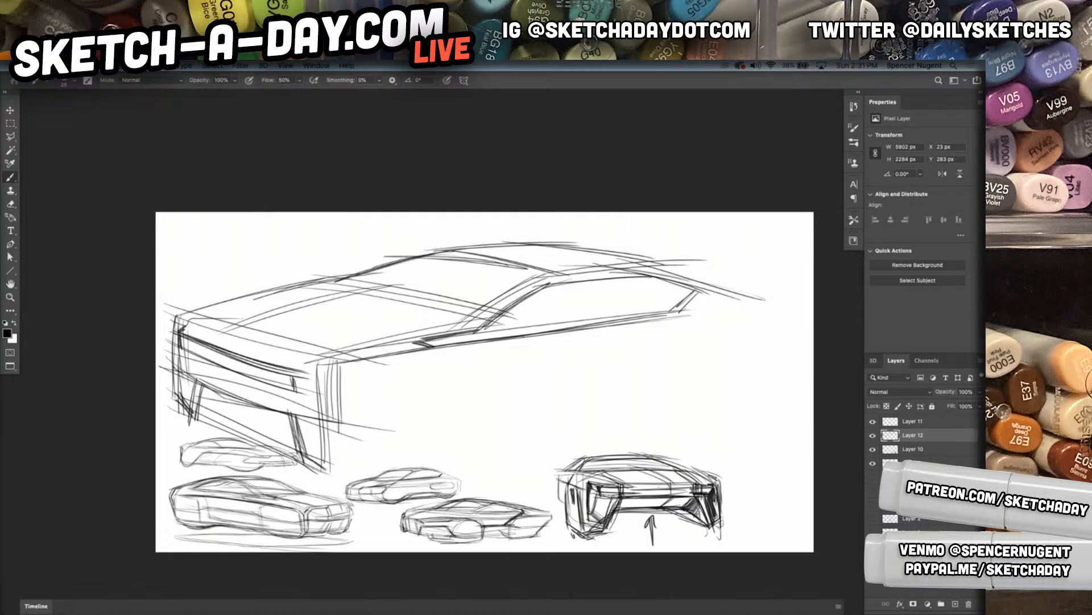
drag(172, 324, 320, 363)
drag(179, 322, 313, 364)
drag(181, 326, 313, 368)
mouse_move(194, 332)
mouse_down()
mouse_move(322, 370)
mouse_move(310, 404)
mouse_up()
drag(303, 366, 311, 405)
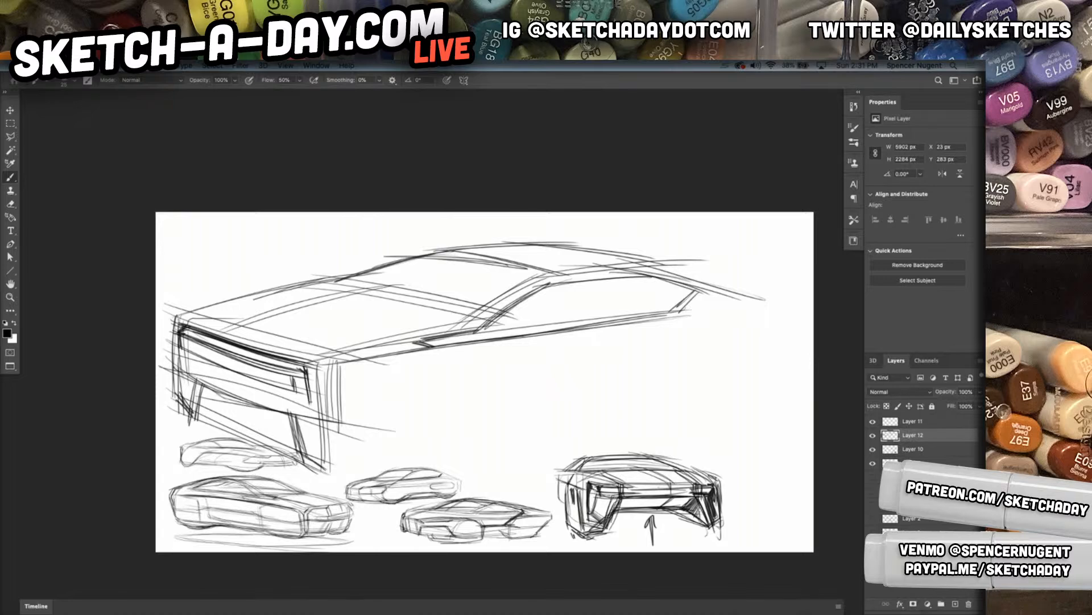
Sketch the front fender's upper edge from the nose corner back over the wheel area
mouse_move(307, 365)
mouse_down()
mouse_move(315, 415)
mouse_move(356, 365)
mouse_up()
drag(341, 381, 367, 363)
drag(347, 369, 500, 346)
drag(341, 371, 491, 347)
drag(353, 368, 481, 352)
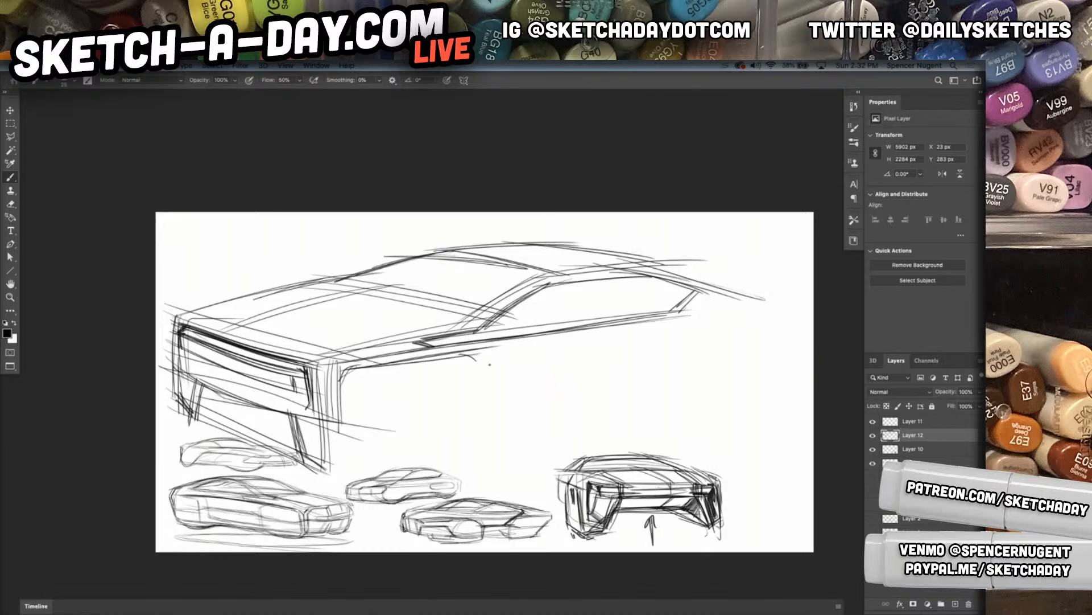
drag(384, 382, 517, 358)
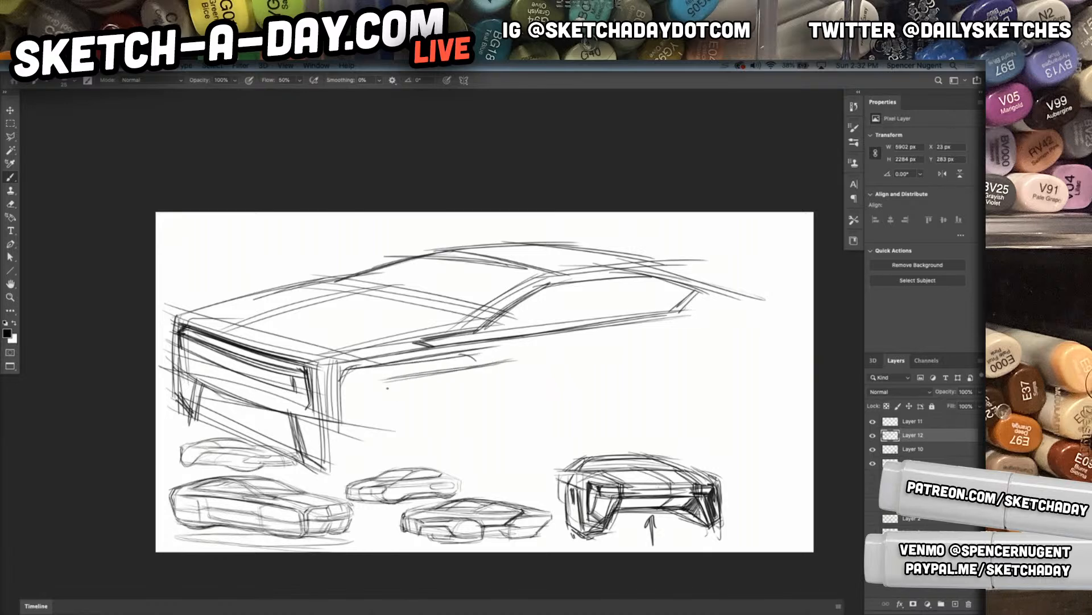
mouse_move(305, 384)
mouse_down()
mouse_move(391, 374)
mouse_move(336, 367)
mouse_up()
drag(335, 379, 406, 372)
mouse_move(292, 376)
mouse_down()
mouse_move(541, 352)
mouse_move(538, 335)
mouse_up()
Carry the body-side crease back along the doors, shape the rear fender top and link it to the front wheel block
mouse_move(483, 369)
mouse_down()
mouse_move(551, 337)
mouse_move(704, 328)
mouse_up()
drag(577, 331, 700, 348)
drag(638, 322, 714, 346)
mouse_move(788, 314)
mouse_down()
mouse_move(772, 338)
mouse_move(691, 350)
mouse_up()
drag(689, 354, 664, 430)
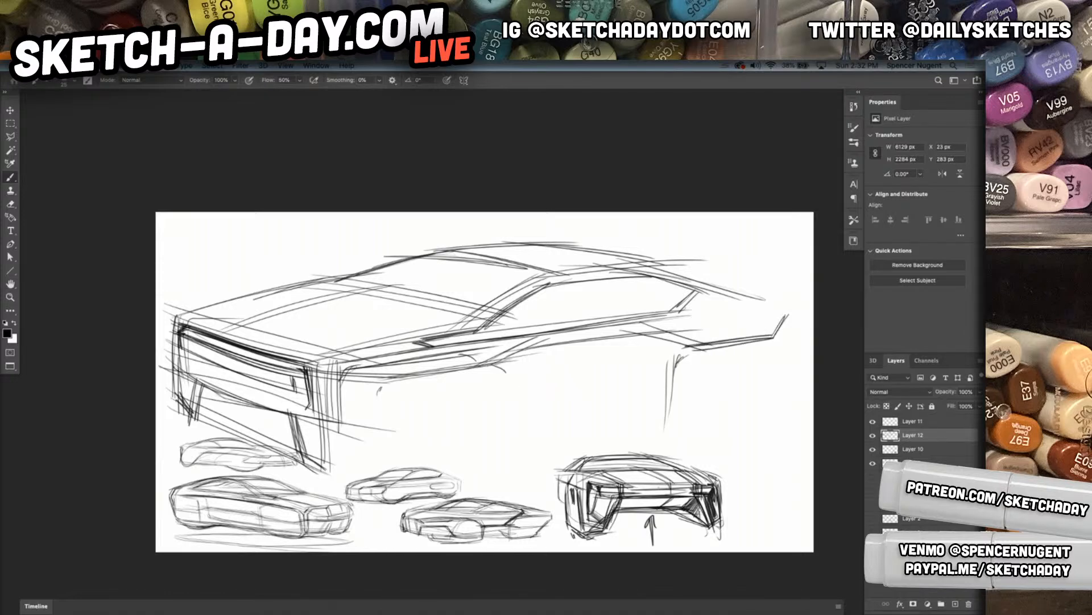
drag(500, 375, 546, 348)
drag(498, 375, 552, 347)
drag(541, 351, 701, 330)
drag(545, 351, 671, 335)
Sketch the front wheel block's upright and lower edges and connect it to the front bumper's bottom corner
mouse_move(503, 379)
mouse_down()
mouse_move(499, 458)
mouse_move(496, 434)
mouse_up()
drag(369, 389, 363, 478)
mouse_move(370, 389)
mouse_down()
mouse_move(367, 483)
mouse_move(462, 477)
mouse_up()
drag(386, 485, 493, 465)
drag(375, 488, 494, 462)
mouse_move(397, 483)
mouse_down()
mouse_move(498, 456)
mouse_move(499, 441)
mouse_up()
drag(347, 486, 373, 474)
mouse_move(295, 419)
mouse_down()
mouse_move(308, 463)
mouse_move(372, 469)
mouse_up()
drag(306, 465, 384, 481)
Sketch the sill between the wheels and the leading edge of the rear wheel block
mouse_move(450, 472)
mouse_down()
mouse_move(514, 433)
mouse_move(643, 415)
mouse_up()
drag(495, 437, 655, 414)
mouse_move(490, 446)
mouse_down()
mouse_move(659, 414)
mouse_move(693, 383)
mouse_up()
mouse_move(665, 341)
mouse_down()
mouse_move(628, 420)
mouse_move(593, 424)
mouse_move(683, 416)
mouse_up()
drag(614, 418, 702, 434)
mouse_move(690, 365)
mouse_down()
mouse_move(687, 430)
mouse_move(785, 416)
mouse_move(672, 433)
mouse_up()
Close the rear wheel block with its lower edge and the upright strokes at the car's tail corner
drag(734, 421, 785, 411)
drag(781, 412, 794, 387)
drag(797, 328, 798, 379)
mouse_move(798, 329)
mouse_down()
mouse_move(799, 379)
mouse_move(776, 393)
mouse_move(782, 401)
mouse_up()
drag(787, 322, 781, 391)
drag(771, 408, 784, 391)
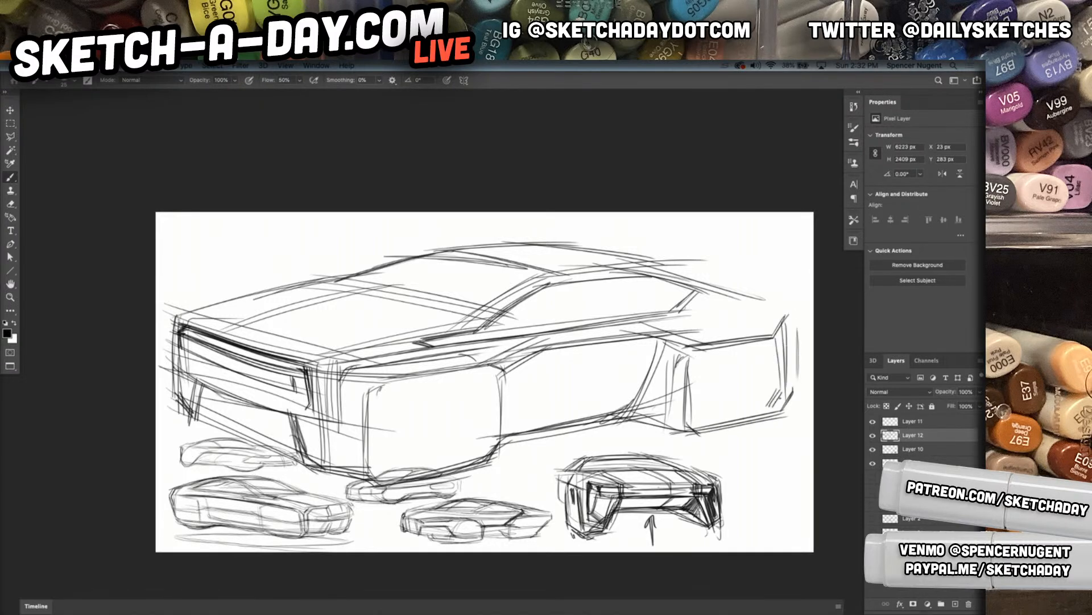
drag(685, 418, 773, 405)
Sketch the rear haunch, sloping roof tail and far rear deck edges, ending with the rear corner strokes
drag(748, 300, 790, 313)
drag(624, 268, 773, 304)
drag(575, 245, 755, 283)
drag(612, 254, 772, 283)
drag(550, 250, 792, 278)
drag(638, 250, 765, 272)
mouse_move(674, 258)
mouse_down()
mouse_move(792, 264)
mouse_move(777, 267)
mouse_move(815, 282)
mouse_up()
drag(721, 257, 812, 288)
drag(668, 293, 815, 290)
drag(565, 273, 806, 283)
drag(517, 242, 734, 260)
drag(809, 295, 807, 323)
drag(803, 330, 786, 353)
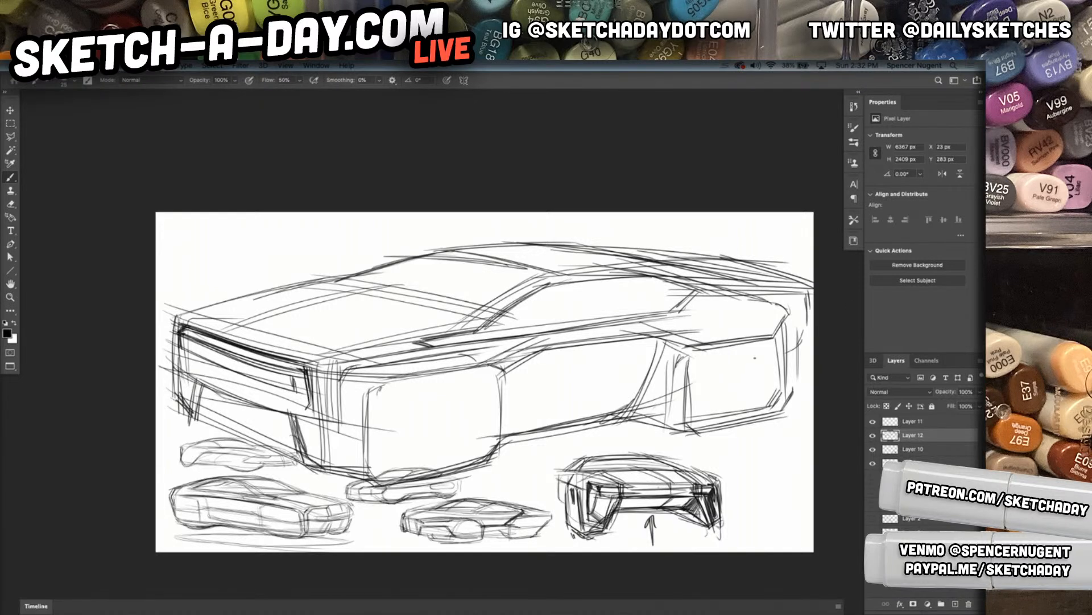
Reinforce the base of the windshield and redraw the far edge of the hood forward to the nose
drag(383, 346, 481, 318)
mouse_move(294, 287)
mouse_down()
mouse_move(488, 321)
mouse_move(333, 292)
mouse_move(419, 257)
mouse_move(326, 283)
mouse_move(362, 277)
mouse_up()
drag(303, 289, 186, 313)
mouse_move(163, 323)
mouse_down()
mouse_move(273, 288)
mouse_move(169, 319)
mouse_up()
drag(300, 283, 150, 324)
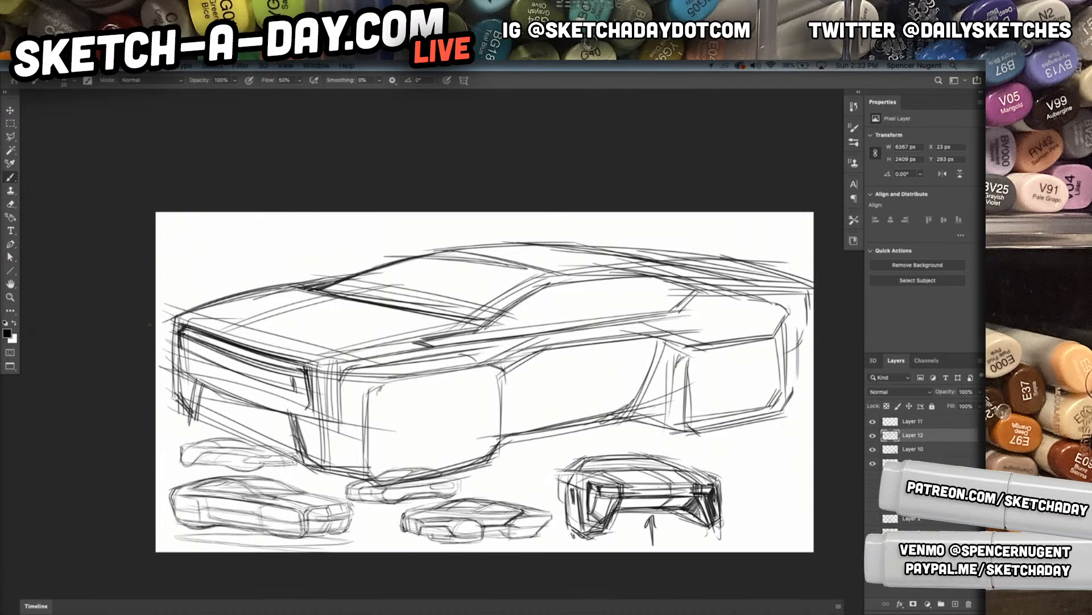
Strengthen the near hood edge, add a hood crease and darken the far front corner down to the bumper
drag(299, 366, 473, 318)
drag(302, 362, 497, 315)
drag(298, 365, 540, 300)
mouse_move(222, 339)
mouse_down()
mouse_move(390, 287)
mouse_move(291, 312)
mouse_up()
drag(173, 319, 171, 392)
drag(170, 322, 175, 402)
drag(169, 357, 181, 408)
drag(175, 395, 197, 425)
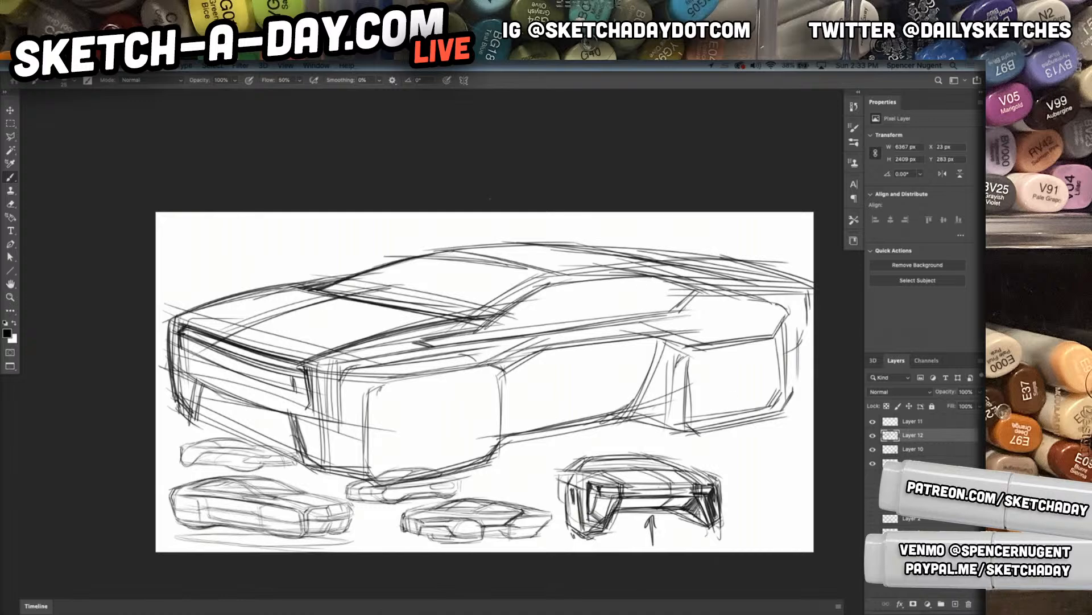
Scale the large car sketch to 93.18% and shift it slightly upward to fit within the page
key(ctrl+t)
drag(814, 365, 771, 364)
drag(603, 353, 604, 336)
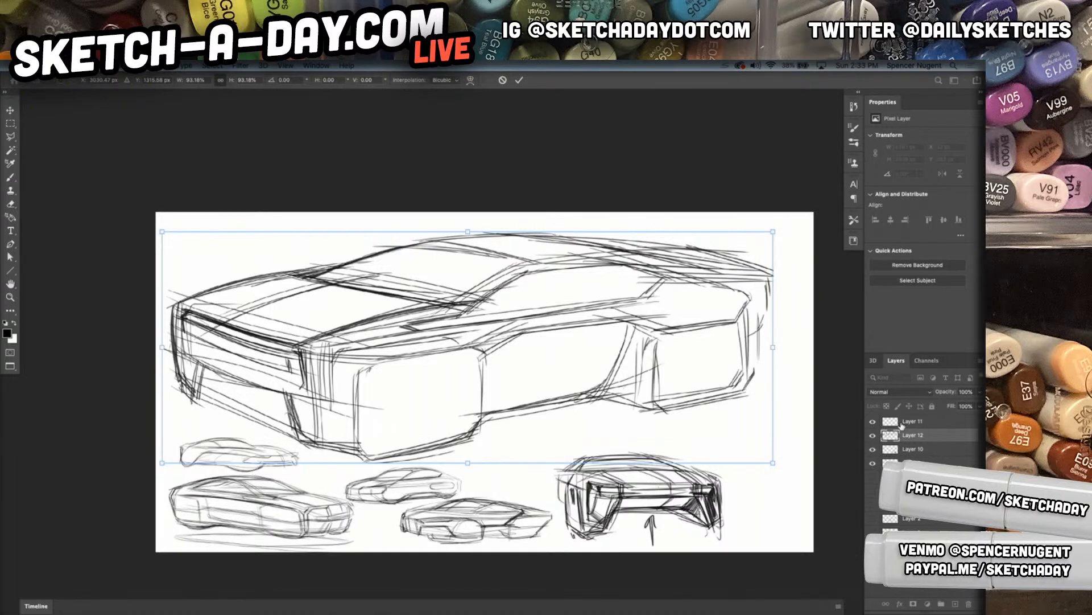
key(Return)
Add a new layer at 40% opacity above the large car sketch, and fade the sketch on Layer 12 to 20% opacity
click(955, 603)
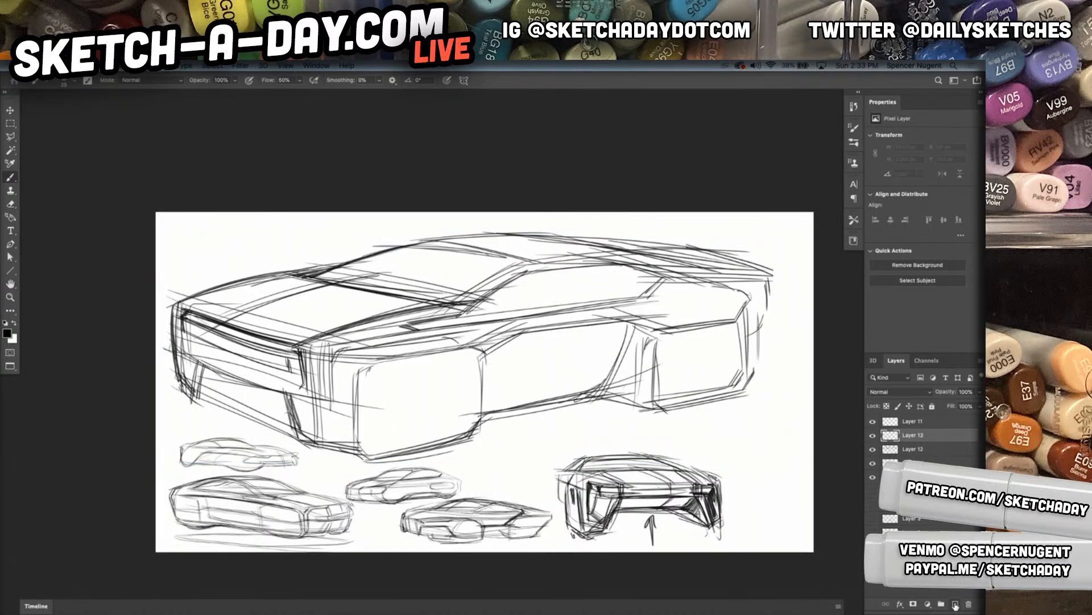
key(4)
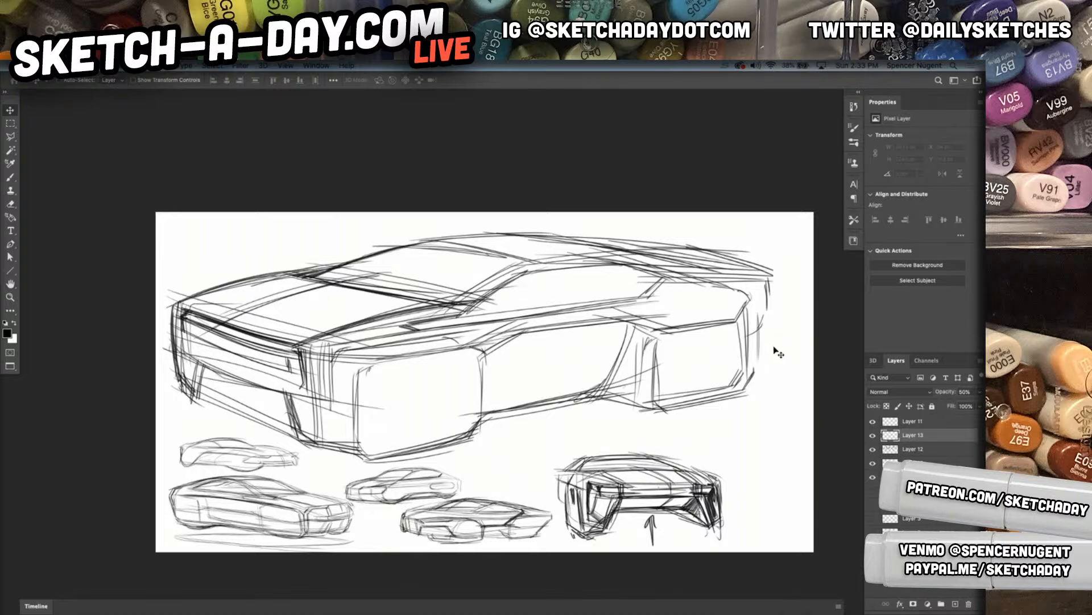
click(926, 424)
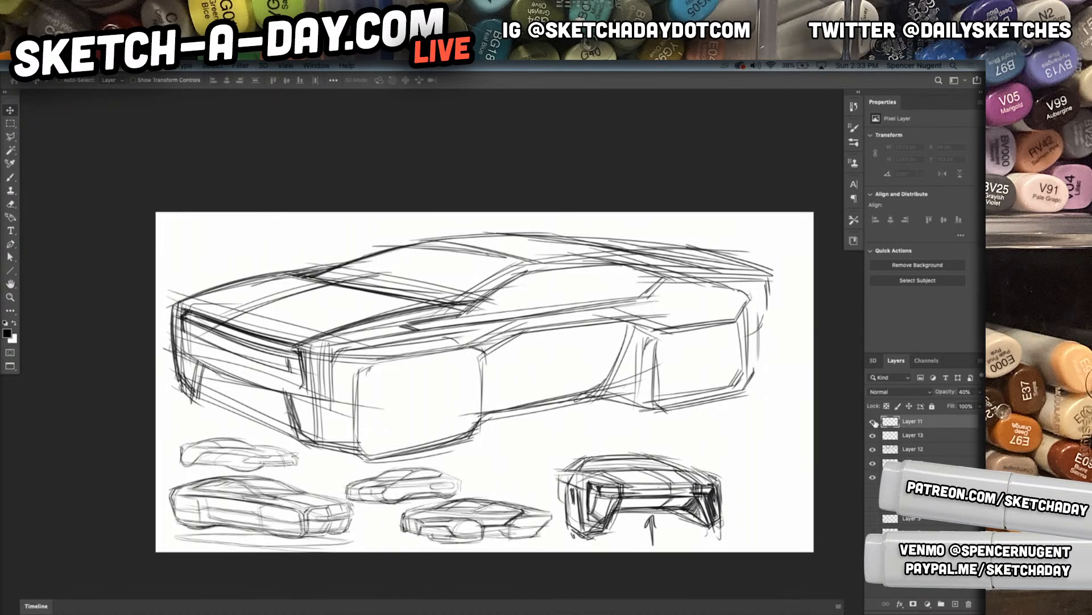
click(873, 450)
click(872, 449)
click(920, 452)
key(5)
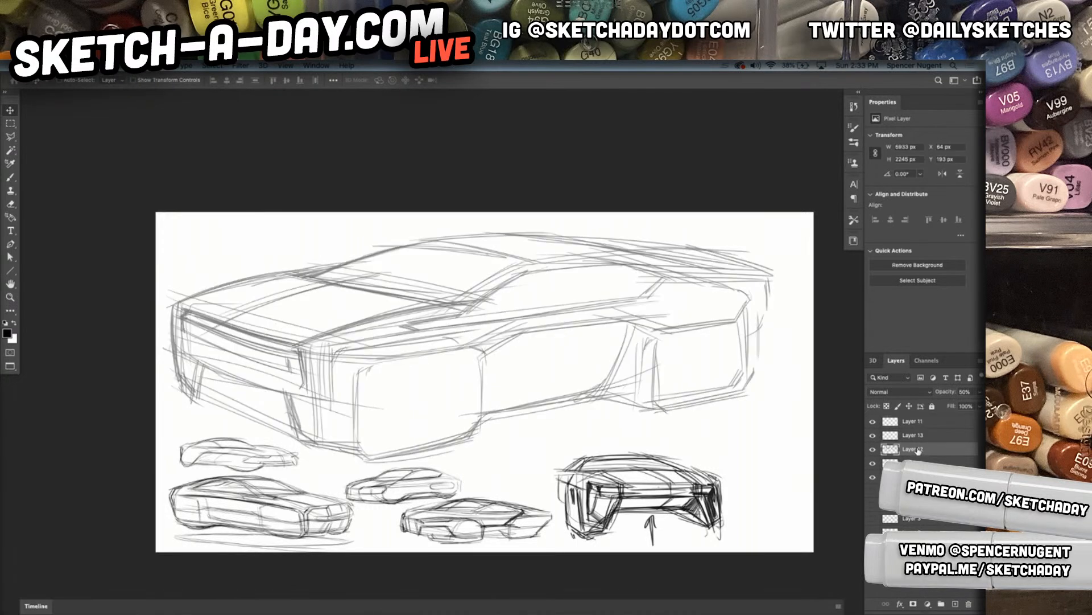
key(4)
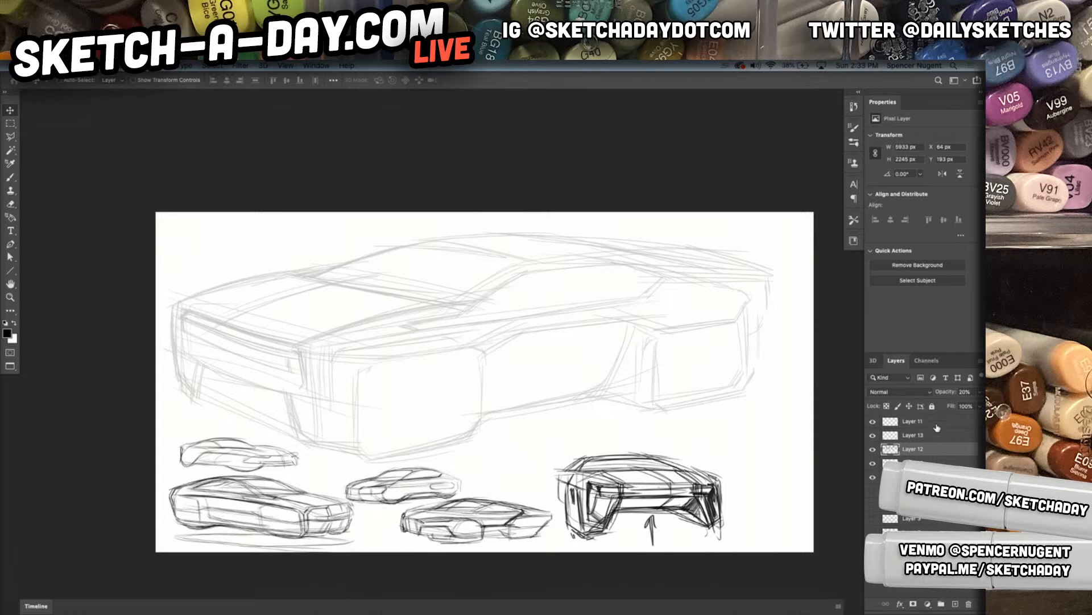
click(936, 437)
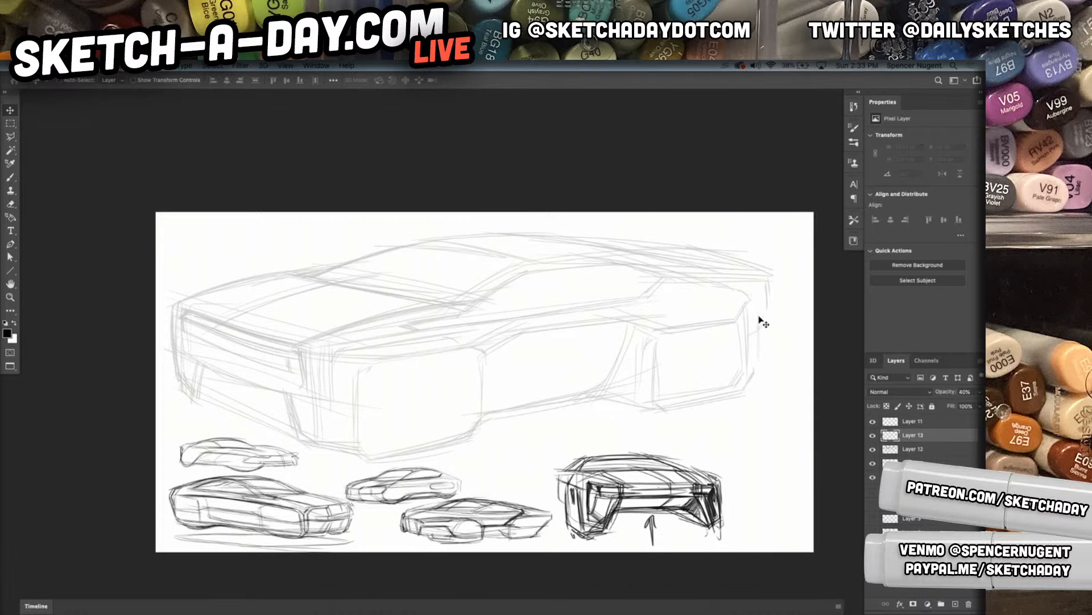
Retrace the front wheel block's leading edge and its lower edge back toward the sill with the Brush on Layer 13
key(b)
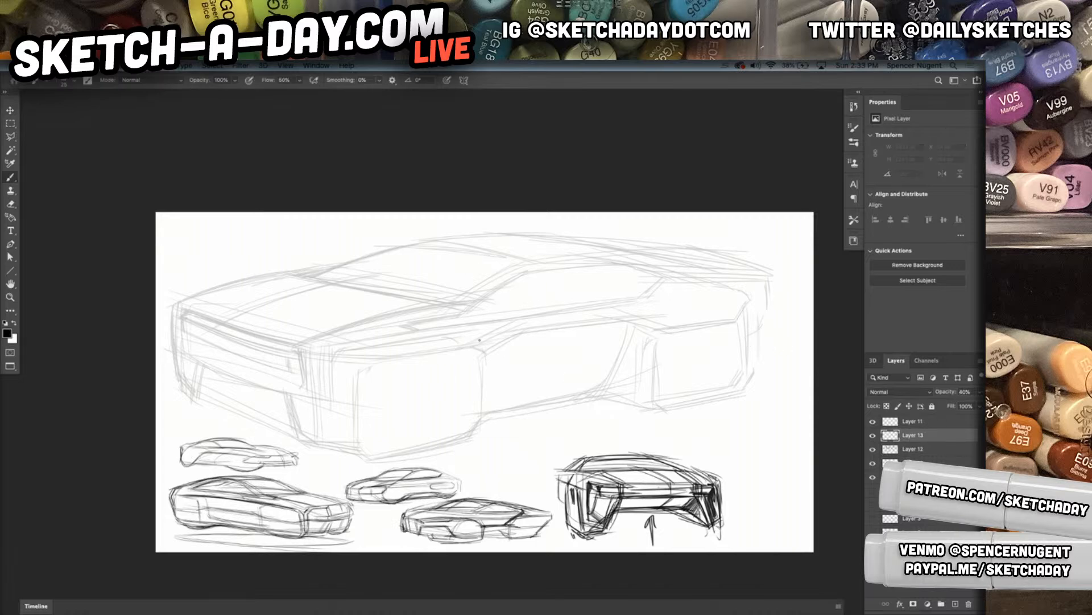
drag(236, 375, 264, 413)
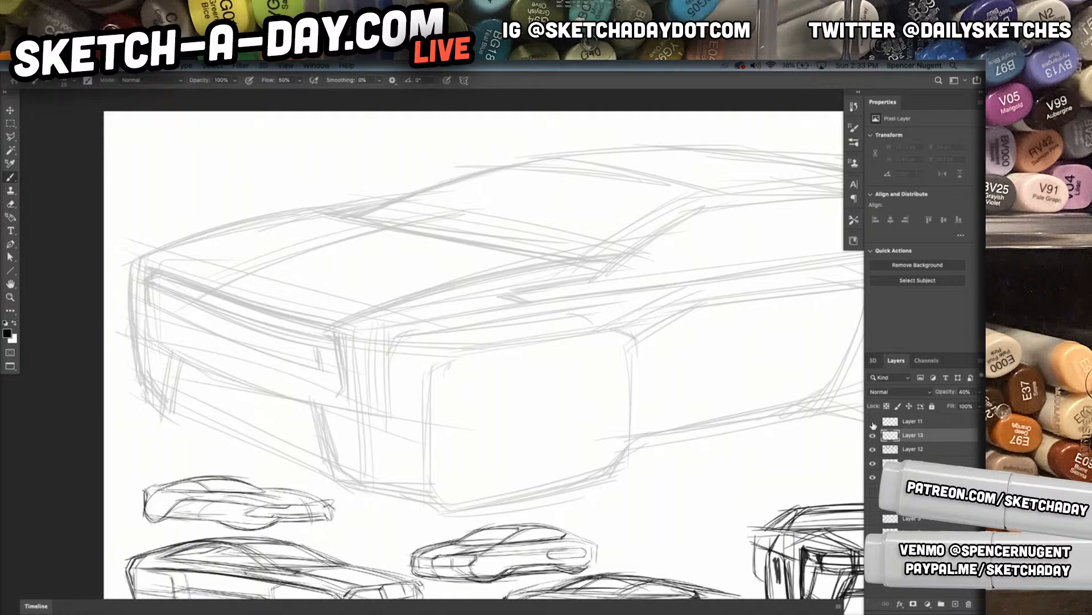
drag(490, 431, 409, 436)
drag(577, 440, 532, 419)
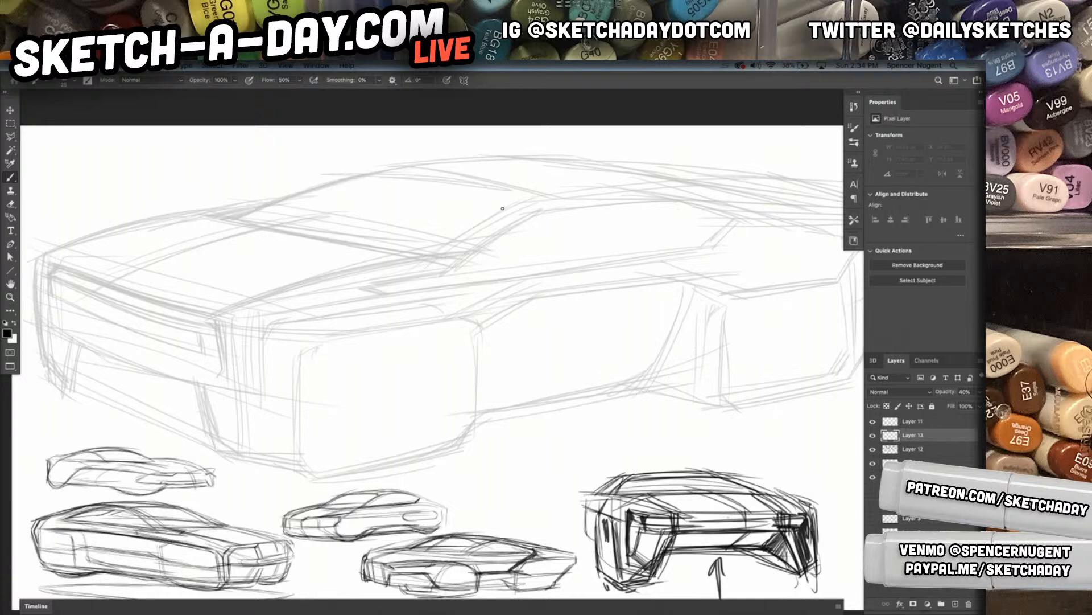
mouse_move(322, 354)
mouse_down()
mouse_move(311, 445)
mouse_move(311, 435)
mouse_move(320, 480)
mouse_up()
mouse_move(297, 369)
mouse_down()
mouse_move(296, 474)
mouse_move(354, 484)
mouse_move(307, 477)
mouse_move(337, 478)
mouse_up()
key(super+z)
click(873, 436)
click(873, 436)
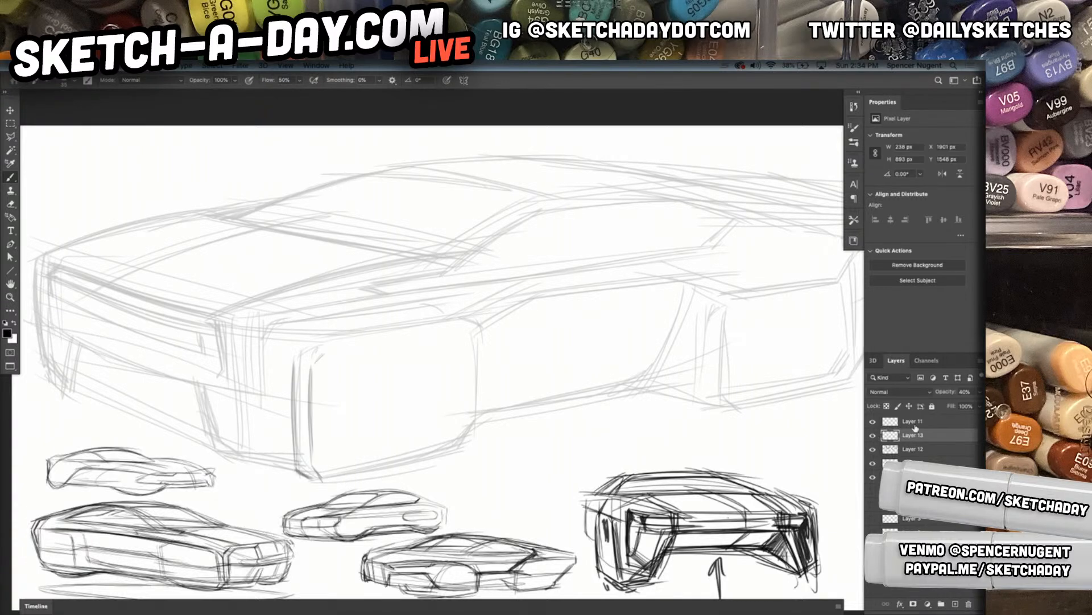
drag(296, 477, 492, 437)
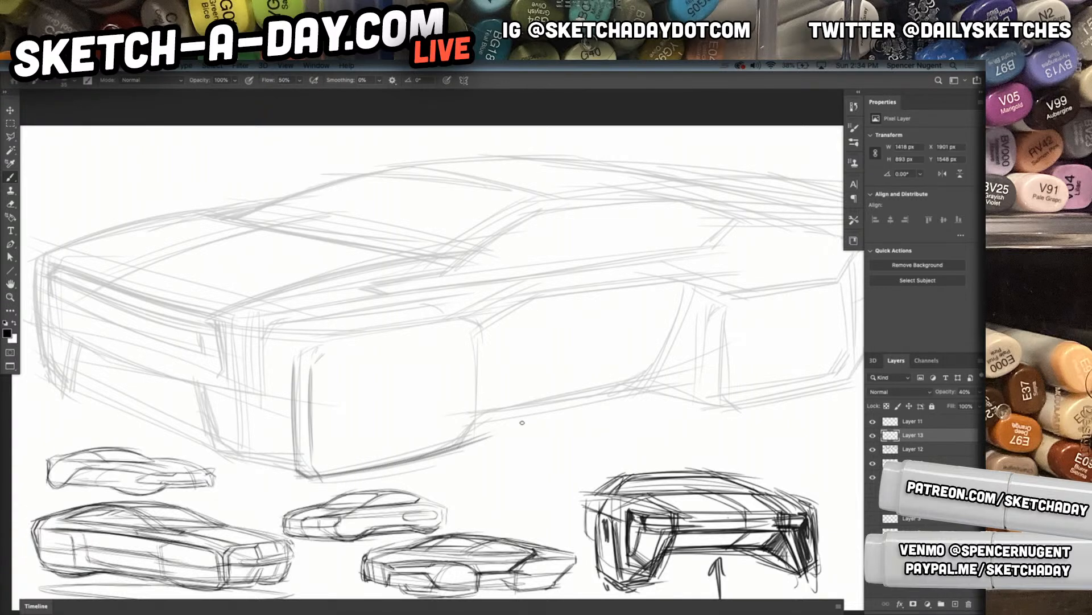
mouse_move(333, 474)
mouse_down()
mouse_move(483, 440)
mouse_move(482, 423)
mouse_move(520, 414)
mouse_up()
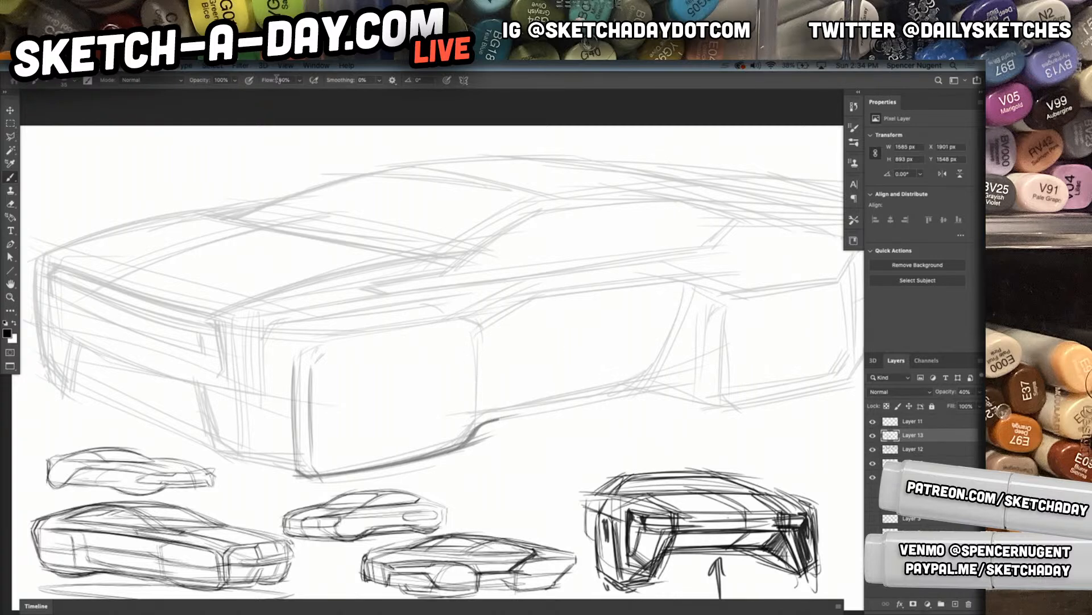
Set the Brush flow to 100%, undo the last brush strokes, and raise Layer 13's opacity to 100%
drag(269, 80, 316, 81)
drag(478, 347, 472, 412)
key(super+z)
key(super+z)
key(super+z)
key(super+z)
key(super+z)
drag(949, 393, 986, 393)
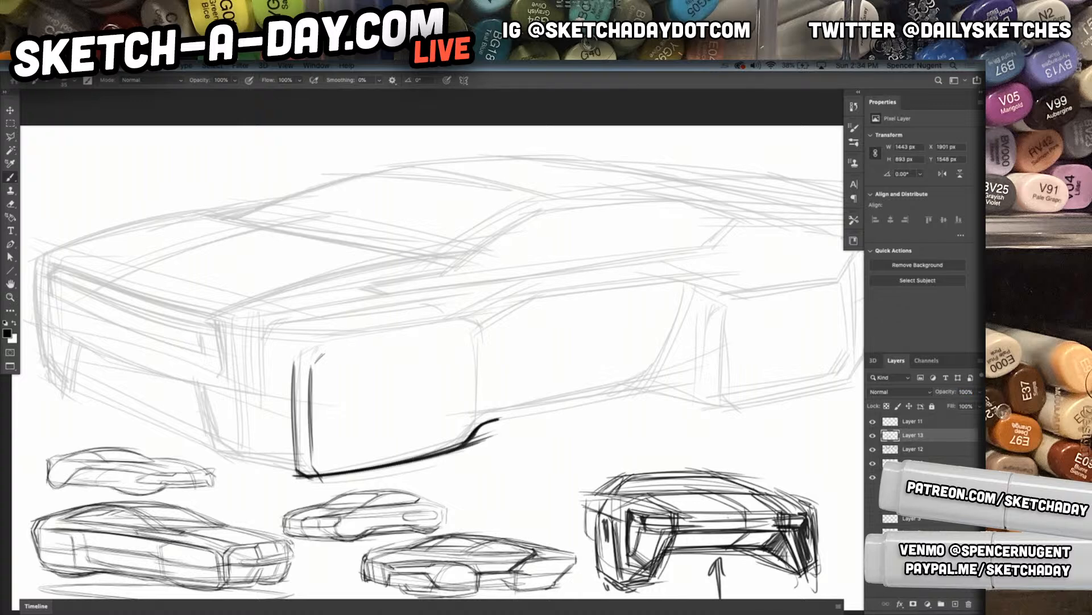
Set the Brush flow to 43% and retrace the front wheel block's rear edge and upper edge
mouse_move(482, 333)
mouse_down()
mouse_move(479, 430)
mouse_move(471, 391)
mouse_move(459, 442)
mouse_up()
drag(298, 81, 273, 98)
drag(462, 327, 475, 326)
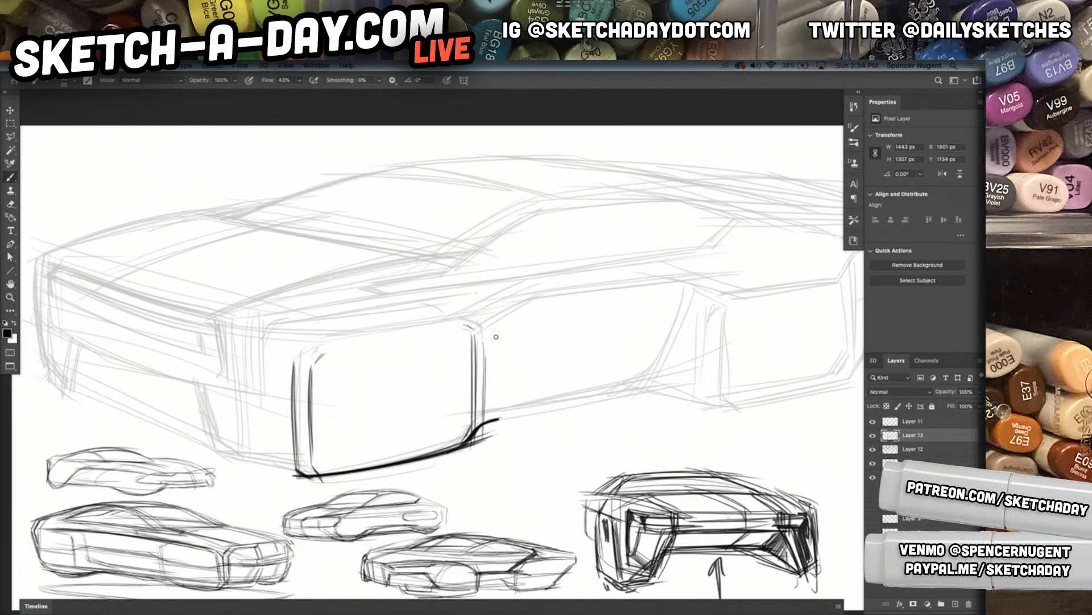
drag(392, 423, 490, 443)
mouse_move(367, 433)
mouse_down()
mouse_move(371, 444)
mouse_move(381, 435)
mouse_up()
mouse_move(411, 319)
mouse_down()
mouse_move(656, 287)
mouse_move(581, 293)
mouse_up()
Draw the crease from the near front corner to the wheel block and the corner panel's vertical edge
drag(222, 288, 381, 351)
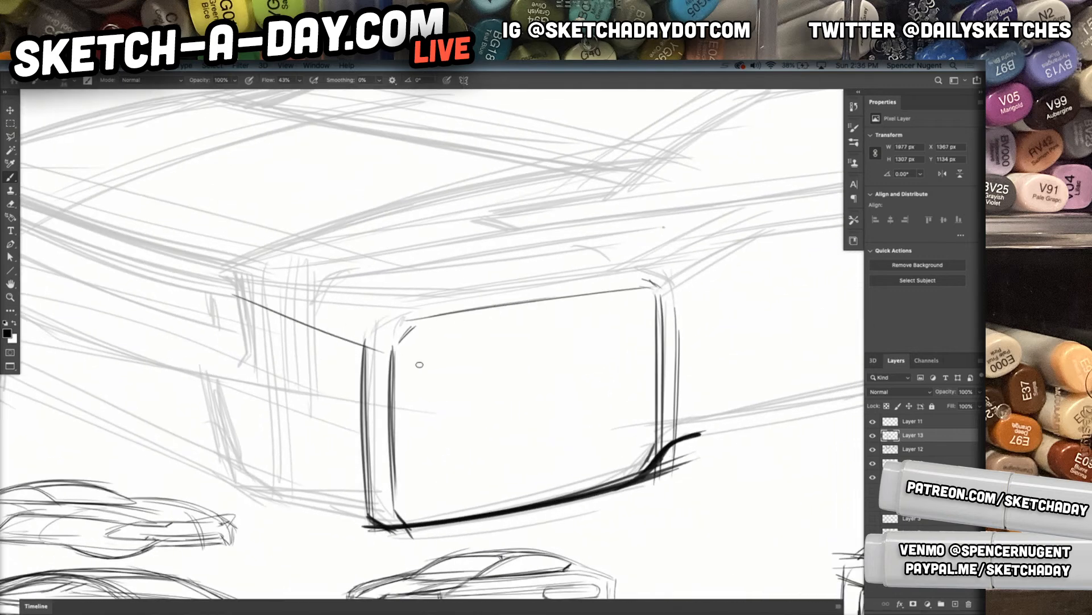
mouse_move(228, 288)
mouse_down()
mouse_move(369, 340)
mouse_move(359, 350)
mouse_move(363, 455)
mouse_up()
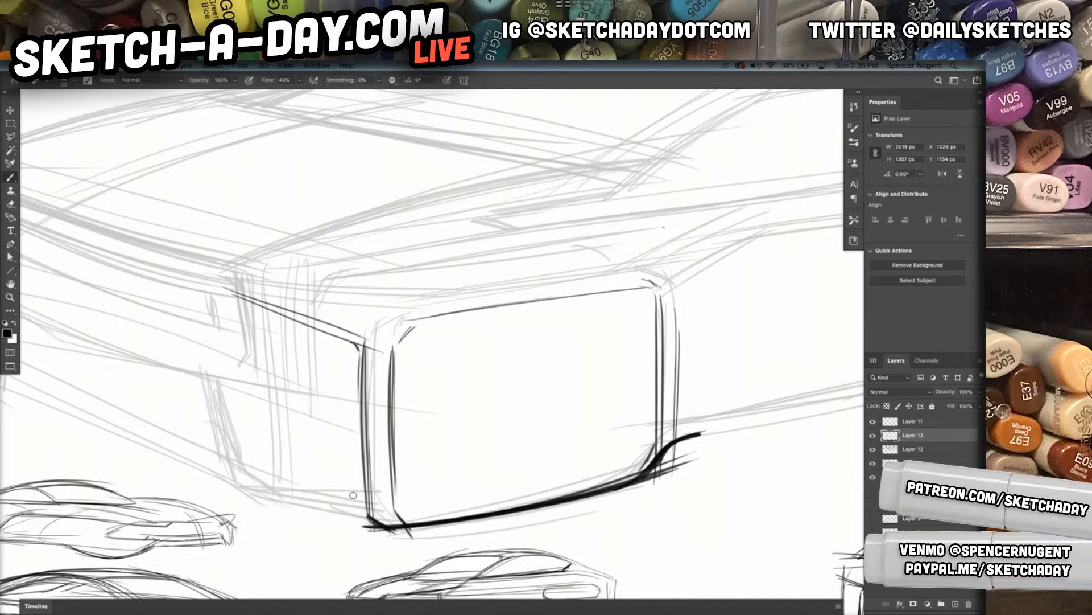
mouse_move(345, 349)
mouse_down()
mouse_move(352, 520)
mouse_move(345, 510)
mouse_up()
Darken the lower edge of the near front corner and trace its slanted inner edge beside the bumper opening
drag(216, 488, 350, 514)
drag(219, 509, 370, 530)
drag(225, 503, 369, 530)
drag(220, 490, 188, 411)
drag(176, 371, 227, 493)
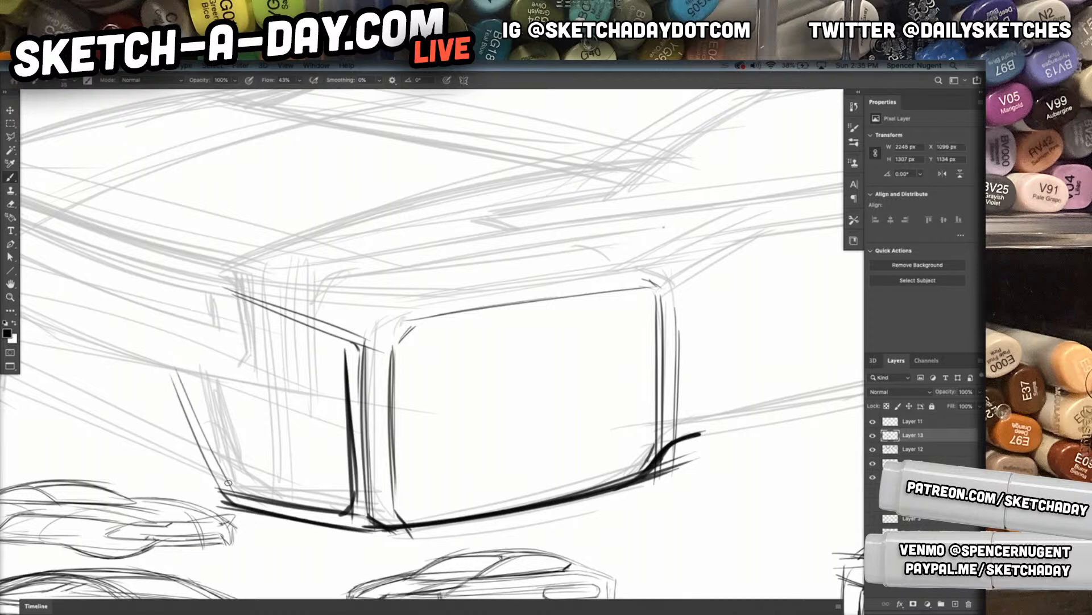
drag(172, 369, 232, 489)
Trace the far front corner down to its pointed foot and darken the front bumper's lower edge
mouse_move(212, 478)
mouse_down()
mouse_move(384, 432)
mouse_move(389, 446)
mouse_up()
mouse_move(585, 414)
mouse_down()
mouse_move(541, 416)
mouse_move(553, 406)
mouse_up()
mouse_move(342, 328)
mouse_down()
mouse_move(346, 402)
mouse_move(343, 385)
mouse_move(365, 409)
mouse_move(371, 377)
mouse_up()
drag(368, 380, 427, 397)
drag(352, 361, 471, 407)
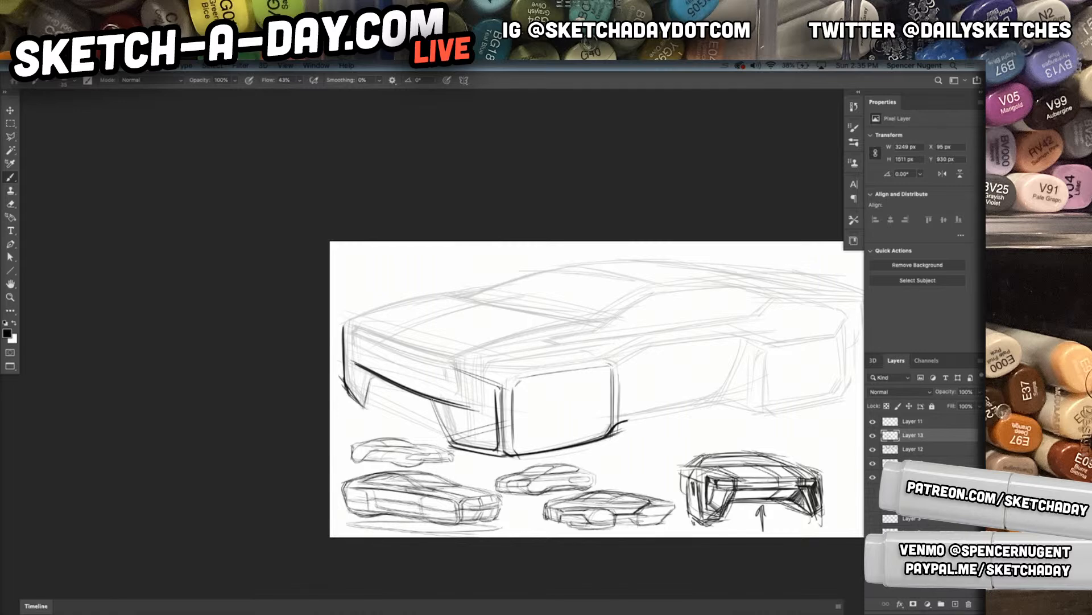
Retrace the near hood edge back into the windshield pillar, and the side window's lower edge with its rear upturn
drag(495, 407, 303, 383)
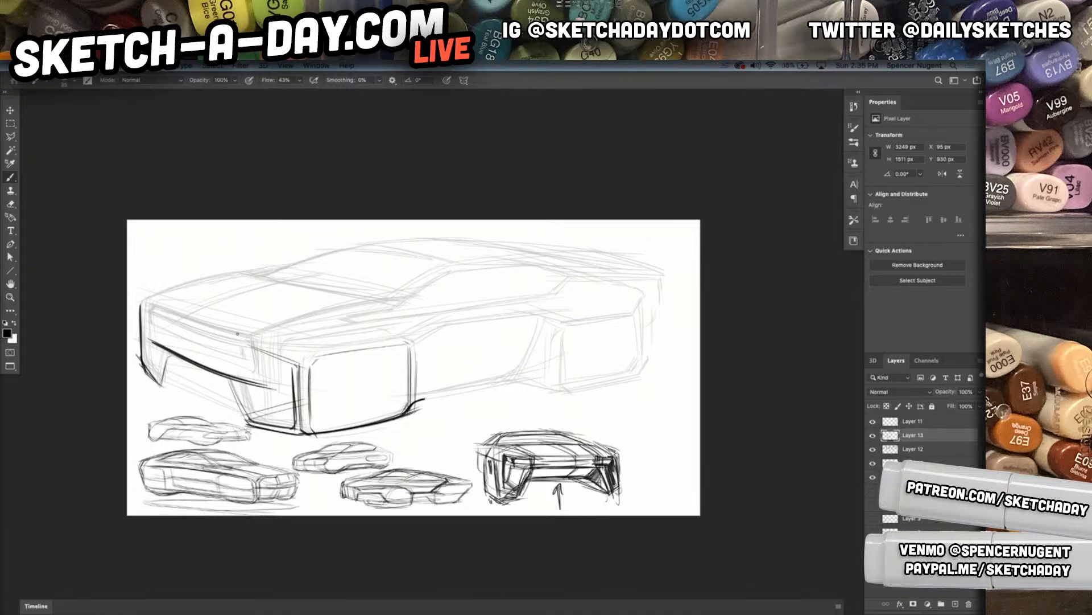
drag(236, 331, 324, 314)
drag(260, 330, 409, 300)
mouse_move(312, 316)
mouse_down()
mouse_move(387, 302)
mouse_move(442, 268)
mouse_up()
mouse_move(393, 291)
mouse_down()
mouse_move(455, 260)
mouse_move(447, 268)
mouse_move(461, 268)
mouse_up()
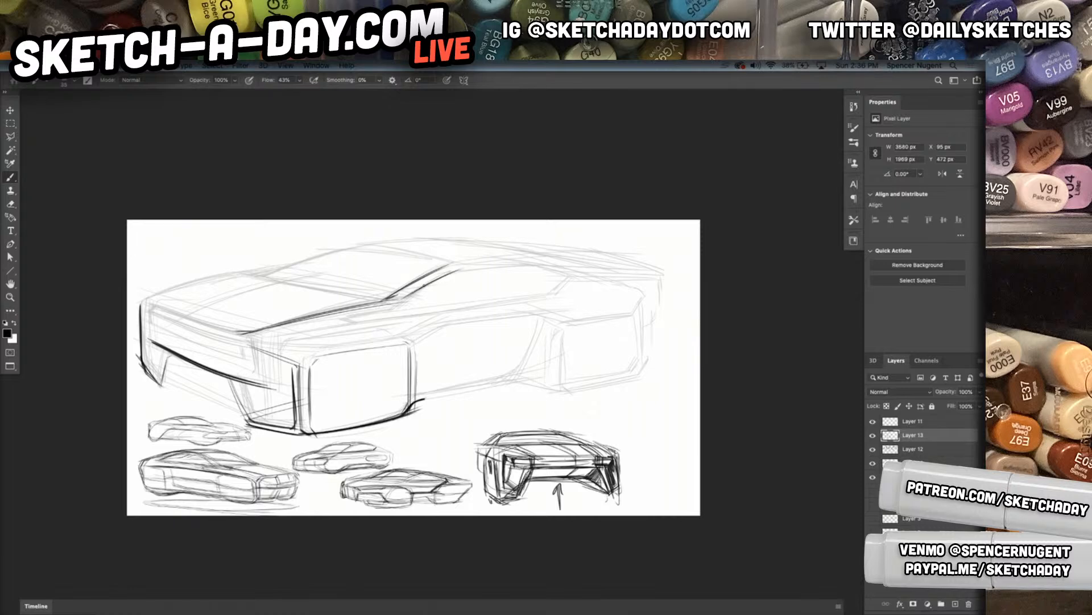
mouse_move(401, 298)
mouse_down()
mouse_move(351, 320)
mouse_move(556, 294)
mouse_up()
mouse_move(341, 316)
mouse_down()
mouse_move(561, 294)
mouse_move(568, 281)
mouse_up()
Retrace the hood's far edge with layered strokes and add the crease running along the hood surface
drag(349, 284, 397, 341)
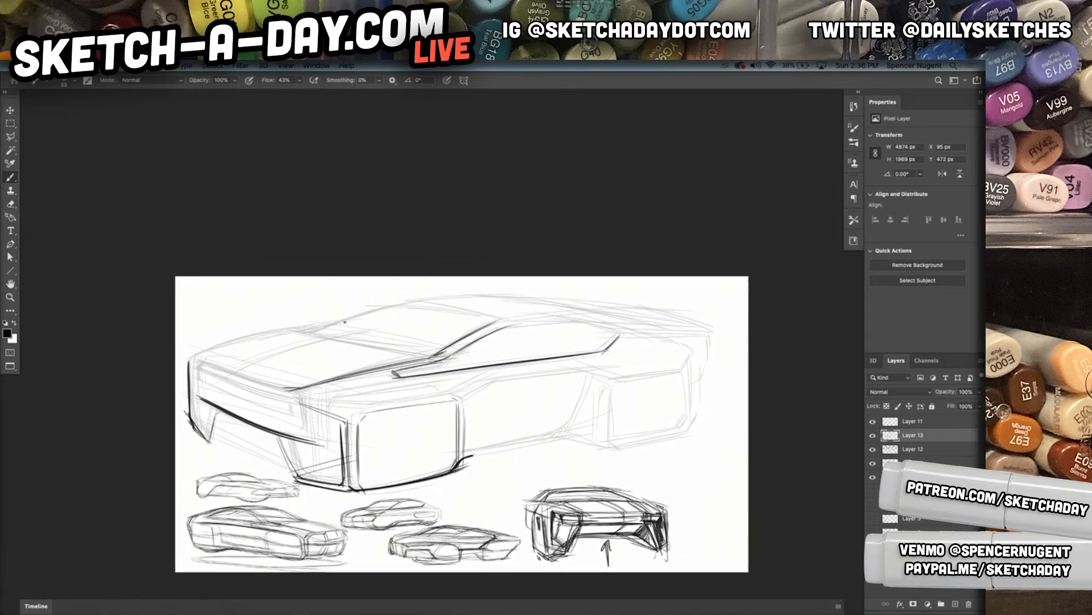
drag(201, 355, 306, 328)
drag(200, 354, 321, 324)
drag(225, 367, 336, 336)
mouse_move(259, 354)
mouse_down()
mouse_move(340, 335)
mouse_move(338, 322)
mouse_move(433, 487)
mouse_move(631, 336)
mouse_move(520, 257)
mouse_up()
Rotate the view and retrace the hood's leading edge and the grille lines across the nose
key(r)
drag(623, 157, 498, 302)
key(b)
mouse_move(572, 276)
mouse_down()
mouse_move(481, 319)
mouse_move(562, 276)
mouse_up()
mouse_move(475, 324)
mouse_down()
mouse_move(576, 272)
mouse_move(554, 268)
mouse_up()
mouse_move(447, 303)
mouse_down()
mouse_move(544, 251)
mouse_move(495, 275)
mouse_up()
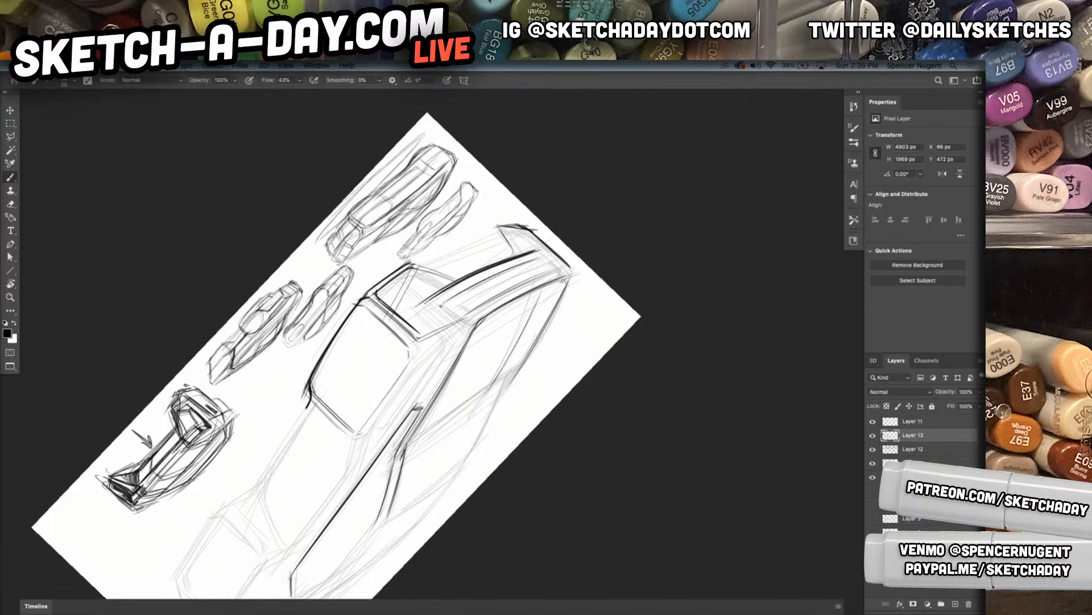
mouse_move(444, 303)
mouse_down()
mouse_move(422, 321)
mouse_move(447, 327)
mouse_move(561, 267)
mouse_up()
drag(434, 408, 505, 326)
Draw the diagonal rising from the front wheel block's upper rear corner and thicken the dark gap along its rear edge
key(r)
drag(478, 440, 441, 421)
key(b)
drag(446, 363, 482, 308)
drag(406, 350, 415, 346)
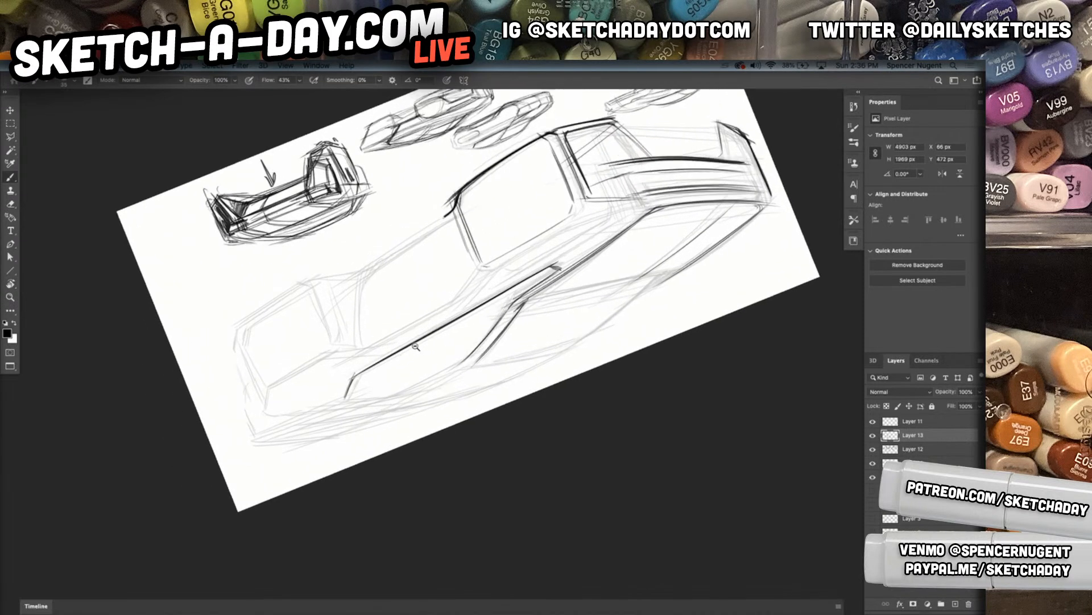
click(416, 346)
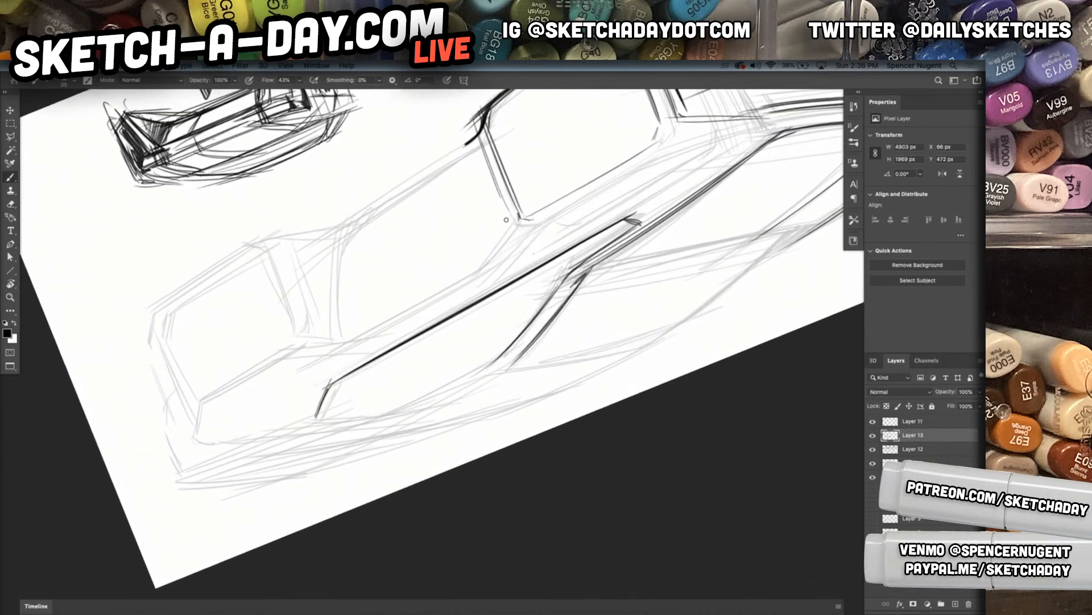
drag(516, 223, 464, 281)
drag(486, 143, 514, 211)
drag(485, 138, 507, 199)
mouse_move(490, 158)
mouse_down()
mouse_move(515, 215)
mouse_move(503, 193)
mouse_up()
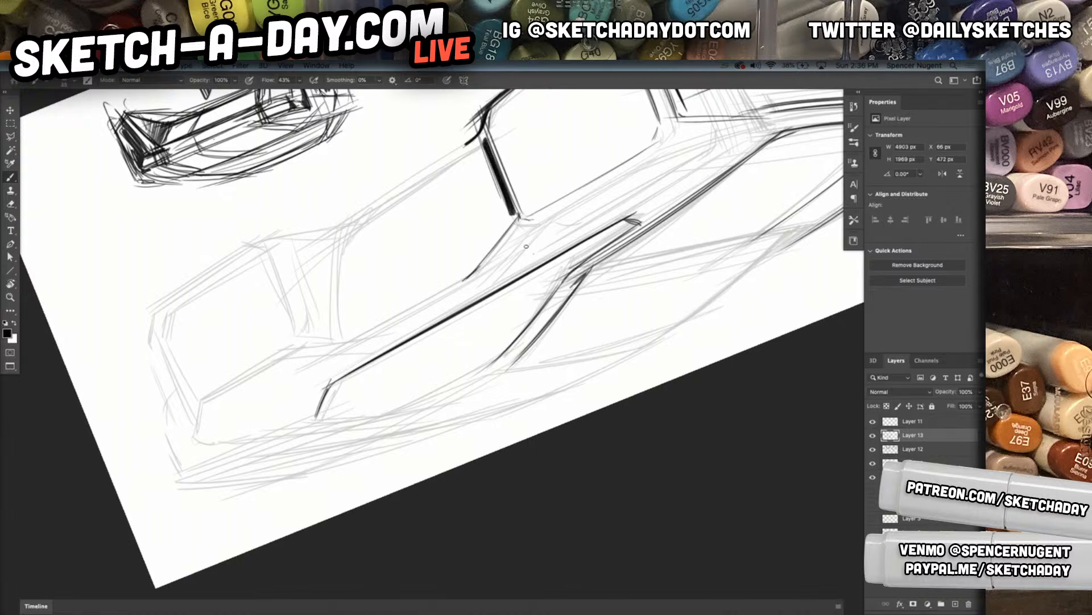
Draw the gap line ahead of the rear wheel block and darken the sill between the two wheel blocks
mouse_move(282, 256)
mouse_down()
mouse_move(314, 339)
mouse_move(324, 335)
mouse_up()
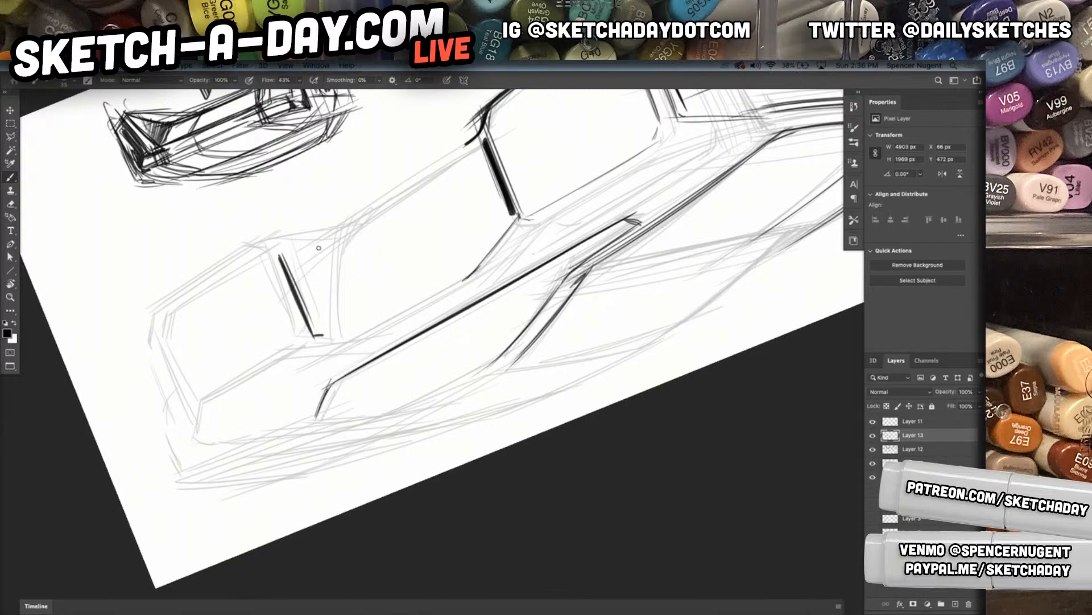
drag(279, 255, 336, 251)
drag(291, 269, 481, 143)
mouse_move(308, 251)
mouse_down()
mouse_move(466, 144)
mouse_move(467, 132)
mouse_move(411, 173)
mouse_up()
drag(462, 142, 351, 214)
mouse_move(399, 182)
mouse_down()
mouse_move(300, 250)
mouse_move(320, 240)
mouse_up()
Outline the rear wheel block along its front, upper, rear and lower edges
mouse_move(248, 245)
mouse_down()
mouse_move(305, 245)
mouse_move(260, 252)
mouse_move(290, 333)
mouse_move(317, 345)
mouse_move(188, 398)
mouse_move(208, 397)
mouse_up()
drag(283, 352, 196, 398)
mouse_move(153, 327)
mouse_down()
mouse_move(184, 397)
mouse_move(195, 398)
mouse_up()
mouse_move(155, 328)
mouse_down()
mouse_move(172, 297)
mouse_move(259, 243)
mouse_up()
mouse_move(159, 303)
mouse_down()
mouse_move(252, 239)
mouse_move(282, 241)
mouse_up()
Trace the car's rear corner down to the wheel block and add the shoulder line above the block
drag(149, 308, 142, 379)
mouse_move(152, 328)
mouse_down()
mouse_move(149, 389)
mouse_move(183, 459)
mouse_up()
mouse_move(145, 361)
mouse_down()
mouse_move(175, 450)
mouse_move(200, 454)
mouse_up()
mouse_move(181, 382)
mouse_down()
mouse_move(171, 436)
mouse_move(178, 457)
mouse_move(187, 446)
mouse_move(164, 462)
mouse_move(333, 383)
mouse_up()
Reset the view rotation and try long perspective guide strokes along the wheel blocks' upper and lower edges
key(r)
mouse_move(225, 437)
mouse_down()
mouse_move(557, 364)
mouse_move(571, 327)
mouse_up()
key(Escape)
drag(657, 404, 707, 332)
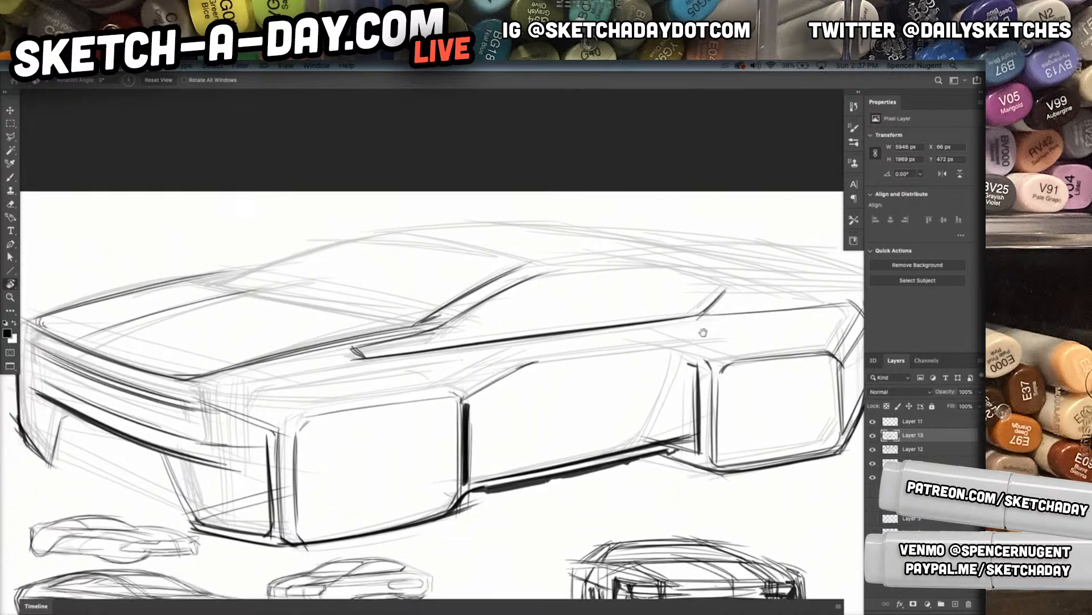
alt+click(689, 392)
key(b)
drag(575, 384, 556, 432)
drag(419, 444, 797, 391)
drag(478, 518, 844, 441)
drag(520, 509, 865, 429)
drag(704, 474, 807, 448)
drag(705, 473, 804, 447)
key(super+z)
key(super+z)
key(super+z)
key(super+z)
key(super+z)
key(super+z)
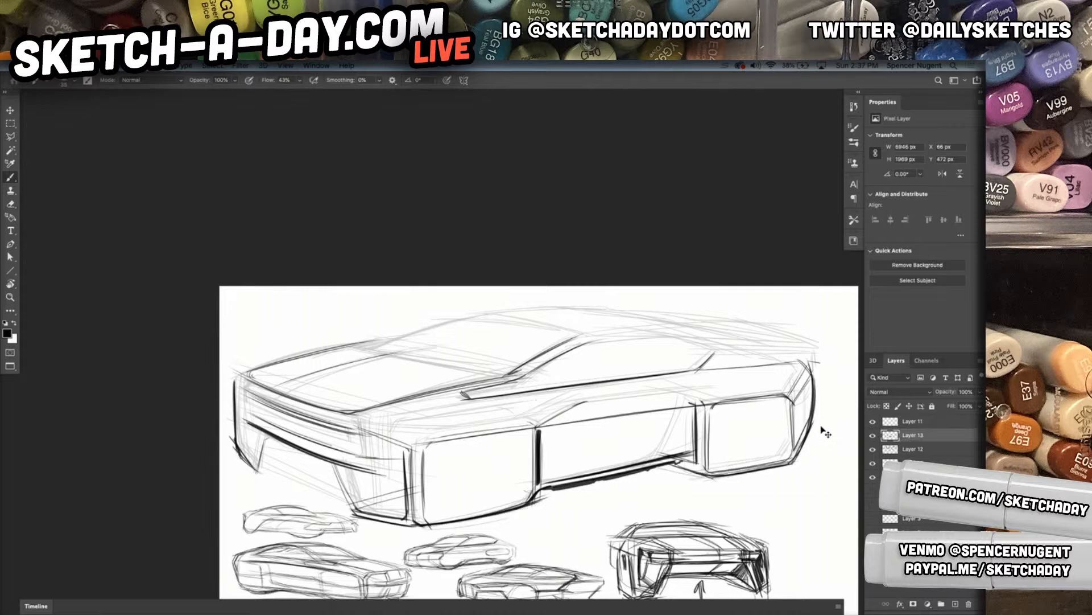
Lasso the rear wheel block and warp its two outer corners slightly upward and outward
key(l)
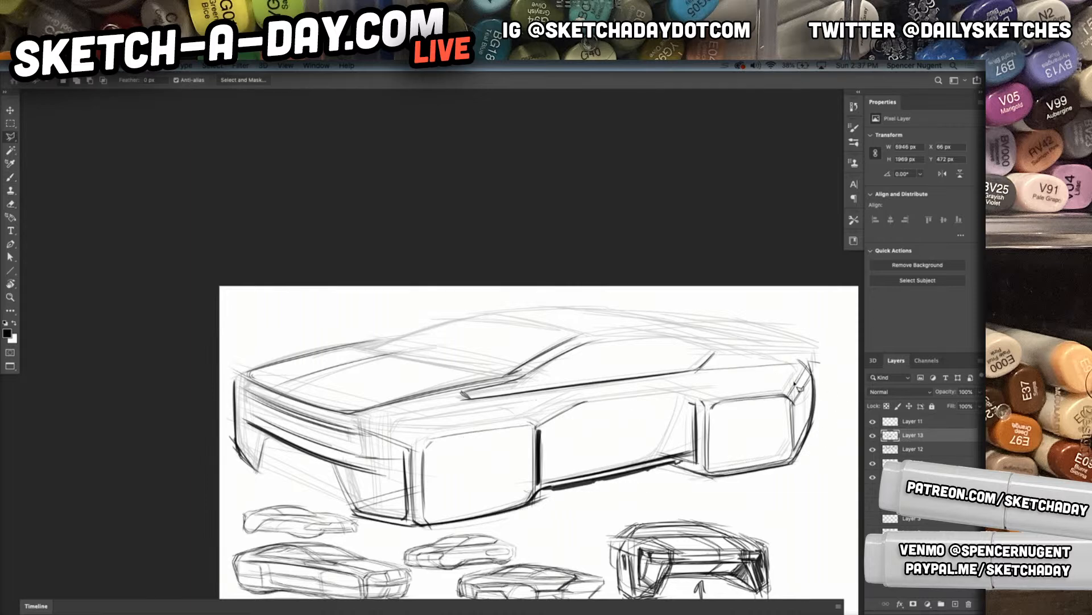
mouse_move(820, 365)
mouse_down()
mouse_move(808, 355)
mouse_move(796, 375)
mouse_move(703, 400)
mouse_move(707, 500)
mouse_move(821, 467)
mouse_move(823, 380)
mouse_up()
key(ctrl+t)
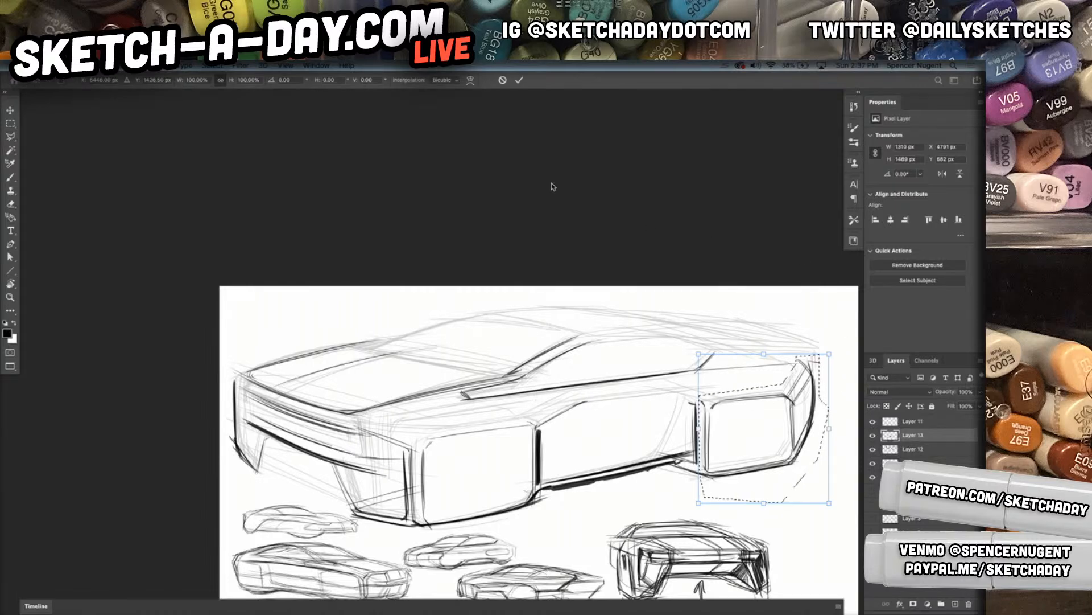
click(470, 80)
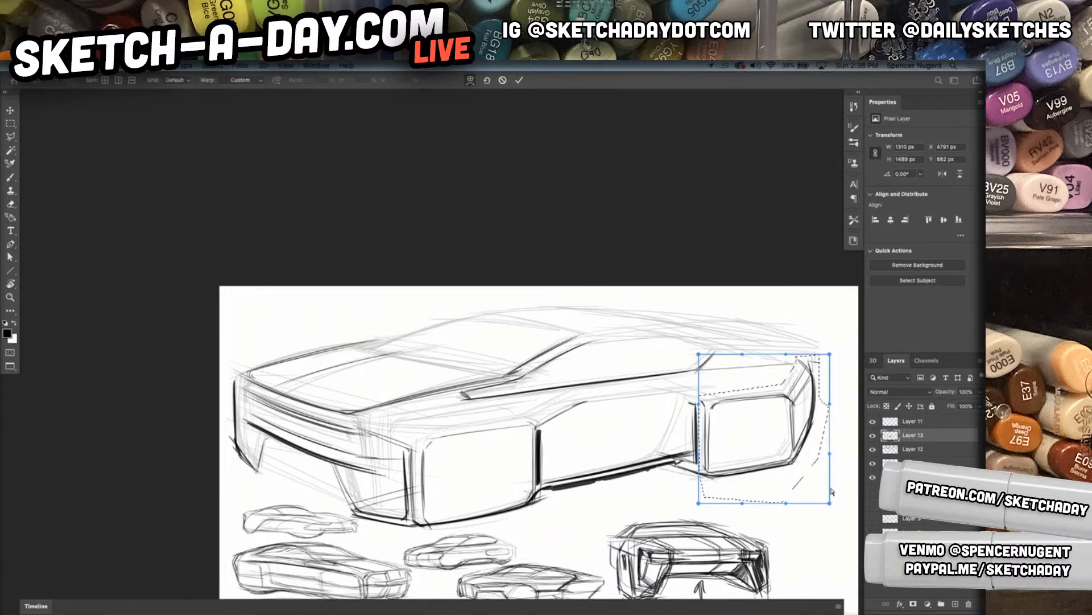
drag(831, 505, 835, 471)
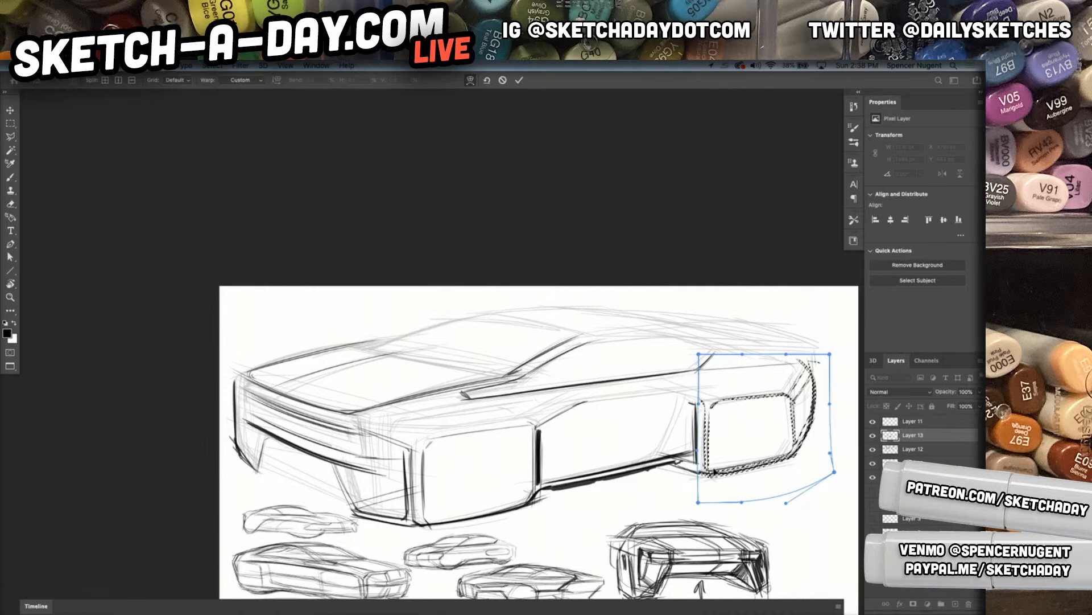
mouse_move(830, 354)
mouse_down()
mouse_move(892, 320)
mouse_move(819, 352)
mouse_up()
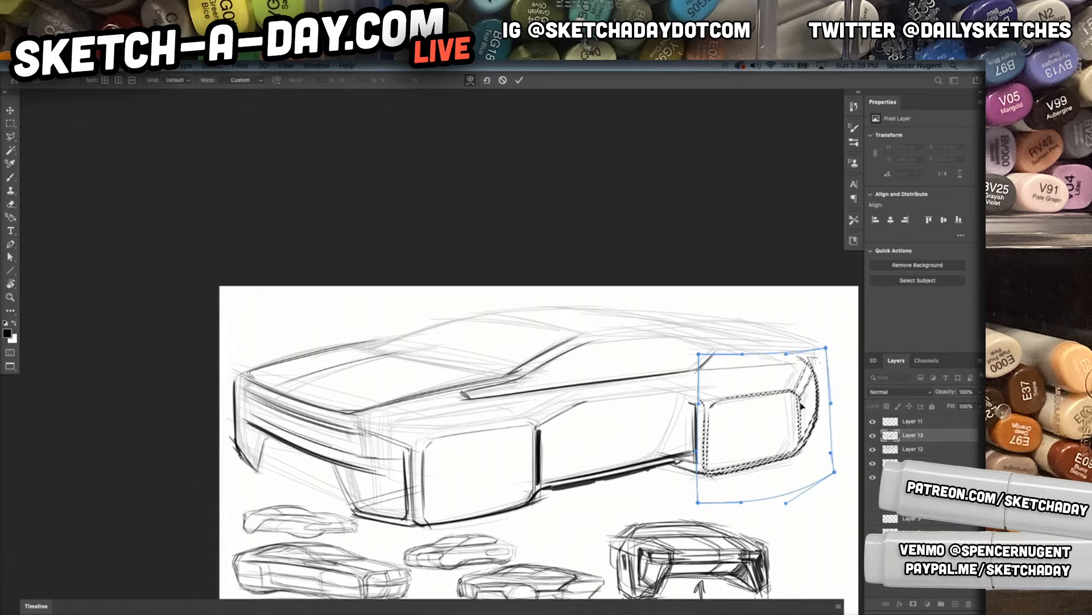
key(Return)
key(super+d)
Flip the whole canvas horizontally to check the car's perspective
key(b)
drag(772, 462, 762, 489)
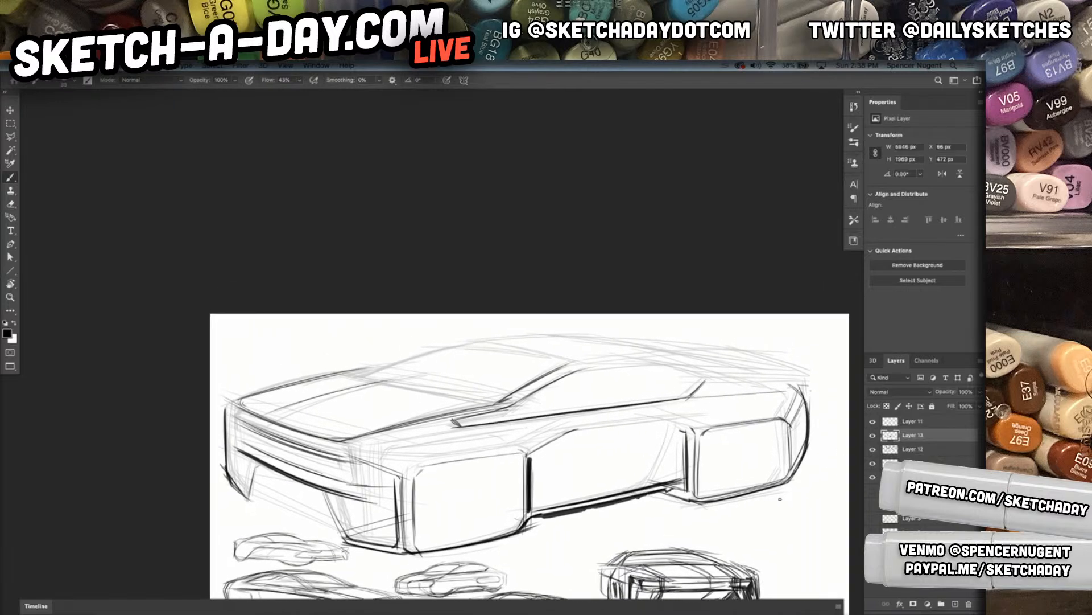
click(101, 65)
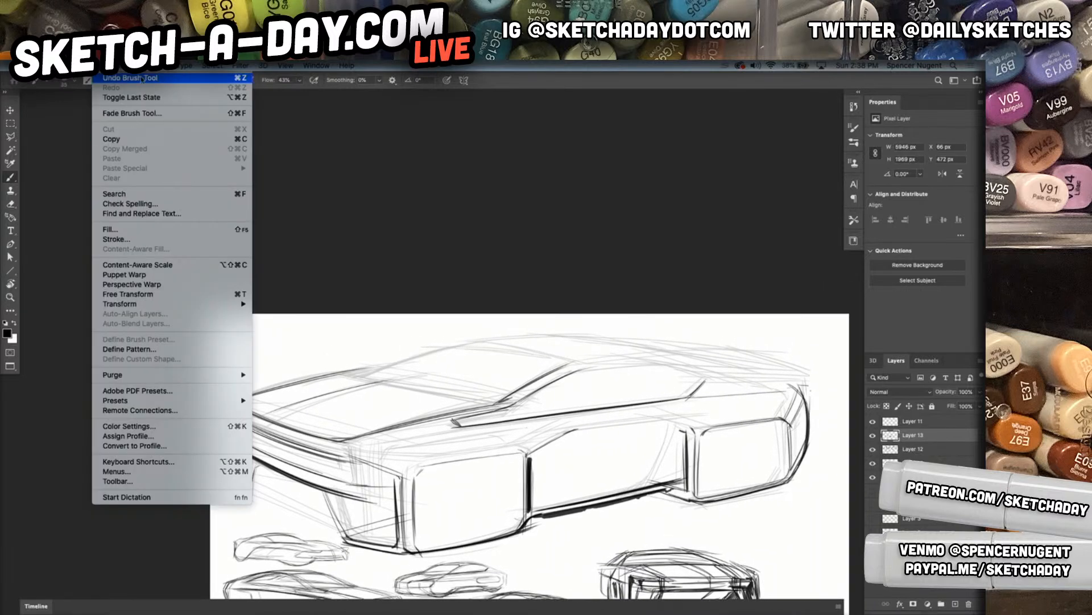
mouse_move(102, 65)
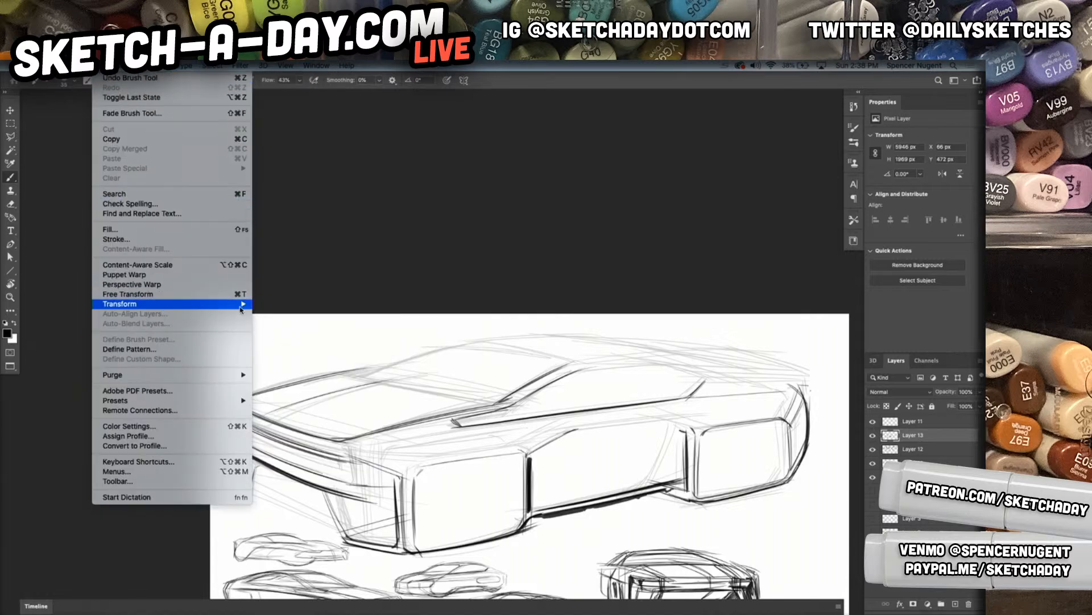
mouse_move(242, 305)
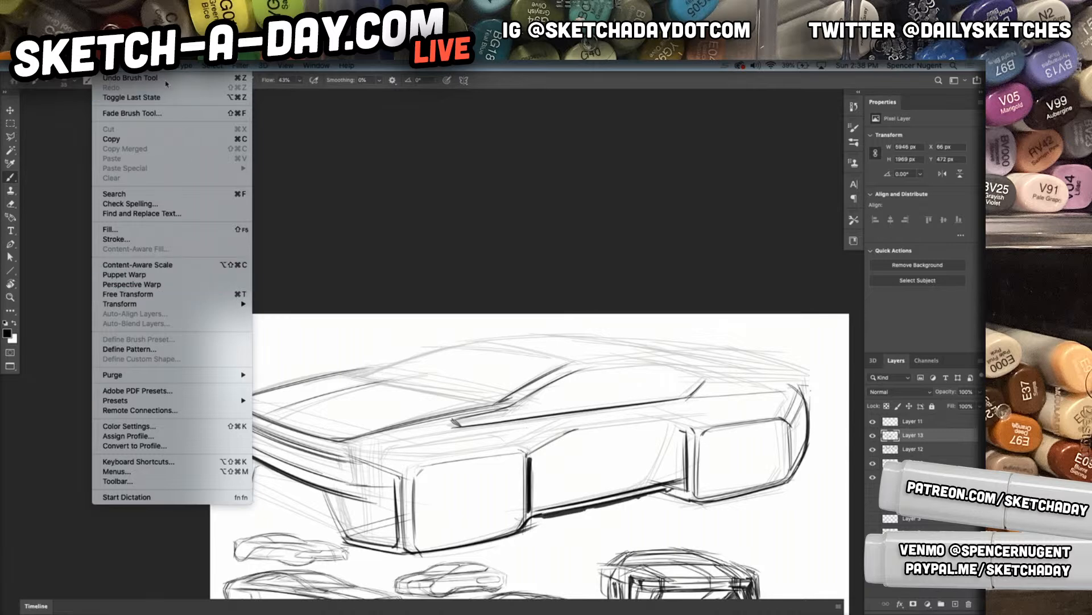
mouse_move(160, 65)
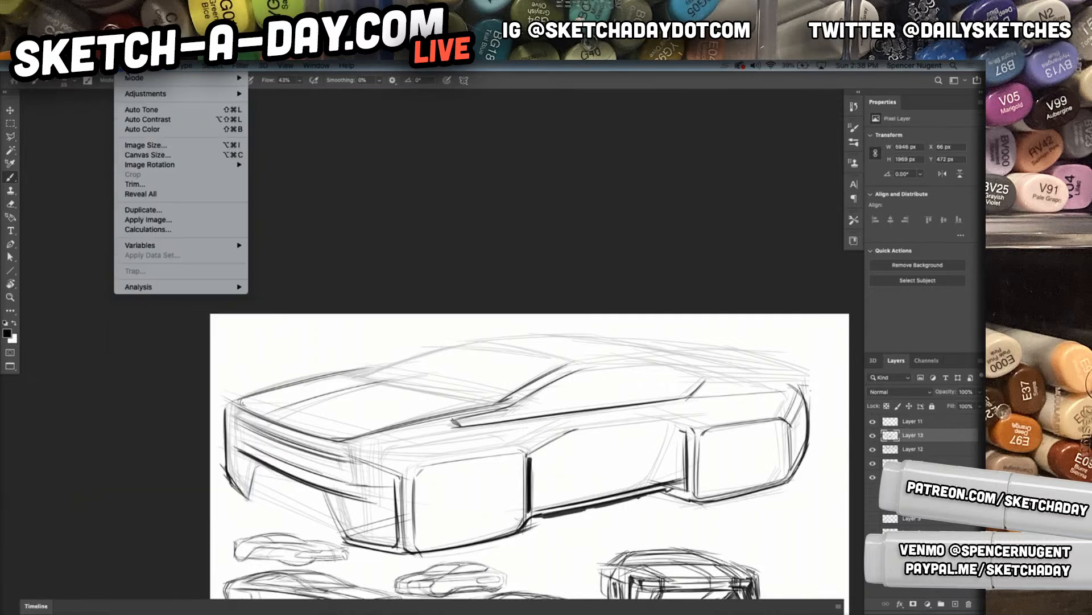
mouse_move(165, 166)
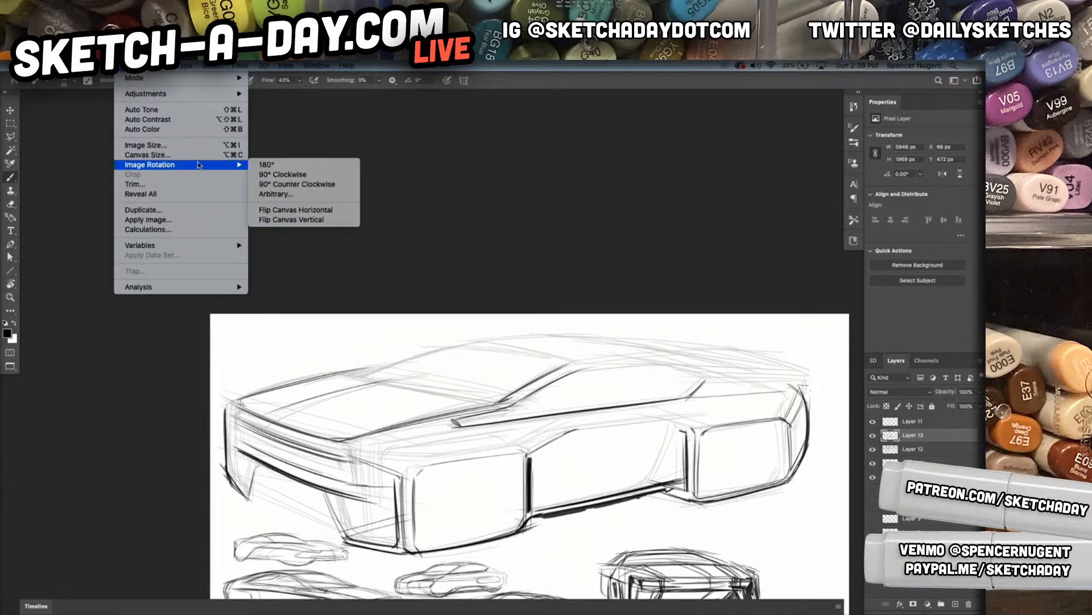
click(317, 210)
Rotate the view and draw the roofline from the tail over the cabin with several long overlapping strokes
mouse_move(681, 481)
mouse_down()
mouse_move(680, 387)
mouse_move(616, 373)
mouse_up()
drag(645, 437, 690, 424)
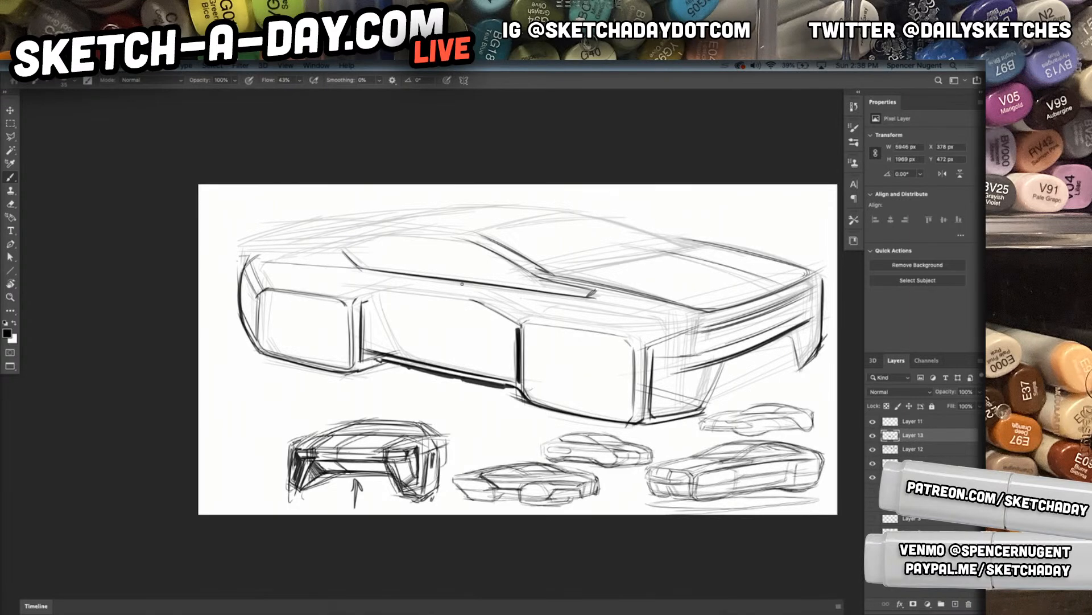
scroll(358, 313, up, 3)
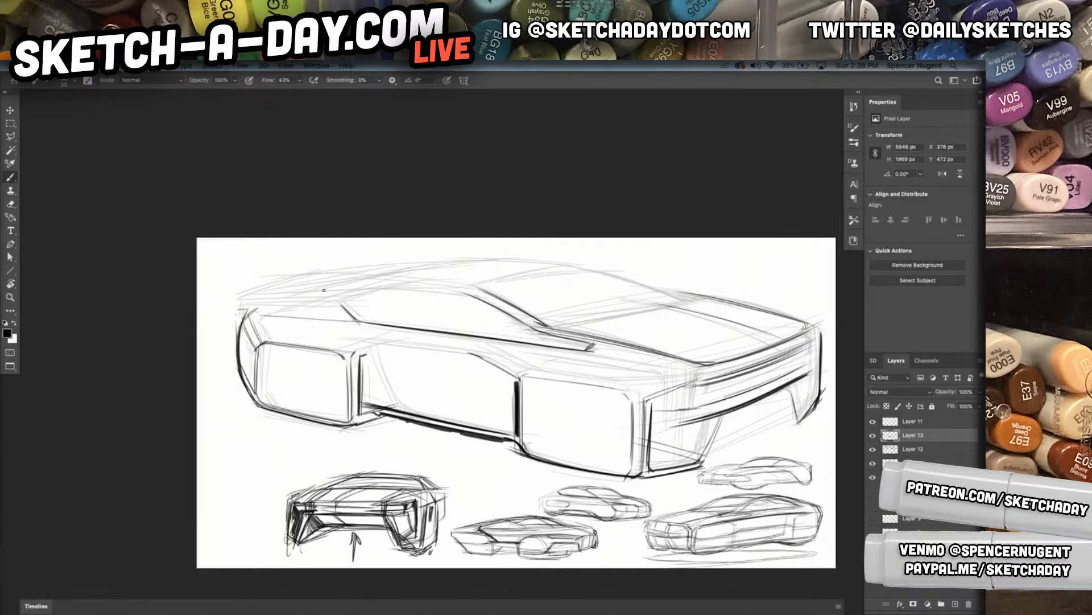
drag(328, 329, 313, 292)
key(r)
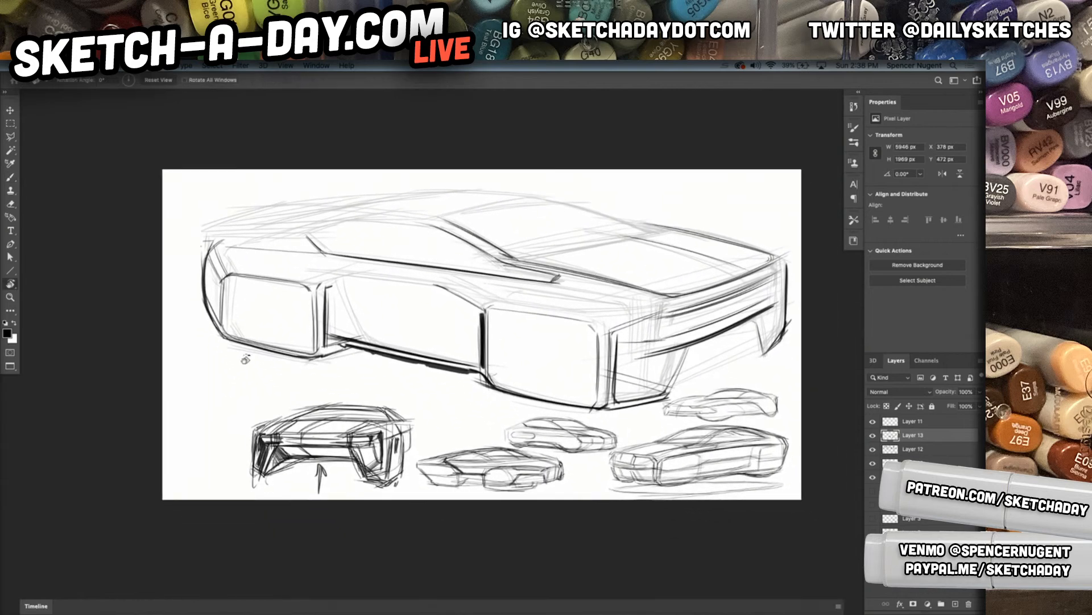
mouse_move(231, 374)
mouse_down()
mouse_move(249, 434)
mouse_move(266, 412)
mouse_up()
key(b)
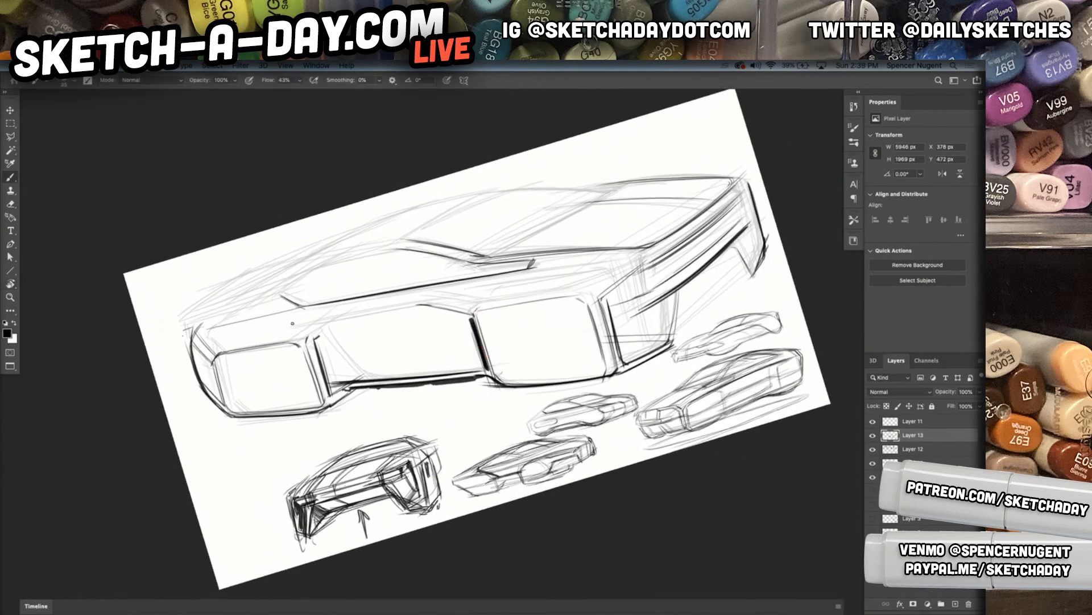
mouse_move(177, 321)
mouse_down()
mouse_move(381, 236)
mouse_move(221, 300)
mouse_move(316, 261)
mouse_move(255, 280)
mouse_move(386, 243)
mouse_up()
drag(176, 319, 402, 242)
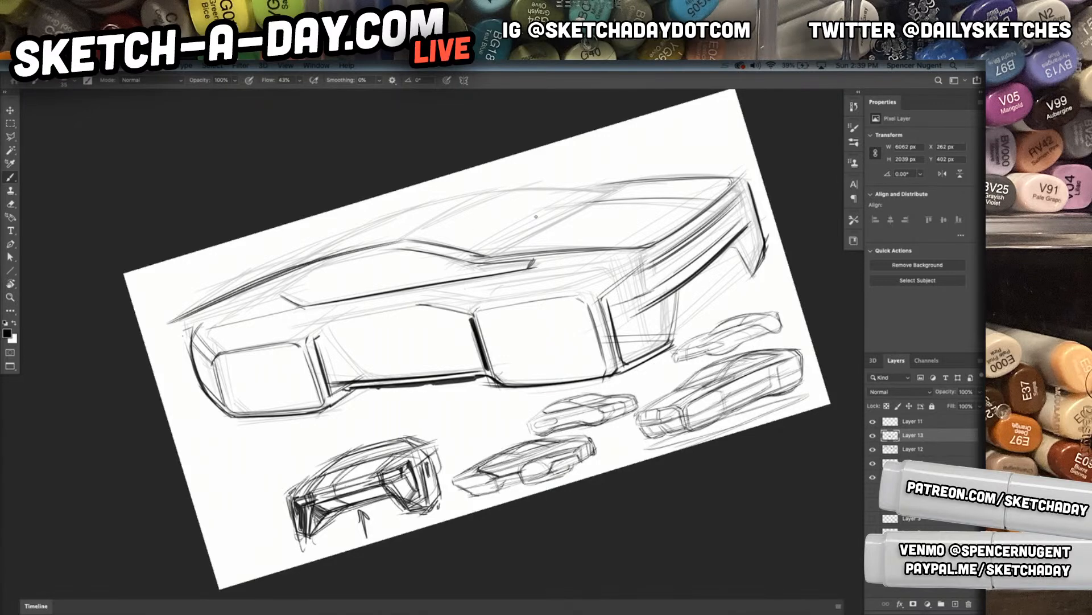
mouse_move(171, 320)
mouse_down()
mouse_move(364, 228)
mouse_move(509, 186)
mouse_up()
drag(278, 263, 474, 189)
drag(252, 280, 458, 207)
drag(302, 249, 478, 201)
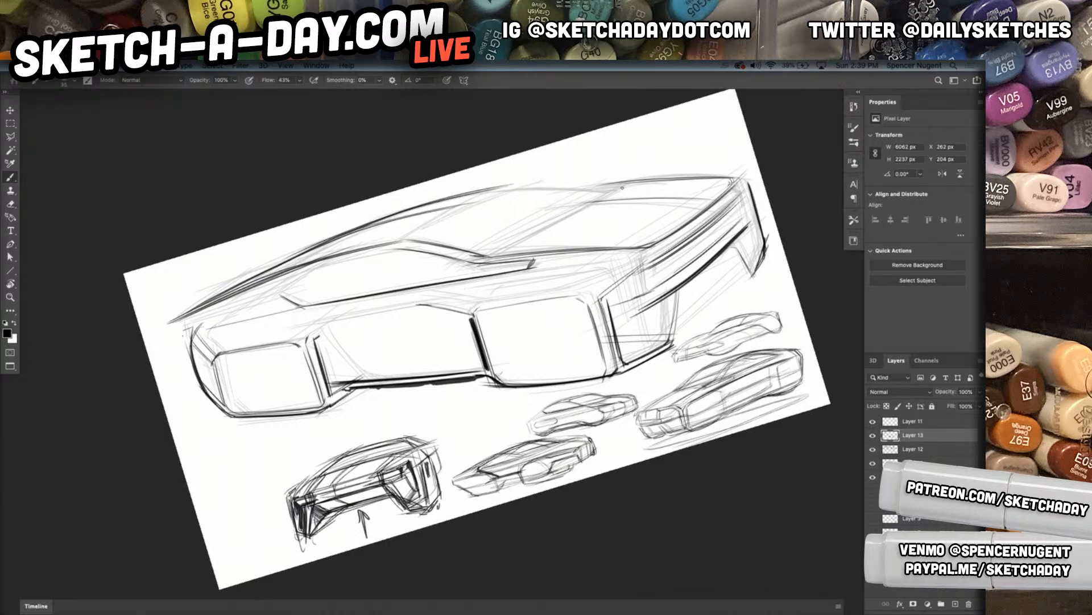
Draw the windshield's top edge and its far side edge, undoing the stray strokes
drag(414, 236, 498, 192)
mouse_move(415, 234)
mouse_down()
mouse_move(499, 187)
mouse_move(590, 201)
mouse_up()
drag(501, 187, 585, 199)
key(super+z)
key(super+z)
key(super+z)
mouse_move(516, 189)
mouse_down()
mouse_move(500, 191)
mouse_move(615, 194)
mouse_up()
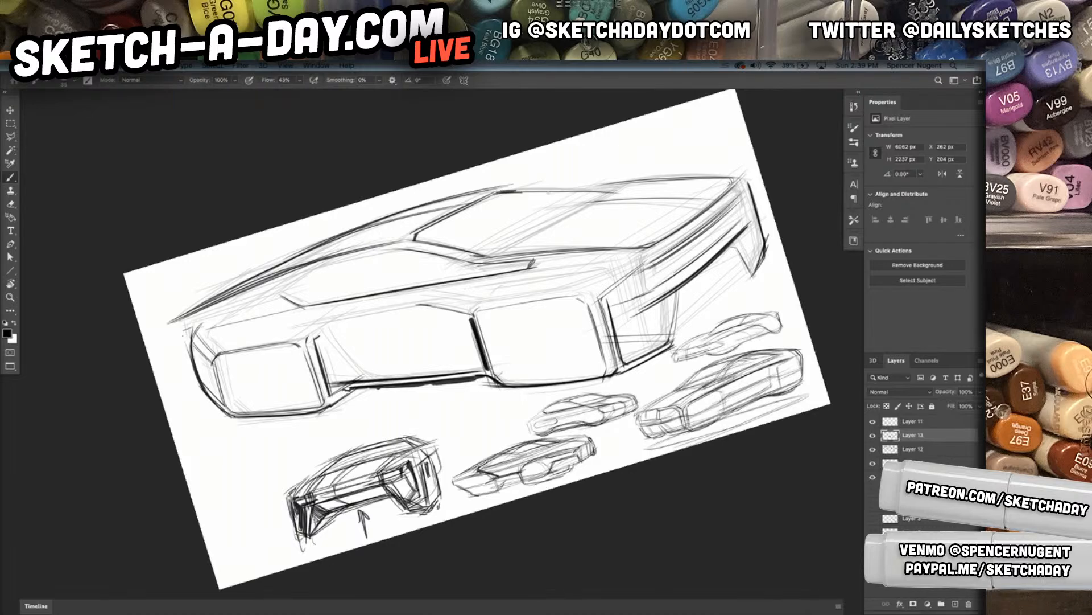
Darken the windshield base and hood outline, and draw a shoulder line from the hood's near edge along the body side
mouse_move(466, 249)
mouse_down()
mouse_move(487, 254)
mouse_move(595, 203)
mouse_up()
drag(482, 254, 614, 190)
mouse_move(475, 254)
mouse_down()
mouse_move(608, 187)
mouse_move(740, 178)
mouse_move(729, 189)
mouse_up()
mouse_move(619, 248)
mouse_down()
mouse_move(661, 239)
mouse_move(382, 297)
mouse_up()
drag(616, 267, 381, 297)
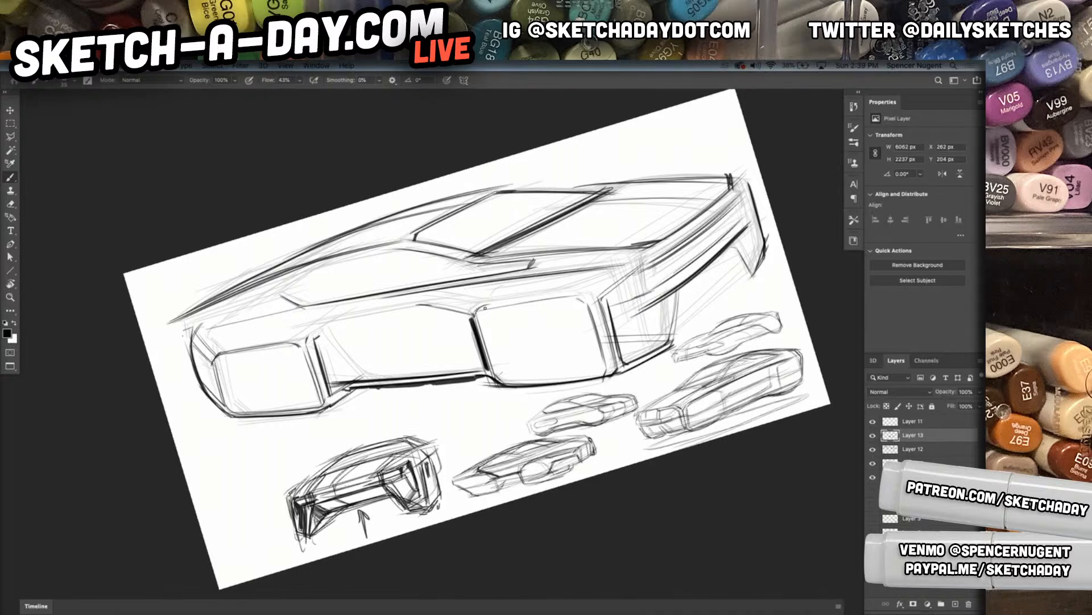
Draw the front fender's upper edges and front corner, then add a vertical section line through the near front wheel block
mouse_move(484, 305)
mouse_down()
mouse_move(596, 291)
mouse_move(572, 289)
mouse_up()
drag(446, 291, 598, 277)
mouse_move(518, 289)
mouse_down()
mouse_move(598, 278)
mouse_move(622, 317)
mouse_up()
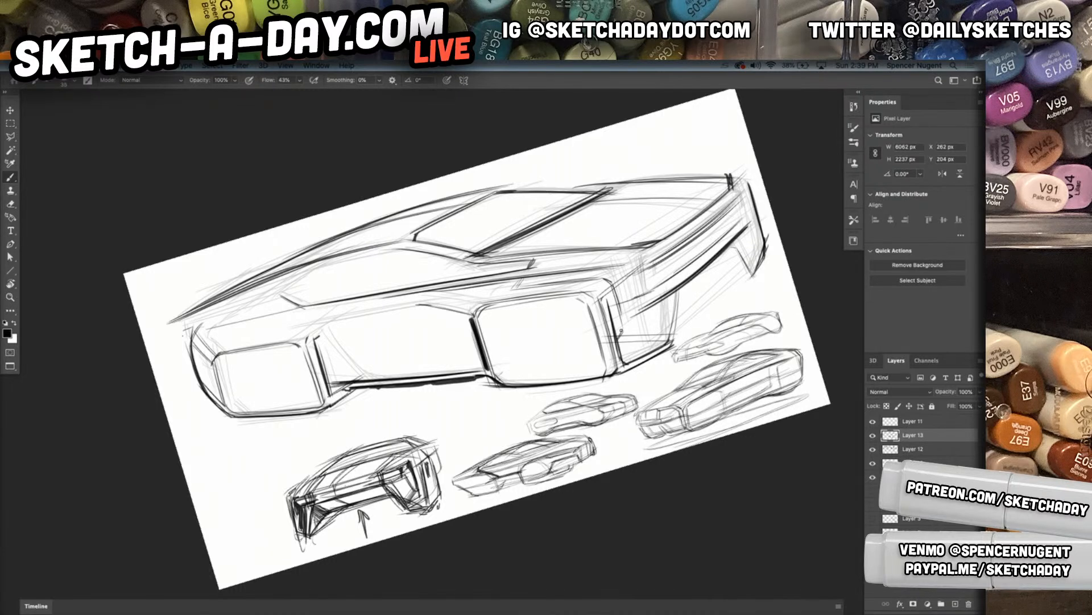
mouse_move(627, 267)
mouse_down()
mouse_move(640, 318)
mouse_move(618, 345)
mouse_up()
mouse_move(596, 277)
mouse_down()
mouse_move(494, 290)
mouse_move(519, 288)
mouse_move(506, 301)
mouse_up()
mouse_move(536, 257)
mouse_down()
mouse_move(509, 297)
mouse_move(528, 381)
mouse_up()
drag(505, 295, 531, 381)
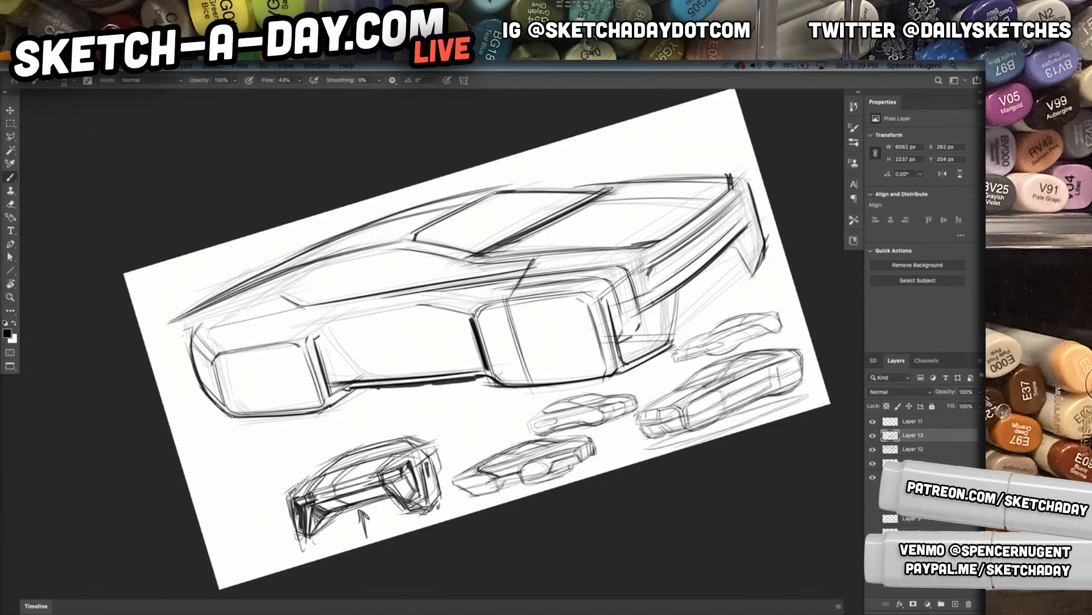
Outline the front grille opening below the hood edge and darken the bumper's lower line across the nose
mouse_move(650, 282)
mouse_down()
mouse_move(647, 268)
mouse_move(645, 289)
mouse_up()
drag(652, 252, 734, 190)
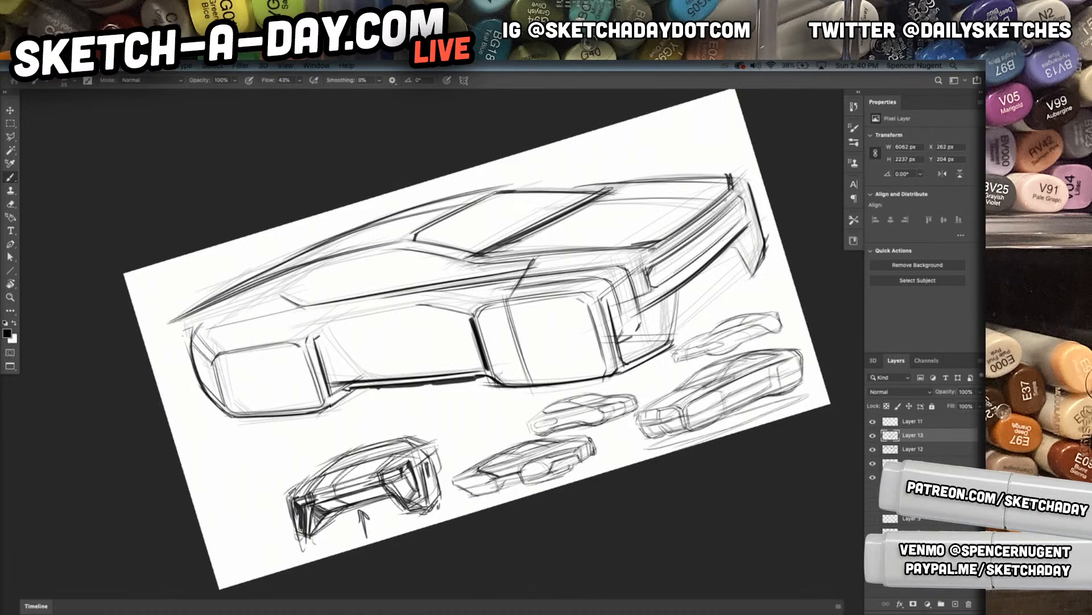
drag(677, 294, 732, 249)
mouse_move(629, 336)
mouse_down()
mouse_move(677, 334)
mouse_move(641, 321)
mouse_move(631, 340)
mouse_up()
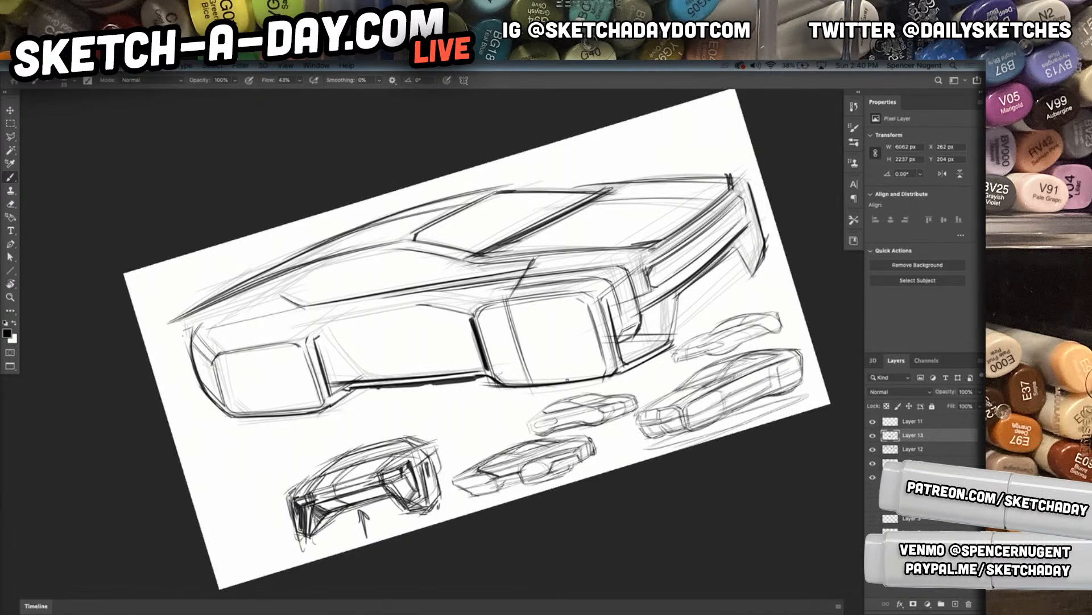
Darken the bottom edges of both near-side wheel blocks and thicken the section line on the front wheel block
drag(518, 383, 592, 374)
drag(233, 414, 297, 421)
drag(311, 414, 287, 422)
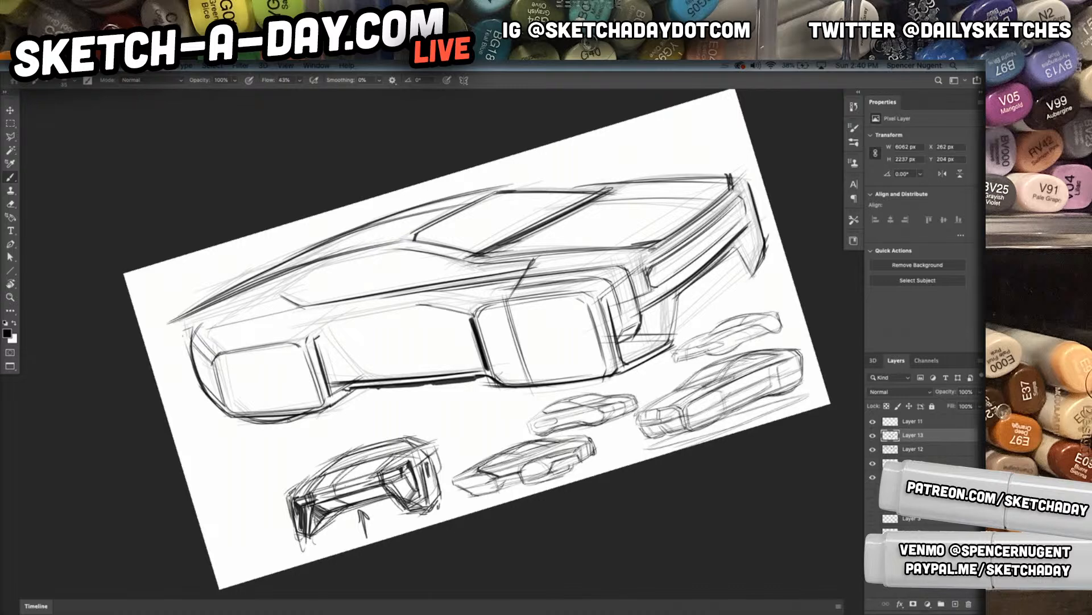
mouse_move(519, 390)
mouse_down()
mouse_move(595, 379)
mouse_move(577, 383)
mouse_up()
drag(519, 321, 530, 369)
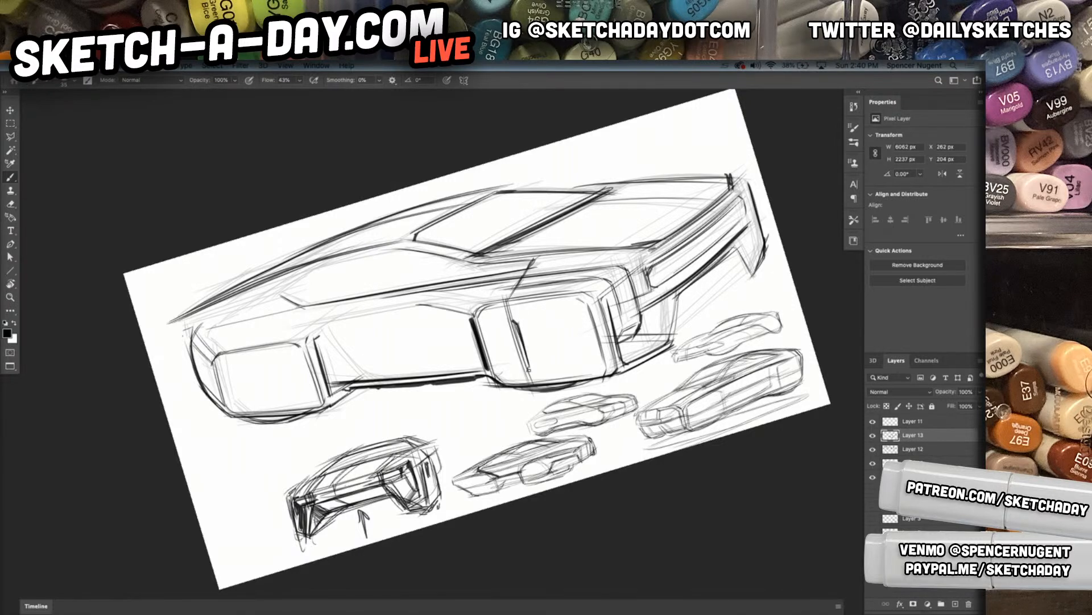
Darken the rear wheel block and the side recess's top edge, replacing an undone stroke with lower crease lines between the wheels
drag(207, 358, 225, 415)
drag(213, 350, 450, 301)
drag(321, 323, 444, 304)
drag(302, 348, 474, 333)
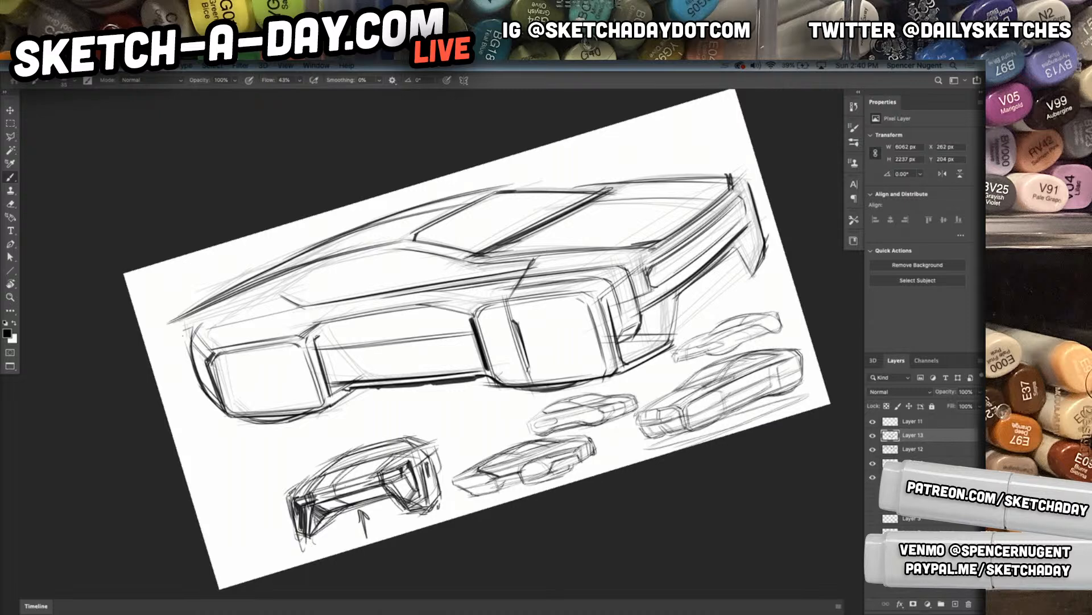
key(ctrl+z)
key(ctrl+z)
key(ctrl+z)
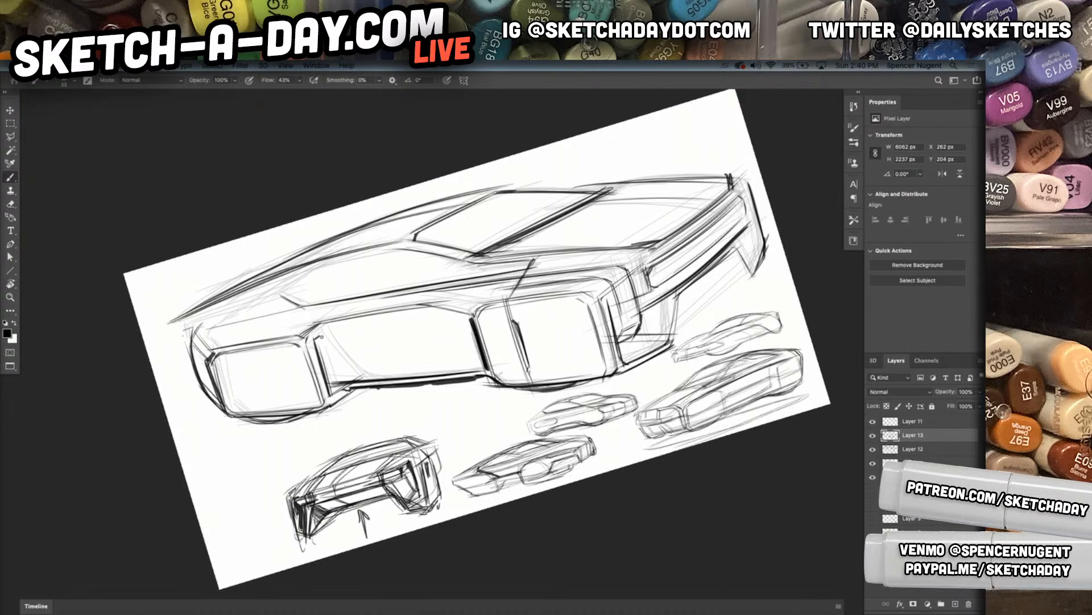
mouse_move(322, 334)
mouse_down()
mouse_move(330, 373)
mouse_move(348, 381)
mouse_move(478, 357)
mouse_up()
drag(322, 367, 478, 357)
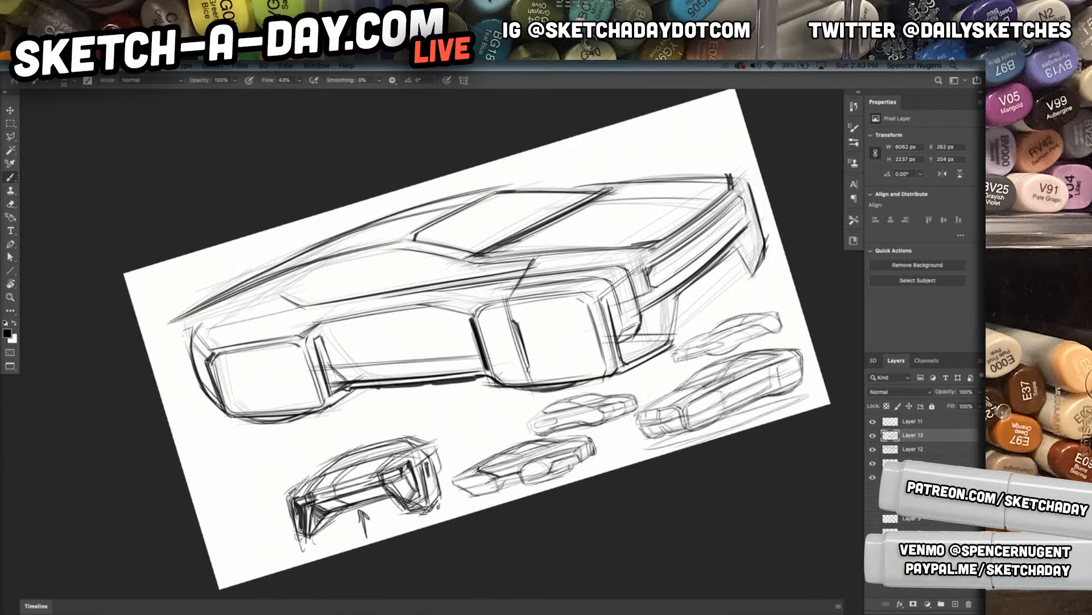
Draw the car's vertical tail edge and reinforce the rear shoulder and roof lines from the tail to the side window
drag(352, 391, 316, 408)
mouse_move(173, 325)
mouse_down()
mouse_move(182, 373)
mouse_move(200, 390)
mouse_up()
mouse_move(204, 319)
mouse_down()
mouse_move(291, 296)
mouse_move(264, 288)
mouse_move(381, 253)
mouse_up()
drag(255, 289, 419, 251)
mouse_move(283, 263)
mouse_down()
mouse_move(423, 227)
mouse_move(407, 229)
mouse_up()
mouse_move(330, 243)
mouse_down()
mouse_move(429, 229)
mouse_move(410, 232)
mouse_move(435, 252)
mouse_up()
Extend the roof's front edge across the windshield top and darken the near windshield pillar
mouse_move(534, 187)
mouse_down()
mouse_move(480, 188)
mouse_move(548, 186)
mouse_up()
drag(481, 190, 647, 184)
mouse_move(417, 232)
mouse_down()
mouse_move(597, 193)
mouse_move(488, 198)
mouse_move(504, 193)
mouse_up()
drag(416, 231, 515, 193)
Sketch the side window outline and add inner contour lines within the side glass and windshield
drag(316, 297, 440, 274)
mouse_move(294, 297)
mouse_down()
mouse_move(326, 292)
mouse_move(316, 287)
mouse_move(324, 266)
mouse_up()
mouse_move(272, 291)
mouse_down()
mouse_move(311, 273)
mouse_move(364, 281)
mouse_move(367, 261)
mouse_move(493, 213)
mouse_up()
mouse_move(393, 278)
mouse_down()
mouse_move(543, 208)
mouse_move(480, 237)
mouse_move(591, 199)
mouse_up()
drag(481, 217, 578, 200)
drag(440, 230, 553, 200)
mouse_move(631, 343)
mouse_down()
mouse_move(549, 352)
mouse_move(559, 359)
mouse_up()
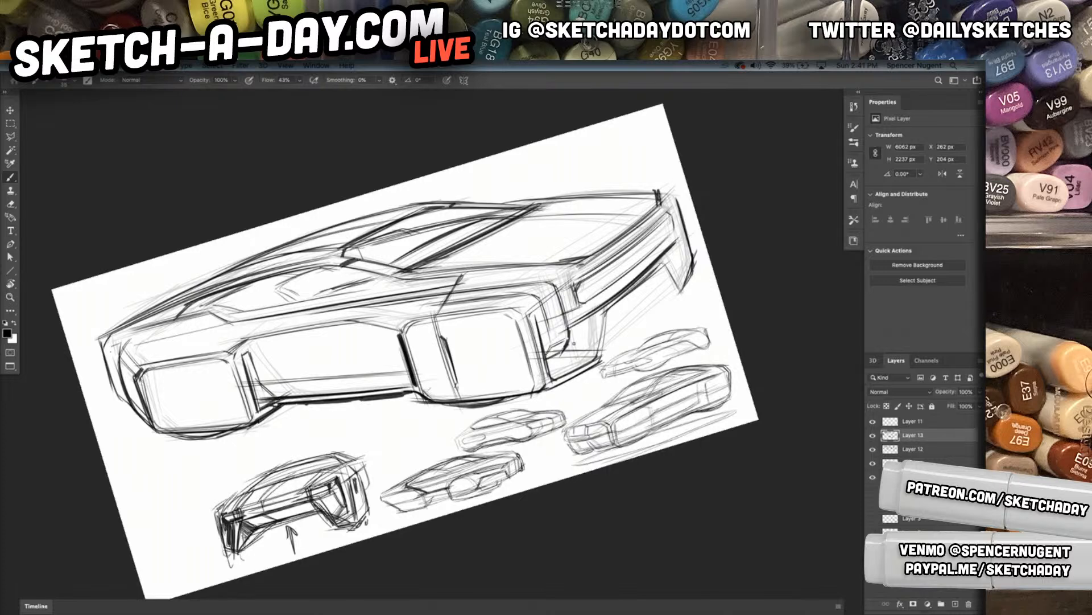
Darken the edges of the side recess beside the rear wheel and along the underside
key(r)
key(Escape)
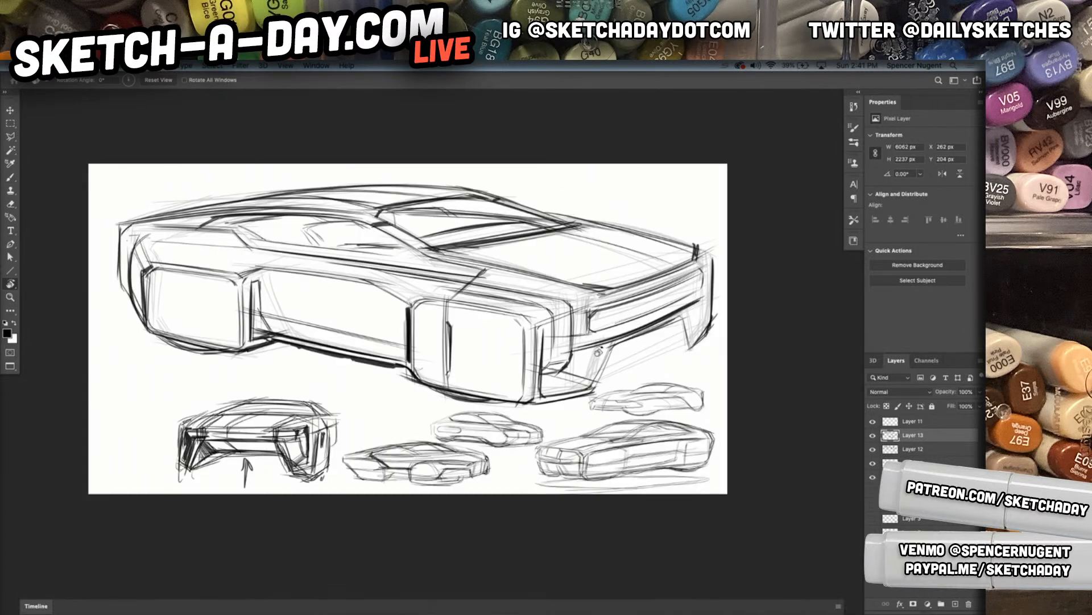
mouse_move(565, 341)
mouse_down()
mouse_move(541, 348)
mouse_move(551, 342)
mouse_up()
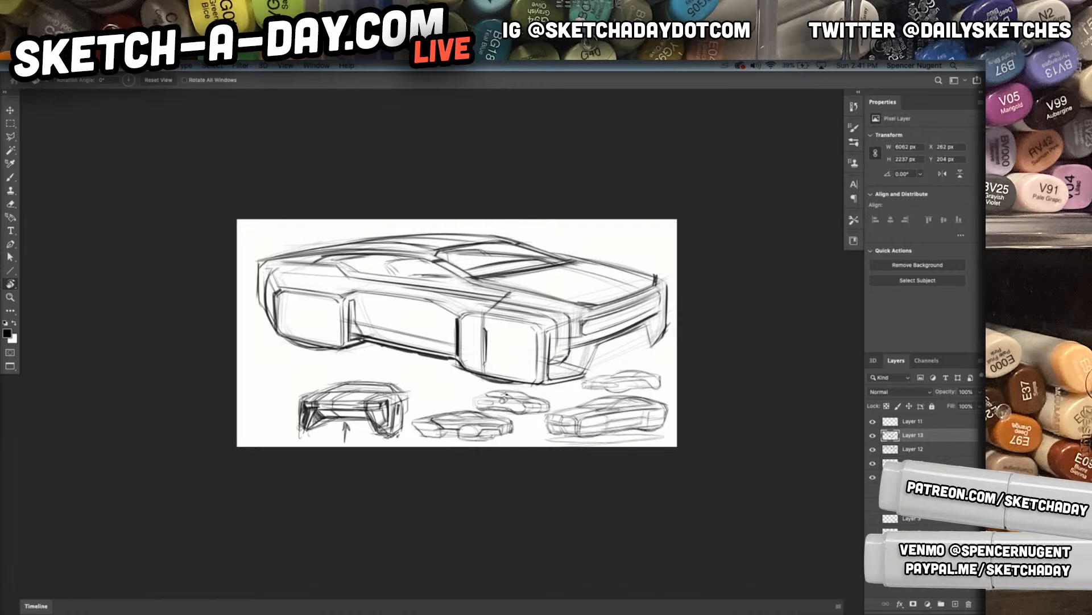
scroll(464, 382, up, 5)
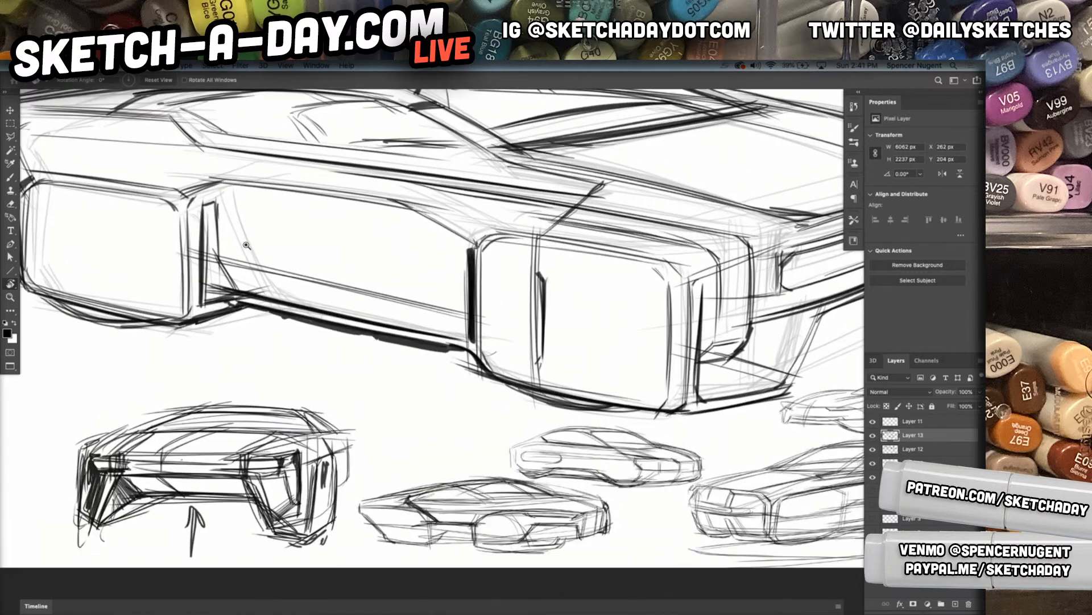
drag(171, 219, 183, 238)
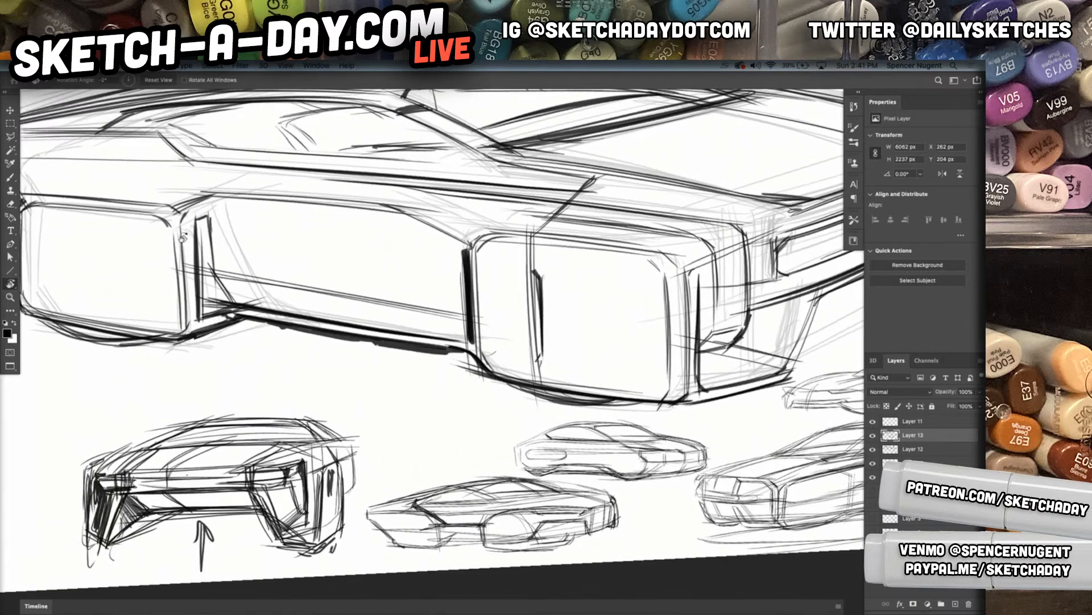
drag(349, 261, 356, 242)
key(b)
mouse_move(176, 205)
mouse_down()
mouse_move(171, 332)
mouse_move(168, 308)
mouse_move(190, 301)
mouse_move(172, 300)
mouse_move(174, 272)
mouse_up()
drag(297, 312, 228, 336)
drag(297, 434, 426, 452)
drag(447, 279, 444, 329)
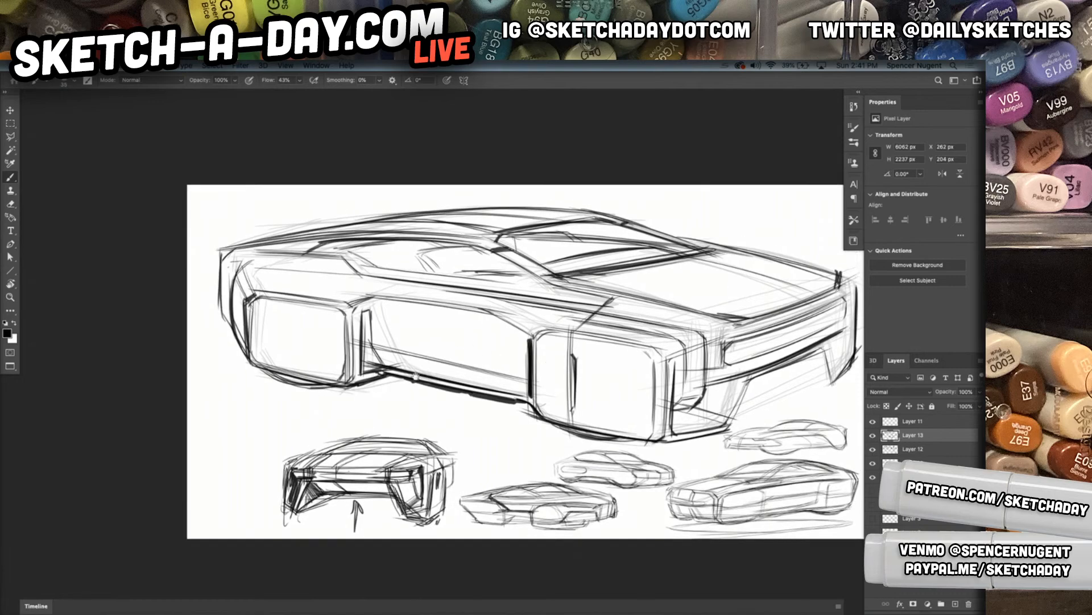
Rotate the view and darken the upper edge of the side recess between the two wheels
key(r)
mouse_move(325, 384)
mouse_down()
mouse_move(328, 429)
mouse_move(348, 436)
mouse_up()
key(b)
mouse_move(372, 361)
mouse_down()
mouse_move(348, 364)
mouse_move(368, 345)
mouse_move(445, 325)
mouse_up()
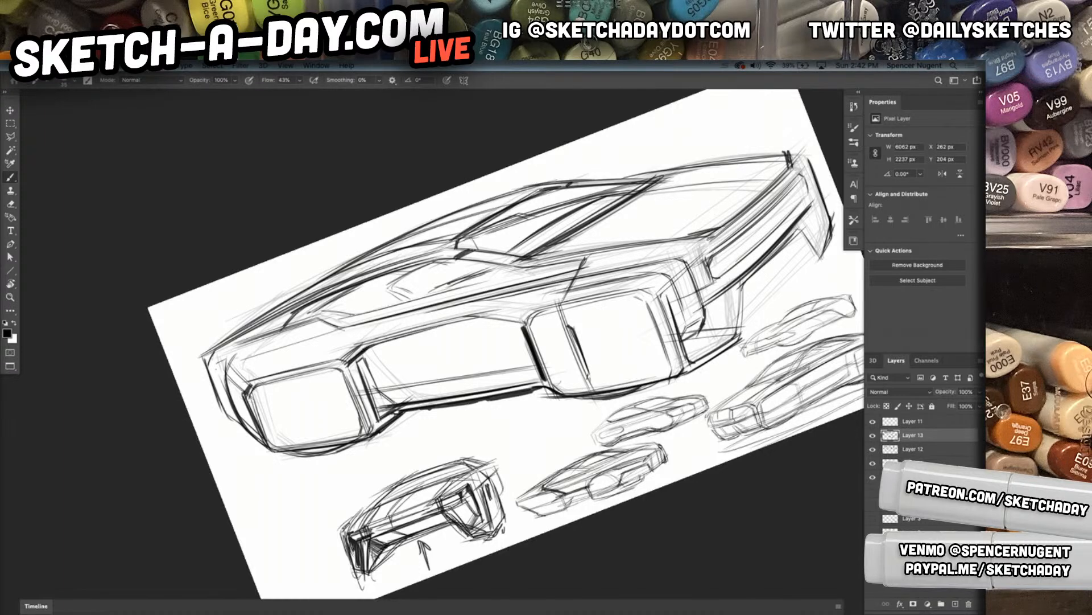
mouse_move(362, 347)
mouse_down()
mouse_move(479, 316)
mouse_move(514, 321)
mouse_up()
Draw a bold tail-lamp line wrapping around the rear corner onto the body side
drag(219, 369, 225, 360)
mouse_move(223, 360)
mouse_down()
mouse_move(218, 378)
mouse_move(233, 412)
mouse_up()
mouse_move(222, 361)
mouse_down()
mouse_move(280, 345)
mouse_move(222, 378)
mouse_up()
mouse_move(227, 362)
mouse_down()
mouse_move(219, 395)
mouse_move(276, 348)
mouse_up()
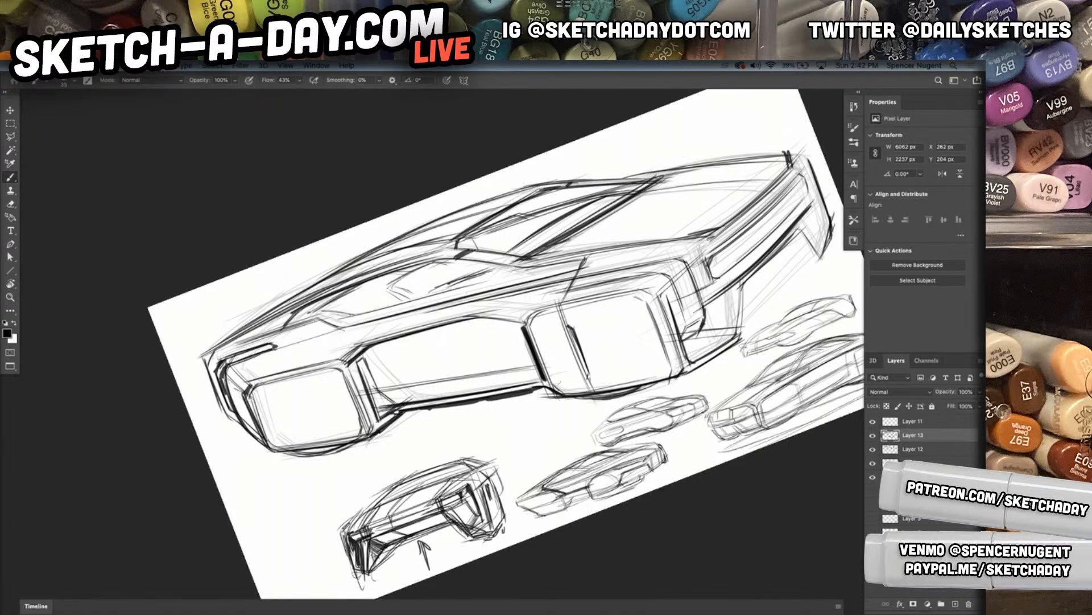
drag(595, 365, 455, 399)
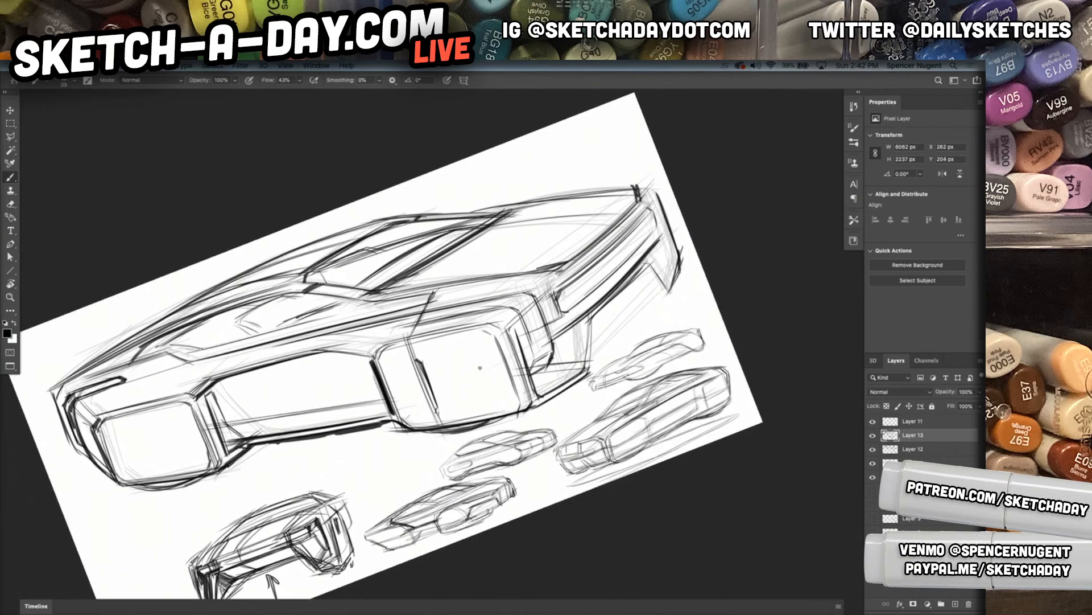
drag(628, 191, 667, 206)
key(ctrl+z)
key(ctrl+z)
key(ctrl+z)
Reset the view rotation and hide the rough sketch on Layer 12
key(Escape)
key(r)
drag(602, 319, 627, 330)
drag(651, 441, 600, 446)
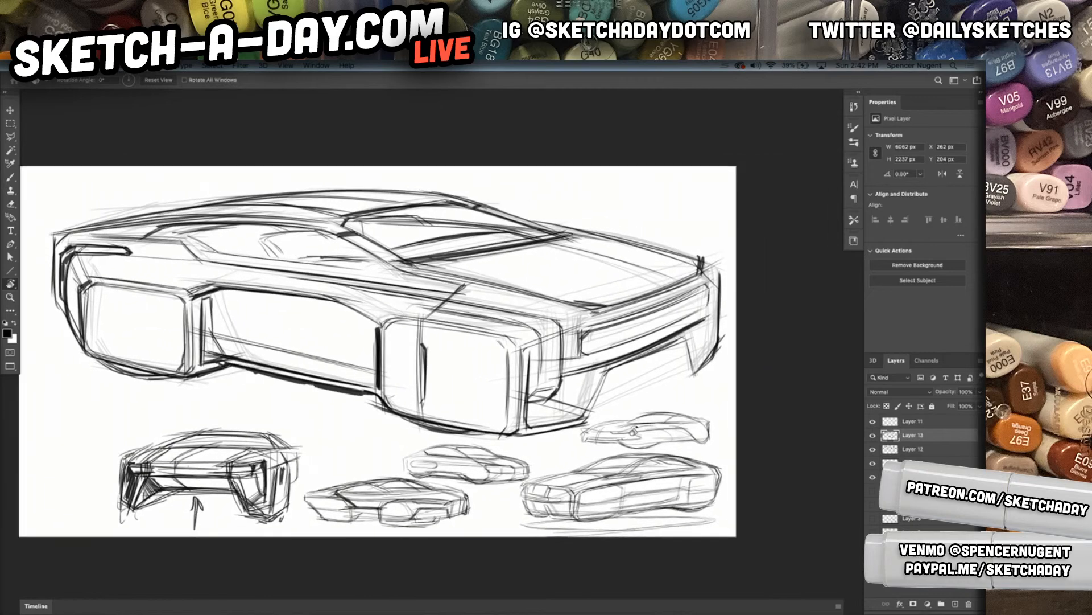
click(873, 449)
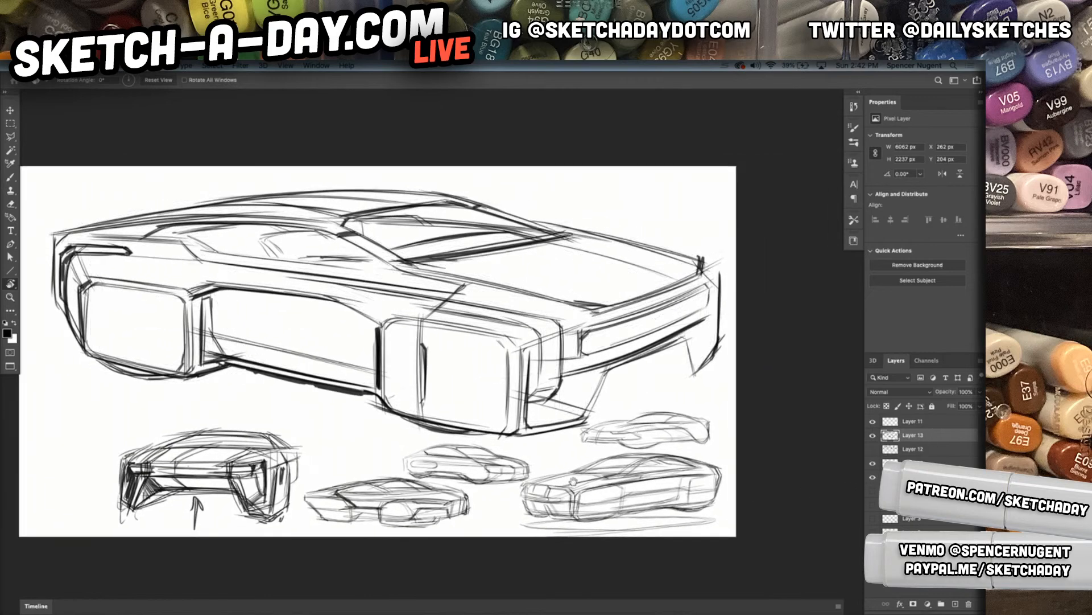
mouse_move(602, 367)
mouse_down()
mouse_move(576, 377)
mouse_move(590, 377)
mouse_up()
drag(559, 450, 478, 433)
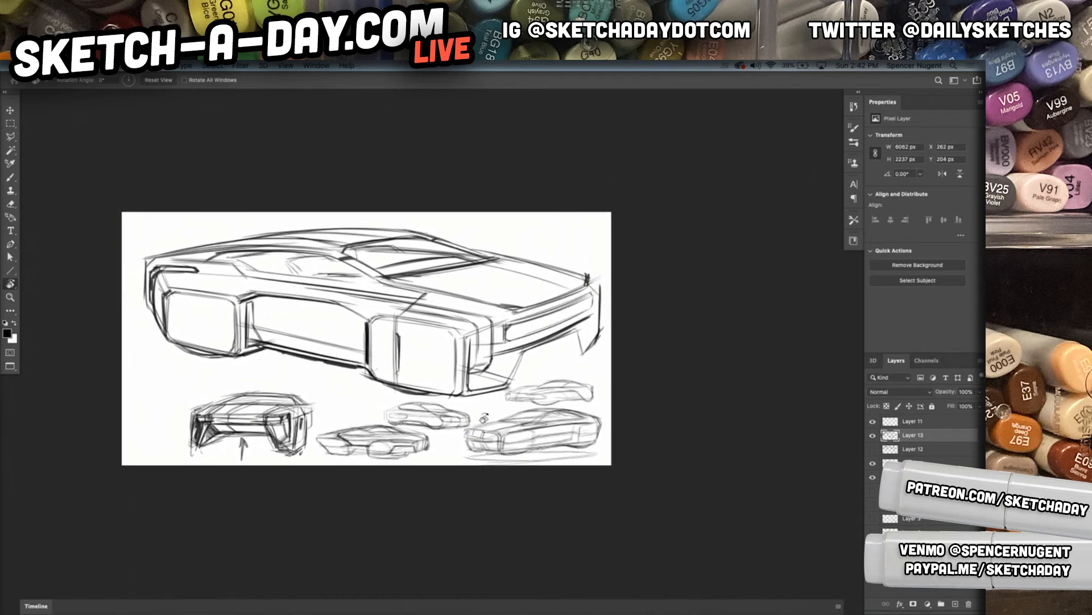
Warp Layer 13, pulling the front upper corner down and inward and stretching the front lower area downward
key(ctrl+t)
click(470, 81)
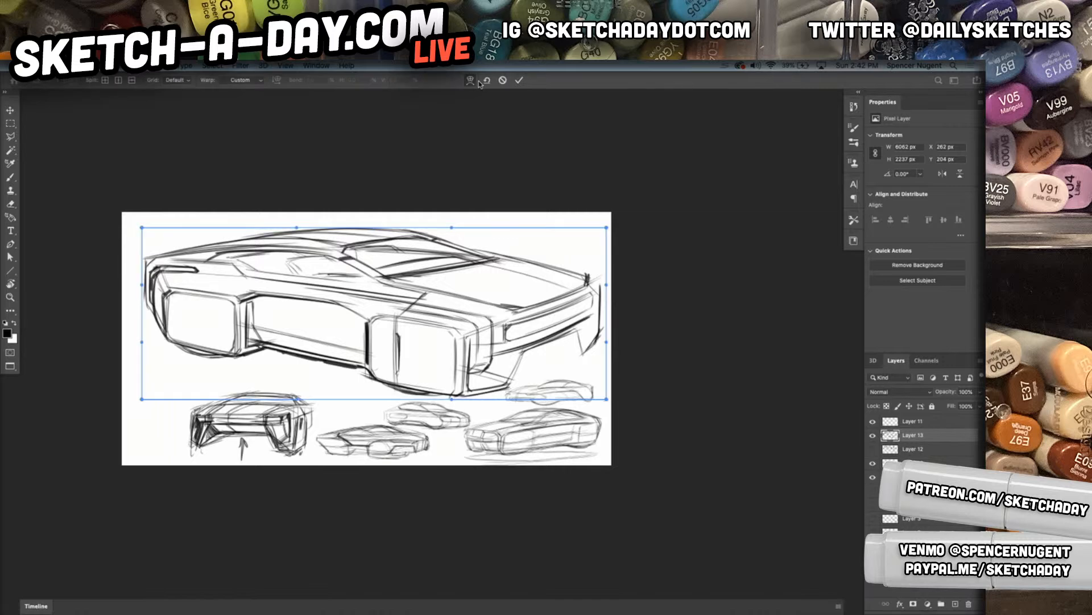
drag(607, 227, 589, 261)
drag(469, 273, 454, 266)
drag(331, 235, 314, 227)
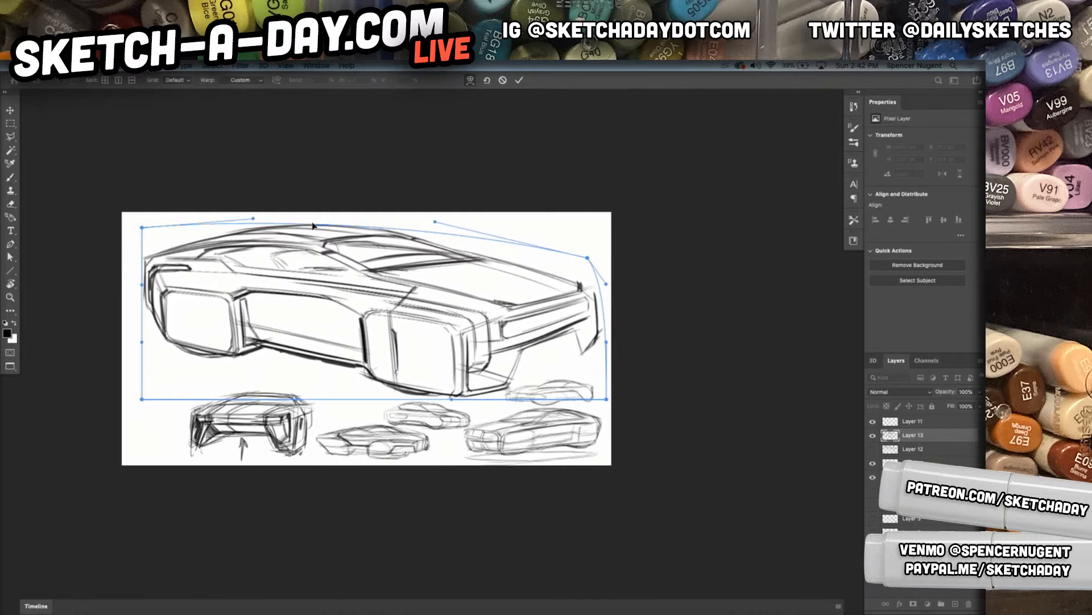
drag(593, 368, 590, 373)
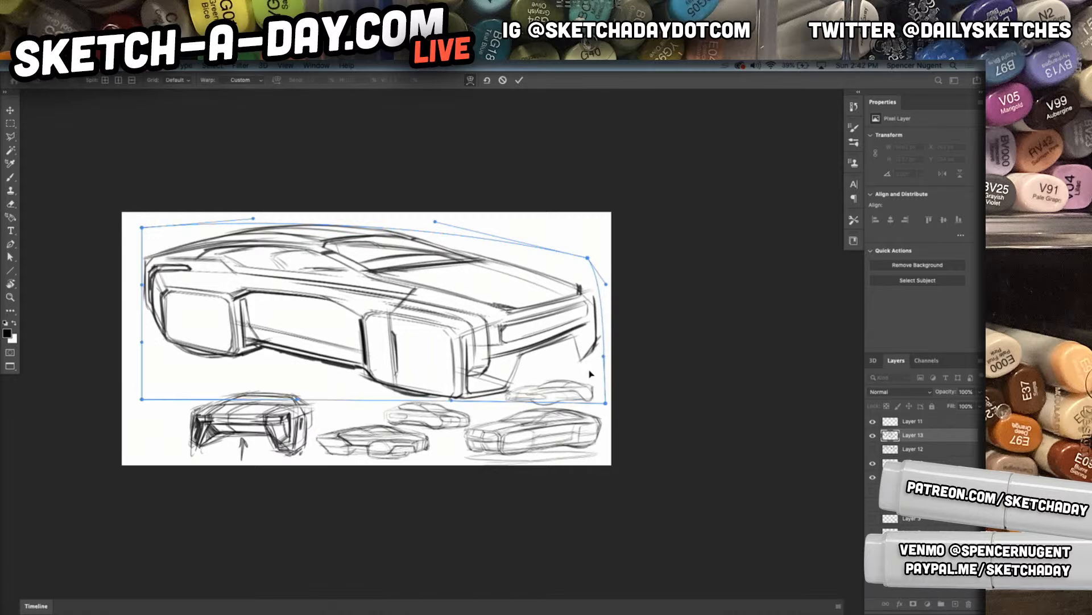
drag(543, 403, 540, 410)
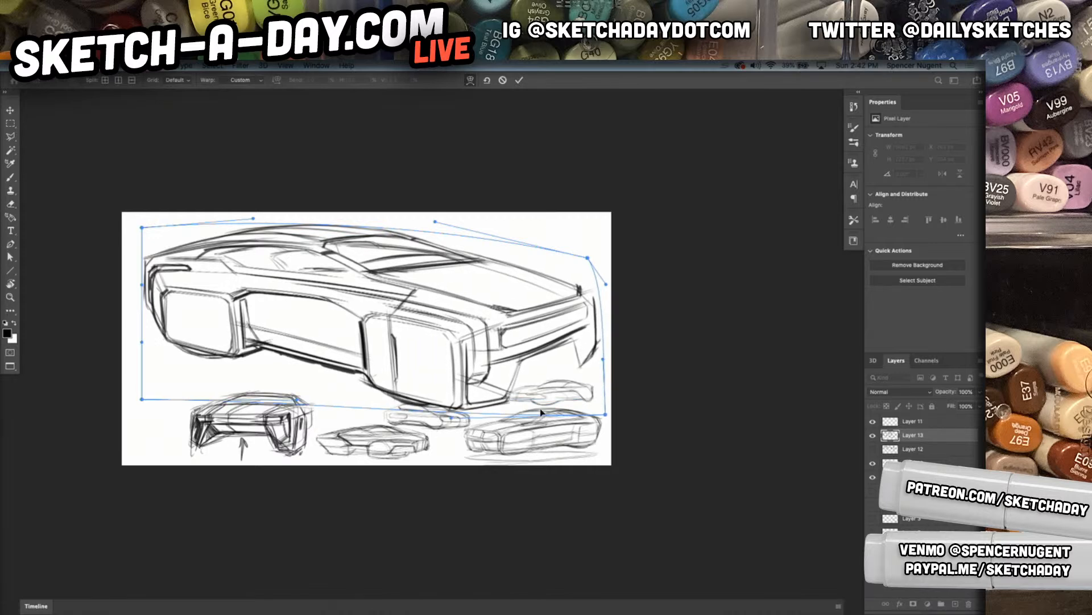
Warp the rear lower corner upward, adjust the side and front end outward, and apply the warp
drag(144, 345, 145, 330)
drag(142, 399, 147, 381)
drag(195, 332, 194, 331)
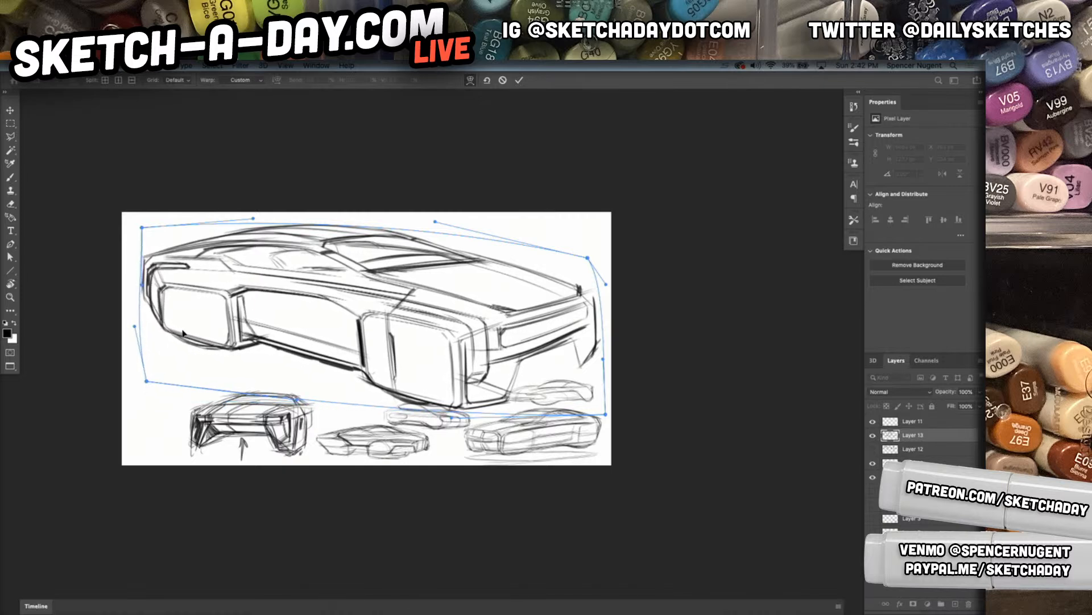
drag(323, 355, 319, 356)
drag(417, 384, 414, 388)
drag(579, 288, 587, 280)
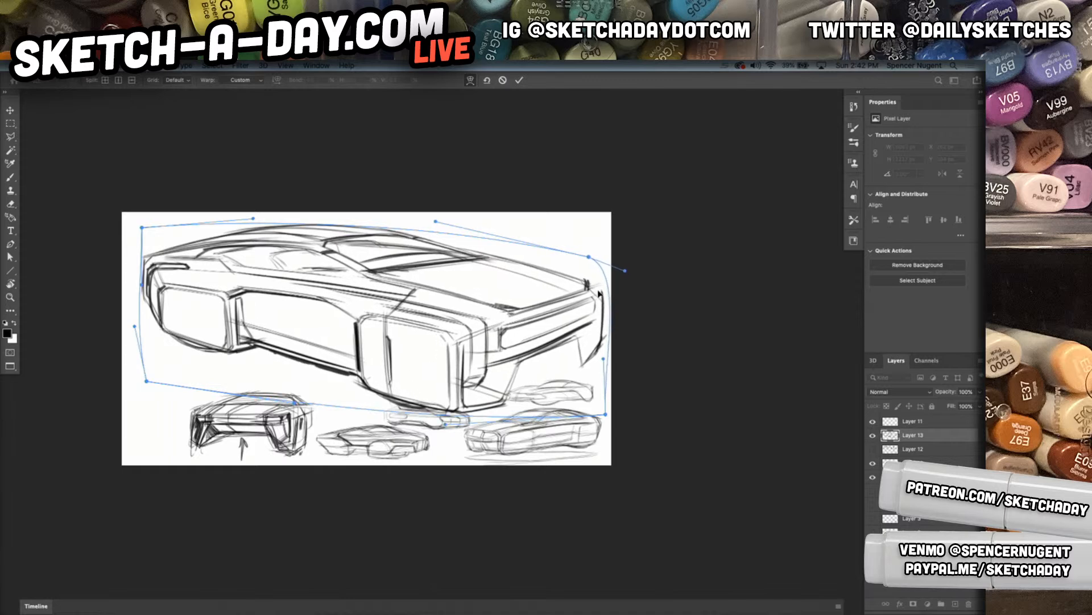
key(Return)
Darken the front bumper's lower edge and the slanted line joining it to the near front splitter
key(r)
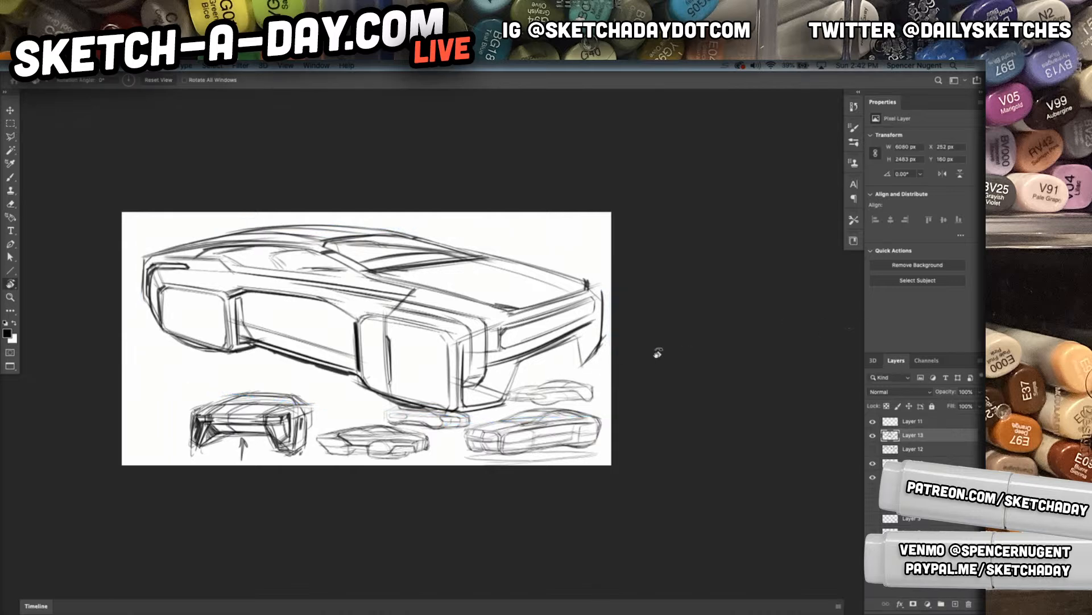
click(874, 435)
click(873, 436)
key(b)
mouse_move(541, 355)
mouse_down()
mouse_move(578, 367)
mouse_move(570, 340)
mouse_up()
drag(519, 364, 575, 338)
drag(506, 402, 532, 359)
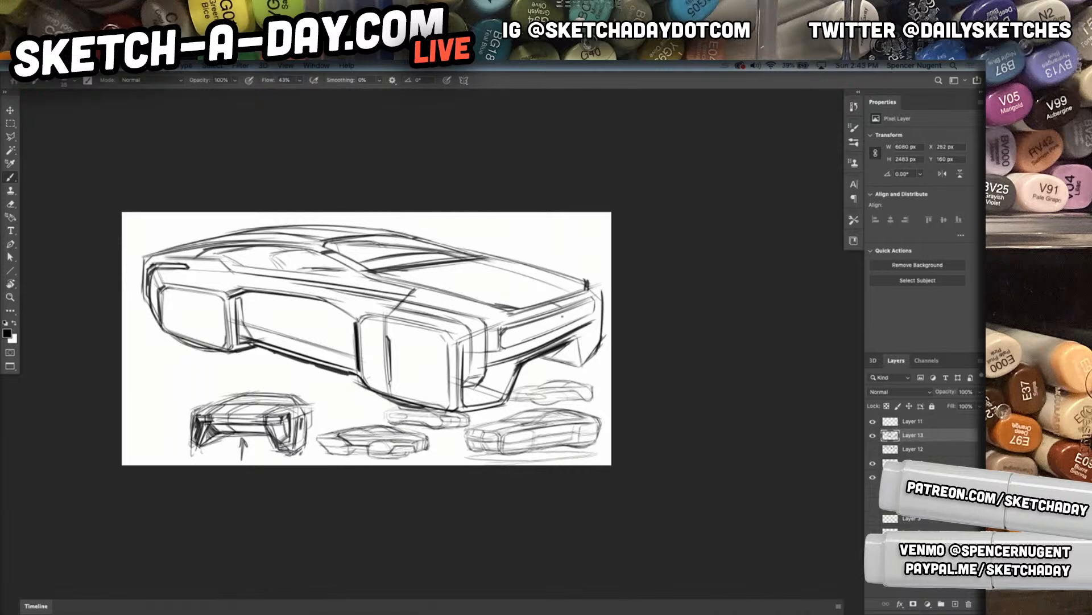
Refine the grille's lower and dividing lines and darken the near front fender's corner edges
drag(519, 350, 586, 319)
drag(488, 321, 488, 369)
drag(488, 326, 487, 376)
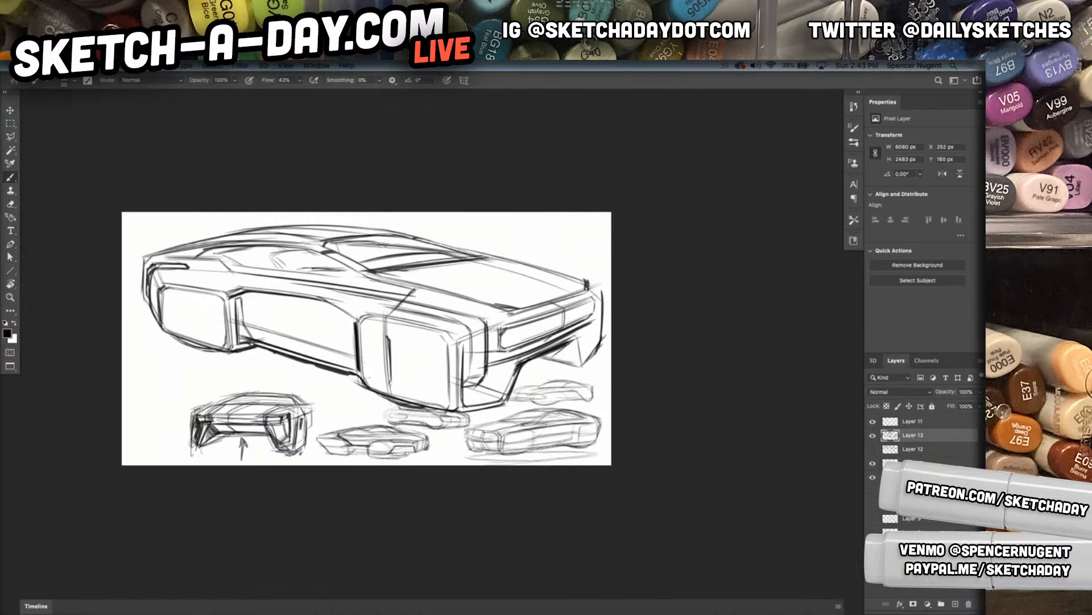
drag(445, 326, 510, 310)
drag(453, 332, 504, 318)
drag(462, 336, 461, 384)
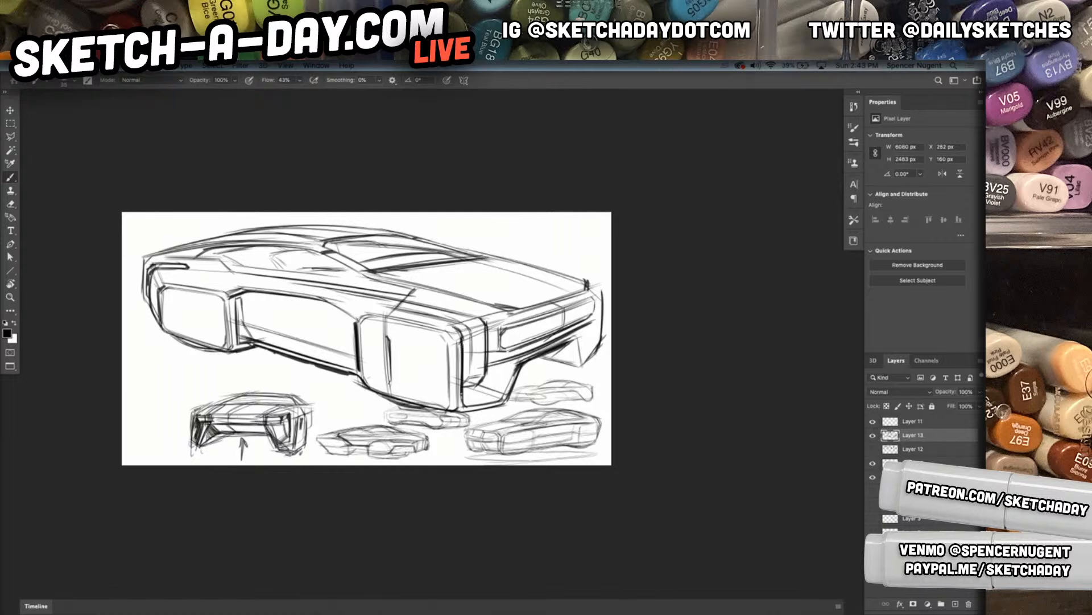
Darken the front wheel block's edge and the nose's far edge, undoing stray strokes, and shape the far lower intake
mouse_move(462, 343)
mouse_down()
mouse_move(473, 354)
mouse_move(461, 396)
mouse_up()
key(super+z)
key(super+z)
drag(463, 351, 463, 406)
drag(602, 302, 602, 336)
key(super+z)
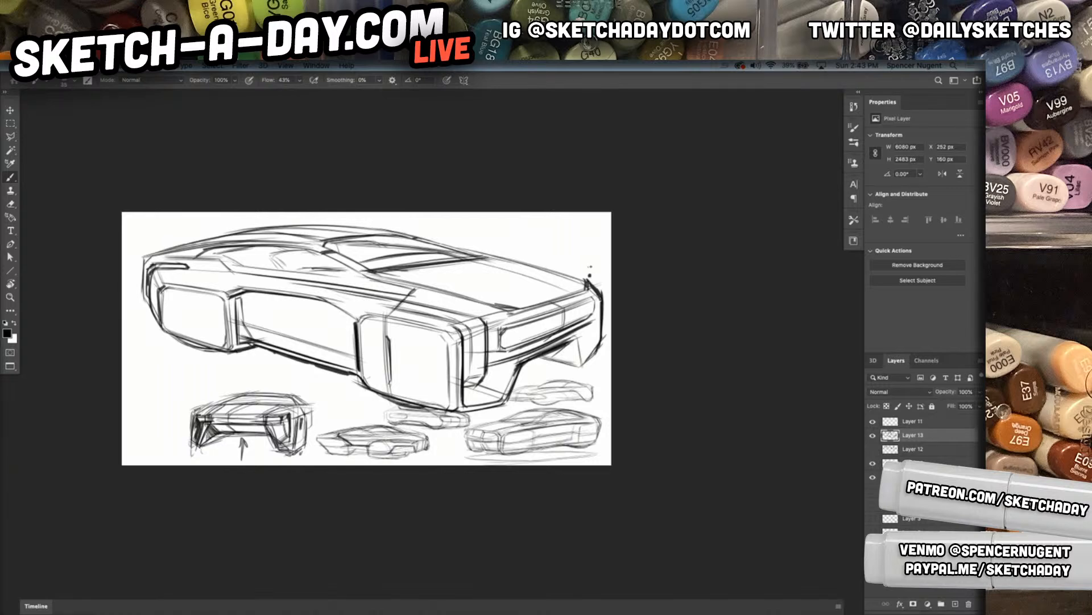
mouse_move(574, 342)
mouse_down()
mouse_move(579, 364)
mouse_move(595, 335)
mouse_up()
mouse_move(575, 333)
mouse_down()
mouse_move(595, 340)
mouse_move(574, 335)
mouse_move(596, 317)
mouse_up()
mouse_move(468, 336)
mouse_down()
mouse_move(471, 375)
mouse_move(478, 353)
mouse_move(478, 374)
mouse_move(574, 361)
mouse_move(569, 380)
mouse_up()
Rotate the view and partly erase the hood edge line near the near front corner
key(space)
key(r)
mouse_move(339, 416)
mouse_down()
mouse_move(392, 485)
mouse_move(422, 503)
mouse_up()
key(e)
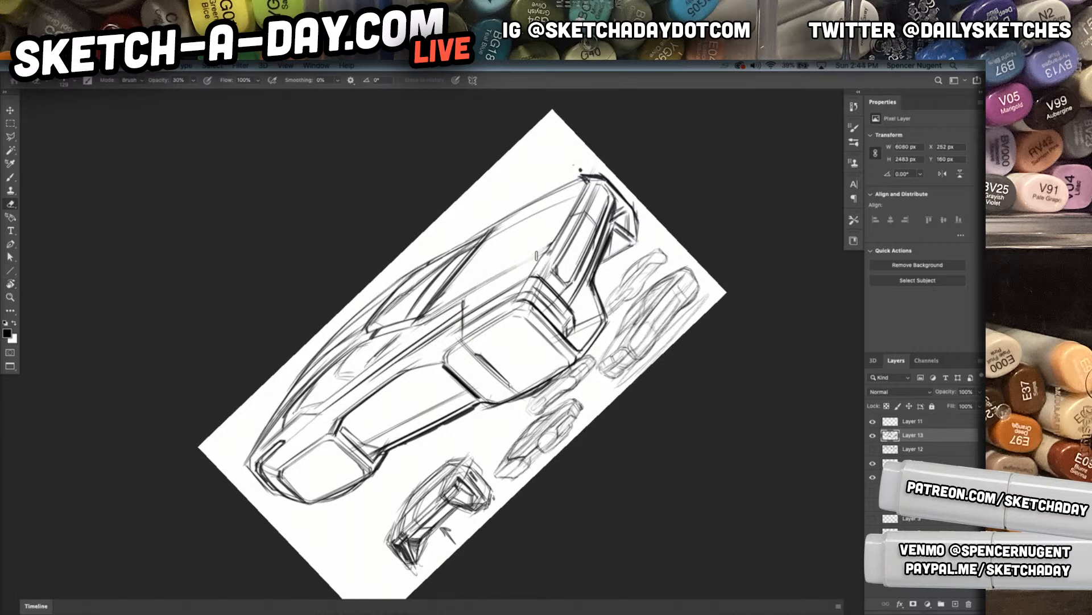
mouse_move(506, 267)
mouse_down()
mouse_move(434, 313)
mouse_move(548, 252)
mouse_up()
Draw bold overlapping lines along the hood's near front corner, darken its far front edge, and reset the view rotation
key(b)
mouse_move(430, 312)
mouse_down()
mouse_move(544, 254)
mouse_move(497, 286)
mouse_up()
drag(543, 258, 489, 299)
drag(489, 298, 538, 274)
drag(488, 299, 546, 274)
drag(584, 181, 552, 197)
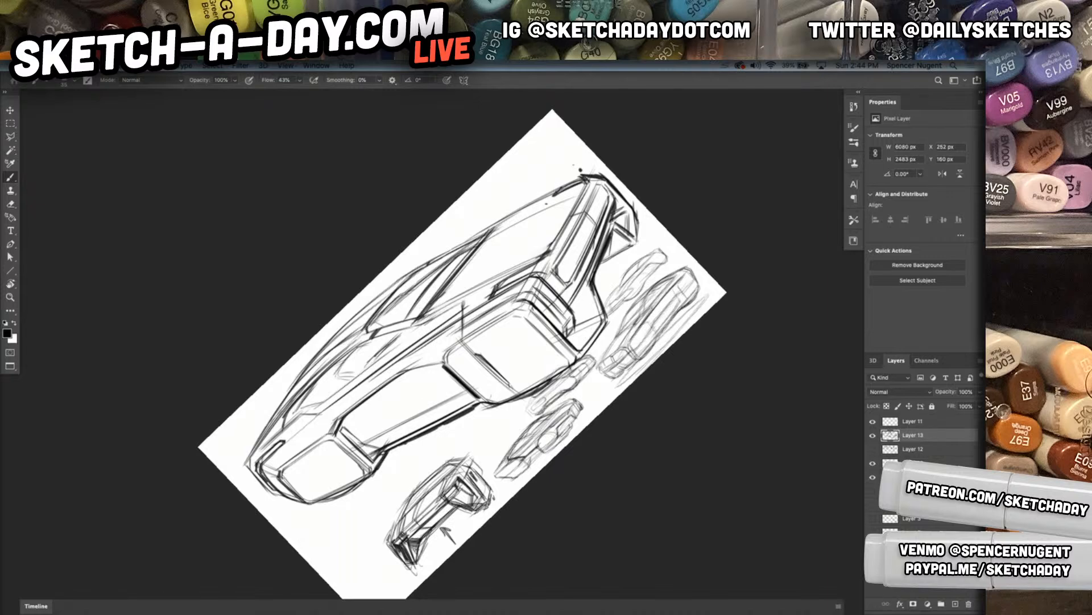
key(r)
key(Escape)
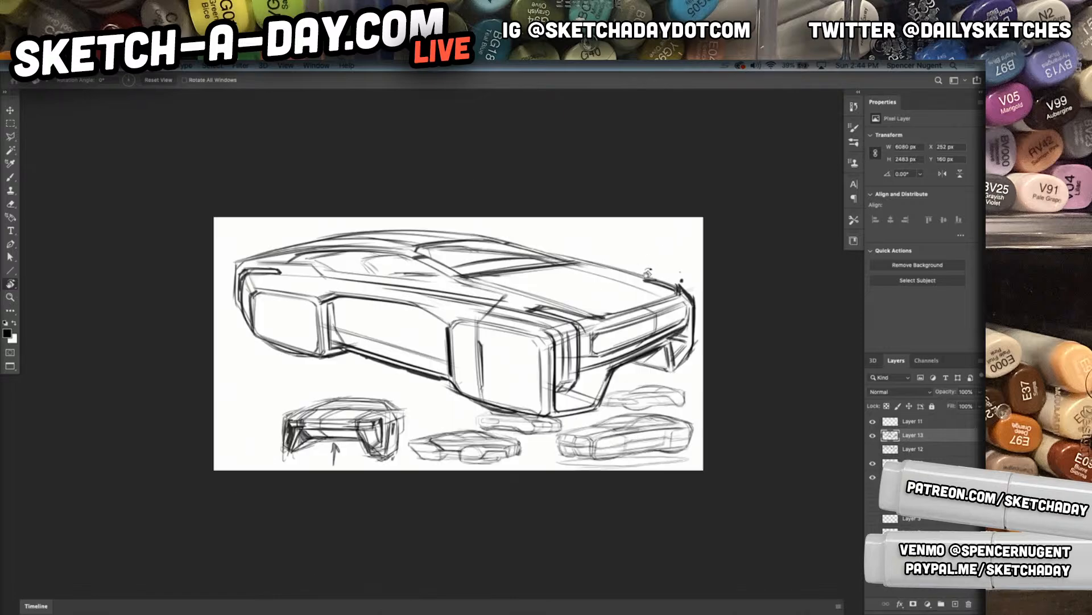
Erase the overshooting line above the front wheel block and touch up the nose's far corner with the Hard Round 25 1 eraser at 100% opacity
key(b)
drag(628, 388, 615, 399)
mouse_move(507, 363)
mouse_down()
mouse_move(601, 324)
mouse_move(576, 283)
mouse_up()
key(e)
right_click(538, 229)
click(584, 353)
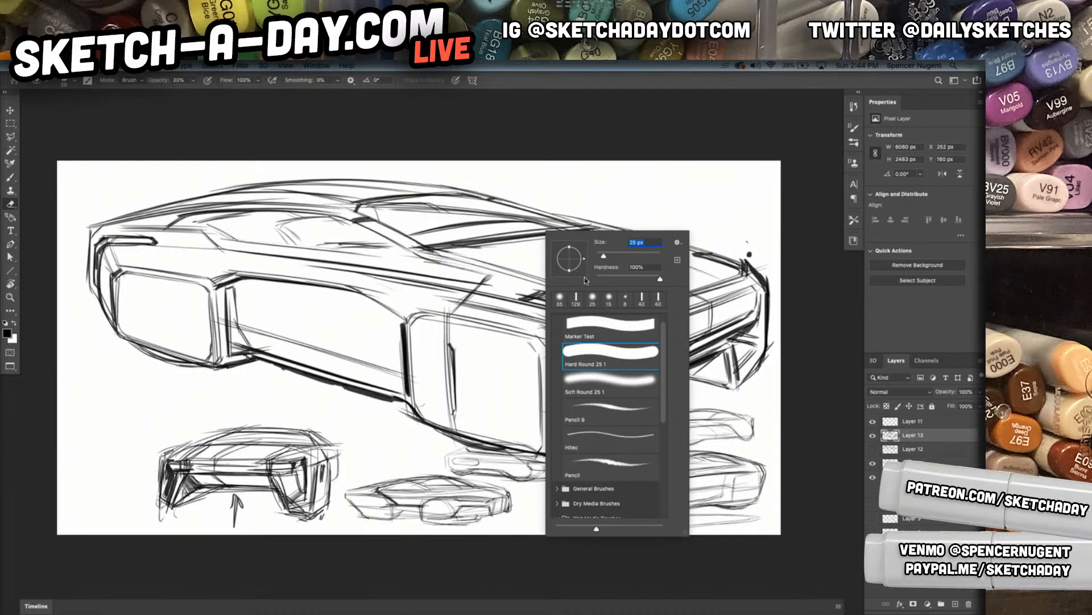
click(457, 310)
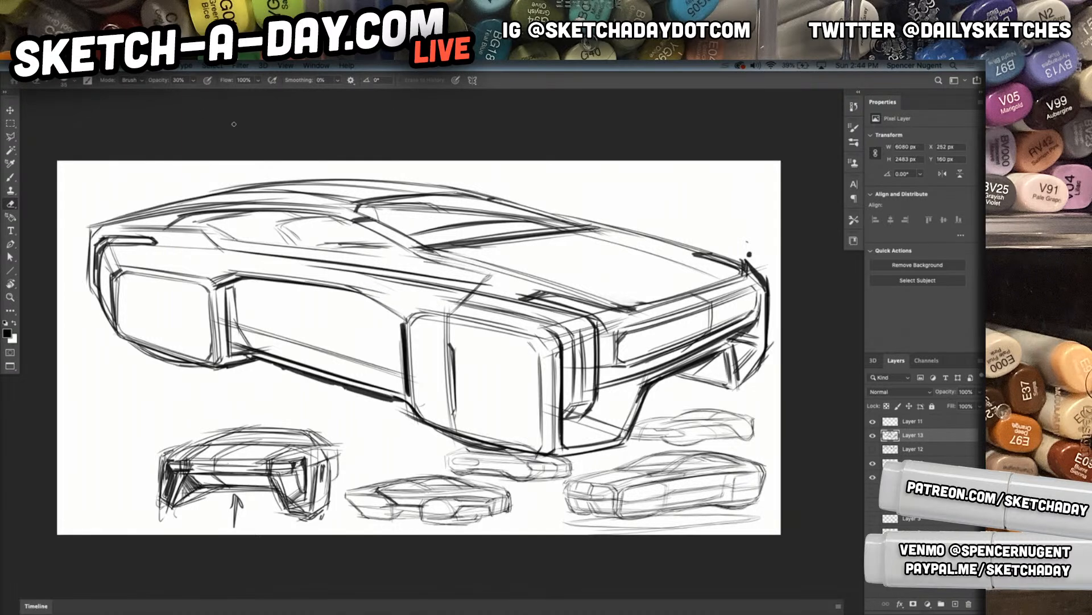
key(0)
drag(488, 278, 480, 288)
drag(760, 255, 767, 276)
drag(507, 365, 584, 359)
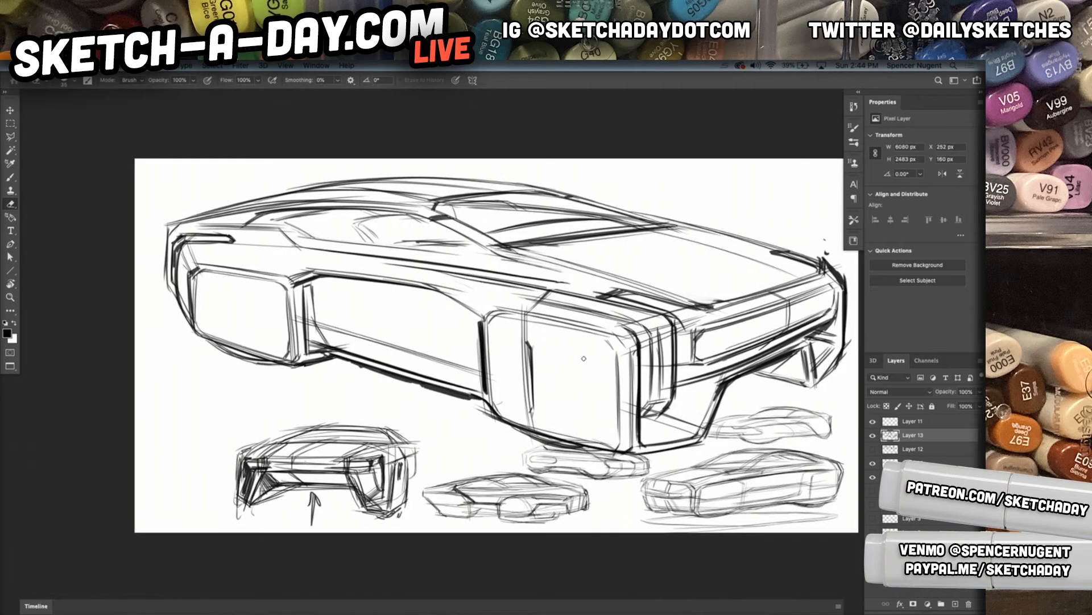
Darken the side window's rear corner and lower edge and draw a bold beltline along the body side
click(10, 178)
drag(286, 222, 310, 240)
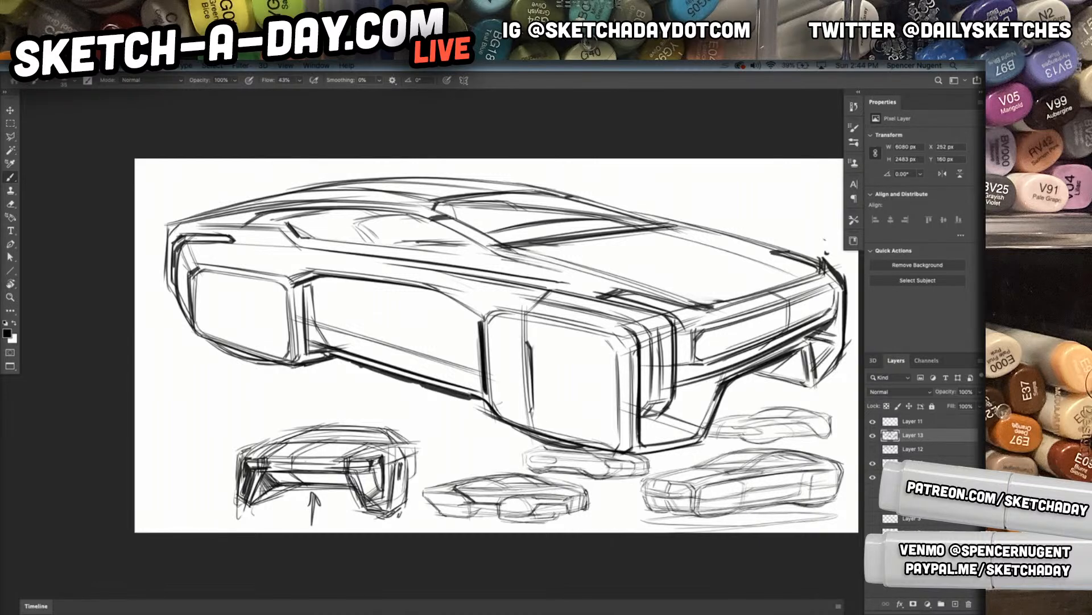
mouse_move(258, 218)
mouse_down()
mouse_move(301, 236)
mouse_move(502, 261)
mouse_up()
drag(294, 235, 671, 280)
Draw long crease lines along the hood and darken the base of the windshield
drag(527, 246, 740, 306)
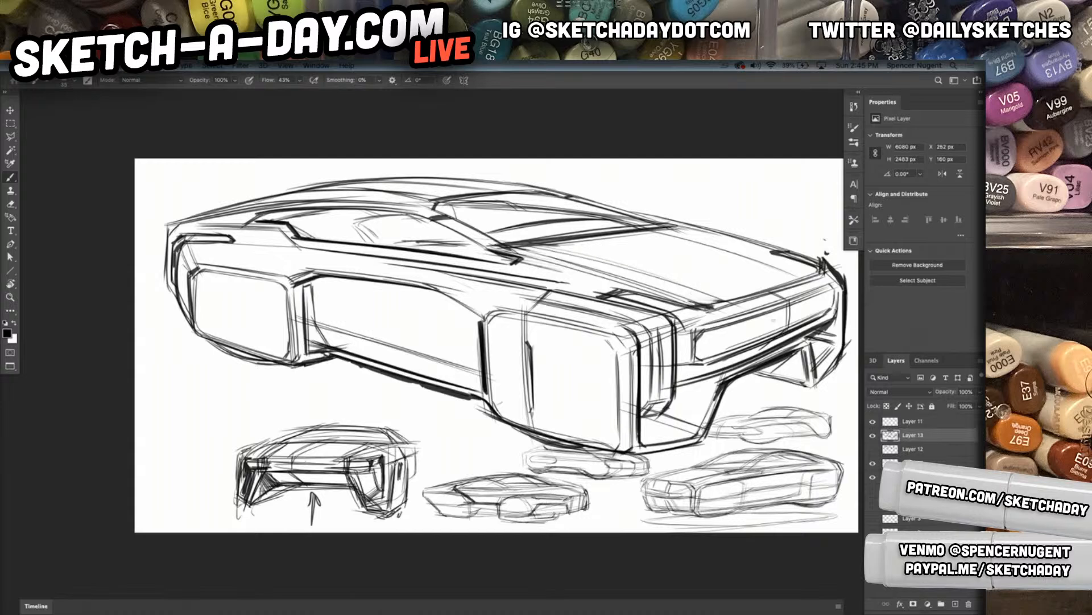
mouse_move(655, 231)
mouse_down()
mouse_move(799, 277)
mouse_move(797, 265)
mouse_move(774, 259)
mouse_move(796, 270)
mouse_move(761, 280)
mouse_up()
mouse_move(596, 229)
mouse_down()
mouse_move(766, 289)
mouse_move(746, 260)
mouse_move(657, 232)
mouse_up()
key(e)
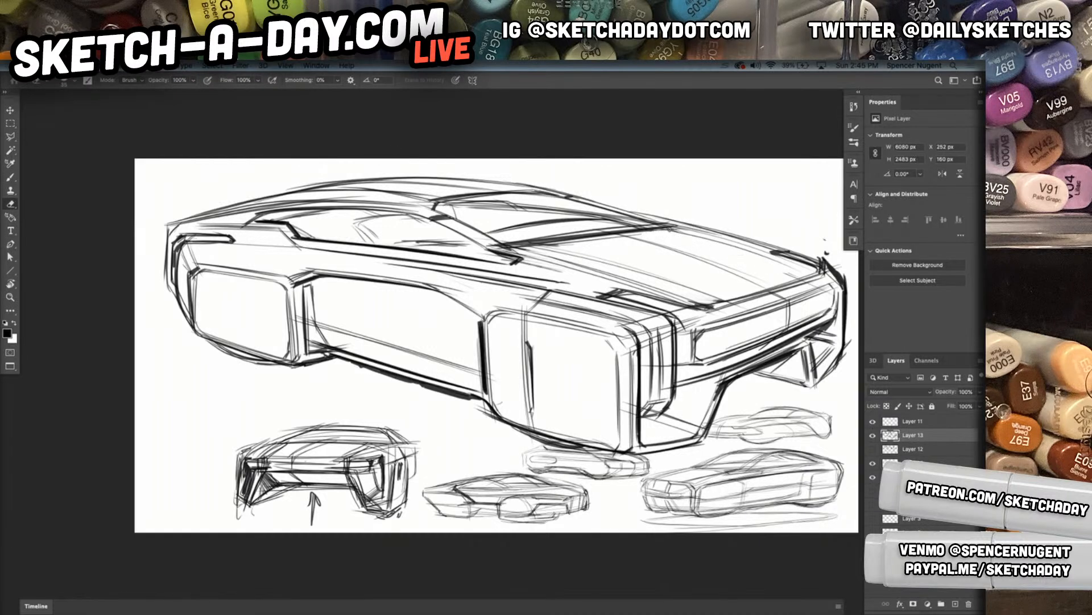
key(b)
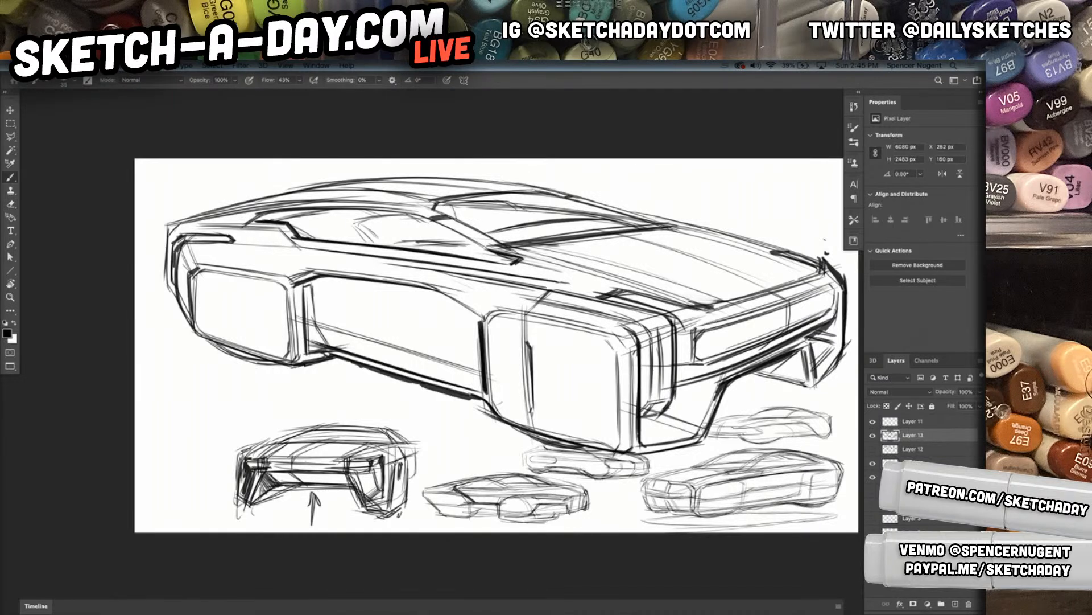
Hatch the narrow panel between the near front fender and the grille with short horizontal strokes and darken its surrounding edges
drag(678, 323, 675, 382)
drag(676, 326, 670, 378)
drag(679, 334, 692, 336)
drag(679, 338, 692, 340)
drag(678, 343, 691, 345)
drag(679, 346, 692, 349)
drag(678, 352, 692, 354)
drag(679, 356, 692, 359)
drag(679, 363, 695, 365)
mouse_move(677, 368)
mouse_down()
mouse_move(729, 360)
mouse_move(718, 363)
mouse_up()
drag(726, 360, 751, 347)
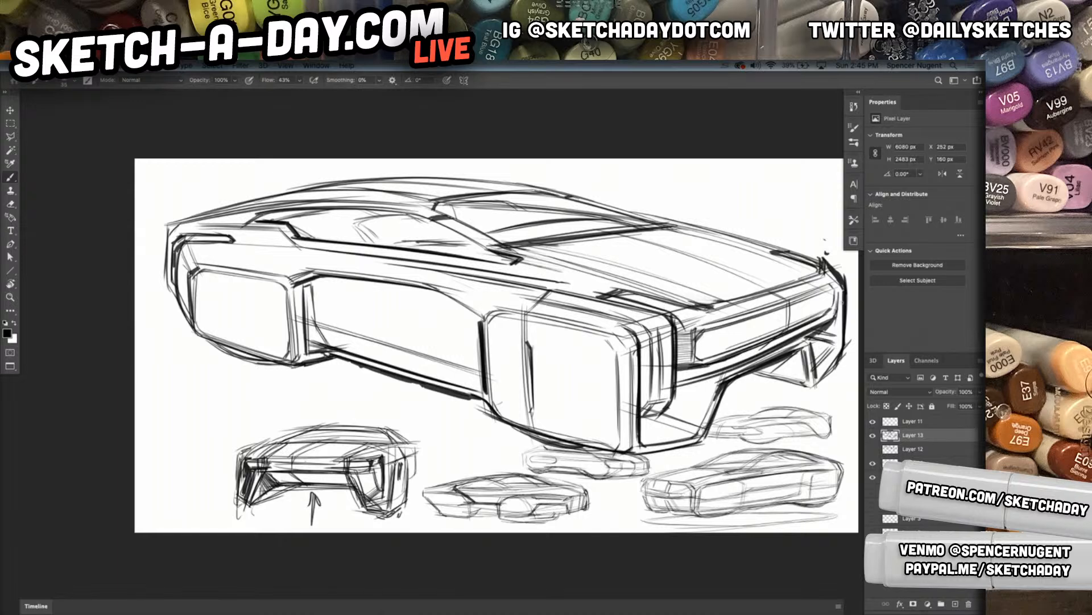
Darken the grille's upper frame and add lengthwise lines across the grille opening
drag(675, 323, 694, 322)
drag(675, 327, 825, 278)
mouse_move(708, 314)
mouse_down()
mouse_move(824, 277)
mouse_move(810, 281)
mouse_up()
mouse_move(701, 344)
mouse_down()
mouse_move(823, 303)
mouse_move(707, 342)
mouse_move(830, 279)
mouse_up()
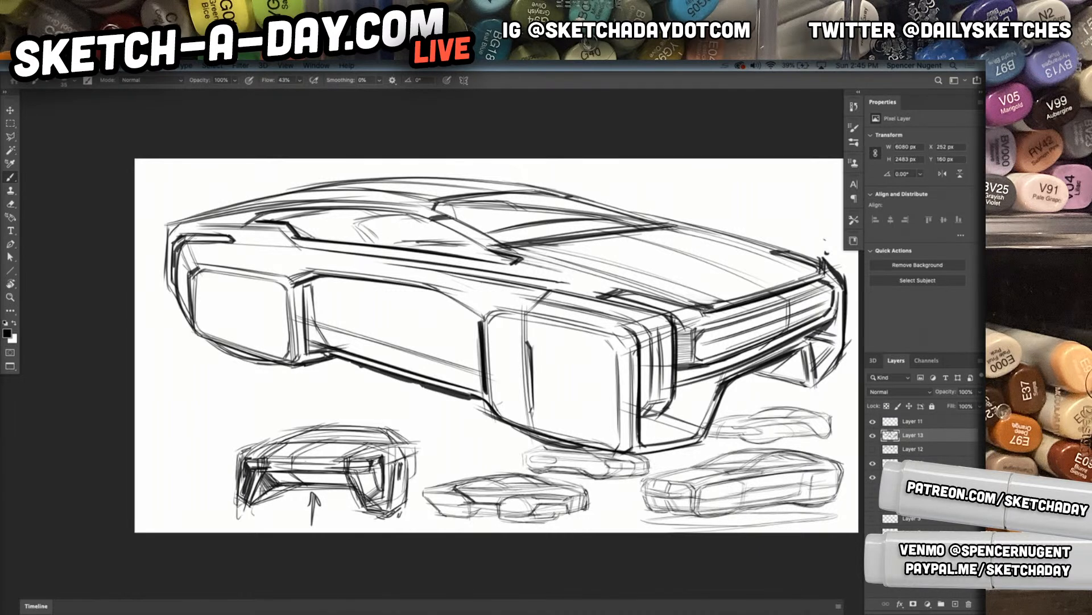
Refine the far lower intake with a darker bottom edge and strengthen the underside of the near front corner
drag(758, 354, 740, 361)
drag(808, 392, 837, 365)
drag(746, 373, 842, 396)
mouse_move(497, 422)
mouse_down()
mouse_move(677, 468)
mouse_move(672, 457)
mouse_move(693, 431)
mouse_up()
mouse_move(650, 417)
mouse_down()
mouse_move(691, 431)
mouse_move(655, 420)
mouse_up()
Draw a slanted rear fender edge from the window corner to the wheel block and darken the rear end of the sill
drag(366, 356, 334, 368)
drag(253, 234, 288, 283)
mouse_move(259, 236)
mouse_down()
mouse_move(289, 285)
mouse_move(279, 340)
mouse_up()
mouse_move(280, 292)
mouse_down()
mouse_move(279, 340)
mouse_move(298, 356)
mouse_up()
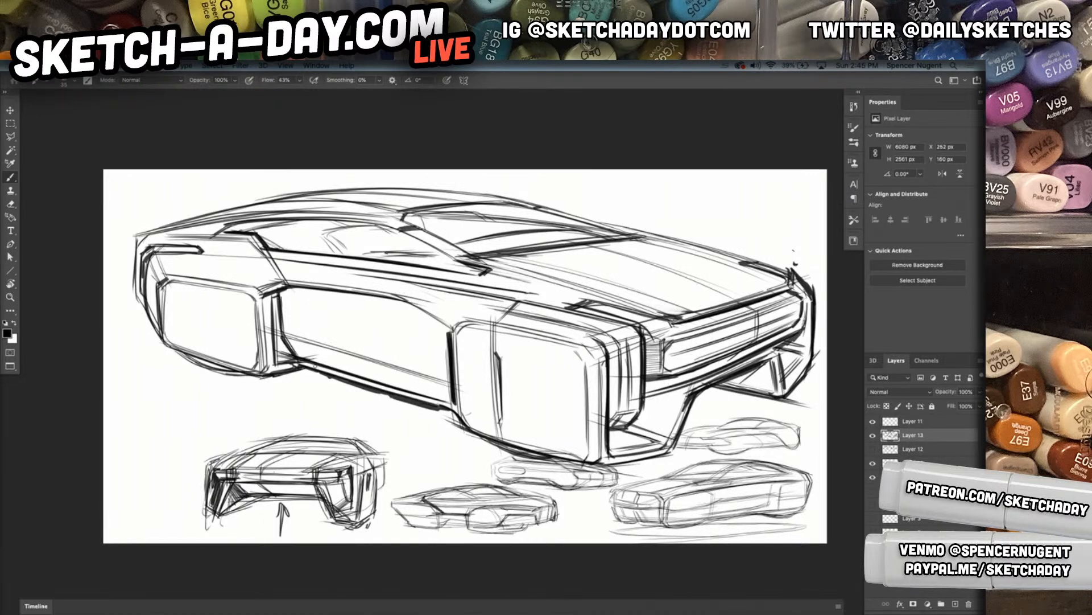
Select the front-view thumbnail's layer and move the thumbnail up beneath the big car's rear wheel block, near the canvas's left edge
drag(579, 355, 561, 359)
drag(502, 400, 465, 401)
drag(569, 415, 517, 410)
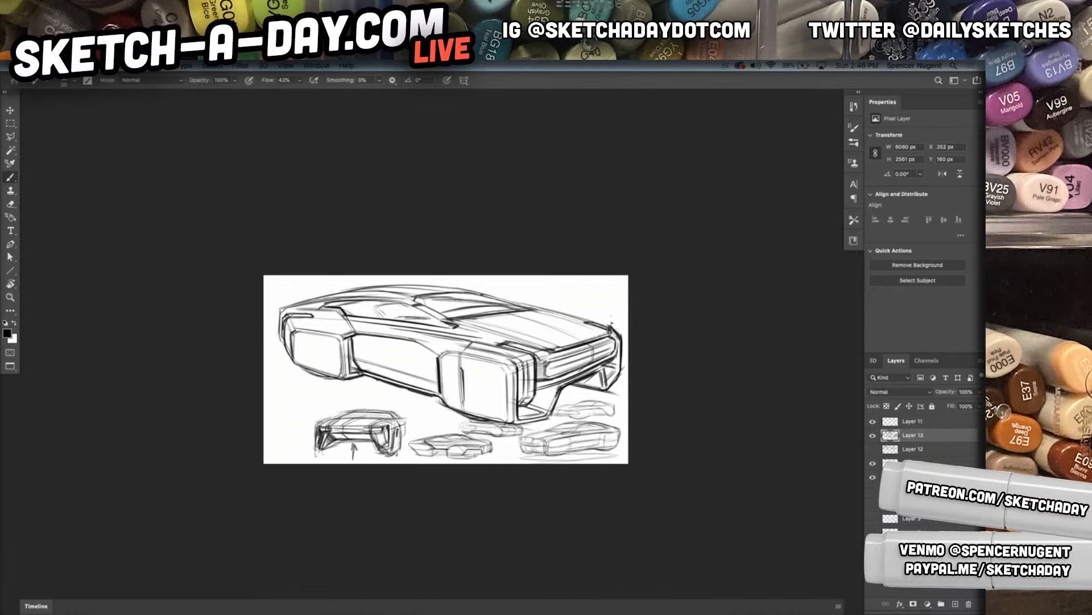
drag(426, 390, 475, 367)
mouse_move(597, 449)
mouse_down()
mouse_move(565, 455)
mouse_move(565, 445)
mouse_up()
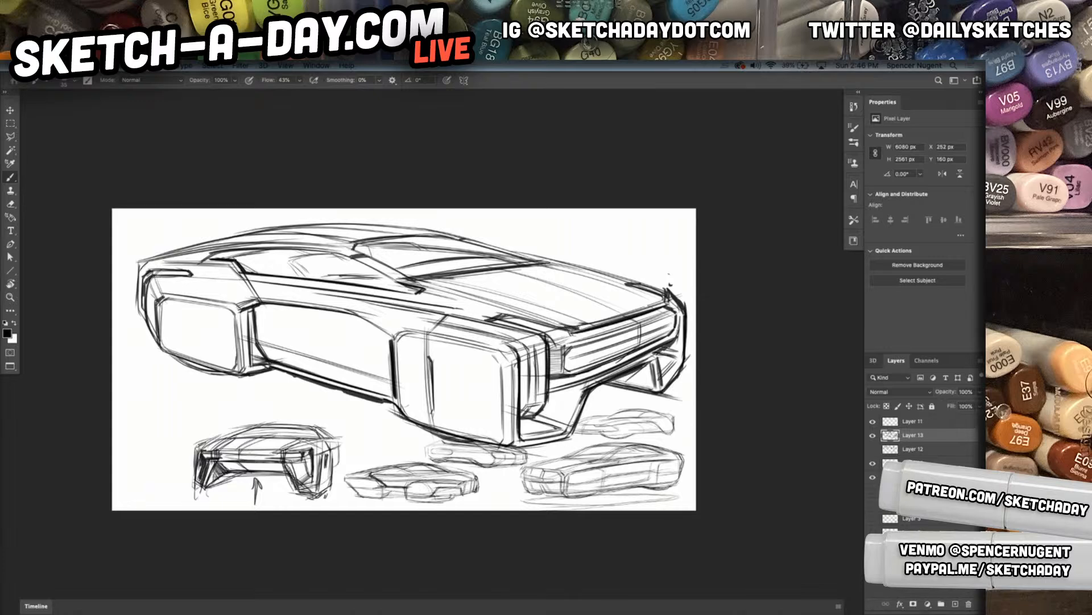
click(911, 463)
key(v)
drag(523, 430, 447, 401)
drag(447, 438, 446, 438)
drag(233, 426, 240, 417)
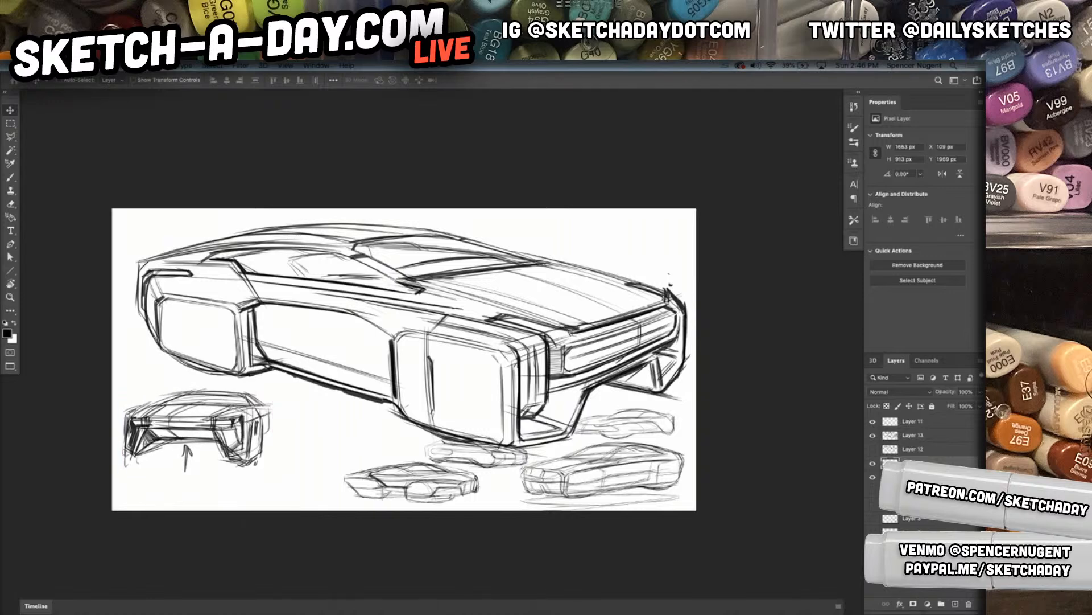
Move the three small car sketches under the front-view thumbnail, flip them horizontally and scale them down to about 3408 px wide
drag(457, 479, 235, 480)
key(ctrl+t)
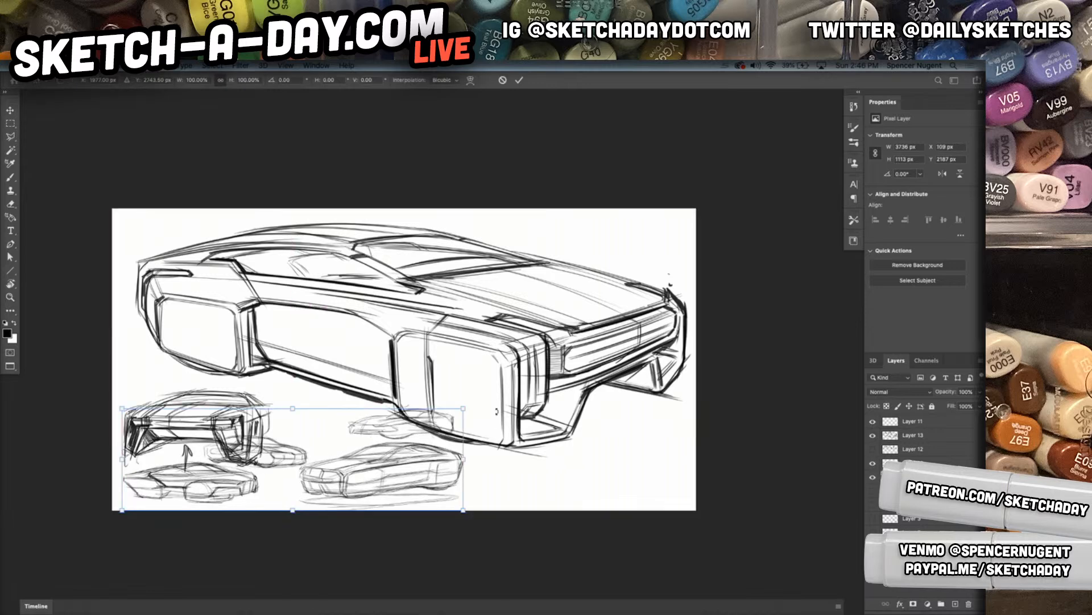
right_click(410, 417)
click(419, 453)
right_click(418, 454)
click(419, 454)
right_click(422, 458)
click(423, 458)
right_click(392, 500)
click(435, 591)
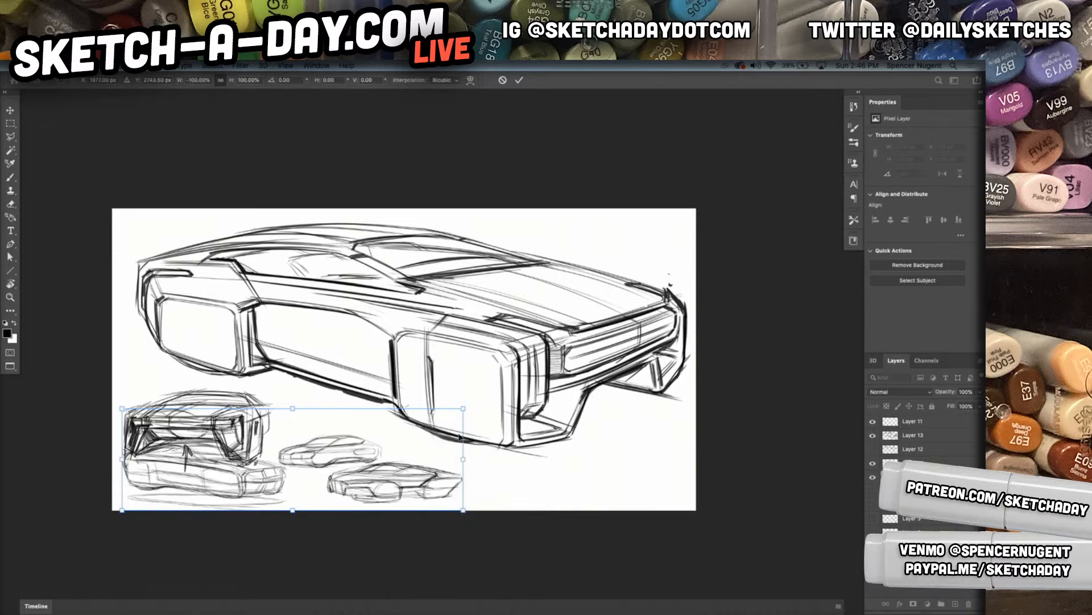
drag(462, 409, 433, 414)
key(Return)
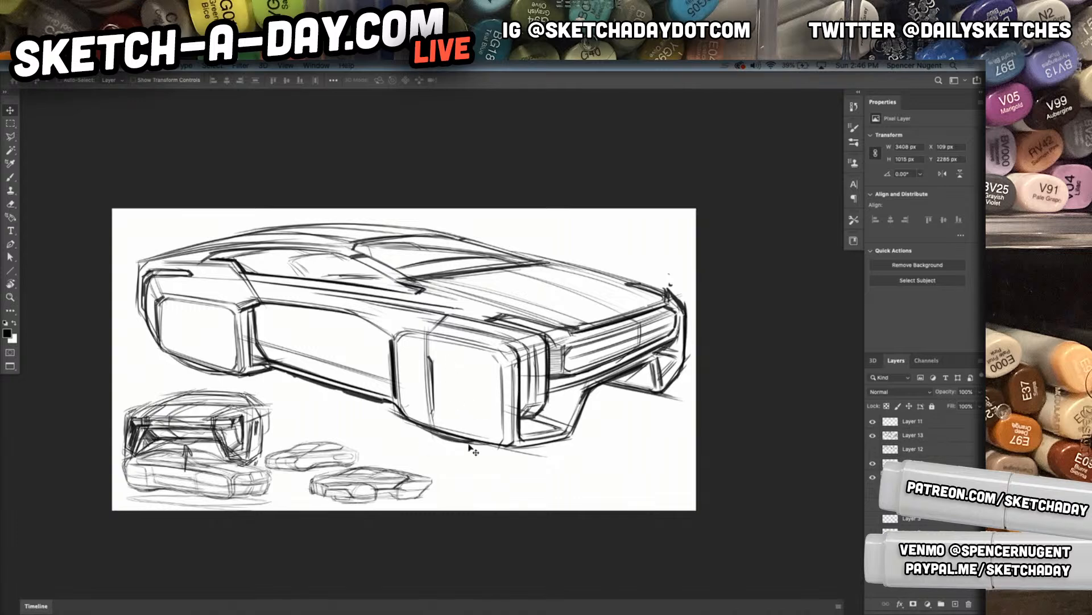
Scale the front-view thumbnail down to about 1465 px wide so it sits above the small car sketches
key(super+t)
drag(273, 388, 229, 401)
key(Return)
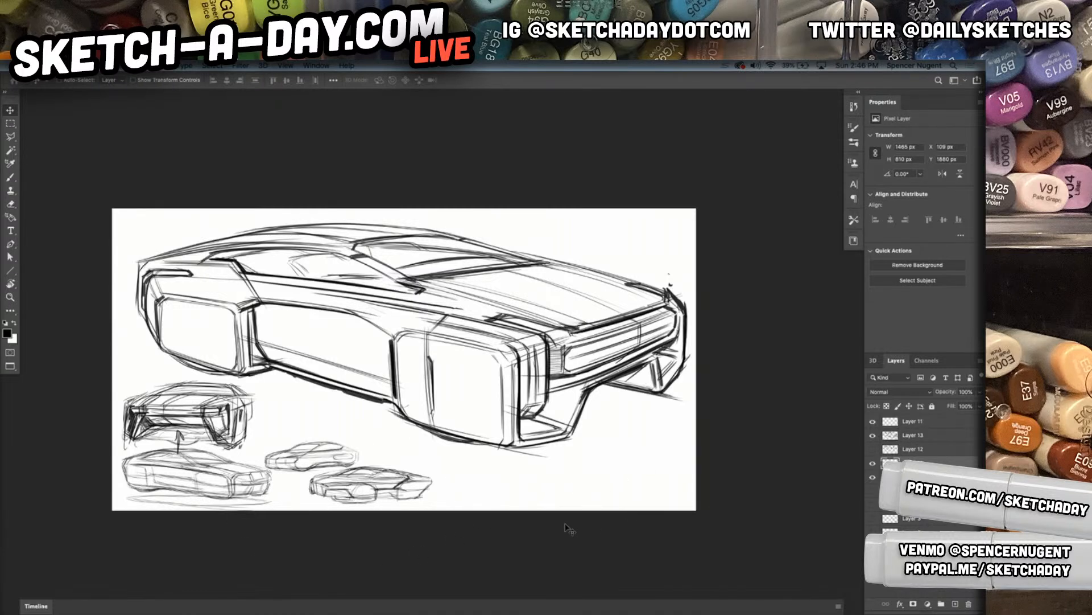
scroll(538, 408, down, 3)
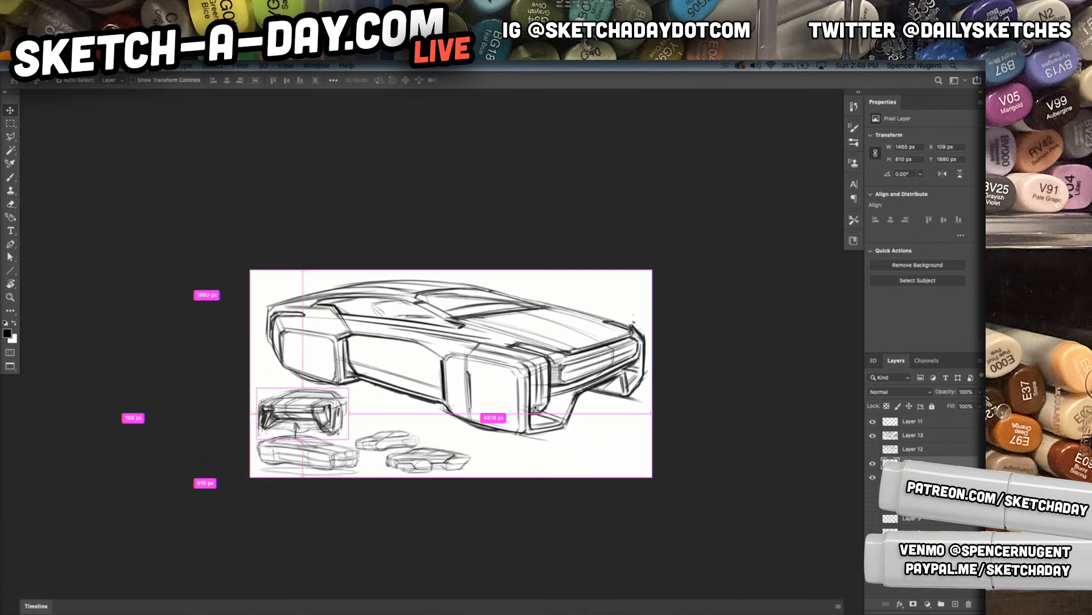
scroll(555, 419, up, 2)
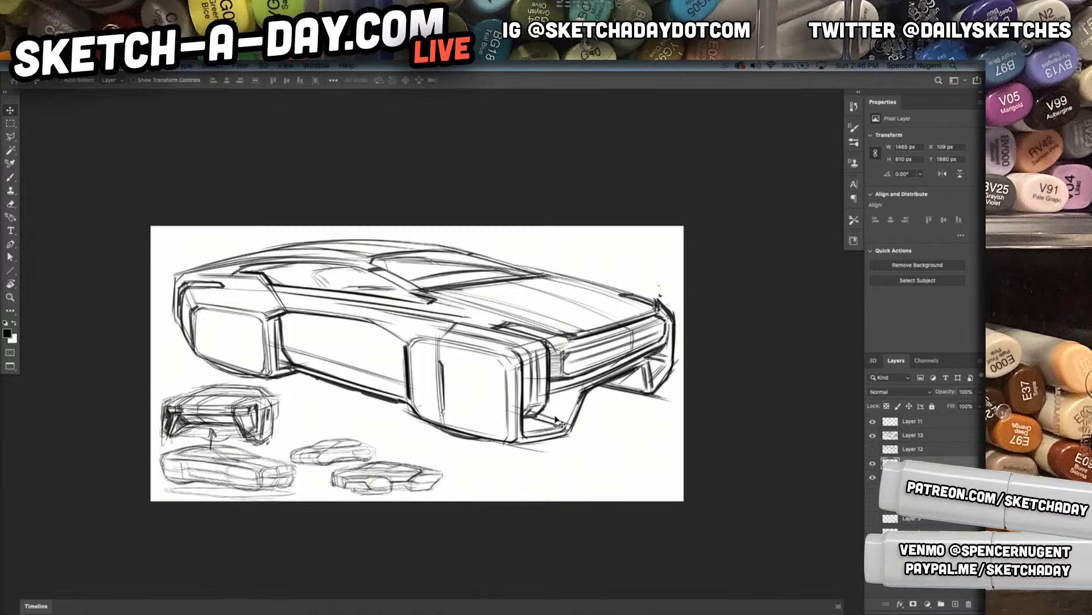
key(super+1)
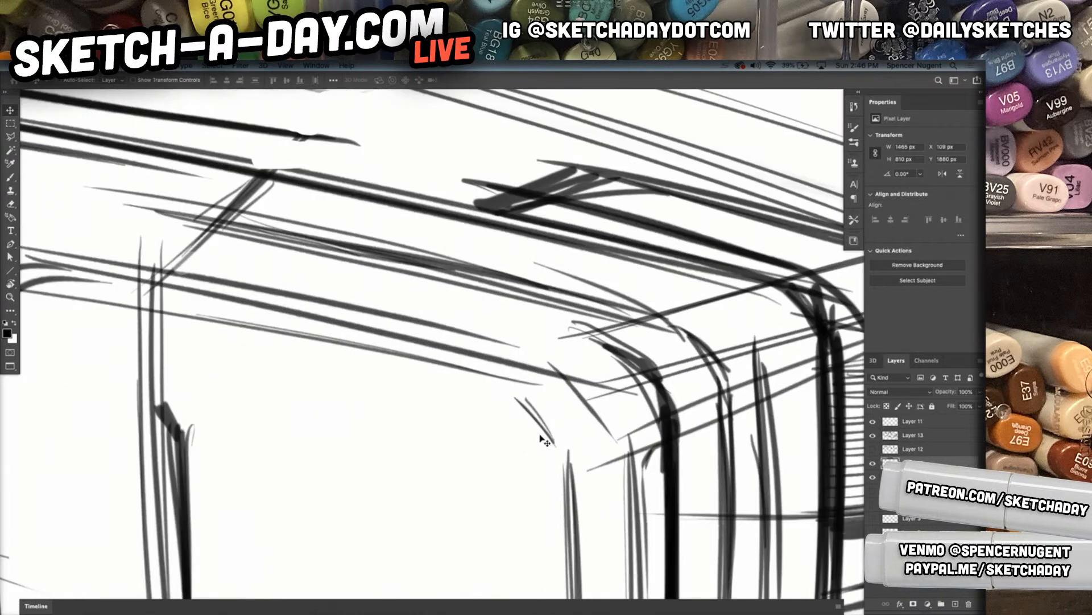
key(super+0)
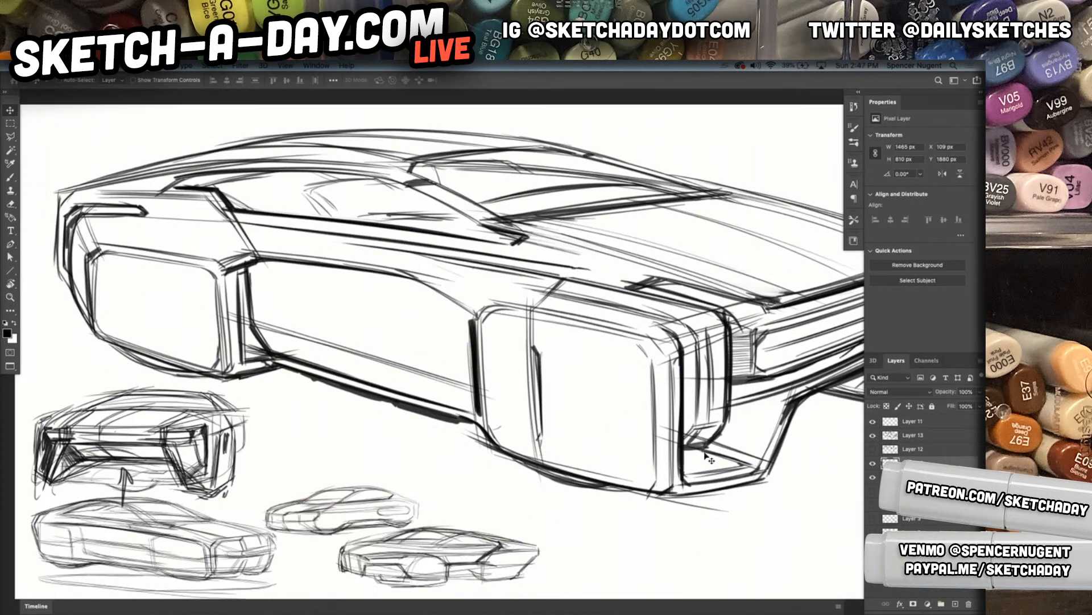
key(super+space)
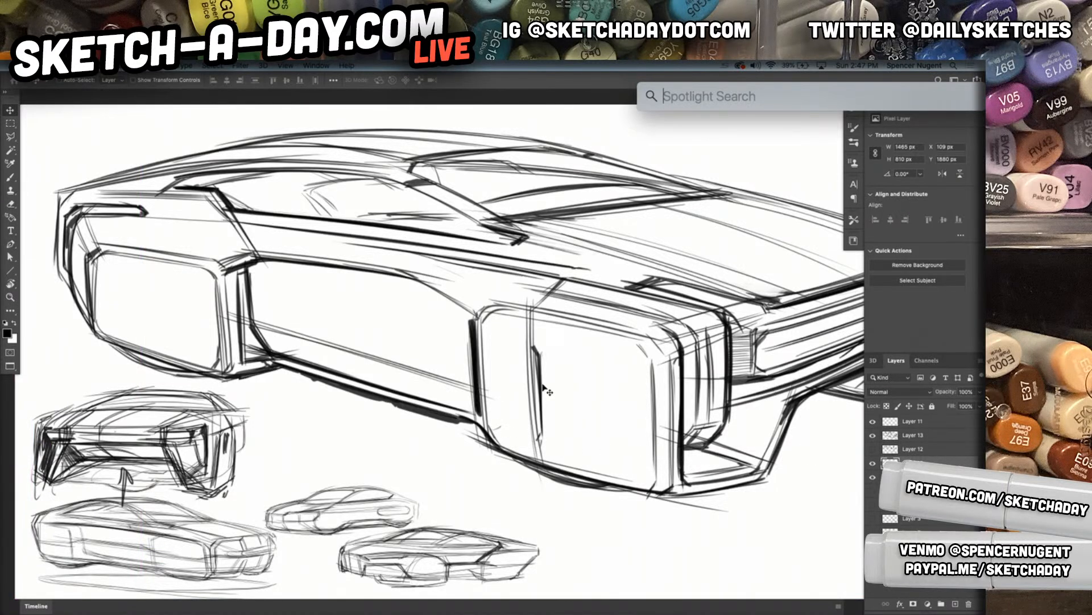
key(super+space)
key(super+space)
drag(621, 406, 547, 411)
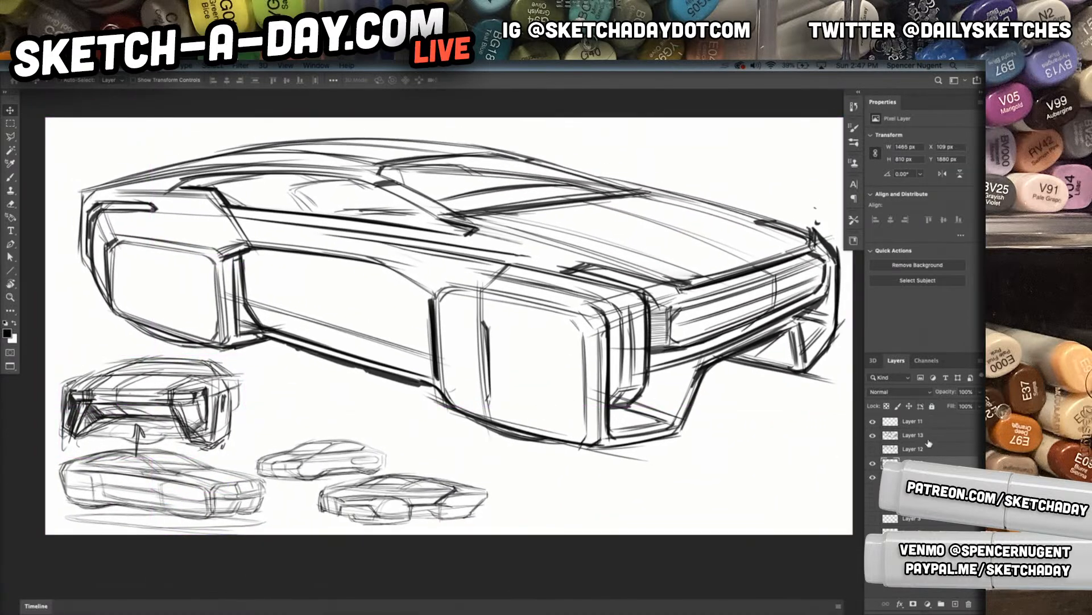
Identify the sketch layers, select the two thumbnail layers and move them directly below Layer 13
click(891, 436)
click(873, 437)
click(873, 436)
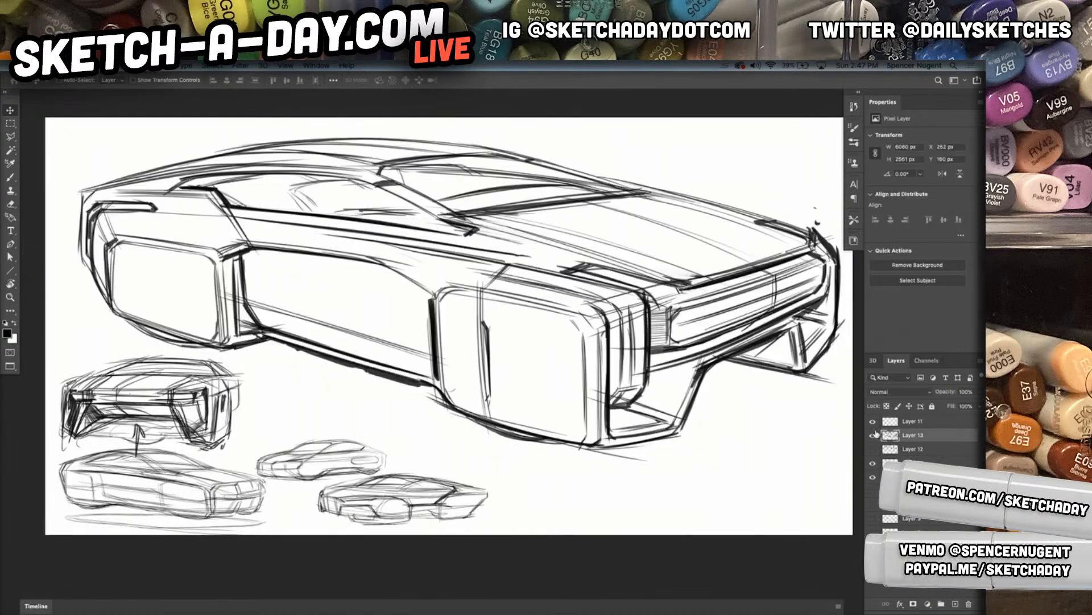
click(902, 450)
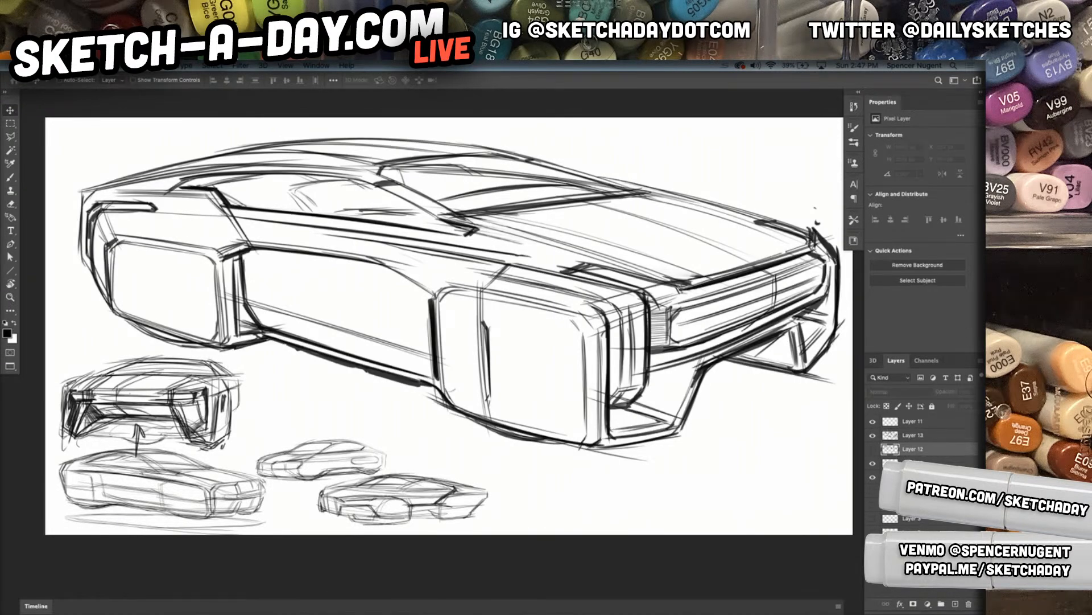
click(911, 460)
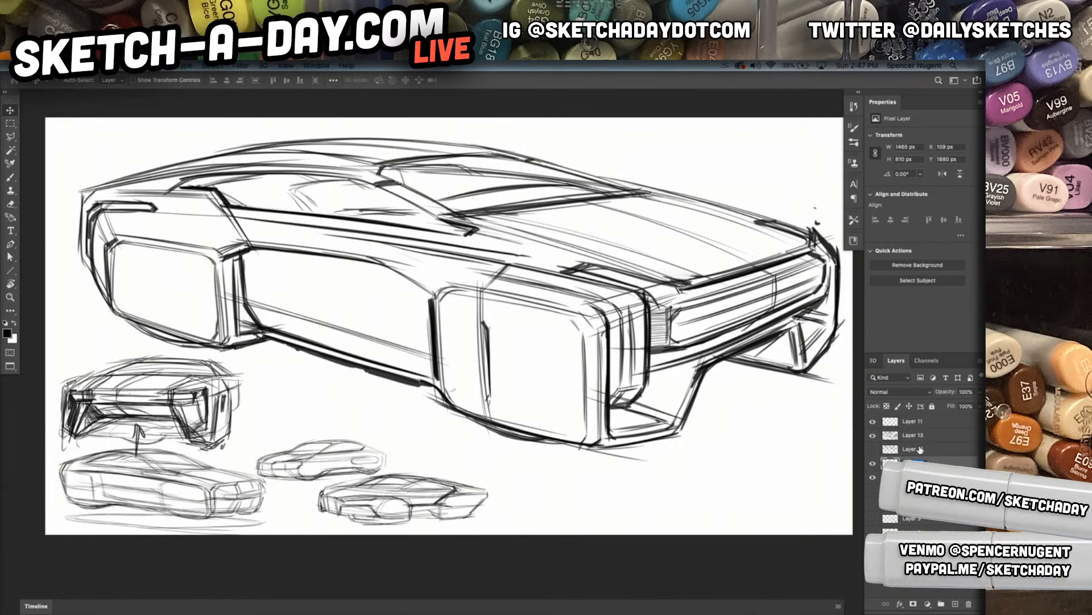
shift+click(934, 477)
drag(939, 464, 938, 445)
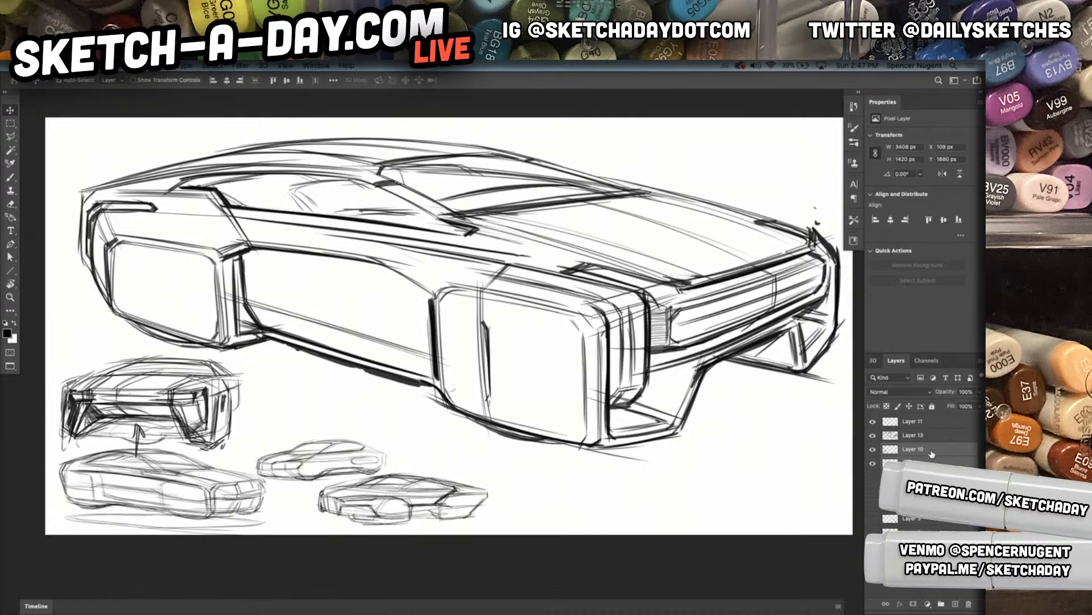
Group the two thumbnail layers and name the group TRUMBNAIL
key(ctrl+g)
double_click(910, 449)
text(TRUMBNAIL)
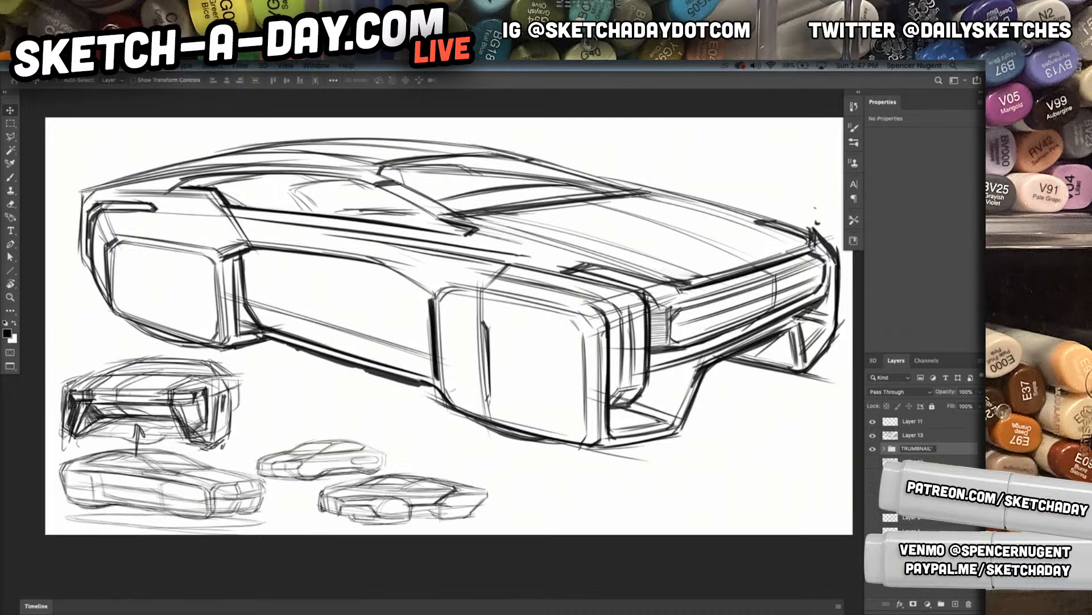
key(Return)
Rename Layer 13 as MAIN SKETCH] and put it in a group named MAIN SKETCH STUFF
double_click(910, 435)
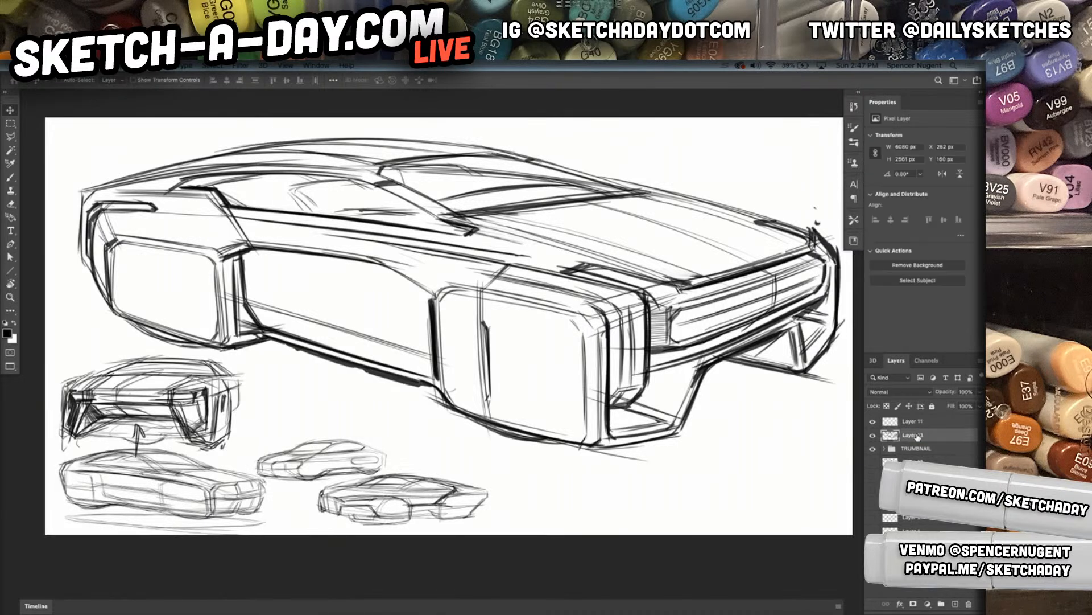
text(MA)
key(Return)
key(ctrl+g)
double_click(910, 435)
text(MAIN)
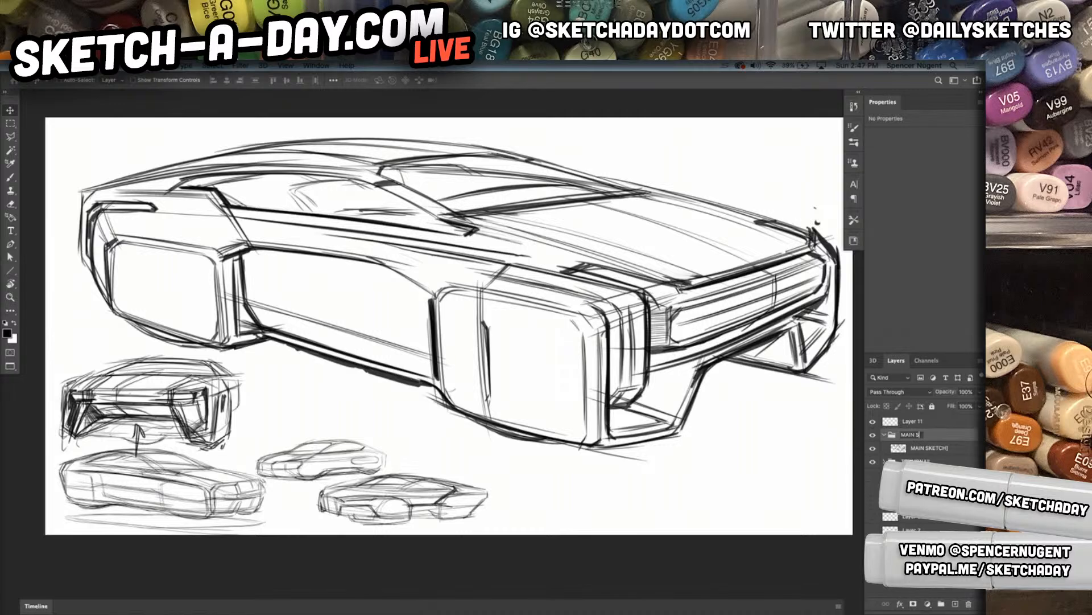
key(Return)
Move Layer 11 below the TRUMBNAIL group and group the older layers beneath it
drag(914, 425, 911, 467)
shift+click(913, 543)
key(super+g)
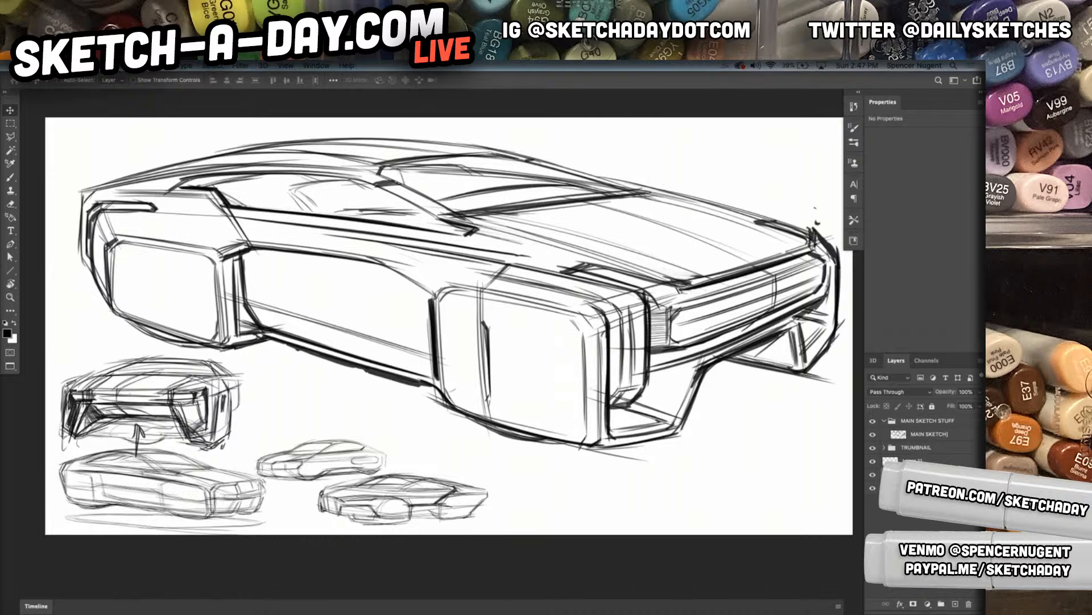
Set the main car sketch layer's opacity to 20%
click(917, 460)
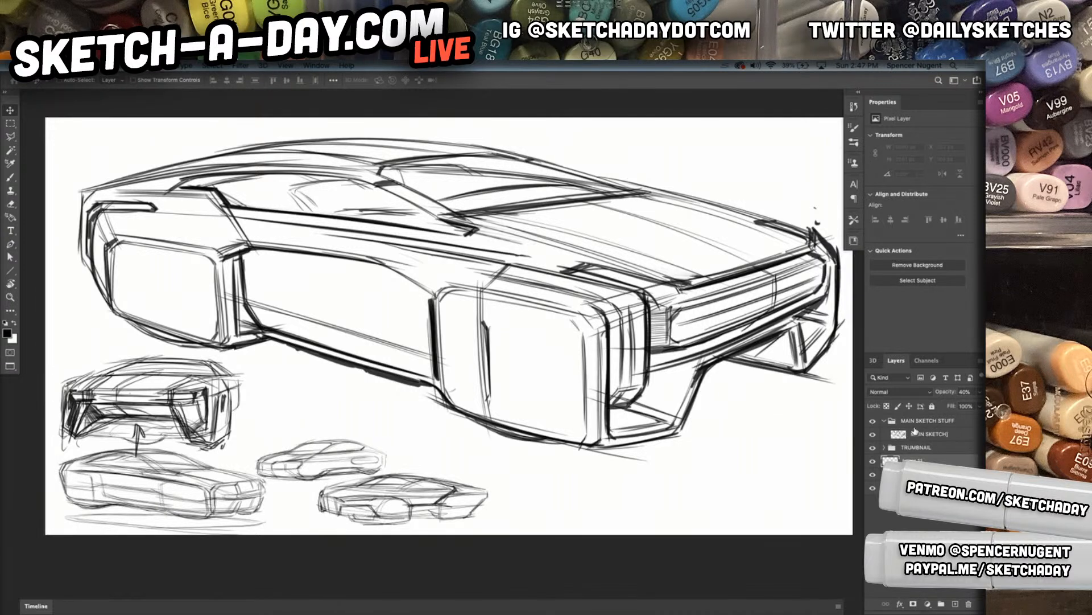
click(923, 435)
key(2)
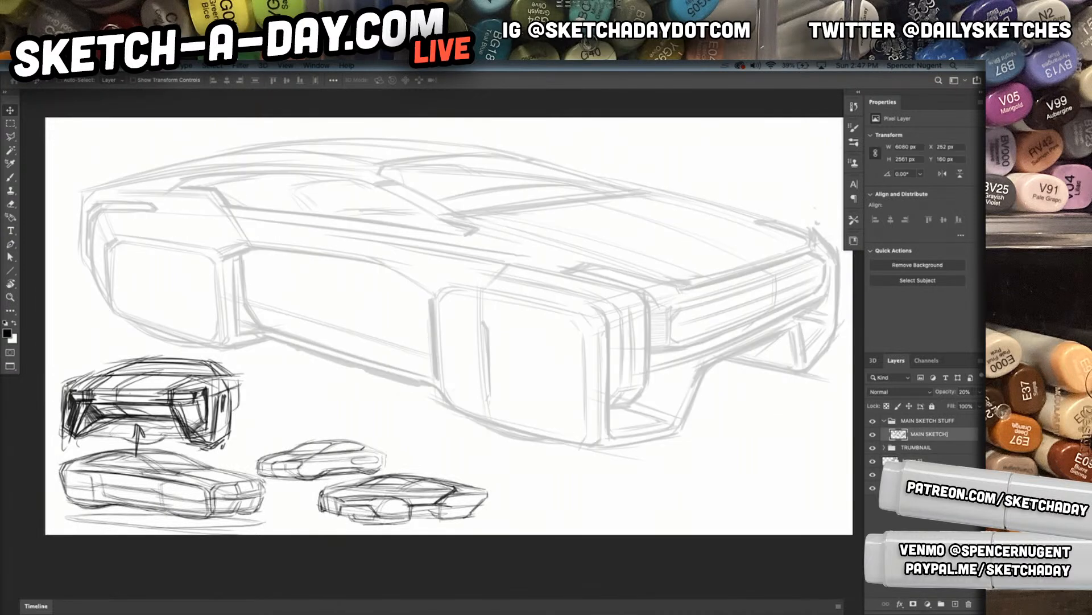
Select the empty layer below the TRUMBNAIL group, set the foreground colour to red and activate the Brush tool
click(917, 458)
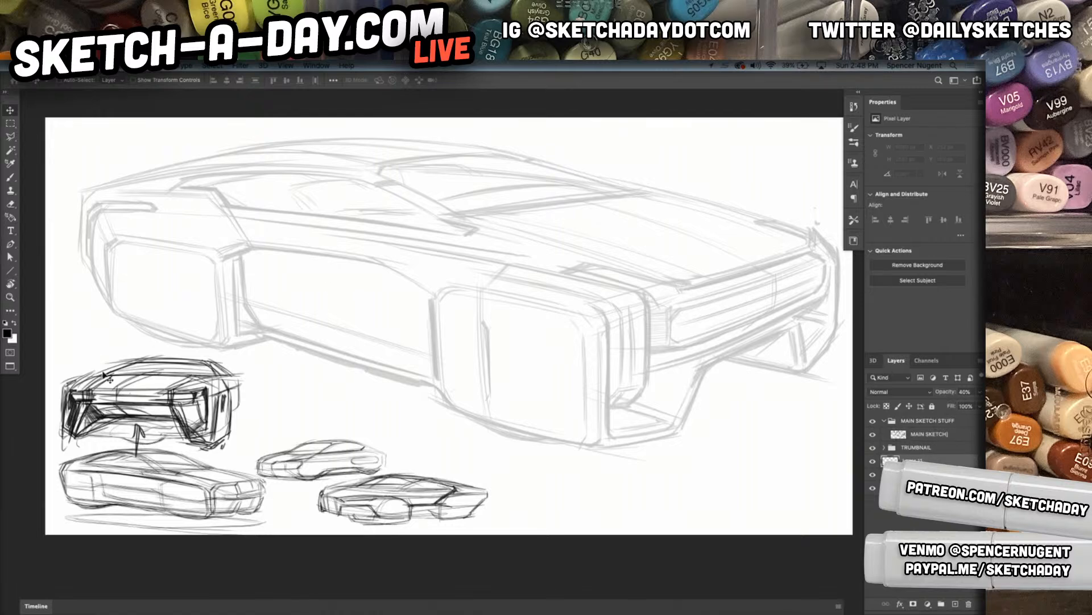
click(6, 333)
mouse_move(677, 173)
mouse_down()
mouse_move(675, 198)
mouse_move(675, 189)
mouse_up()
click(835, 163)
key(b)
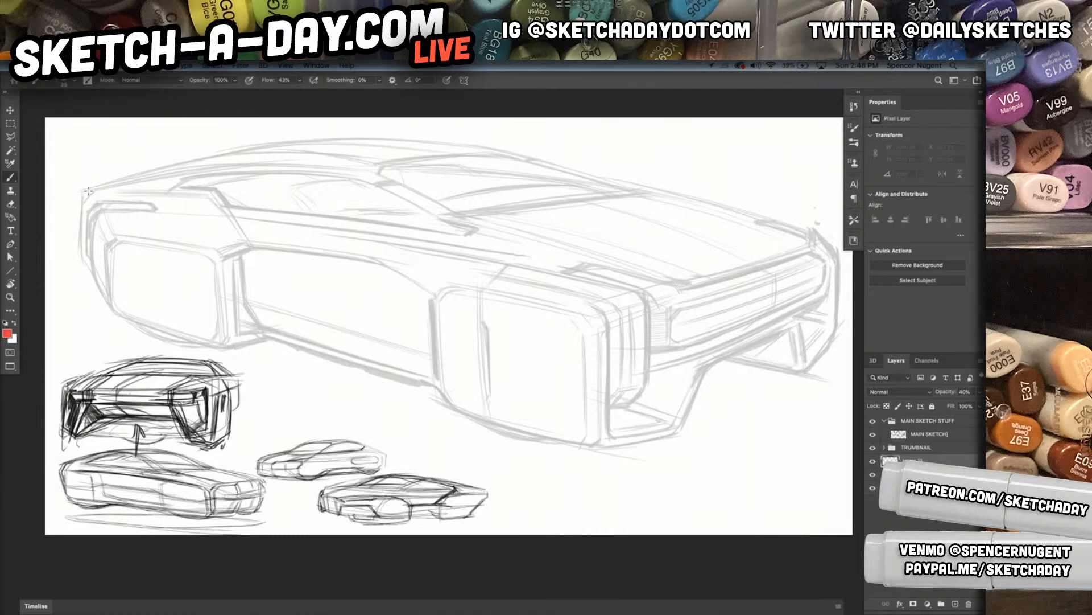
Ready the 25 px Hard Round 25 1 brush and set the active layer's opacity to 100%
right_click(200, 268)
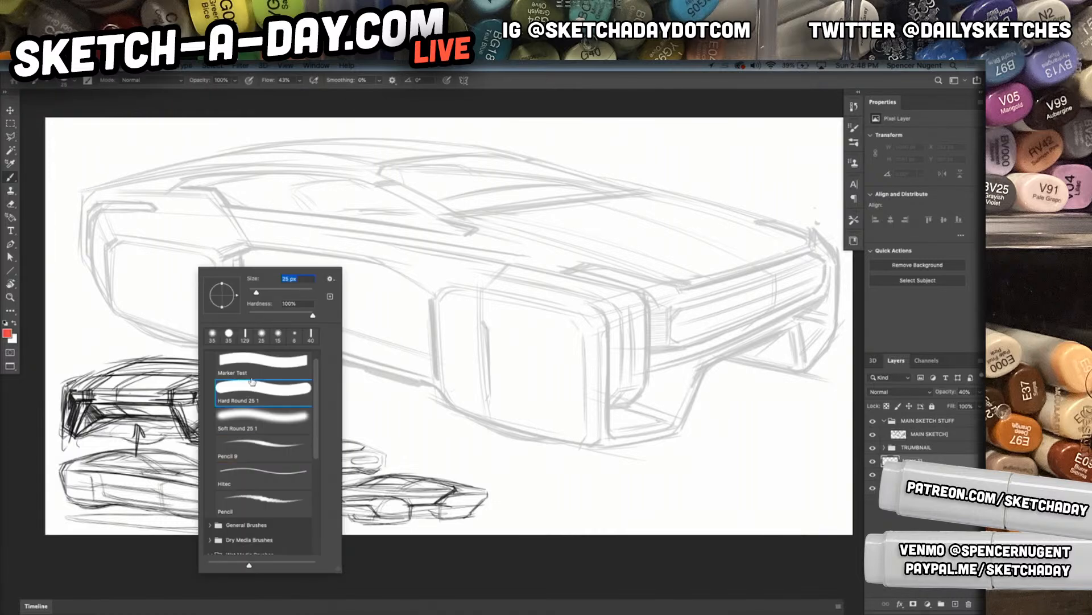
drag(89, 206, 94, 212)
key(super+z)
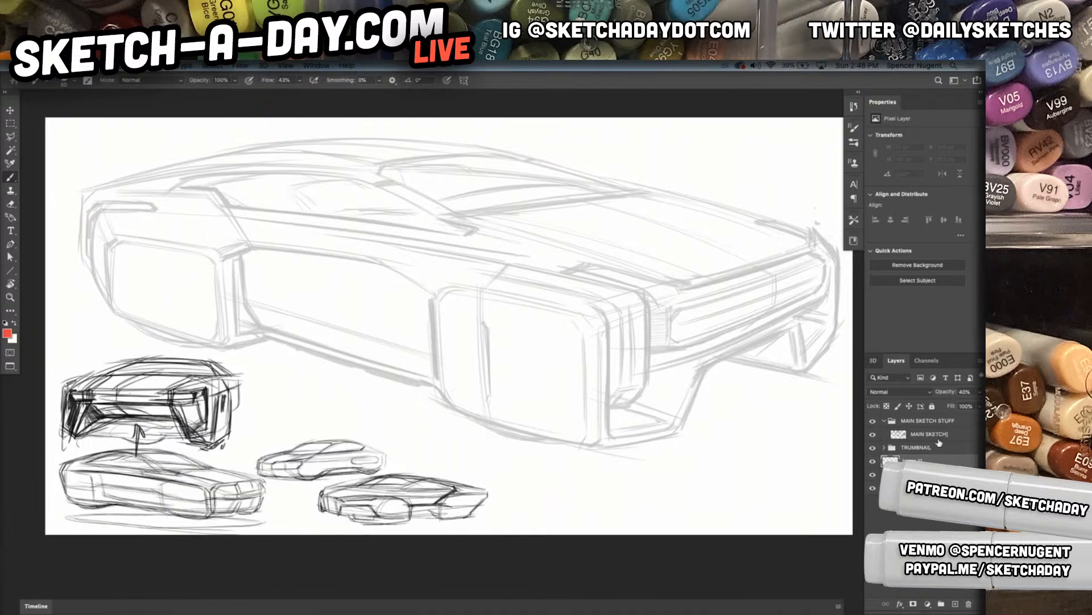
drag(944, 392, 957, 402)
click(874, 462)
click(874, 462)
Outline the car in red from the rear corner down and along its lower edge to the far front corner
mouse_move(87, 206)
mouse_down()
mouse_move(84, 255)
mouse_move(116, 312)
mouse_move(223, 347)
mouse_move(274, 338)
mouse_up()
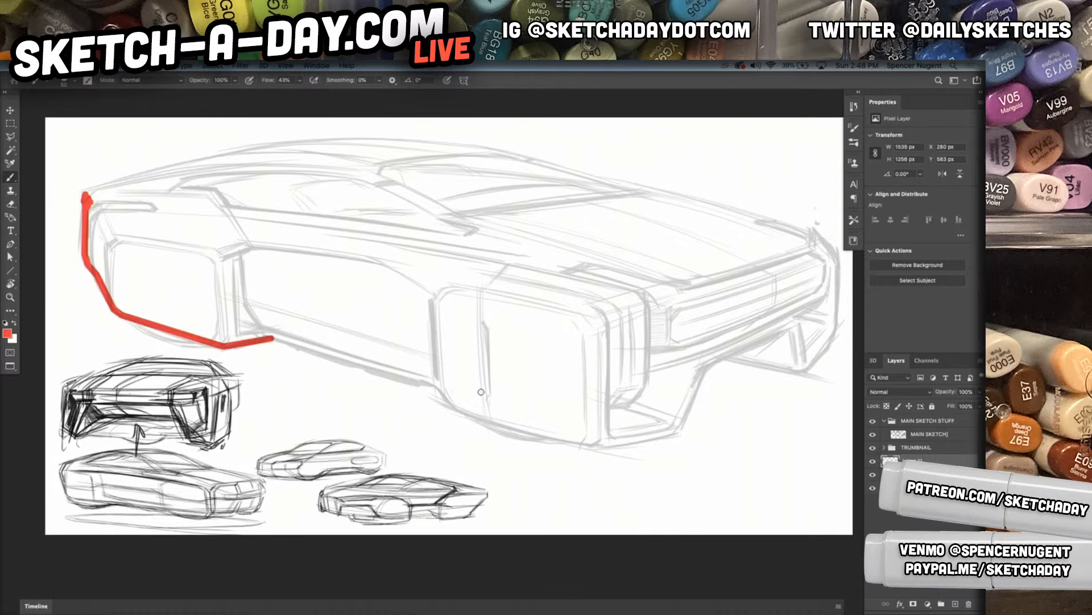
drag(438, 388, 439, 386)
shift+click(457, 408)
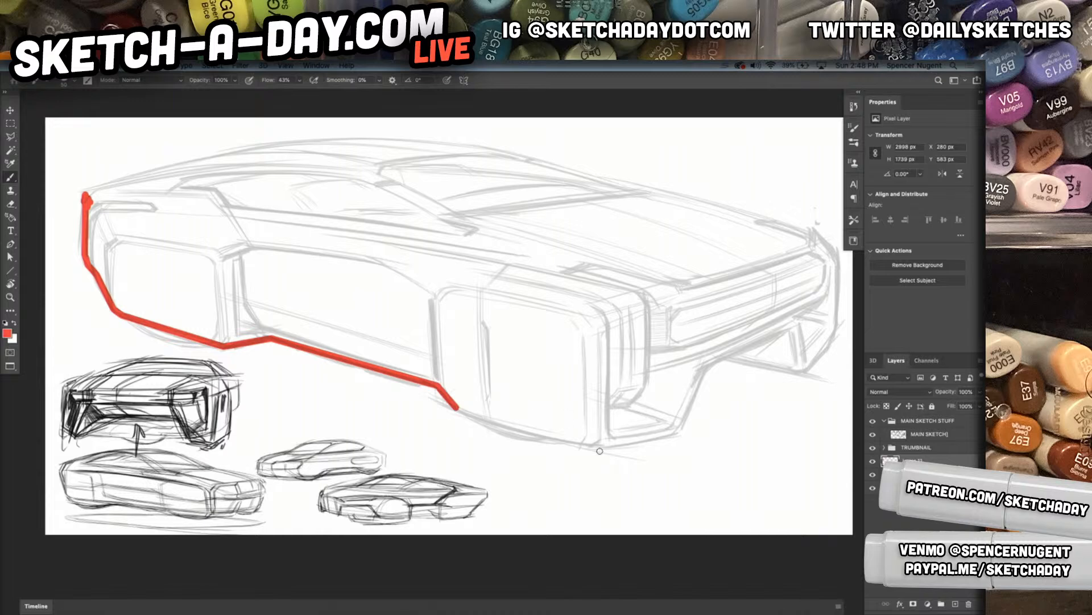
shift+click(495, 421)
shift+click(596, 444)
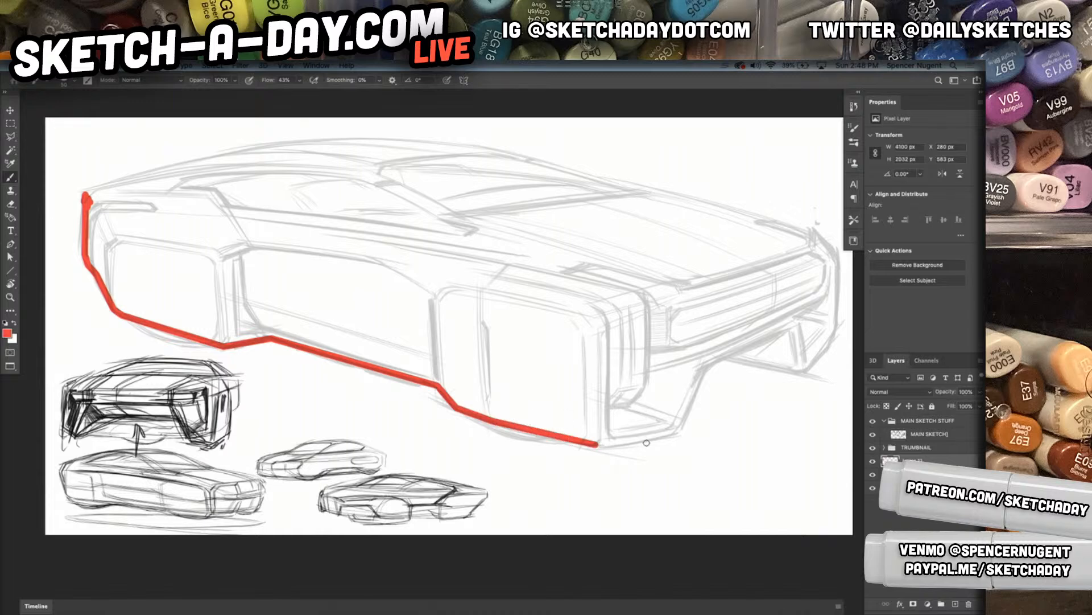
shift+click(676, 432)
shift+click(704, 368)
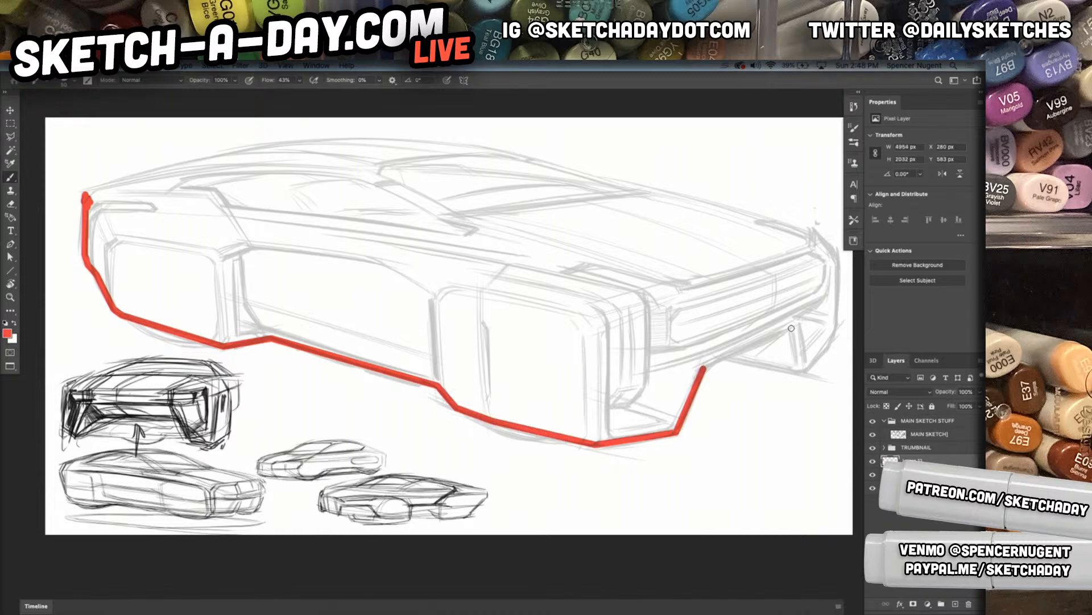
shift+click(727, 357)
shift+click(803, 371)
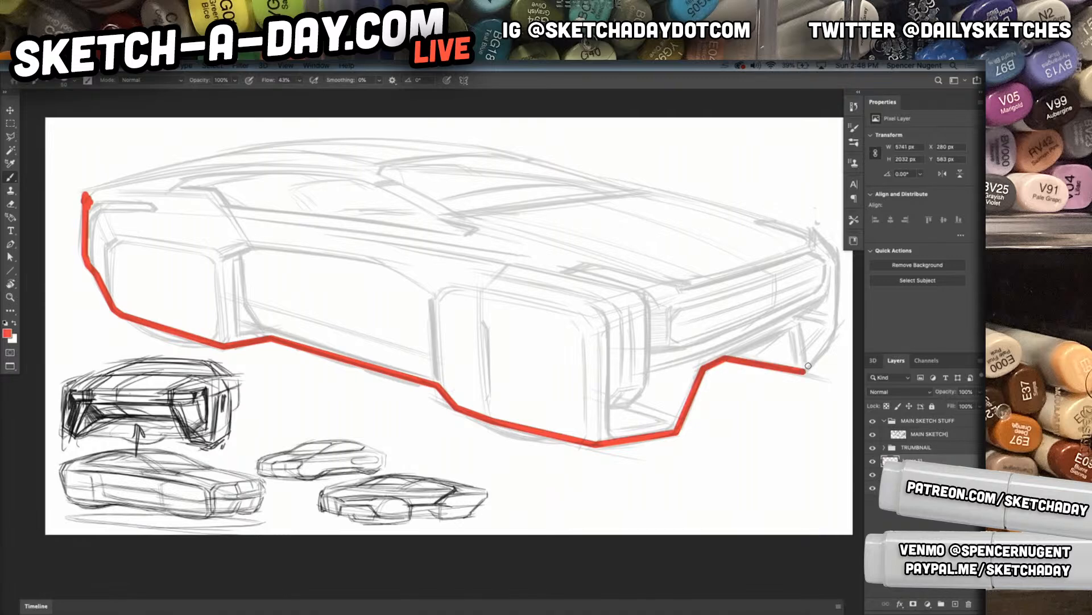
Continue the red outline up the car's front end and back along the hood to the windshield base
shift+click(835, 336)
shift+click(839, 260)
shift+click(821, 238)
shift+click(812, 231)
shift+click(641, 192)
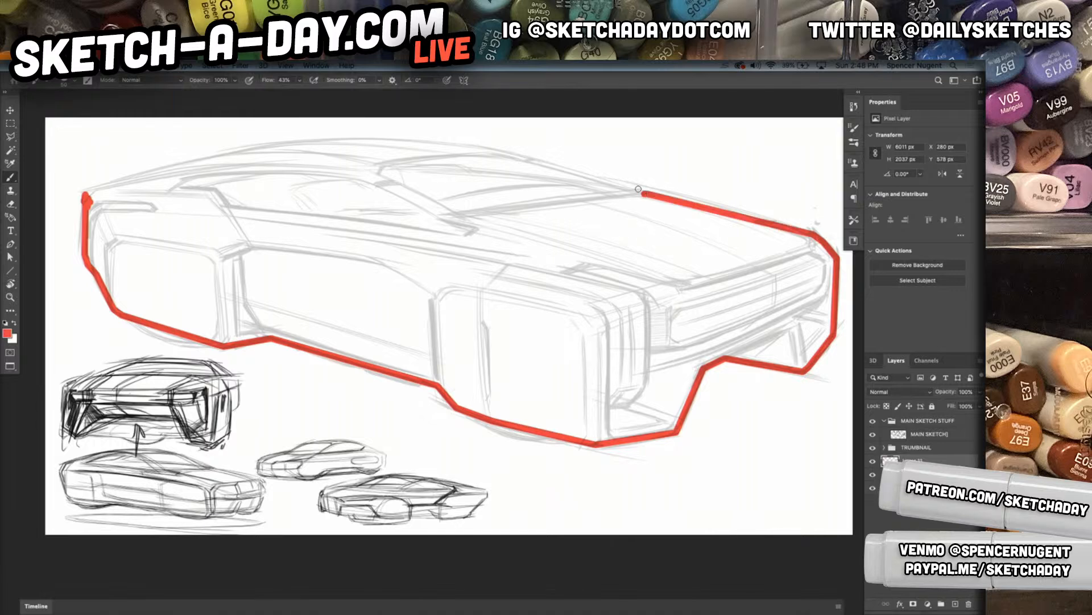
shift+click(628, 192)
Close the red outline along the windshield and roofline back to the rear corner
shift+click(500, 149)
shift+click(470, 147)
shift+click(425, 143)
shift+click(378, 141)
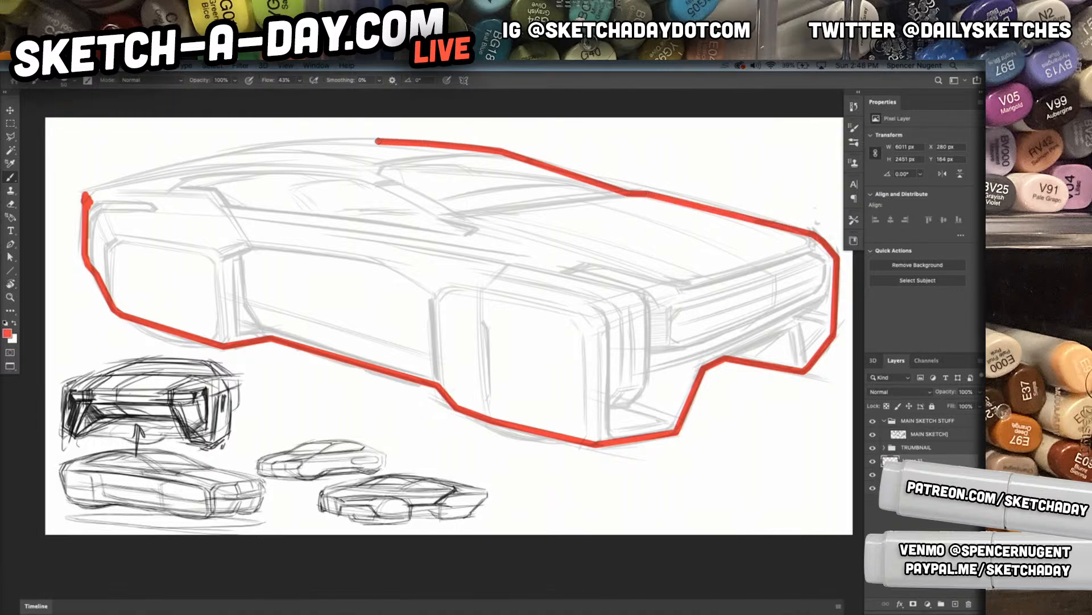
shift+click(326, 142)
shift+click(270, 146)
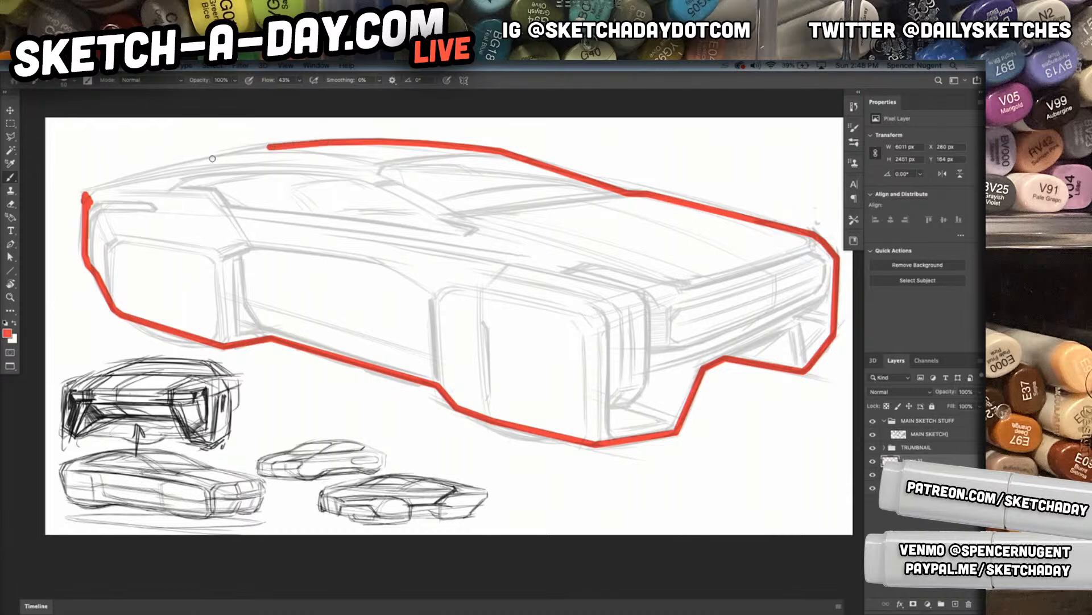
shift+click(176, 165)
shift+click(89, 189)
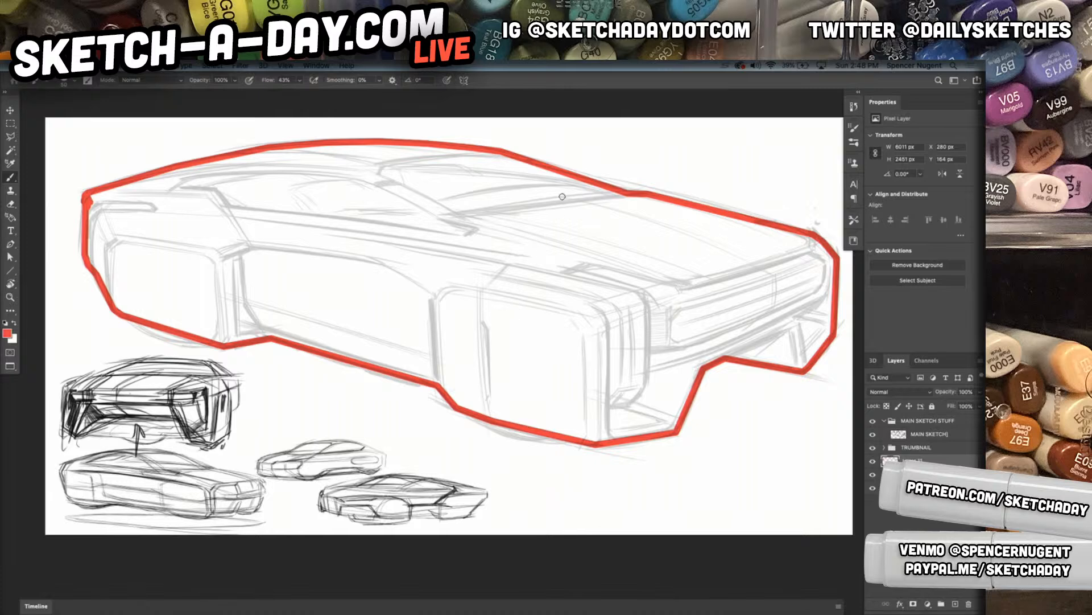
Fill the closed car outline with red using the Paint Bucket tool
key(g)
key(shift+g)
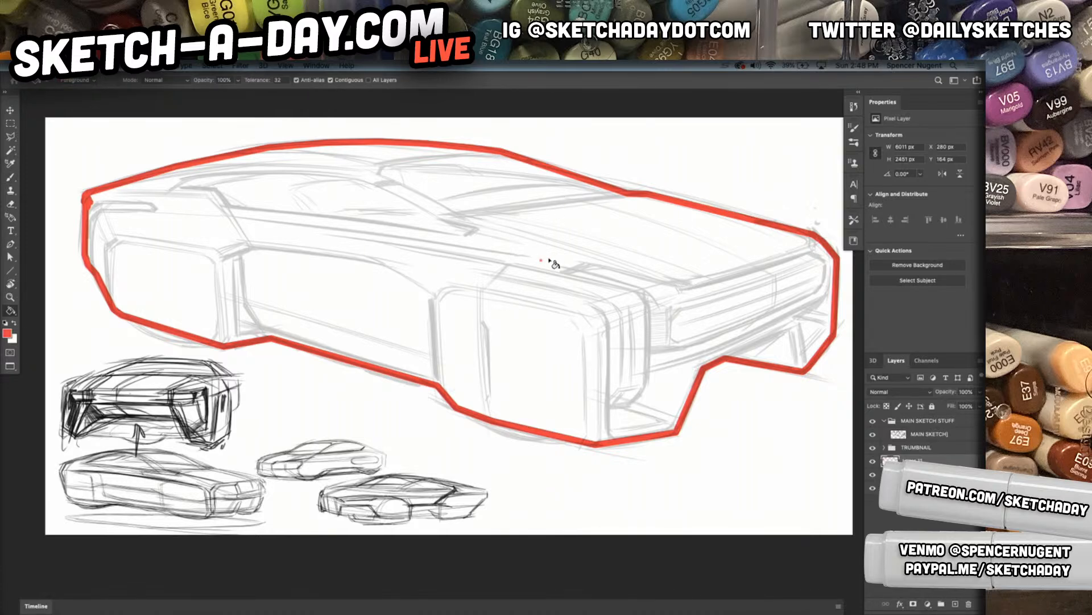
click(548, 265)
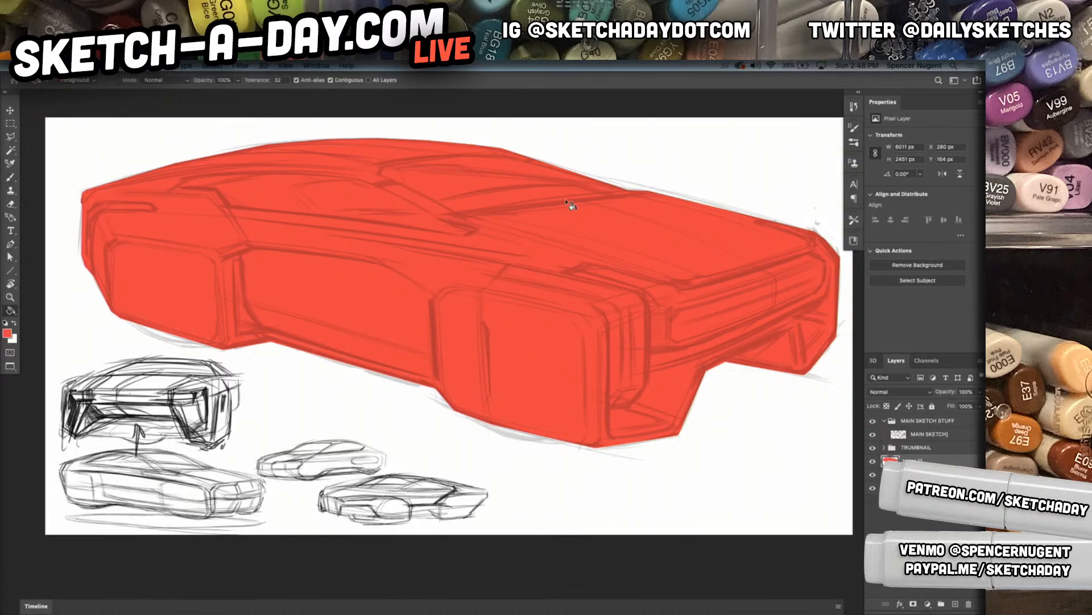
Add a new layer above the red fill and choose a darker red foreground colour
key(b)
drag(618, 385, 620, 411)
alt+click(645, 403)
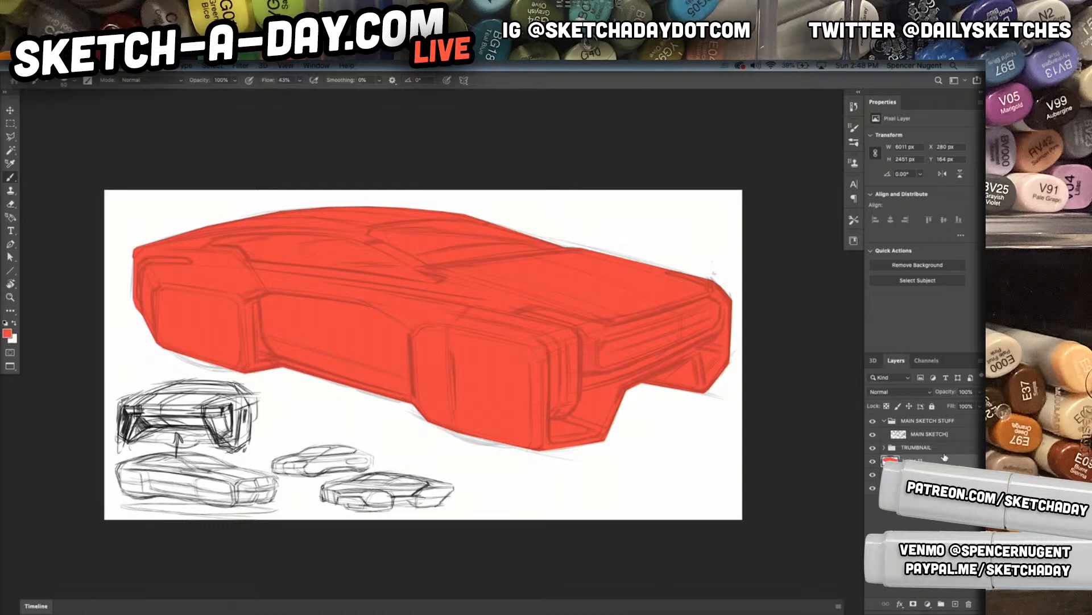
click(955, 603)
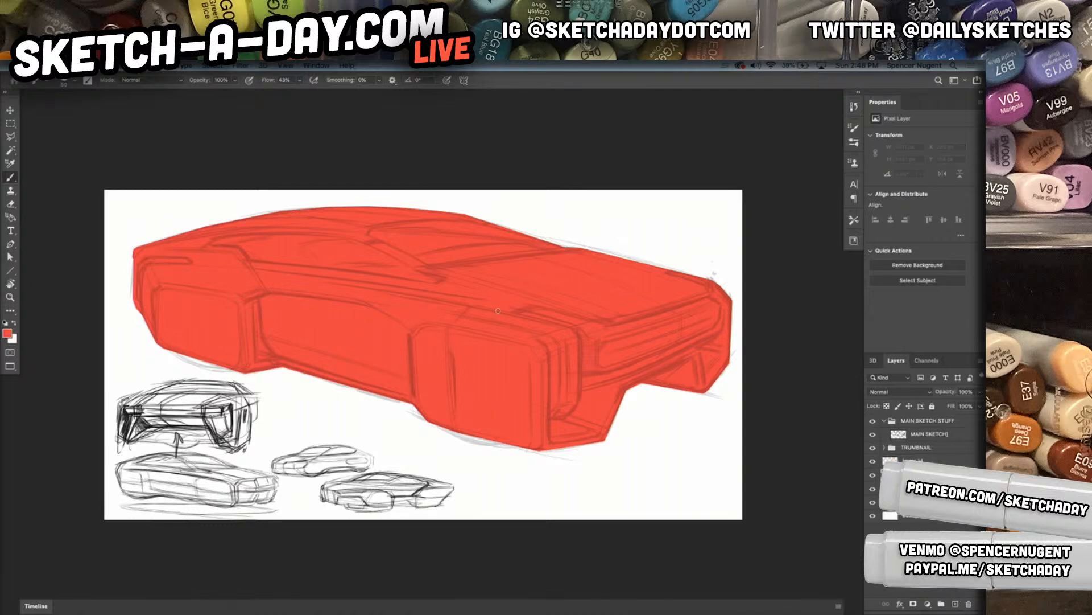
click(7, 335)
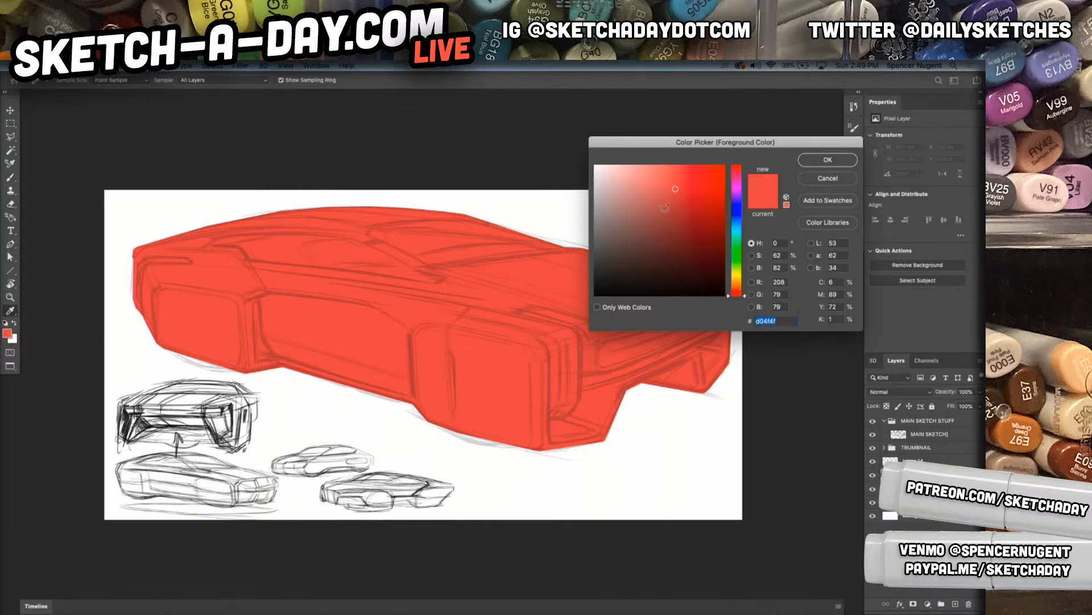
click(693, 207)
click(823, 161)
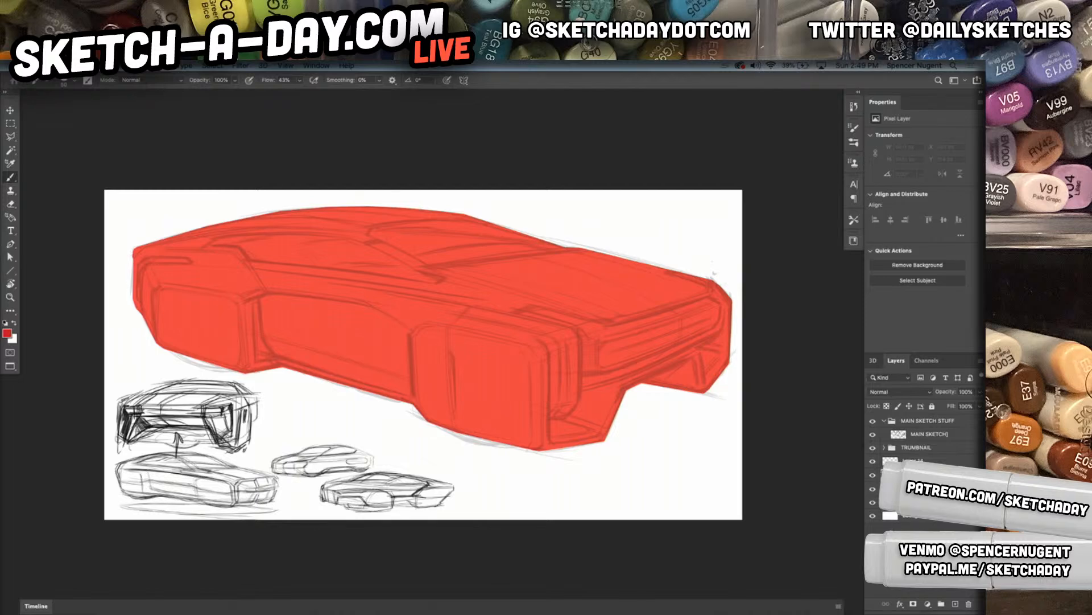
Set the new layer's blend mode to Multiply and choose the Soft Round 25 1 brush with black paint
click(908, 393)
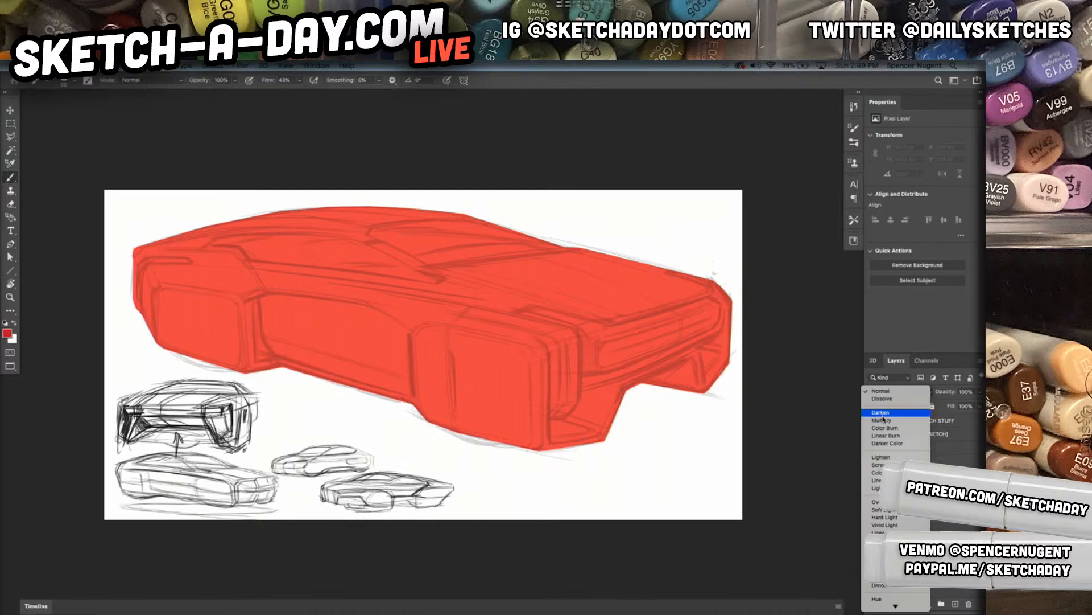
click(888, 424)
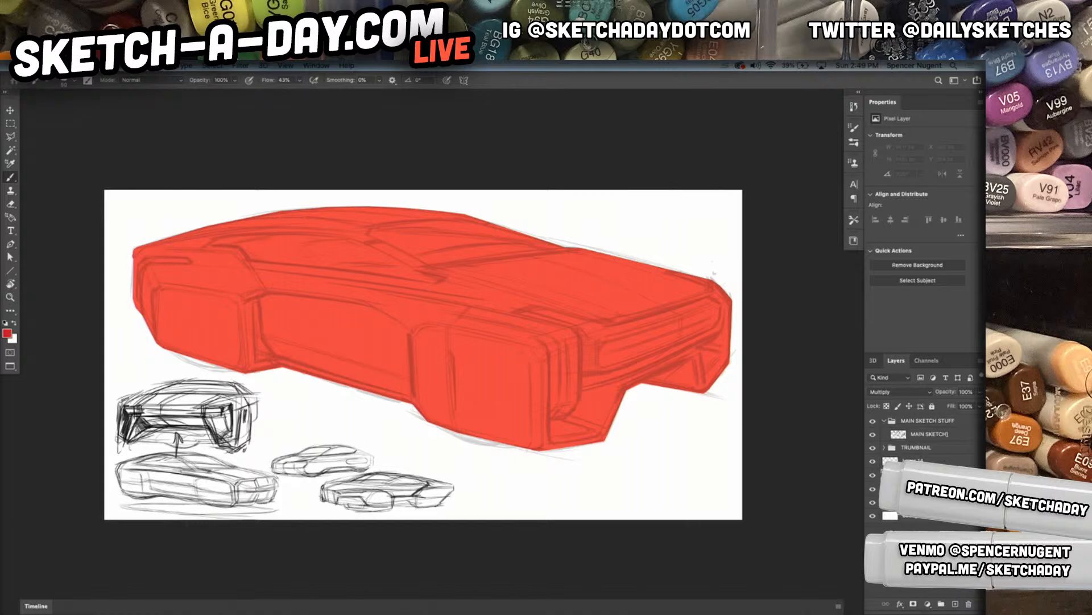
key(d)
right_click(453, 305)
click(518, 452)
Enlarge the soft brush while testing black shading strokes across the middle of the car
drag(547, 323, 552, 322)
mouse_move(394, 268)
mouse_down()
mouse_move(361, 275)
mouse_move(511, 289)
mouse_up()
key(ctrl+z)
right_click(575, 313)
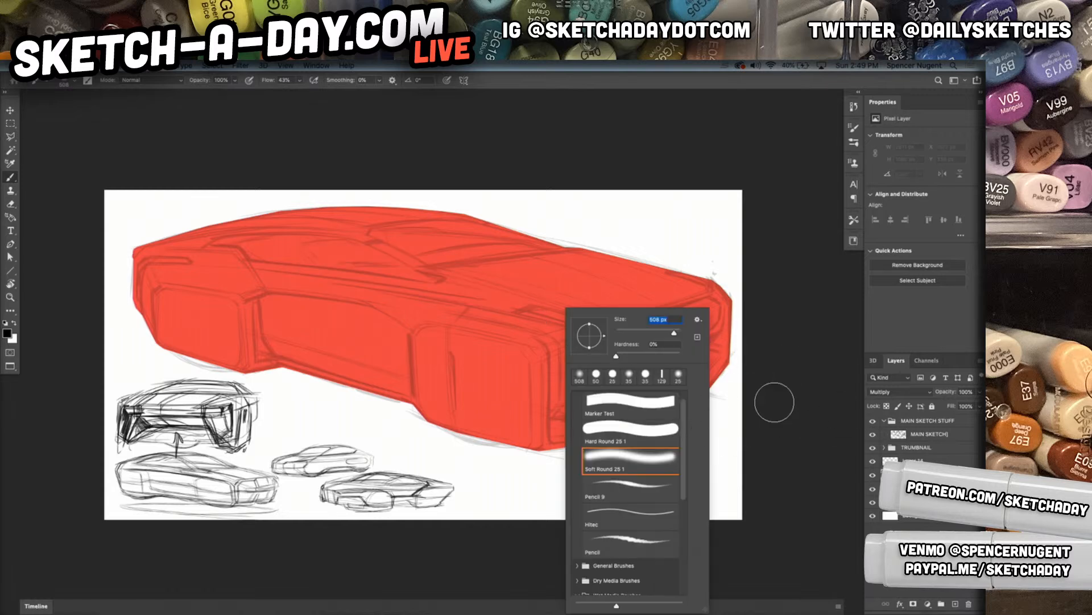
drag(674, 335, 677, 334)
drag(507, 322, 293, 289)
drag(481, 336, 345, 294)
key(super+z)
Load the red car silhouette as a selection, undo the test shading and shade the upper body with a broad soft black stroke
click(917, 502)
super+click(891, 502)
click(917, 475)
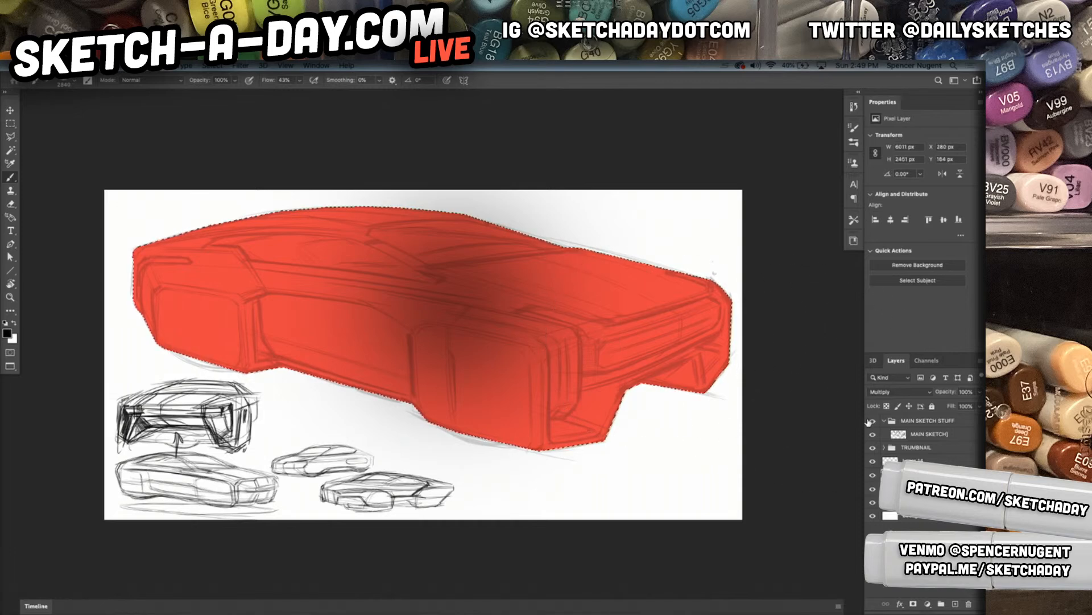
key(super+z)
key(super+z)
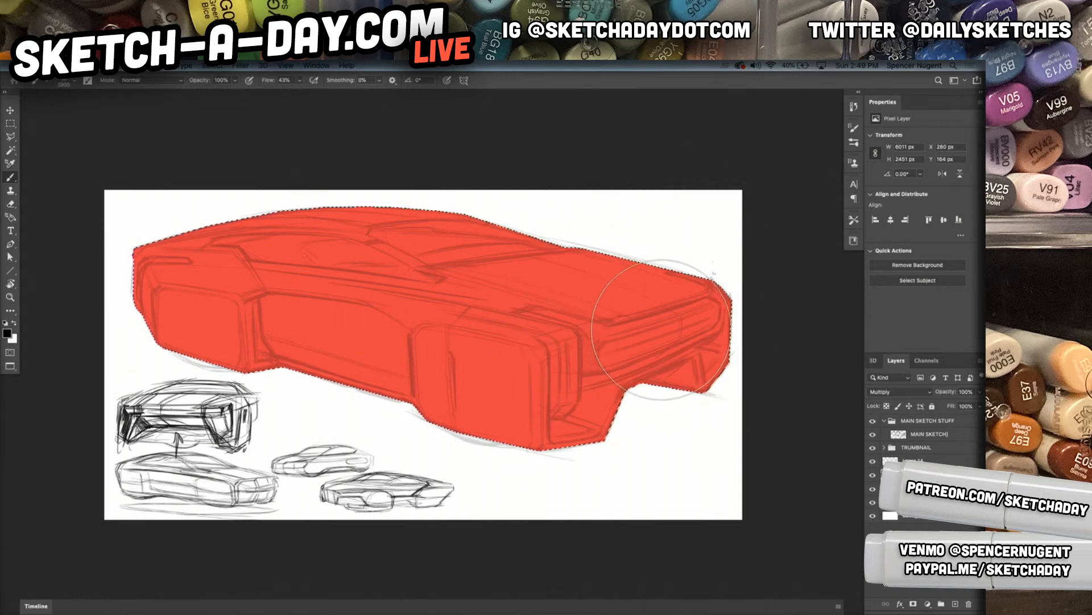
mouse_move(693, 341)
mouse_down()
mouse_move(570, 306)
mouse_move(241, 257)
mouse_up()
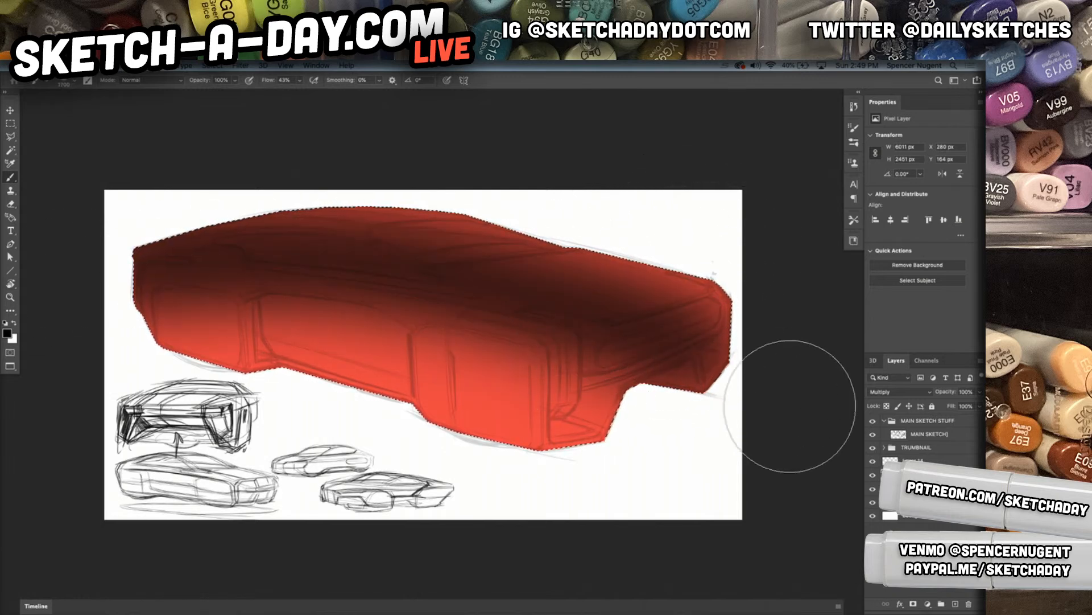
Set the shading layer's opacity to 70% and clear the selection
key(v)
key(6)
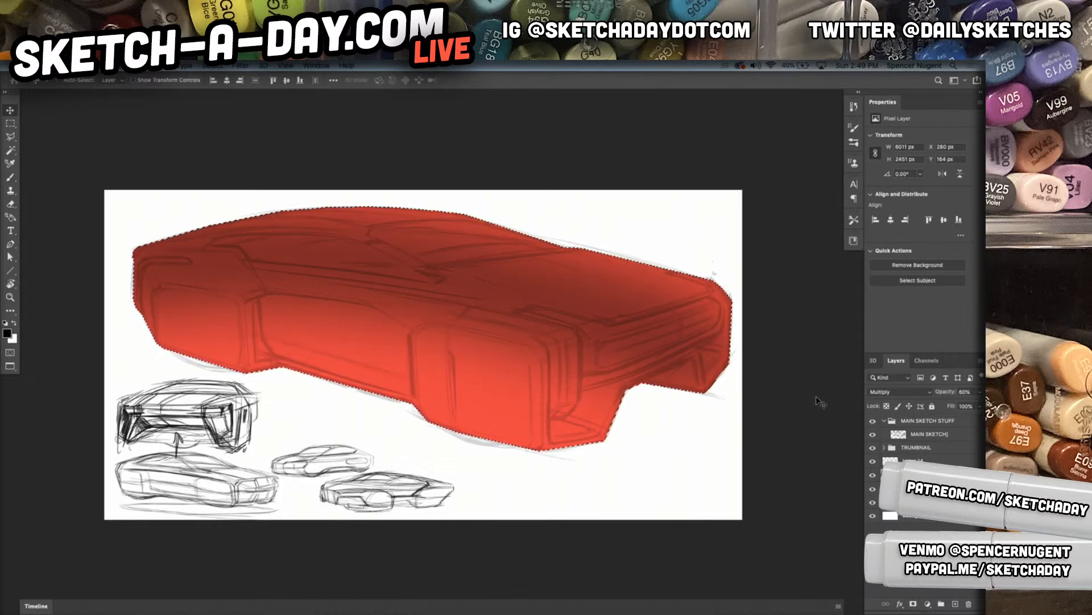
key(7)
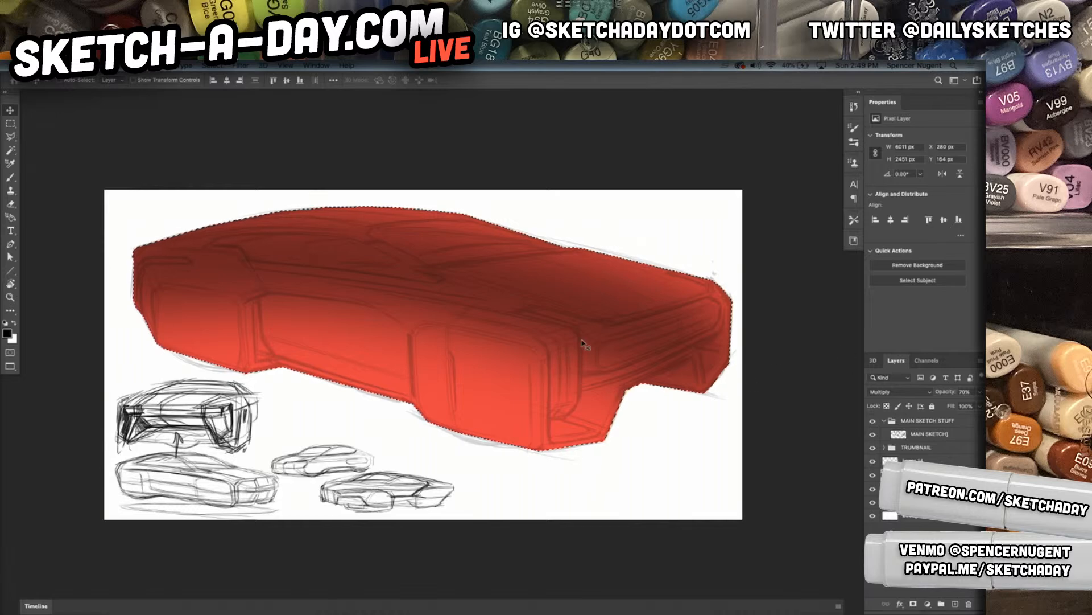
key(super+d)
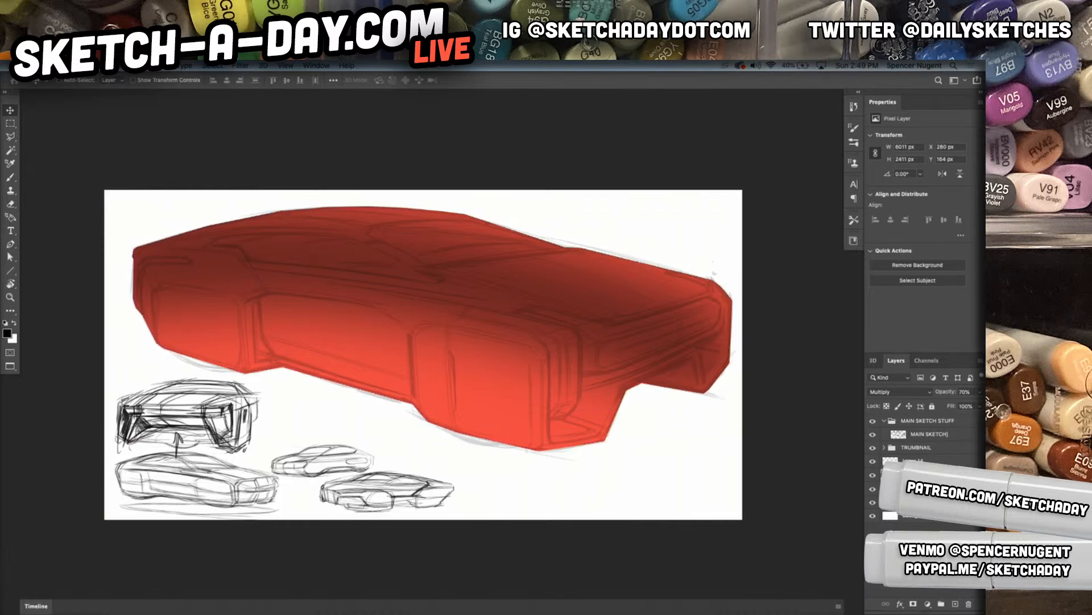
Add a new layer and activate the Polygonal Lasso tool
click(956, 603)
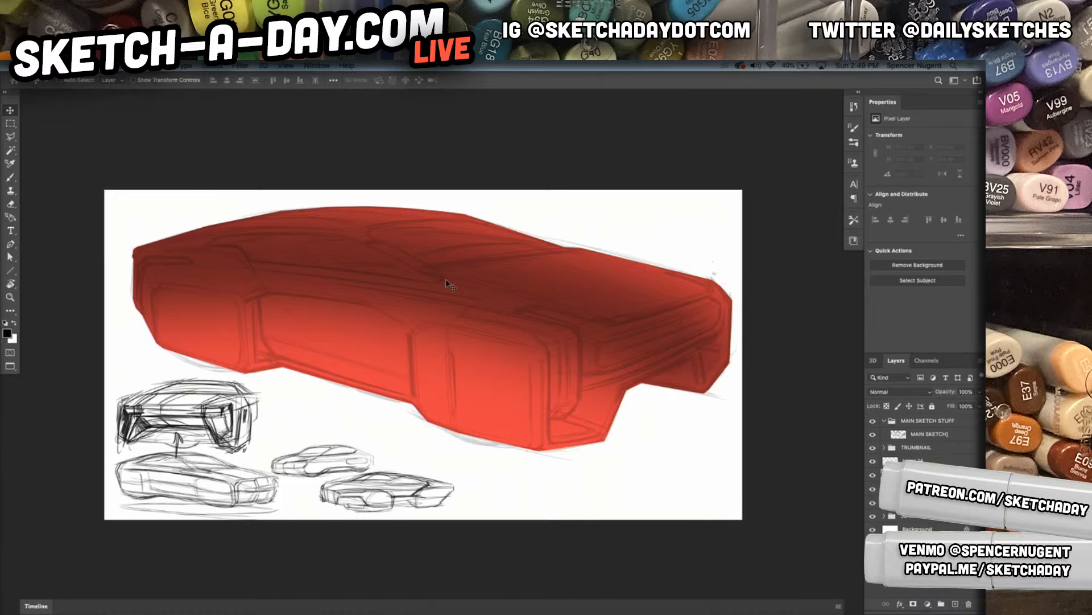
key(l)
click(249, 338)
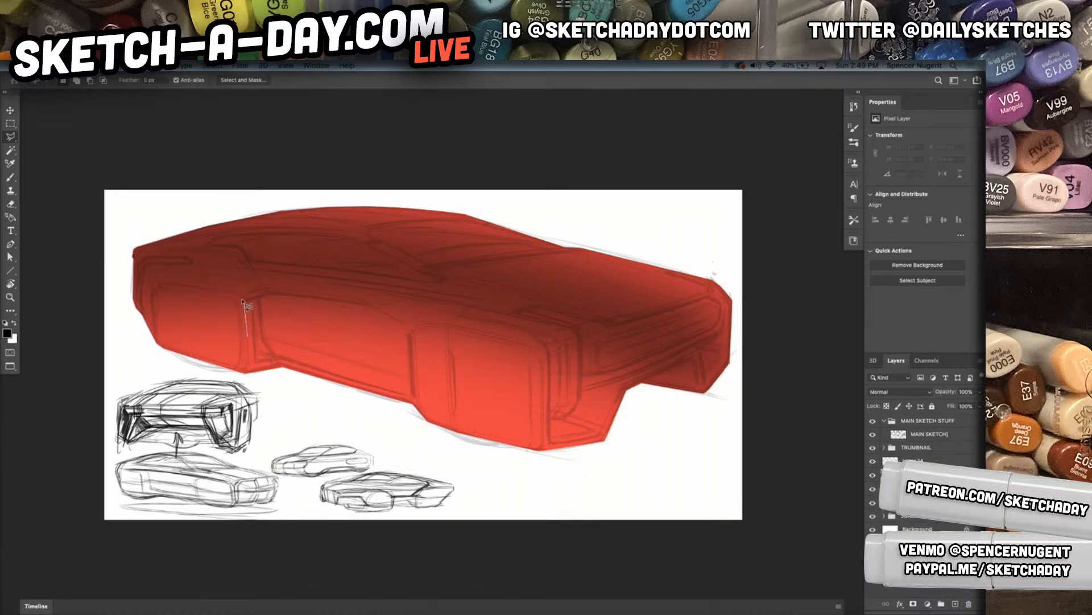
double_click(241, 297)
key(super+d)
Start a polygonal selection around the front, top and back edges of the rear wheel cover
click(153, 315)
click(154, 288)
click(158, 285)
click(242, 297)
click(247, 351)
Extend the lasso path along the recessed door panel and over the front wheel cover to its lower front corner
click(249, 301)
click(267, 293)
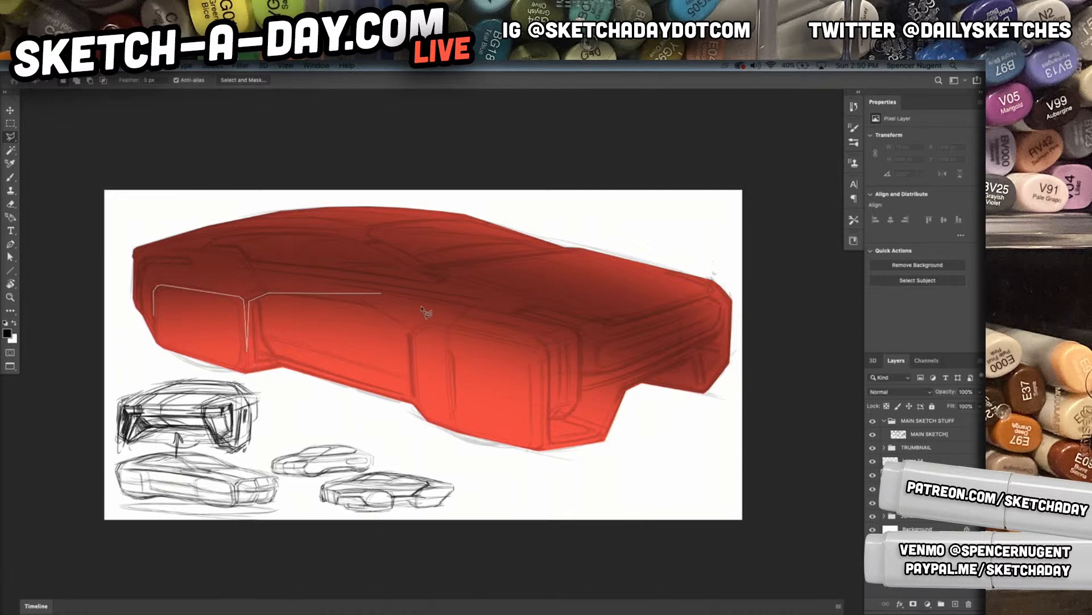
click(374, 307)
click(410, 328)
click(416, 400)
click(418, 326)
click(534, 349)
click(541, 428)
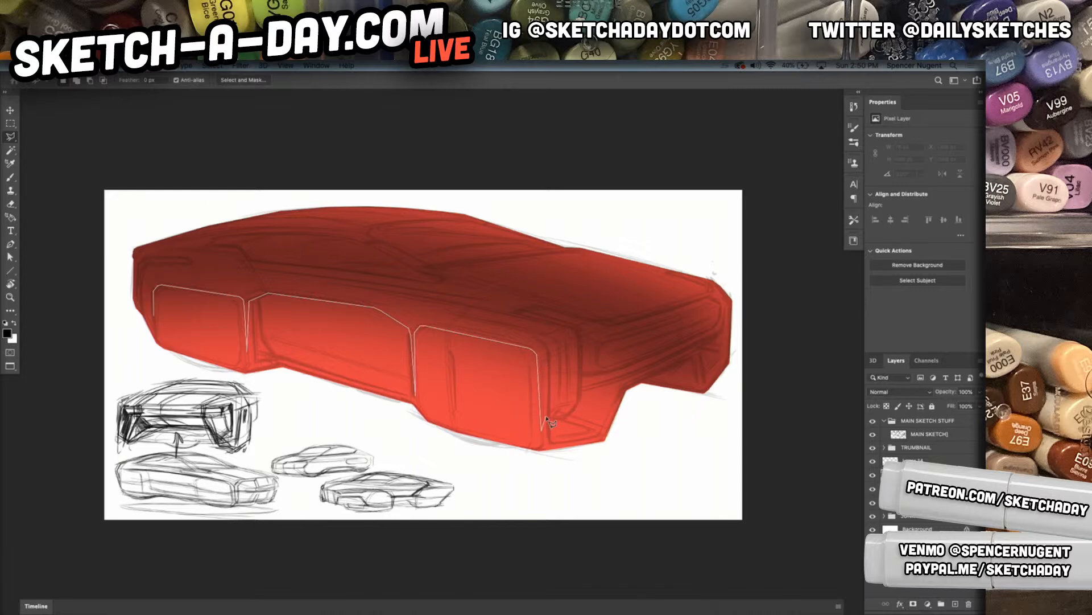
Continue the lasso path up the front fender corner and along the hood's front edge to the far side
click(548, 348)
click(540, 340)
click(577, 330)
click(579, 331)
click(526, 308)
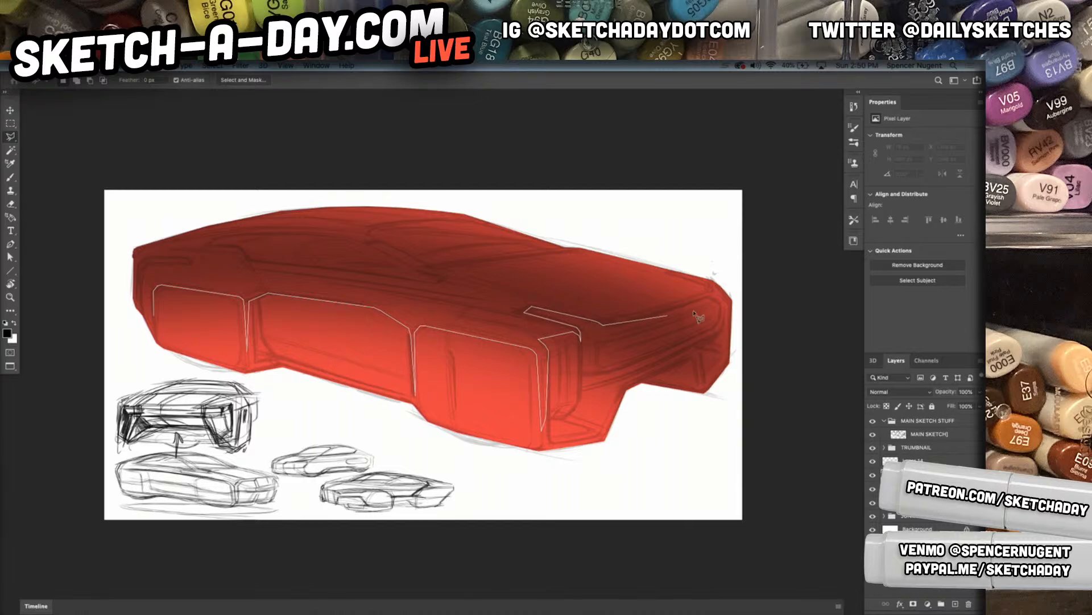
click(605, 324)
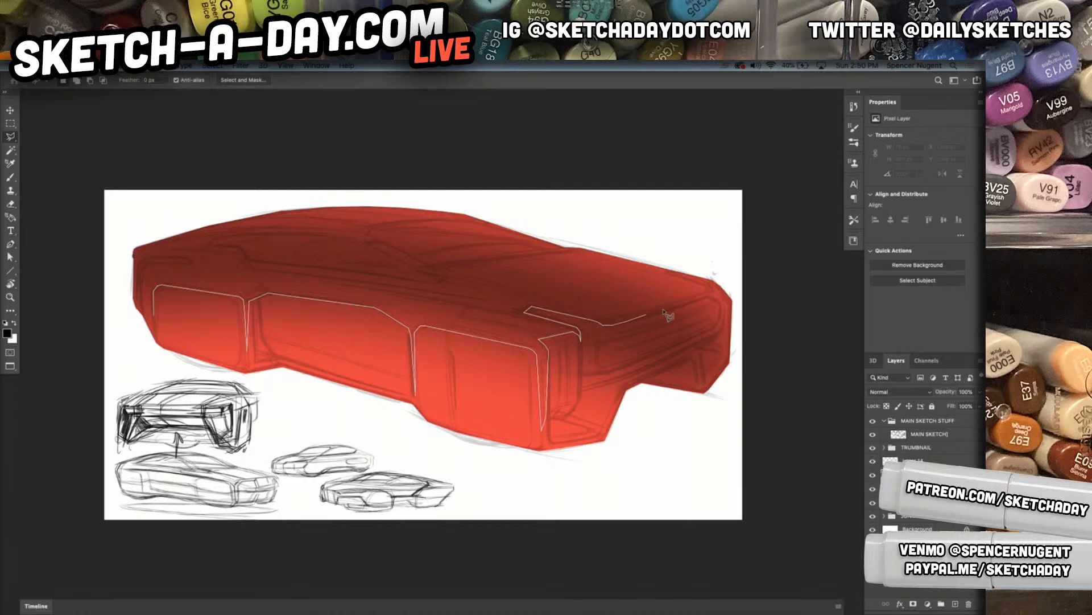
click(697, 296)
click(619, 319)
click(686, 297)
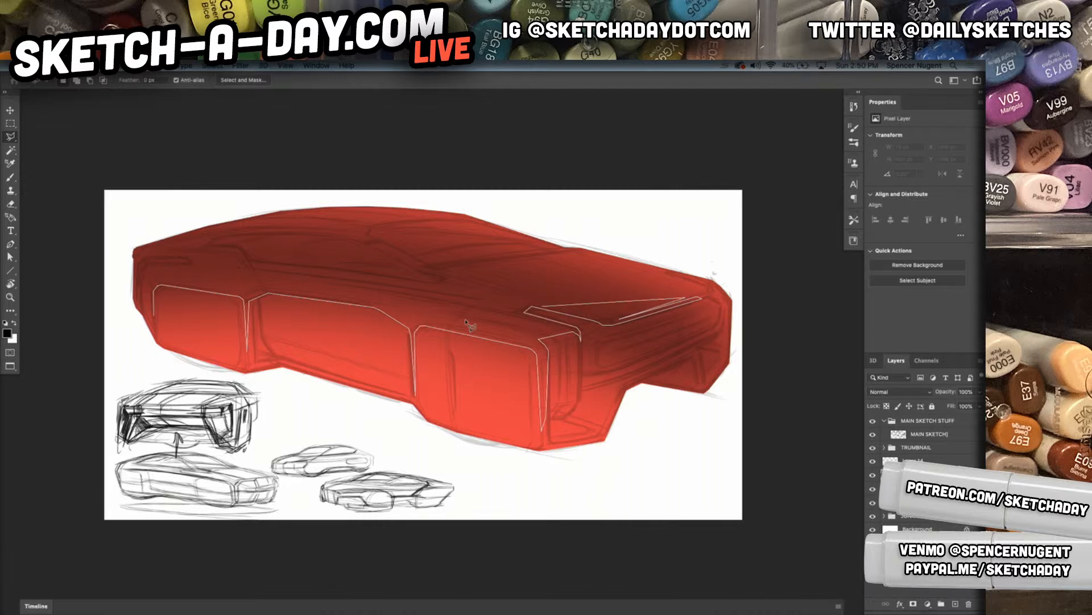
Trace the lasso path back over the hood, along the windshield base and up the pillar to the roof
click(511, 261)
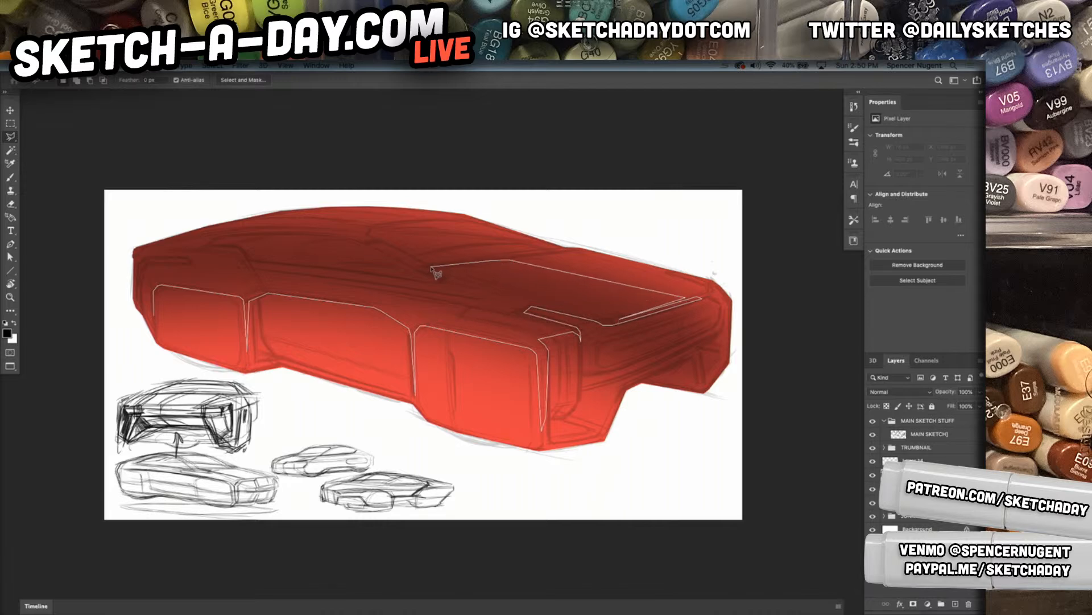
click(432, 268)
click(501, 261)
click(431, 268)
click(365, 227)
click(420, 217)
Trace the roofline and rear corner details and close the polygonal selection at the rear wheel cover
click(337, 211)
click(277, 214)
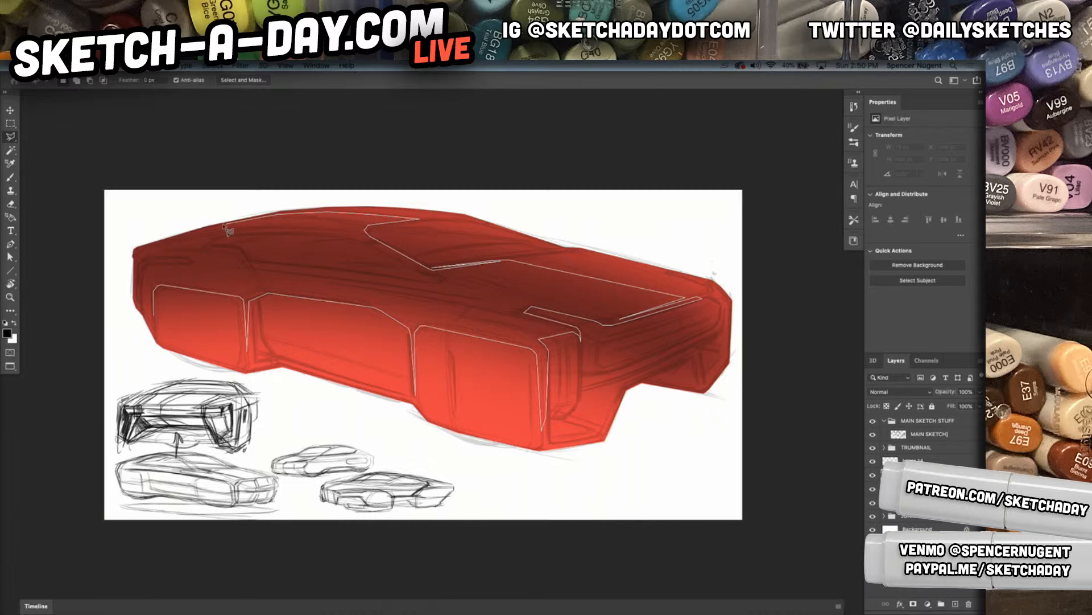
click(186, 233)
click(135, 249)
click(149, 258)
click(192, 263)
click(155, 320)
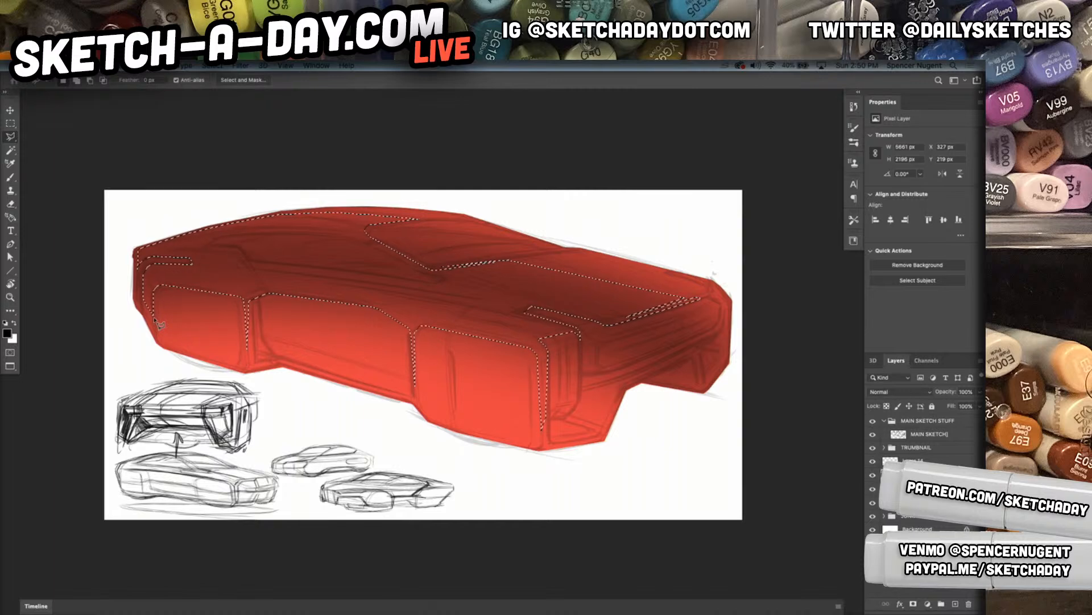
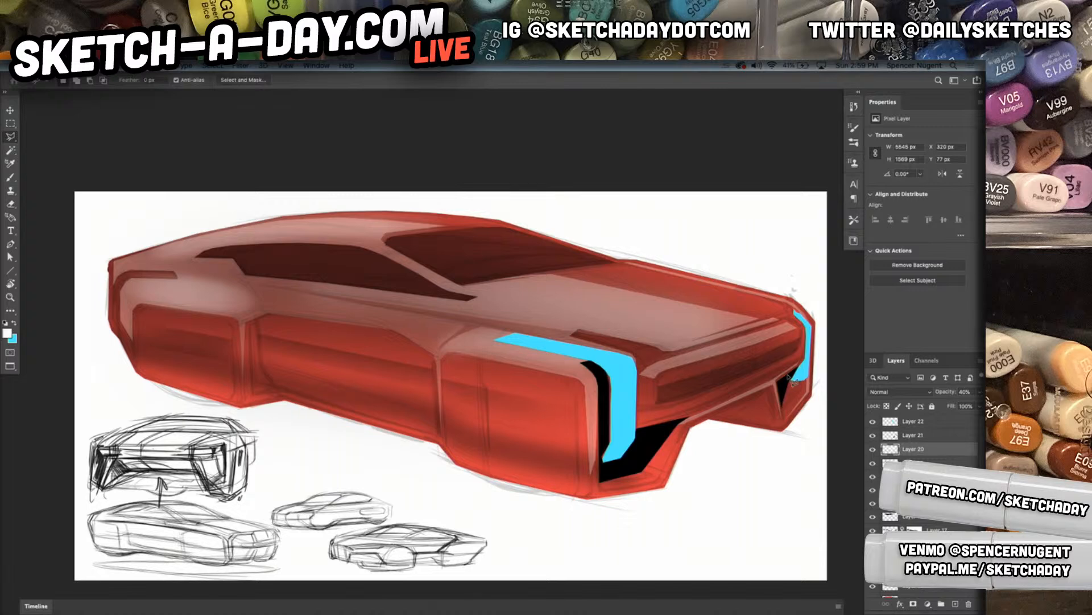
Add a new layer for highlights and set the Soft Round brush to 20% opacity
click(666, 344)
key(XF86MonBrightnessUp)
click(956, 604)
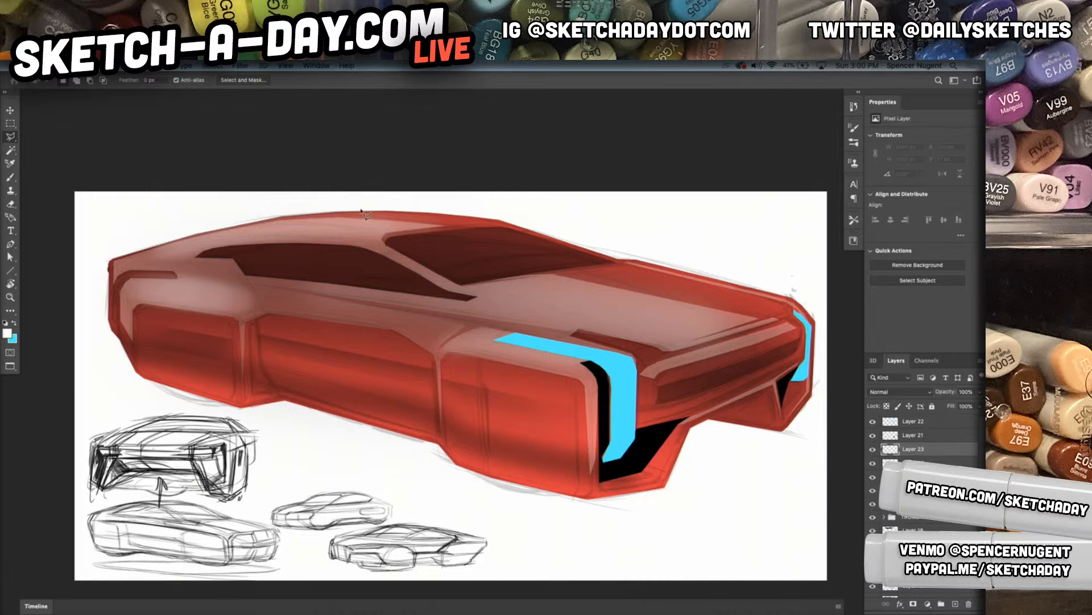
key(b)
right_click(258, 283)
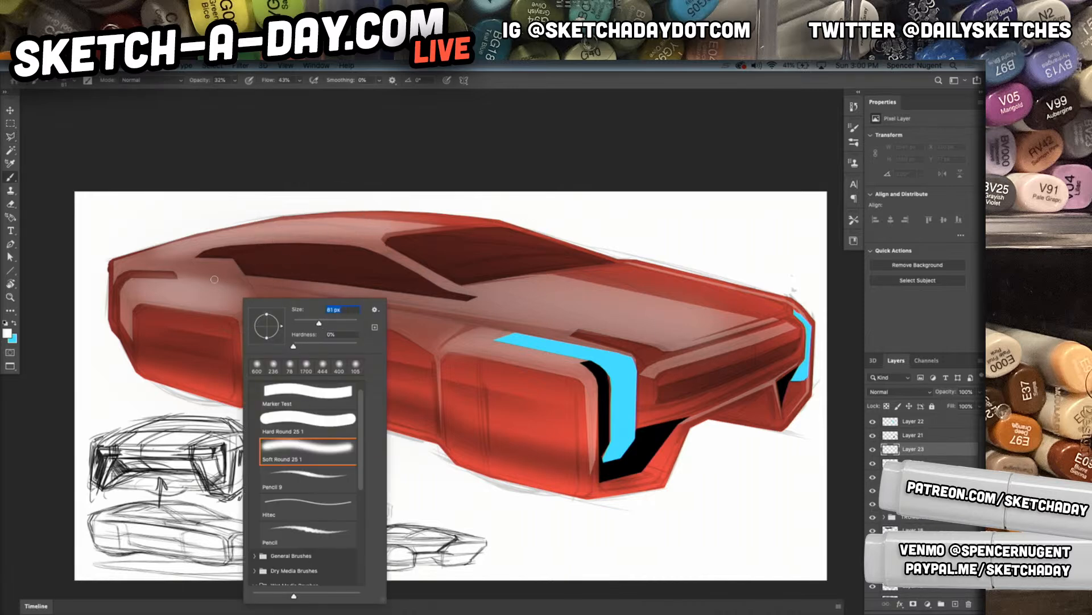
click(194, 291)
key(2)
drag(181, 292, 194, 291)
key(ctrl+z)
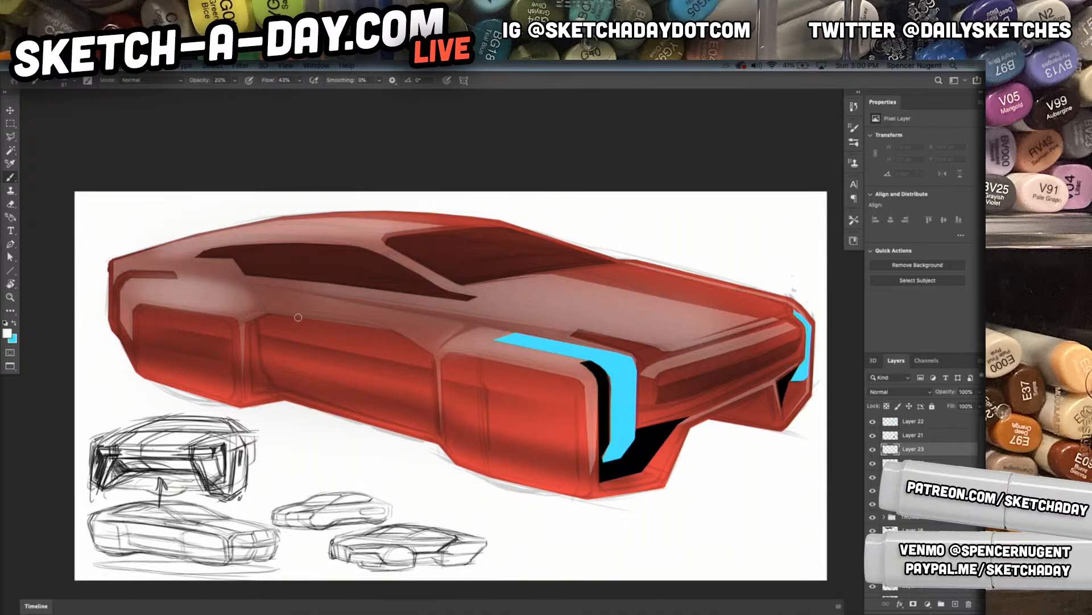
Paint a soft white highlight across the top of the rear wheel cover with an enlarged brush
key(r)
drag(213, 334, 377, 412)
super+drag(307, 430, 331, 419)
key(b)
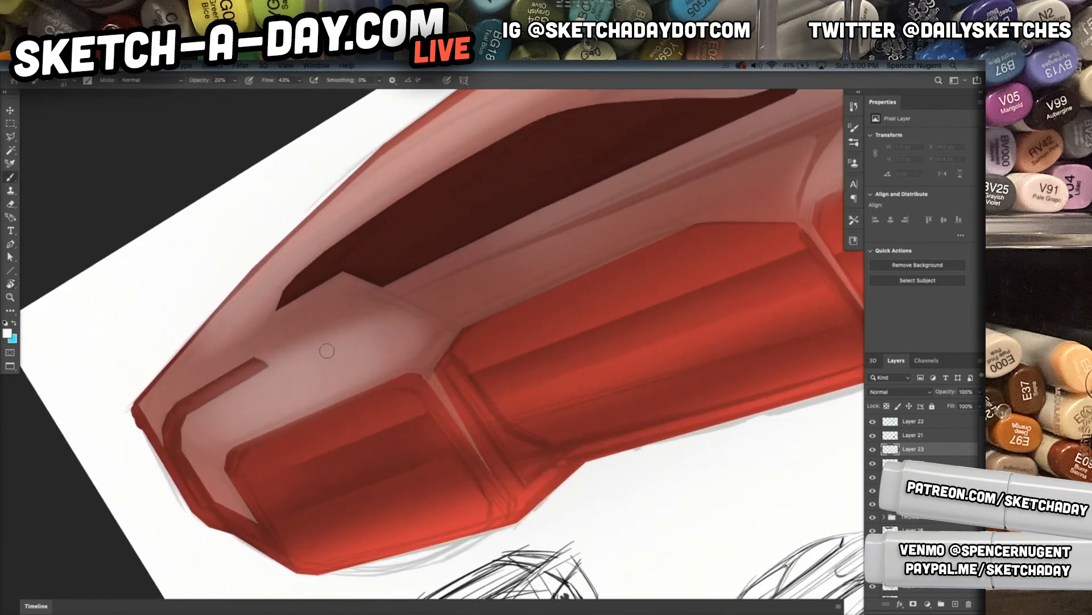
key(bracketright)
key(bracketright)
key(bracketright)
key(bracketright)
key(bracketright)
key(bracketright)
key(bracketright)
key(bracketright)
mouse_move(332, 367)
mouse_down()
mouse_move(273, 395)
mouse_move(302, 373)
mouse_move(261, 417)
mouse_up()
drag(601, 330, 211, 470)
Paint soft white highlights on the shoulder of the front wheel cover and across the hood
key(bracketleft)
key(bracketleft)
key(bracketleft)
key(bracketleft)
click(886, 448)
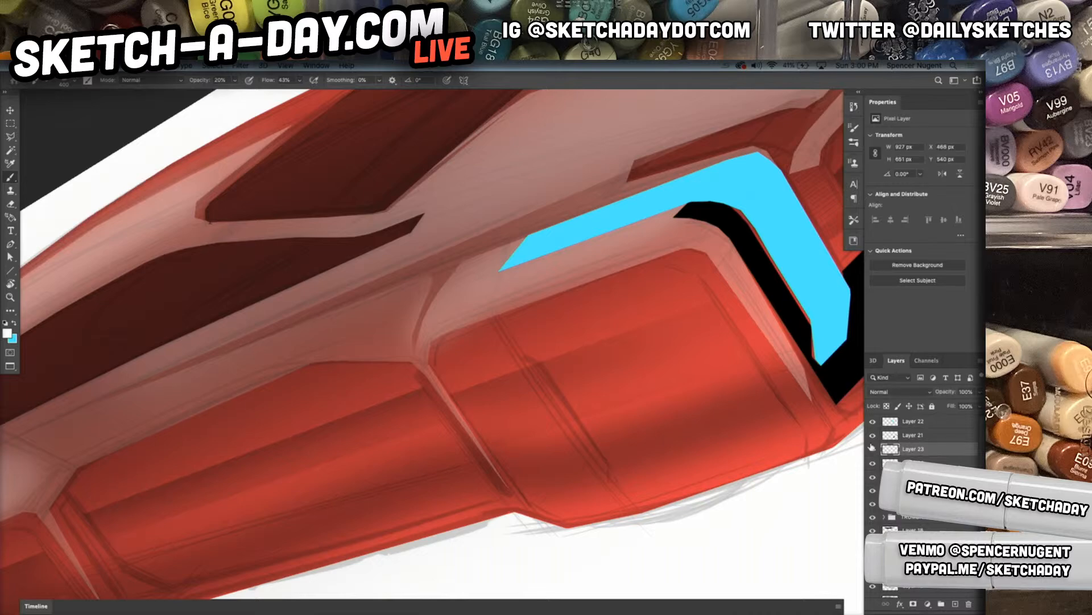
mouse_move(589, 246)
mouse_down()
mouse_move(531, 268)
mouse_move(610, 248)
mouse_move(516, 288)
mouse_move(642, 237)
mouse_move(494, 299)
mouse_move(575, 265)
mouse_move(550, 271)
mouse_up()
scroll(549, 272, down, 4)
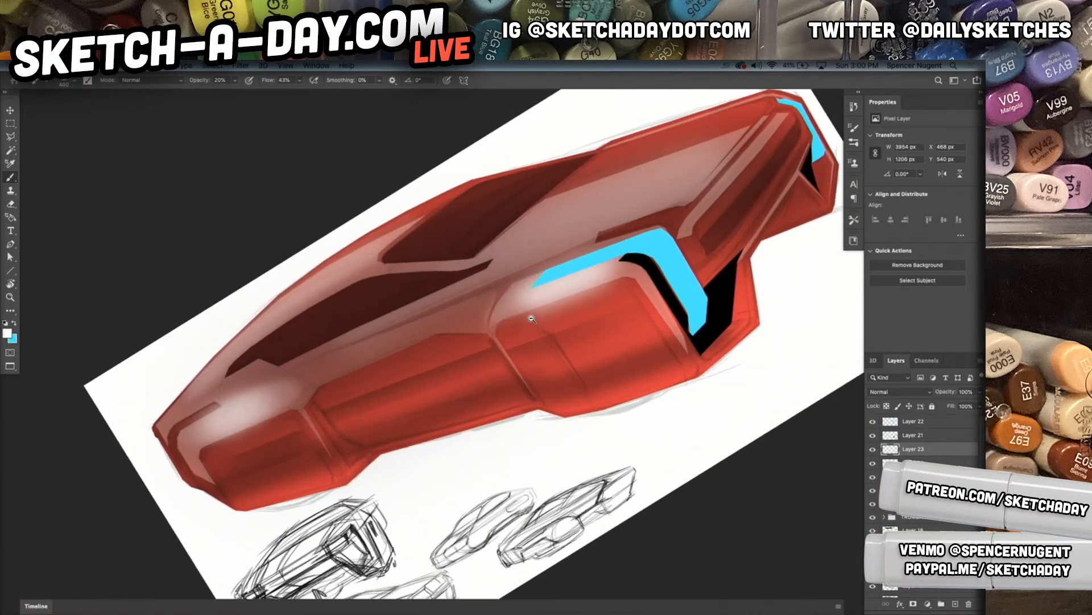
mouse_move(615, 197)
mouse_down()
mouse_move(646, 178)
mouse_move(541, 215)
mouse_move(517, 265)
mouse_up()
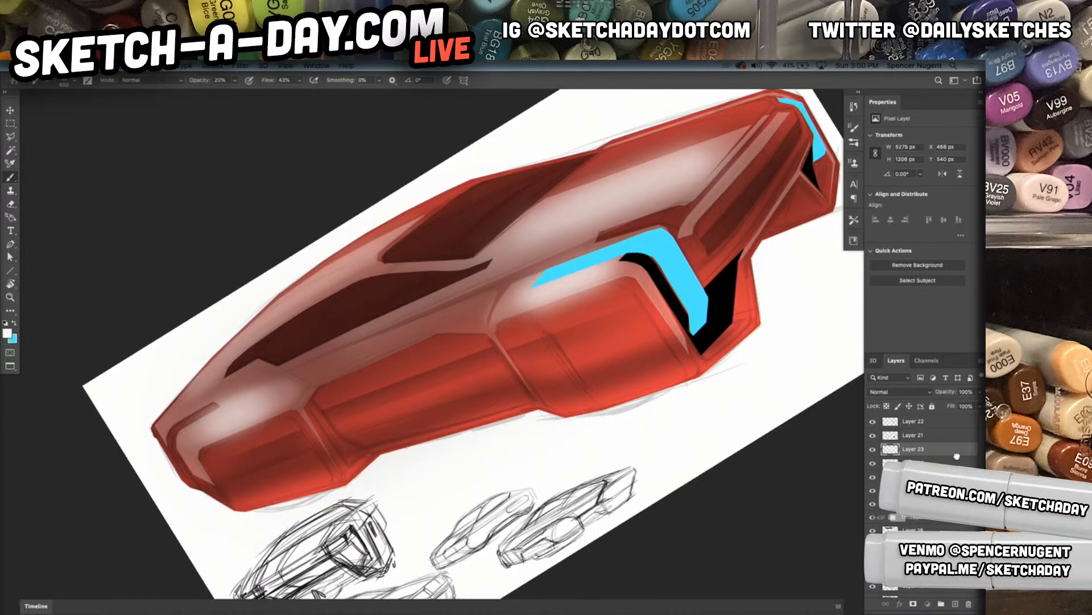
Sample the body's red from the front wheel cover and add a new layer near the silhouette layer
click(956, 517)
scroll(950, 529, down, 3)
click(949, 575)
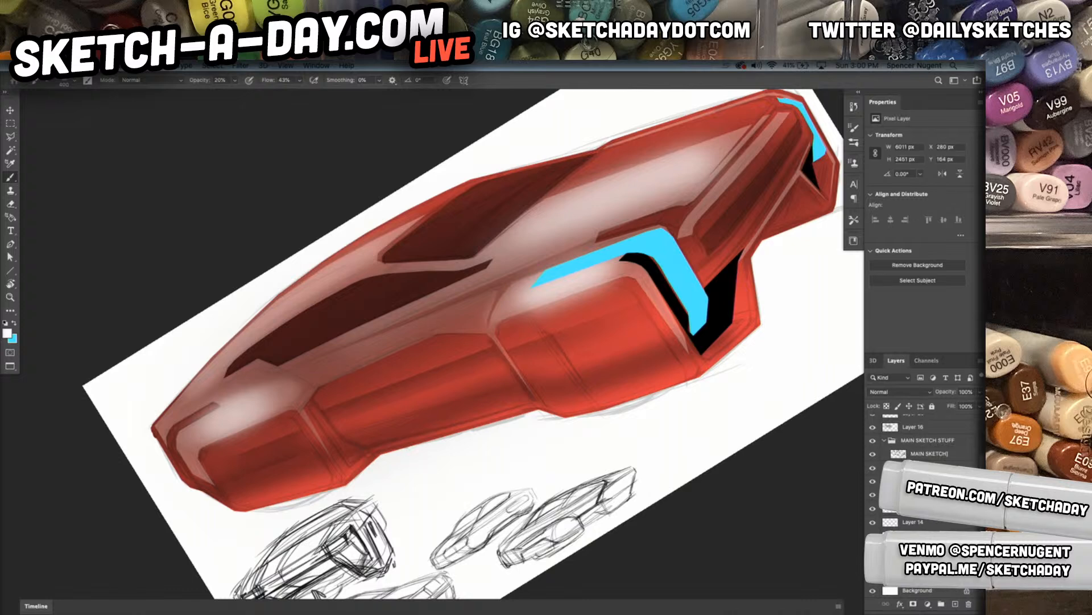
key(i)
click(634, 328)
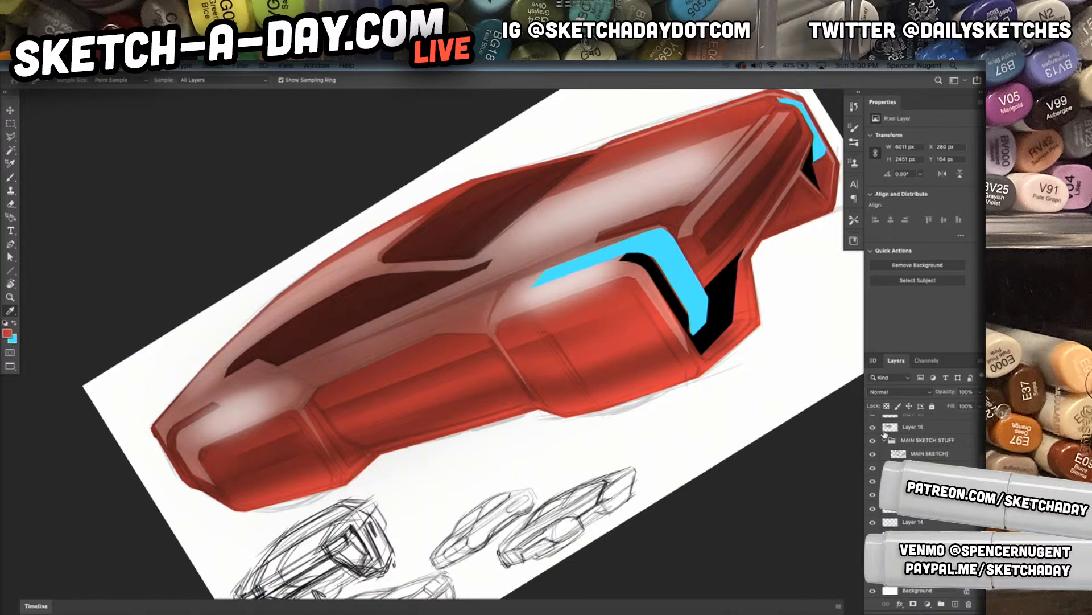
key(ctrl+shift+n)
key(Return)
Set the new layer to Overlay and brush red over the selected lower body side with a very large brush at 100% opacity
key(b)
right_click(580, 384)
click(713, 333)
click(534, 302)
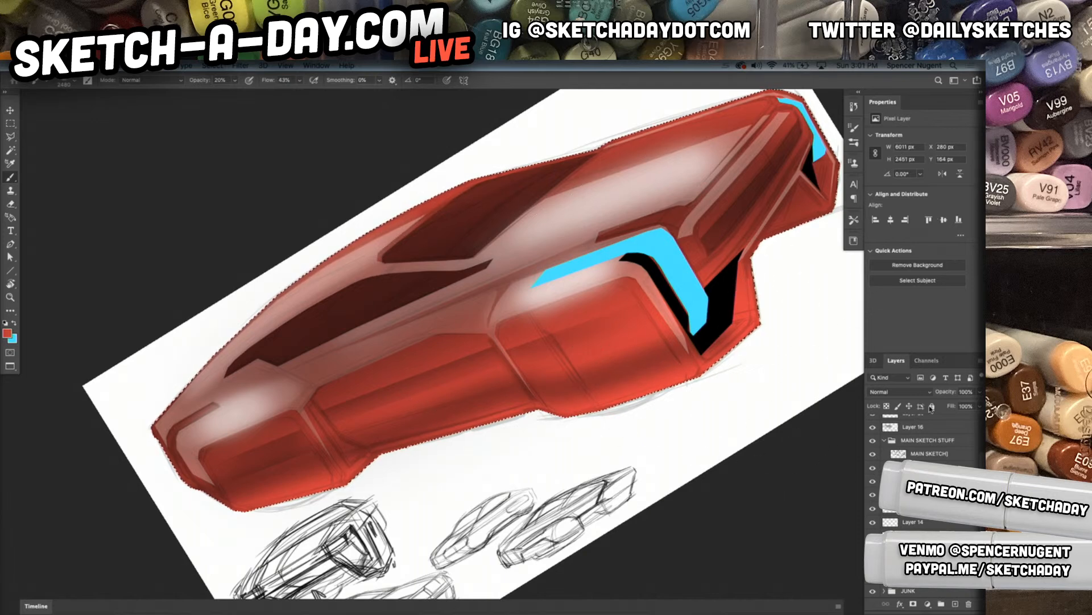
click(899, 391)
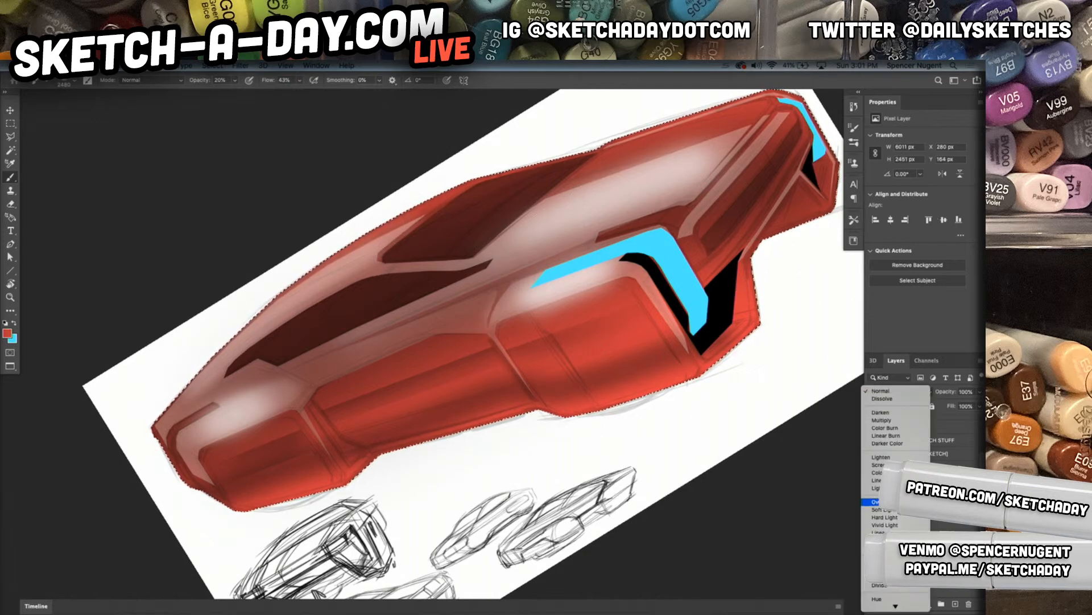
click(879, 501)
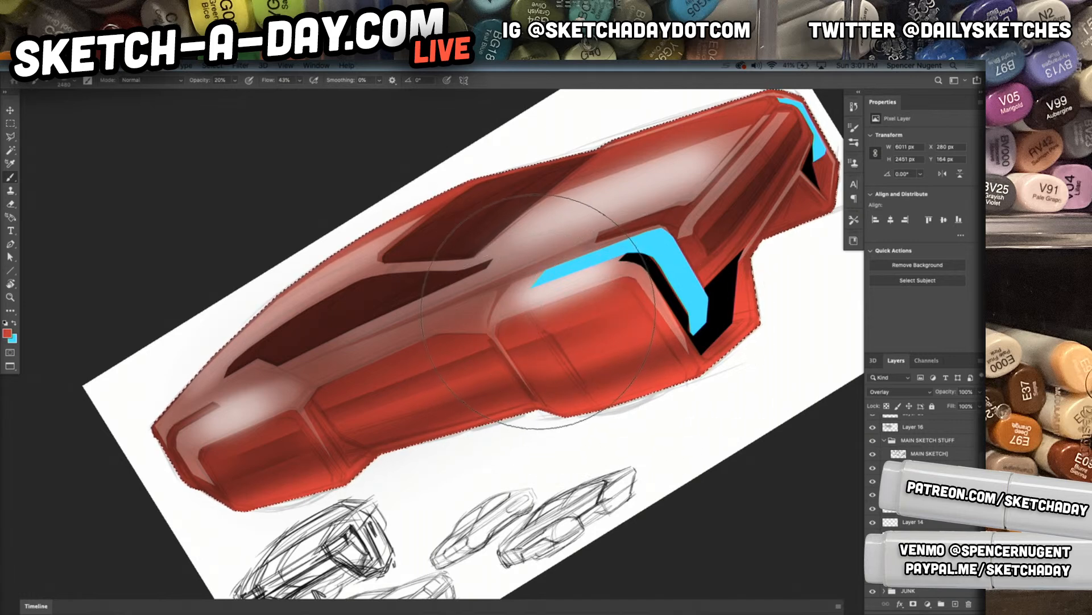
key(0)
mouse_move(548, 294)
mouse_down()
mouse_move(447, 361)
mouse_move(410, 372)
mouse_up()
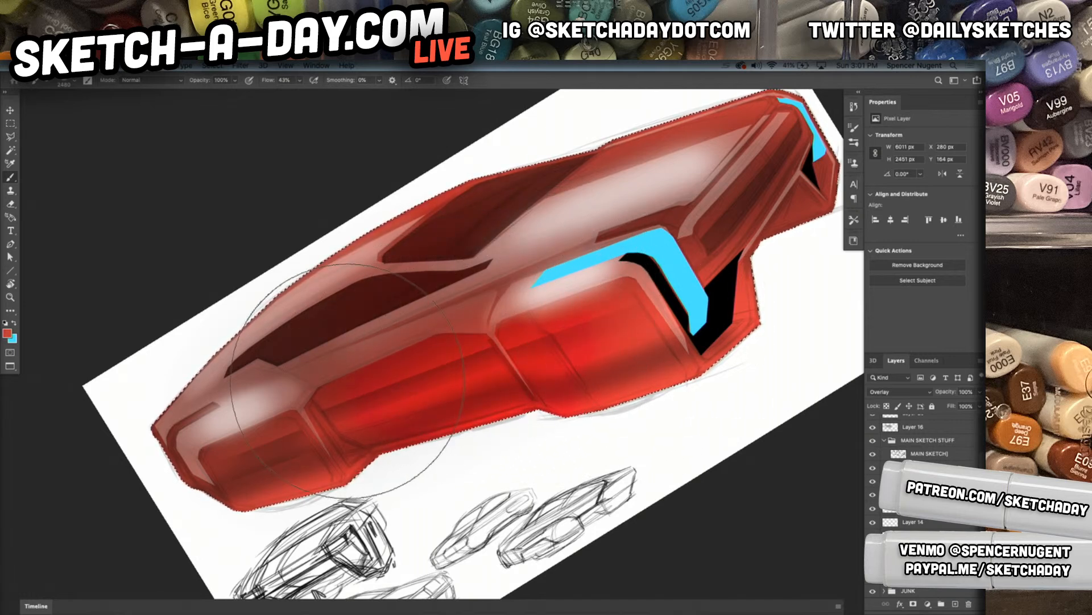
key(super+z)
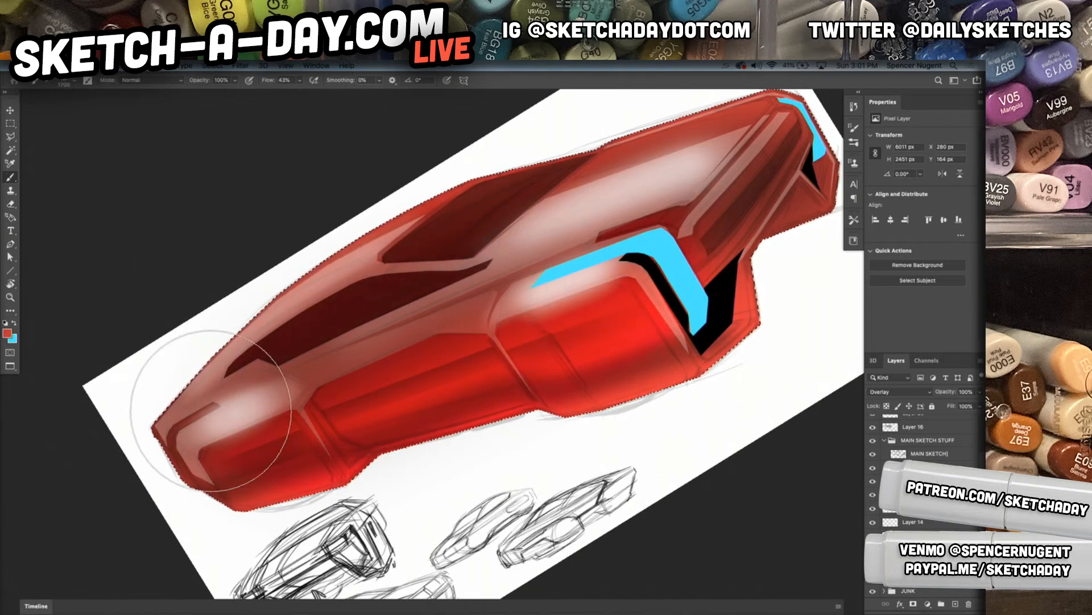
Change the red glow layer's blend mode to Linear Light and deselect the car silhouette
click(910, 392)
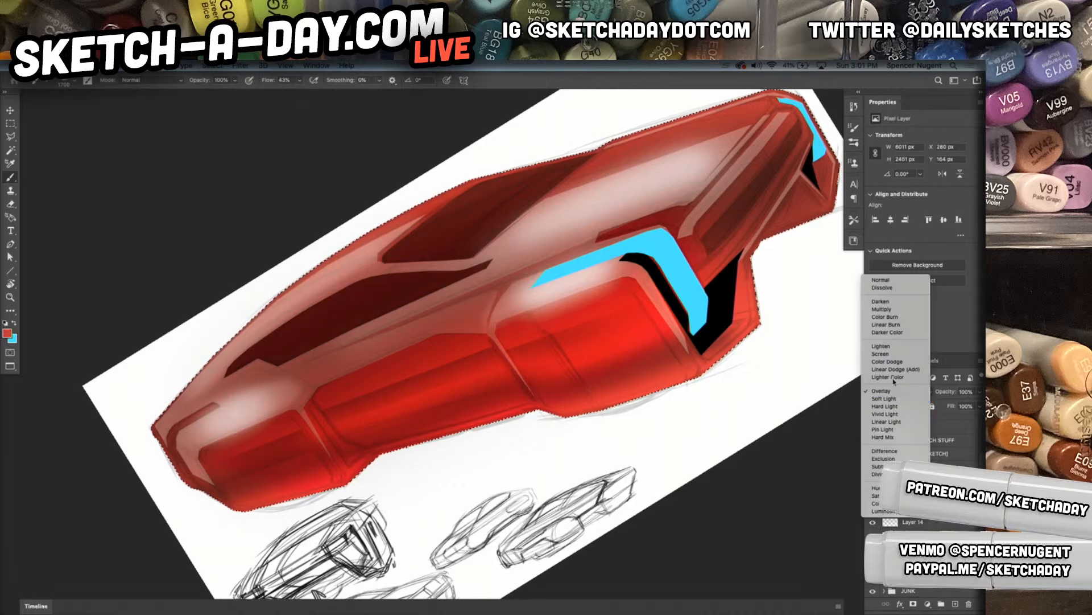
click(893, 422)
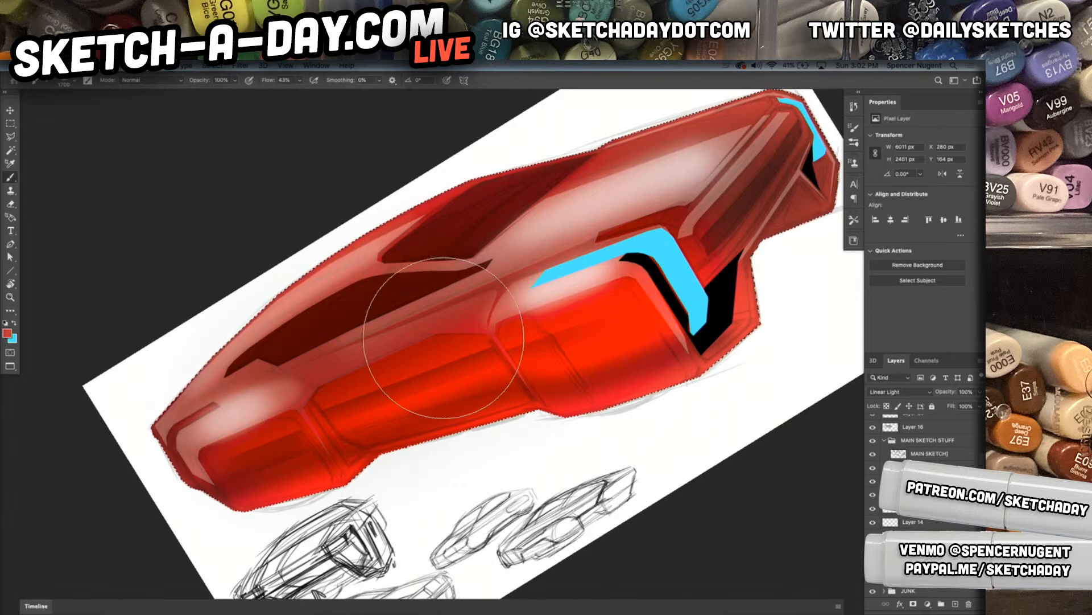
mouse_move(646, 405)
mouse_down()
mouse_move(598, 415)
mouse_move(629, 412)
mouse_up()
key(r)
key(Escape)
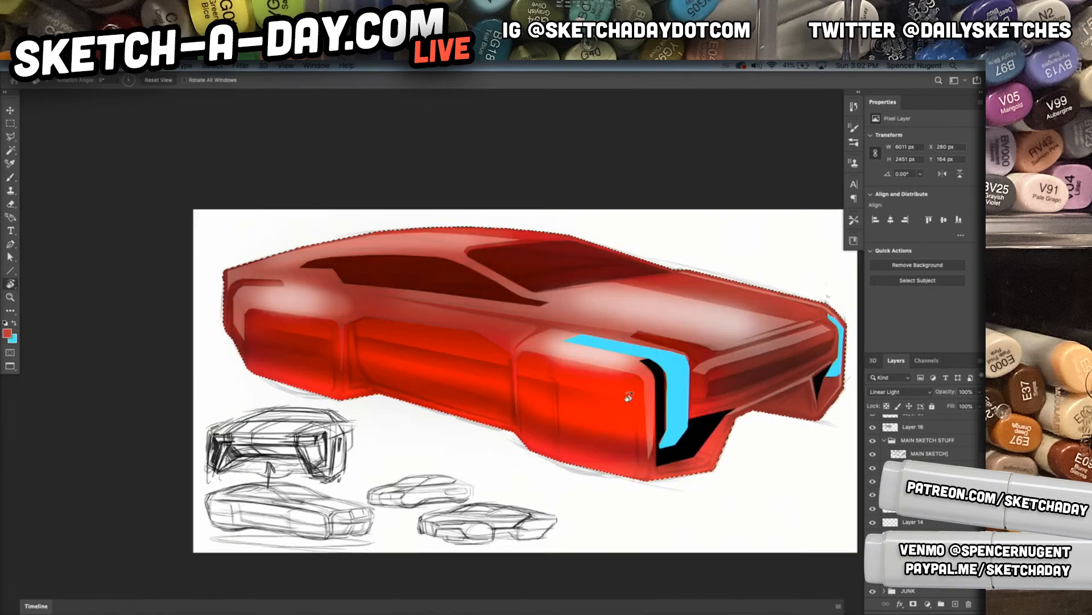
drag(694, 360, 660, 364)
key(super+d)
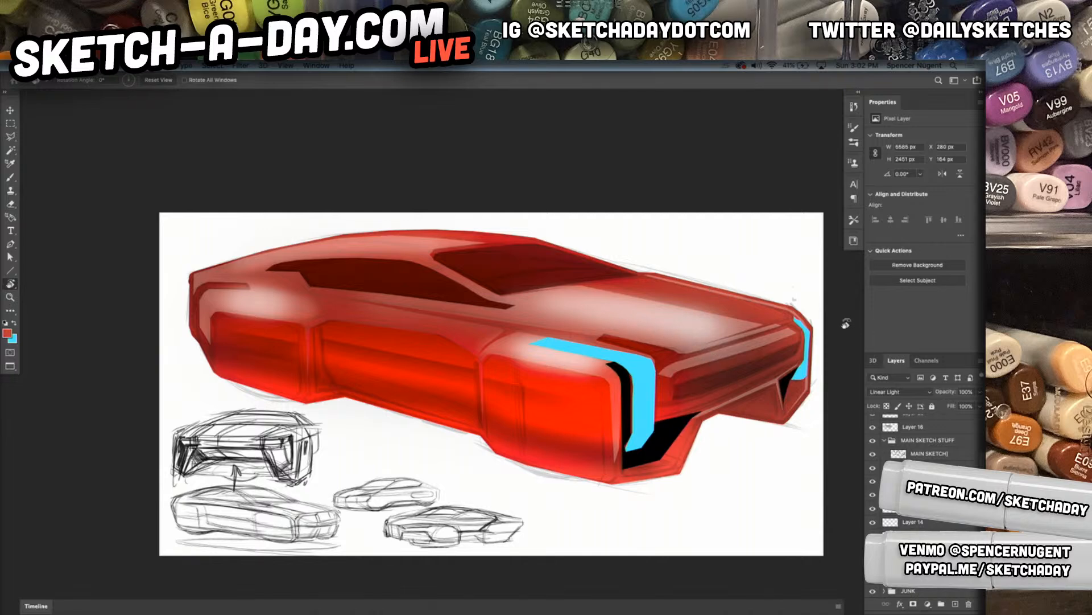
click(928, 431)
click(922, 444)
click(922, 444)
drag(926, 442, 923, 503)
key(super+z)
Add a new layer above Layer 22 for line work
mouse_move(930, 442)
mouse_down()
mouse_move(924, 503)
mouse_move(977, 411)
mouse_up()
super+click(891, 534)
key(super+d)
click(932, 426)
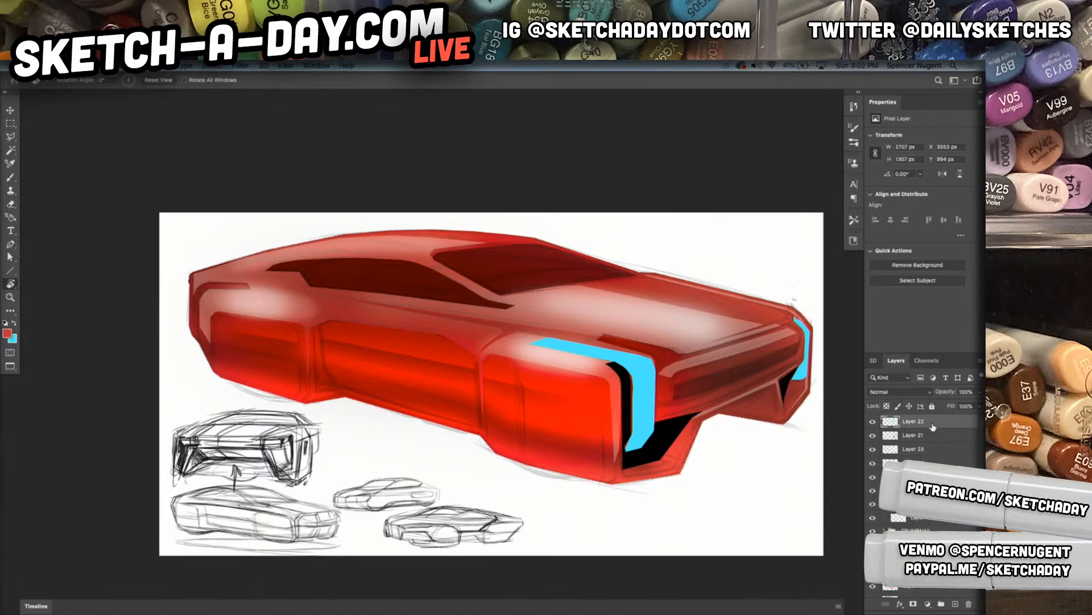
key(super+shift+n)
key(BackSpace)
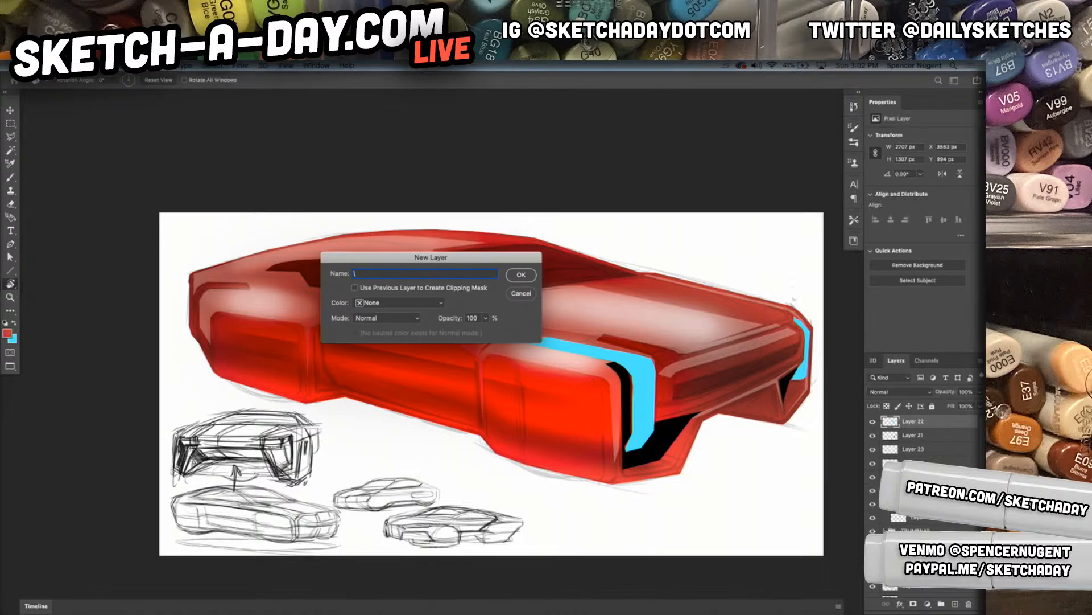
key(Return)
key(super+shift+n)
key(Return)
Choose the Pencil 9 brush, set the foreground to black and adjust the brush size
key(b)
right_click(506, 314)
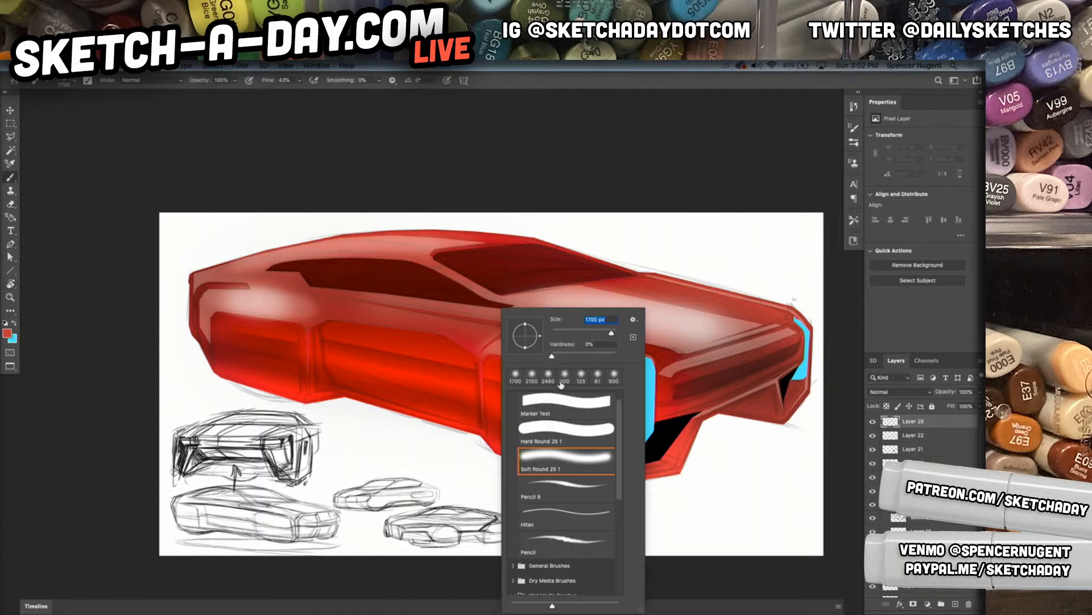
click(571, 488)
key(Return)
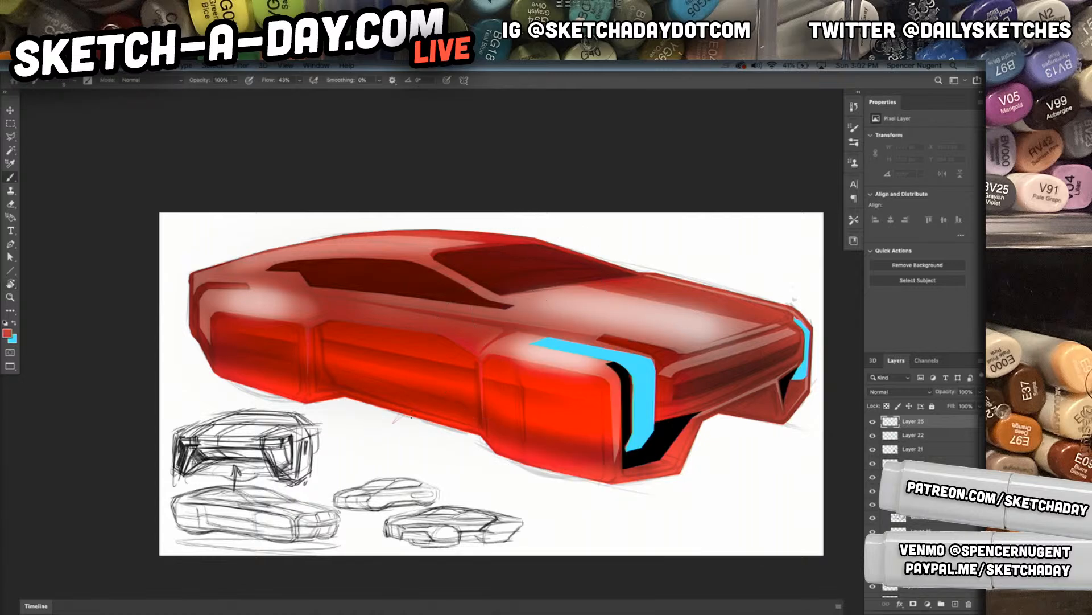
key(d)
right_click(657, 359)
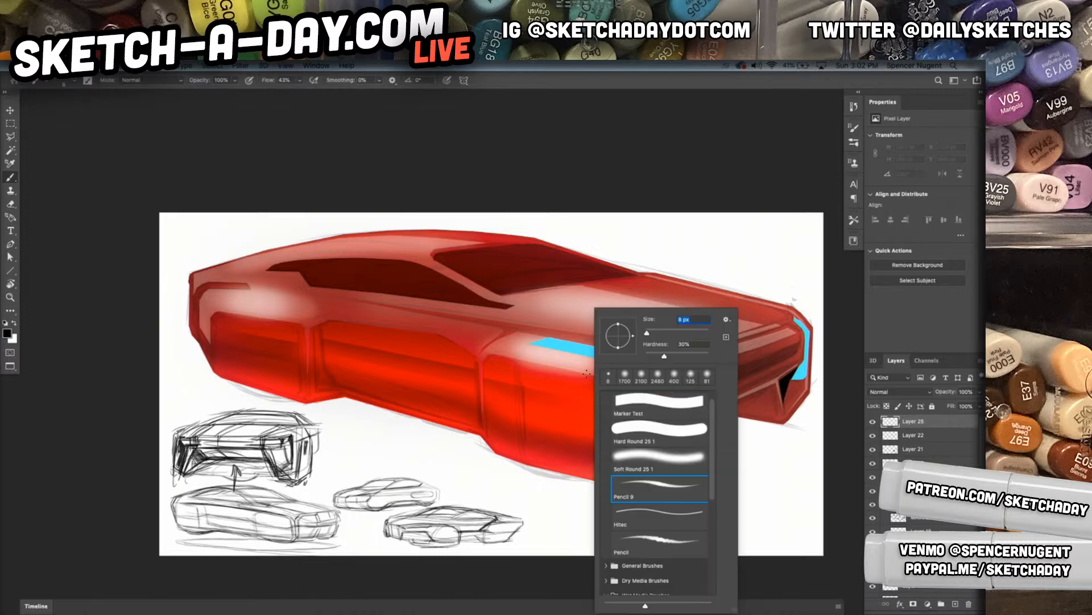
drag(656, 334, 653, 334)
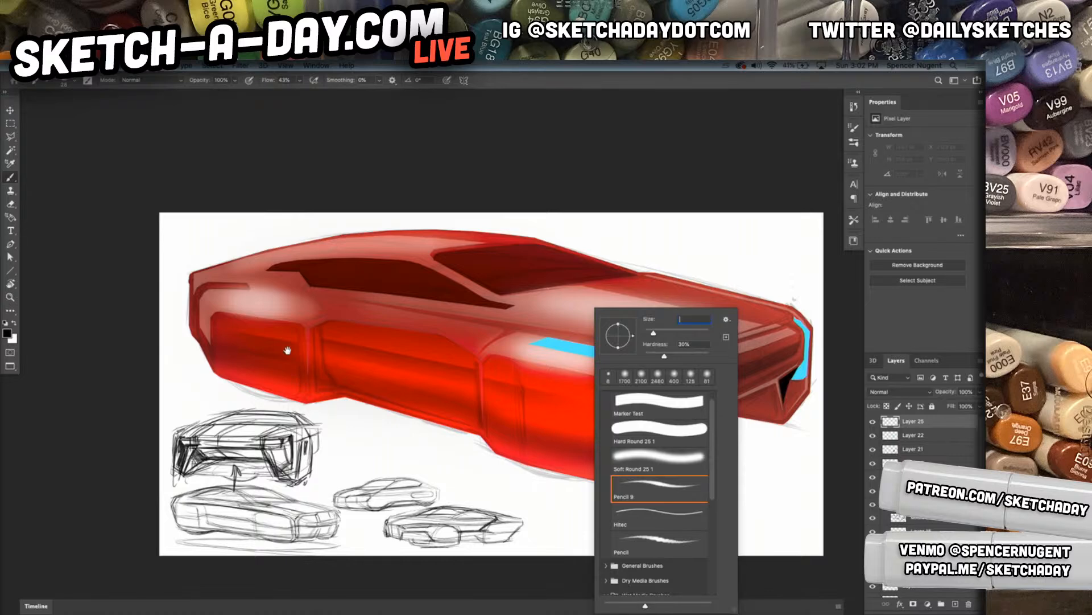
key(space)
click(563, 250)
Draw a straight line from the windshield's far edge across the hood and ink the roofline from the rear corner forward
drag(563, 249, 931, 413)
drag(345, 286, 364, 279)
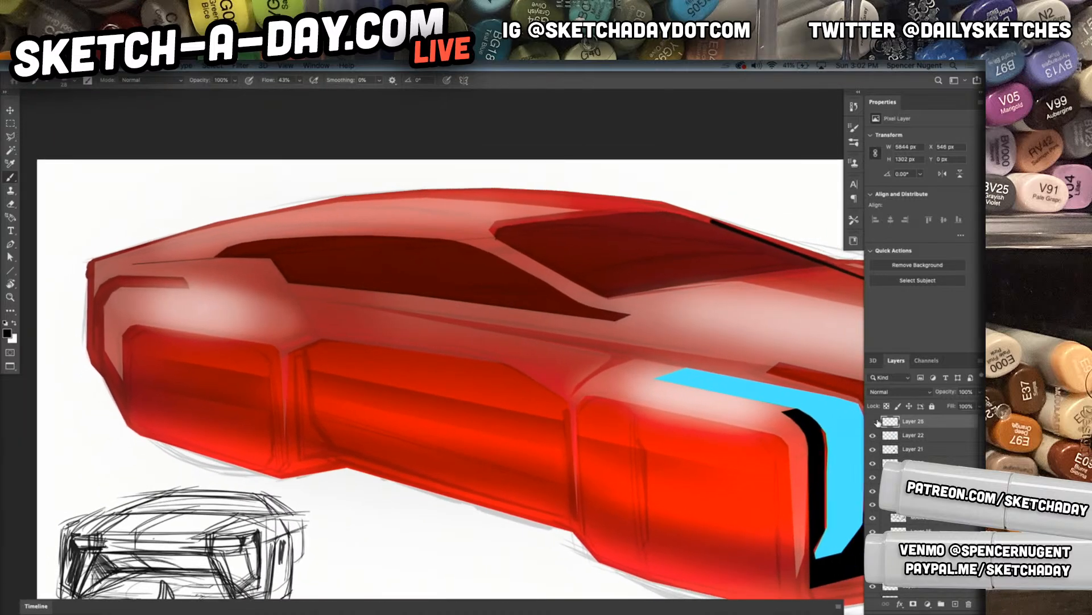
mouse_move(87, 259)
mouse_down()
mouse_move(178, 232)
mouse_move(535, 187)
mouse_move(504, 185)
mouse_up()
key(super+z)
mouse_move(87, 259)
mouse_down()
mouse_move(389, 185)
mouse_move(626, 181)
mouse_up()
key(super+z)
mouse_move(87, 260)
mouse_down()
mouse_move(473, 187)
mouse_move(603, 185)
mouse_up()
key(super+z)
mouse_move(87, 259)
mouse_down()
mouse_move(540, 185)
mouse_move(635, 186)
mouse_up()
mouse_move(88, 259)
mouse_down()
mouse_move(349, 192)
mouse_move(726, 217)
mouse_up()
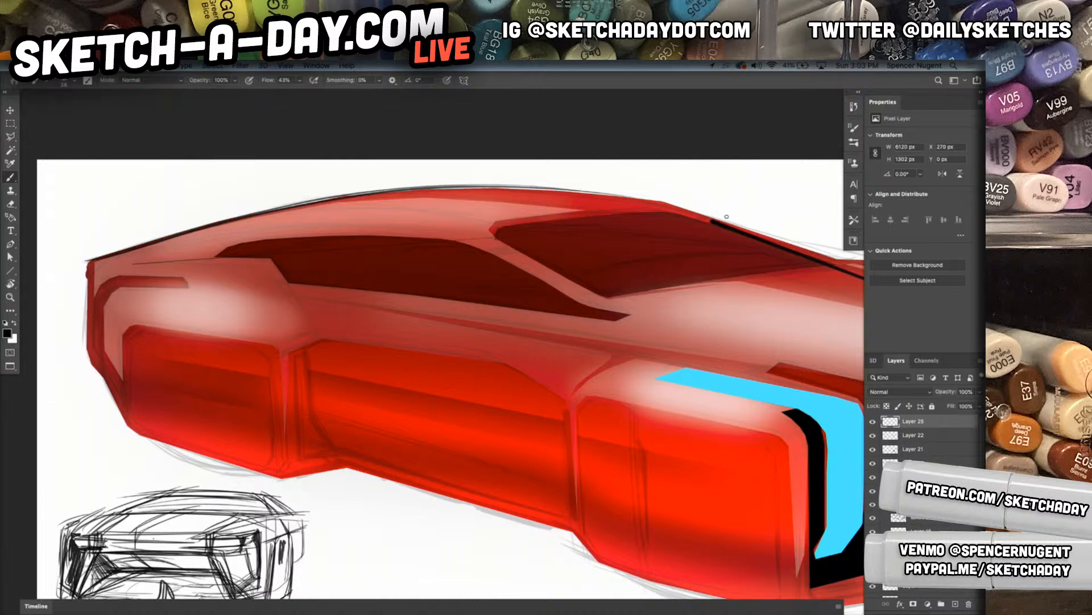
drag(225, 218, 697, 212)
Outline the side window's rear upper edge and its long lower edge in black
mouse_move(216, 253)
mouse_down()
mouse_move(254, 239)
mouse_move(351, 242)
mouse_up()
drag(223, 246, 399, 236)
key(super+z)
drag(239, 243, 365, 236)
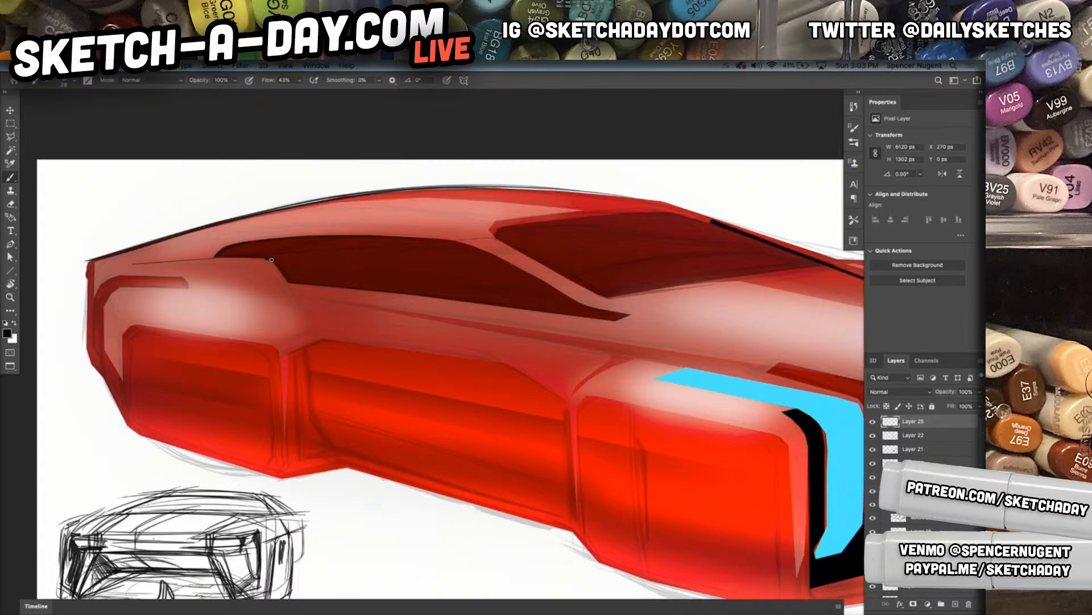
drag(286, 281, 611, 319)
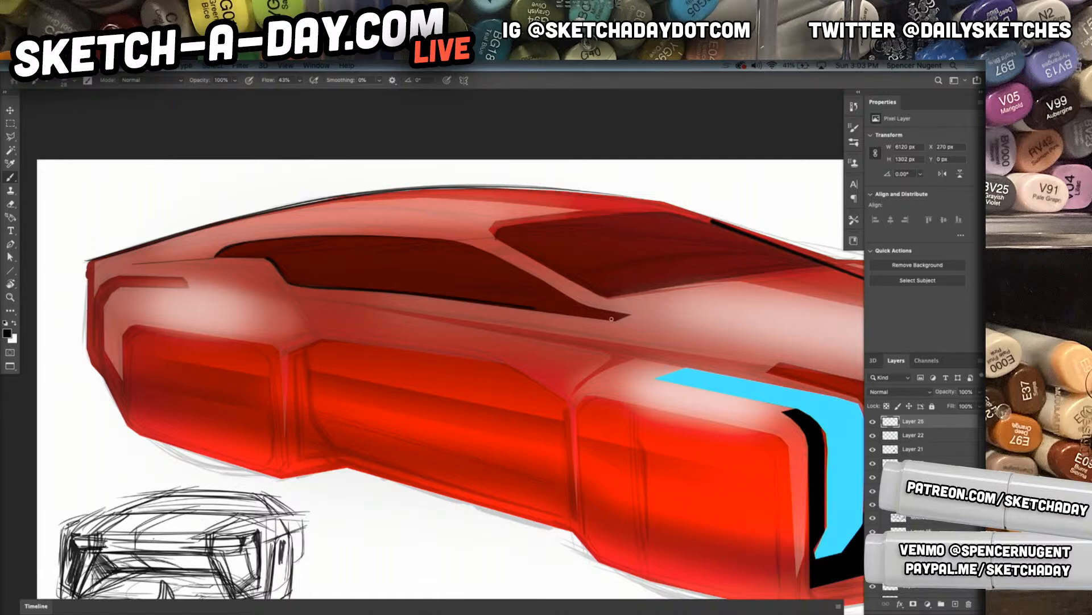
key(super+z)
drag(290, 283, 603, 318)
key(super+z)
drag(291, 283, 607, 318)
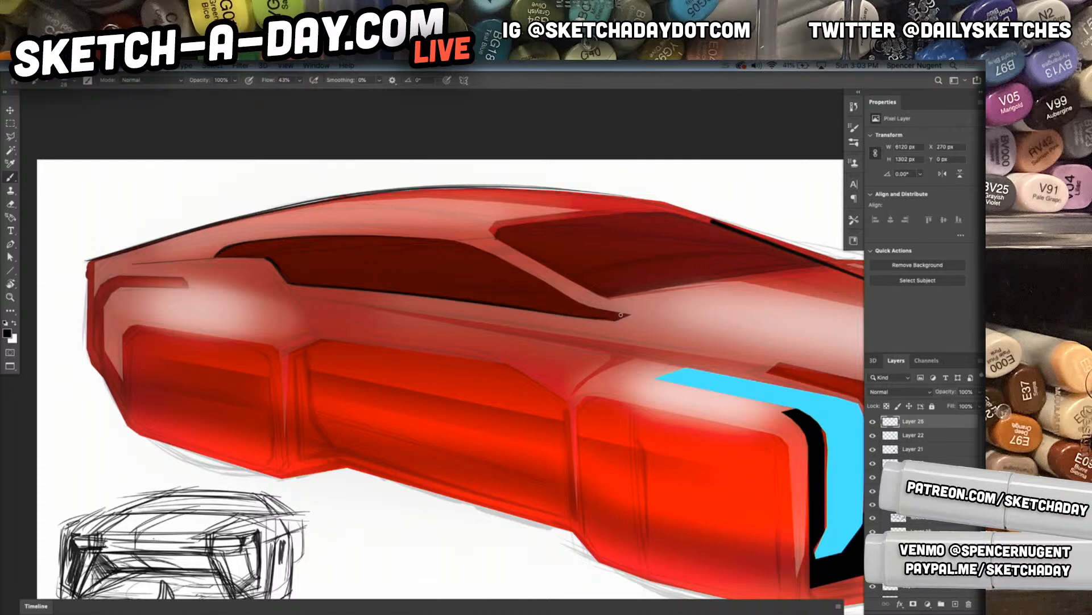
Draw a thin crease line along the hood from the windshield pillar base to the front edge
drag(678, 376, 492, 357)
mouse_move(430, 286)
mouse_down()
mouse_move(756, 368)
mouse_move(590, 375)
mouse_move(625, 395)
mouse_up()
key(super+z)
key(super+z)
drag(316, 286, 631, 362)
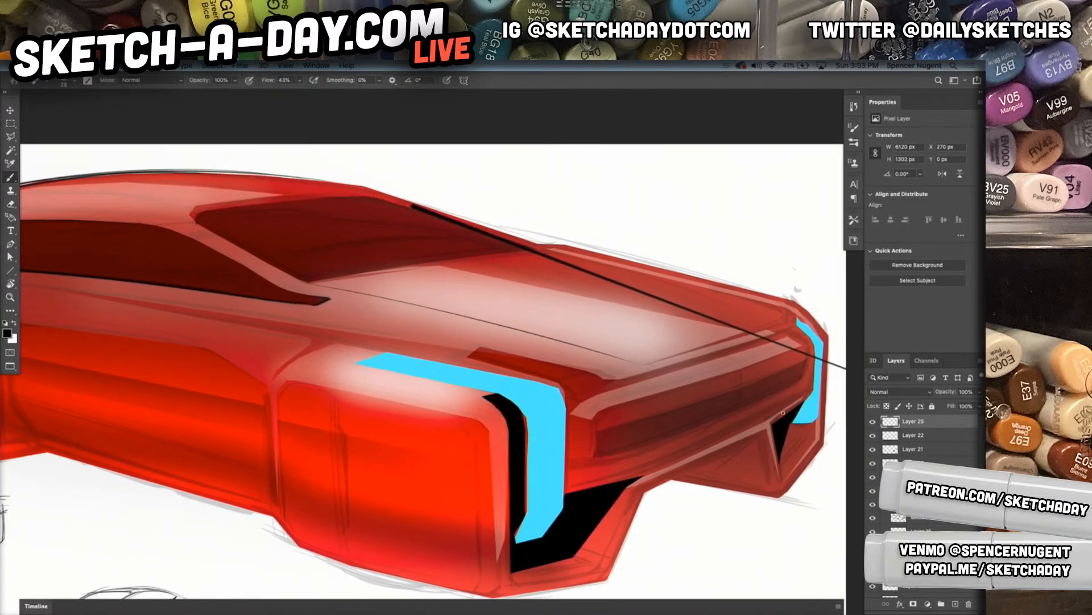
Outline the dark red recess at the near front corner of the hood in black
drag(476, 347, 612, 375)
key(super+z)
mouse_move(481, 349)
mouse_down()
mouse_move(471, 353)
mouse_move(634, 383)
mouse_up()
drag(476, 348, 608, 382)
drag(462, 357, 585, 390)
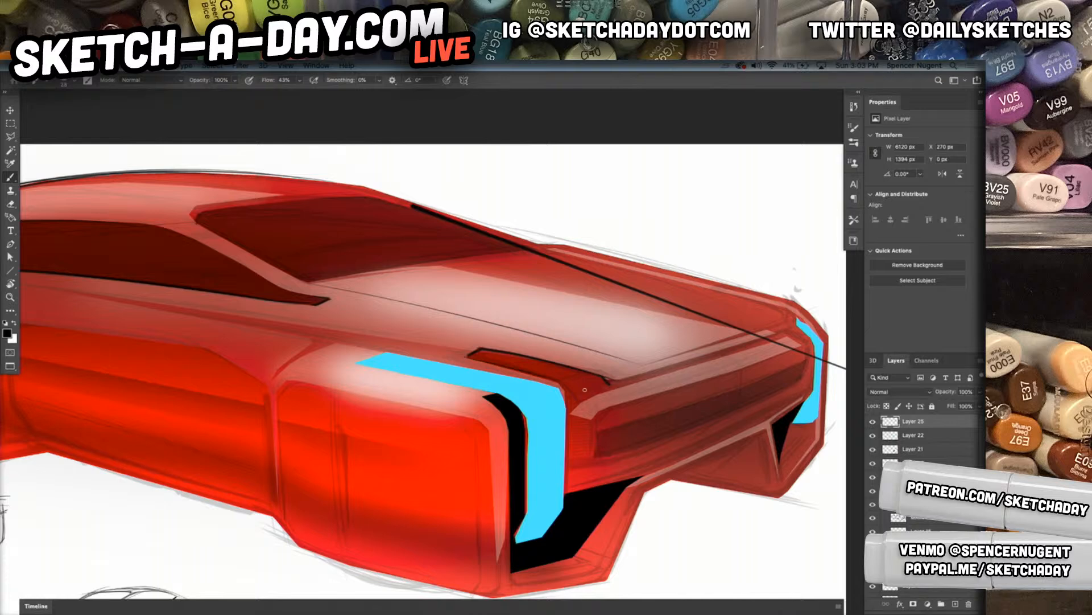
drag(472, 356, 567, 380)
Ink the outer edge and inner facet lines of the near blue light strip
mouse_move(573, 400)
mouse_down()
mouse_move(609, 384)
mouse_move(560, 413)
mouse_move(562, 394)
mouse_move(564, 503)
mouse_up()
mouse_move(524, 390)
mouse_down()
mouse_move(540, 422)
mouse_move(535, 411)
mouse_move(536, 514)
mouse_up()
drag(541, 413, 538, 469)
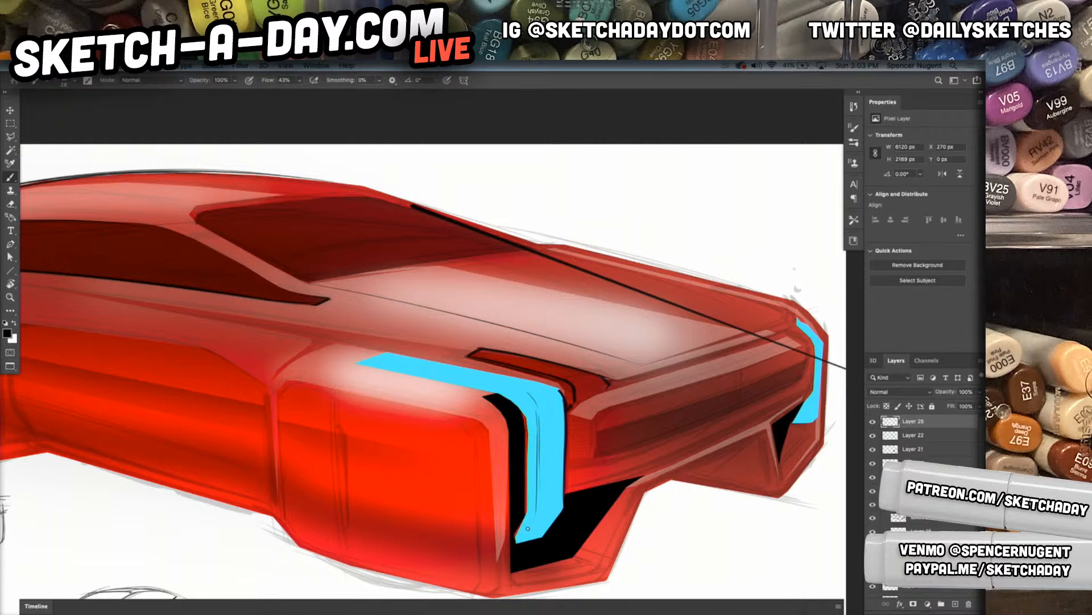
mouse_move(532, 516)
mouse_down()
mouse_move(518, 538)
mouse_move(557, 512)
mouse_move(509, 573)
mouse_move(516, 585)
mouse_move(589, 577)
mouse_up()
Ink the bottom edge and rising corner of the lower front bumper below the black opening
mouse_move(512, 587)
mouse_down()
mouse_move(594, 572)
mouse_move(580, 579)
mouse_move(605, 547)
mouse_up()
drag(529, 560, 644, 533)
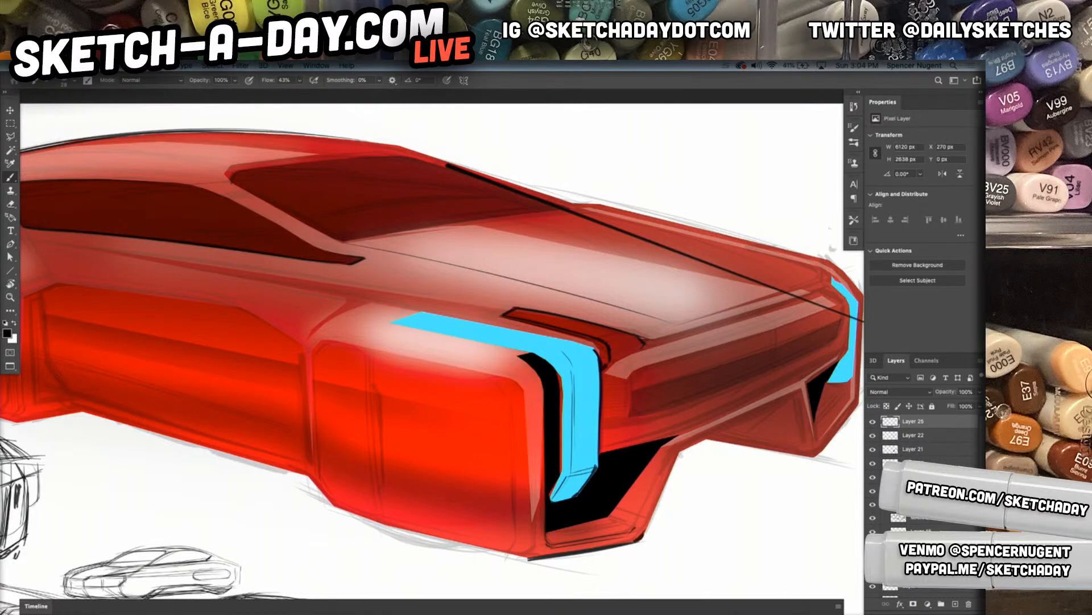
drag(677, 453, 640, 549)
Outline the recessed front grille panel and ink the hood's front edge toward the far blue light
drag(690, 495, 376, 404)
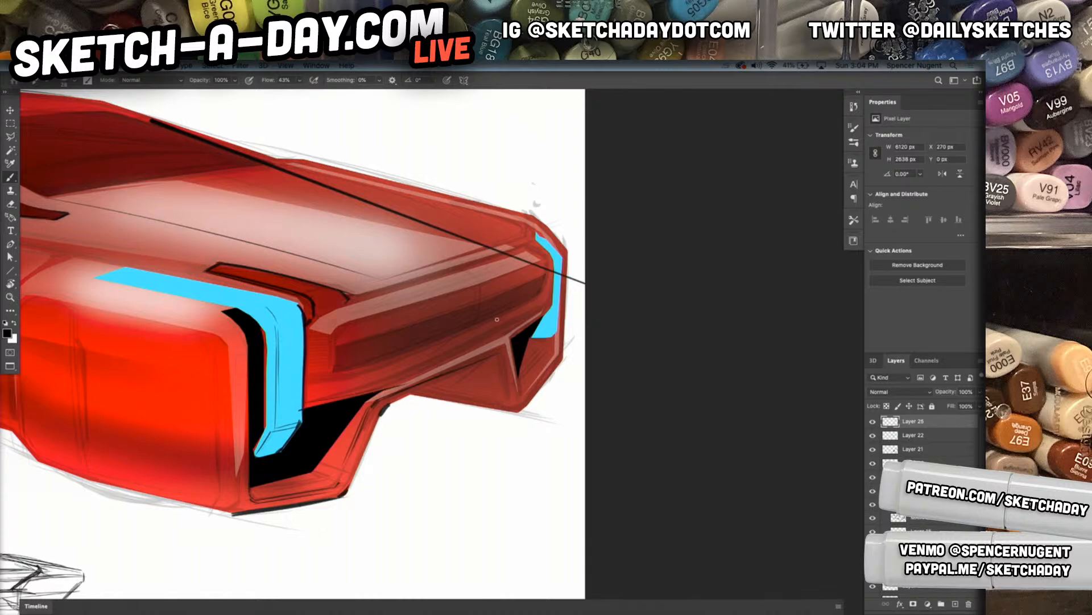
mouse_move(319, 327)
mouse_down()
mouse_move(430, 299)
mouse_move(393, 329)
mouse_move(388, 385)
mouse_up()
mouse_move(333, 368)
mouse_down()
mouse_move(466, 336)
mouse_move(543, 302)
mouse_up()
mouse_move(330, 367)
mouse_down()
mouse_move(328, 334)
mouse_move(335, 376)
mouse_move(317, 381)
mouse_move(340, 376)
mouse_up()
mouse_move(309, 325)
mouse_down()
mouse_move(339, 329)
mouse_move(343, 305)
mouse_move(329, 304)
mouse_move(513, 247)
mouse_up()
drag(373, 291, 514, 246)
mouse_move(342, 297)
mouse_down()
mouse_move(478, 260)
mouse_move(528, 237)
mouse_move(528, 227)
mouse_move(549, 272)
mouse_move(545, 232)
mouse_move(531, 226)
mouse_move(525, 242)
mouse_move(544, 282)
mouse_up()
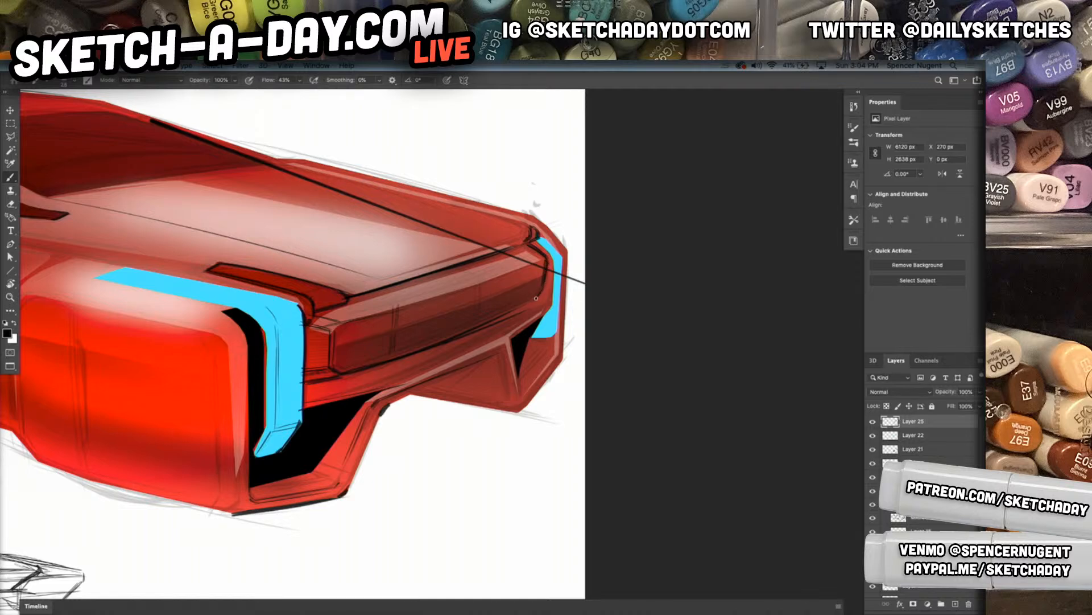
Ink the upper edge of the front grille panel in black and add the dividing line across its far half
mouse_move(341, 325)
mouse_down()
mouse_move(332, 332)
mouse_move(531, 266)
mouse_up()
drag(340, 325, 528, 268)
mouse_move(340, 321)
mouse_down()
mouse_move(561, 241)
mouse_move(480, 279)
mouse_move(545, 260)
mouse_up()
drag(457, 269, 491, 288)
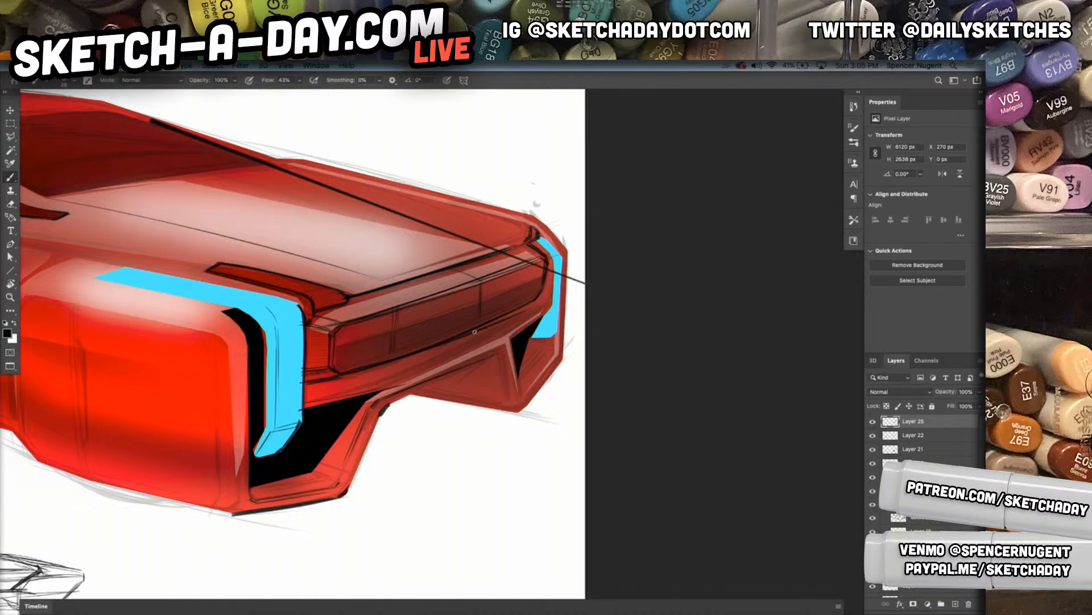
Ink the bumper lines below the grille panel, the underside edge and the inner edge of the far bumper leg
mouse_move(337, 388)
mouse_down()
mouse_move(542, 308)
mouse_move(495, 331)
mouse_up()
drag(307, 392, 515, 331)
drag(312, 402, 524, 326)
mouse_move(382, 383)
mouse_down()
mouse_move(519, 325)
mouse_move(440, 369)
mouse_move(513, 336)
mouse_up()
mouse_move(384, 402)
mouse_down()
mouse_move(499, 346)
mouse_move(395, 399)
mouse_move(490, 354)
mouse_move(423, 390)
mouse_move(497, 358)
mouse_move(508, 406)
mouse_up()
drag(508, 340, 519, 400)
drag(509, 339, 520, 398)
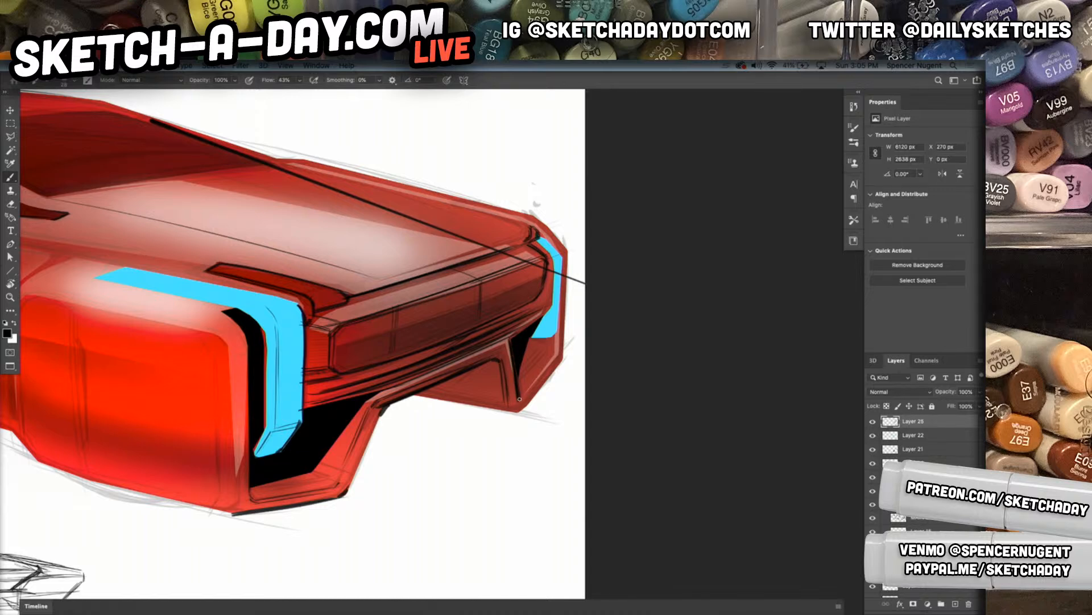
Outline the far front corner in black, including the far blue light and the outer and bottom edges of the bumper leg
mouse_move(471, 352)
mouse_down()
mouse_move(548, 306)
mouse_move(551, 256)
mouse_up()
mouse_move(551, 299)
mouse_down()
mouse_move(552, 256)
mouse_move(531, 240)
mouse_move(535, 228)
mouse_move(558, 261)
mouse_move(555, 357)
mouse_up()
mouse_move(562, 255)
mouse_down()
mouse_move(557, 336)
mouse_move(526, 392)
mouse_up()
mouse_move(548, 354)
mouse_down()
mouse_move(521, 390)
mouse_move(548, 356)
mouse_up()
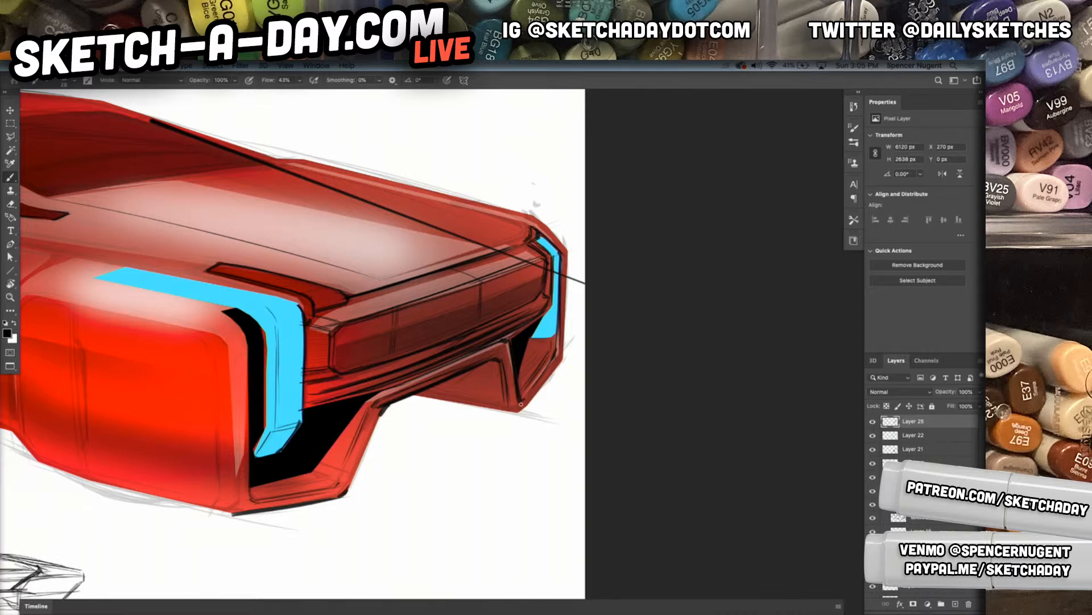
mouse_move(413, 393)
mouse_down()
mouse_move(535, 412)
mouse_move(519, 413)
mouse_move(559, 368)
mouse_up()
drag(523, 412, 561, 367)
Ink a heavy black line along the bottom edge of the near front fender up to the front bumper corner
drag(411, 481, 631, 436)
drag(521, 487, 675, 449)
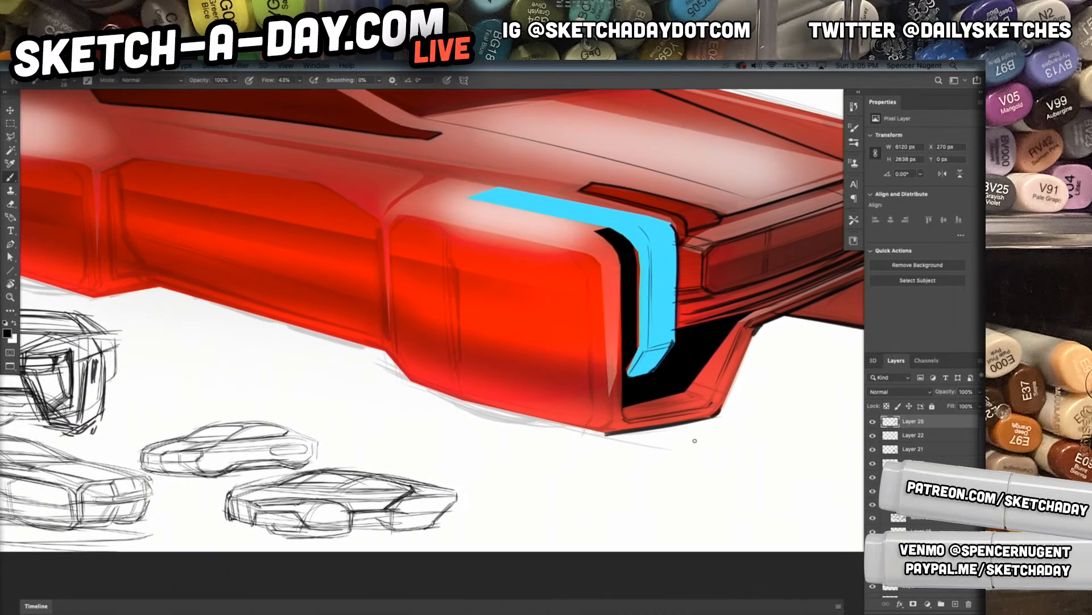
mouse_move(398, 369)
mouse_down()
mouse_move(568, 423)
mouse_move(459, 399)
mouse_move(618, 438)
mouse_move(410, 382)
mouse_up()
drag(408, 381, 620, 439)
drag(401, 377, 633, 440)
mouse_move(554, 421)
mouse_down()
mouse_move(632, 440)
mouse_move(619, 434)
mouse_up()
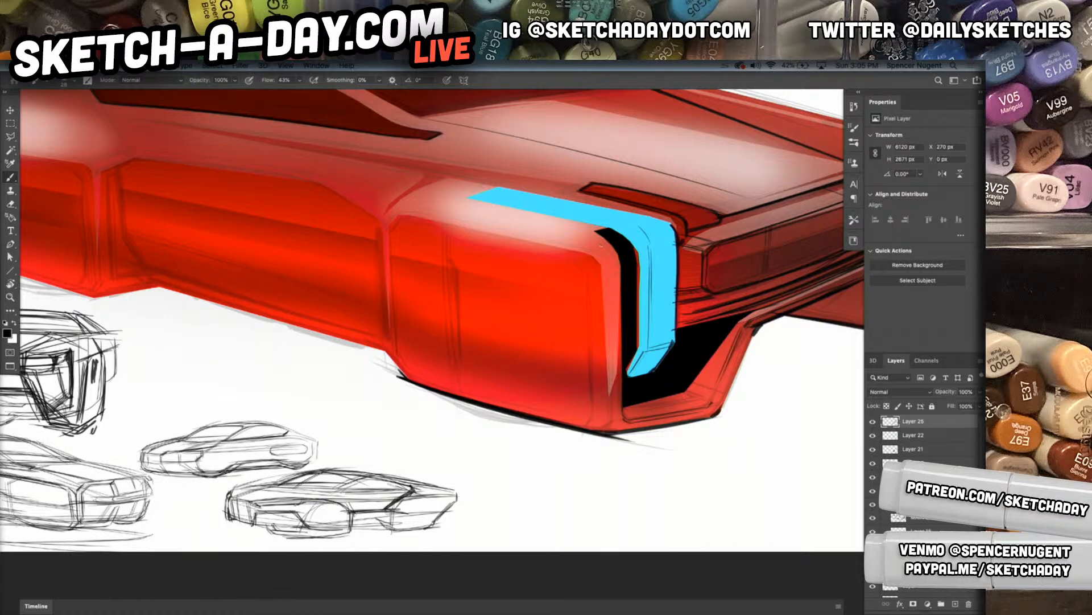
Ink the vertical bevel lines and upper corner facets on the front fender beside the black gap
drag(594, 249, 608, 411)
drag(601, 274, 602, 295)
drag(602, 294, 604, 423)
drag(605, 266, 598, 426)
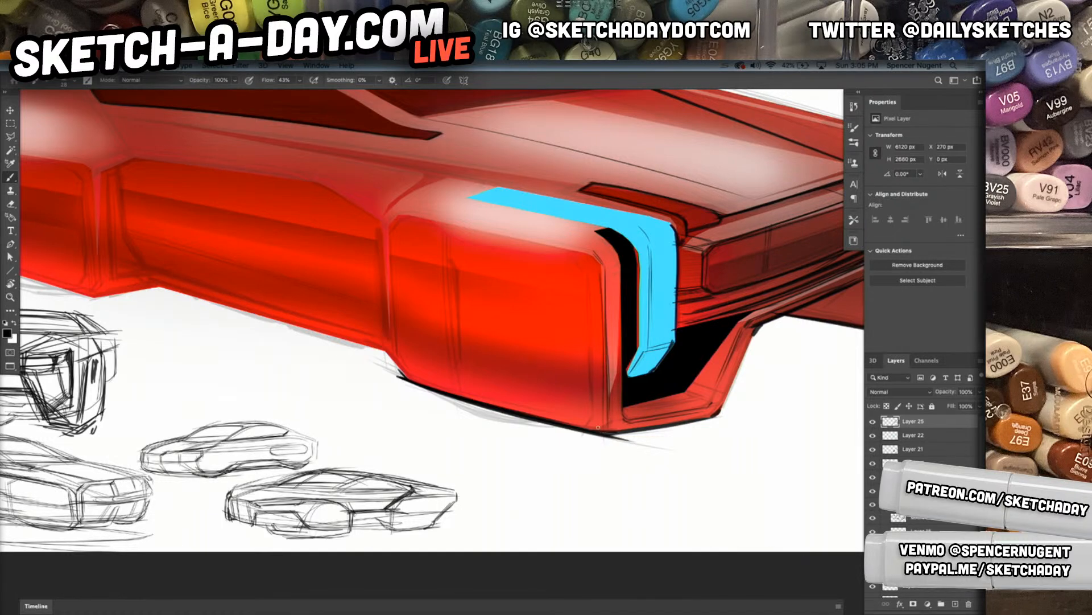
drag(612, 260, 618, 375)
drag(597, 263, 615, 258)
mouse_move(600, 231)
mouse_down()
mouse_move(658, 233)
mouse_move(639, 235)
mouse_up()
Outline the upper arm of the near blue light strip in black along its lower edge, upper edge and pointed tip
drag(545, 315, 664, 452)
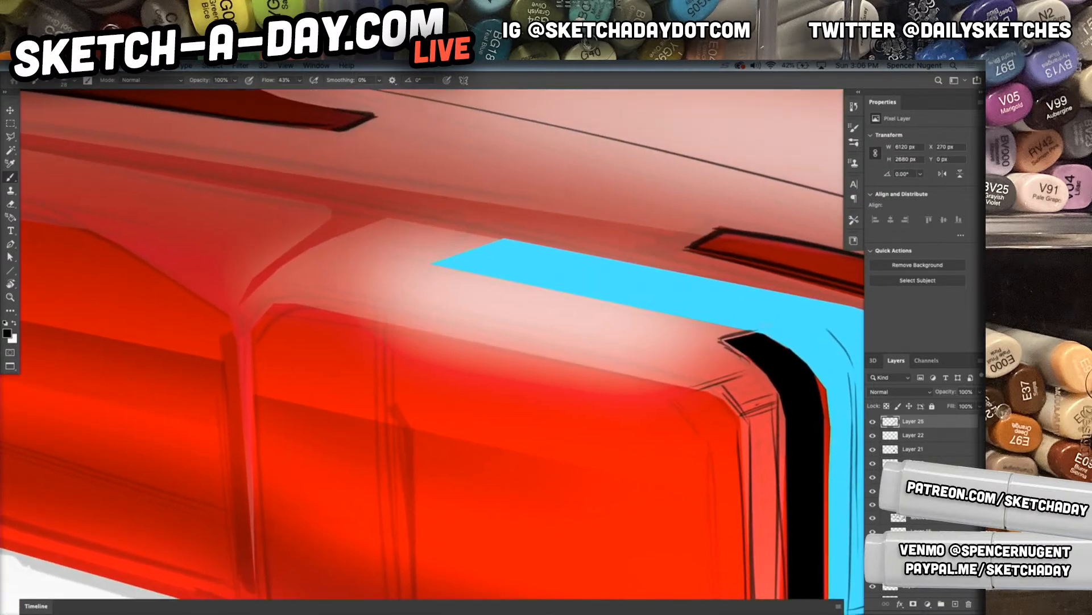
drag(439, 266, 785, 339)
key(ctrl+z)
drag(432, 264, 760, 333)
key(ctrl+z)
drag(430, 265, 762, 333)
drag(683, 314, 759, 333)
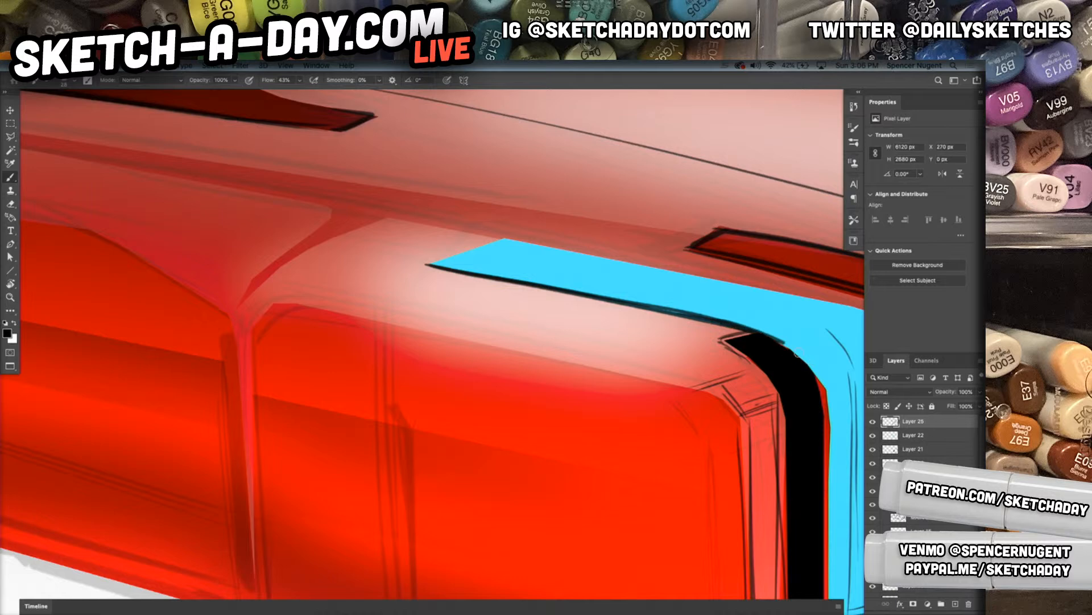
mouse_move(428, 263)
mouse_down()
mouse_move(512, 240)
mouse_move(502, 241)
mouse_move(711, 274)
mouse_up()
drag(488, 238, 836, 301)
mouse_move(493, 237)
mouse_down()
mouse_move(853, 307)
mouse_move(412, 263)
mouse_up()
drag(720, 230, 677, 246)
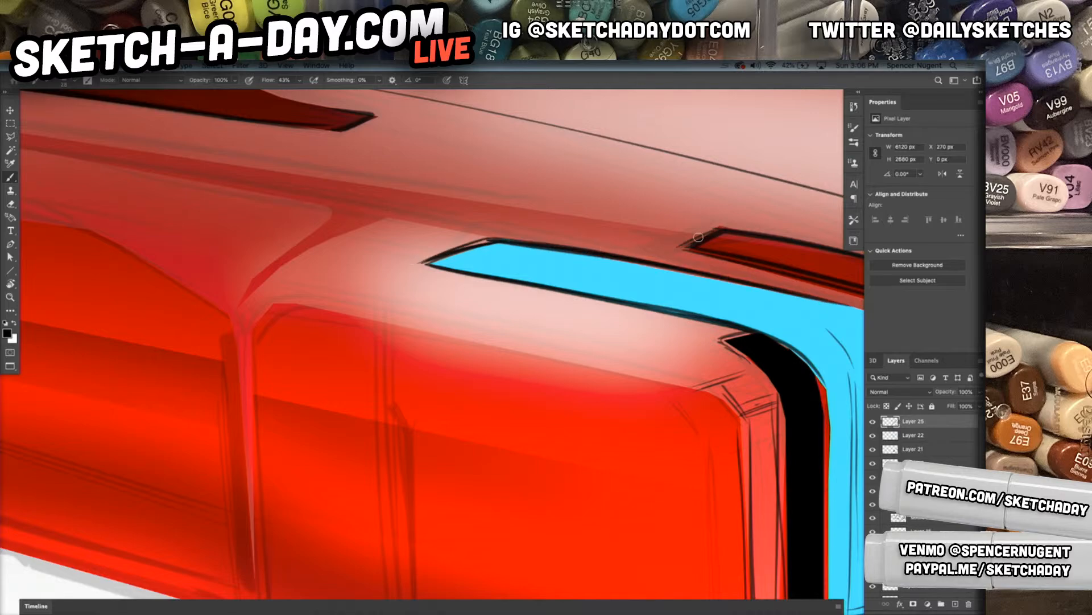
Draw black inner contour lines inside the dark red recess at the hood's near front corner
drag(718, 351, 669, 355)
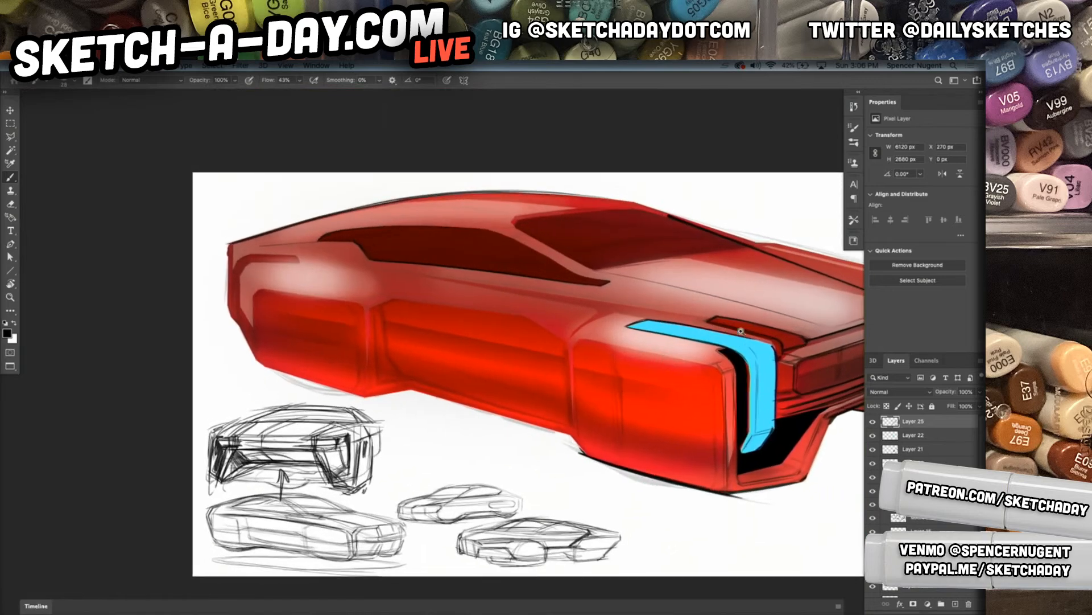
mouse_move(718, 329)
mouse_down()
mouse_move(777, 332)
mouse_move(507, 386)
mouse_up()
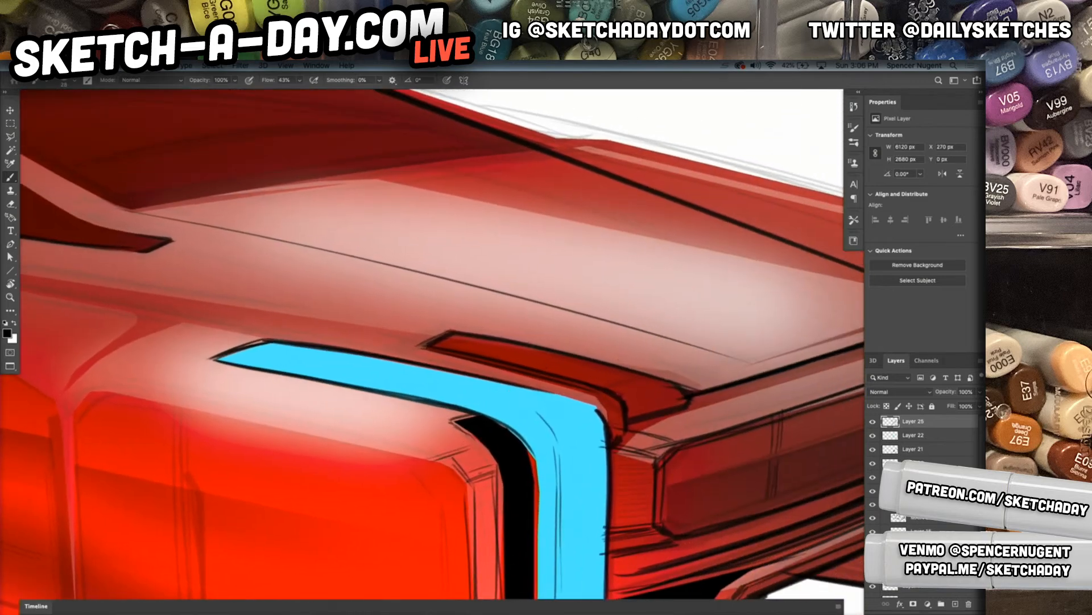
mouse_move(451, 344)
mouse_down()
mouse_move(666, 391)
mouse_move(633, 379)
mouse_move(678, 401)
mouse_up()
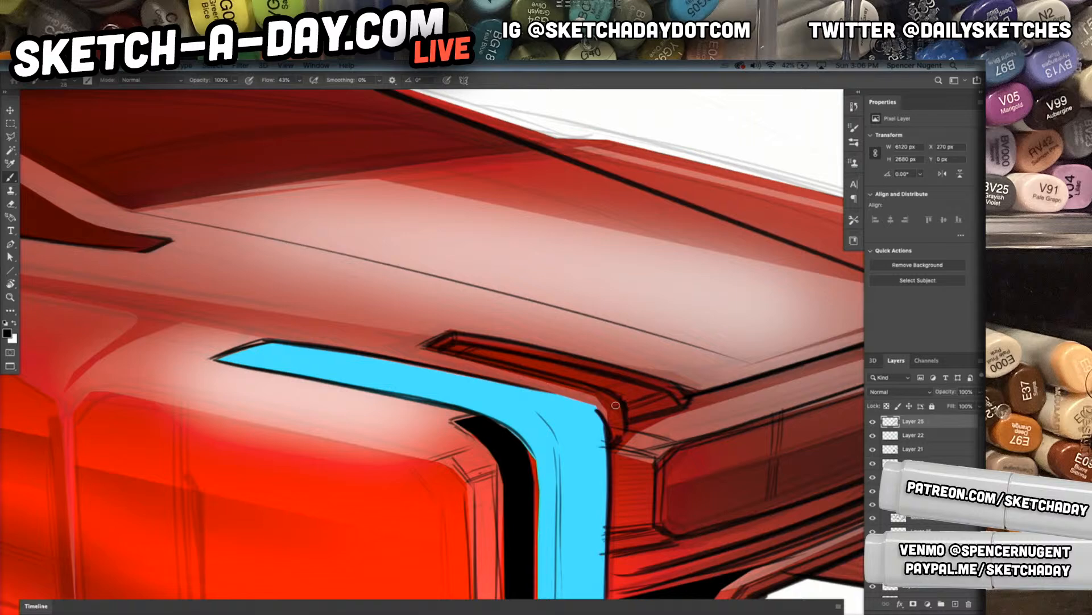
mouse_move(677, 451)
mouse_down()
mouse_move(633, 466)
mouse_move(711, 451)
mouse_up()
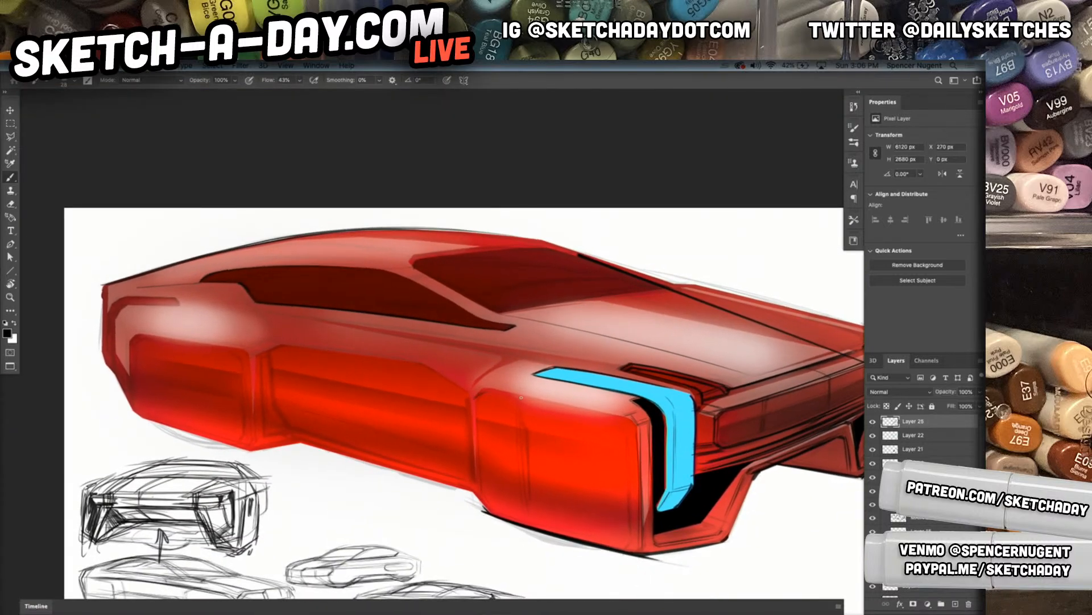
Ink the top edge and front vertical edge of the bright red front fender panel
mouse_move(480, 389)
mouse_down()
mouse_move(654, 420)
mouse_move(623, 484)
mouse_up()
drag(626, 427, 629, 496)
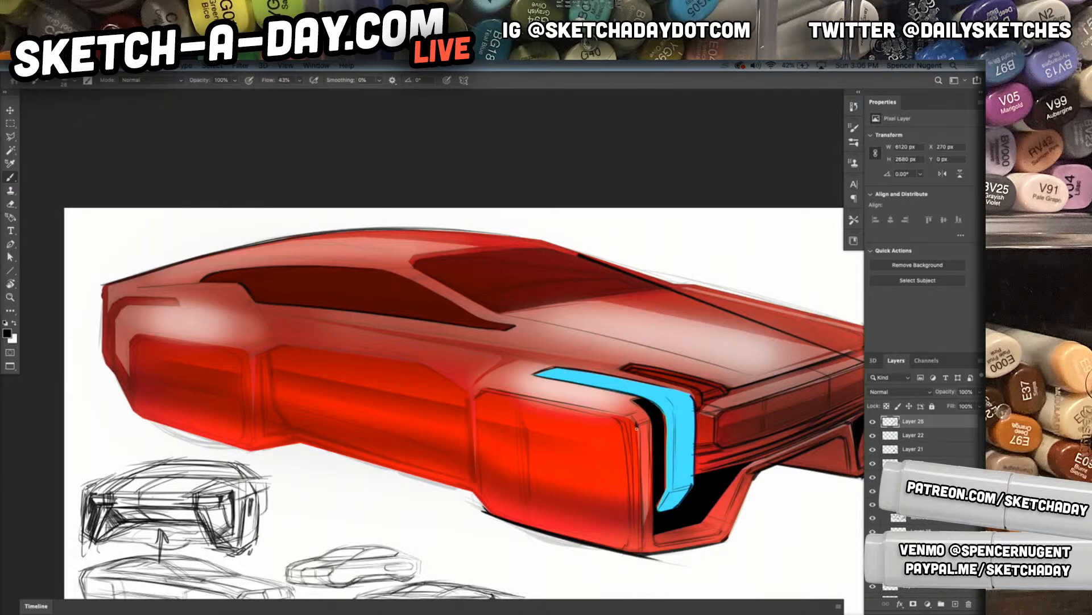
drag(638, 425, 640, 467)
drag(509, 488, 522, 488)
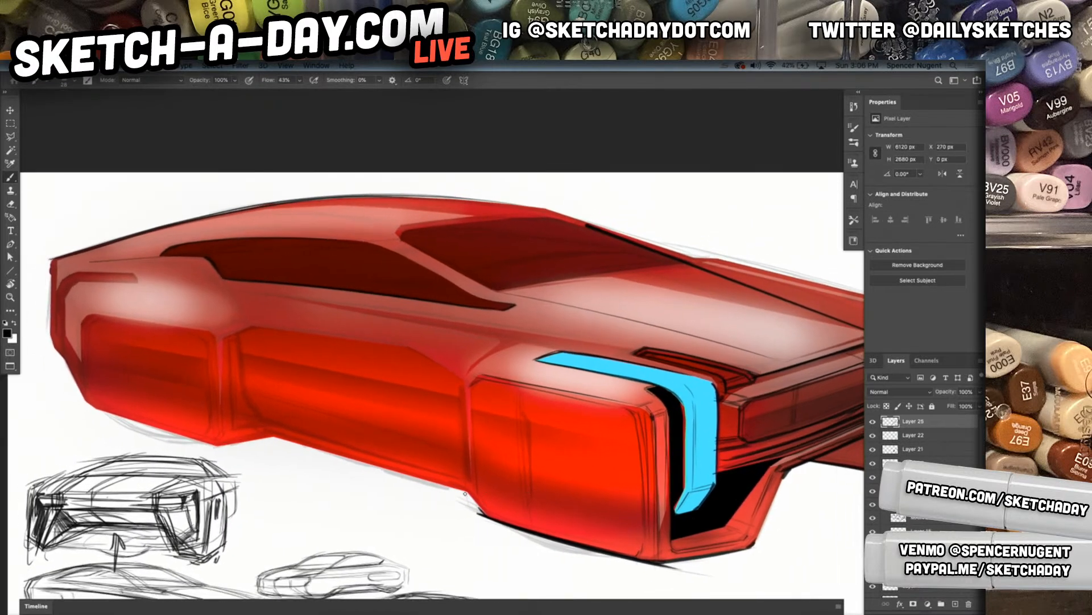
Ink the rear edge of the front fender from the lower corner up to the angled shoulder line
drag(463, 485, 493, 514)
drag(464, 474, 493, 511)
drag(472, 386, 475, 475)
mouse_move(470, 389)
mouse_down()
mouse_move(472, 460)
mouse_move(472, 446)
mouse_up()
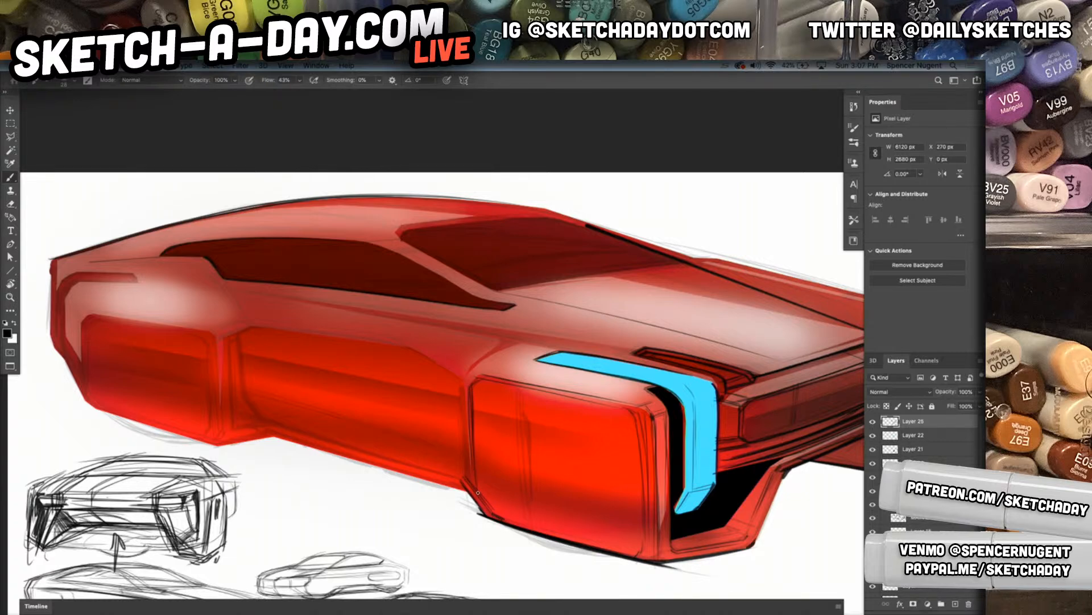
drag(468, 383, 476, 366)
drag(471, 376, 510, 347)
Ink the two long shoulder creases running below the side window toward the near blue light
drag(493, 443, 626, 490)
drag(633, 411, 600, 446)
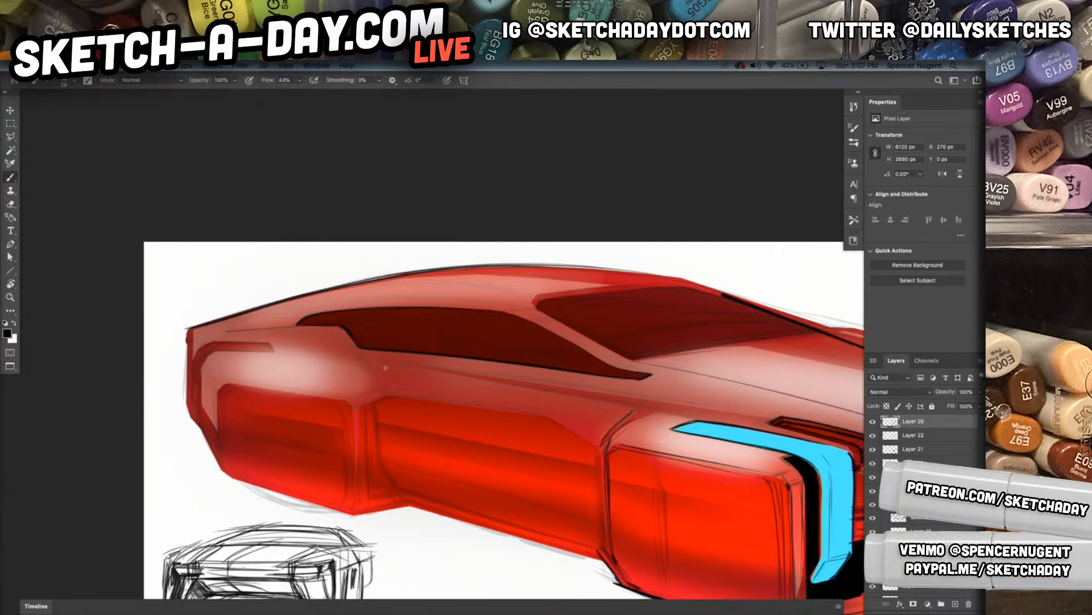
mouse_move(378, 363)
mouse_down()
mouse_move(630, 409)
mouse_move(505, 377)
mouse_move(768, 420)
mouse_up()
drag(378, 362, 721, 410)
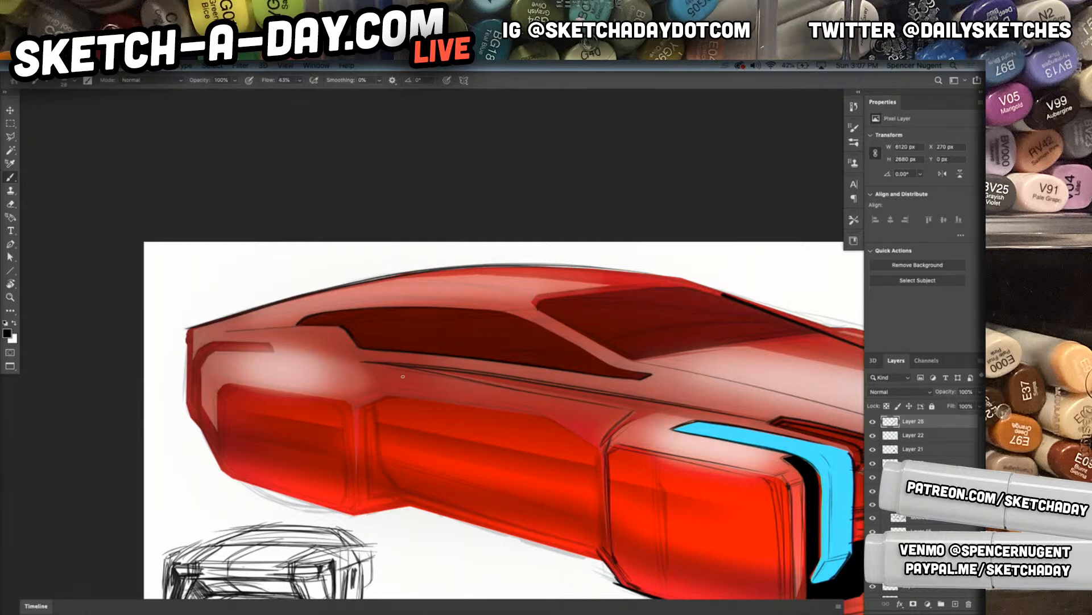
Ink the front edge of the rear fender and outline the recess between it and the door
mouse_move(367, 361)
mouse_down()
mouse_move(390, 392)
mouse_move(378, 381)
mouse_move(352, 483)
mouse_up()
drag(347, 410, 355, 499)
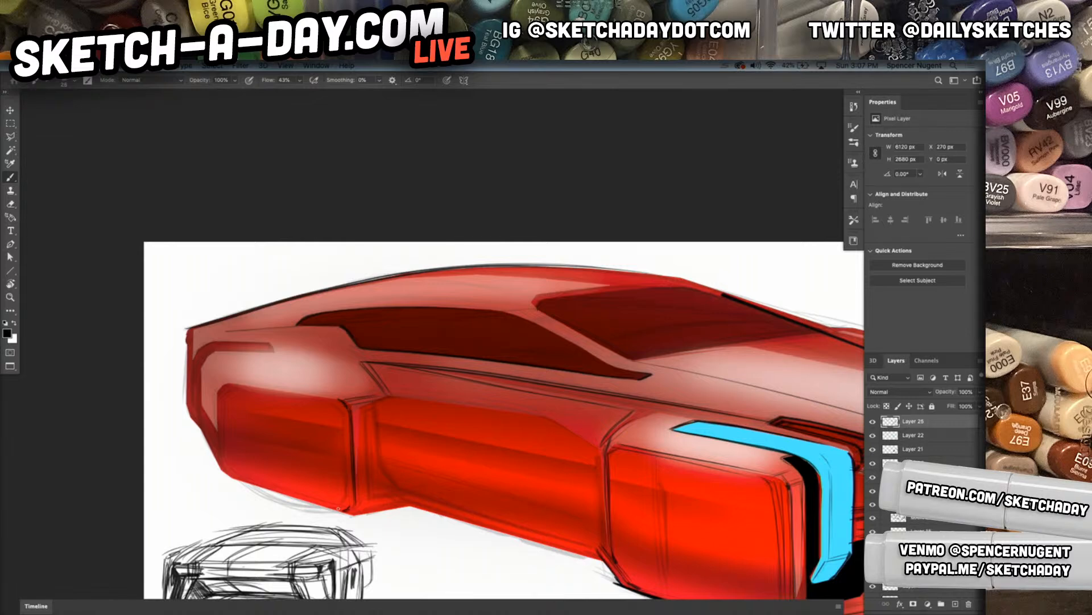
mouse_move(357, 415)
mouse_down()
mouse_move(395, 400)
mouse_move(361, 414)
mouse_move(358, 455)
mouse_move(357, 440)
mouse_move(365, 504)
mouse_move(363, 496)
mouse_move(379, 502)
mouse_move(362, 503)
mouse_move(407, 499)
mouse_move(368, 485)
mouse_move(399, 498)
mouse_up()
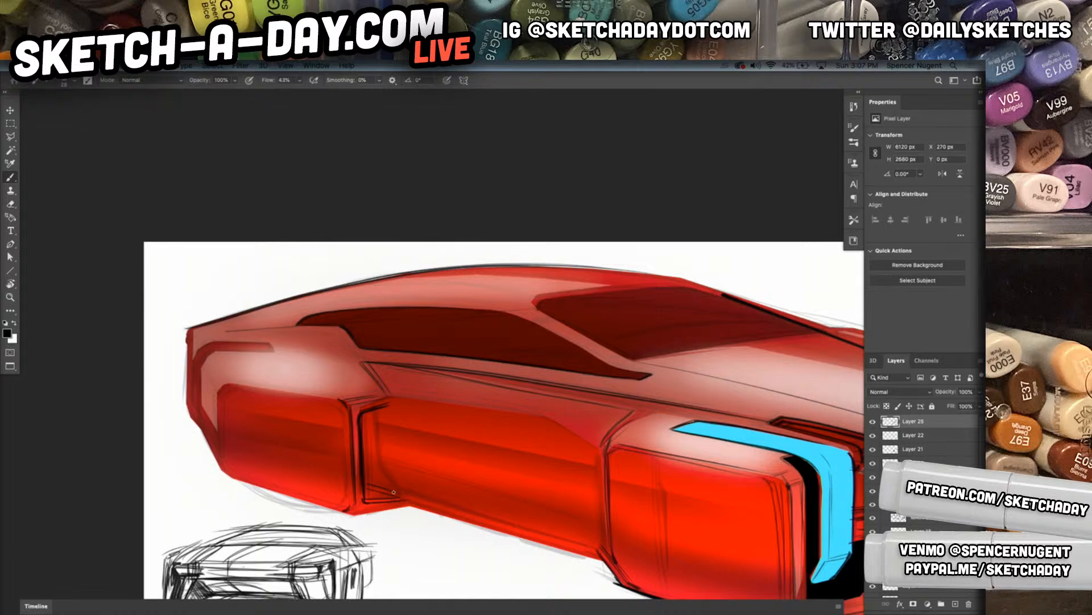
Darken the recess between the rear fender and door with black strokes and ink its bottom edge
drag(376, 457, 400, 496)
drag(374, 412, 373, 460)
drag(365, 409, 370, 497)
key(super+z)
mouse_move(364, 414)
mouse_down()
mouse_move(368, 488)
mouse_move(364, 447)
mouse_up()
drag(409, 499, 374, 487)
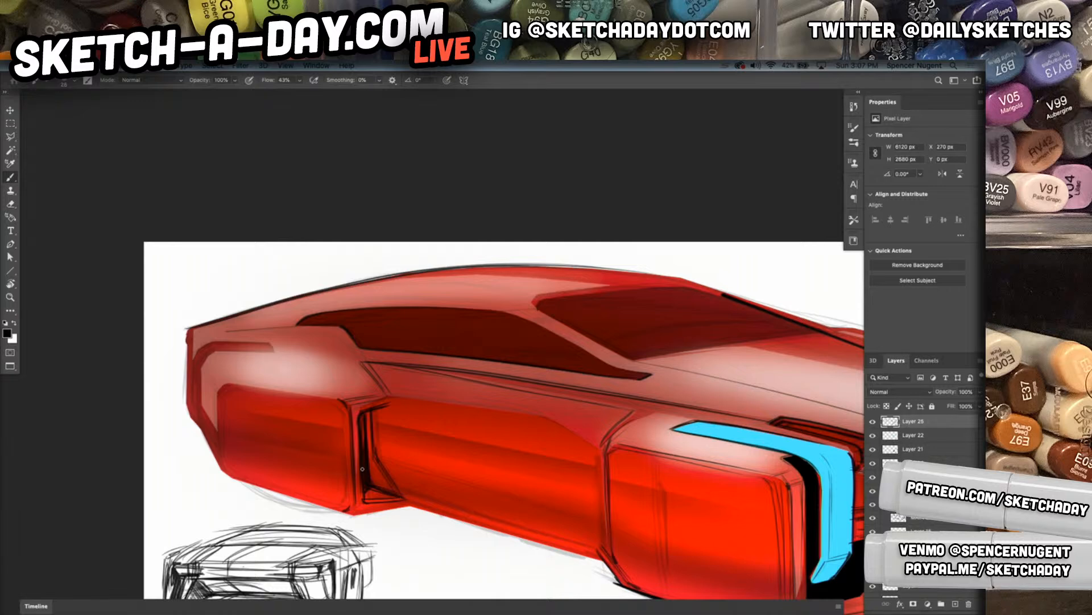
drag(340, 513, 407, 508)
drag(343, 516, 446, 513)
Rotate the canvas and ink the sill's bottom edge and the long upper crease on the door panel
mouse_move(597, 449)
mouse_down()
mouse_move(539, 366)
mouse_move(499, 336)
mouse_up()
key(r)
key(b)
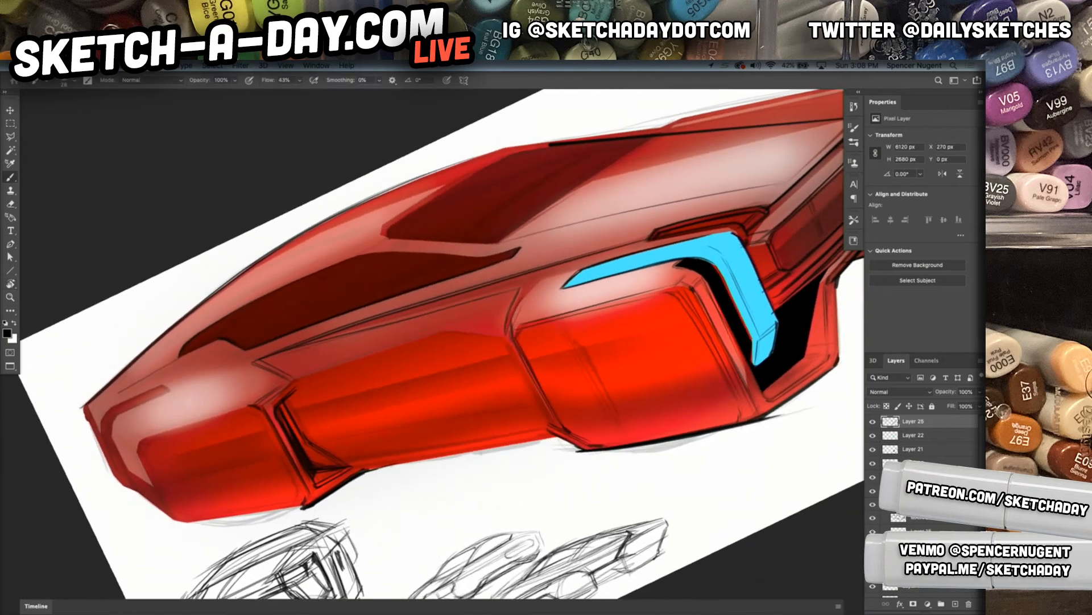
drag(363, 472, 574, 437)
drag(338, 462, 545, 427)
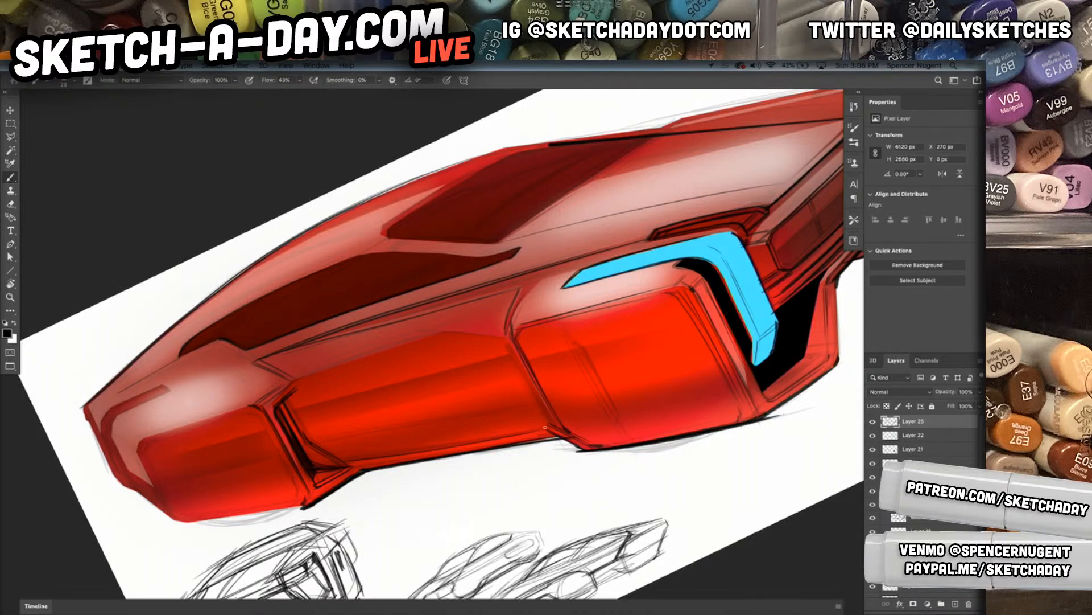
drag(390, 455, 550, 432)
drag(284, 409, 521, 357)
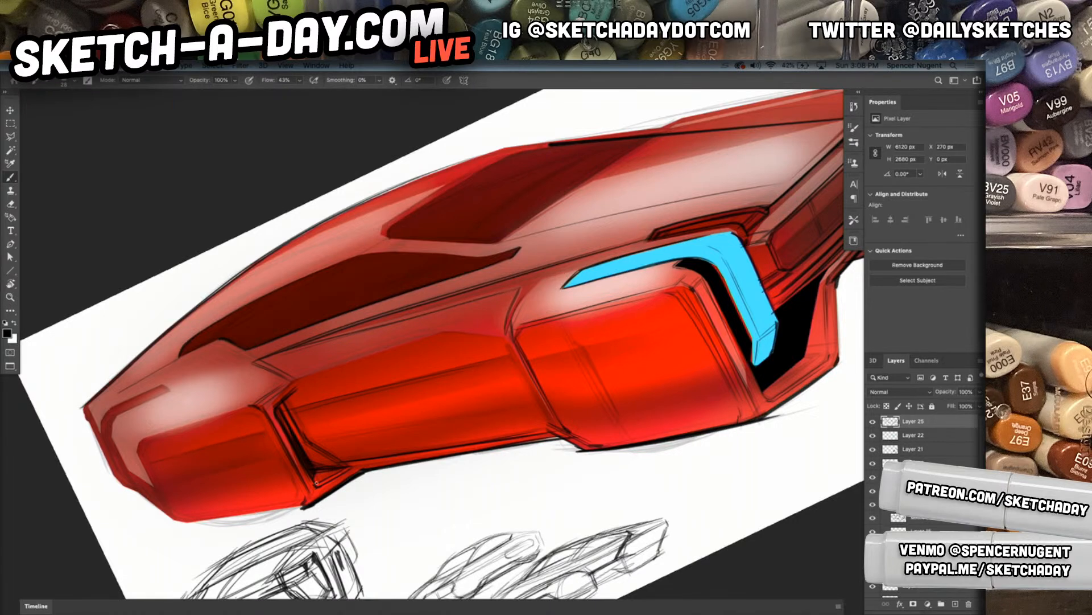
Ink the inner front line of the rear fender panel and its bottom edge
drag(265, 430, 299, 489)
drag(182, 521, 305, 505)
mouse_move(176, 521)
mouse_down()
mouse_move(308, 506)
mouse_move(210, 521)
mouse_move(279, 514)
mouse_move(254, 518)
mouse_up()
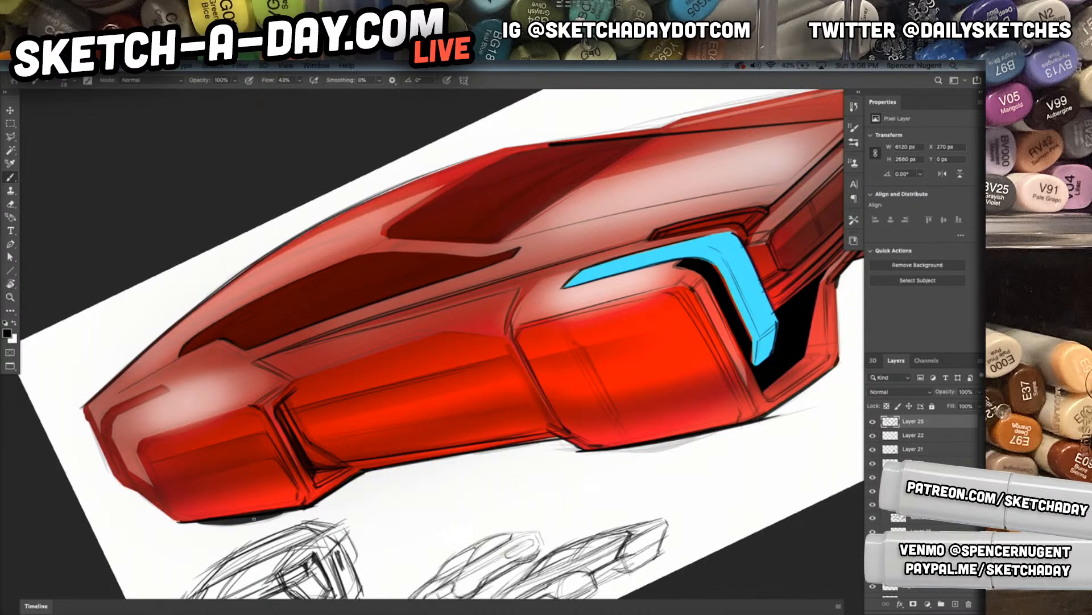
Outline the car's tail in black from the rear tip down to the lower rear fender
mouse_move(656, 392)
mouse_down()
mouse_move(602, 437)
mouse_move(628, 346)
mouse_up()
drag(88, 374, 113, 453)
mouse_move(86, 393)
mouse_down()
mouse_move(137, 467)
mouse_move(108, 459)
mouse_move(146, 472)
mouse_up()
drag(114, 453, 148, 471)
drag(117, 455, 181, 495)
drag(109, 440, 112, 449)
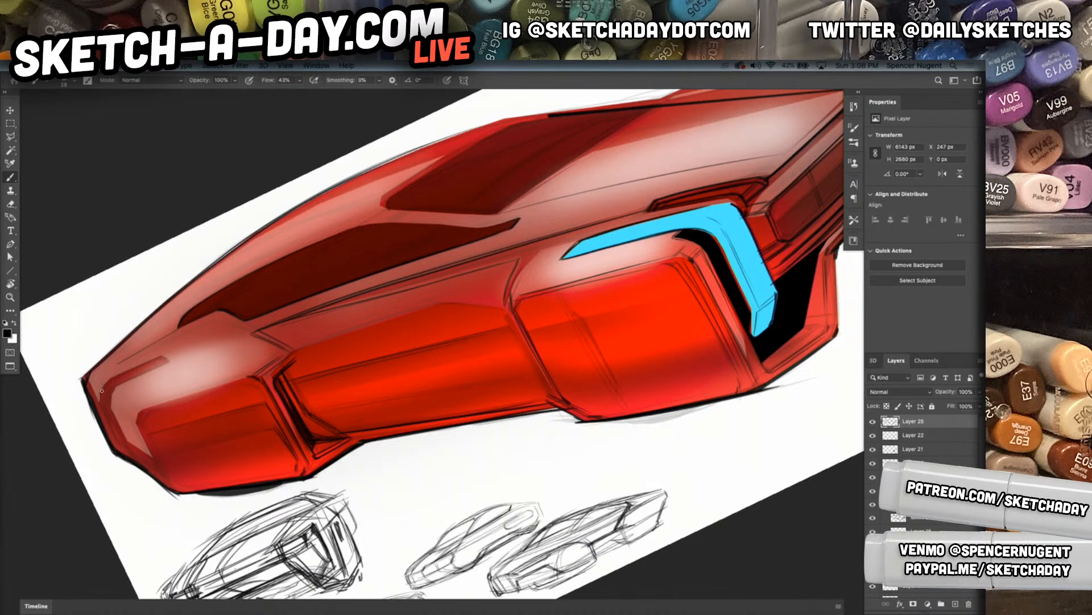
Outline the angular dark red band that wraps around the rear corner of the body side
drag(102, 384, 172, 358)
mouse_move(105, 409)
mouse_down()
mouse_move(123, 441)
mouse_move(127, 419)
mouse_move(153, 459)
mouse_up()
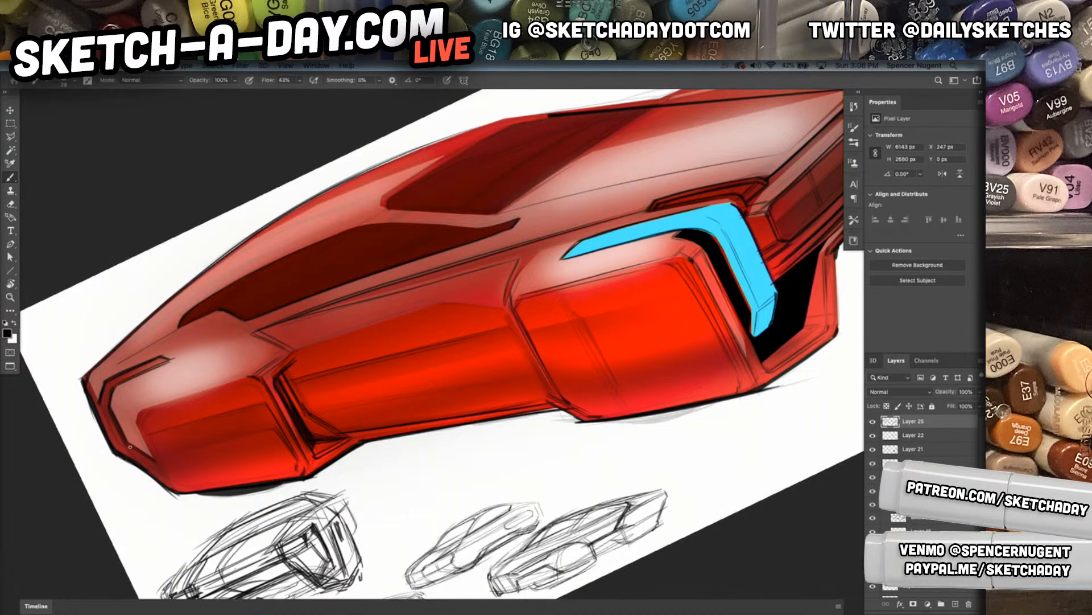
mouse_move(99, 404)
mouse_down()
mouse_move(116, 448)
mouse_move(165, 470)
mouse_up()
Restore the upright full view of the canvas and ink the front door shut line and the rear fender's slanted front edge
drag(495, 412, 463, 415)
drag(566, 446, 537, 427)
key(r)
key(Escape)
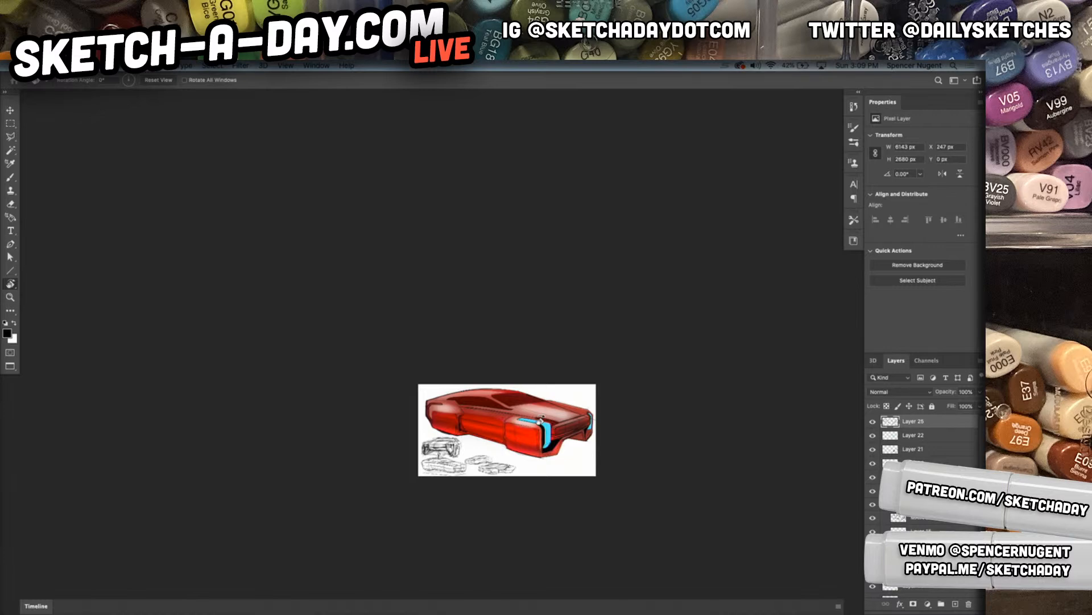
key(ctrl+0)
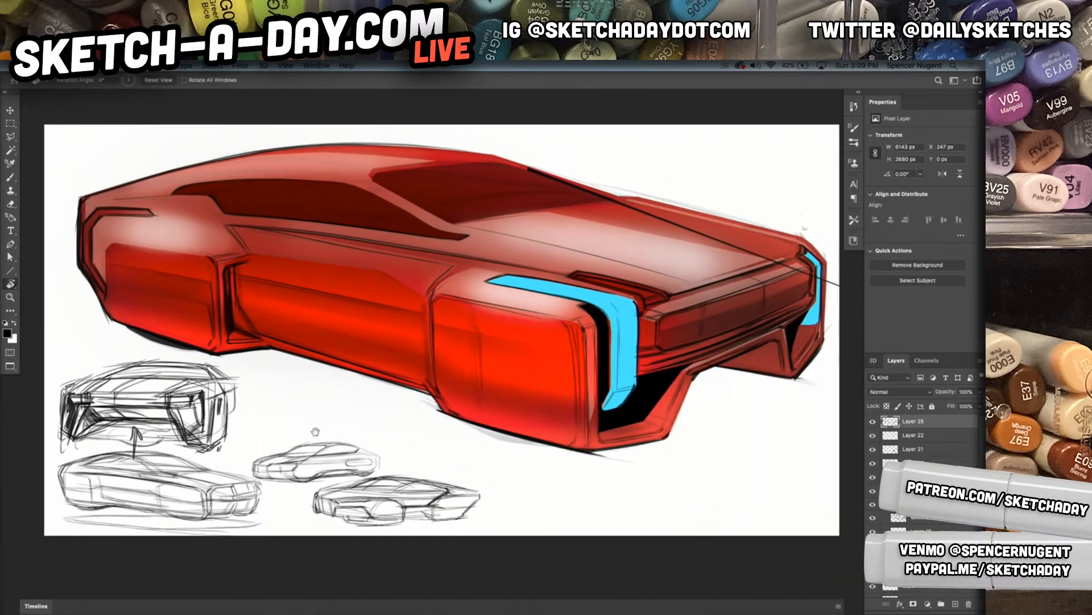
key(b)
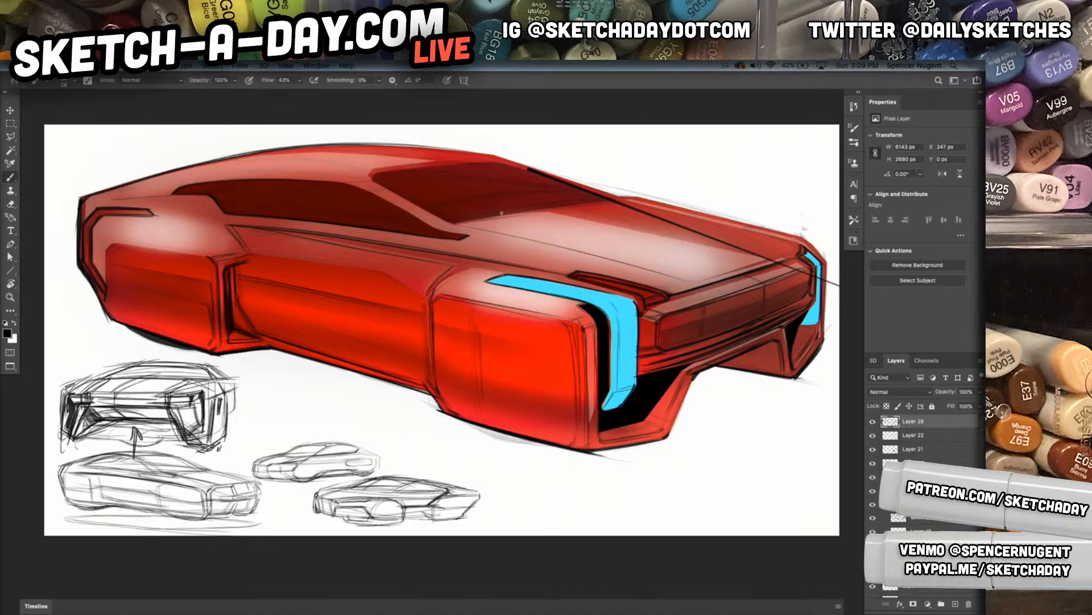
mouse_move(454, 221)
mouse_down()
mouse_move(471, 227)
mouse_move(452, 255)
mouse_up()
drag(428, 304, 429, 355)
drag(232, 223, 254, 254)
Ink the roof rail line above the side windows from the rear pillar to the windshield corner
drag(209, 182, 219, 173)
drag(148, 179, 365, 171)
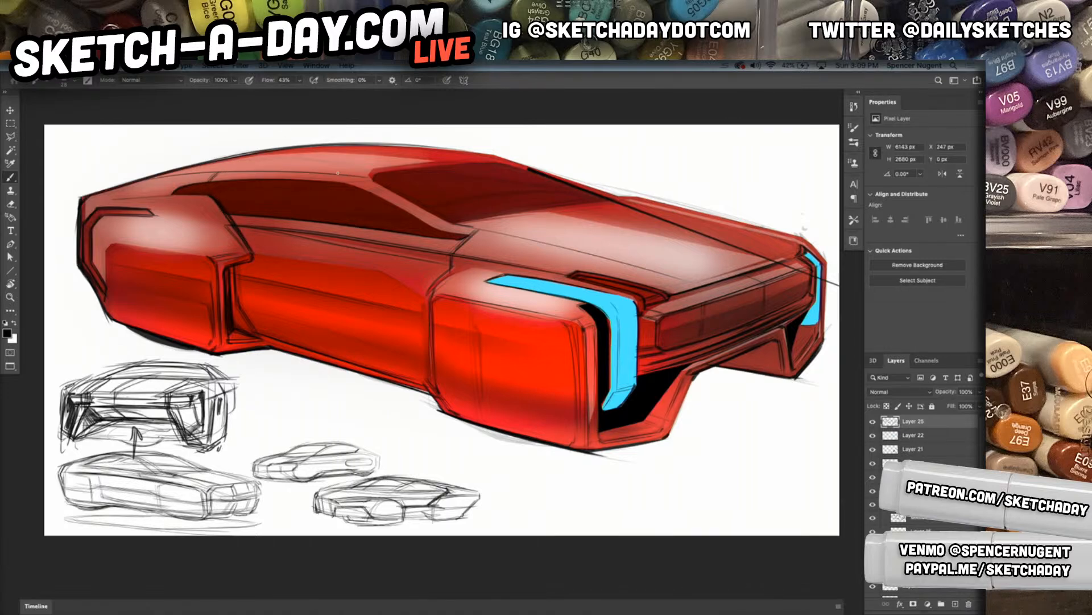
key(ctrl+z)
drag(168, 175, 346, 166)
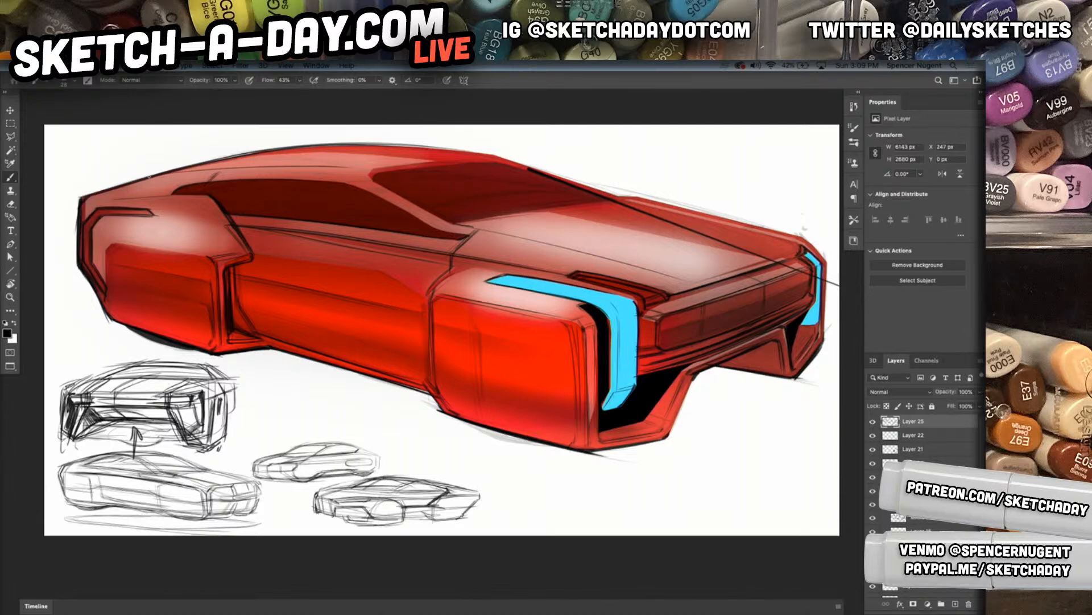
drag(156, 174, 360, 162)
drag(285, 164, 369, 177)
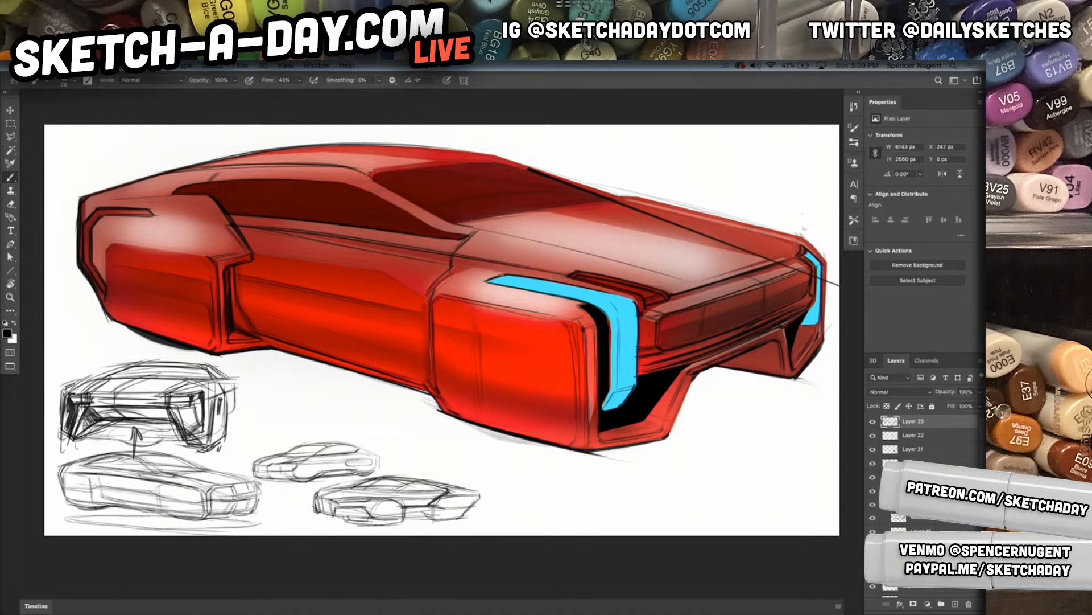
Ink the top edge of the windshield with the 28 px Pencil 9 brush
mouse_move(466, 157)
mouse_down()
mouse_move(381, 167)
mouse_move(495, 161)
mouse_up()
drag(404, 169, 465, 162)
right_click(398, 188)
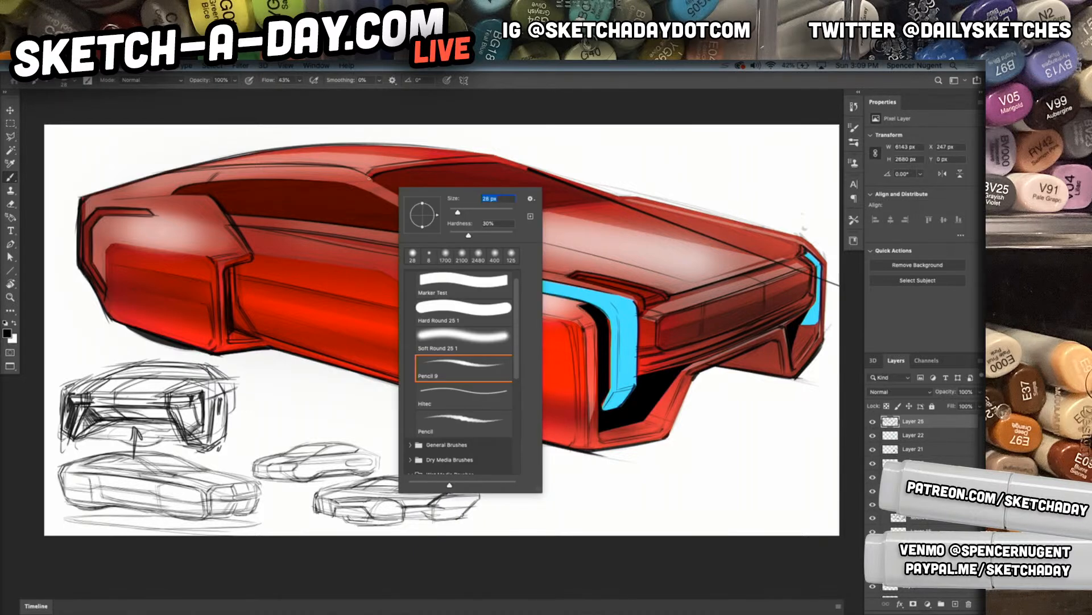
key(Return)
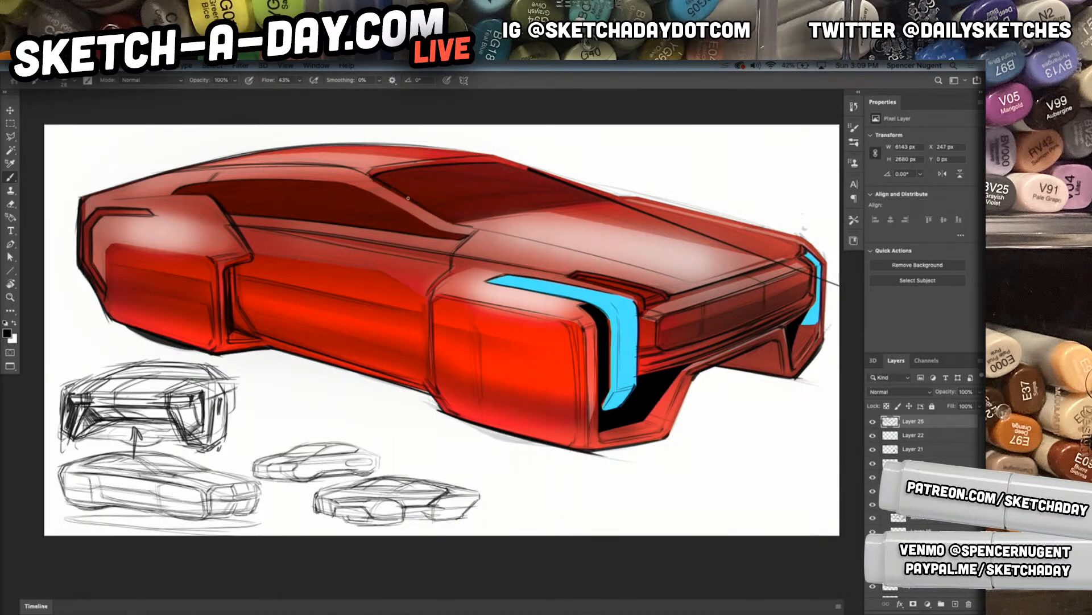
Ink the base of the windshield pillar and a thick vertical slot on the front fender panel
drag(441, 216, 515, 239)
drag(468, 312, 476, 398)
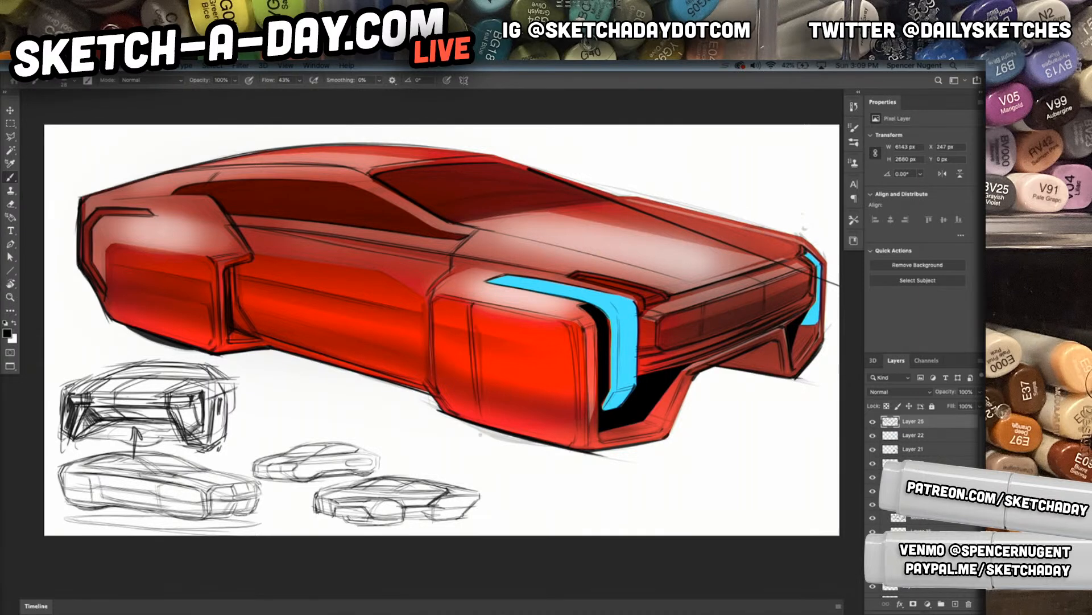
drag(468, 303, 477, 410)
drag(475, 337, 485, 409)
drag(471, 335, 476, 385)
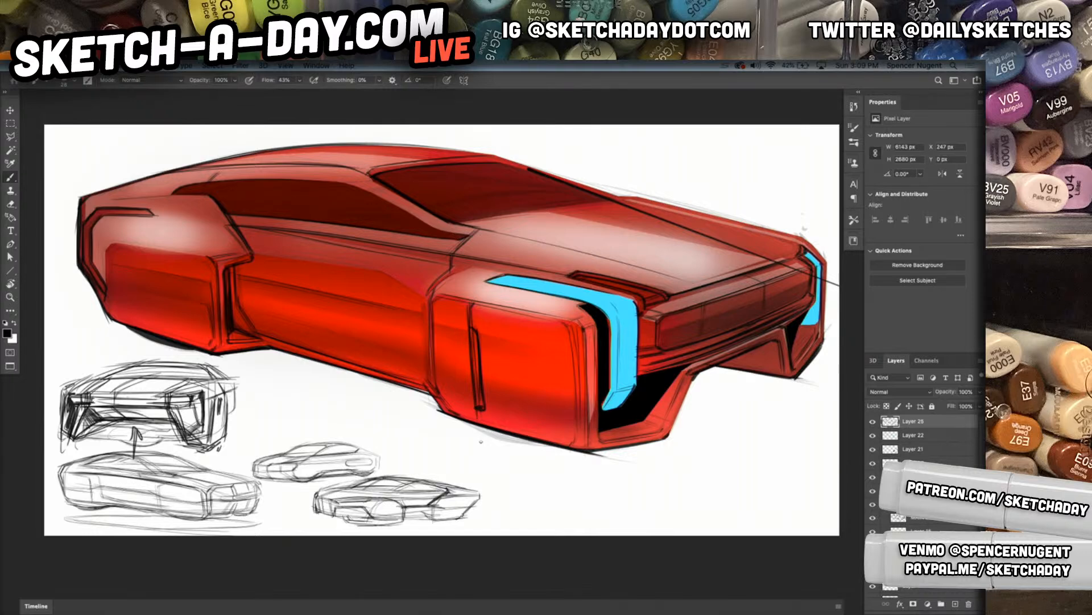
Ink the vertical groove beside the front corner edge of the front fender panel
mouse_move(571, 316)
mouse_down()
mouse_move(580, 467)
mouse_move(576, 339)
mouse_move(581, 391)
mouse_up()
drag(579, 342, 583, 431)
drag(573, 341, 577, 404)
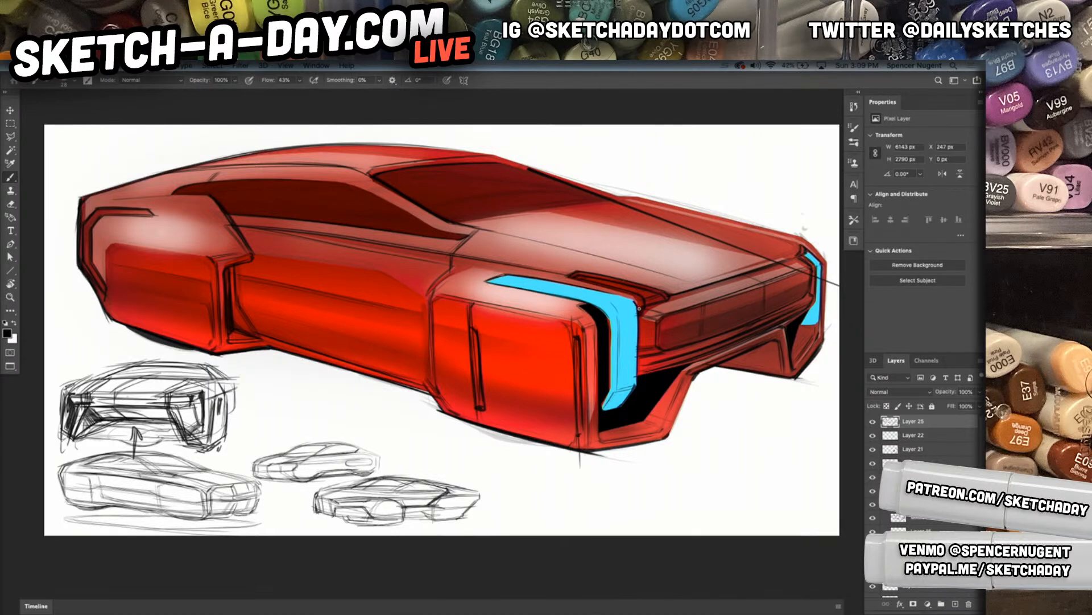
Ink the hood's front edge above the grille with a parallel line behind it, and clean up the hood's far side with the Eraser
drag(667, 297, 753, 275)
mouse_move(681, 275)
mouse_down()
mouse_move(754, 255)
mouse_move(744, 263)
mouse_up()
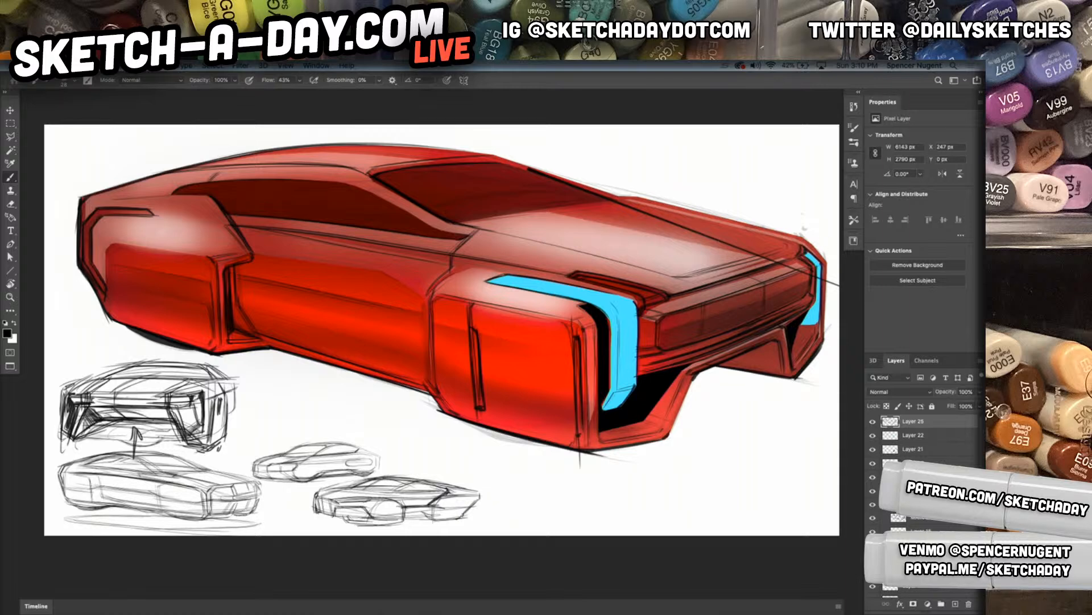
key(e)
drag(735, 244, 685, 227)
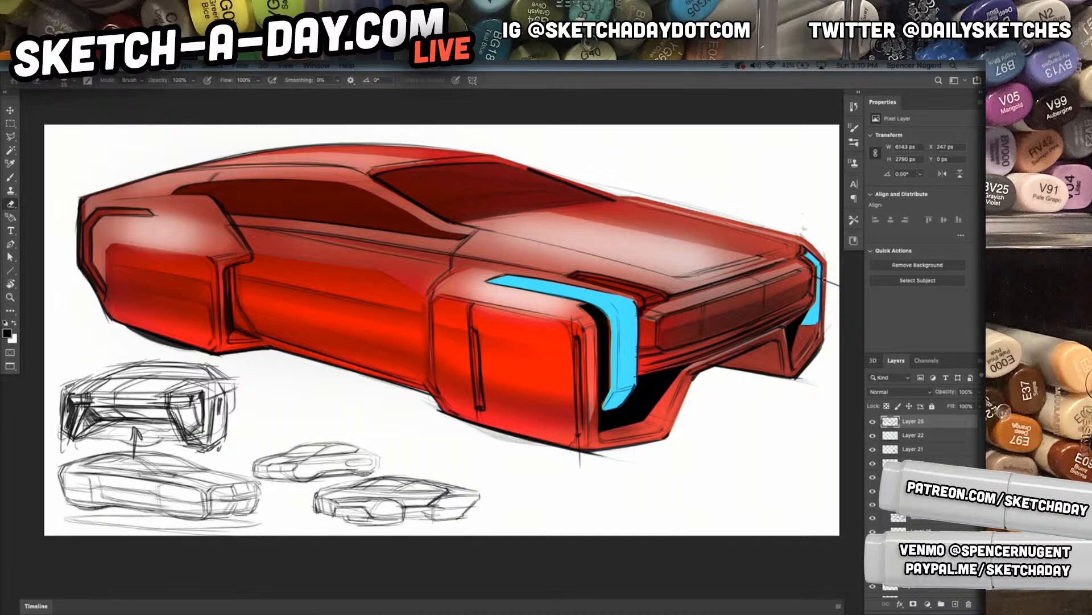
Ink the hood's far edge up to the front corner and the outer edge beside the far blue light
drag(779, 333, 730, 333)
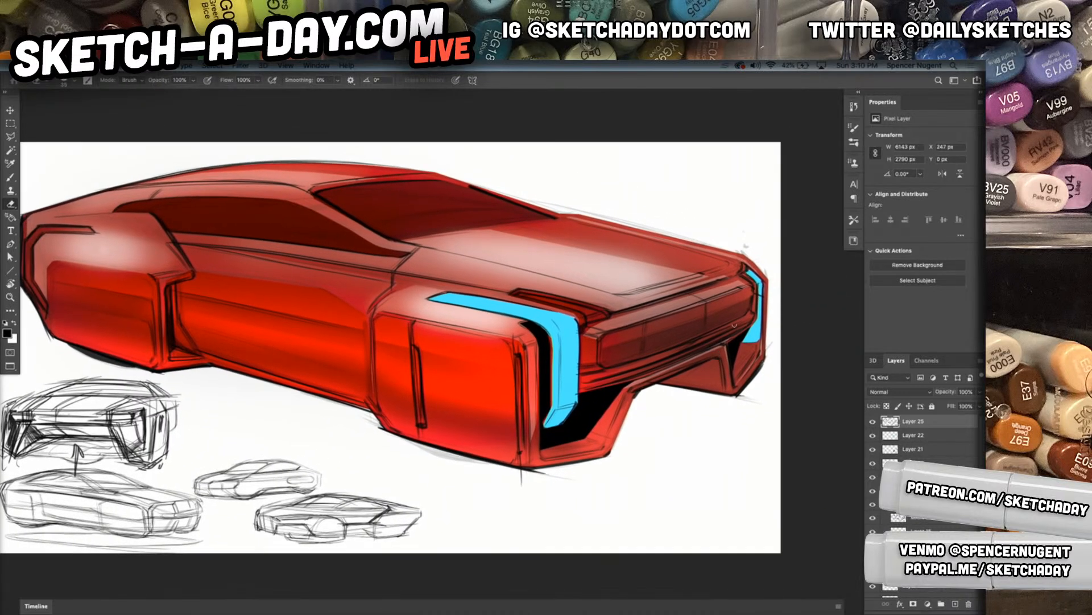
key(b)
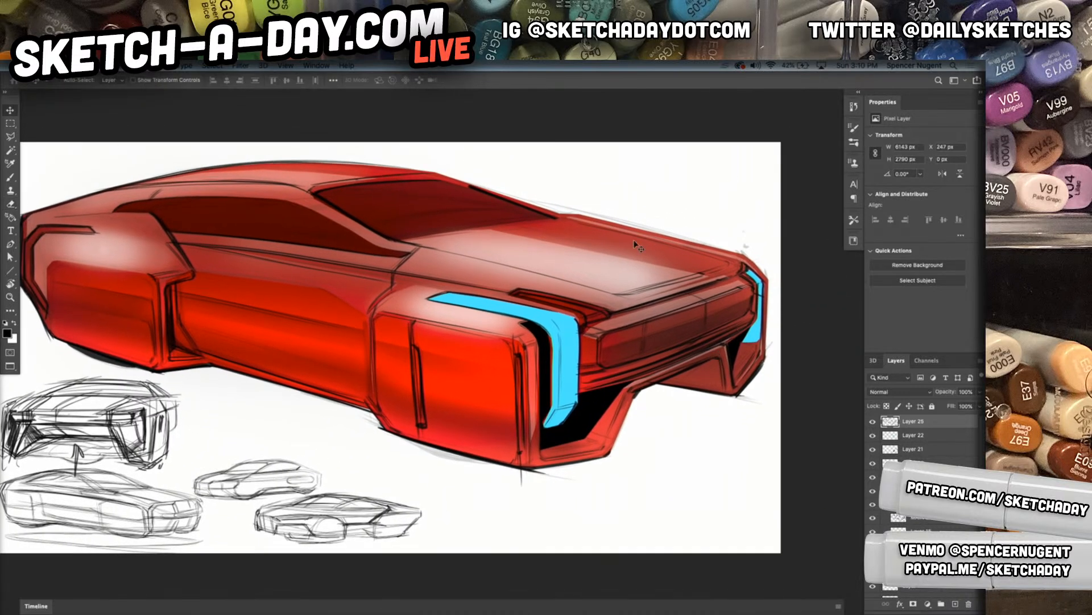
key(r)
mouse_move(320, 325)
mouse_down()
mouse_move(319, 370)
mouse_move(361, 398)
mouse_up()
mouse_move(588, 287)
mouse_down()
mouse_move(524, 383)
mouse_move(481, 400)
mouse_up()
key(b)
mouse_move(363, 314)
mouse_down()
mouse_move(560, 235)
mouse_move(537, 245)
mouse_up()
drag(370, 312, 533, 246)
drag(401, 295, 538, 242)
drag(463, 268, 545, 243)
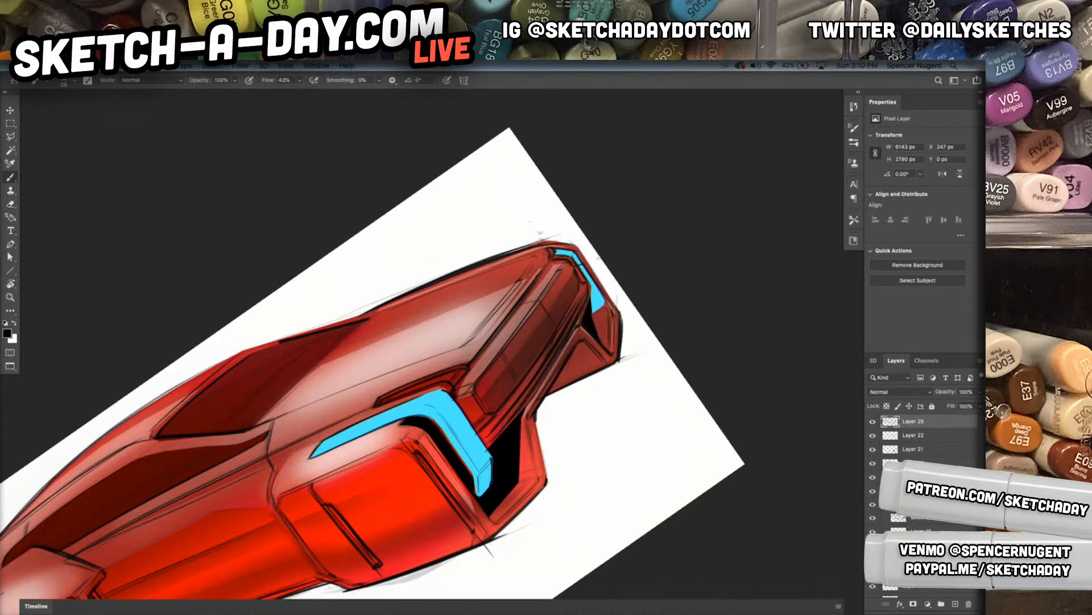
drag(577, 245, 633, 331)
key(r)
key(Escape)
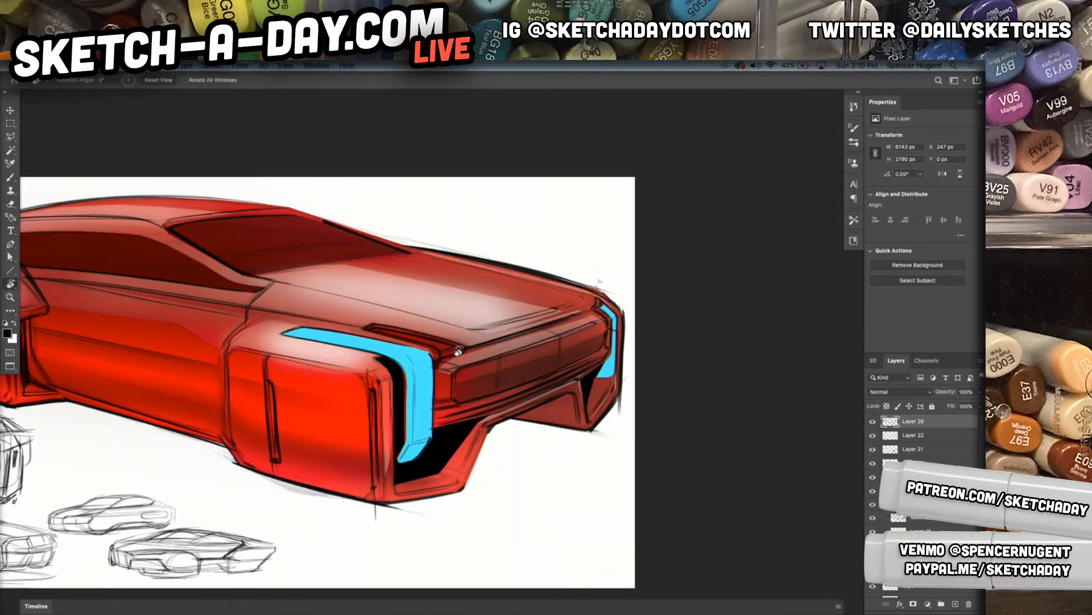
Ink the top edge of the bright red panel on the rear fender
drag(512, 340, 656, 355)
drag(532, 391, 599, 362)
drag(454, 403, 651, 422)
drag(374, 357, 368, 447)
drag(428, 405, 421, 410)
key(b)
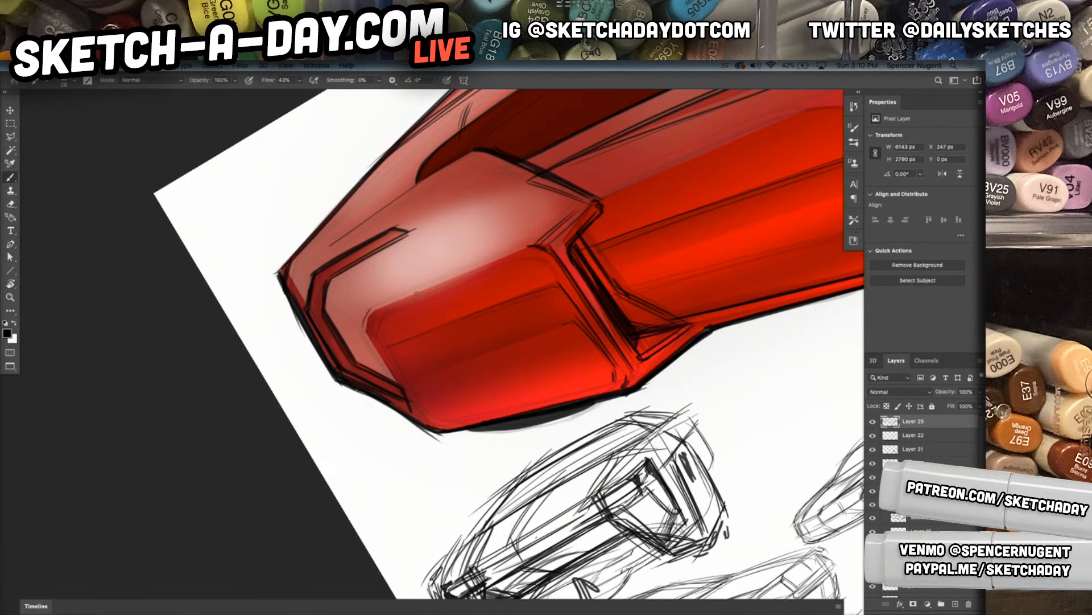
mouse_move(533, 246)
mouse_down()
mouse_move(373, 313)
mouse_move(537, 244)
mouse_up()
drag(364, 314, 546, 239)
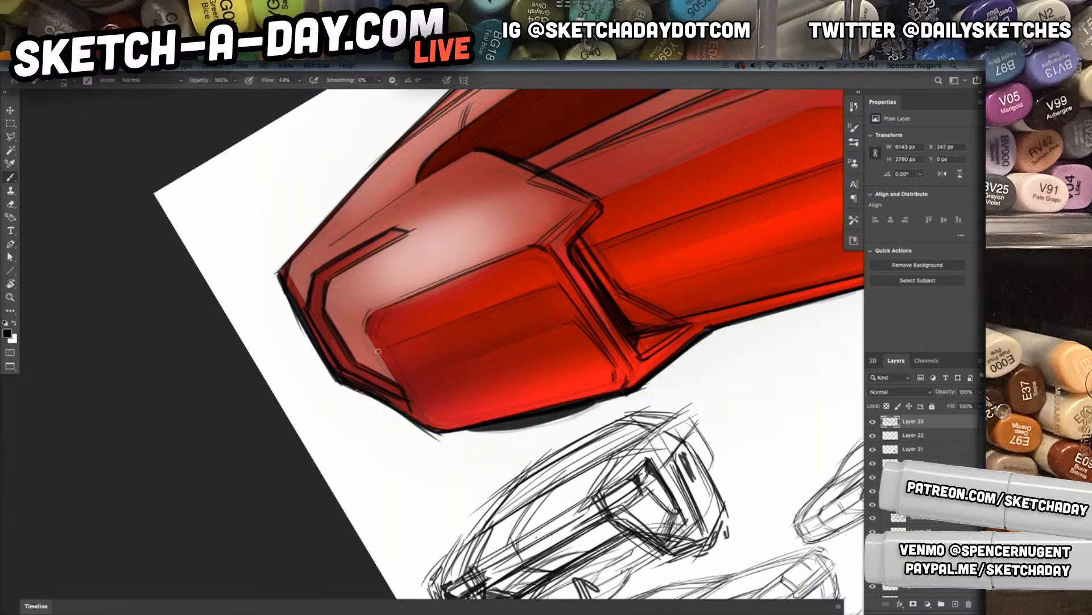
Ink the rear fender panel's rearmost edge and a thick slanted slot line just inside it
drag(365, 334, 424, 420)
drag(382, 362, 434, 429)
drag(393, 385, 444, 428)
mouse_move(391, 305)
mouse_down()
mouse_move(473, 421)
mouse_move(395, 300)
mouse_move(462, 420)
mouse_up()
drag(416, 331, 456, 402)
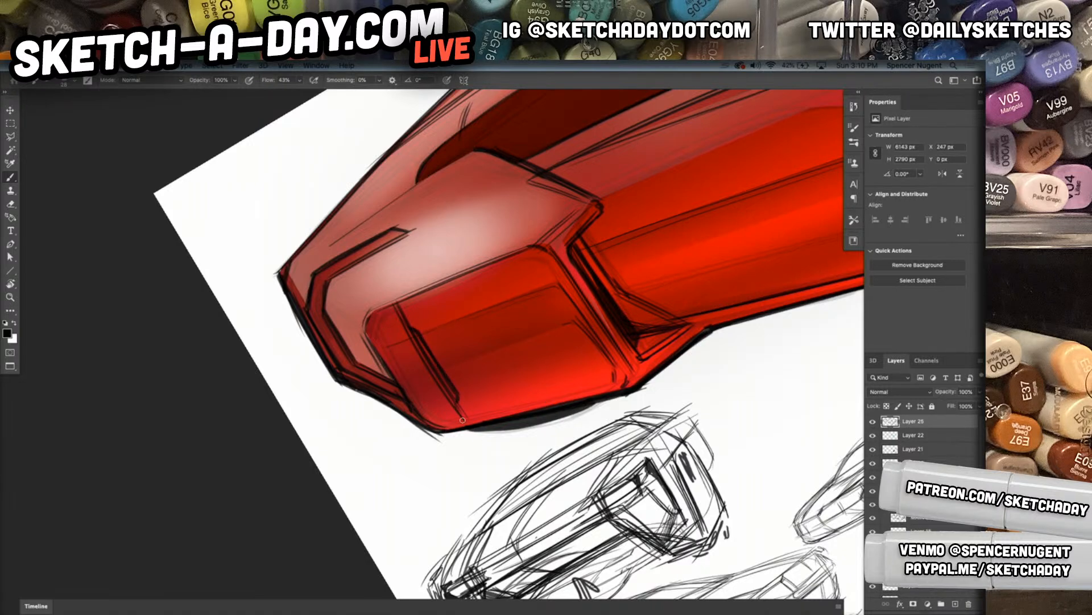
Ink the bottom edge of the rear fender panel and restore the upright view of the whole canvas
drag(431, 424, 596, 380)
drag(476, 415, 589, 390)
mouse_move(444, 421)
mouse_down()
mouse_move(635, 376)
mouse_move(642, 398)
mouse_move(554, 444)
mouse_move(523, 435)
mouse_move(566, 434)
mouse_up()
key(r)
key(Escape)
drag(744, 497, 643, 499)
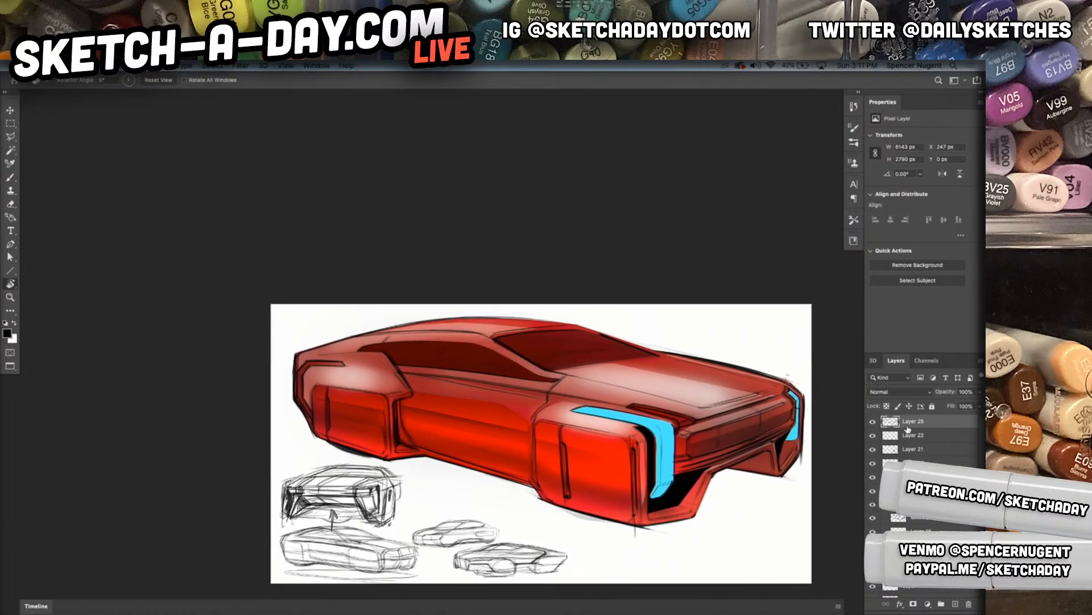
Add a new layer above the line work and switch to the Soft Round 25 1 brush
click(956, 603)
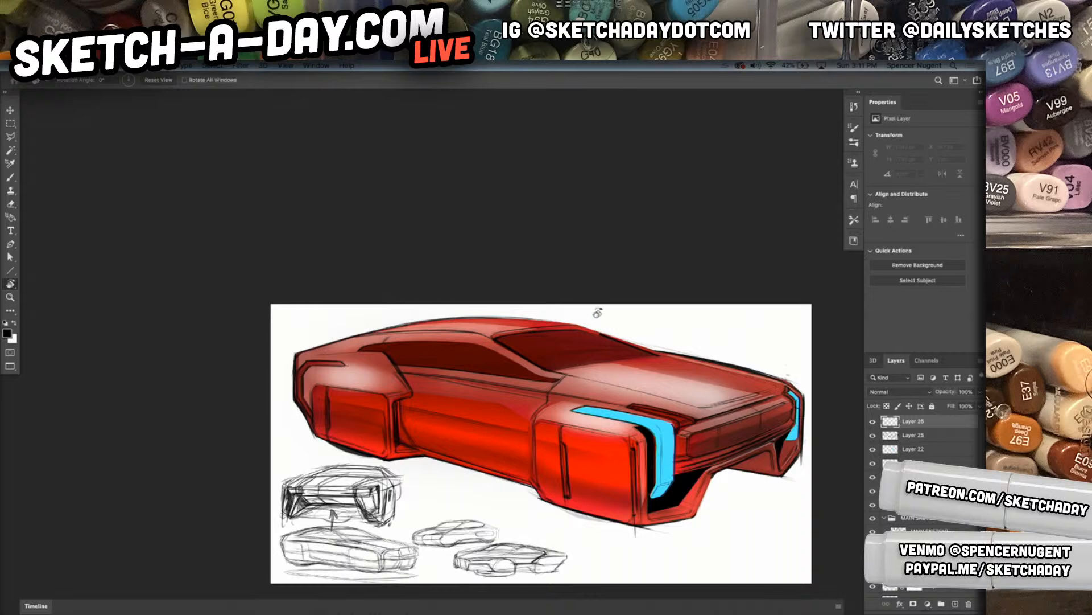
key(b)
drag(410, 350, 468, 342)
right_click(508, 339)
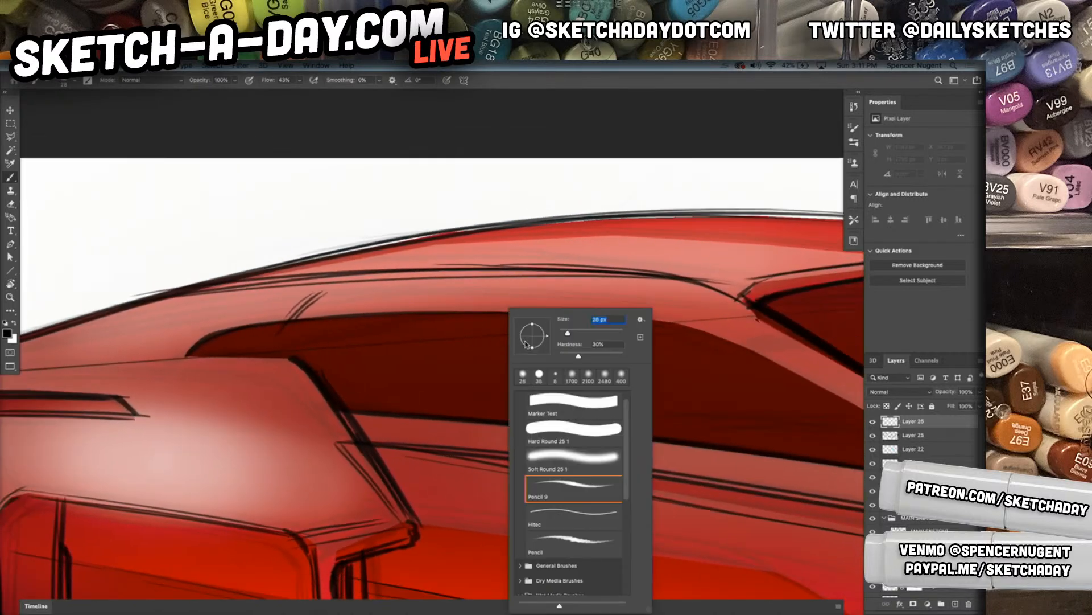
click(580, 450)
drag(638, 290, 343, 294)
drag(430, 292, 326, 298)
drag(581, 293, 521, 294)
key(super+z)
key(super+z)
key(super+z)
key(v)
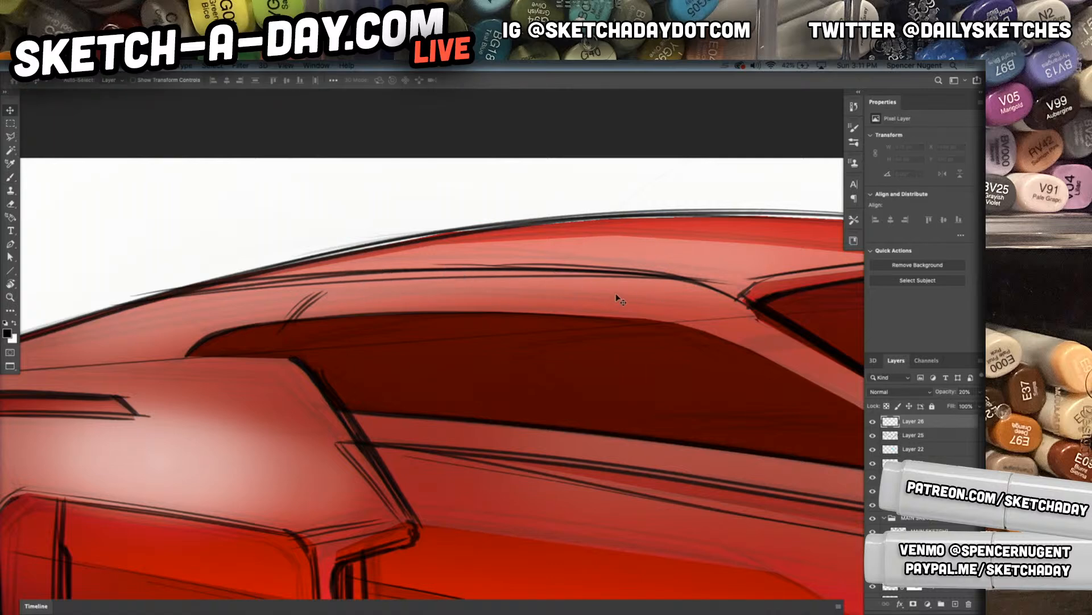
key(b)
mouse_move(671, 298)
mouse_down()
mouse_move(231, 295)
mouse_move(318, 289)
mouse_up()
key(super+z)
key(super+z)
key(super+z)
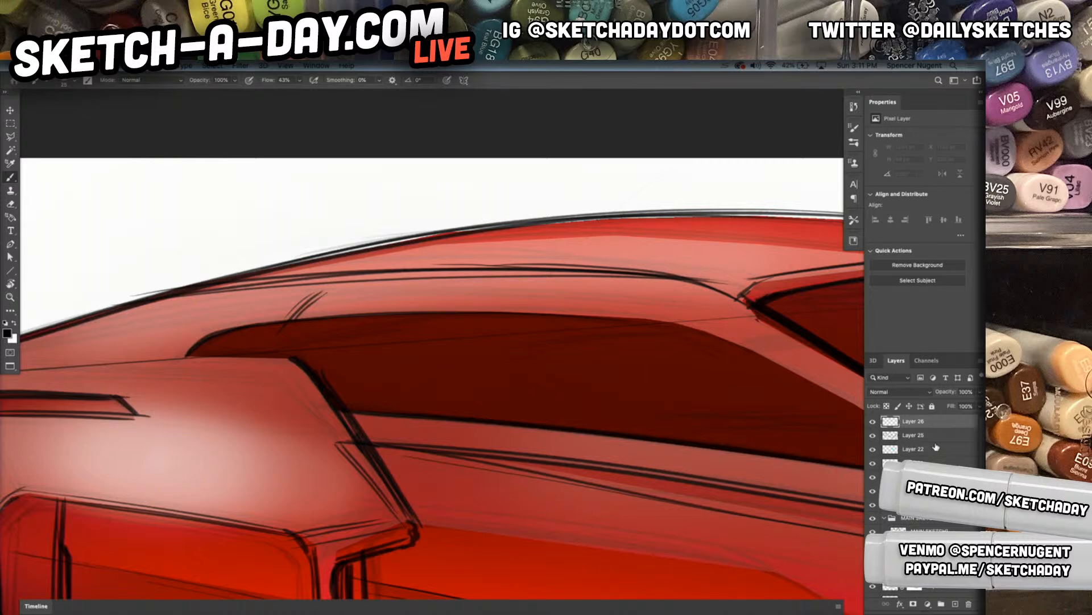
Add another new layer on top and set its blending mode to Multiply
click(955, 603)
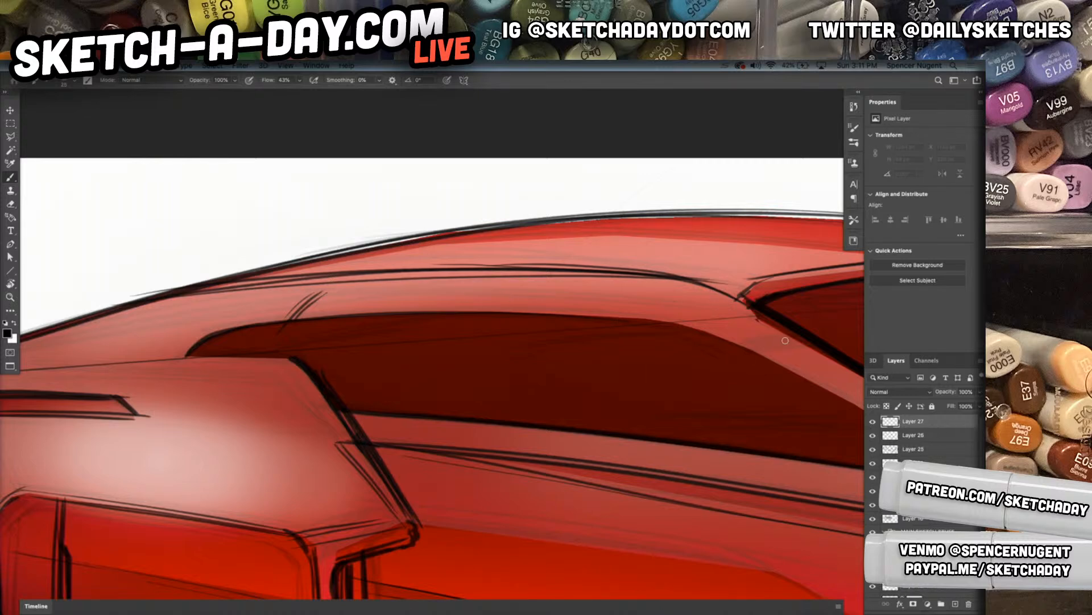
click(897, 379)
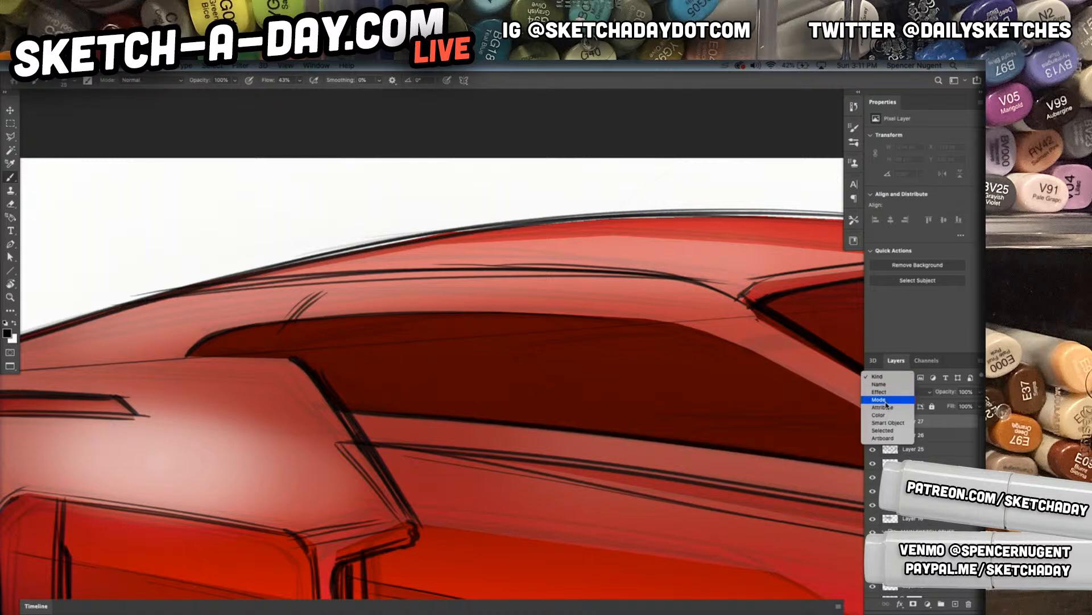
click(938, 455)
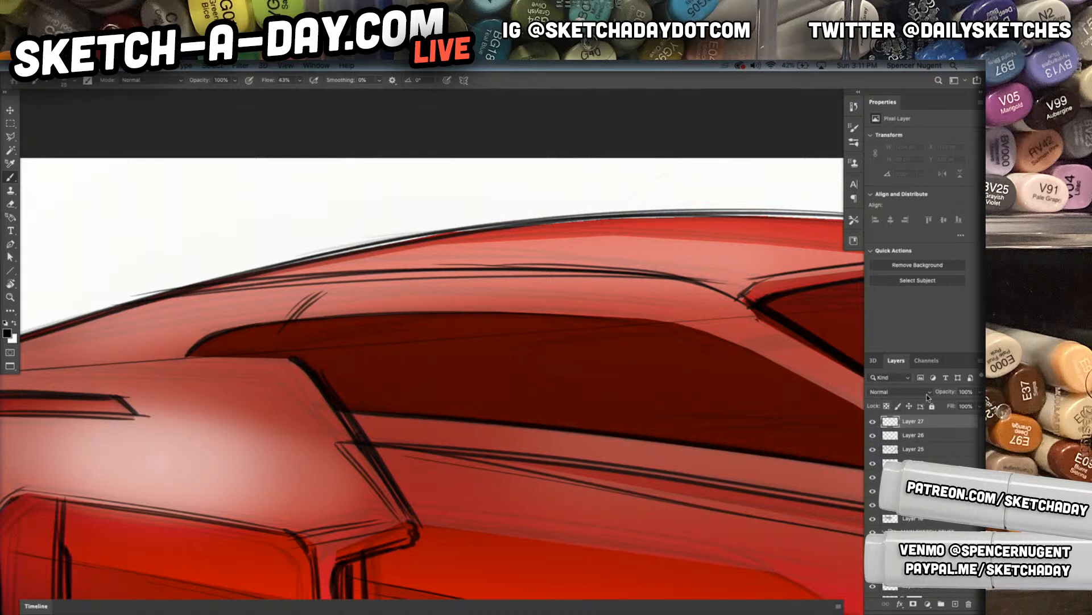
click(928, 393)
click(893, 422)
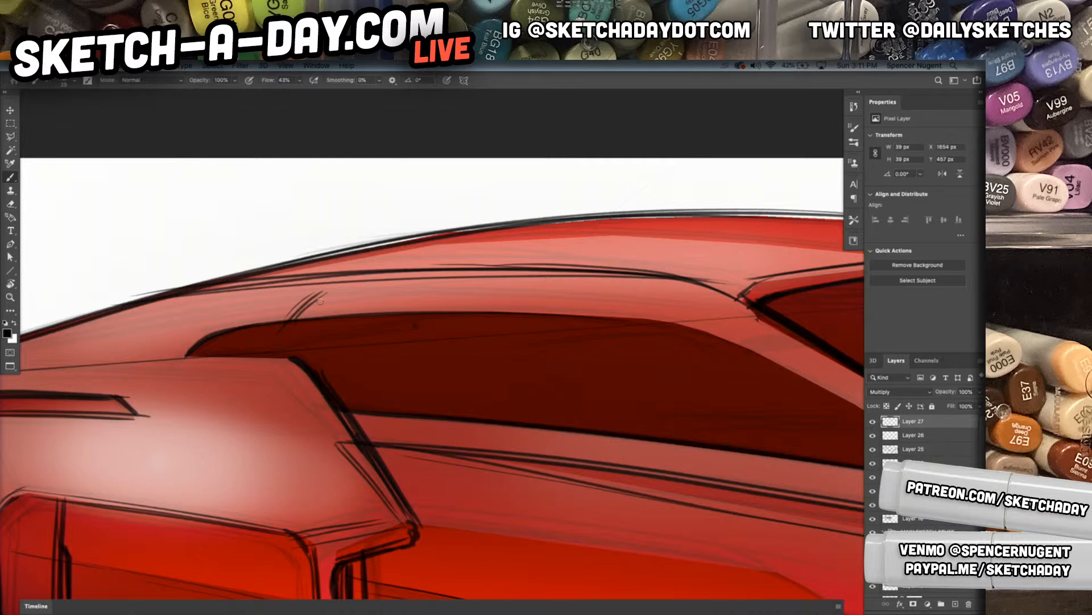
Lower the brush opacity to 20% and paint a soft dark band along the roof rail above the side windows
mouse_move(170, 310)
mouse_down()
mouse_move(433, 285)
mouse_move(688, 289)
mouse_up()
key(ctrl+z)
key(v)
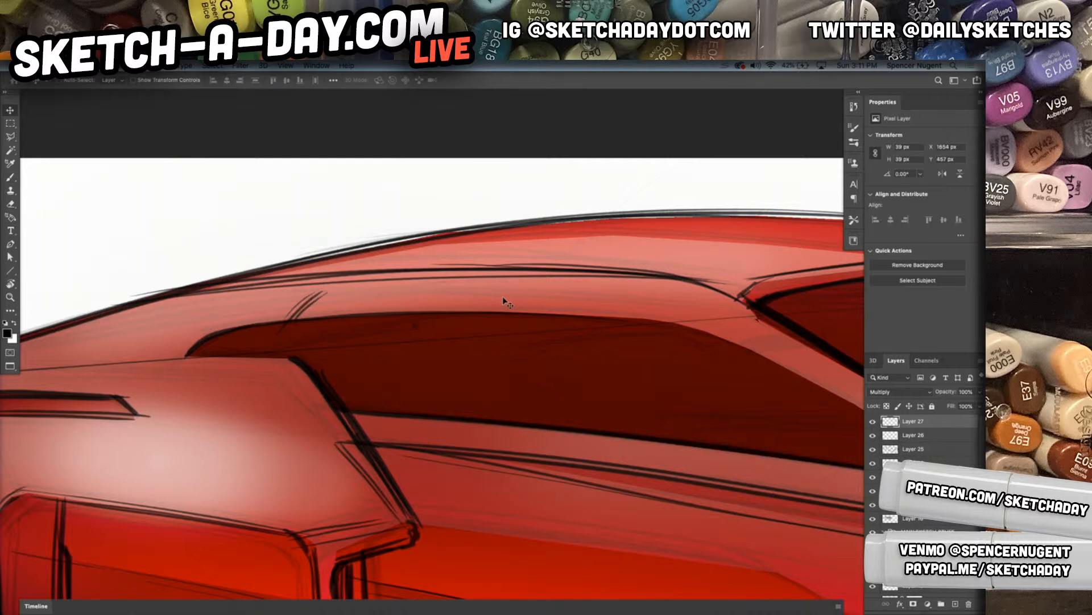
key(b)
key(2)
mouse_move(162, 310)
mouse_down()
mouse_move(704, 296)
mouse_move(348, 290)
mouse_move(513, 286)
mouse_move(657, 295)
mouse_move(725, 316)
mouse_up()
mouse_move(564, 289)
mouse_down()
mouse_move(635, 292)
mouse_move(723, 318)
mouse_move(410, 290)
mouse_move(209, 308)
mouse_up()
drag(445, 294, 146, 316)
drag(275, 299, 74, 337)
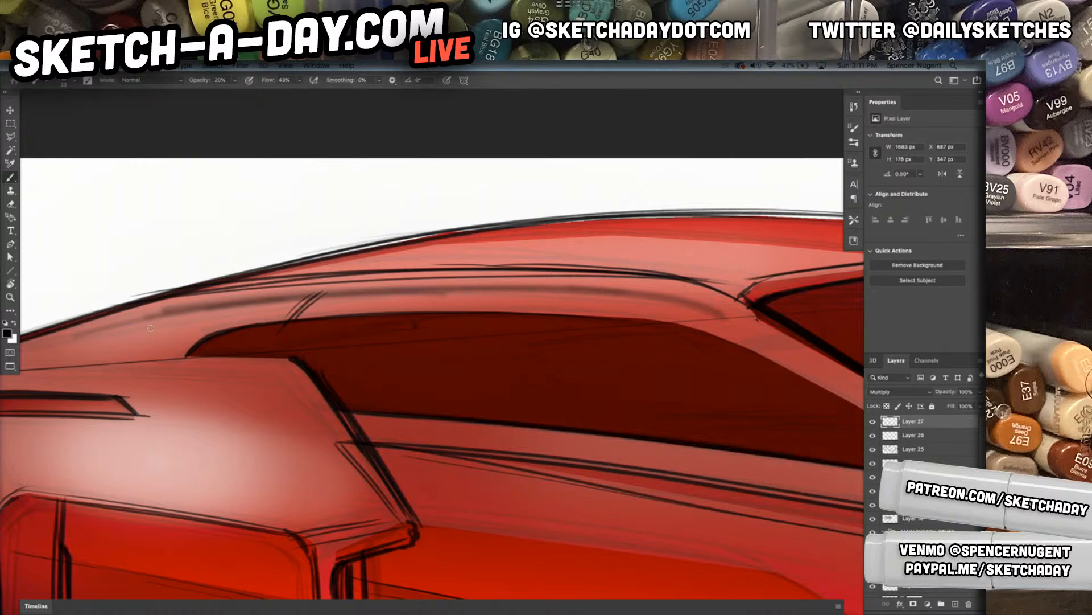
Extend the soft shading down the rear pillar and deepen it along the roof rail
drag(258, 336, 405, 334)
drag(362, 303, 110, 362)
drag(337, 308, 95, 366)
mouse_move(210, 332)
mouse_down()
mouse_move(105, 366)
mouse_move(467, 292)
mouse_up()
mouse_move(244, 323)
mouse_down()
mouse_move(339, 306)
mouse_move(779, 295)
mouse_up()
drag(703, 340, 536, 373)
drag(311, 332, 675, 325)
Continue the soft dark shading down the windshield pillar toward the hood
drag(734, 375, 500, 384)
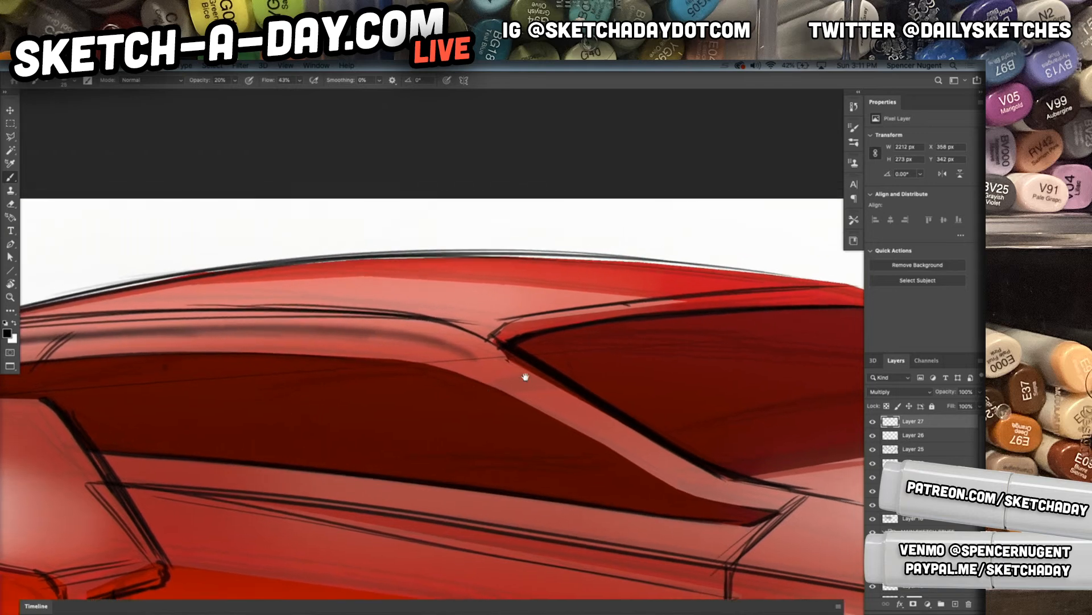
mouse_move(418, 349)
mouse_down()
mouse_move(550, 395)
mouse_move(590, 434)
mouse_move(440, 343)
mouse_move(600, 434)
mouse_move(634, 485)
mouse_up()
drag(474, 363, 706, 495)
drag(456, 345, 693, 499)
drag(490, 367, 711, 498)
mouse_move(598, 425)
mouse_down()
mouse_move(733, 492)
mouse_move(661, 464)
mouse_move(754, 496)
mouse_up()
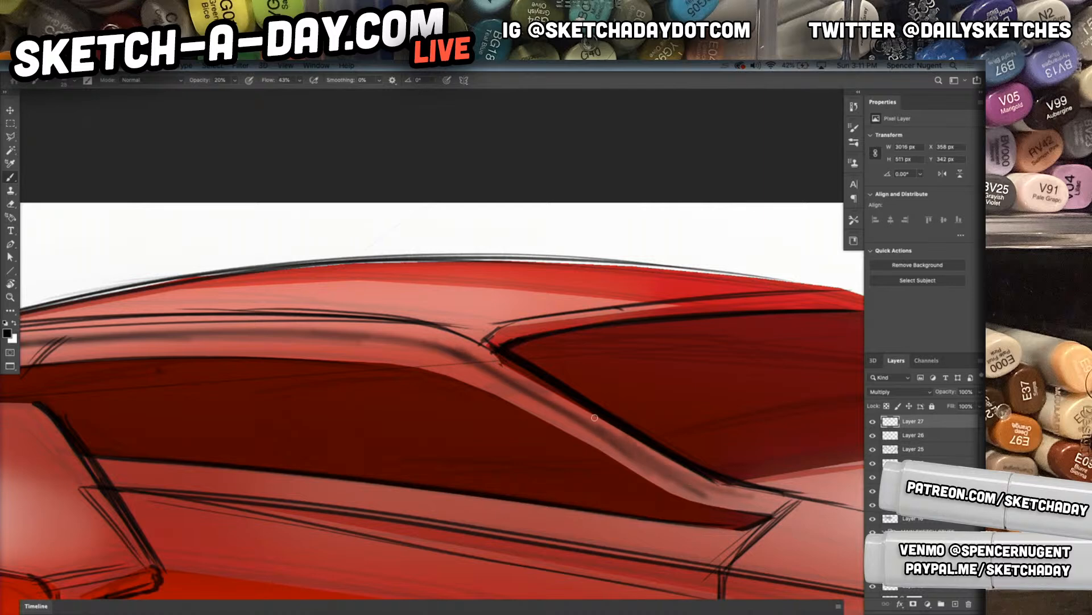
Undo the last shading strokes and repaint the soft shadow along the lower windshield pillar to its base
key(super+z)
key(super+z)
drag(602, 429, 725, 497)
drag(639, 457, 765, 502)
drag(582, 416, 775, 508)
drag(646, 463, 775, 503)
Paint soft dark shading along the hood's near side crease from the windshield pillar toward the grille, undoing the strokes that miss
drag(711, 519, 515, 411)
drag(631, 453, 603, 453)
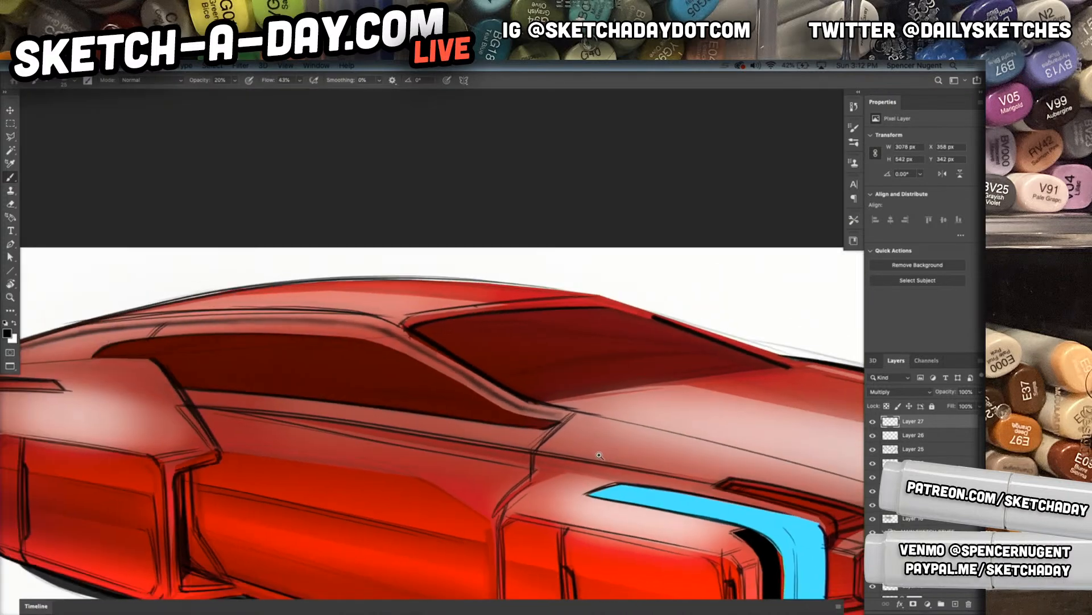
drag(675, 459, 627, 462)
drag(554, 431, 787, 490)
key(super+z)
drag(580, 437, 790, 493)
key(super+z)
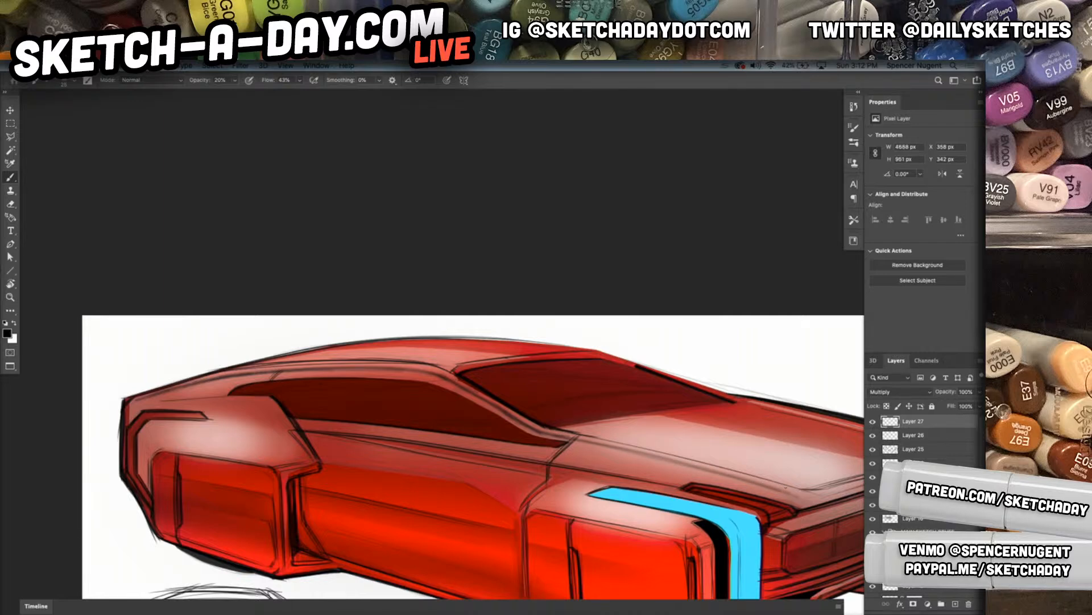
drag(553, 432, 829, 502)
drag(566, 435, 794, 493)
drag(534, 426, 809, 497)
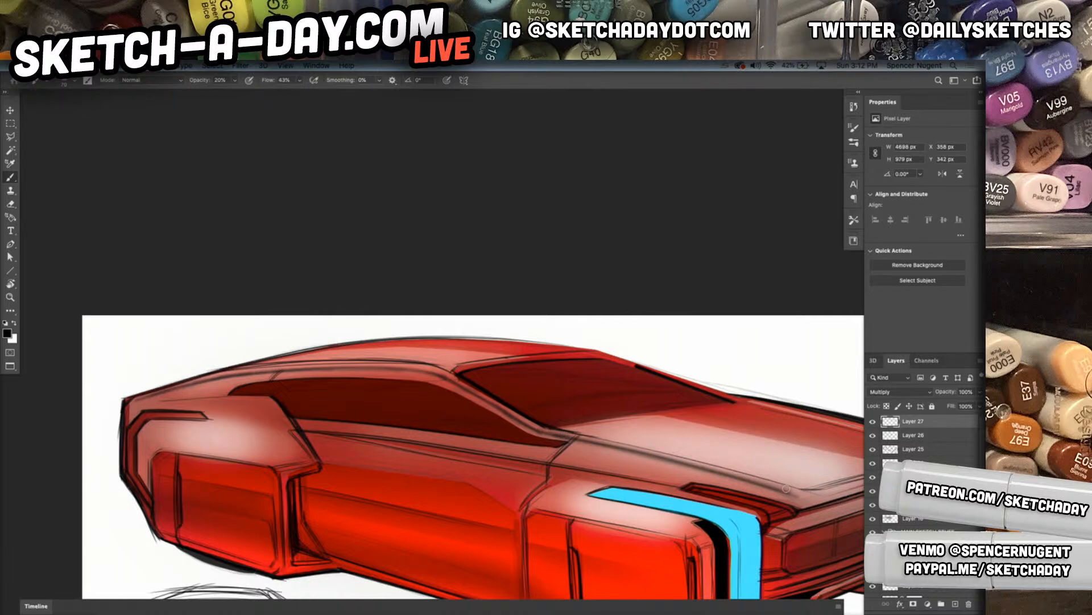
drag(568, 439, 518, 420)
mouse_move(442, 377)
mouse_down()
mouse_move(528, 427)
mouse_move(505, 415)
mouse_move(652, 453)
mouse_up()
Keep the shading layer on Multiply and reduce its opacity to 40%
click(917, 393)
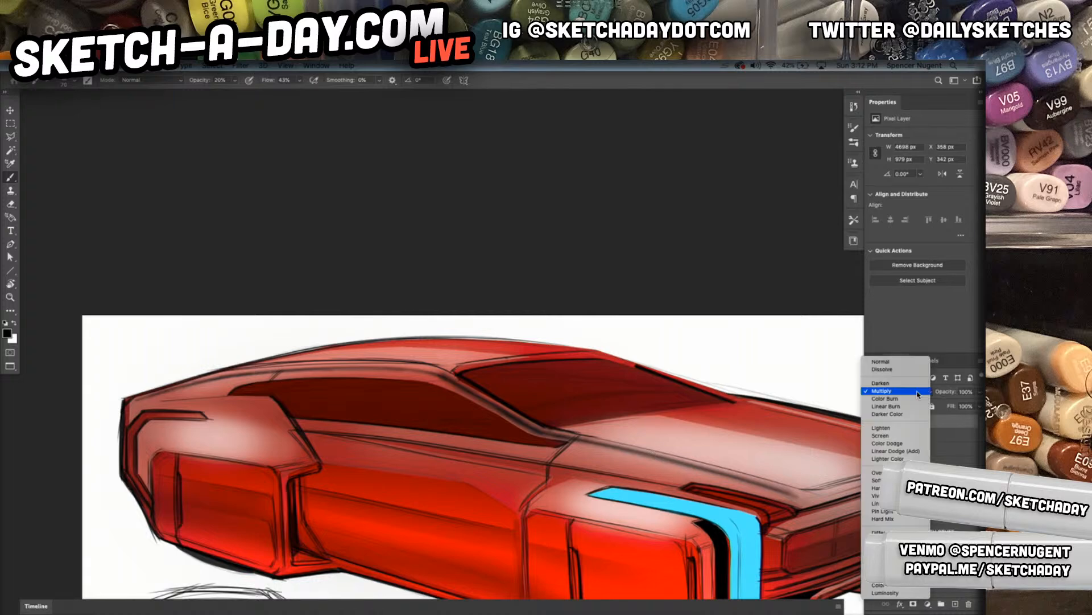
click(894, 392)
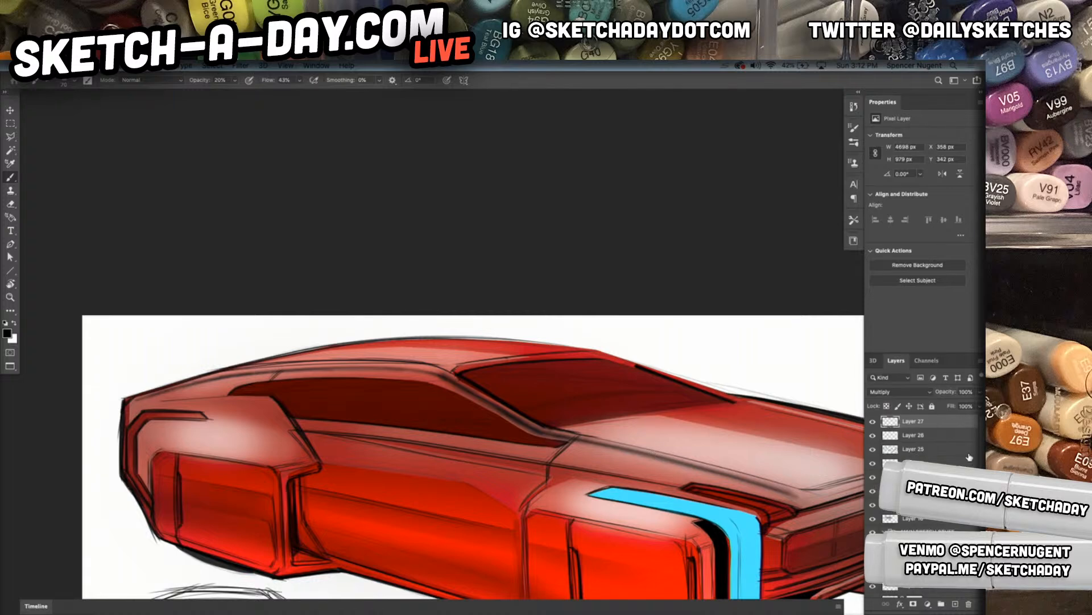
key(v)
key(2)
key(4)
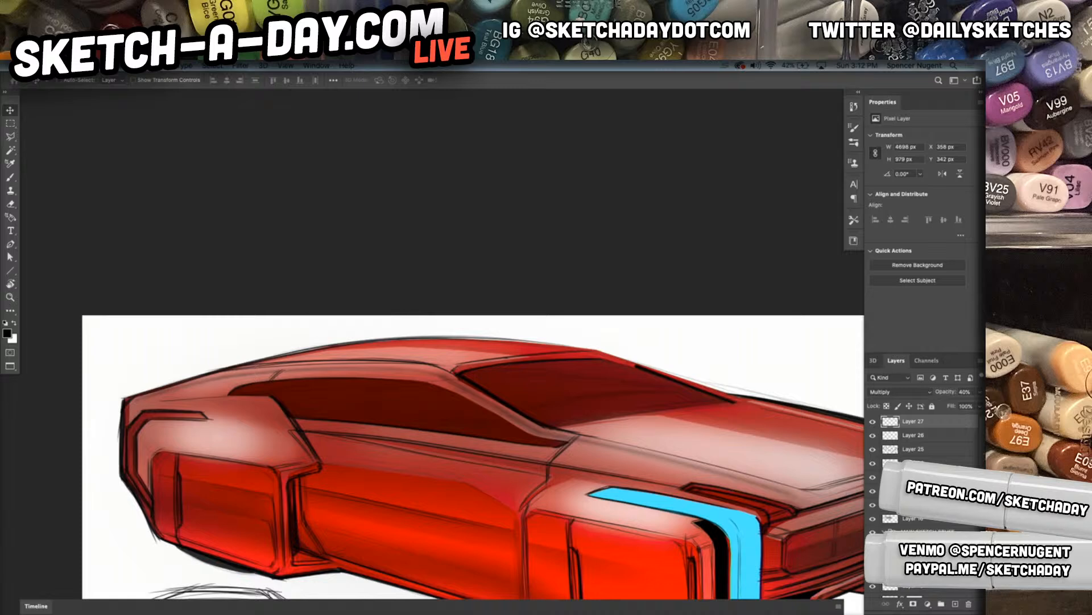
Add a new layer and set up a smaller Soft Round 25 1 brush with white as the foreground colour
drag(568, 453, 649, 484)
click(955, 604)
key(b)
right_click(502, 442)
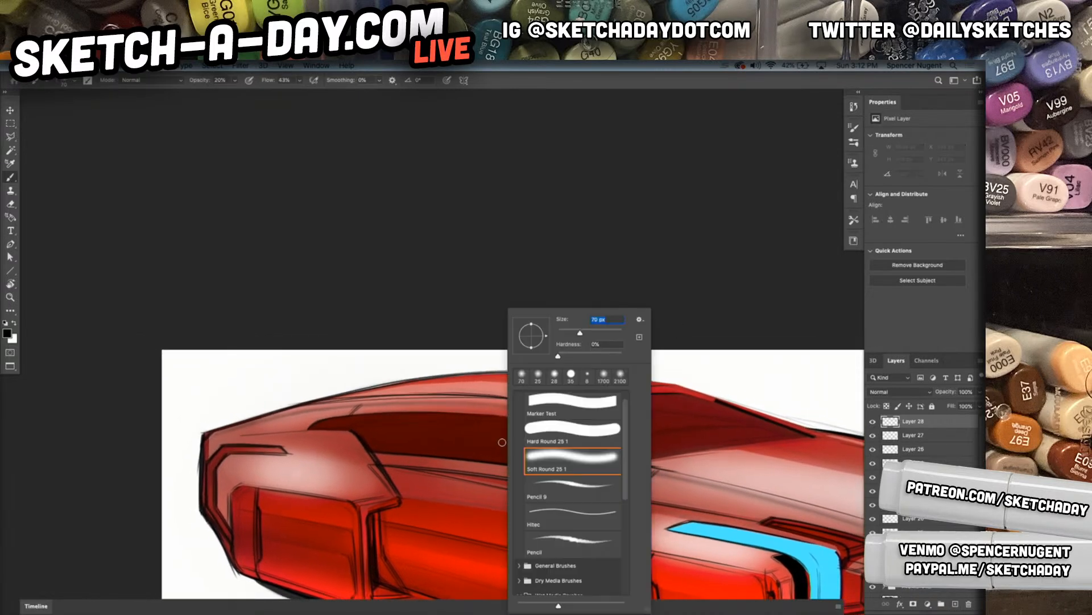
drag(575, 335, 568, 335)
key(Return)
key(x)
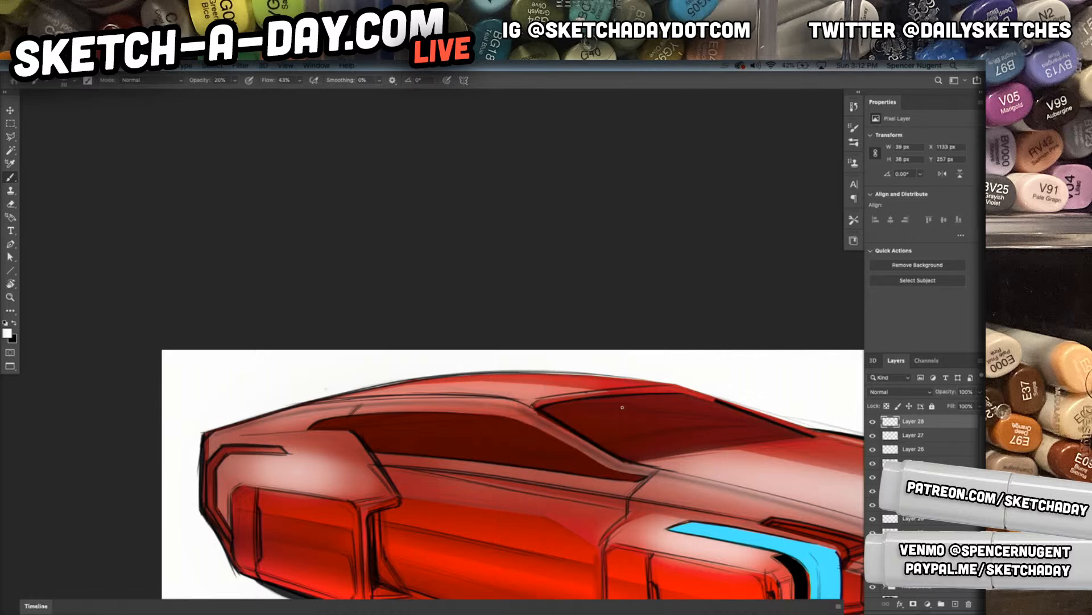
Paint a soft white highlight along the roof rail just above its dark shading
drag(496, 400, 339, 402)
scroll(442, 441, up, 4)
key(ctrl+z)
key(ctrl+z)
scroll(627, 422, left, 5)
scroll(627, 421, up, 2)
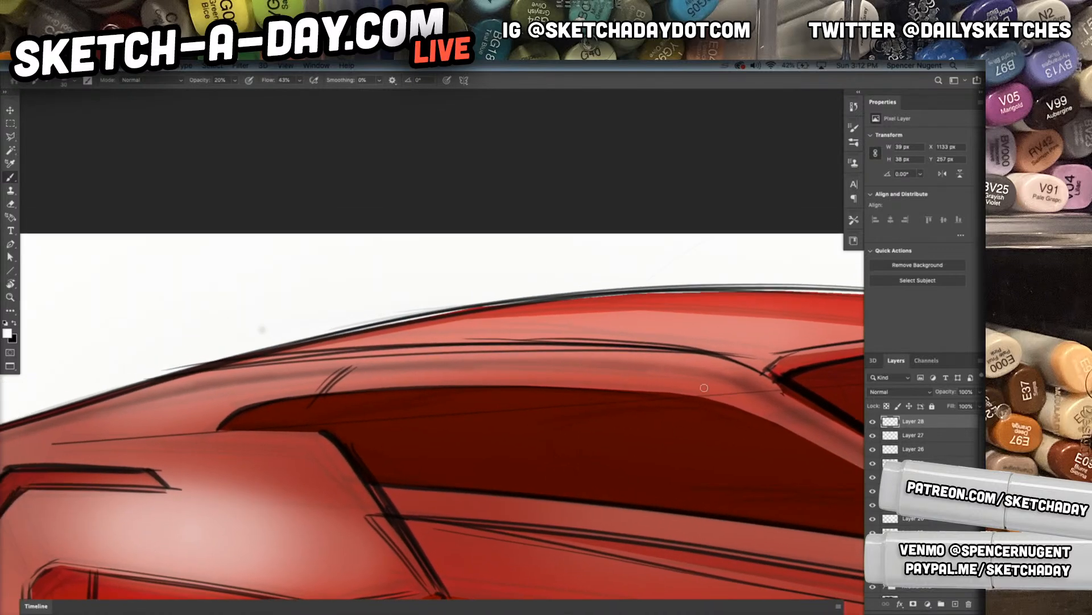
drag(690, 361, 280, 359)
drag(687, 361, 219, 376)
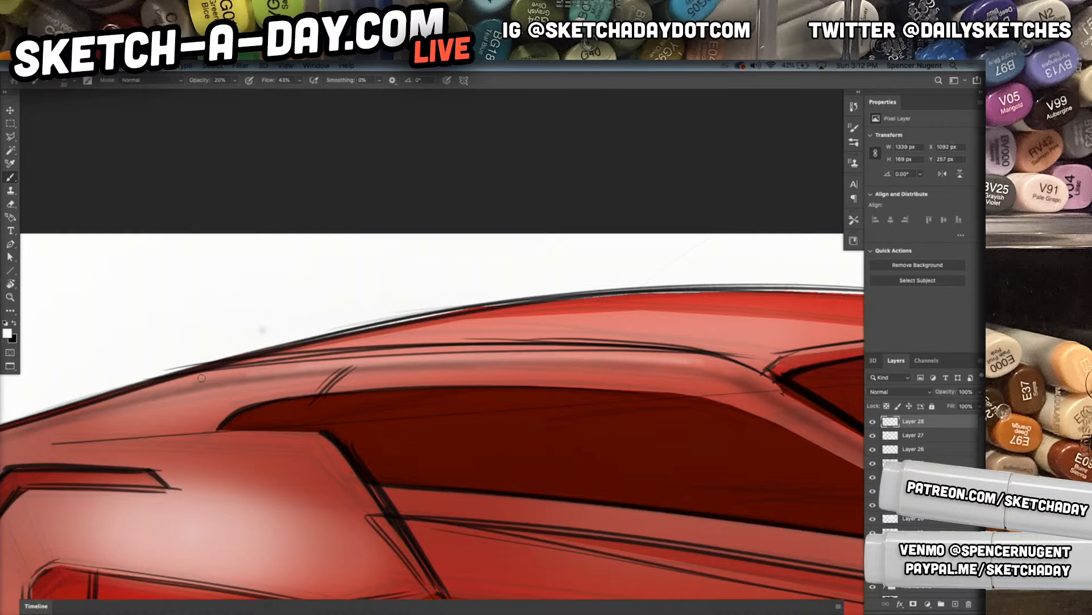
Extend the soft white highlight along the roof rail above the side window, from the rear toward the windshield pillar
drag(683, 361, 211, 372)
drag(380, 378, 420, 375)
drag(514, 343, 91, 377)
drag(272, 355, 42, 383)
drag(202, 362, 11, 397)
mouse_move(271, 357)
mouse_down()
mouse_move(59, 390)
mouse_move(726, 343)
mouse_move(630, 429)
mouse_move(400, 437)
mouse_move(524, 384)
mouse_up()
mouse_move(588, 400)
mouse_down()
mouse_move(387, 370)
mouse_move(682, 445)
mouse_move(308, 384)
mouse_move(564, 392)
mouse_move(327, 375)
mouse_move(668, 433)
mouse_move(310, 374)
mouse_move(614, 412)
mouse_move(659, 437)
mouse_up()
mouse_move(760, 498)
mouse_down()
mouse_move(549, 324)
mouse_move(313, 463)
mouse_move(369, 544)
mouse_move(510, 449)
mouse_move(404, 471)
mouse_move(436, 373)
mouse_up()
Rotate the canvas and paint the white highlight down the windshield pillar to the base of the windshield
key(r)
drag(242, 390, 480, 332)
drag(204, 400, 598, 293)
drag(632, 290, 200, 405)
mouse_move(309, 371)
mouse_down()
mouse_move(626, 282)
mouse_move(144, 428)
mouse_up()
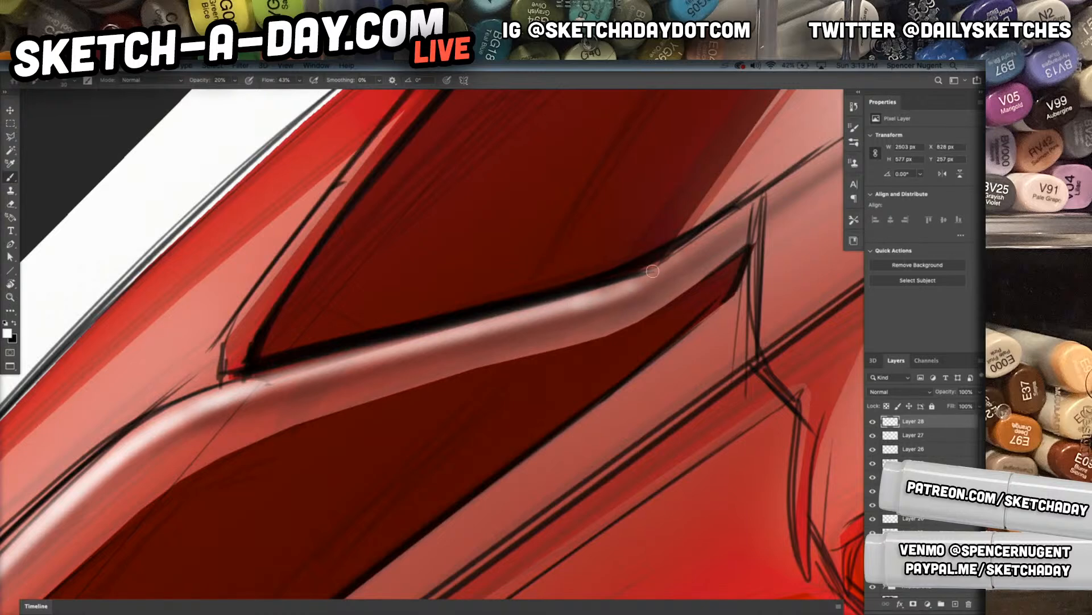
drag(640, 279, 765, 197)
Paint a thin white highlight along the rear edge of the rear wheel panel, undoing the stroke that misses
mouse_move(716, 336)
mouse_down()
mouse_move(529, 381)
mouse_move(502, 371)
mouse_move(488, 383)
mouse_up()
drag(531, 431, 481, 397)
drag(388, 409, 510, 278)
drag(297, 514, 324, 482)
drag(245, 540, 339, 418)
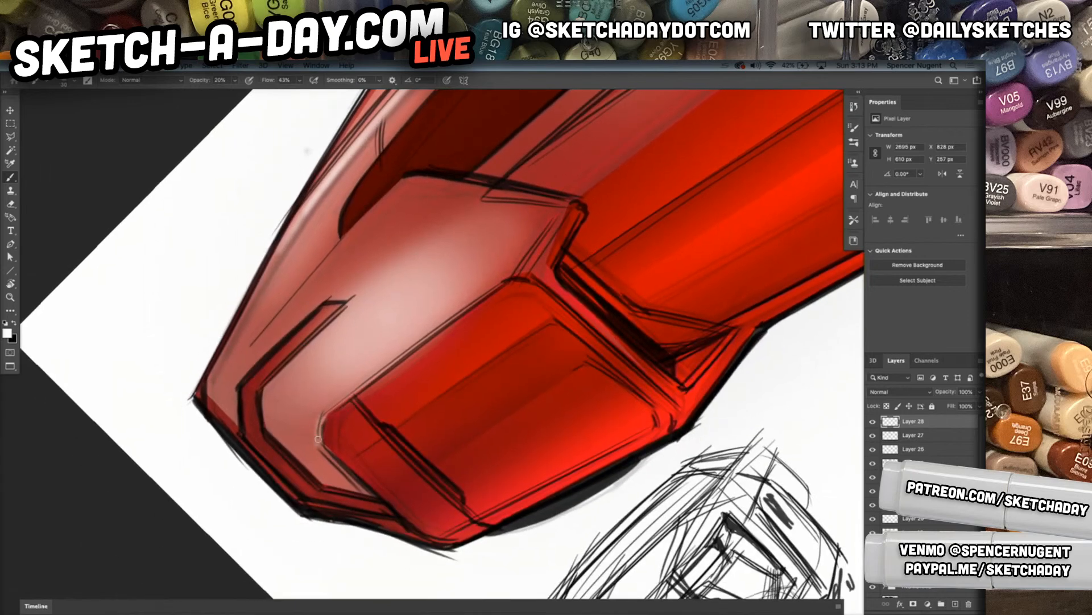
key(ctrl+z)
mouse_move(319, 438)
mouse_down()
mouse_move(319, 424)
mouse_move(372, 496)
mouse_up()
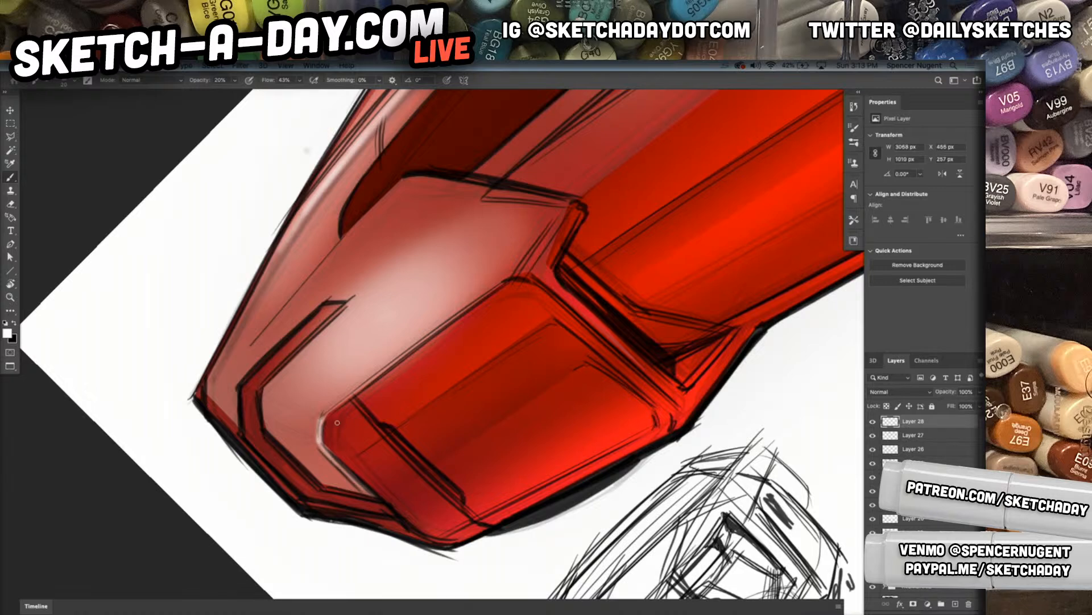
Paint a thin white highlight along the upper edge of the rear wheel panel
mouse_move(318, 437)
mouse_down()
mouse_move(333, 407)
mouse_move(458, 307)
mouse_up()
drag(344, 397, 480, 300)
drag(321, 418, 505, 281)
drag(319, 417, 516, 275)
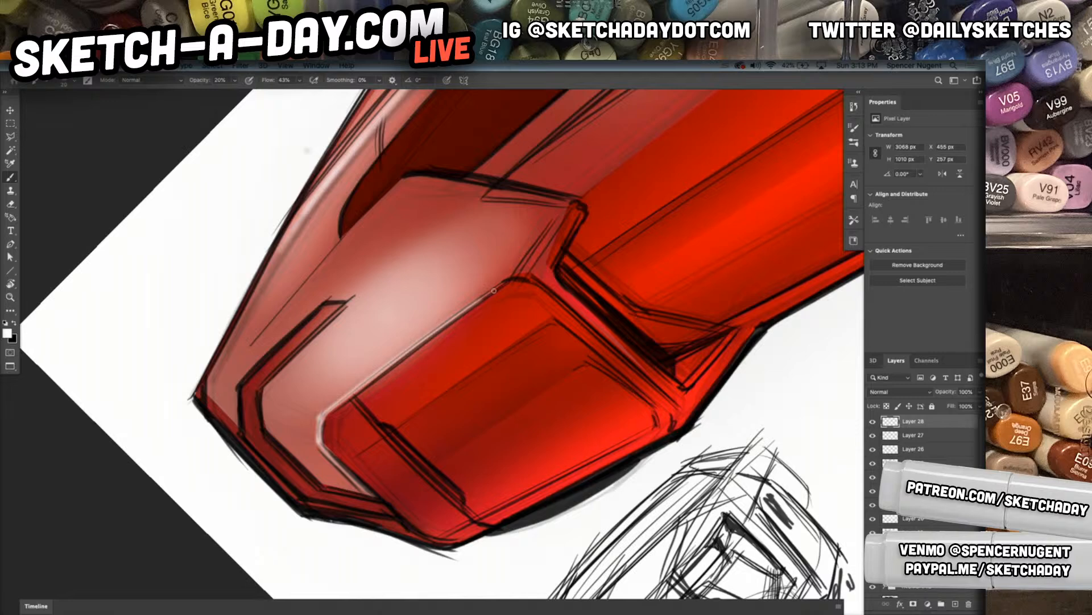
drag(318, 421, 531, 266)
Add thin white highlights along the rear fender's recessed groove and its upper edge near the side window
mouse_move(263, 395)
mouse_down()
mouse_move(320, 336)
mouse_move(302, 351)
mouse_up()
drag(325, 299, 238, 381)
mouse_move(519, 317)
mouse_down()
mouse_move(512, 353)
mouse_move(599, 438)
mouse_up()
mouse_move(495, 304)
mouse_down()
mouse_move(538, 342)
mouse_move(464, 389)
mouse_move(497, 367)
mouse_up()
mouse_move(462, 399)
mouse_down()
mouse_move(542, 335)
mouse_move(502, 355)
mouse_up()
drag(685, 405, 464, 368)
Rotate the canvas level and paint a white highlight on the rear fender's lower lip and panel corner, undoing the excess stroke
key(r)
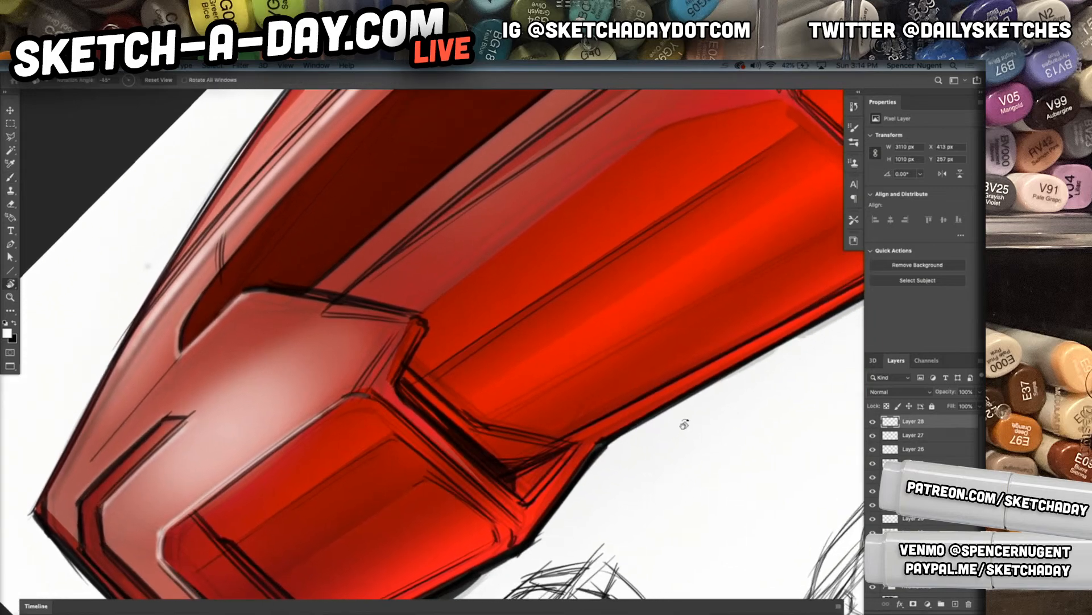
key(Escape)
drag(361, 134, 464, 272)
key(b)
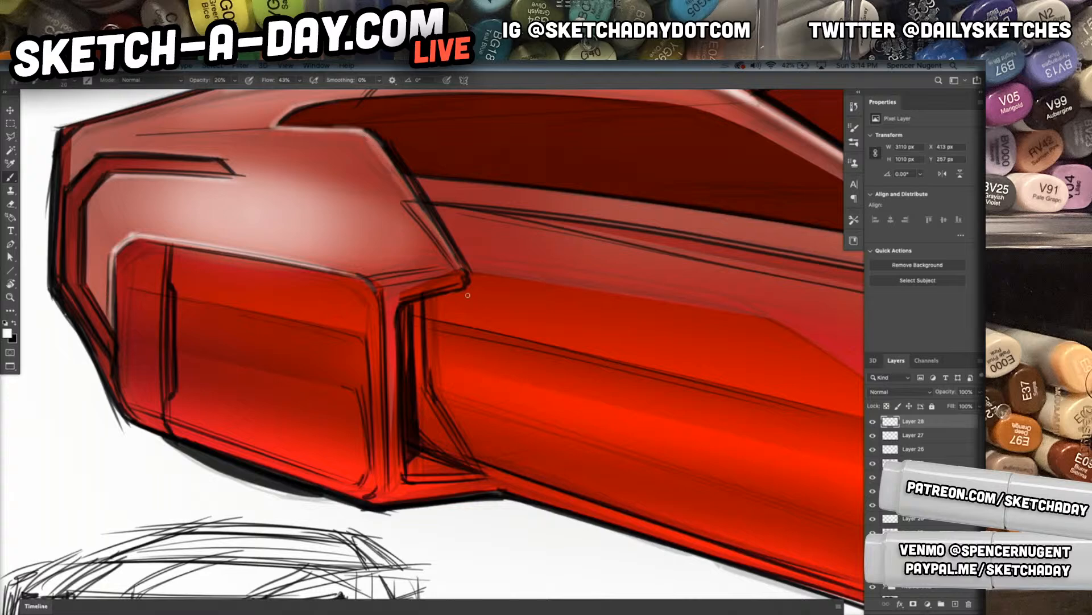
mouse_move(378, 283)
mouse_down()
mouse_move(452, 271)
mouse_move(356, 275)
mouse_move(451, 268)
mouse_move(377, 284)
mouse_up()
mouse_move(458, 267)
mouse_down()
mouse_move(366, 279)
mouse_move(455, 266)
mouse_up()
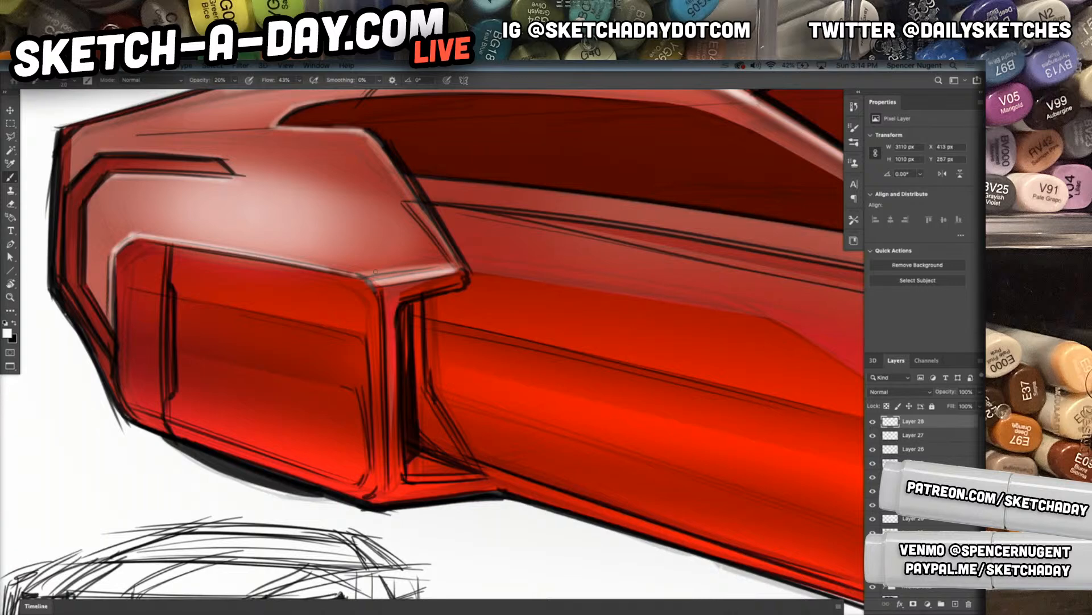
key(ctrl+z)
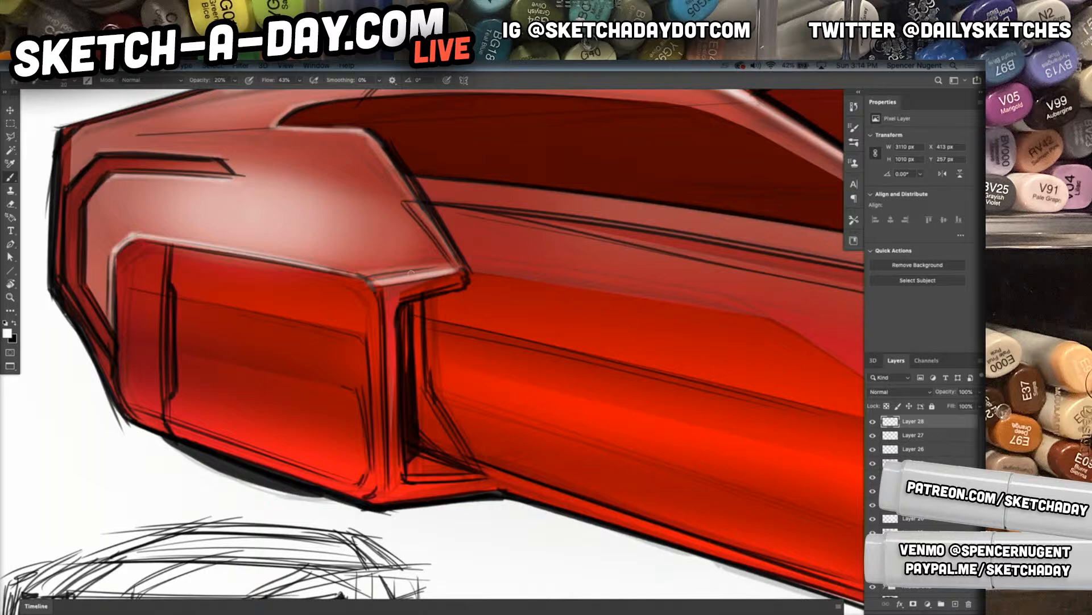
drag(379, 290, 459, 269)
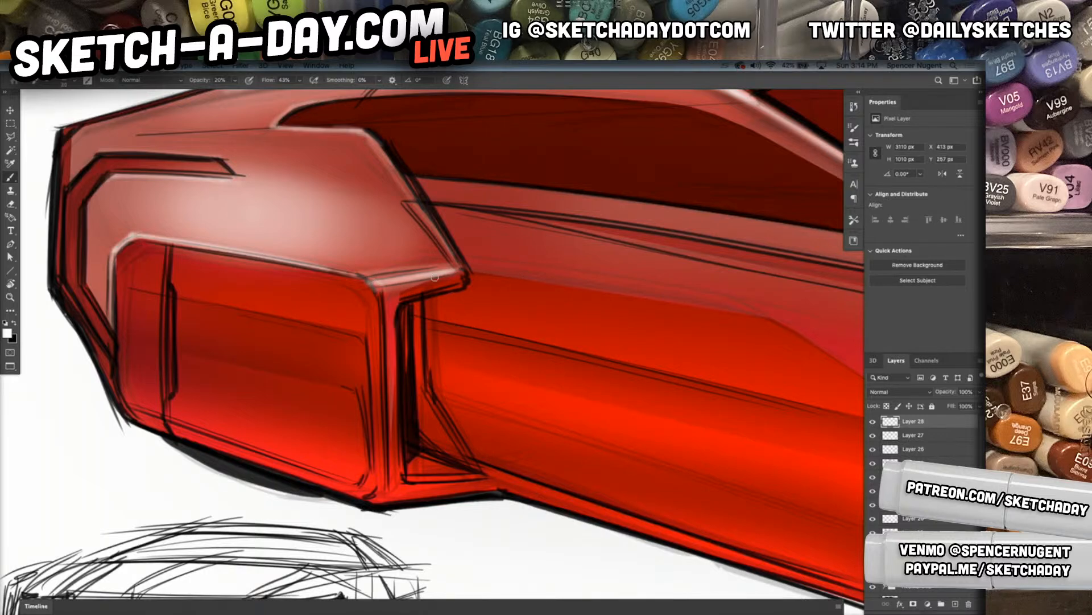
drag(380, 293, 385, 322)
Paint a white highlight on the small triangular ledge beside the rear wheel panel and delete the overspill around it using a polygonal selection
mouse_move(418, 464)
mouse_down()
mouse_move(470, 474)
mouse_move(413, 464)
mouse_move(453, 471)
mouse_up()
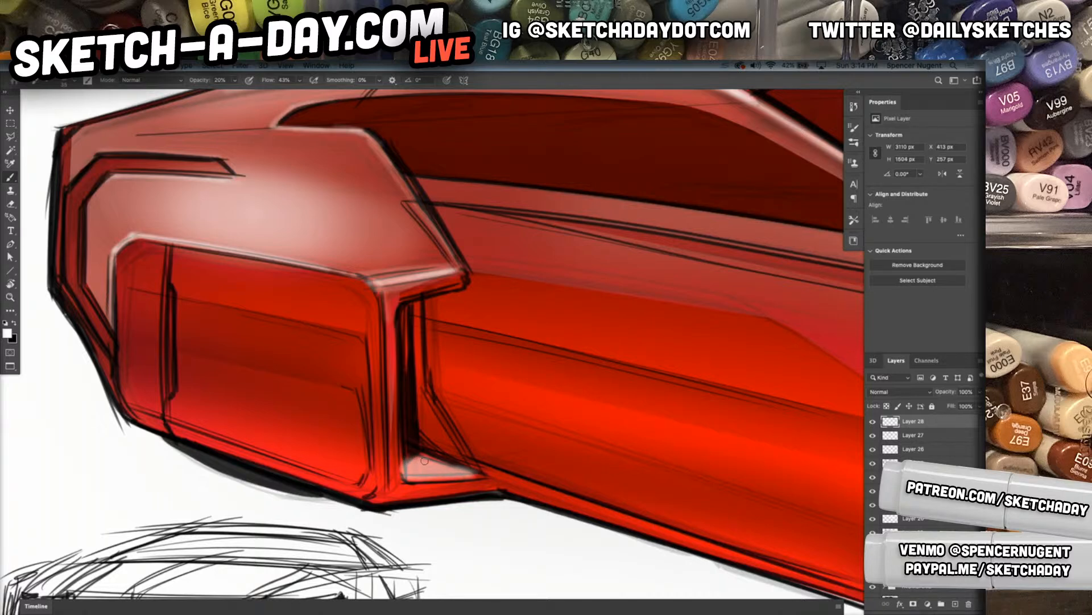
key(l)
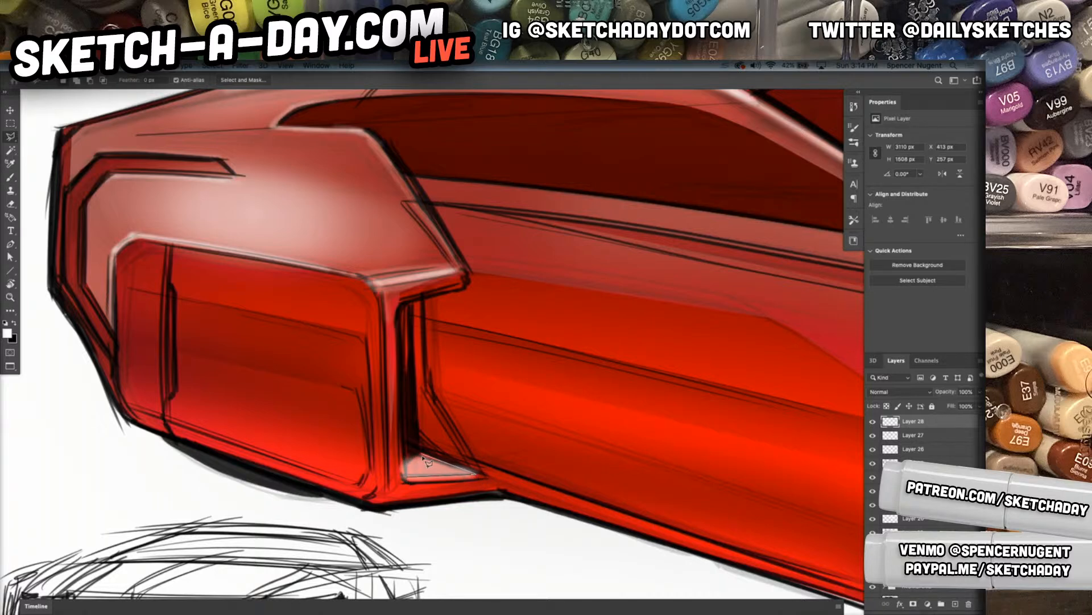
click(406, 482)
key(super+shift+i)
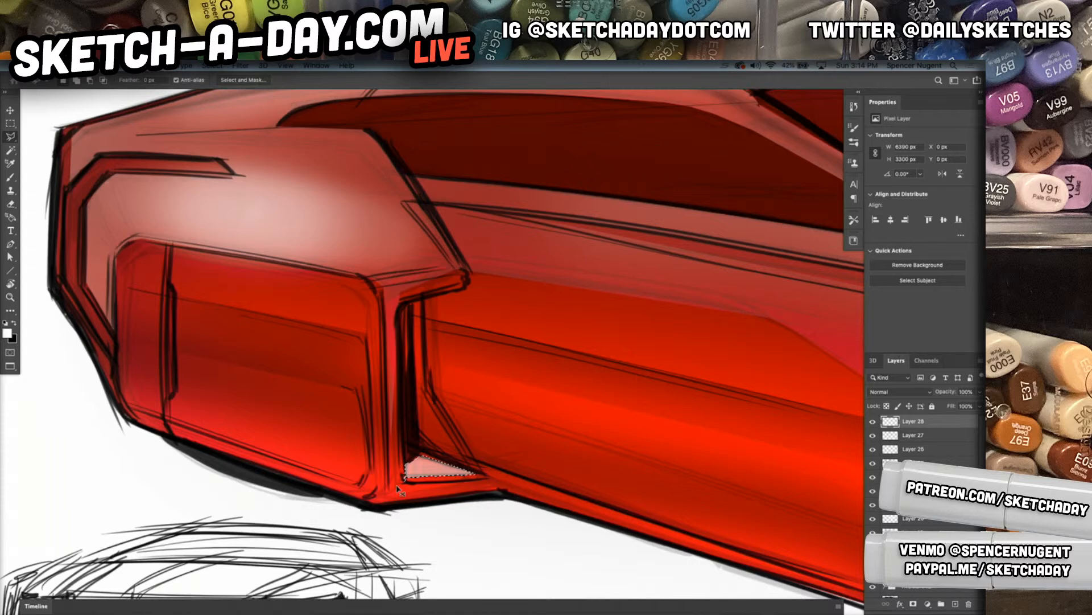
key(m)
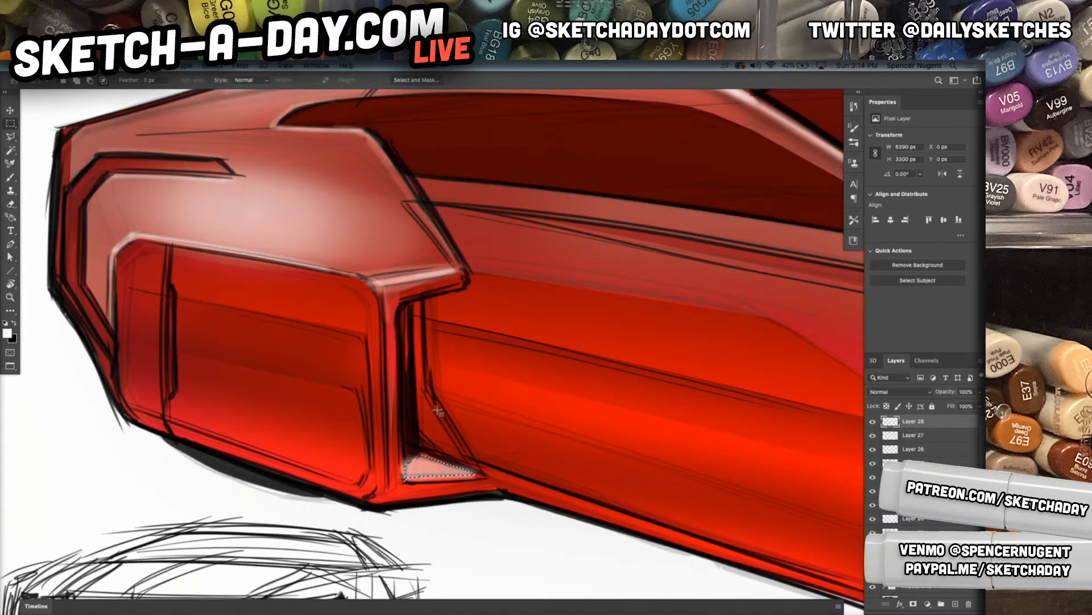
mouse_move(384, 420)
mouse_down()
mouse_move(387, 480)
mouse_move(524, 526)
mouse_up()
key(Delete)
key(super+d)
Select a narrow sliver along the vertical slot in the rear wheel panel, fill it with white and deselect
drag(646, 522, 415, 422)
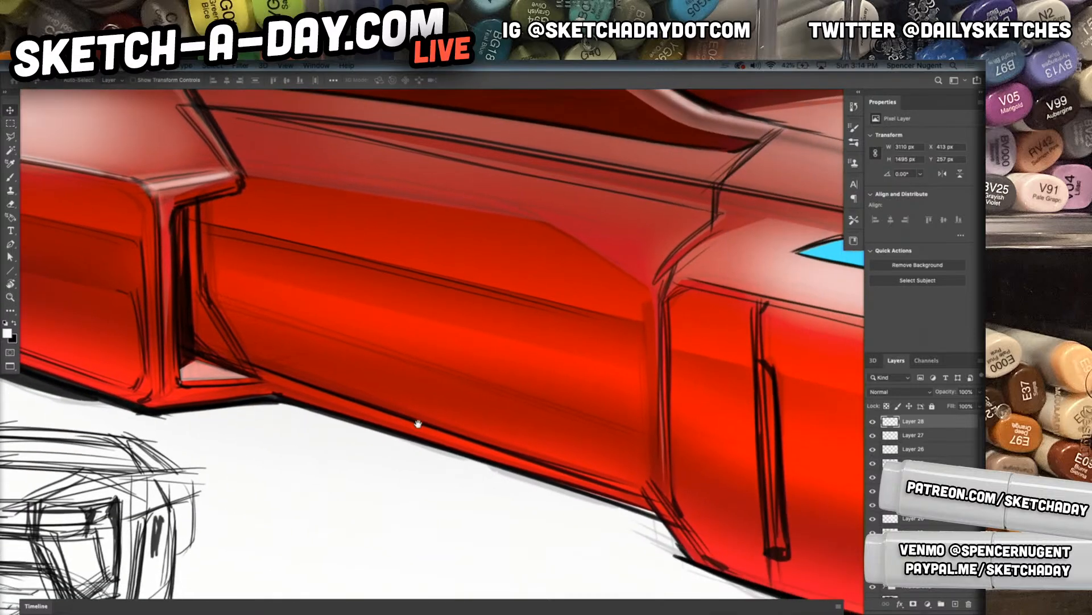
key(l)
drag(551, 455, 488, 469)
mouse_move(571, 474)
mouse_down()
mouse_move(516, 469)
mouse_move(569, 466)
mouse_up()
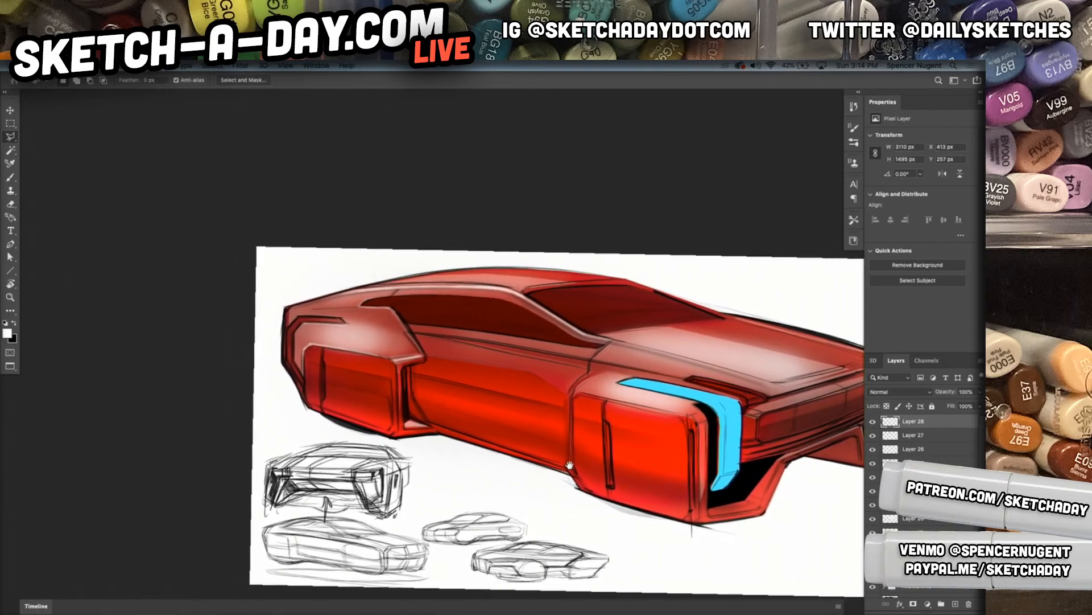
scroll(329, 369, up, 5)
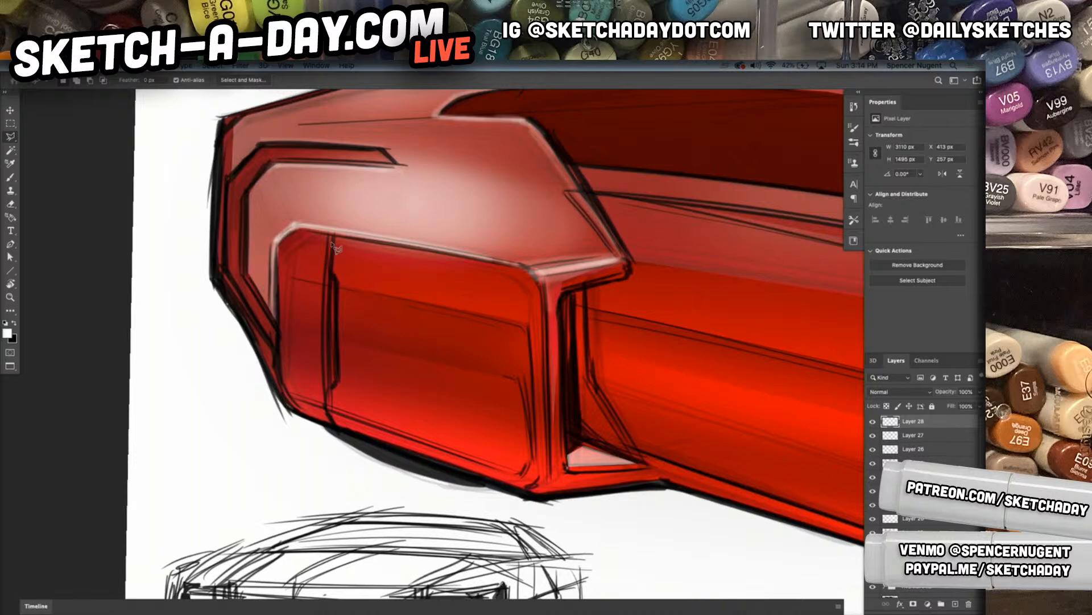
click(331, 242)
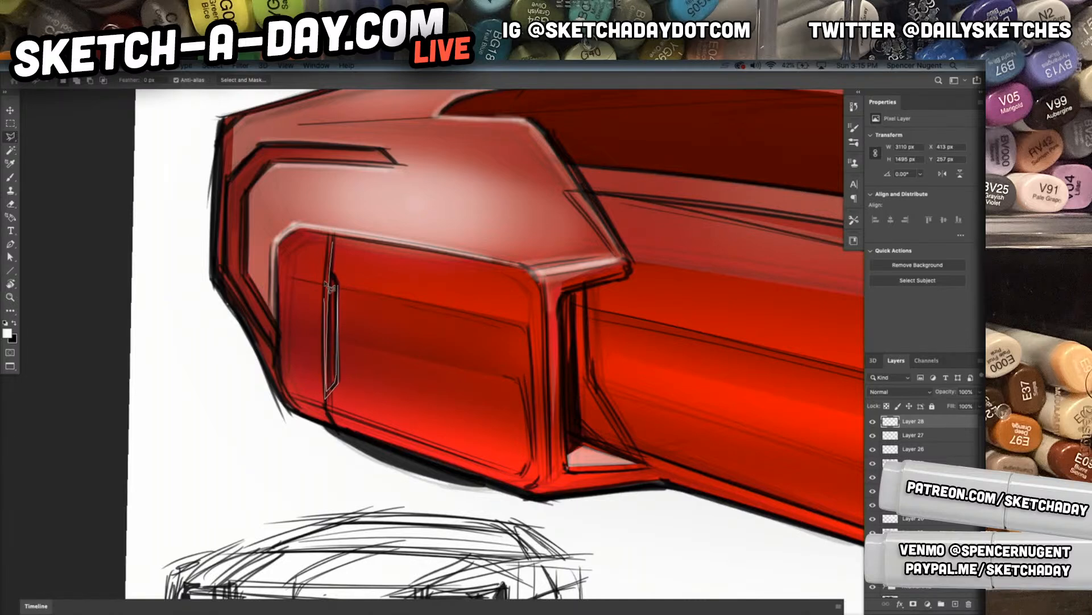
click(334, 241)
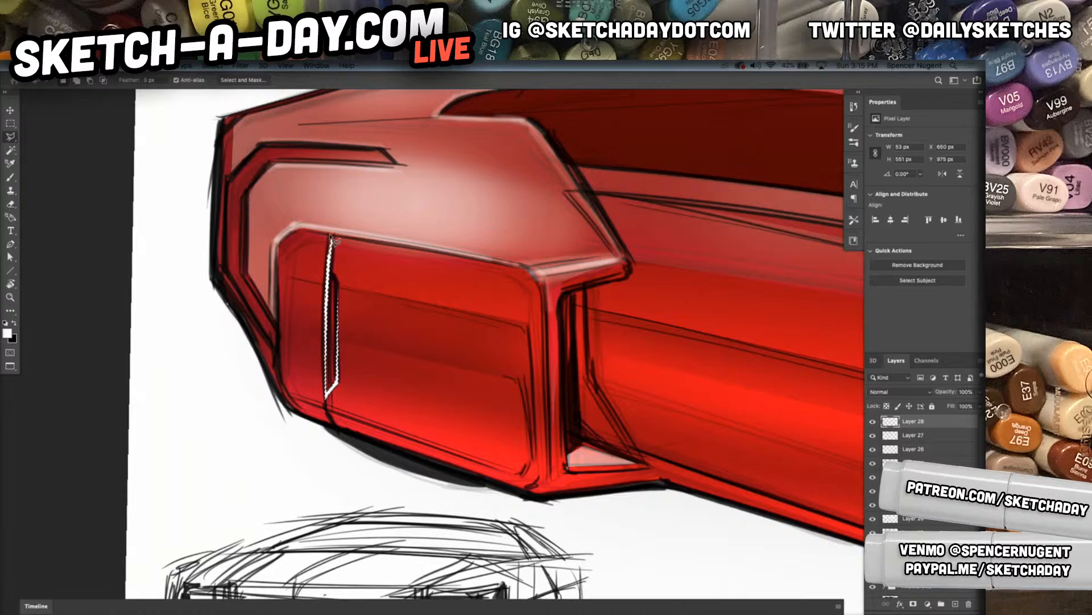
key(ctrl+d)
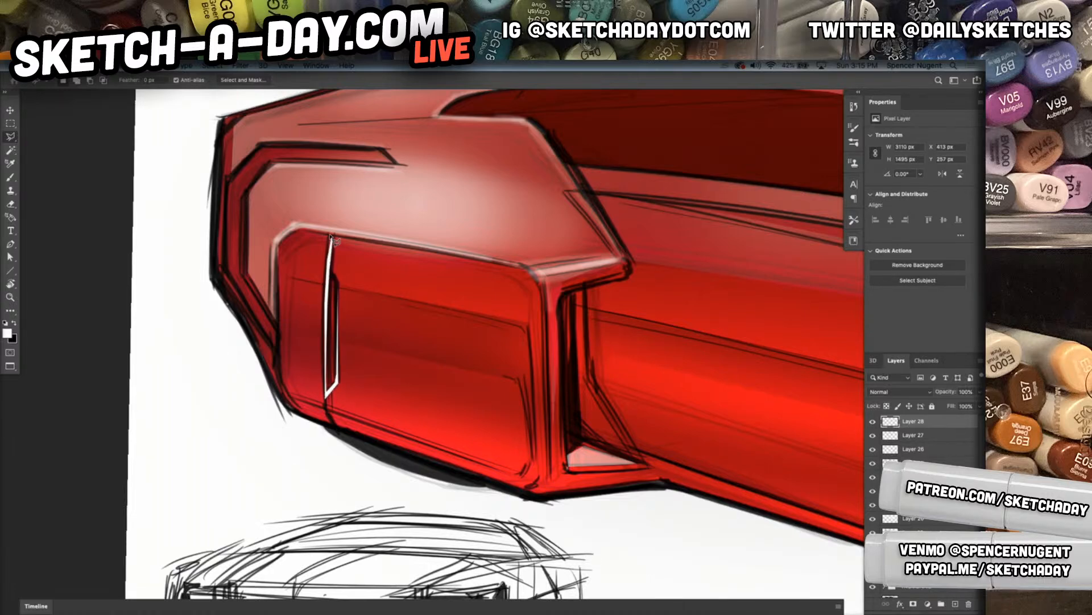
Set the eraser to Soft Round 25 1 at 83 px and fade the upper part of the slot's white sliver
key(e)
right_click(366, 297)
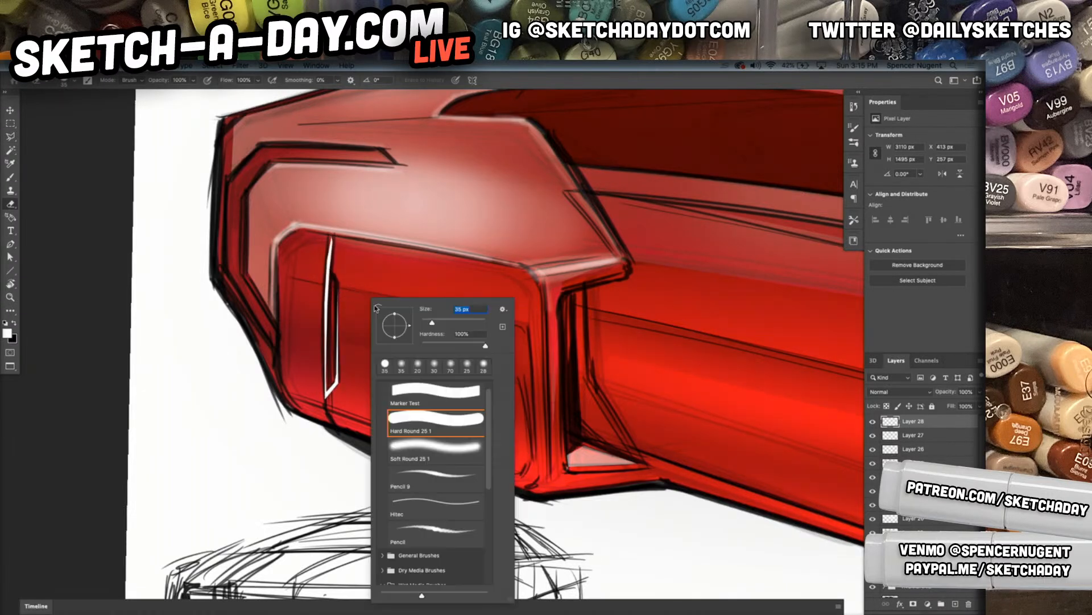
drag(446, 323, 448, 324)
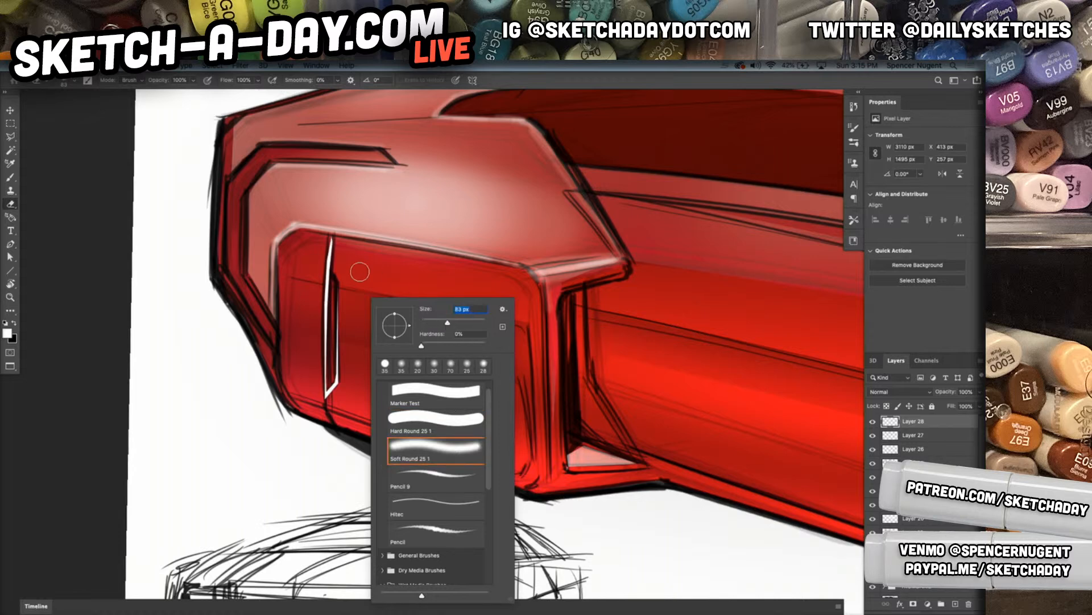
click(341, 253)
mouse_move(342, 251)
mouse_down()
mouse_move(340, 307)
mouse_move(336, 247)
mouse_move(338, 348)
mouse_up()
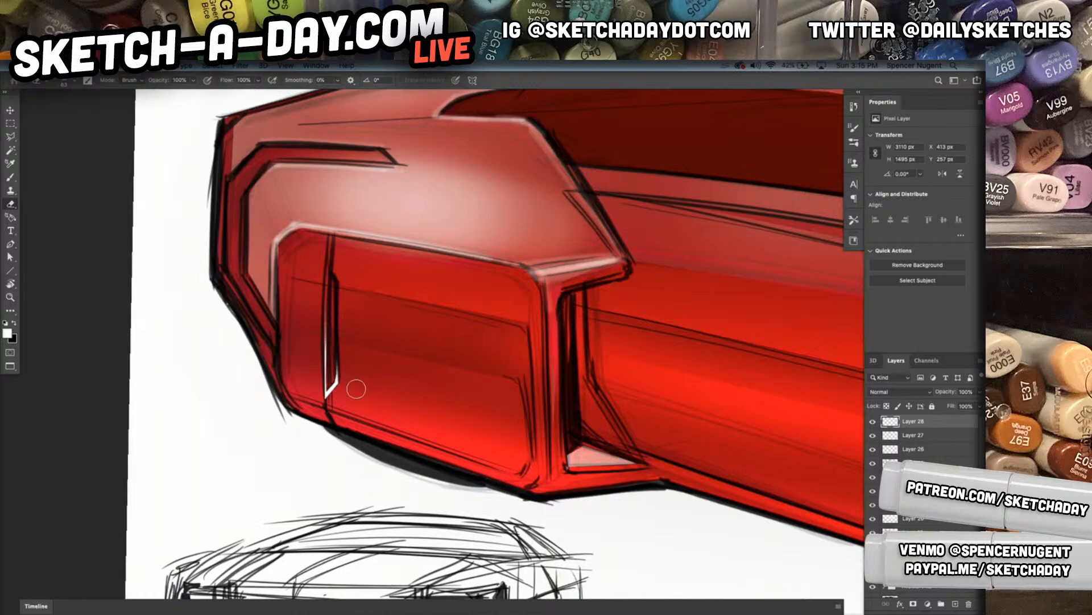
Select a thin strip along the rear part of the lower body sill, fill it with white and deselect
super+drag(531, 438, 481, 455)
drag(619, 488, 344, 444)
key(l)
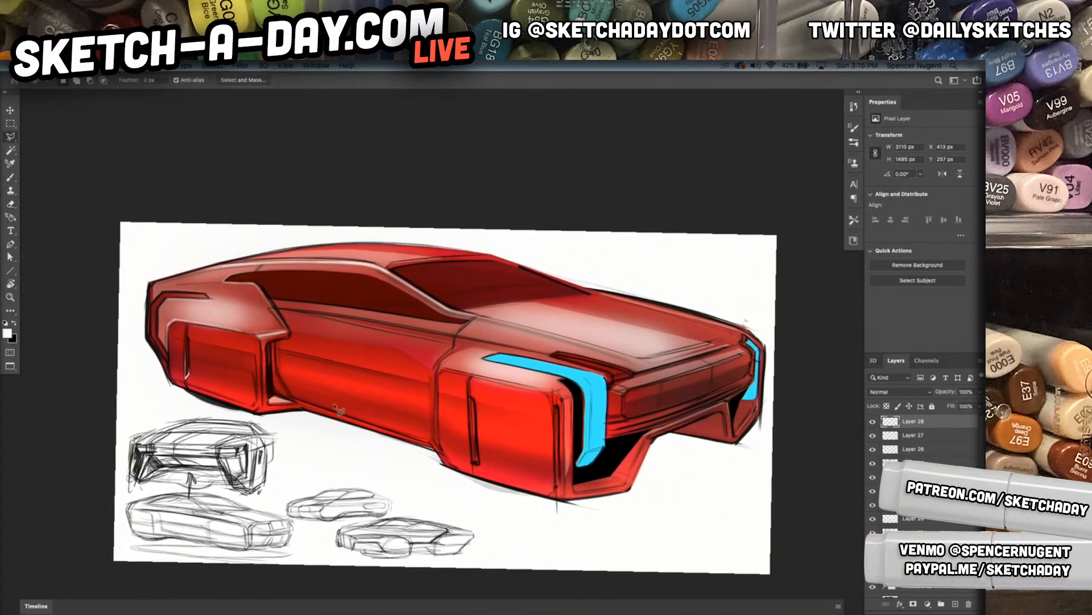
click(296, 400)
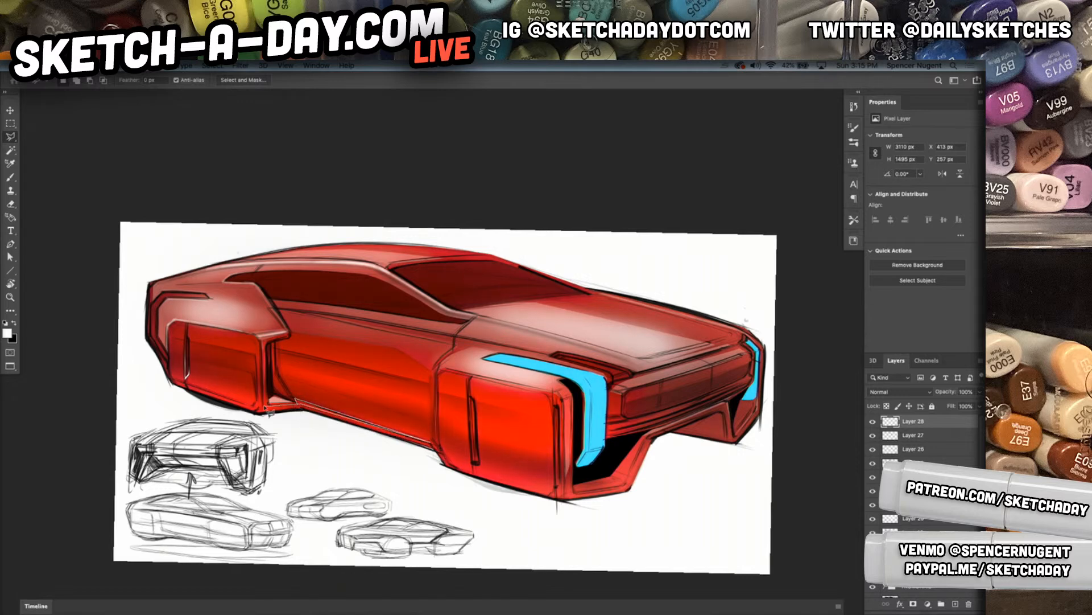
double_click(304, 405)
key(alt+BackSpace)
key(super+d)
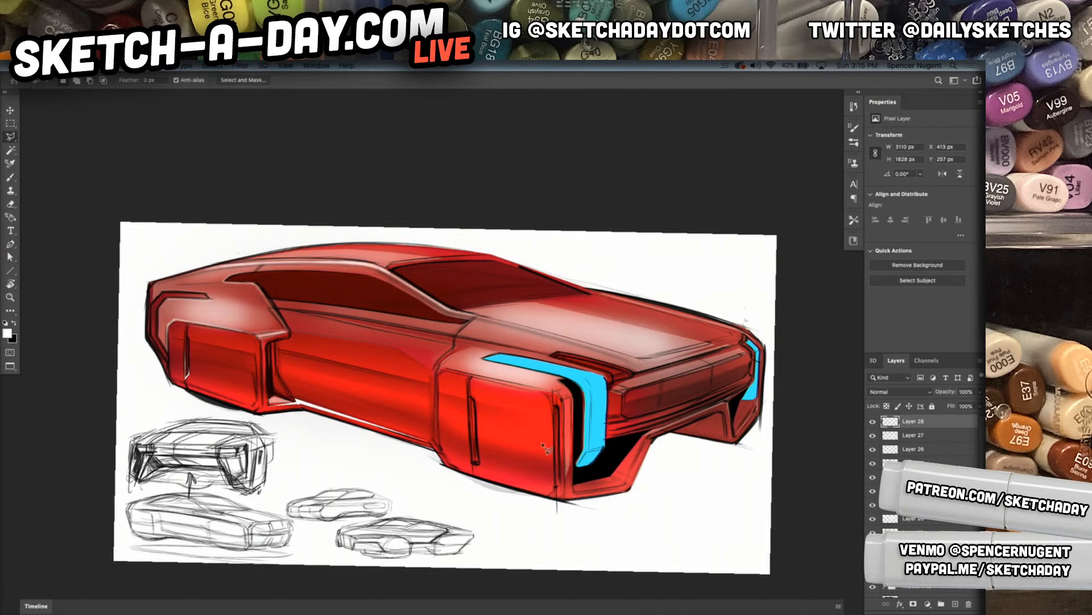
Outline a thin strip along the rear, upper and front edges of the front wheel panel, fill it with white and deselect
click(445, 370)
click(437, 376)
click(437, 440)
click(437, 372)
click(445, 368)
click(563, 403)
click(564, 491)
click(561, 401)
click(554, 393)
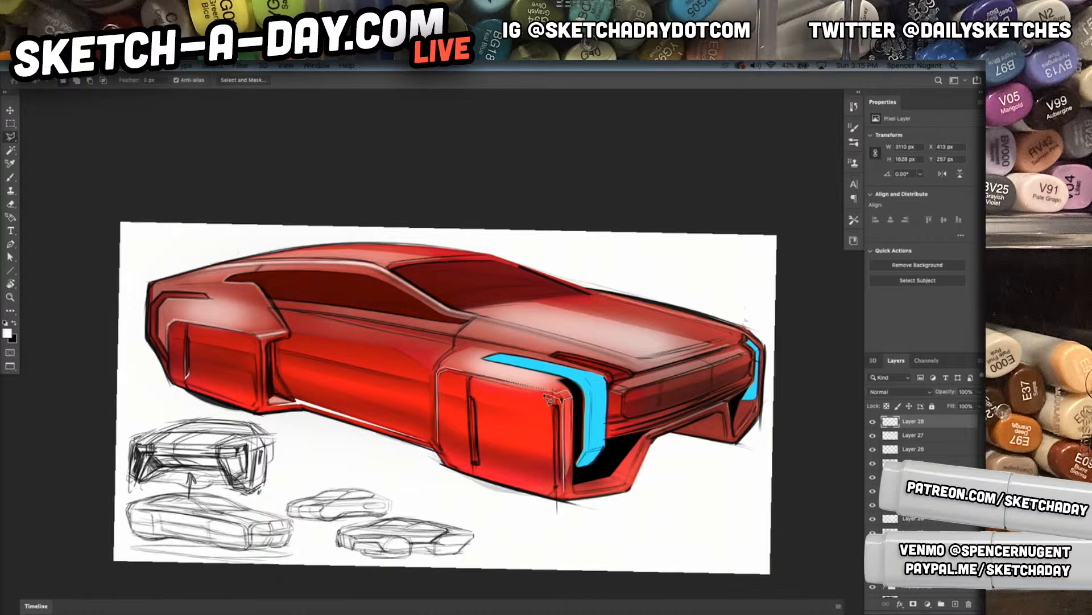
double_click(447, 374)
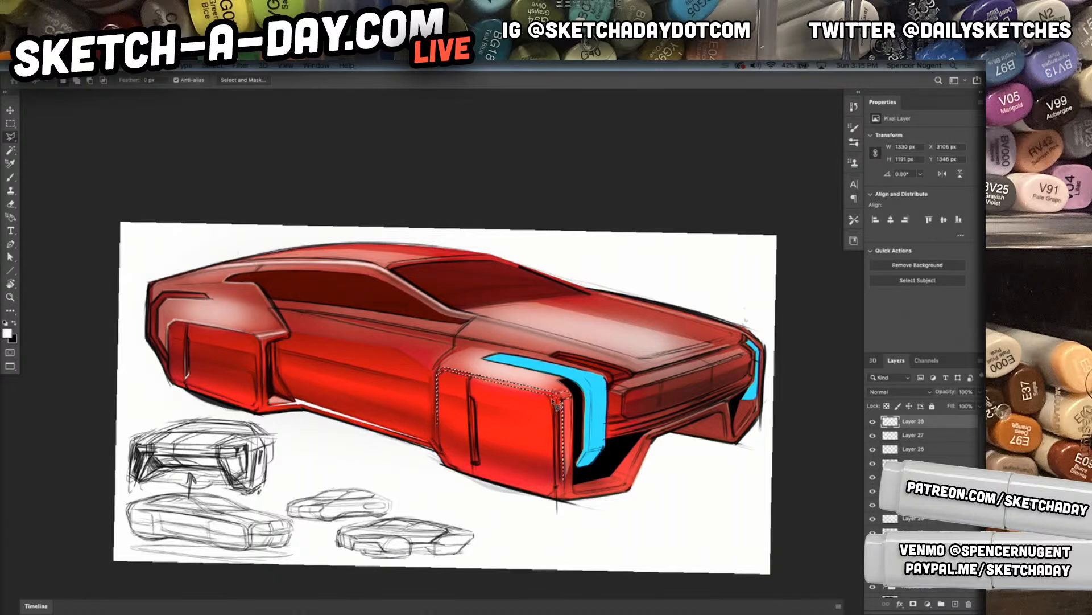
key(super+d)
Enlarge the soft eraser and fade the white edge highlight across the top of the front wheel panel
drag(680, 467, 602, 497)
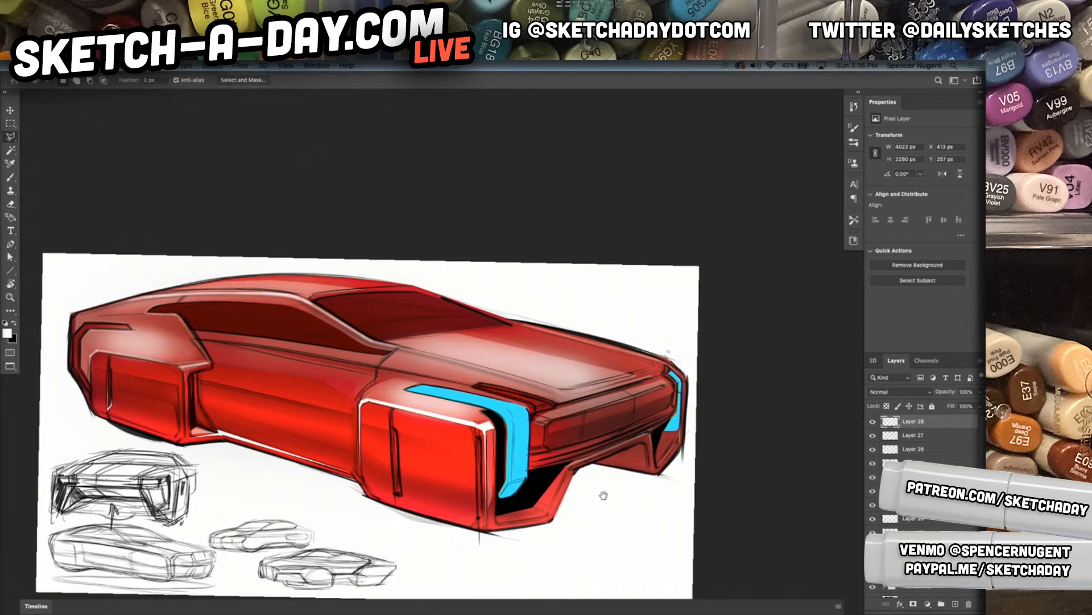
key(e)
key(bracketright)
key(bracketright)
key(bracketright)
key(bracketright)
key(bracketright)
key(bracketright)
key(bracketright)
key(bracketright)
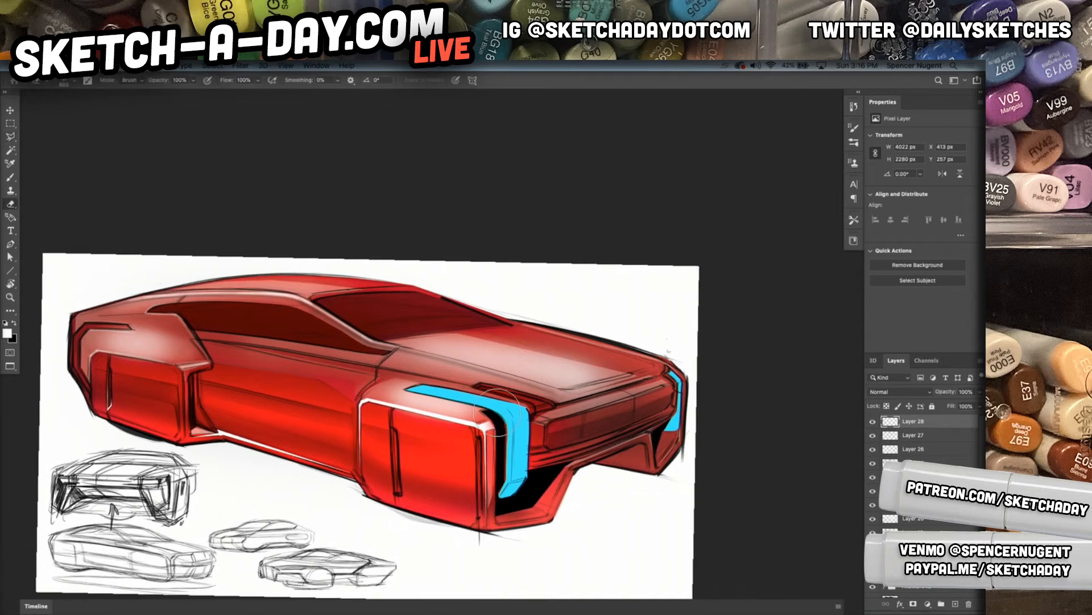
drag(496, 411, 370, 401)
key(bracketright)
Select the narrow strip above the grille, paint a soft white highlight in it with the Soft Round 25 1 brush at 156 px, and deselect
key(l)
drag(638, 462, 613, 467)
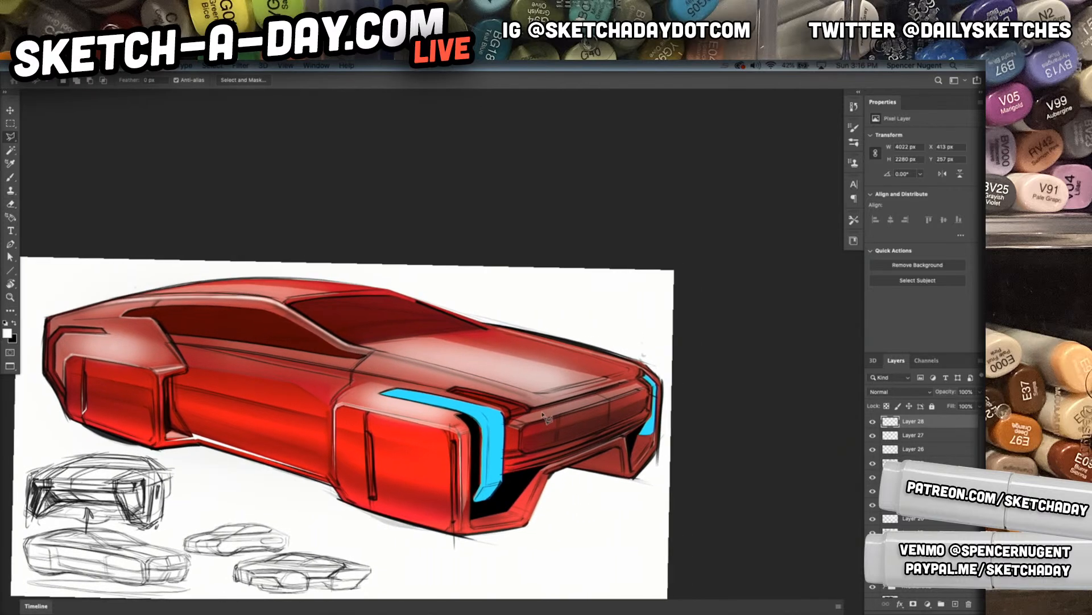
click(612, 399)
click(528, 417)
key(b)
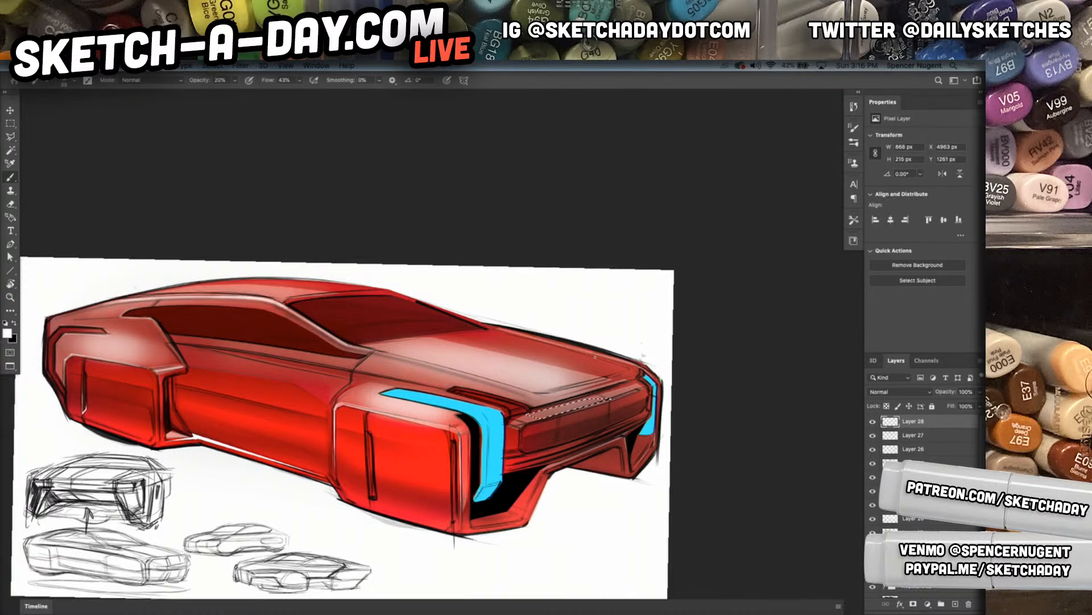
right_click(592, 401)
click(677, 332)
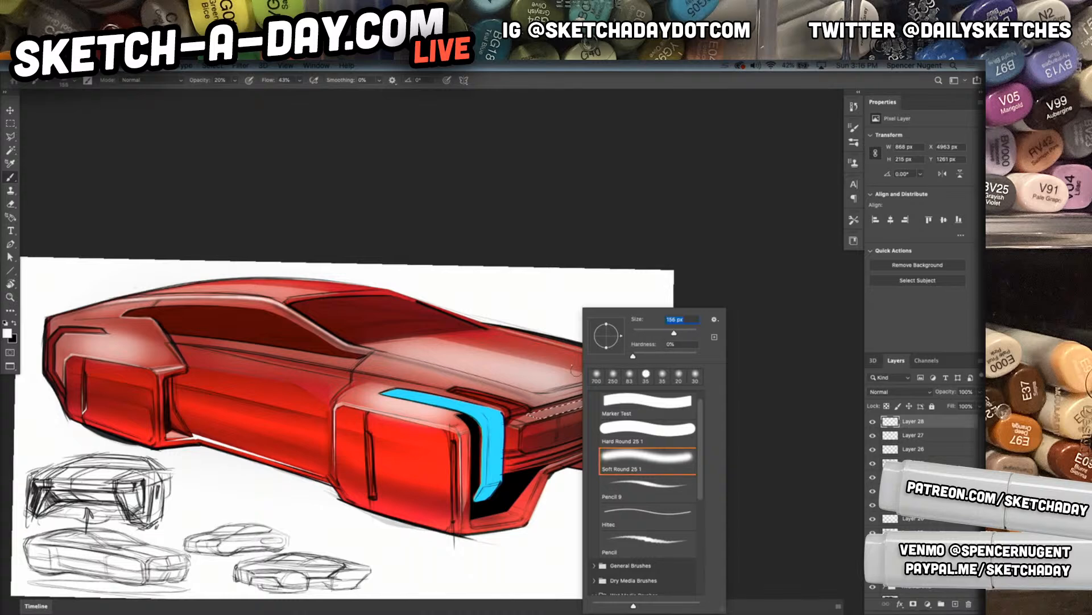
click(517, 403)
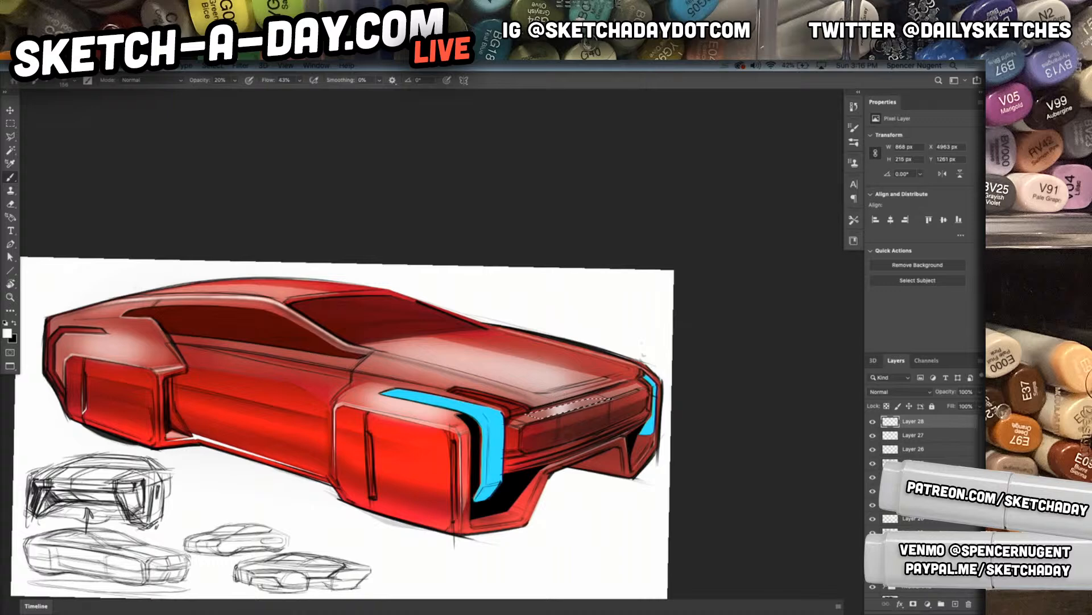
key(ctrl+d)
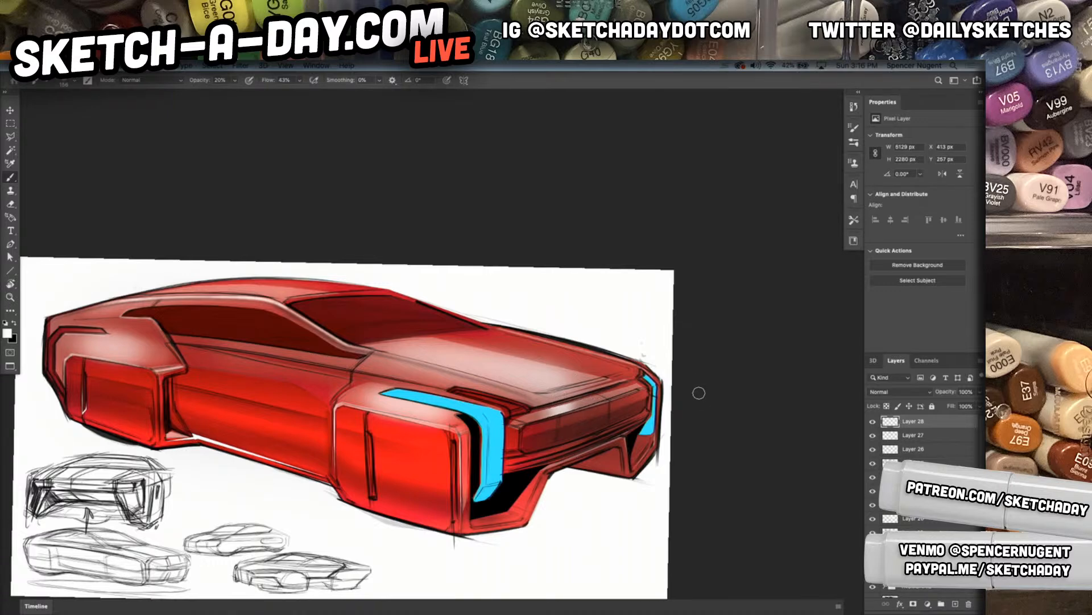
key(l)
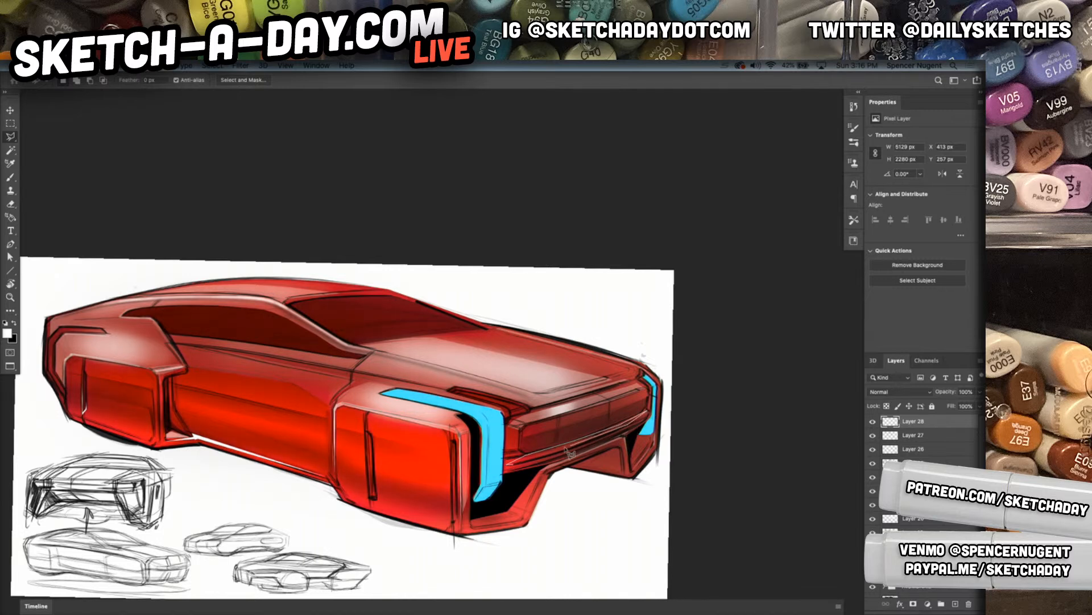
Finish selecting the narrow strip along the lower edge below the grille, brush a soft white highlight into it and deselect
click(511, 468)
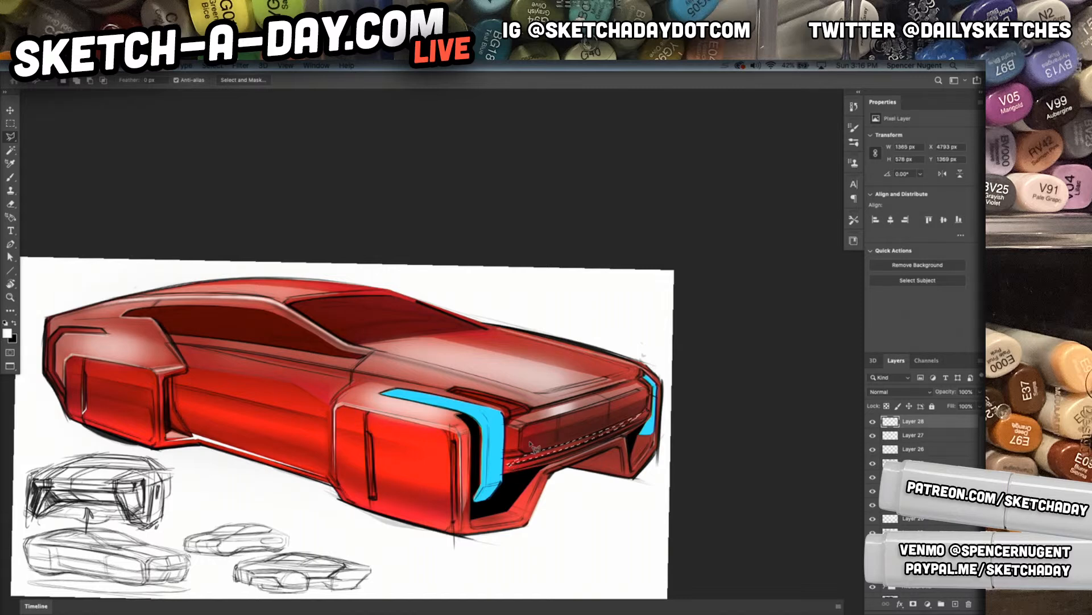
key(b)
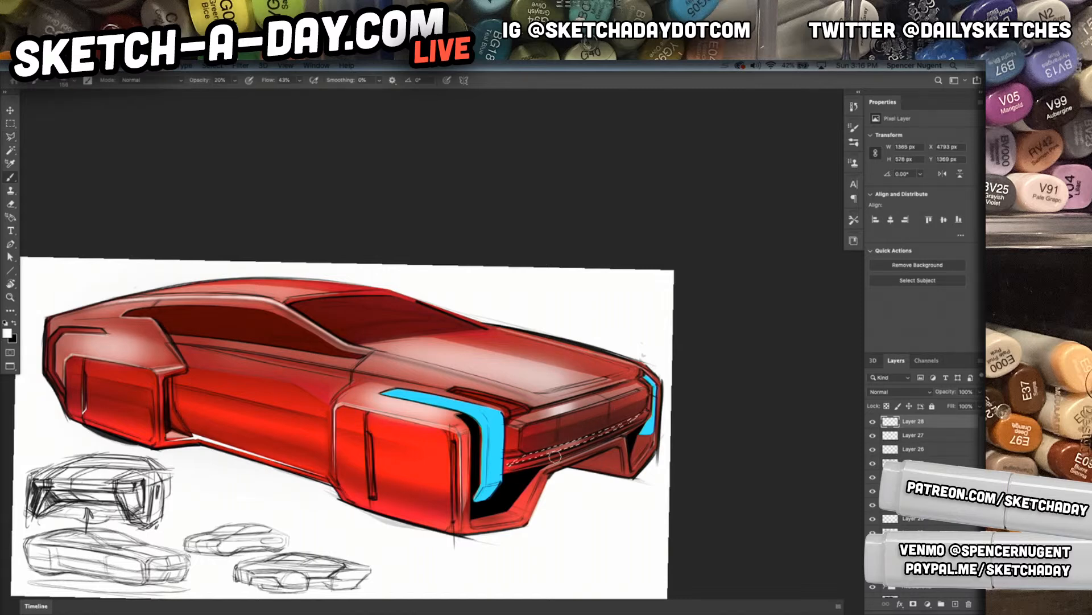
key(super+f)
key(Escape)
key(v)
drag(563, 480, 573, 461)
Outline thin strips on the far bumper leg and along the near bumper's lower front edge, fill them with white and deselect
key(l)
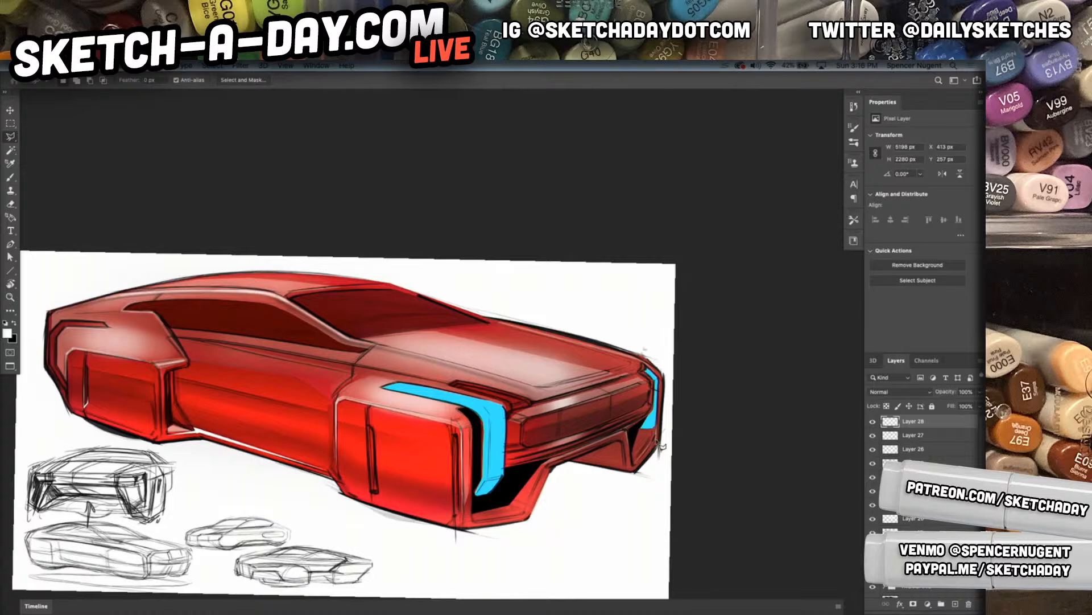
mouse_move(645, 438)
mouse_down()
mouse_move(654, 433)
mouse_move(659, 447)
mouse_up()
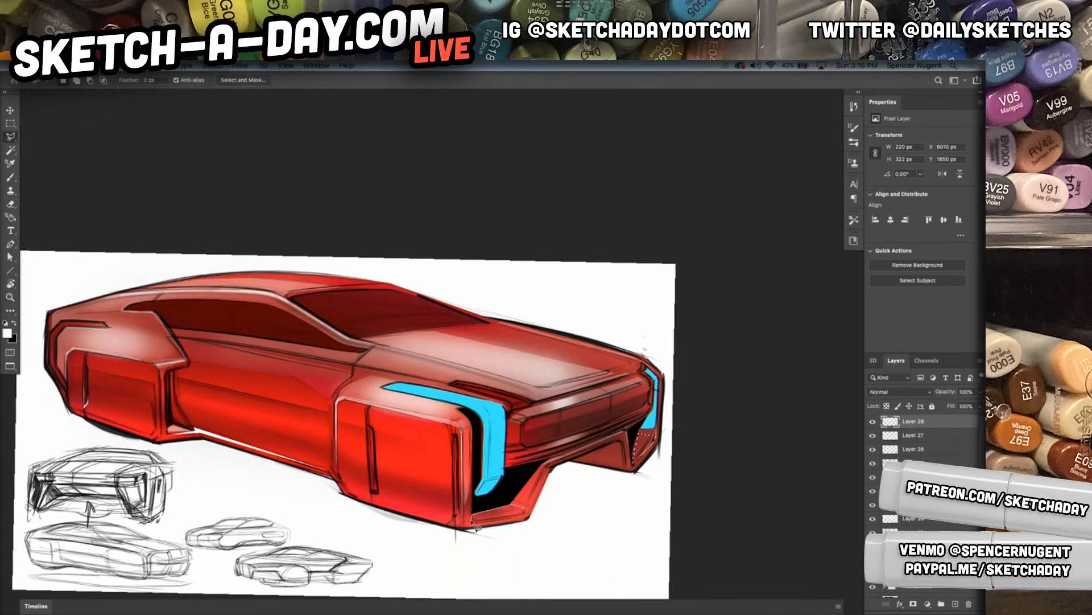
drag(479, 527, 527, 521)
click(526, 514)
click(546, 468)
click(529, 516)
key(Delete)
key(ctrl+d)
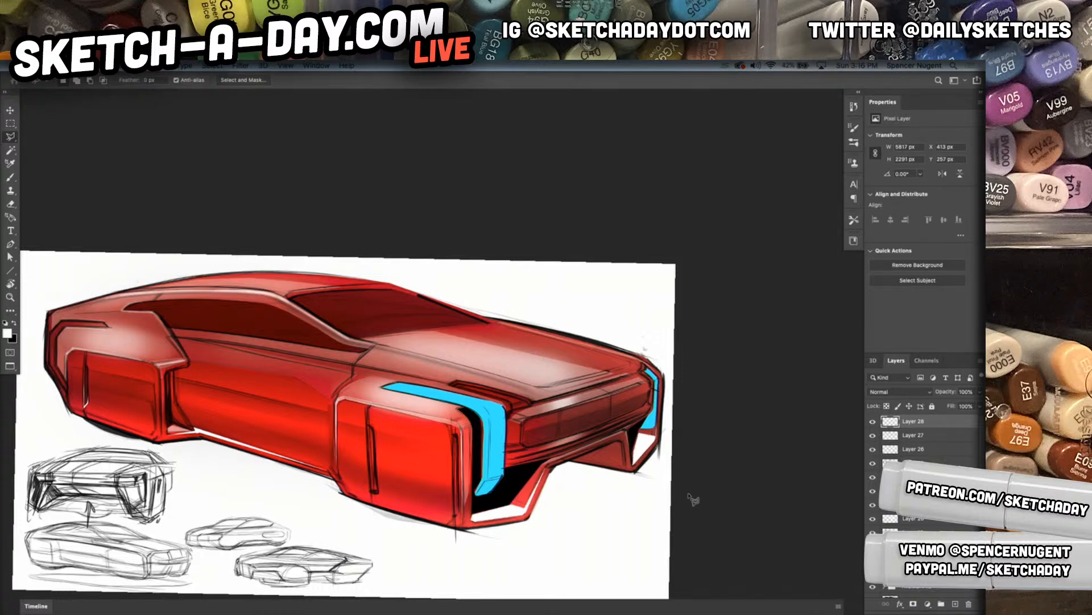
Outline the side window glass, fill it with black on a new layer, deselect and set the layer's opacity to 40%
mouse_move(673, 488)
mouse_down()
mouse_move(731, 472)
mouse_move(667, 506)
mouse_up()
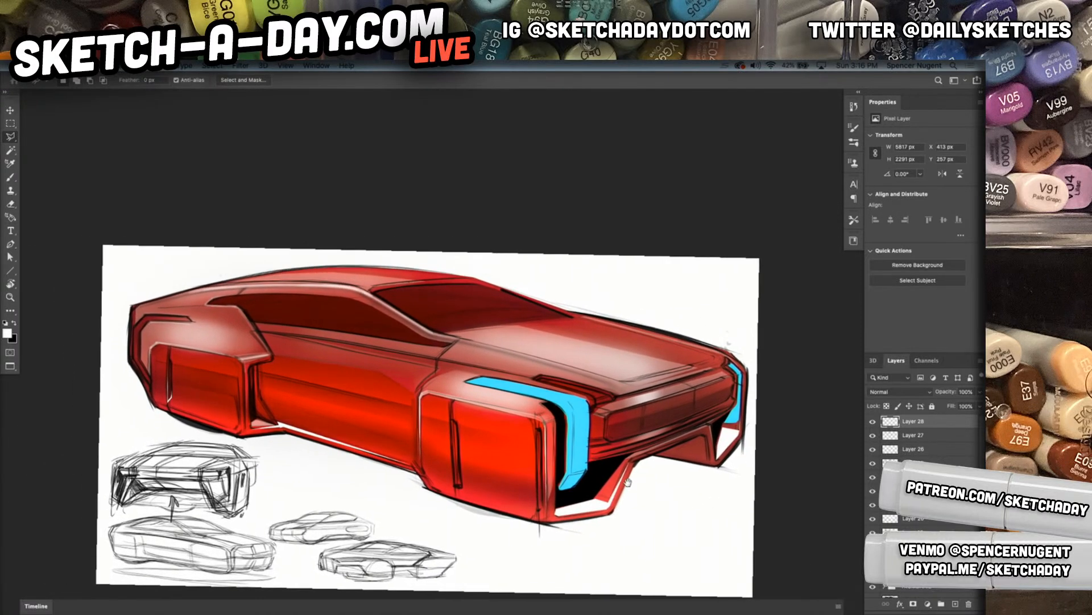
drag(637, 466, 663, 460)
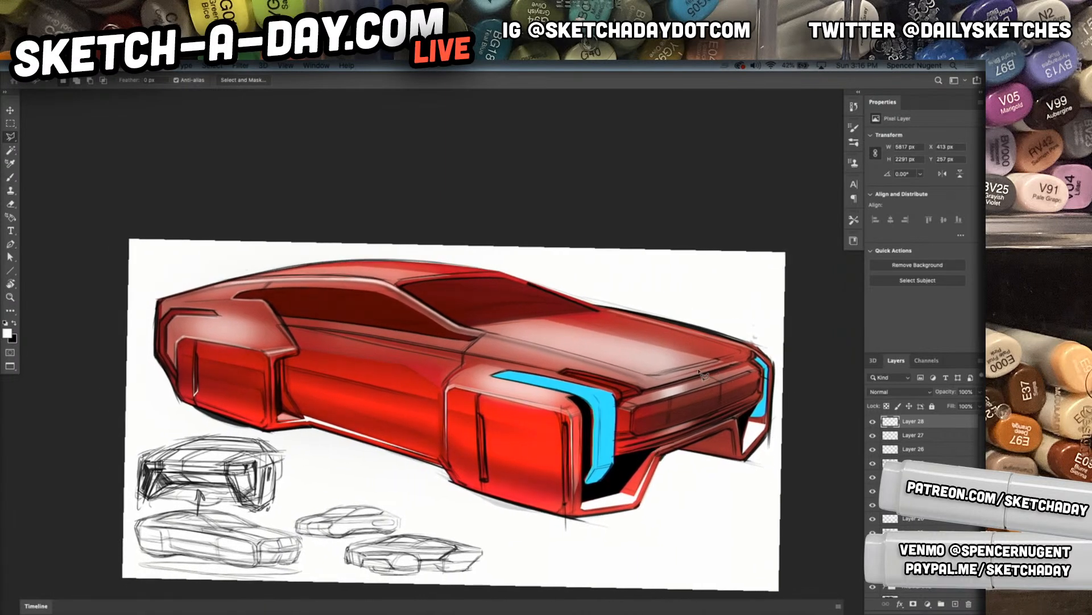
click(269, 296)
click(367, 293)
click(442, 335)
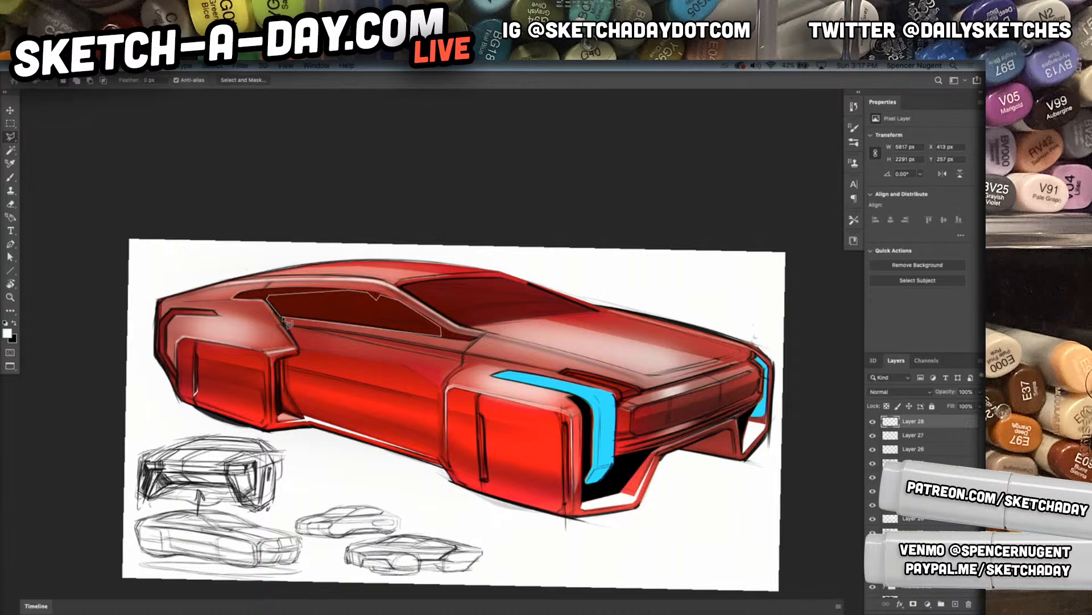
click(284, 312)
key(ctrl+shift+n)
key(Return)
key(x)
key(alt+BackSpace)
key(ctrl+d)
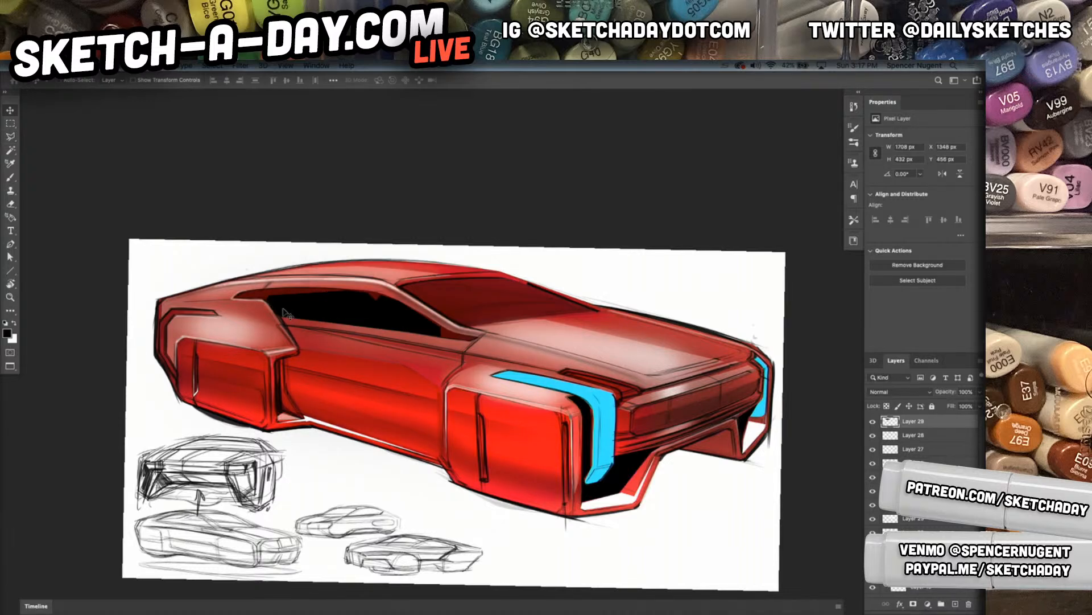
key(v)
key(4)
Outline a jagged reflection shape along the lower part of the windshield, fill it with black and deselect
key(l)
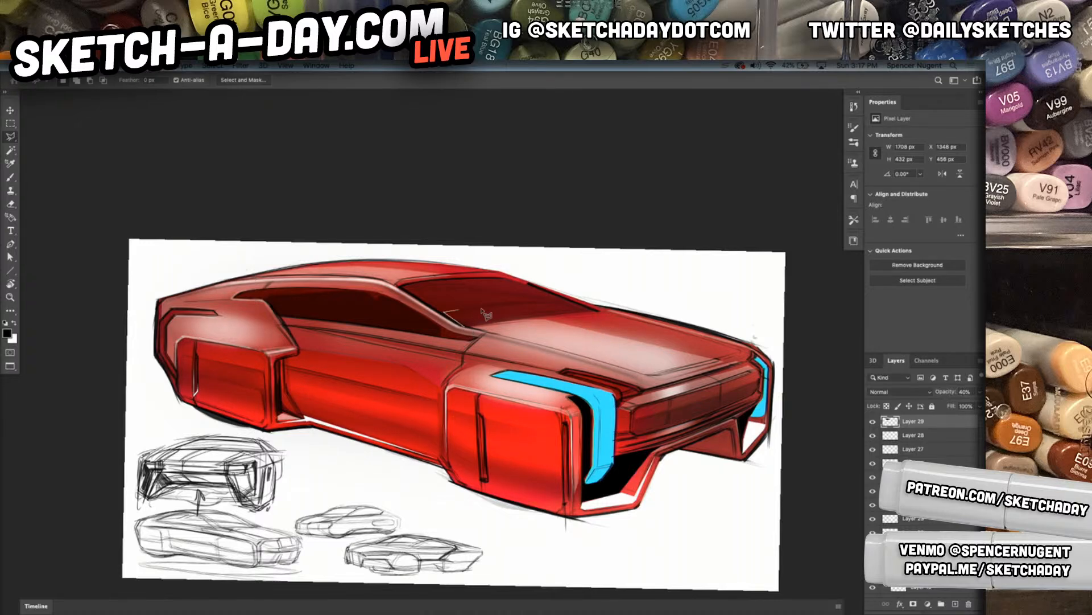
click(572, 304)
click(502, 313)
click(471, 325)
click(607, 312)
click(471, 330)
key(alt+BackSpace)
key(ctrl+d)
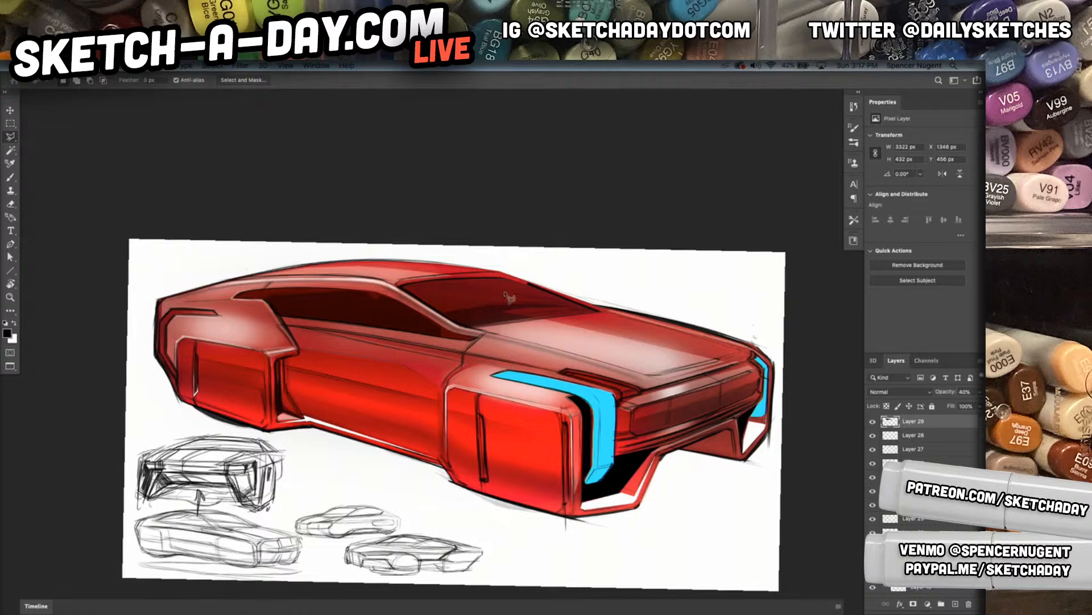
Outline an irregular reflection shape along the pillar side and upper part of the windshield, fill it with black and deselect
click(538, 299)
click(436, 281)
click(461, 326)
click(455, 290)
click(470, 292)
click(496, 309)
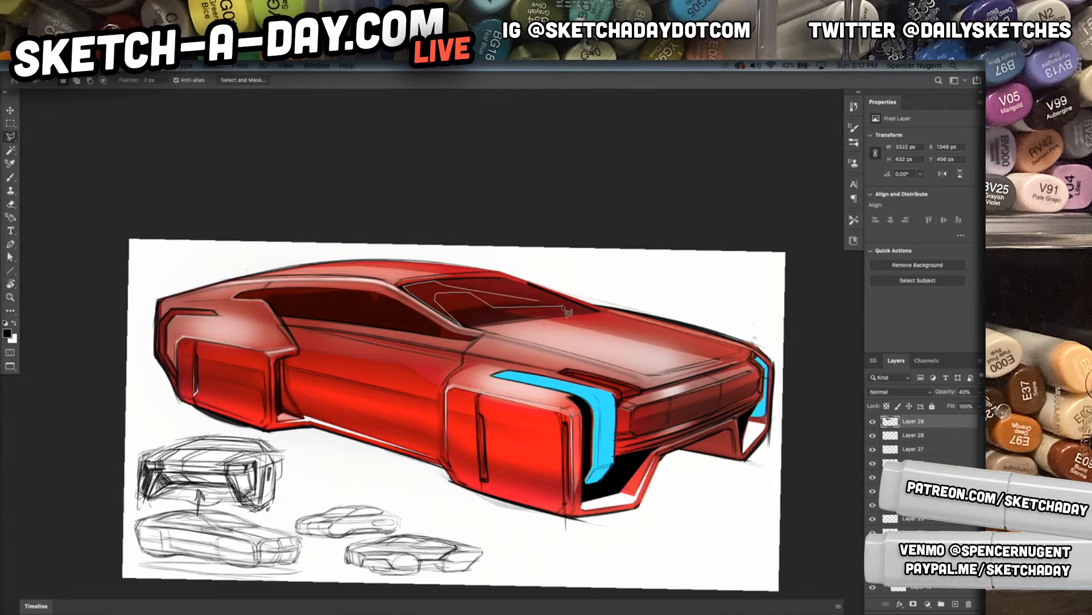
click(551, 306)
click(600, 311)
double_click(550, 302)
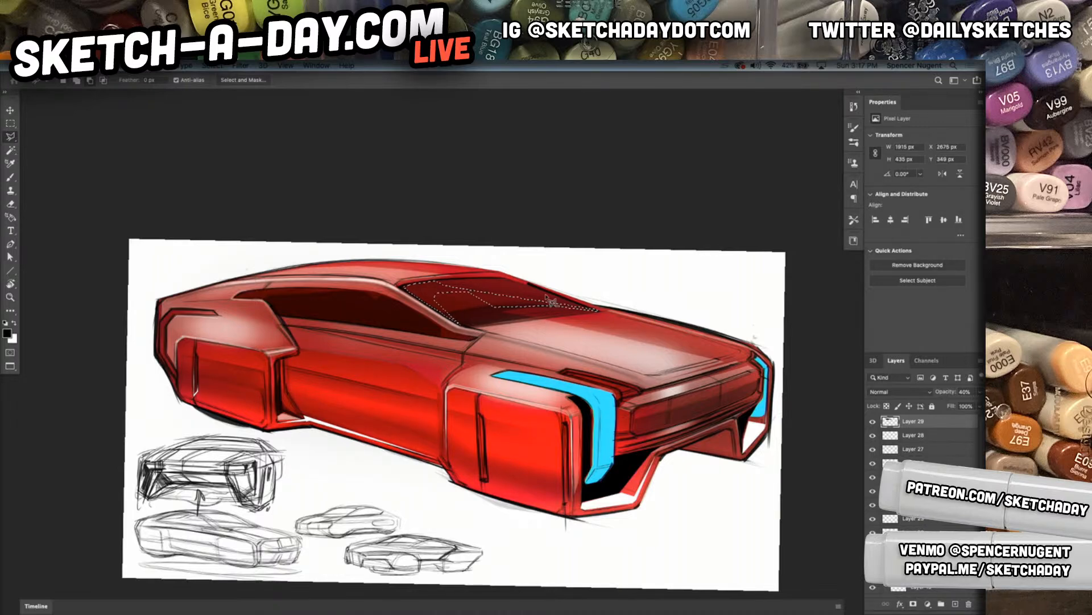
key(alt+BackSpace)
key(super+d)
Toggle layer visibility to find the black line work layer, select it and set its opacity to 80%
drag(673, 412, 705, 390)
scroll(685, 404, down, 3)
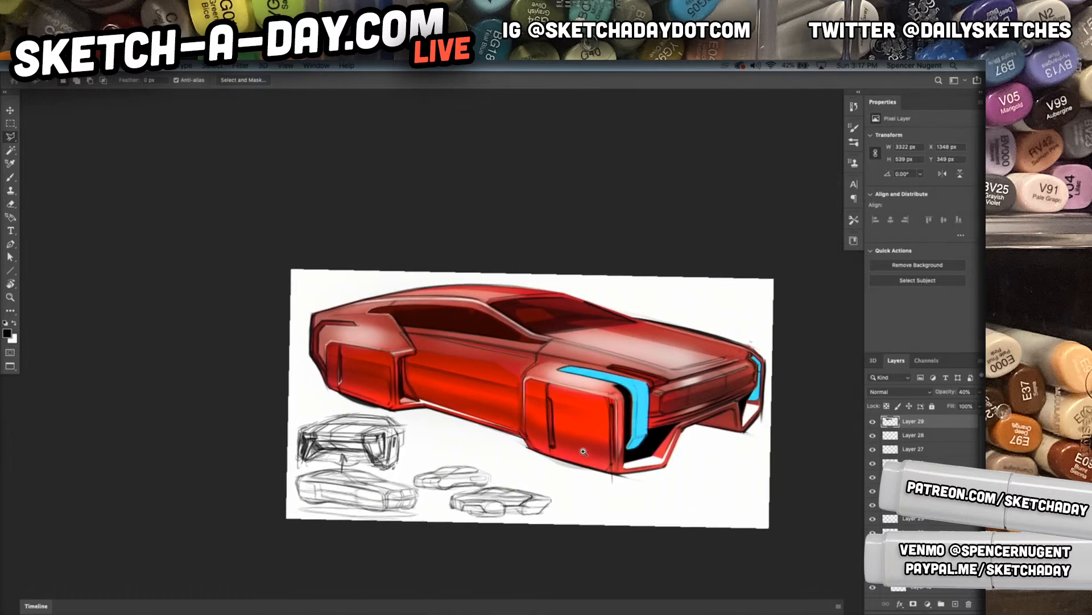
scroll(585, 452, up, 1)
click(872, 436)
click(873, 436)
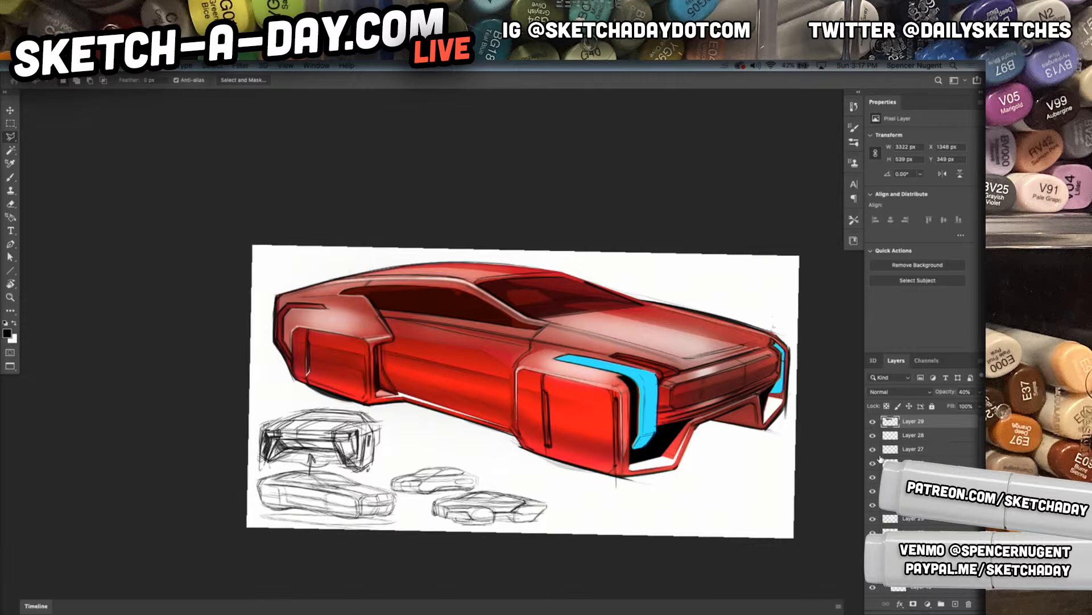
click(873, 449)
click(872, 450)
click(875, 479)
click(875, 479)
click(899, 478)
key(v)
key(5)
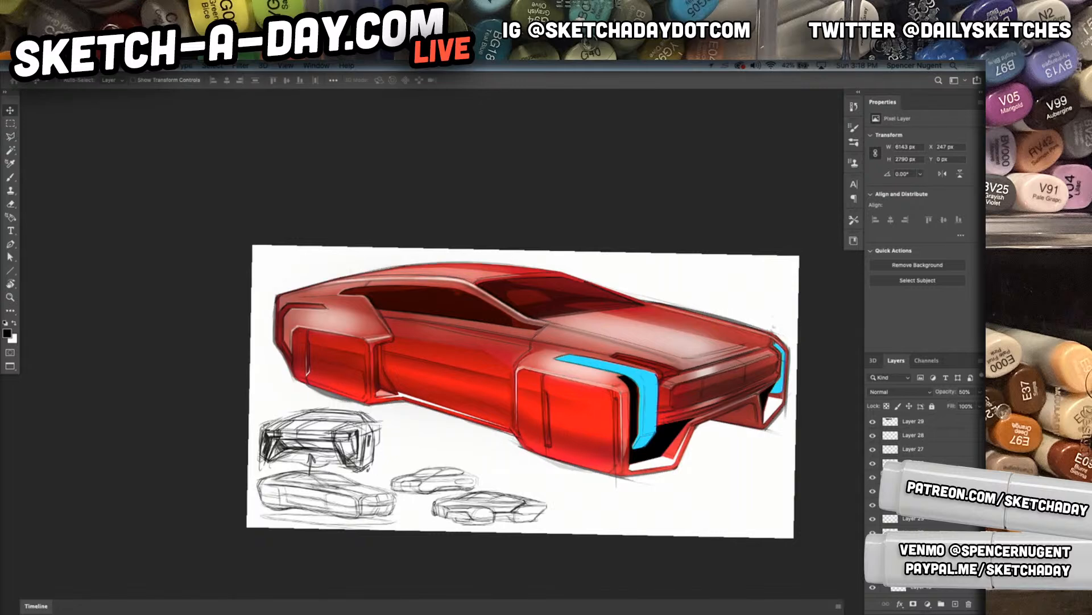
key(8)
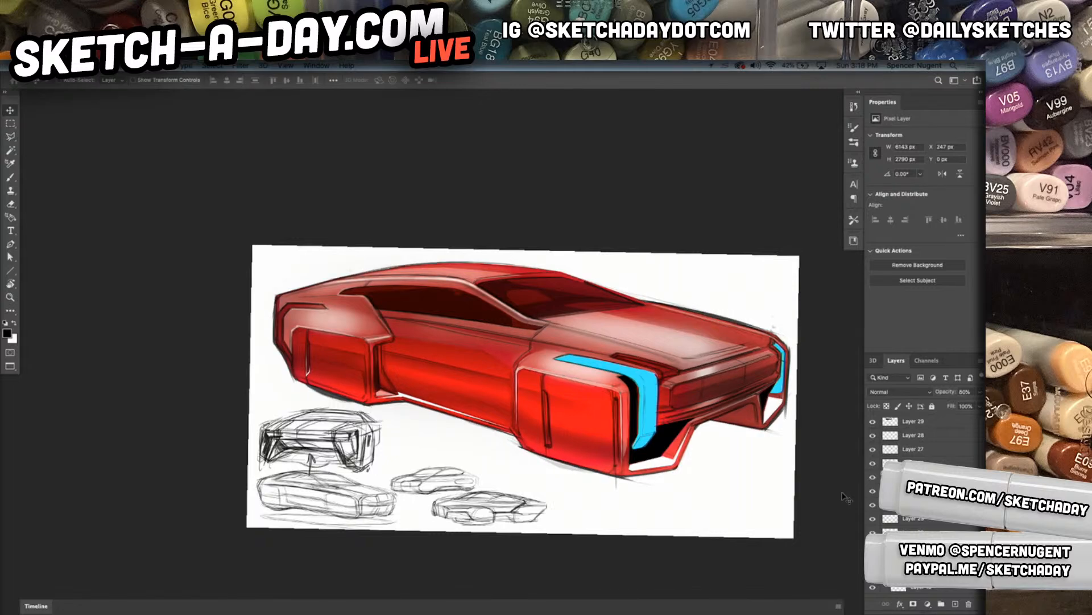
Add a new empty layer among the colour layers below the MAIN SKETCH STUFF group's sketch layers
drag(651, 474, 639, 482)
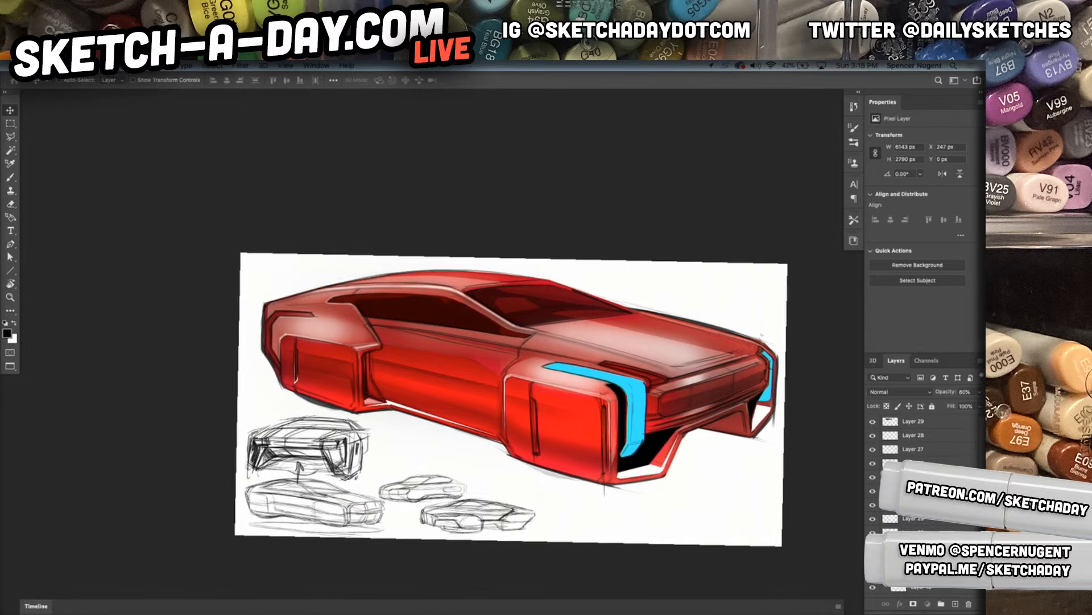
click(913, 449)
scroll(913, 449, down, 5)
click(913, 494)
key(shift+super+n)
key(Return)
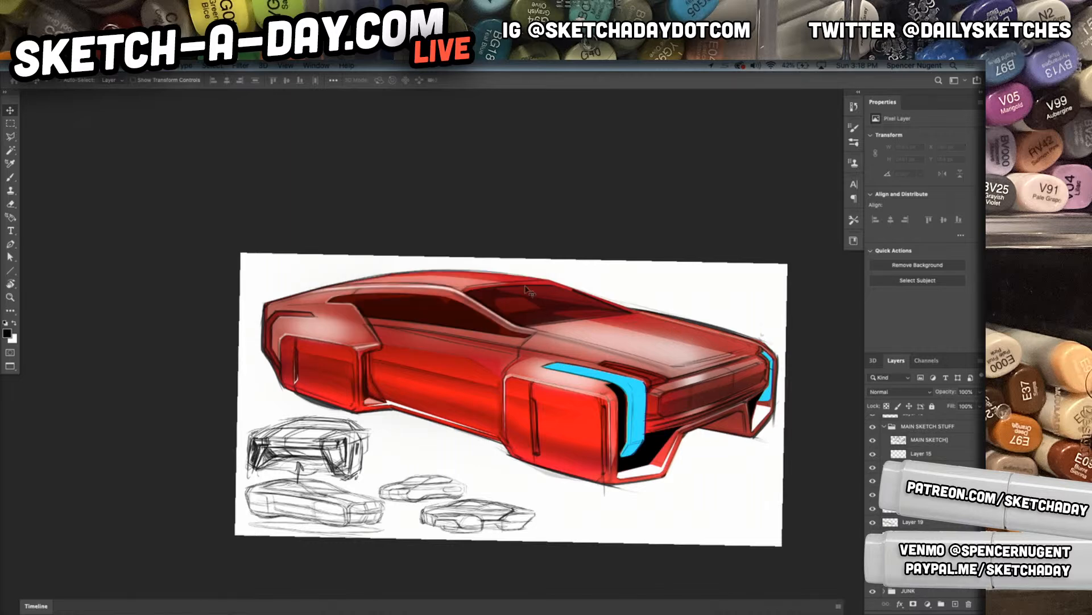
Sample the body red for the brush and lighten the foreground colour to e86161
key(b)
alt+click(576, 391)
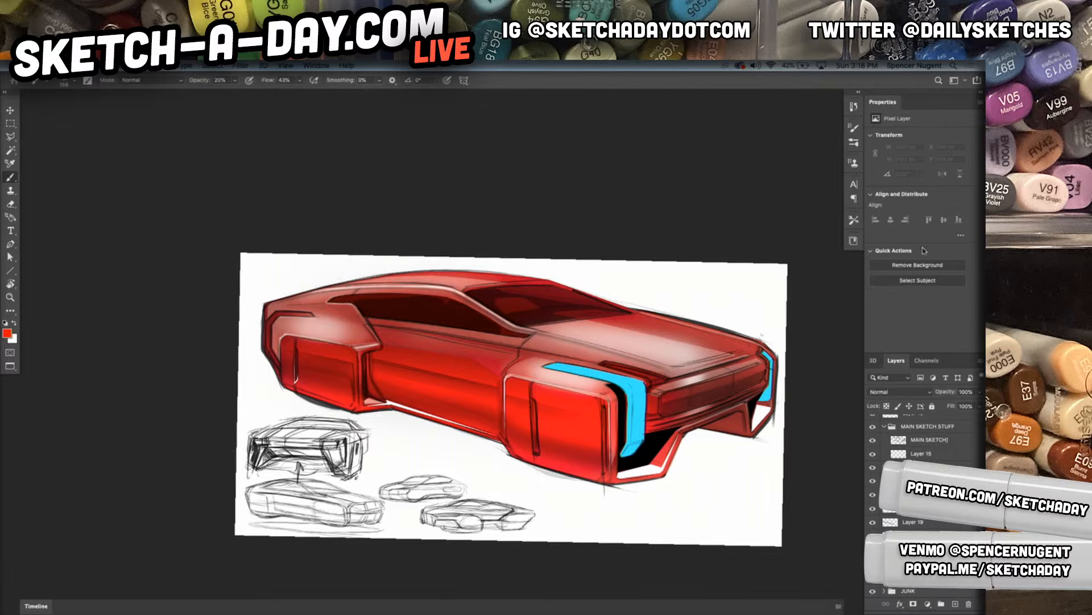
click(7, 333)
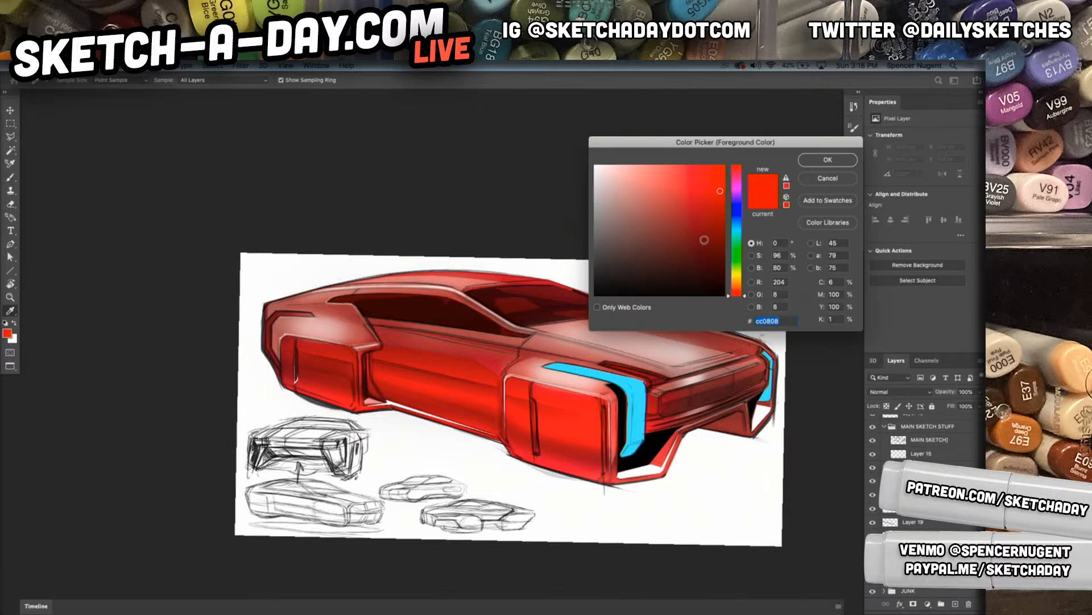
click(670, 177)
click(825, 162)
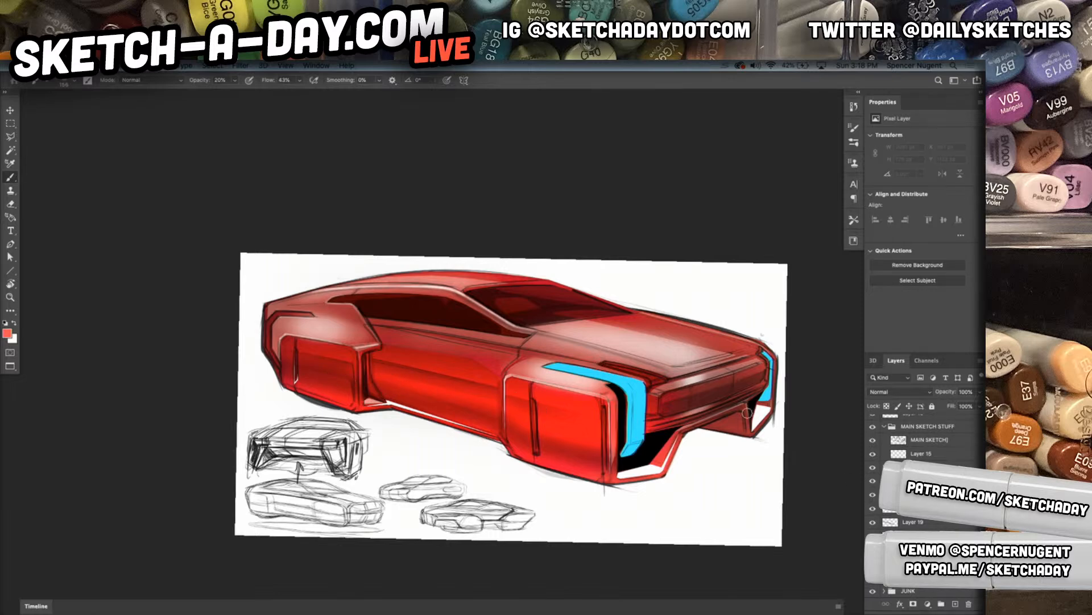
Undo the test stroke, set the brush opacity to 100% and change the foreground colour to pale cream f2ebc7
drag(273, 415, 382, 424)
key(0)
key(ctrl+z)
ctrl+click(546, 407)
click(7, 332)
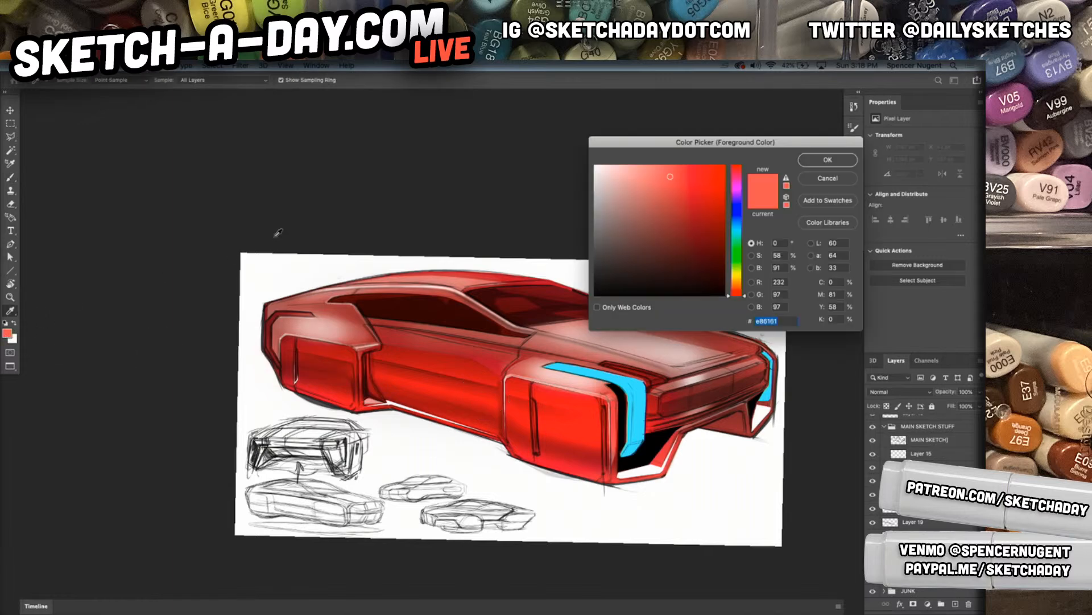
click(617, 174)
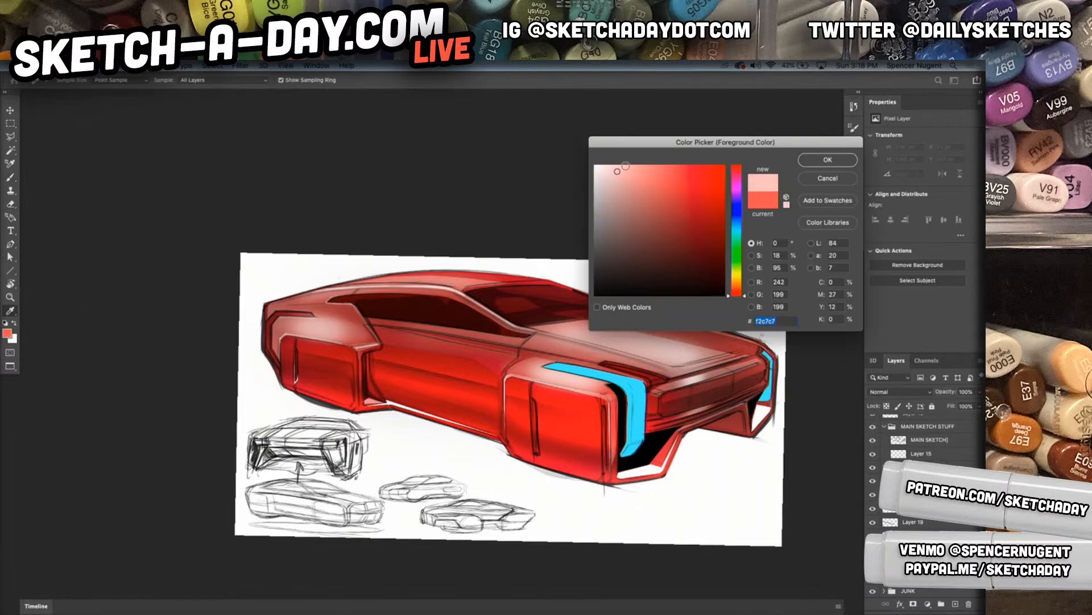
click(742, 278)
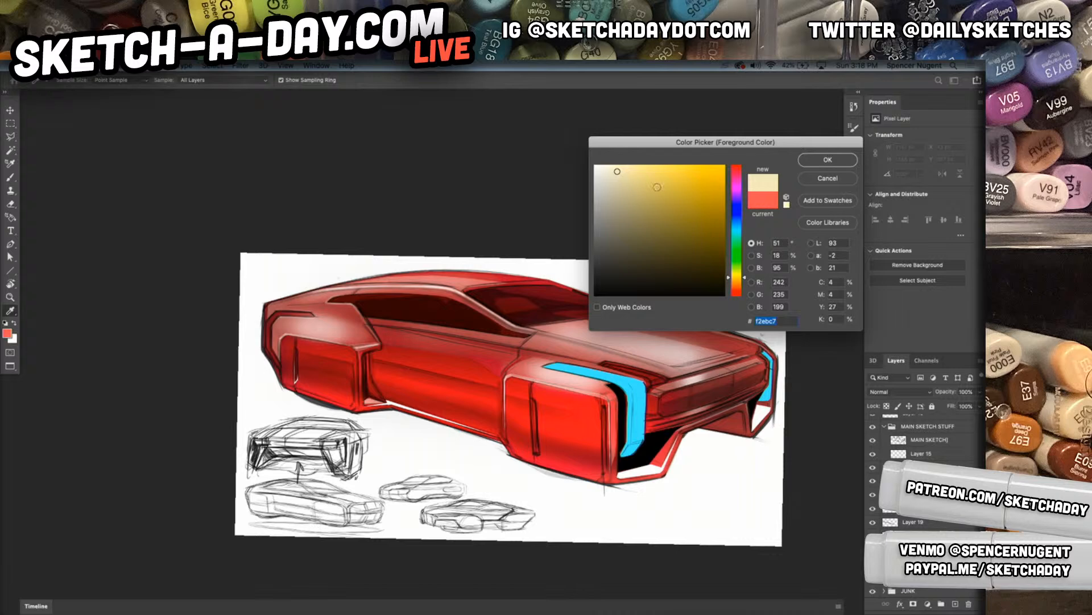
click(829, 161)
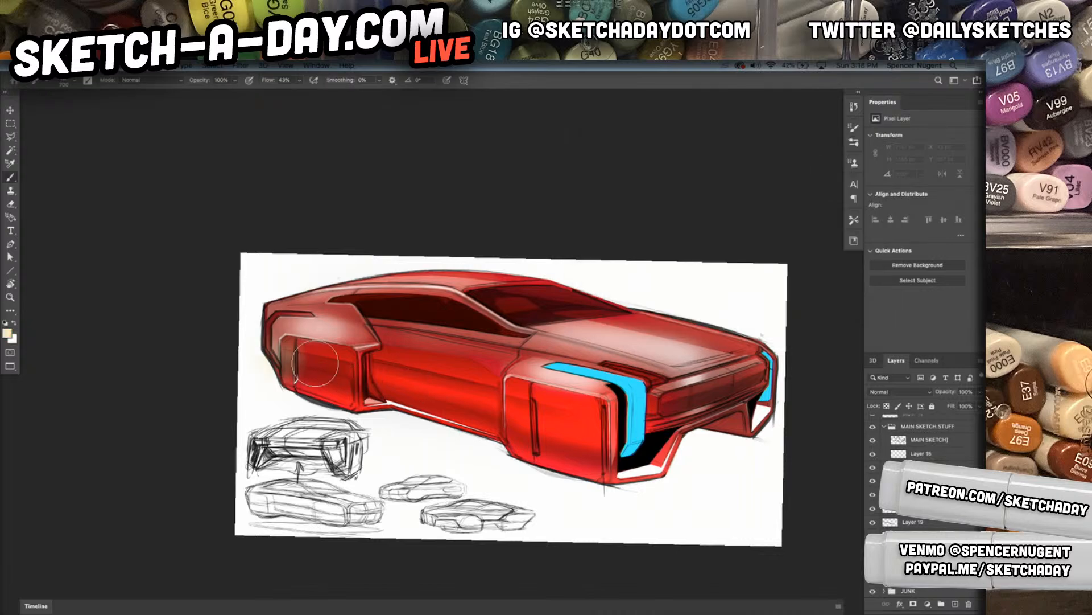
Paint a broad cream band across the lower body side and wheel panels, and set its layer to Screen at 40% opacity
key(super+z)
mouse_move(282, 354)
mouse_down()
mouse_move(496, 426)
mouse_move(673, 458)
mouse_move(359, 383)
mouse_move(278, 351)
mouse_move(625, 446)
mouse_move(680, 455)
mouse_up()
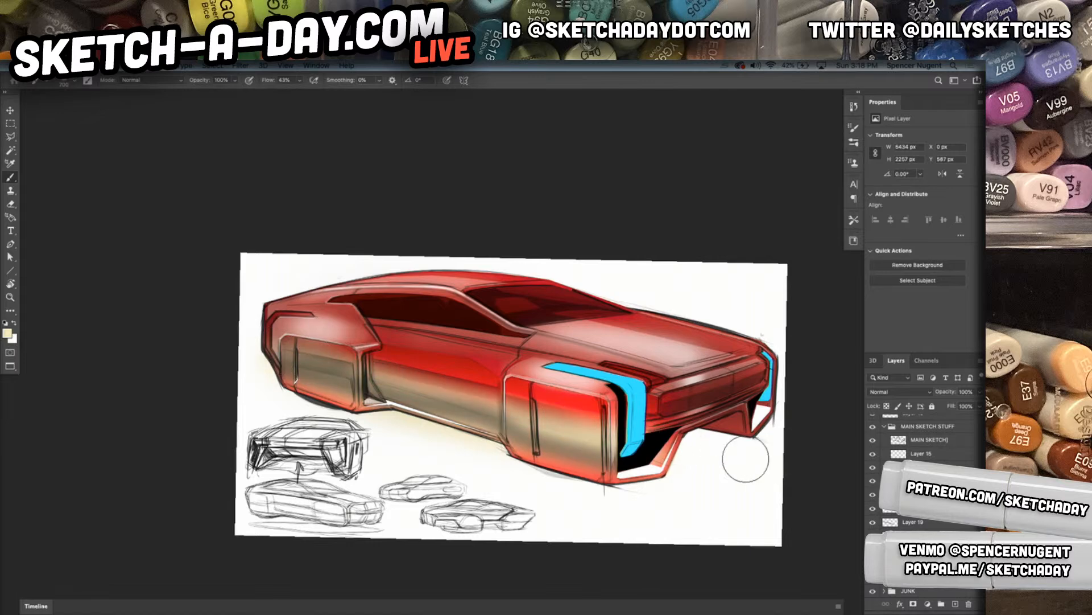
click(904, 394)
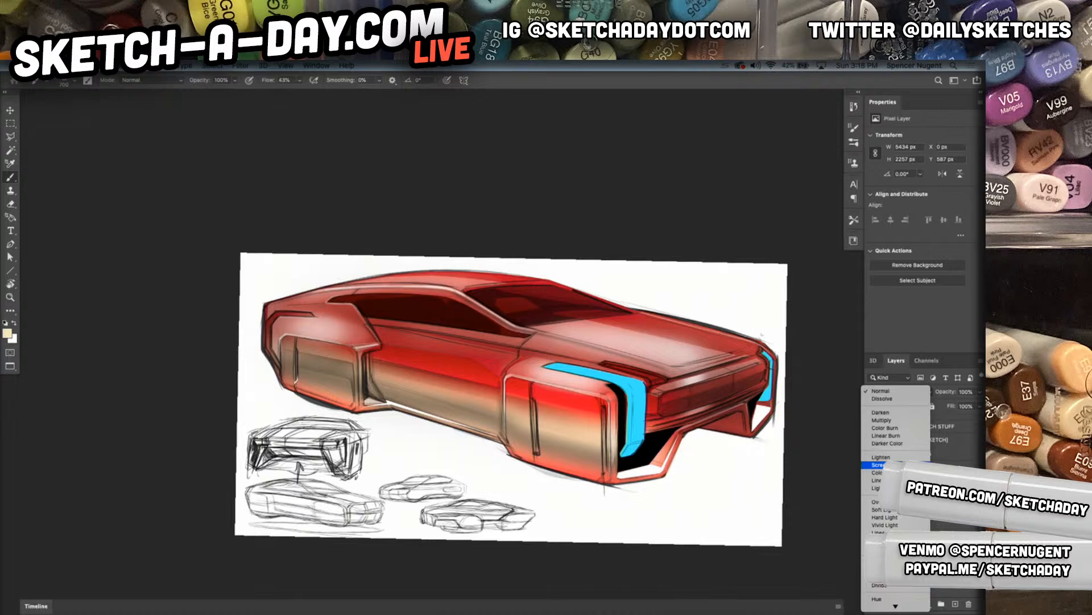
click(876, 502)
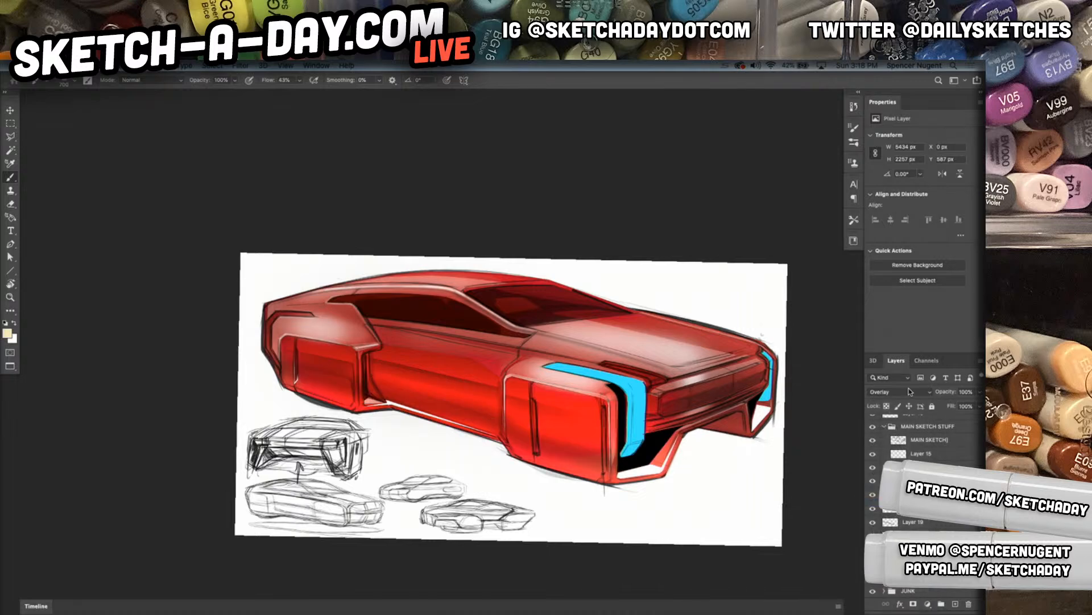
click(908, 390)
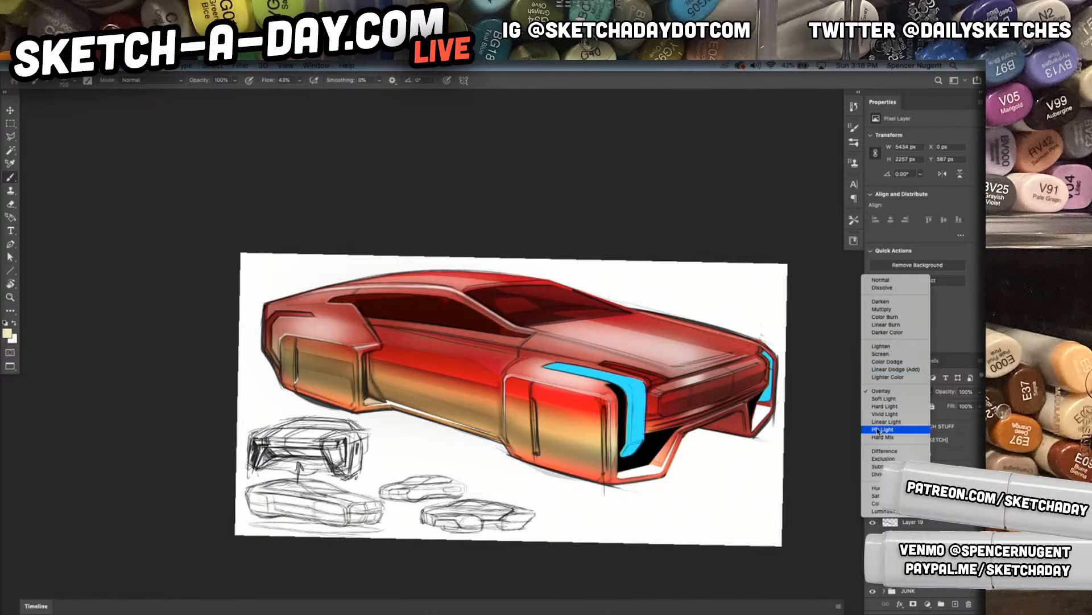
click(882, 354)
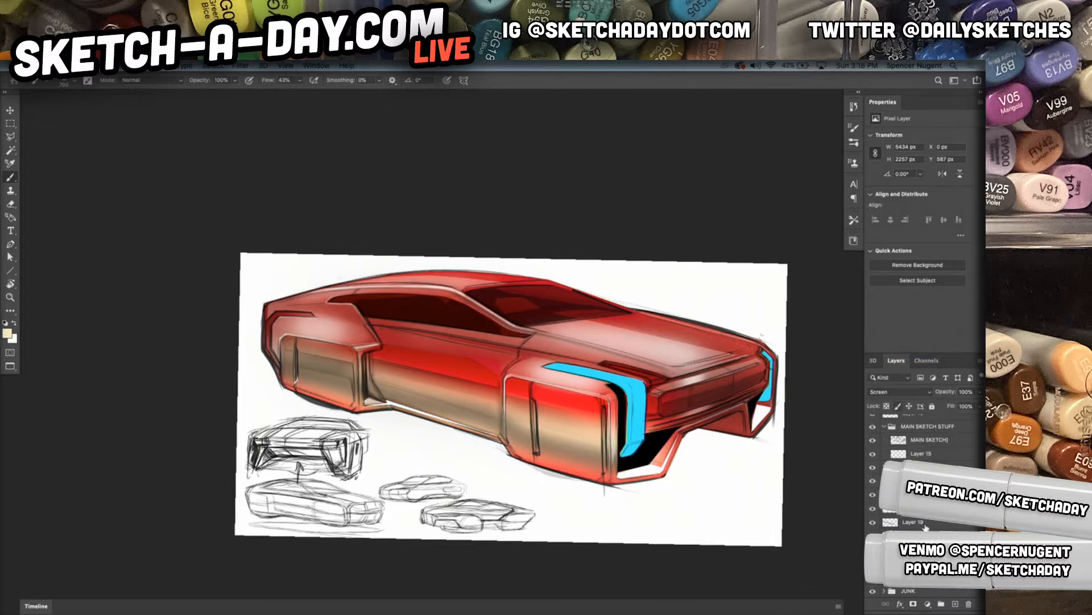
key(v)
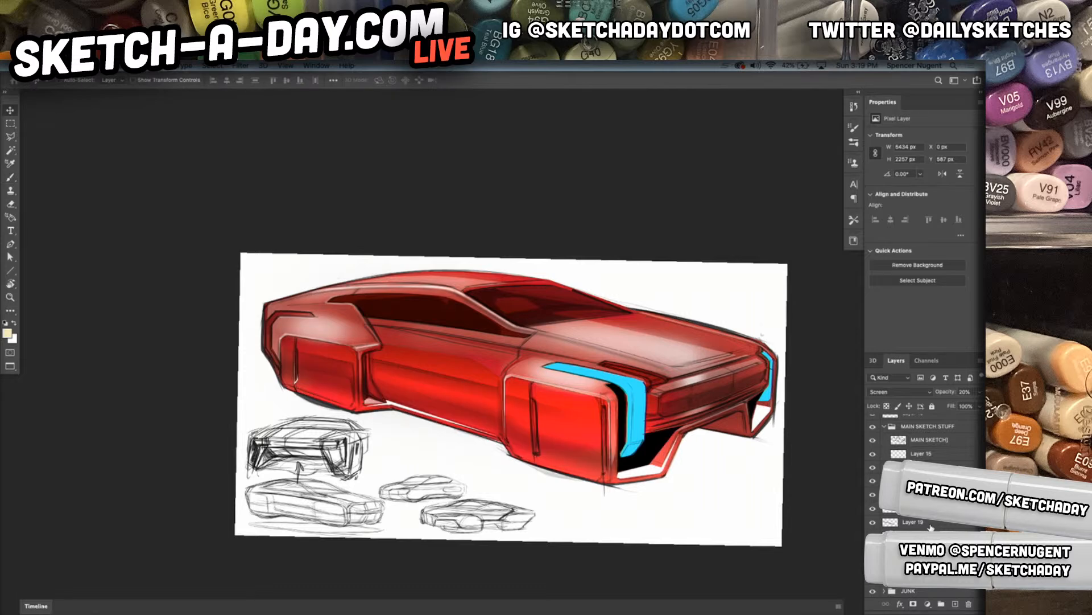
key(4)
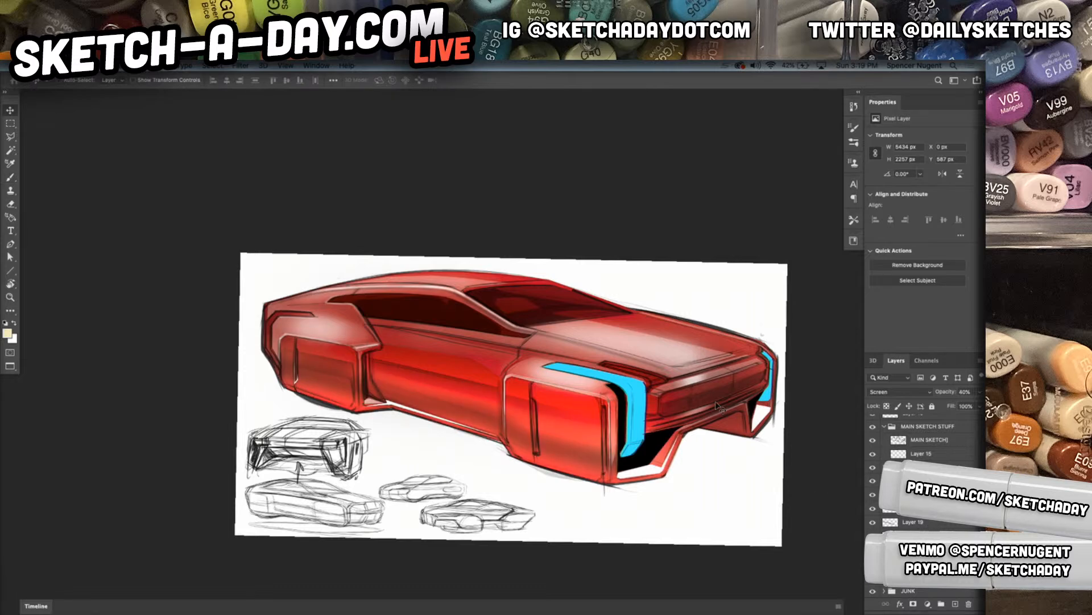
Add a new layer, resize the Soft Round 25 1 brush, try a cream stroke across the rear wheel panel and undo it
key(ctrl+shift+n)
key(Return)
key(b)
right_click(323, 360)
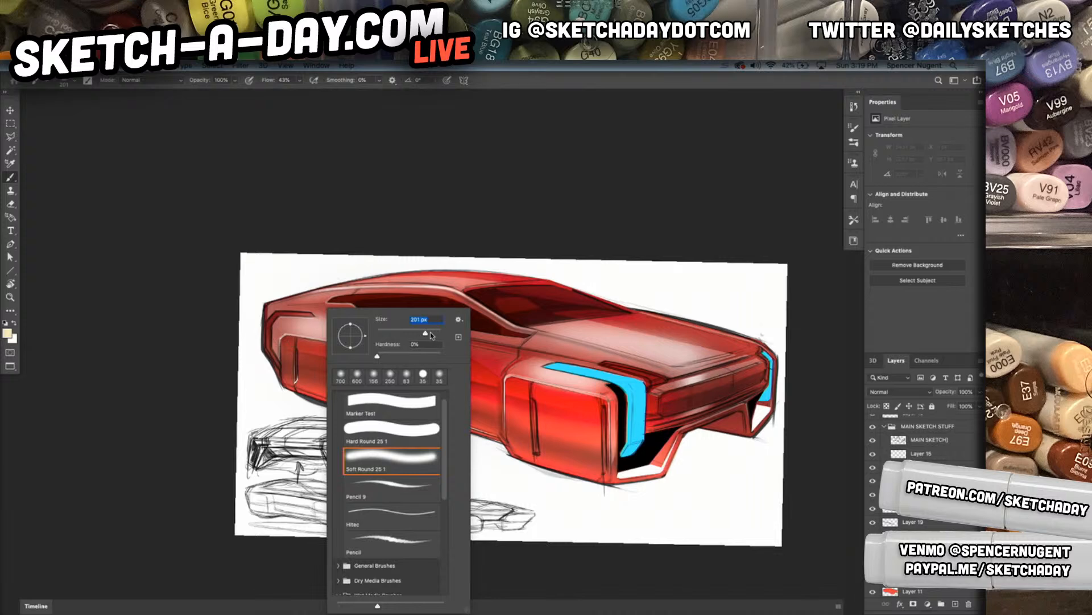
click(298, 356)
drag(277, 351, 361, 368)
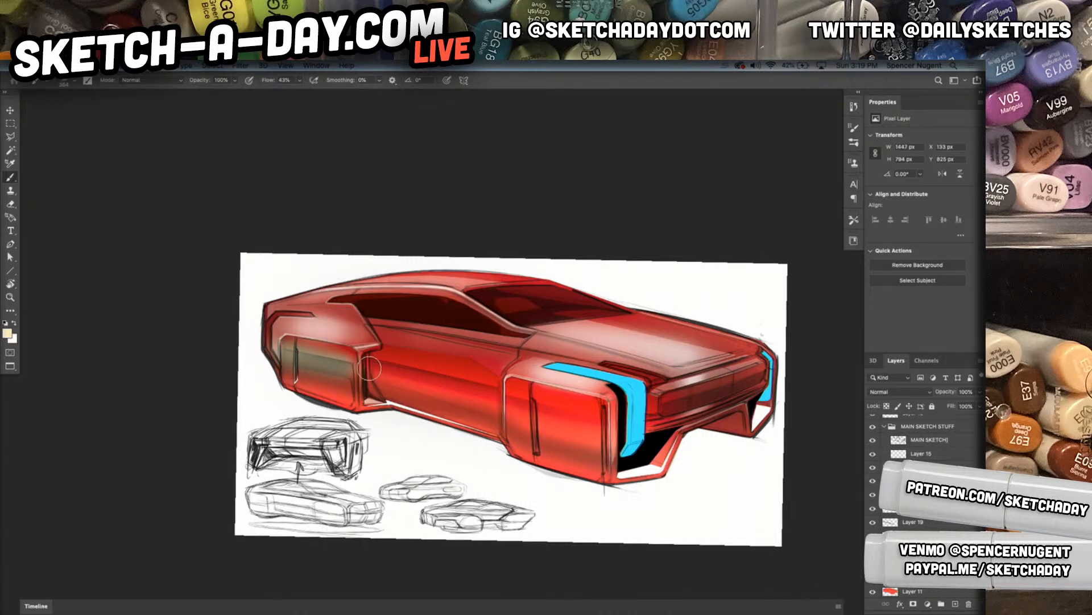
key(super+z)
Sample dark red from the body side and paint it softly across the rear panel, body side, front wheel panel and front bumper
alt+click(467, 364)
mouse_move(288, 360)
mouse_down()
mouse_move(349, 367)
mouse_move(282, 351)
mouse_move(503, 391)
mouse_up()
drag(385, 360, 595, 427)
drag(530, 405, 606, 426)
drag(682, 392, 686, 432)
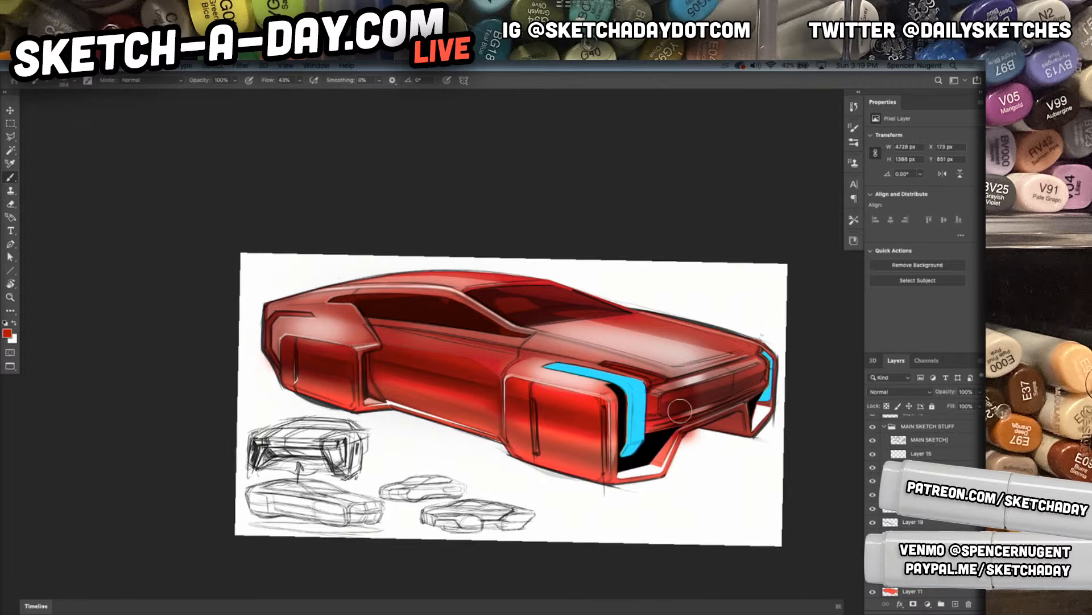
mouse_move(754, 360)
mouse_down()
mouse_move(749, 421)
mouse_move(701, 415)
mouse_move(721, 412)
mouse_move(698, 444)
mouse_up()
Choose an eraser brush for cleaning the red overspill below the front bumper
key(e)
right_click(698, 443)
double_click(747, 428)
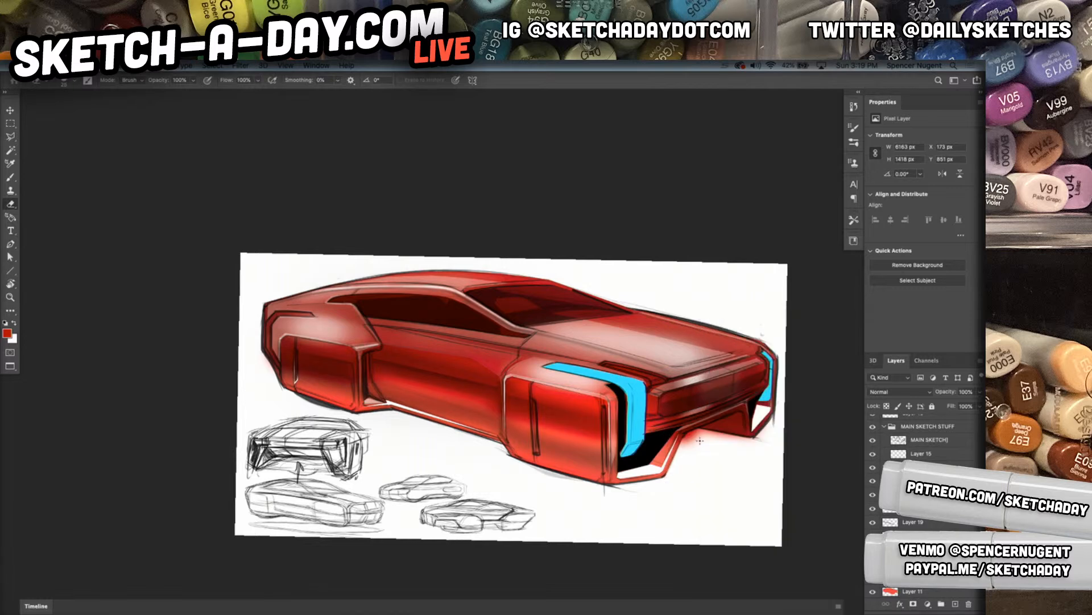
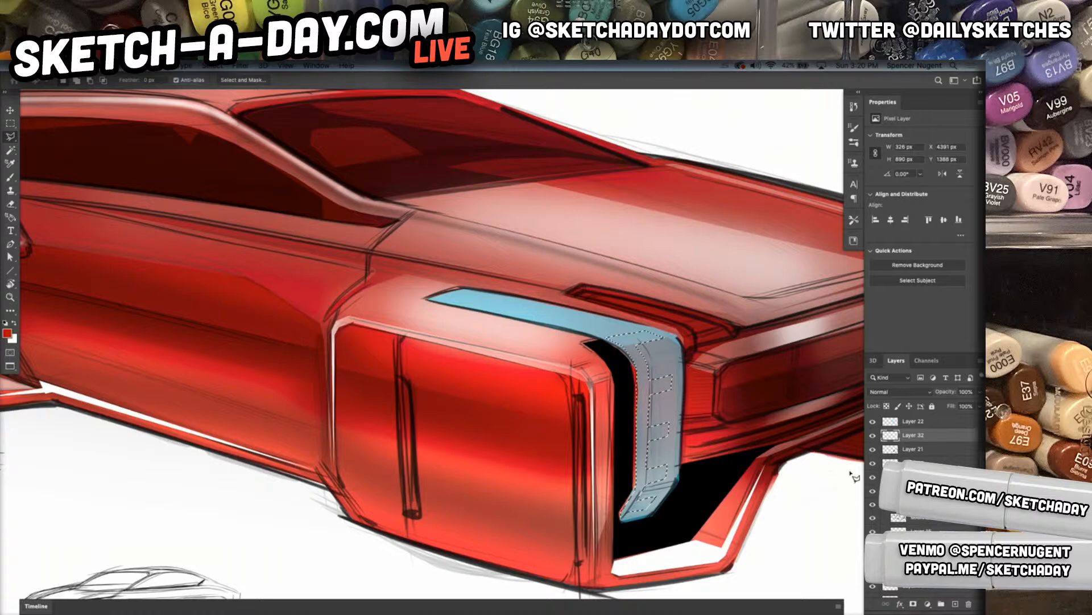
Sample the headlight's pale blue, shift it to a brighter blue, fill the selected headlight segments and set the layer's opacity to 30%
key(i)
click(611, 321)
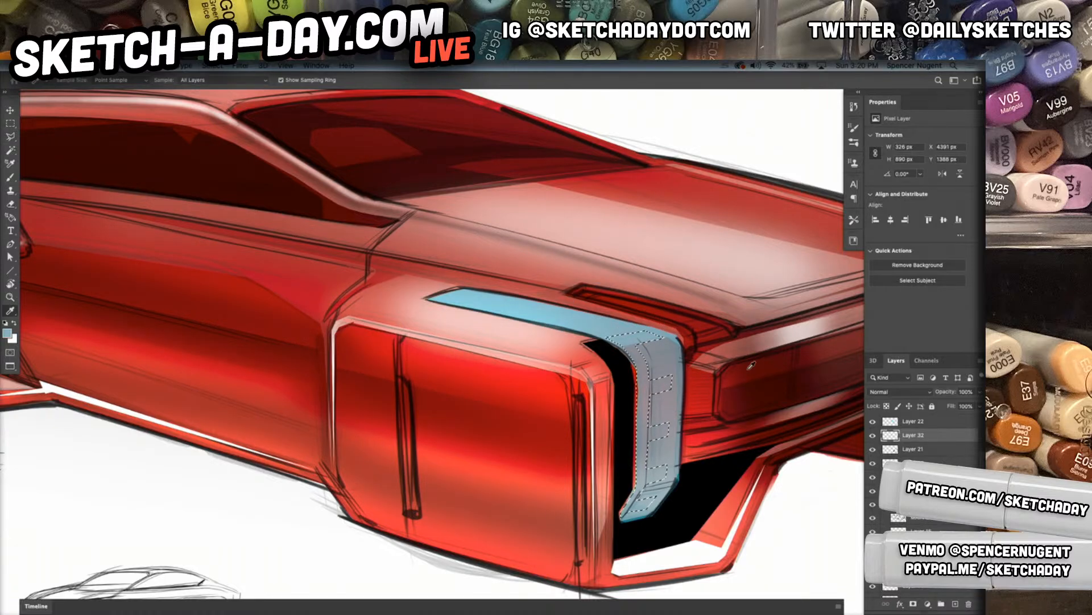
click(7, 332)
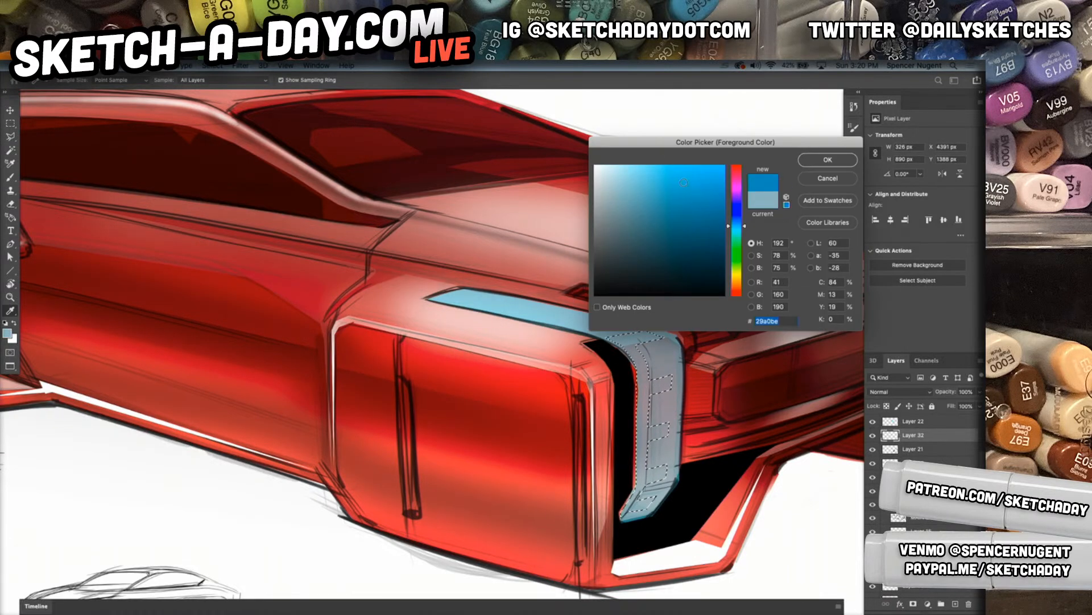
click(840, 160)
key(alt+BackSpace)
key(ctrl+d)
key(v)
key(5)
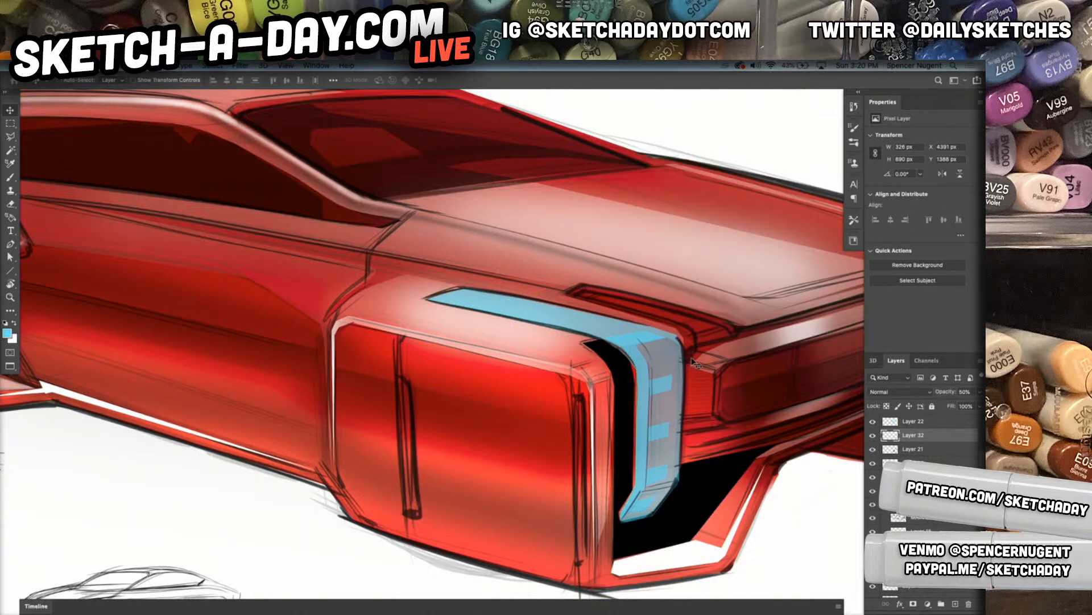
key(3)
Choose the Pencil B brush and paint bright blue strokes along the edges and lower end of the near headlight
key(b)
right_click(631, 353)
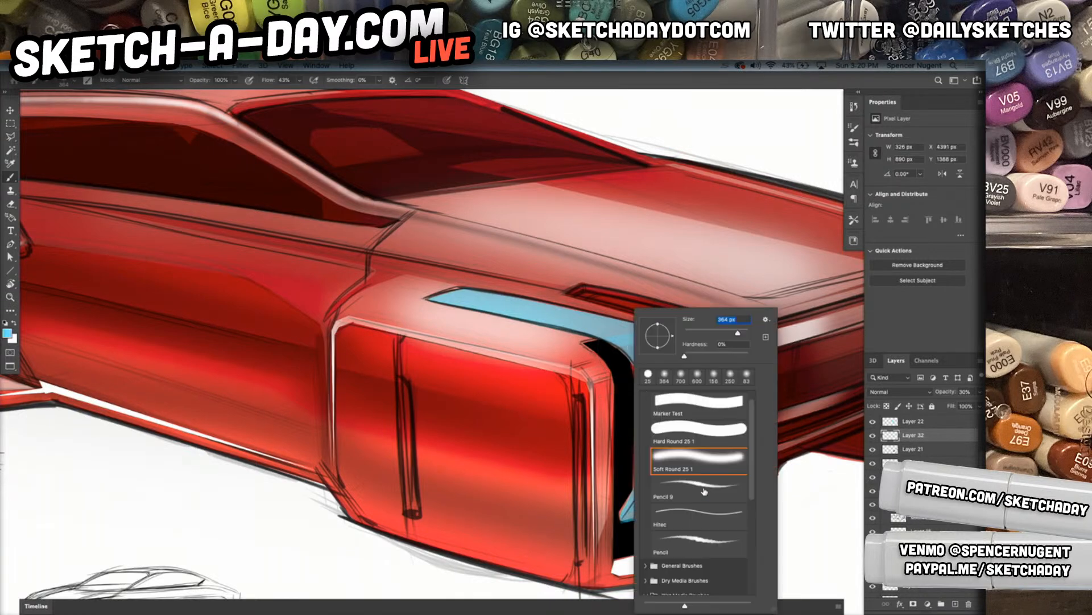
double_click(704, 486)
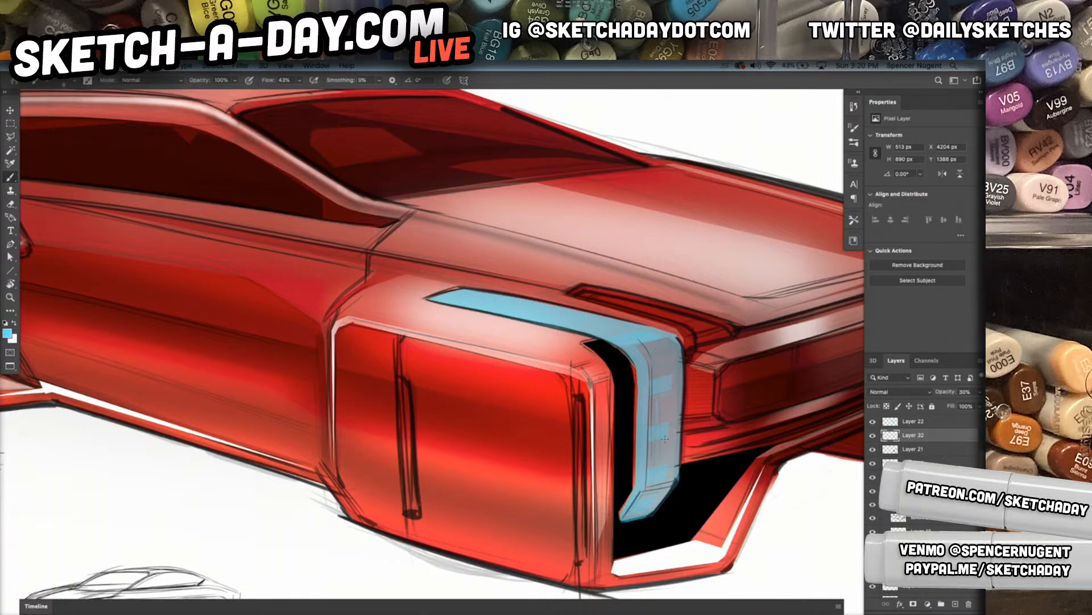
scroll(675, 445, up, 5)
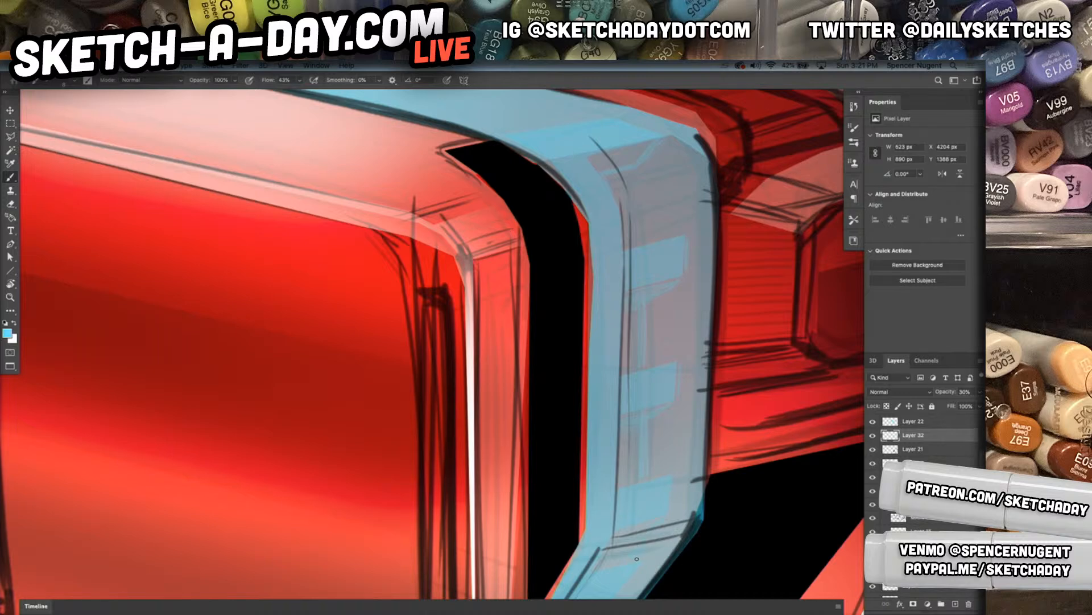
drag(674, 552, 763, 406)
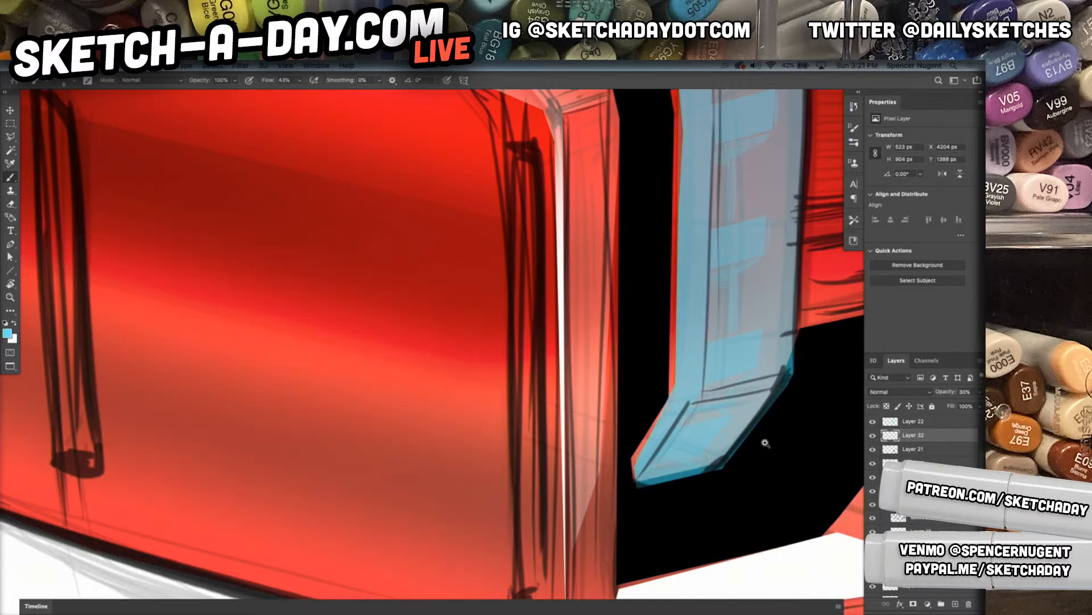
drag(766, 443, 729, 461)
drag(766, 380, 723, 490)
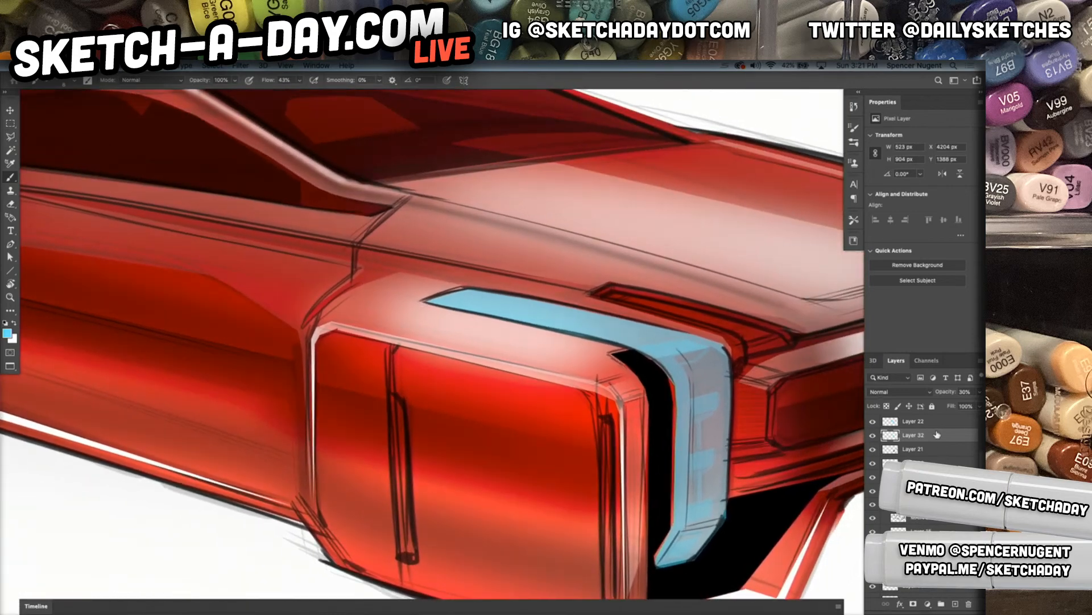
Add a new Color Dodge layer above Layer 22, paint a glow at the headlight's upper corner and set the layer's opacity to 80%
click(907, 422)
click(955, 604)
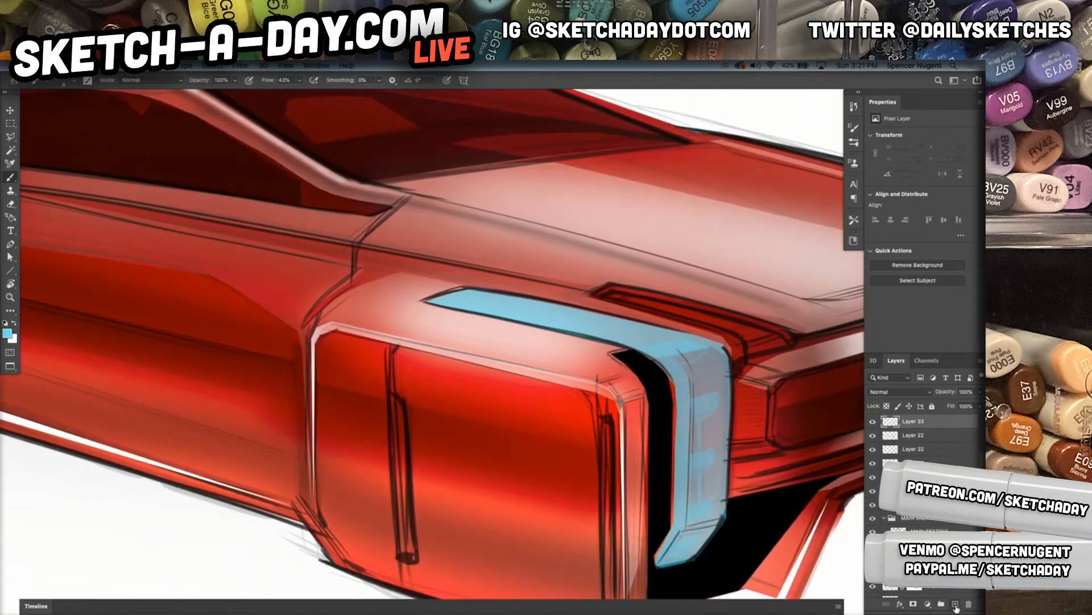
click(899, 391)
click(879, 472)
mouse_move(657, 350)
mouse_down()
mouse_move(676, 348)
mouse_move(660, 348)
mouse_move(668, 341)
mouse_up()
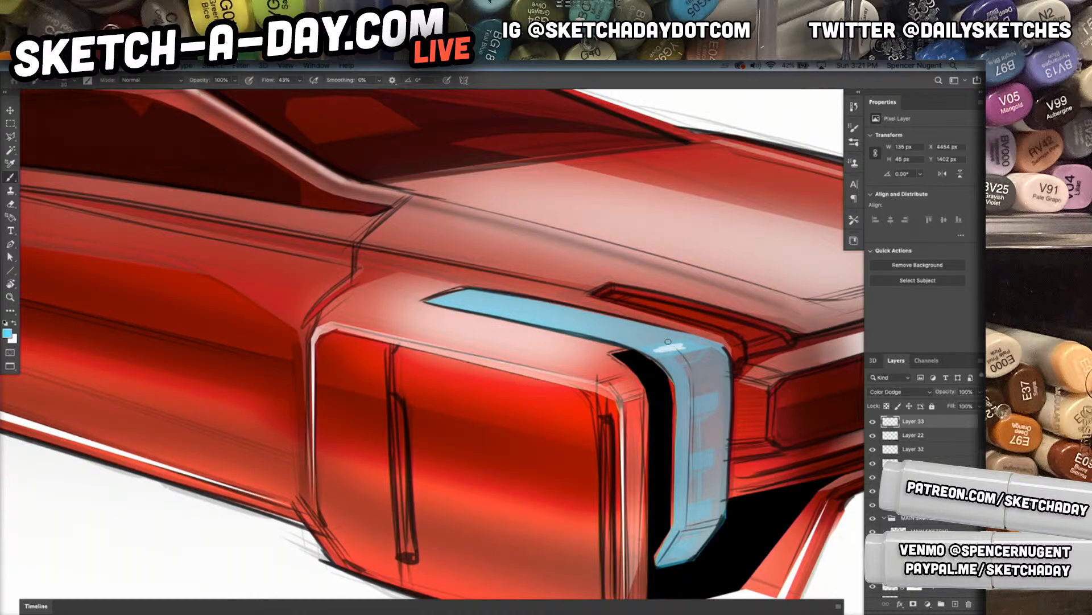
key(v)
key(5)
key(8)
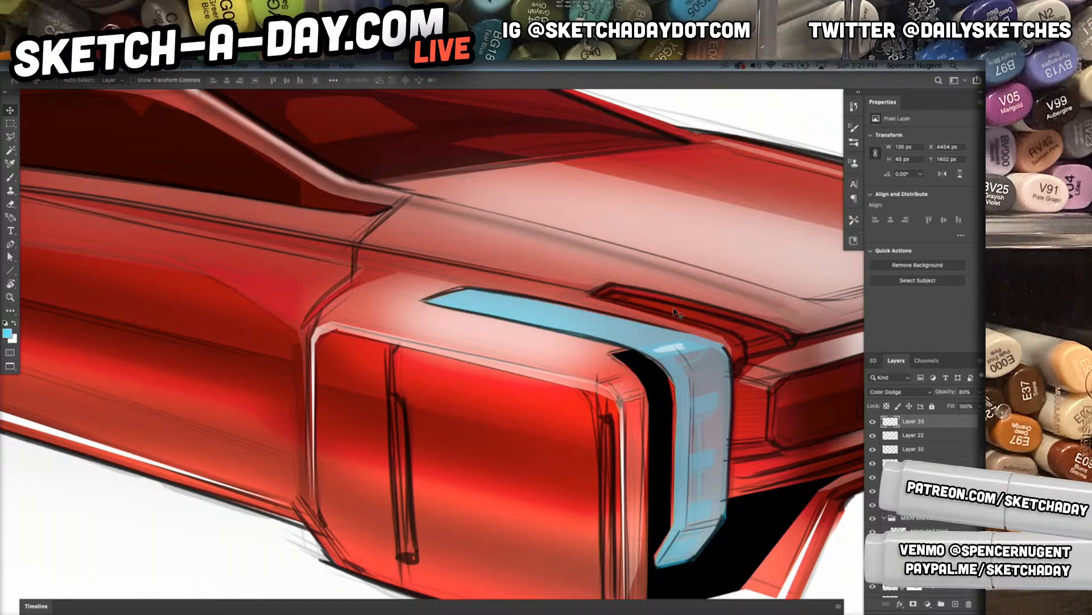
Paint short glowing dashes across the headlight's corner and down each segment of its vertical section
key(b)
drag(691, 346, 656, 350)
mouse_move(707, 403)
mouse_down()
mouse_move(681, 408)
mouse_move(711, 401)
mouse_up()
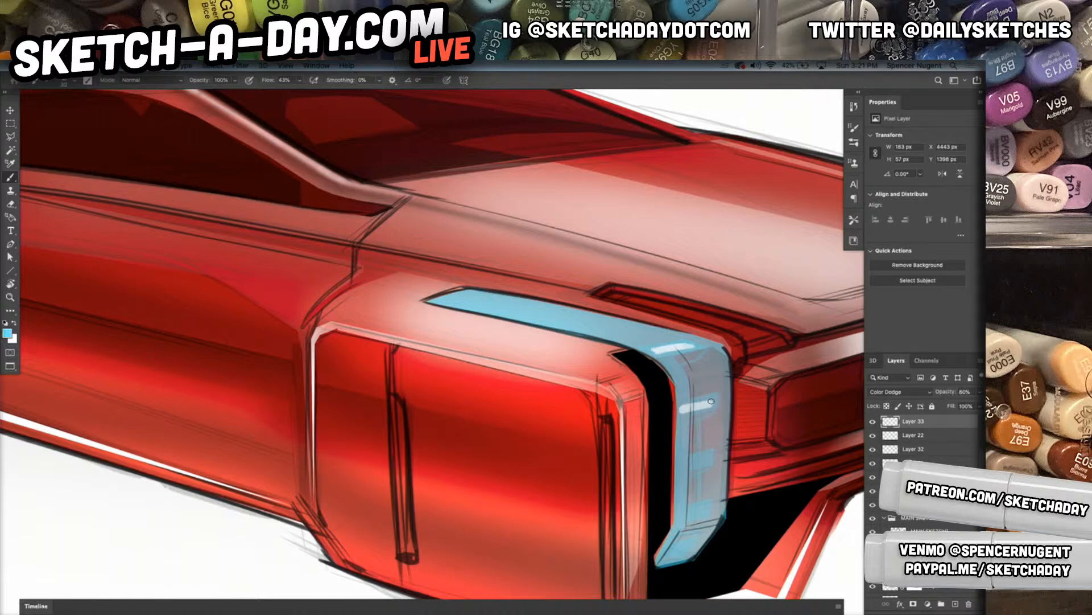
drag(680, 462, 700, 459)
mouse_move(681, 518)
mouse_down()
mouse_move(703, 508)
mouse_move(678, 515)
mouse_move(670, 545)
mouse_move(686, 546)
mouse_up()
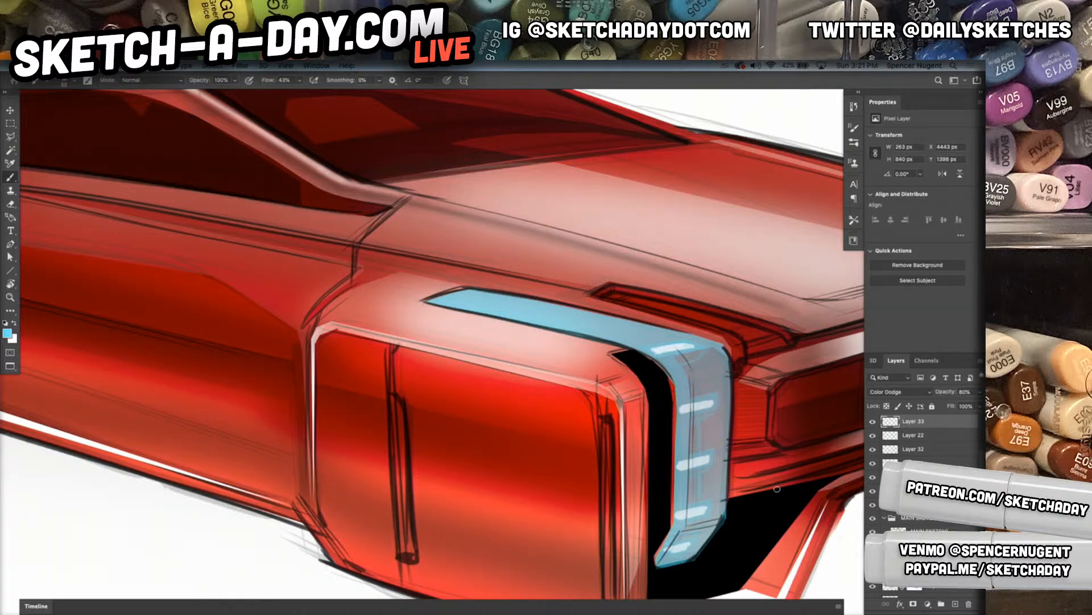
Paint long glowing lines along the headlight's upper strip and down the outer edge of its vertical section
drag(442, 300, 546, 319)
mouse_move(441, 300)
mouse_down()
mouse_move(656, 346)
mouse_move(444, 302)
mouse_move(693, 343)
mouse_up()
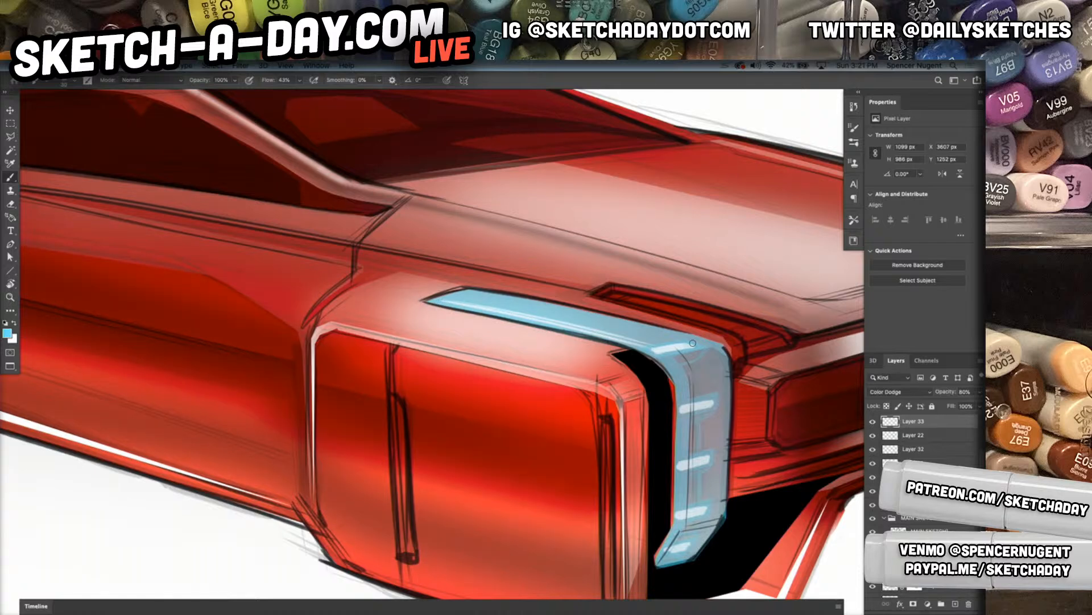
mouse_move(463, 295)
mouse_down()
mouse_move(725, 342)
mouse_move(470, 288)
mouse_move(693, 338)
mouse_up()
mouse_move(554, 302)
mouse_down()
mouse_move(706, 345)
mouse_move(725, 360)
mouse_move(725, 377)
mouse_up()
drag(723, 357, 727, 498)
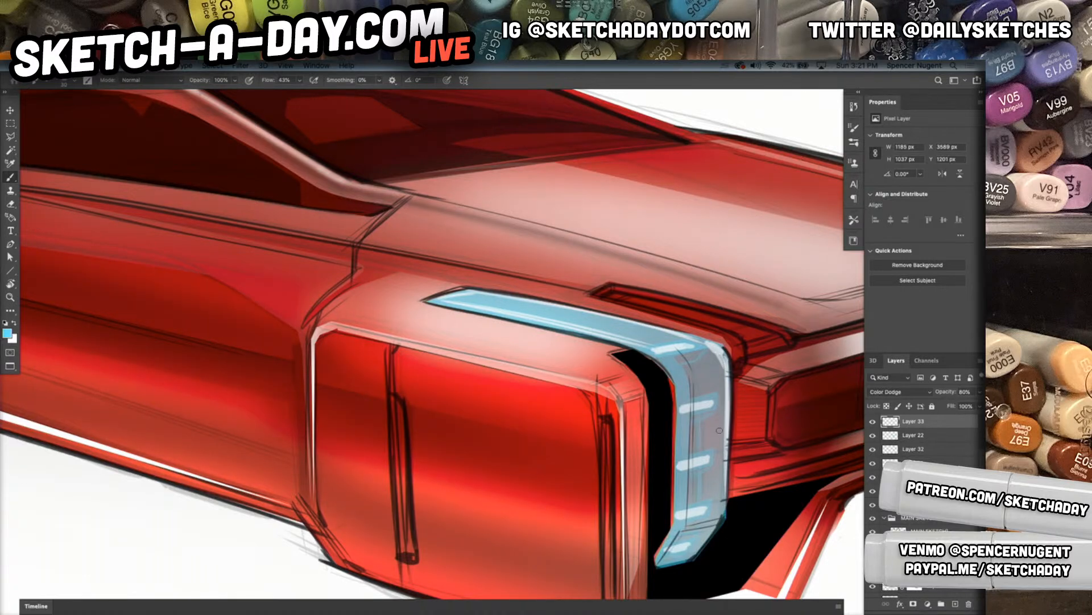
click(717, 369)
click(711, 379)
click(705, 378)
drag(723, 364, 721, 498)
Paint matching glow strokes down the far headlight
drag(755, 455, 492, 453)
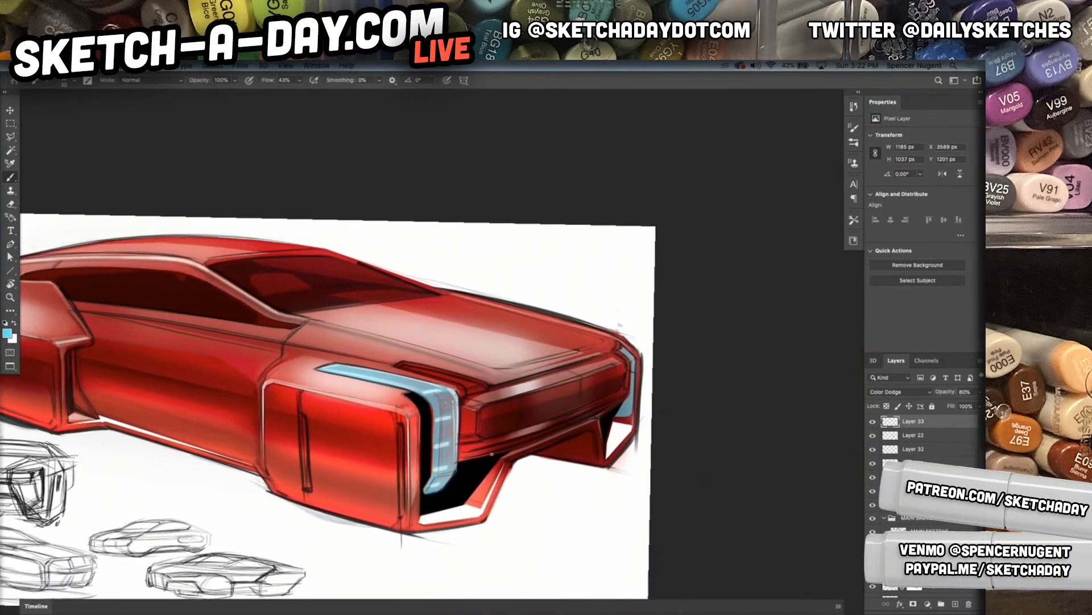
mouse_move(625, 351)
mouse_down()
mouse_move(622, 422)
mouse_move(630, 403)
mouse_up()
key(l)
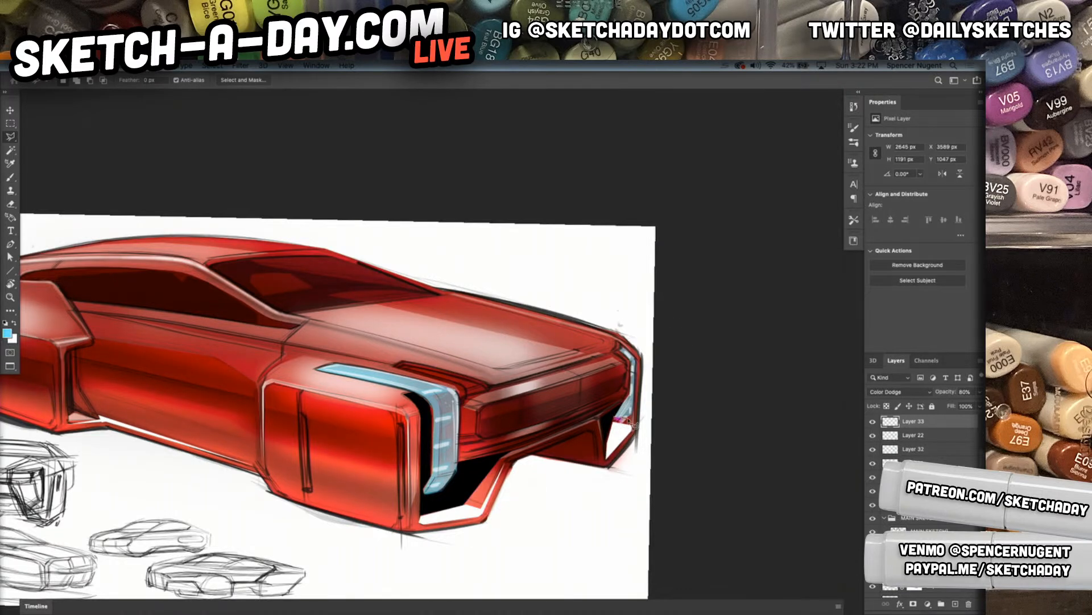
key(XF86MonBrightnessUp)
Activate Layer 28 and softly erase its white areas under the front bumper with a 1040 px Soft Round 25 1 eraser
key(v)
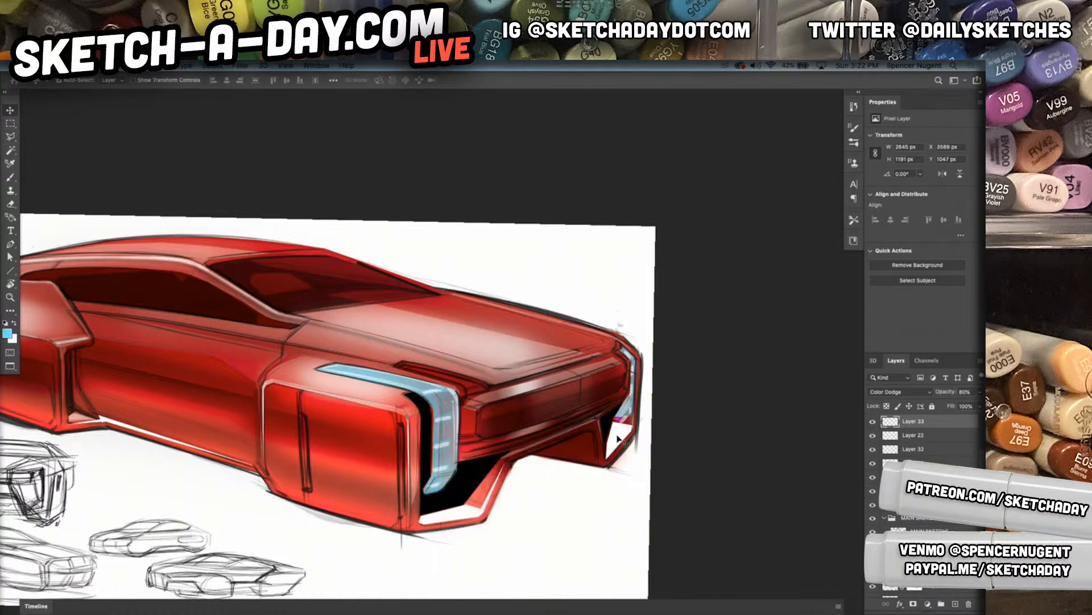
click(626, 433)
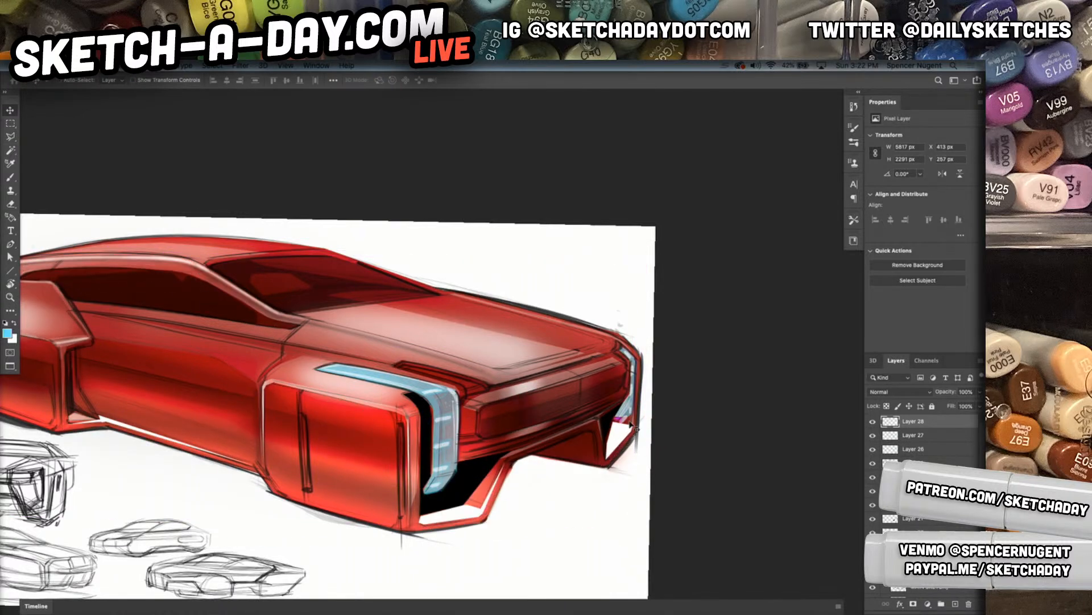
key(e)
right_click(689, 348)
click(695, 456)
click(725, 333)
click(531, 502)
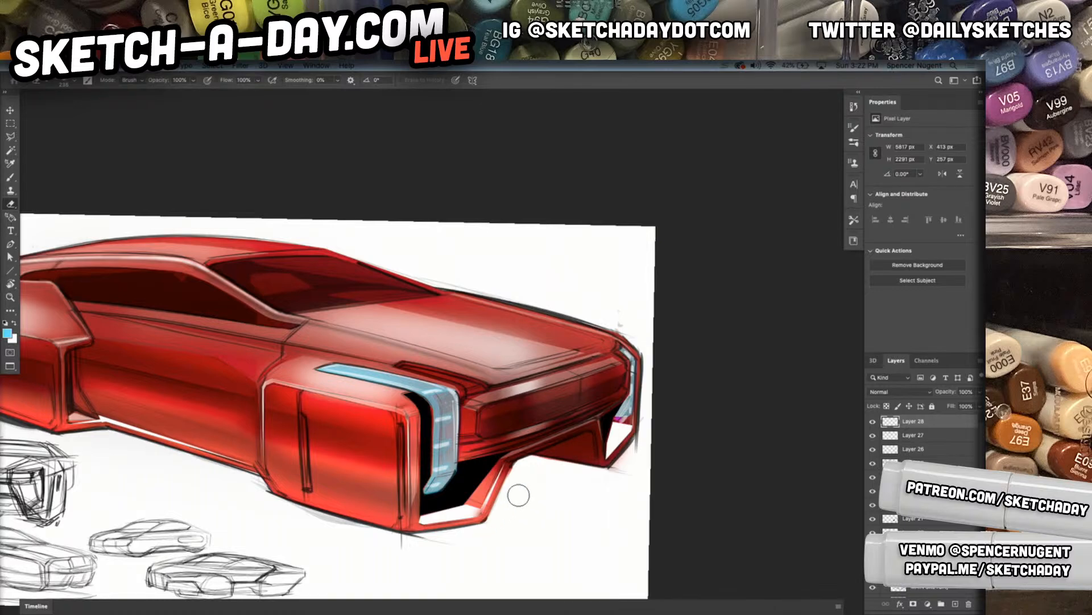
right_click(551, 469)
click(665, 334)
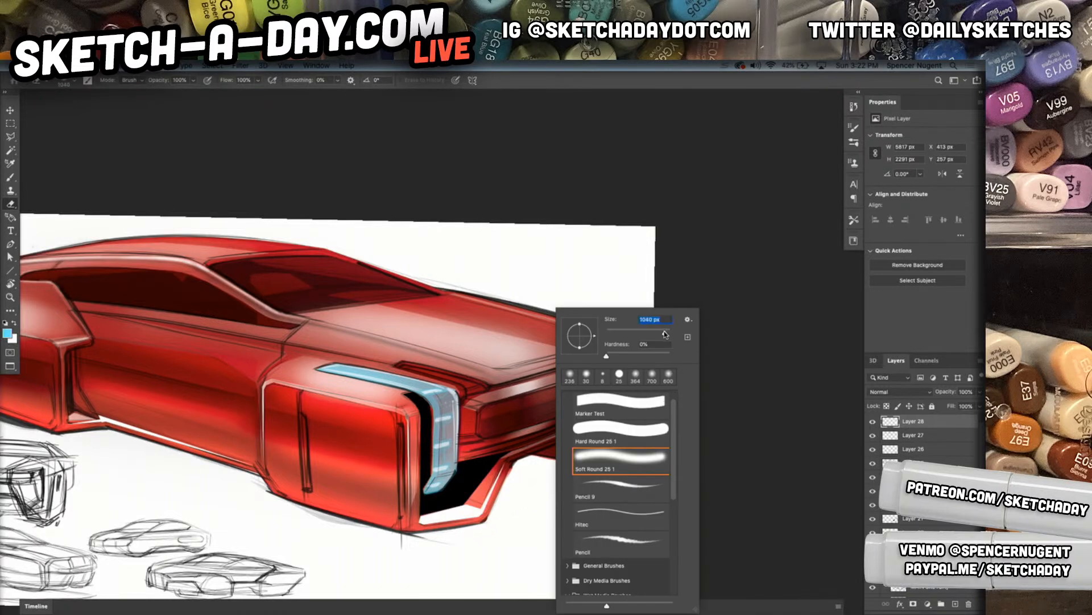
click(503, 513)
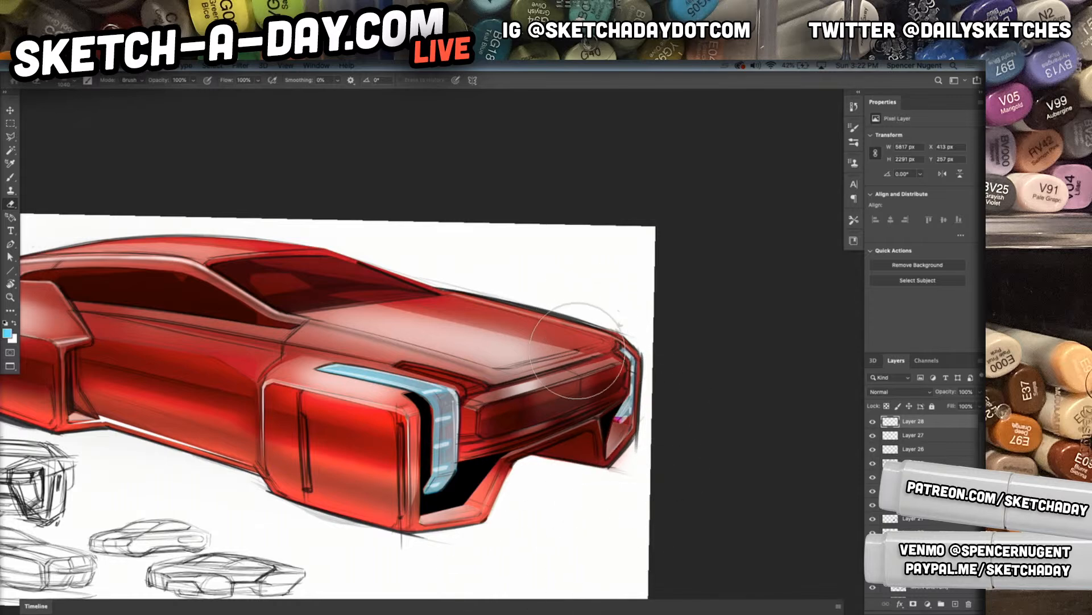
Sample pale blue from the near headlight and paint a thin highlight along the far lower bumper edge
key(b)
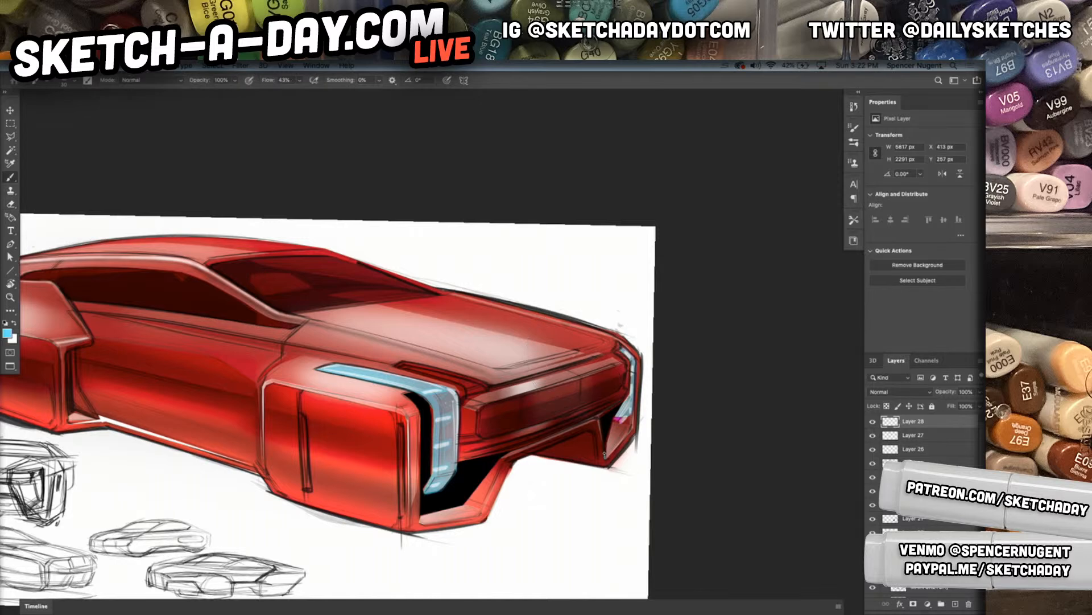
alt+click(445, 465)
drag(599, 423, 604, 456)
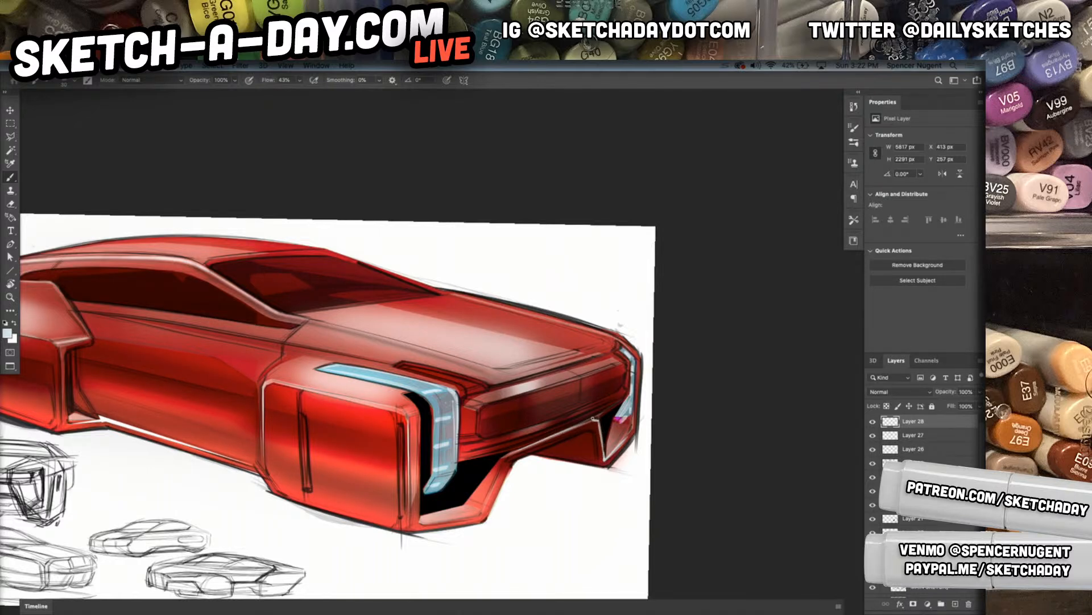
Paint thin pale highlight lines around the front grille panel and along the hood's front edges
drag(480, 405, 611, 368)
mouse_move(484, 405)
mouse_down()
mouse_move(624, 363)
mouse_move(623, 389)
mouse_move(625, 366)
mouse_move(585, 391)
mouse_move(621, 377)
mouse_move(477, 416)
mouse_move(479, 407)
mouse_move(476, 441)
mouse_move(626, 395)
mouse_up()
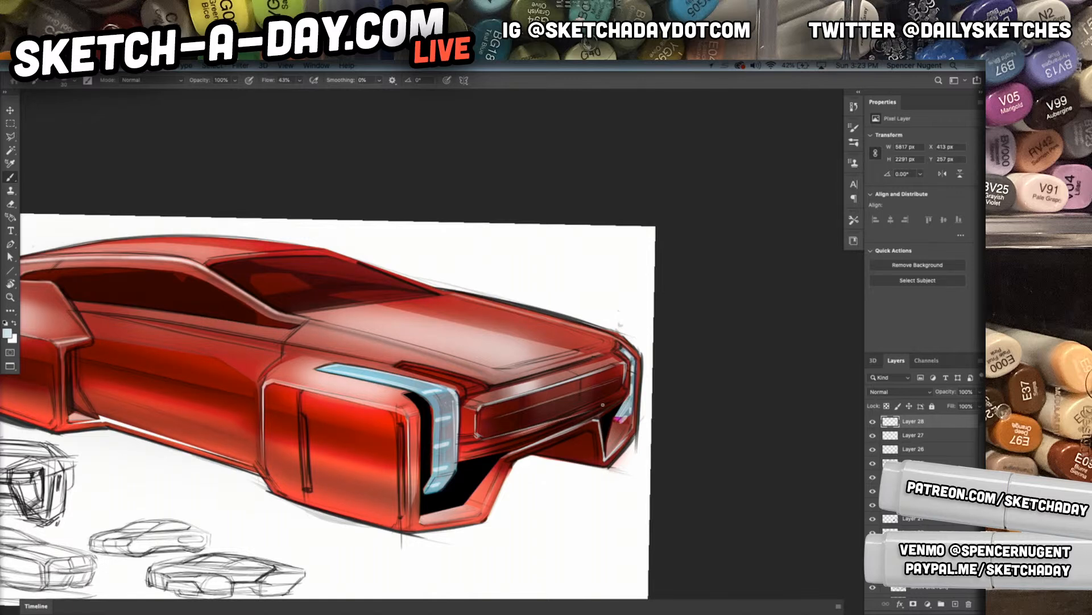
drag(526, 434, 574, 417)
mouse_move(494, 383)
mouse_down()
mouse_move(597, 360)
mouse_move(515, 376)
mouse_move(596, 353)
mouse_move(570, 361)
mouse_up()
drag(503, 367, 593, 348)
mouse_move(537, 479)
mouse_down()
mouse_move(608, 480)
mouse_move(583, 482)
mouse_up()
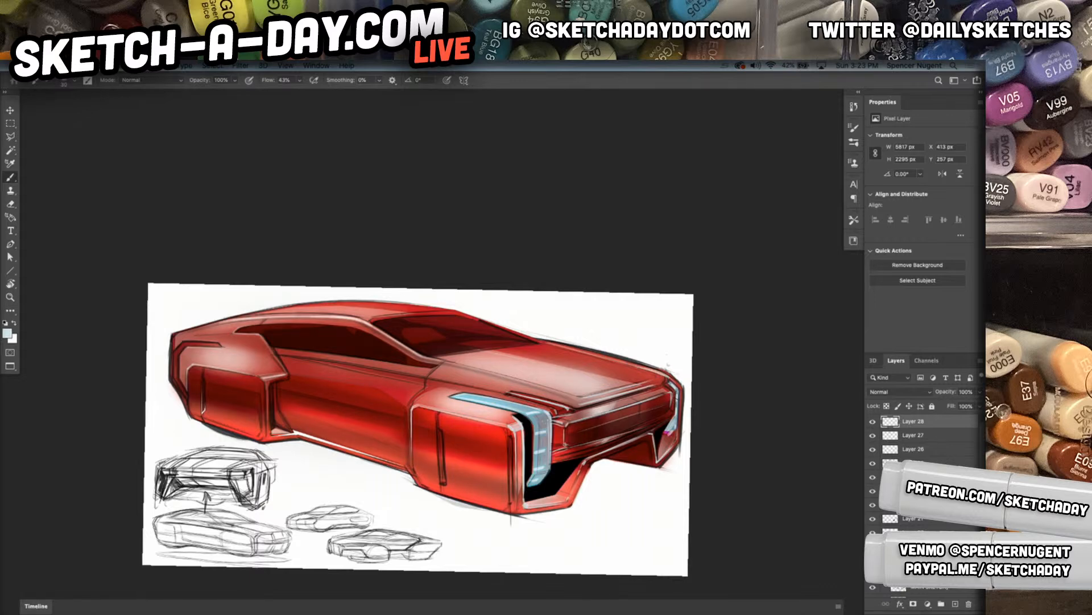
Add thin pale highlight lines along the windshield base, the roof edge and the belt line below the side windows
drag(427, 358, 536, 345)
mouse_move(370, 317)
mouse_down()
mouse_move(434, 309)
mouse_move(311, 303)
mouse_up()
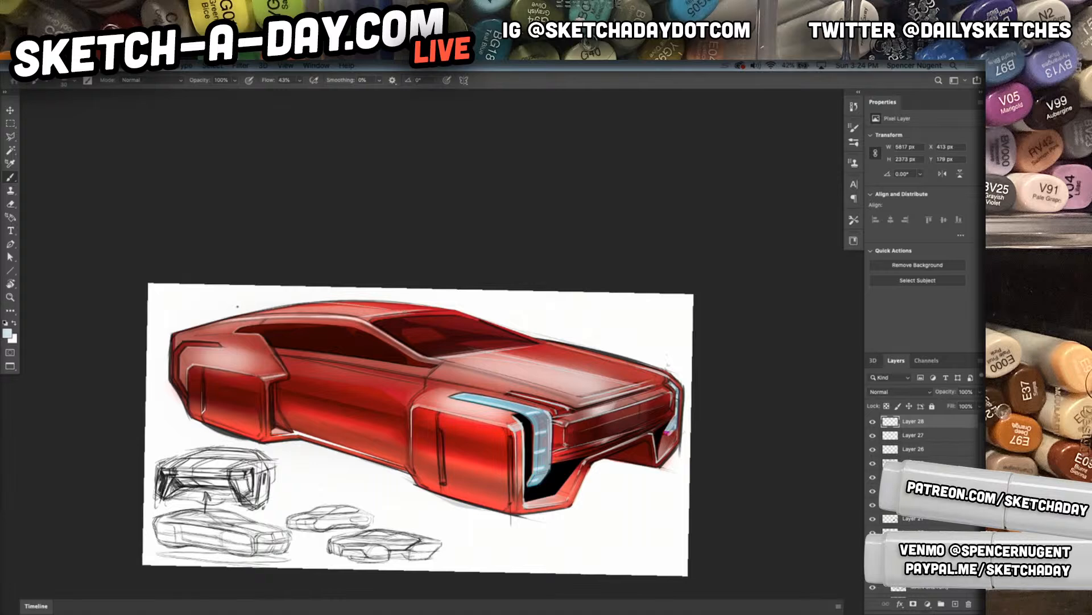
drag(411, 309, 258, 310)
drag(405, 428, 590, 479)
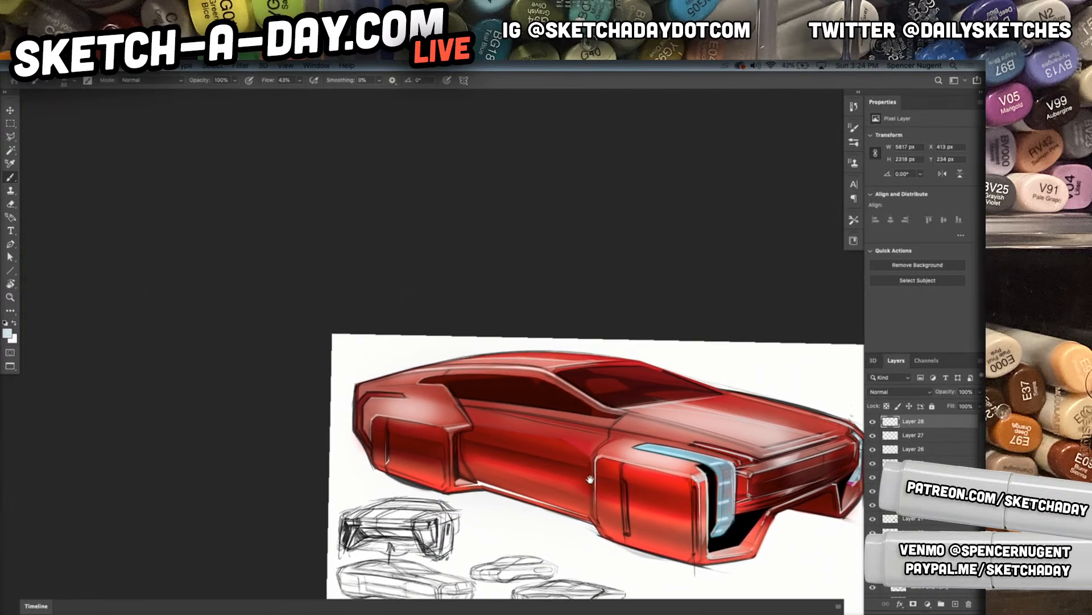
drag(454, 397, 611, 417)
drag(452, 397, 589, 415)
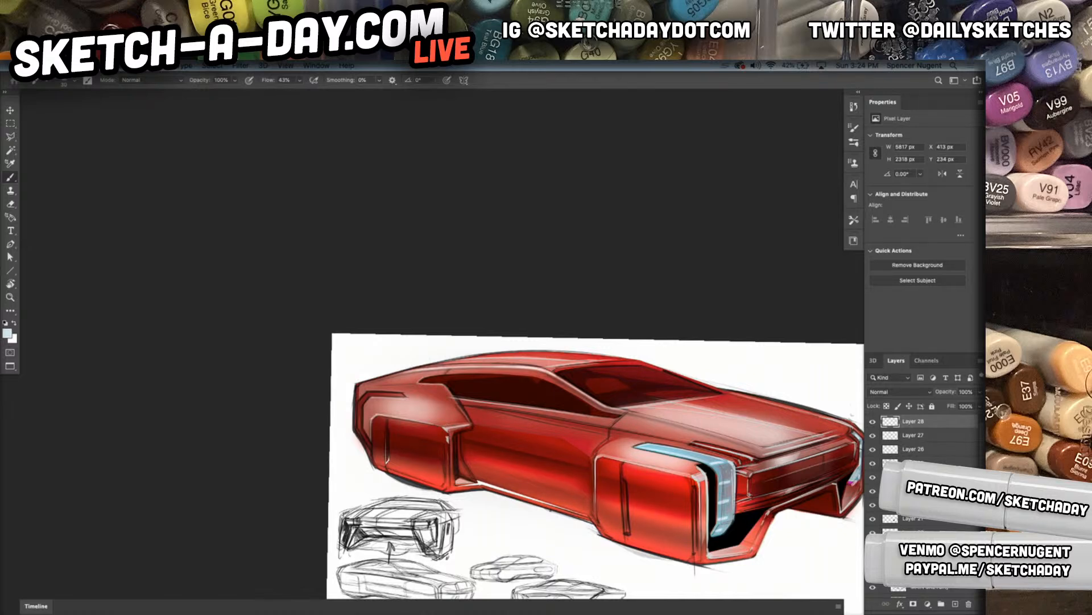
Paint thin pale highlights on the rear wheel panel's edge and along the crease of the lower body side
drag(442, 483, 443, 442)
drag(450, 489, 584, 481)
drag(483, 452, 572, 475)
Outline the recessed lower body side between the wheel panels and the rear fender's trailing edge with thin pale highlights
scroll(564, 487, up, 4)
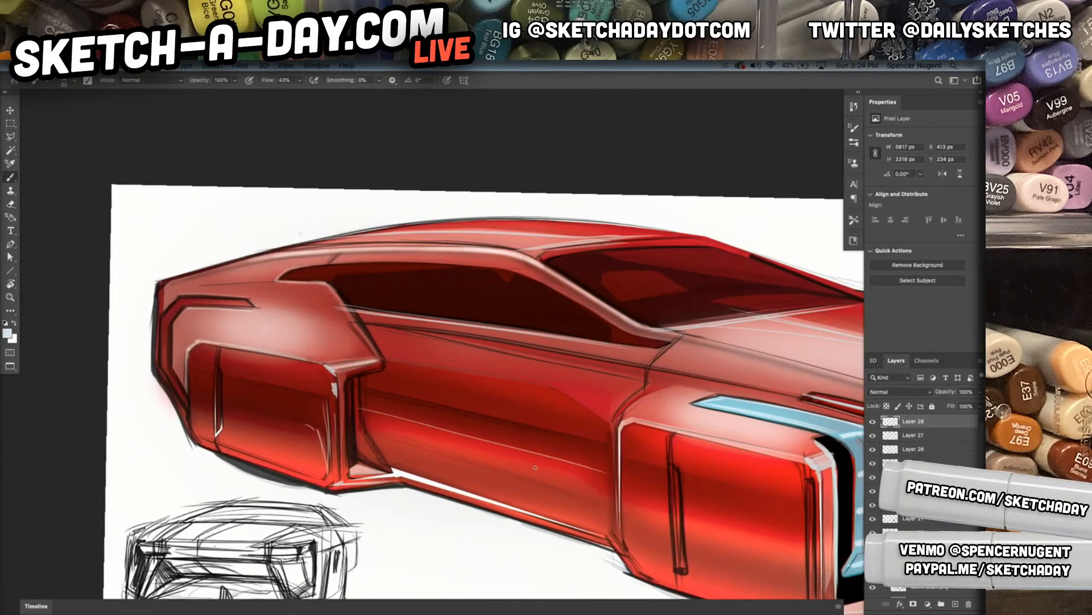
drag(608, 476, 613, 511)
drag(615, 502, 619, 419)
drag(365, 410, 384, 458)
mouse_move(351, 371)
mouse_down()
mouse_move(363, 365)
mouse_move(355, 367)
mouse_up()
drag(344, 309, 381, 363)
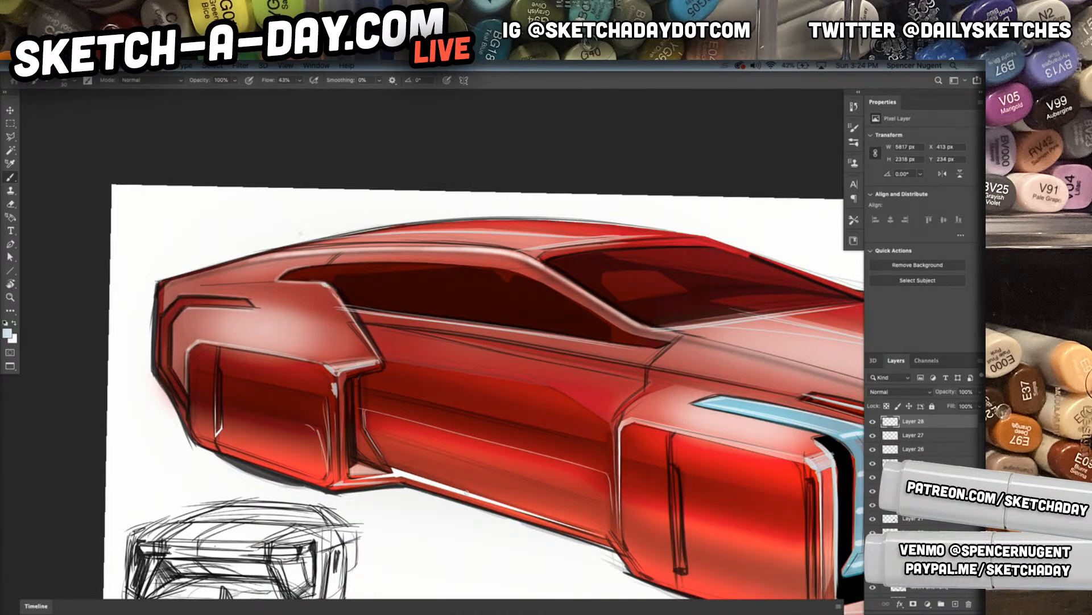
mouse_move(606, 491)
mouse_down()
mouse_move(575, 477)
mouse_move(594, 470)
mouse_up()
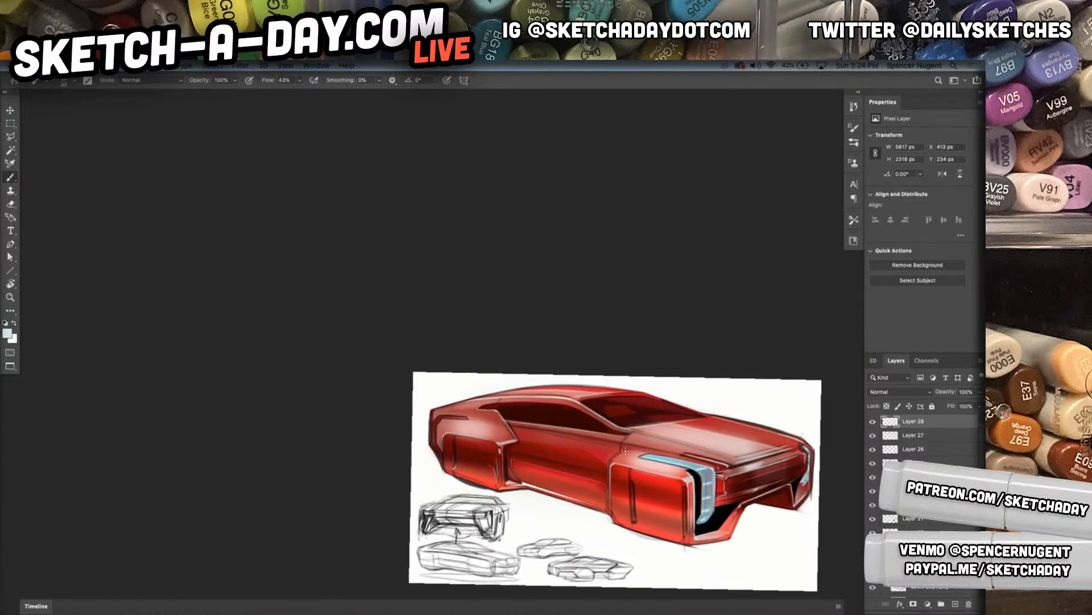
Add pale highlight strokes along the front wheel panel's rear edge and undo the last stroke
drag(621, 448, 538, 433)
mouse_move(618, 460)
mouse_down()
mouse_move(694, 430)
mouse_move(621, 427)
mouse_move(589, 457)
mouse_up()
mouse_move(651, 400)
mouse_down()
mouse_move(587, 461)
mouse_move(605, 455)
mouse_move(484, 496)
mouse_move(527, 505)
mouse_up()
drag(688, 521, 588, 518)
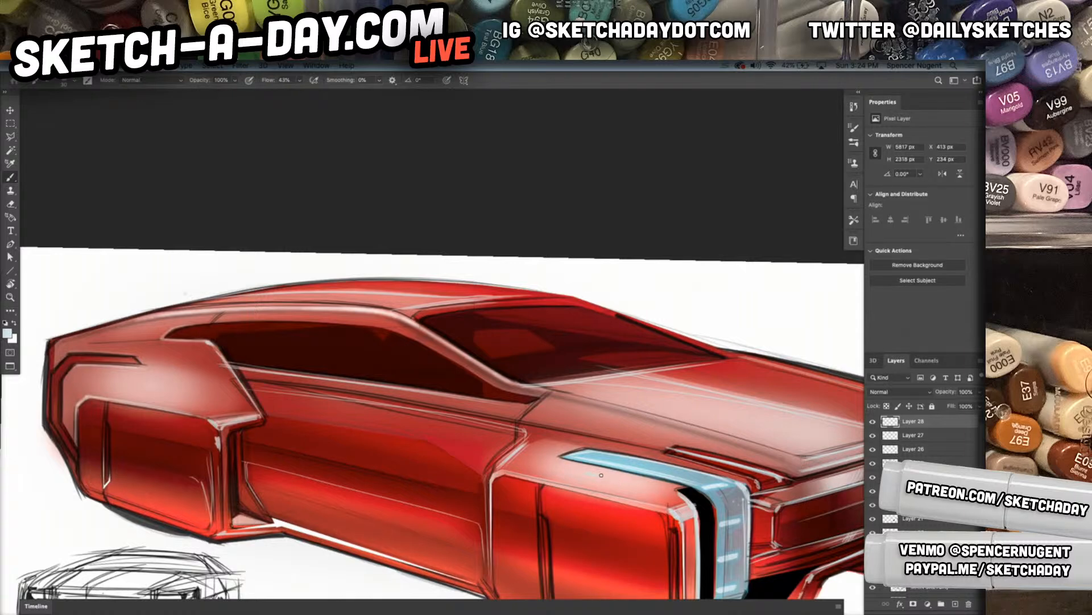
key(ctrl+z)
Set the foreground color to white and choose an enlarged Soft Round 25 1 brush
key(d)
key(x)
right_click(614, 499)
click(659, 457)
drag(674, 333, 685, 331)
click(582, 472)
key(bracketright)
key(bracketright)
key(bracketright)
key(bracketright)
key(bracketright)
Try a soft white highlight across the top of the front wheel panel below the headlight and undo it
drag(603, 473, 547, 468)
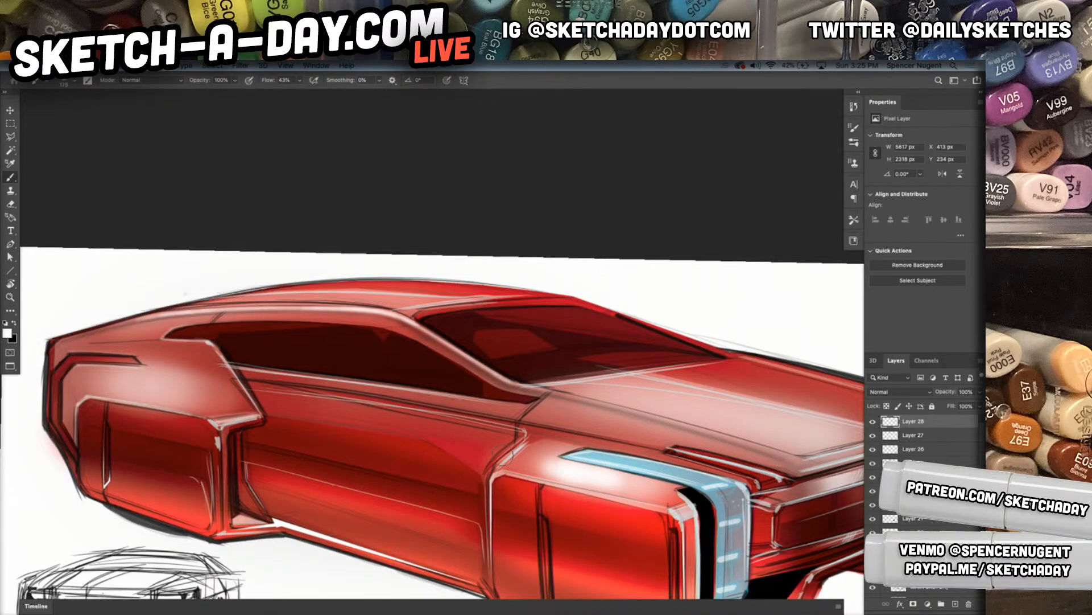
key(super+z)
key(super+z)
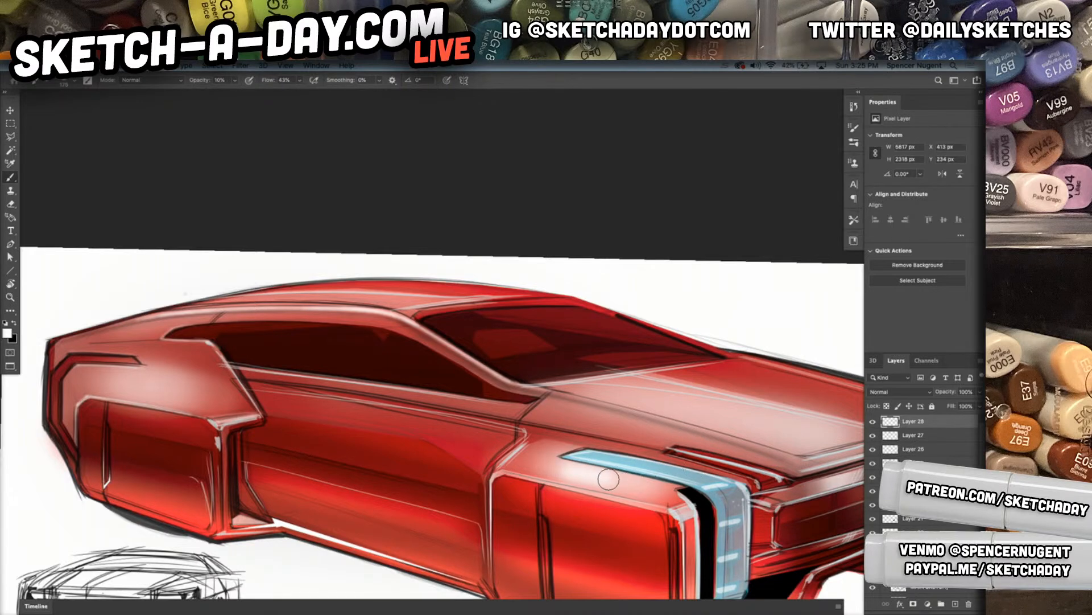
Undo the last stroke and brush a soft white highlight at 10% opacity across the front wheel panel's top below the headlight
key(super+z)
key(1)
mouse_move(617, 483)
mouse_down()
mouse_move(561, 470)
mouse_move(631, 486)
mouse_move(532, 465)
mouse_move(639, 489)
mouse_move(509, 467)
mouse_up()
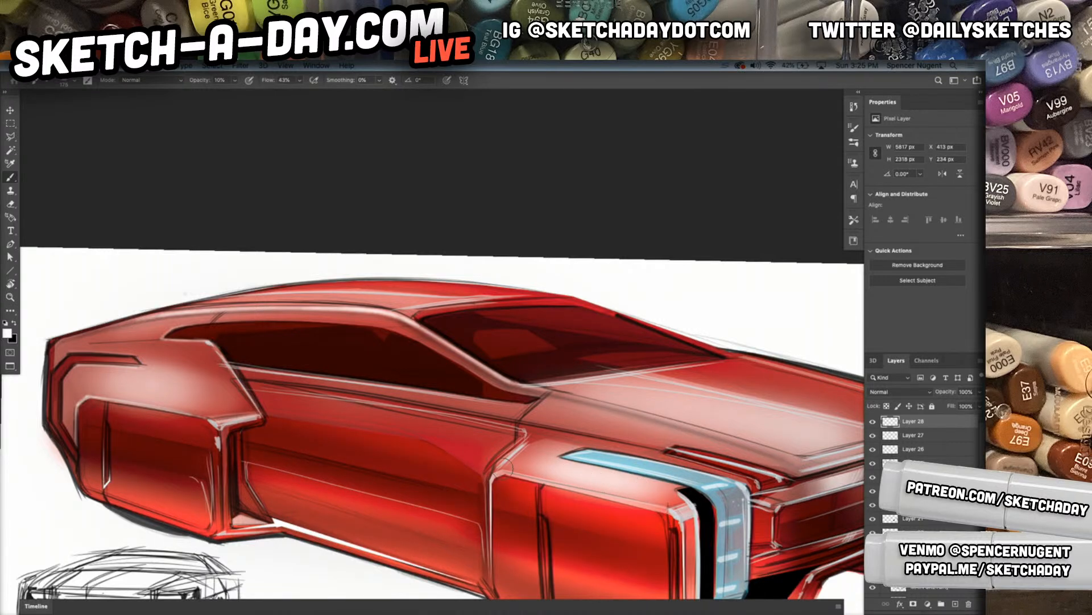
drag(660, 494, 503, 465)
Brush soft white highlights lengthwise along the hood and a short one on the grille's upper edge
drag(747, 445, 601, 466)
mouse_move(790, 441)
mouse_down()
mouse_move(550, 385)
mouse_move(518, 386)
mouse_move(749, 432)
mouse_move(506, 388)
mouse_up()
drag(626, 401, 515, 390)
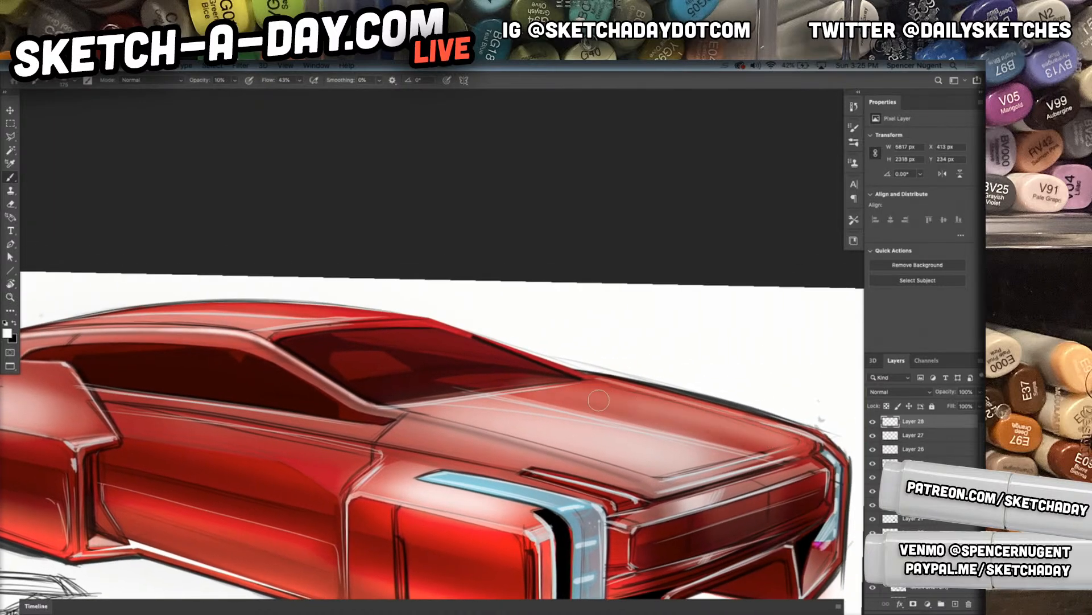
drag(796, 445, 521, 391)
drag(624, 497, 586, 499)
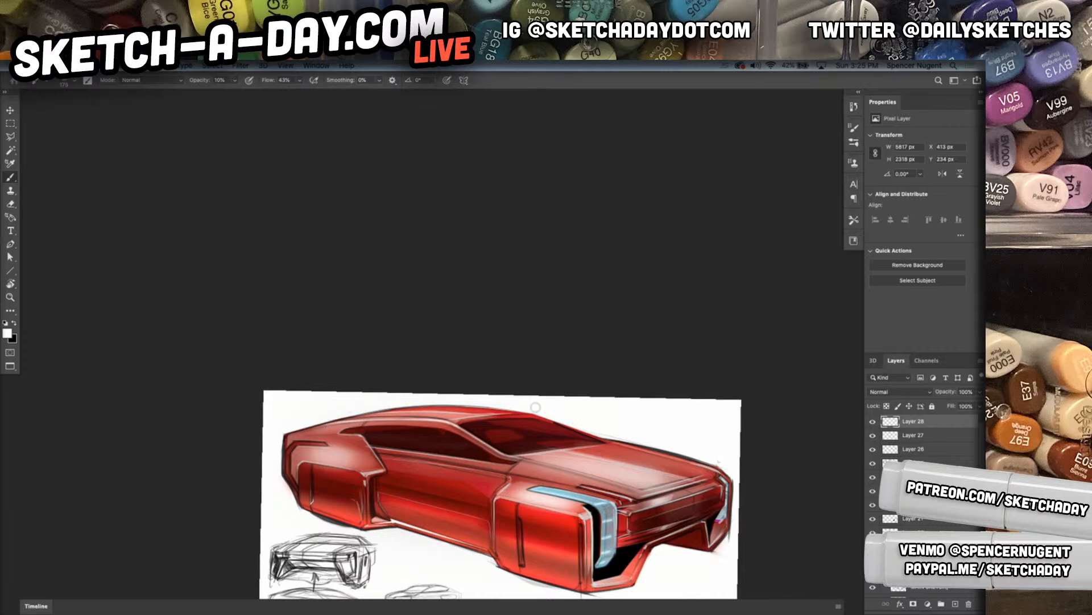
Brush soft white reflections diagonally across the windshield and brighten the centre of the reflection
mouse_move(546, 448)
mouse_down()
mouse_move(487, 418)
mouse_move(479, 422)
mouse_move(536, 444)
mouse_move(473, 425)
mouse_move(541, 450)
mouse_move(472, 424)
mouse_move(547, 444)
mouse_up()
drag(490, 420, 565, 460)
key(e)
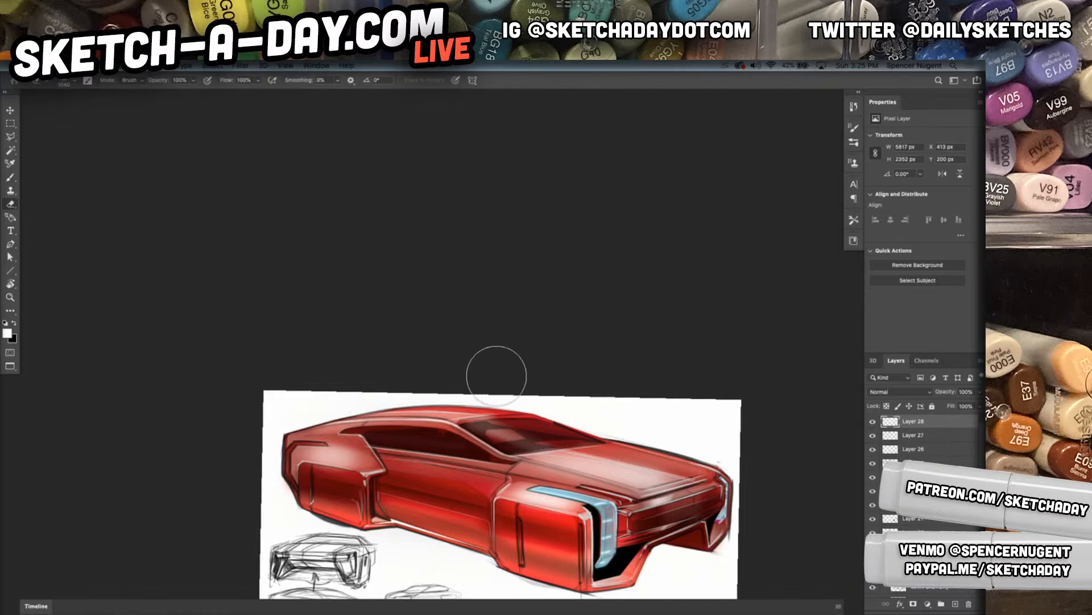
key(b)
drag(494, 426, 498, 431)
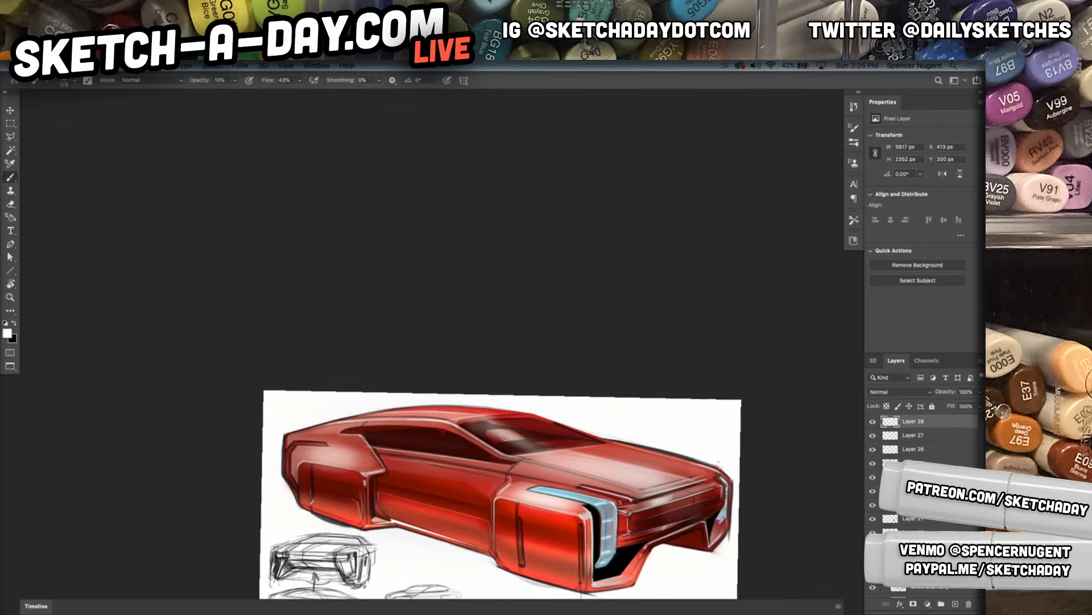
Brush soft white highlights along the lower body side between the wheel panels
drag(470, 547, 547, 550)
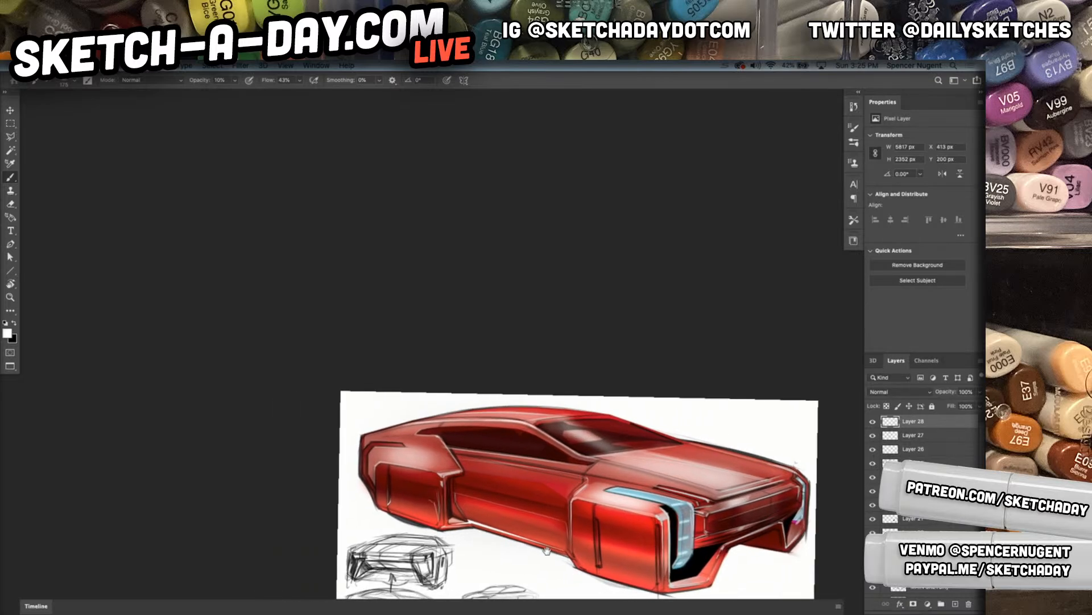
mouse_move(383, 498)
mouse_down()
mouse_move(444, 518)
mouse_move(554, 524)
mouse_up()
mouse_move(457, 499)
mouse_down()
mouse_move(562, 526)
mouse_move(540, 524)
mouse_up()
Select the 50% Multiply shading layer and enlarge the Soft Round 25 1 eraser to 1300 px over the front wheel panel
mouse_move(566, 561)
mouse_down()
mouse_move(656, 578)
mouse_move(562, 557)
mouse_move(656, 571)
mouse_move(559, 528)
mouse_move(727, 569)
mouse_move(687, 580)
mouse_move(517, 510)
mouse_move(539, 509)
mouse_up()
key(v)
key(e)
right_click(543, 504)
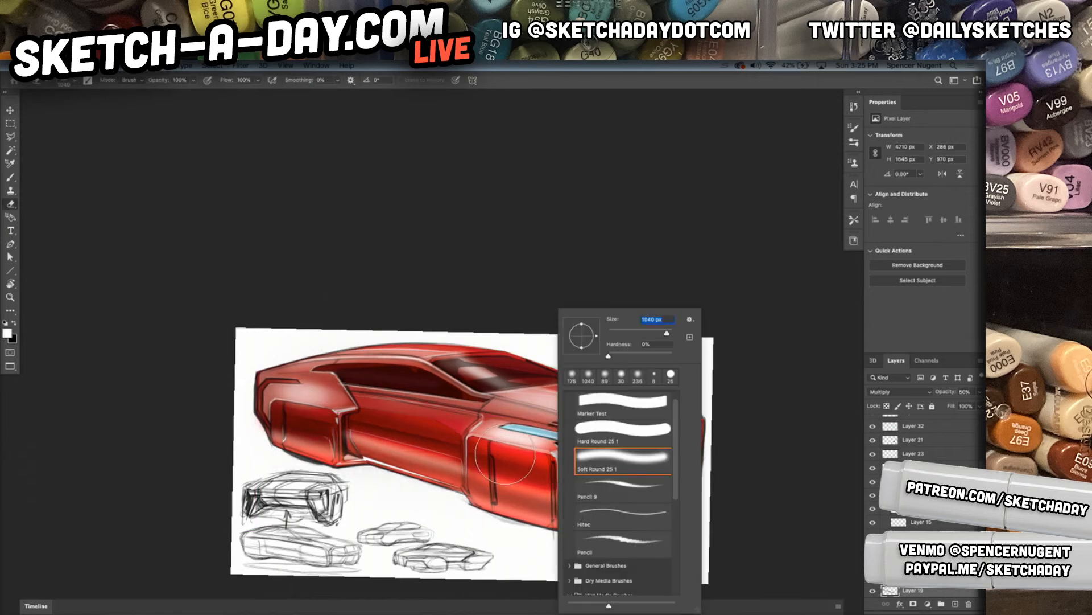
click(506, 454)
key(bracketright)
key(bracketright)
key(bracketright)
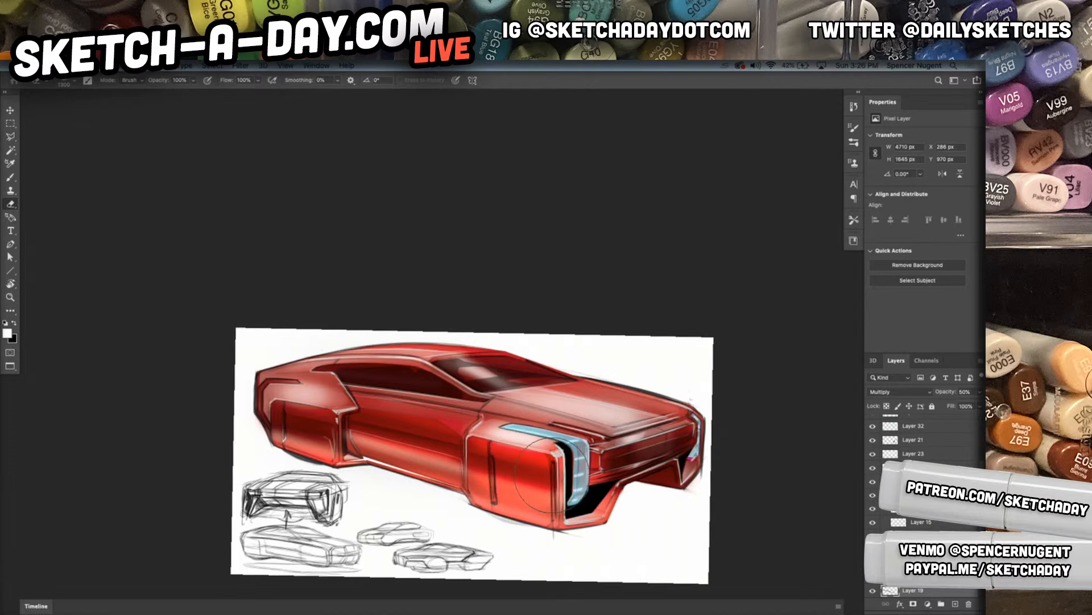
Create a new layer and choose the Pencil 9 brush at a small size for line work
right_click(537, 310)
click(581, 488)
click(477, 502)
key(ctrl+shift+n)
key(Return)
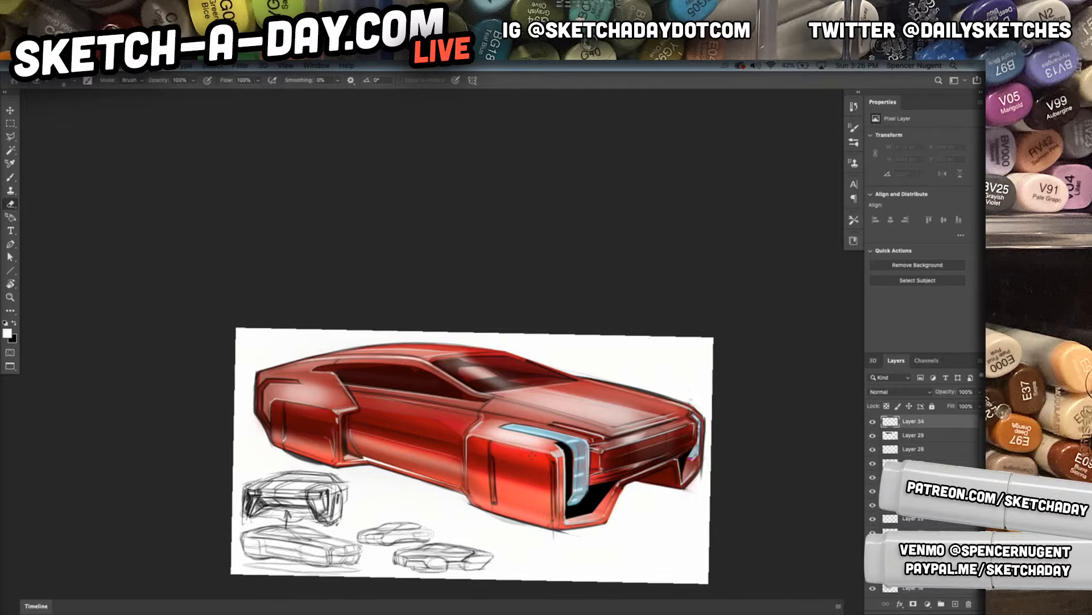
key(b)
right_click(495, 473)
click(545, 483)
key(Return)
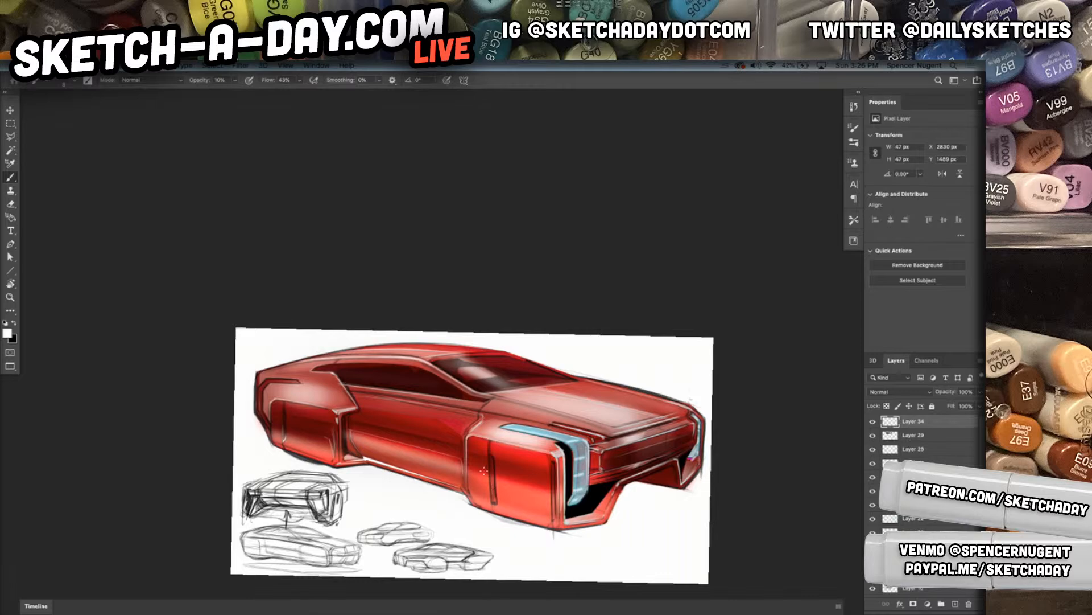
On another new layer, rotate the canvas and trace a thin pale highlight along the slot in the front wheel panel
key(super+space)
drag(476, 484, 516, 443)
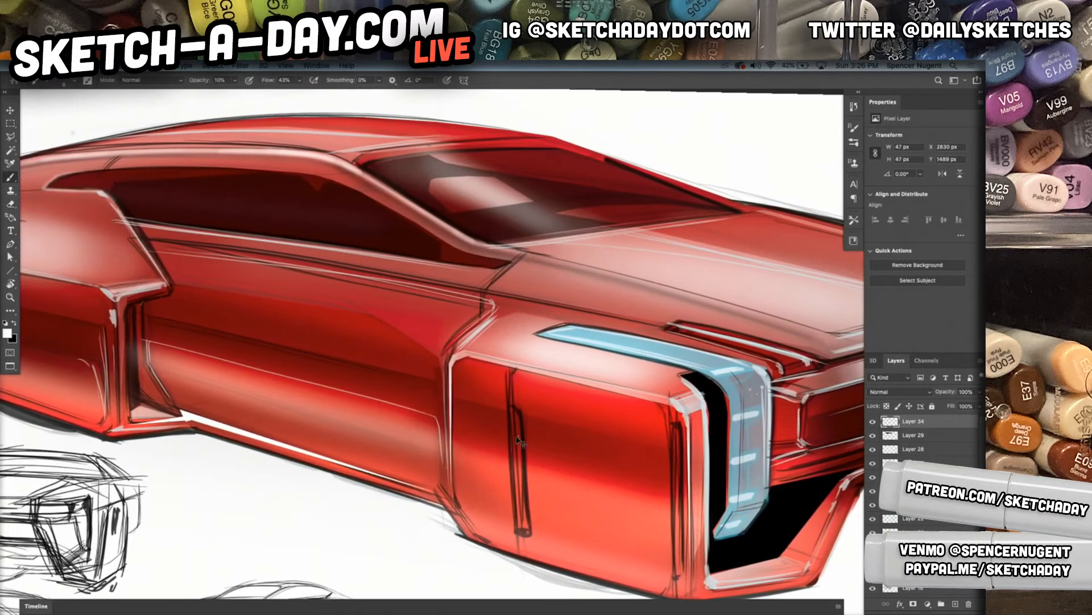
key(super+shift+n)
key(Return)
drag(509, 498, 511, 488)
drag(503, 490, 502, 478)
key(r)
mouse_move(626, 505)
mouse_down()
mouse_move(500, 568)
mouse_move(416, 538)
mouse_up()
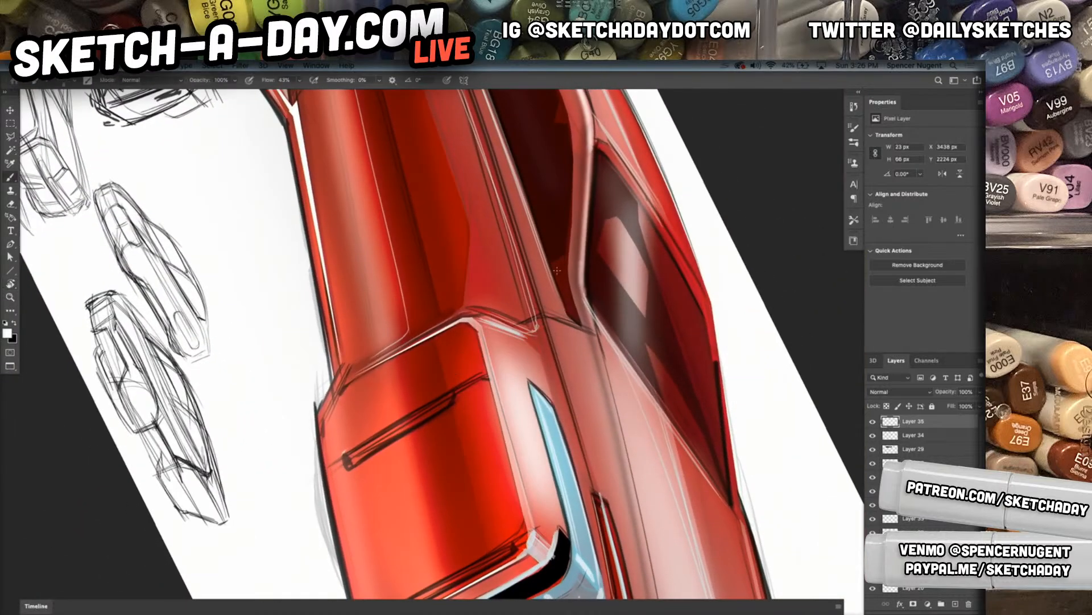
drag(343, 452, 458, 386)
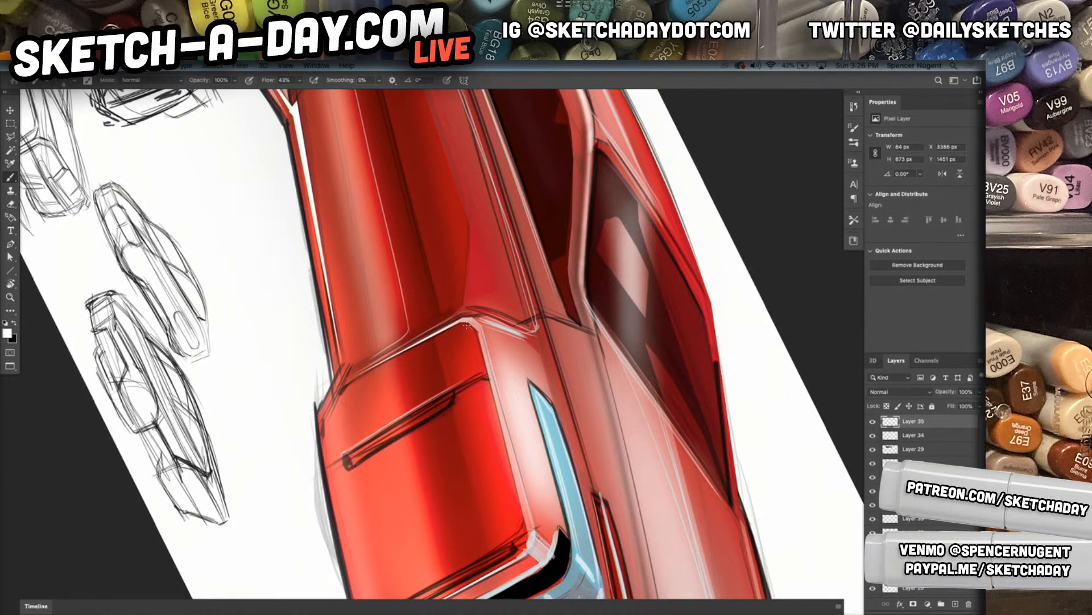
Trace thin pale highlights along the front wheel panel's upper, rear and lower edges, and reset the canvas rotation
drag(476, 345, 512, 483)
drag(497, 425, 510, 479)
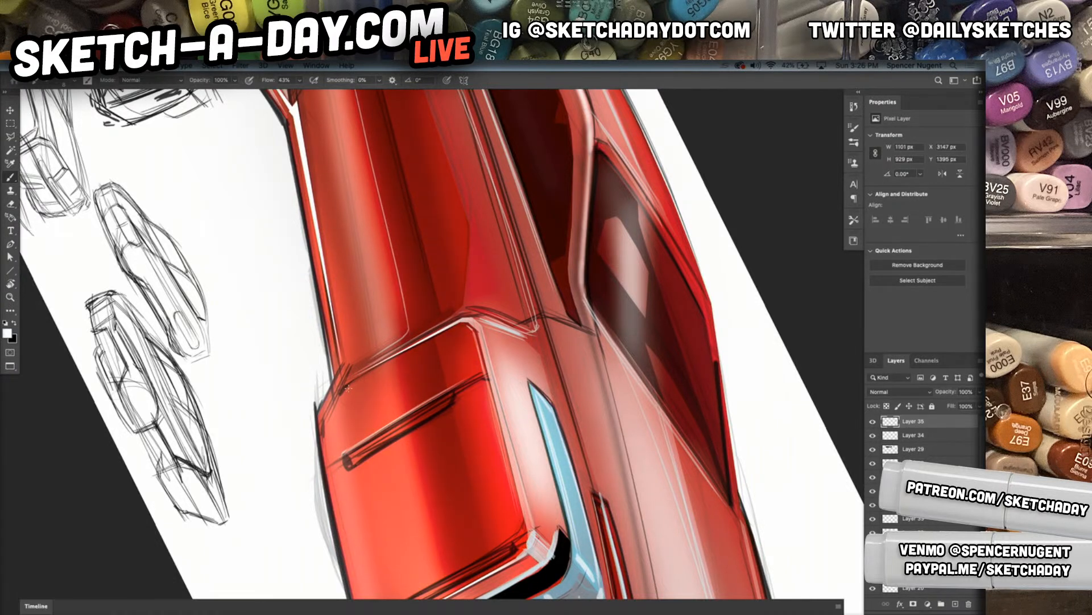
drag(403, 355, 320, 421)
mouse_move(339, 378)
mouse_down()
mouse_move(318, 435)
mouse_move(332, 503)
mouse_up()
drag(321, 430, 335, 516)
drag(350, 346, 339, 378)
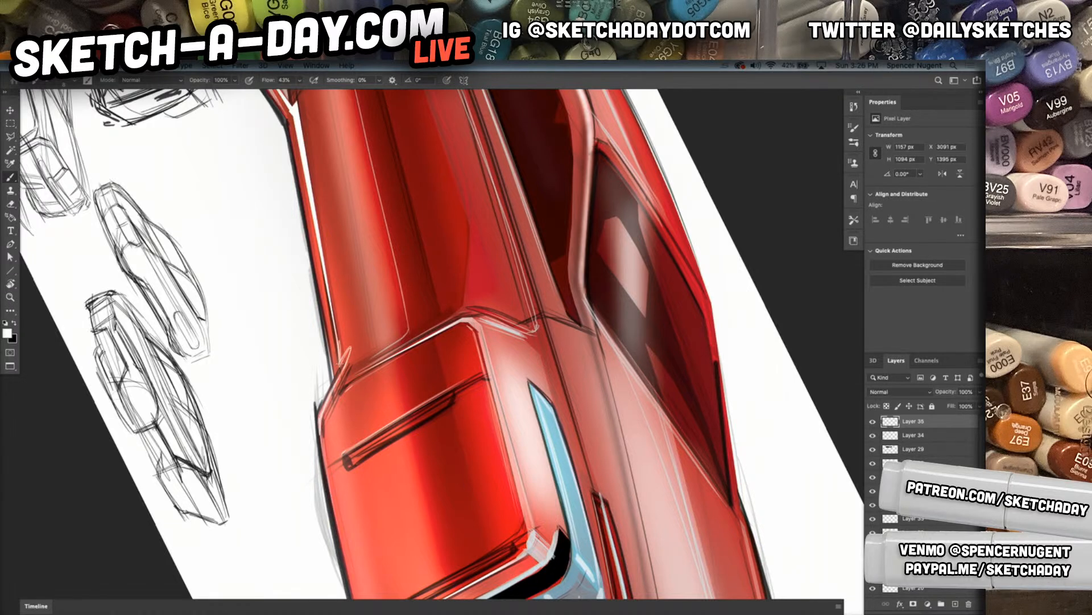
drag(344, 369, 333, 396)
key(ctrl+0)
key(r)
key(Escape)
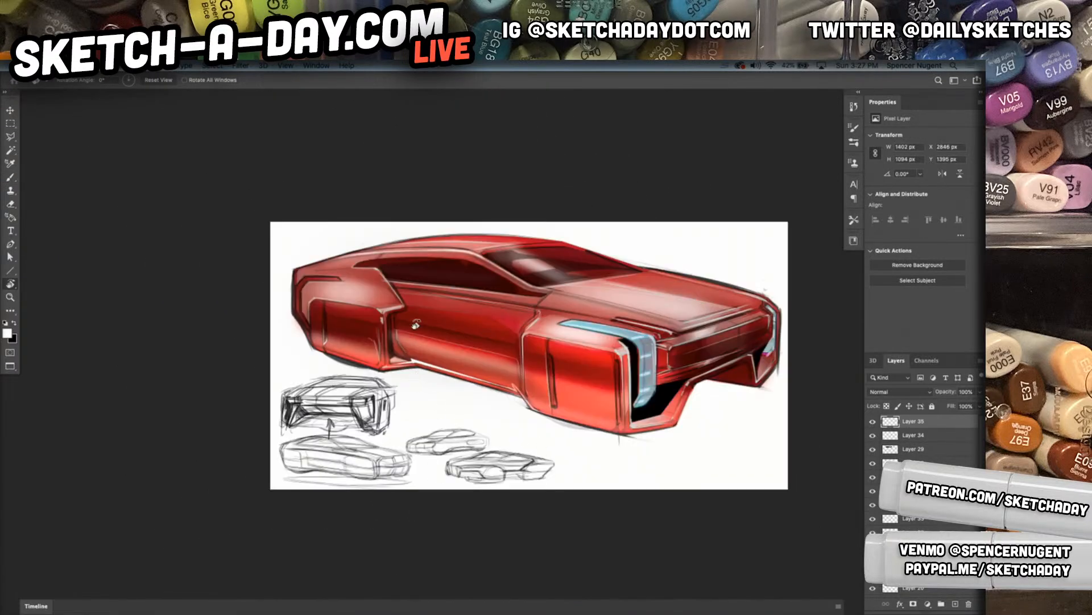
Add small pale highlight accents at the lower body side's rear corner and the front bumper's bottom edge
key(b)
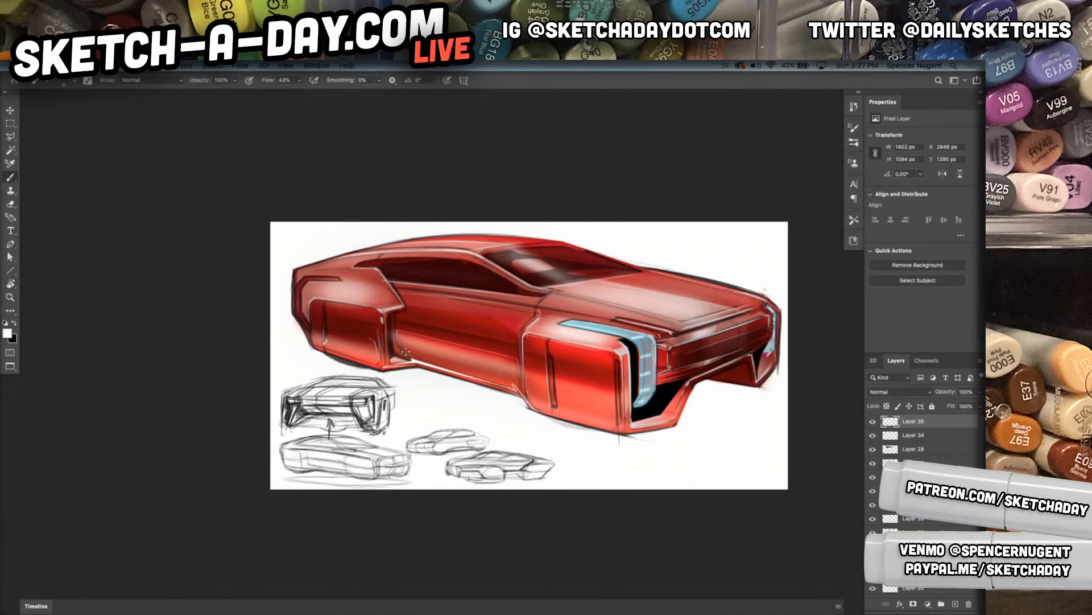
click(411, 355)
mouse_move(670, 423)
mouse_down()
mouse_move(635, 430)
mouse_move(677, 425)
mouse_up()
Swap the foreground color to black and reinforce the fender crease from the windshield base toward the grille
drag(489, 400, 634, 521)
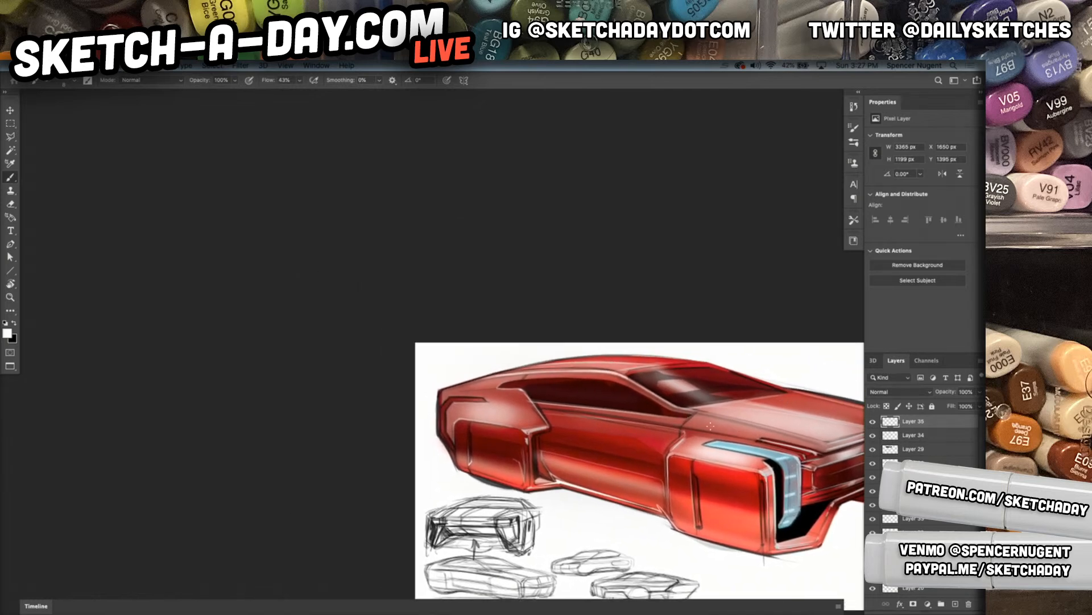
drag(683, 408, 738, 421)
key(x)
drag(707, 427, 759, 437)
drag(726, 445, 562, 488)
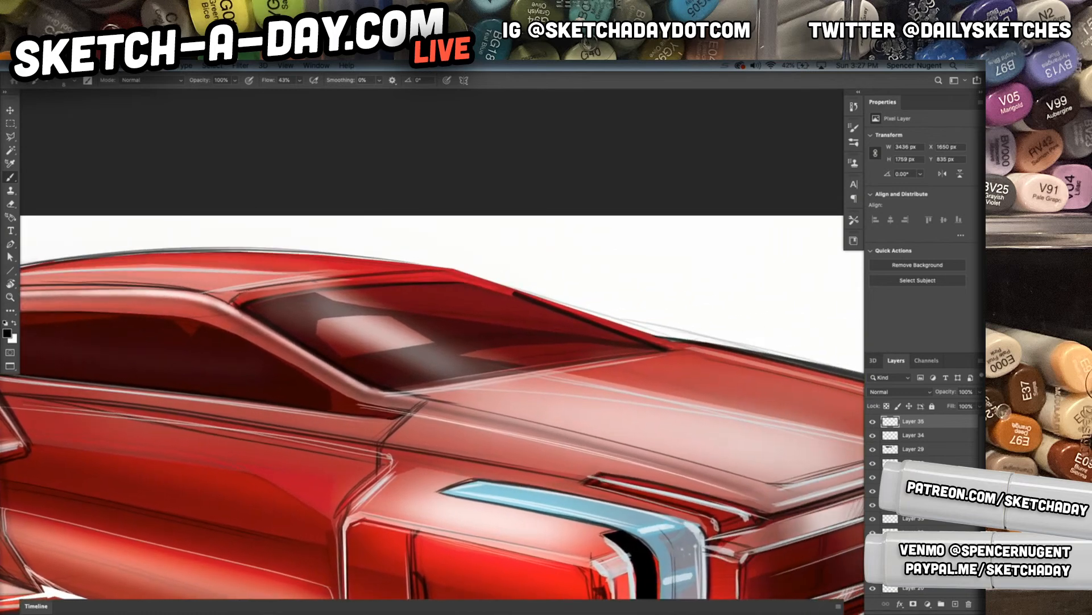
drag(529, 431, 722, 482)
mouse_move(411, 412)
mouse_down()
mouse_move(762, 496)
mouse_move(709, 520)
mouse_up()
mouse_move(711, 519)
mouse_down()
mouse_move(354, 490)
mouse_move(400, 472)
mouse_move(554, 487)
mouse_up()
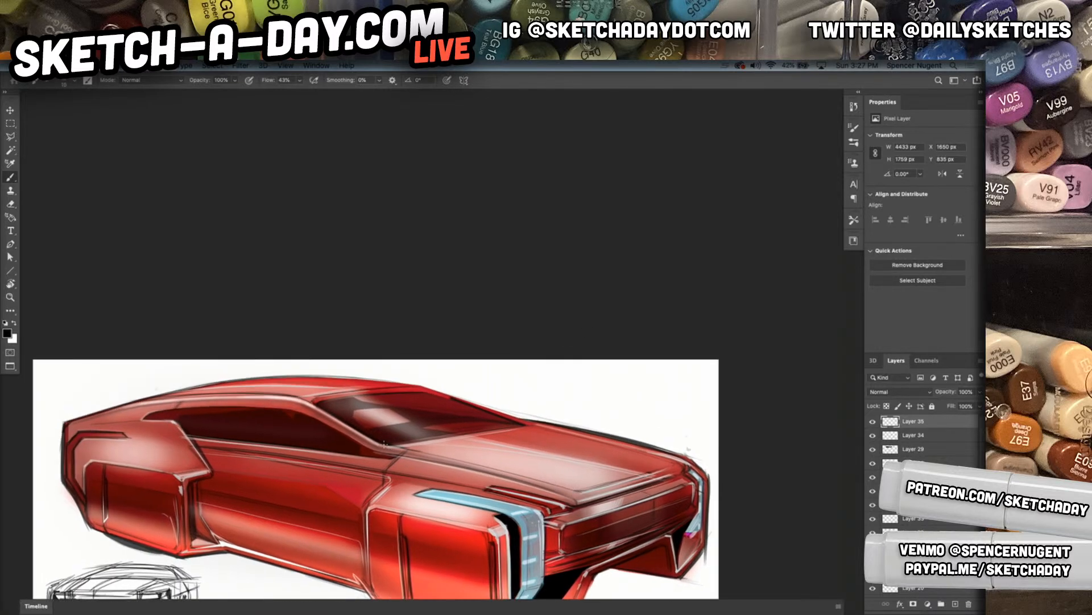
Darken the base of the windshield with repeated black strokes along its lower edge
drag(384, 445, 462, 421)
drag(392, 444, 473, 430)
drag(395, 445, 518, 424)
drag(407, 441, 496, 428)
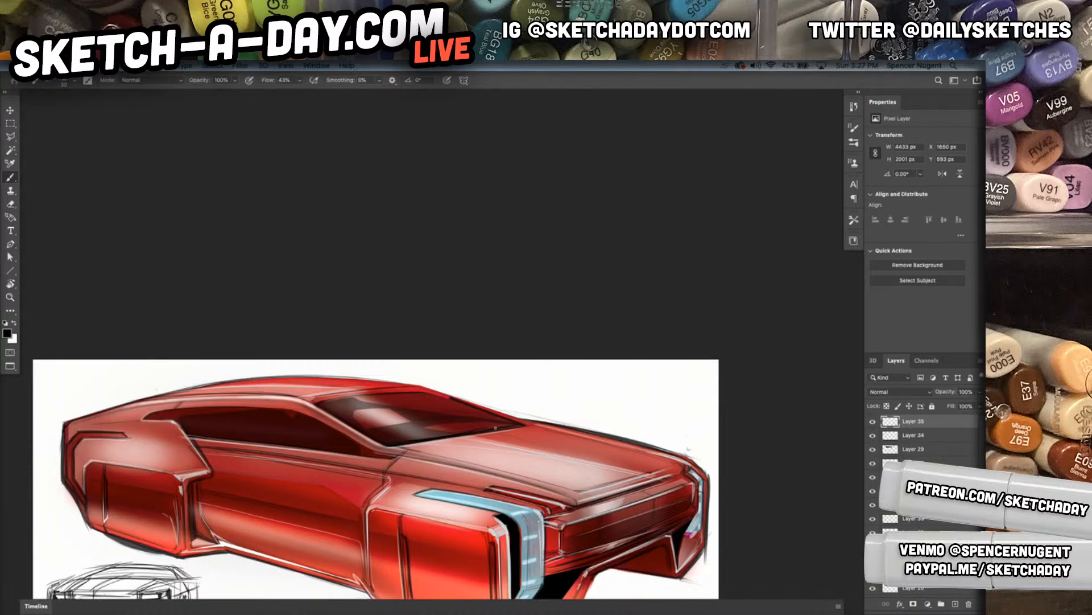
Try a dark stroke along the windshield's lower rear corner and undo the latest strokes
drag(356, 410, 401, 431)
key(super+z)
key(super+z)
key(super+z)
key(super+z)
key(super+z)
Select a long thin strip along the shoulder line from the rear fender to the front of the hood with the Polygonal Lasso
key(super+space)
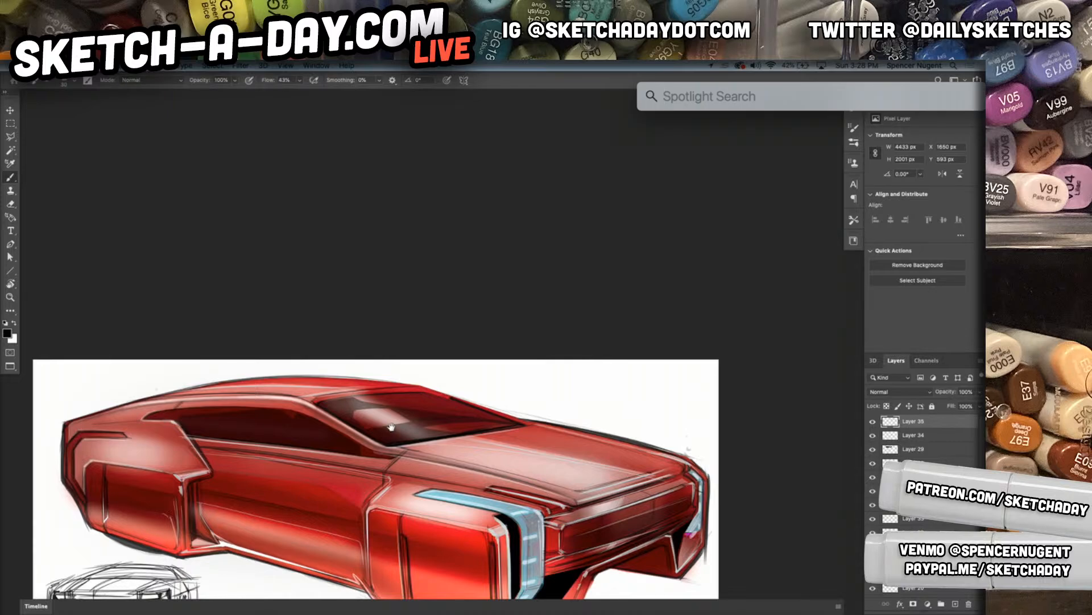
mouse_move(534, 463)
mouse_down()
mouse_move(513, 447)
mouse_move(520, 458)
mouse_up()
drag(509, 476, 535, 363)
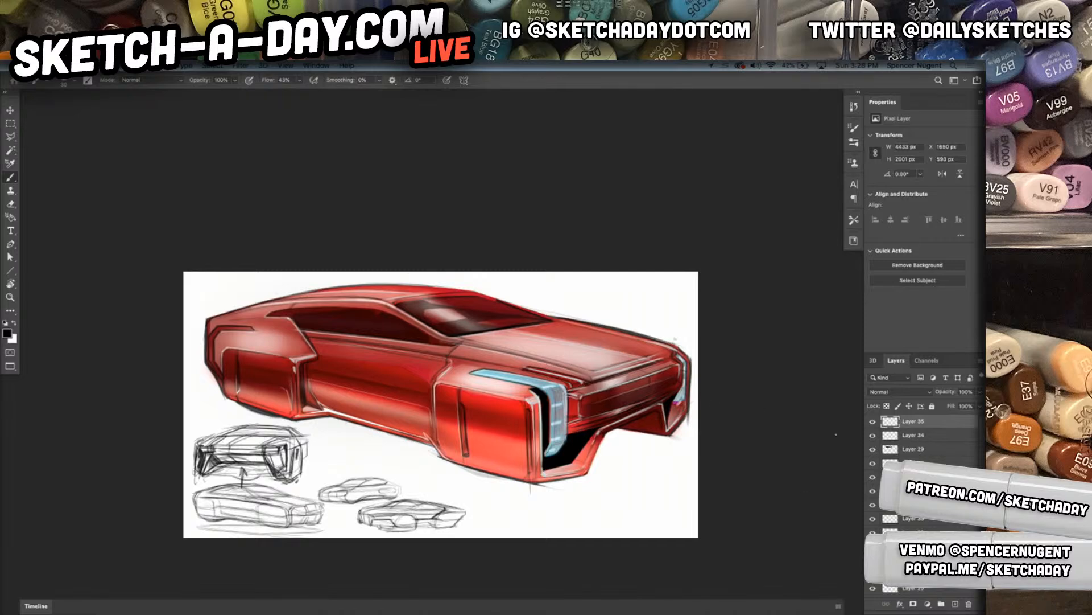
key(l)
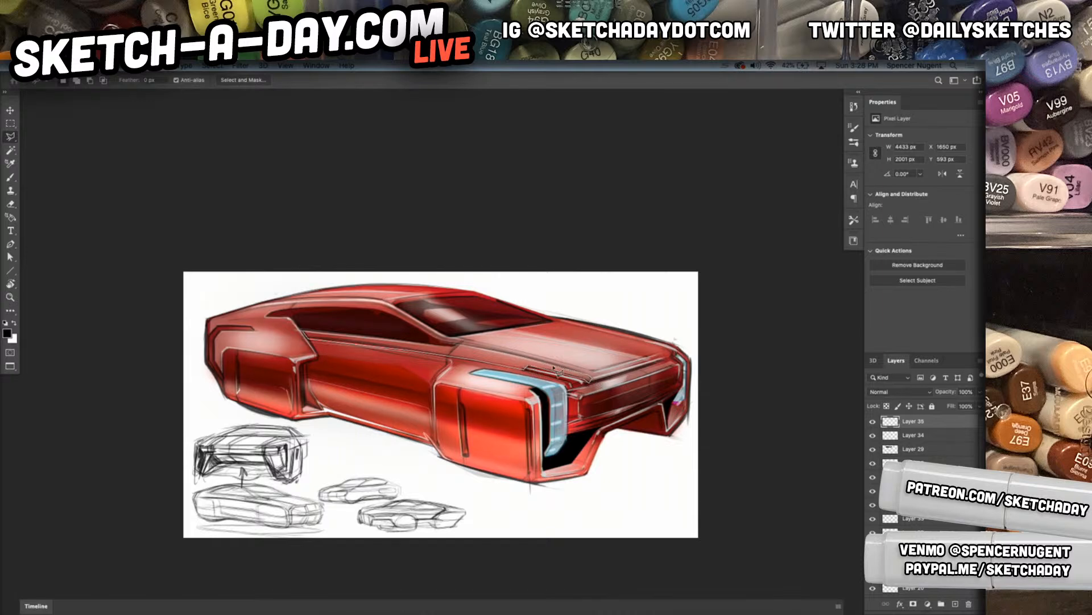
click(454, 345)
double_click(305, 332)
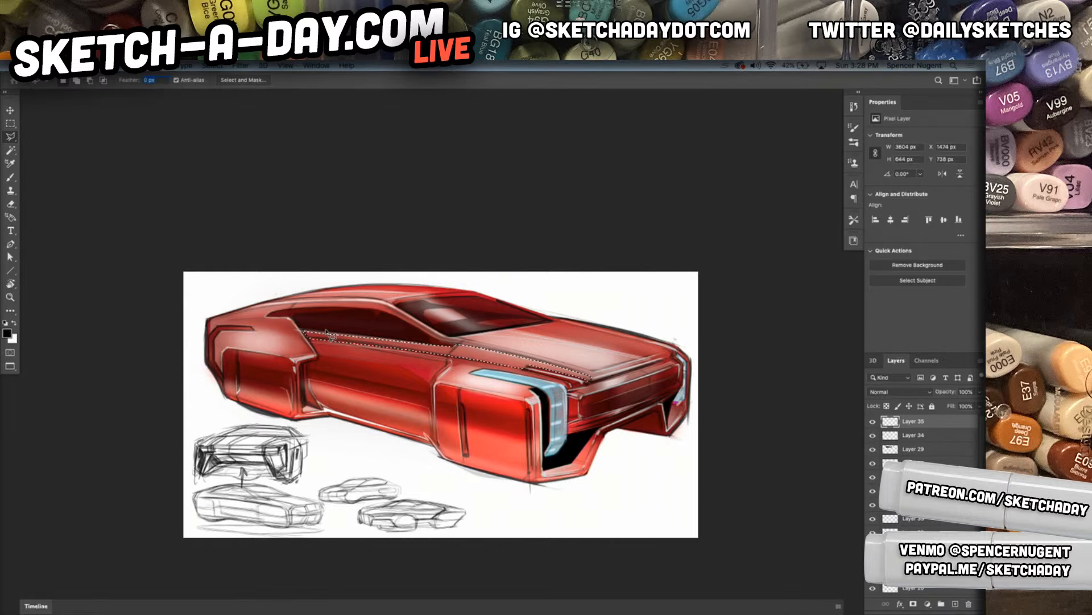
Create a new layer for the selected shoulder strip and set an enlarged Soft Round 25 1 brush
key(ctrl+shift+n)
key(Return)
key(b)
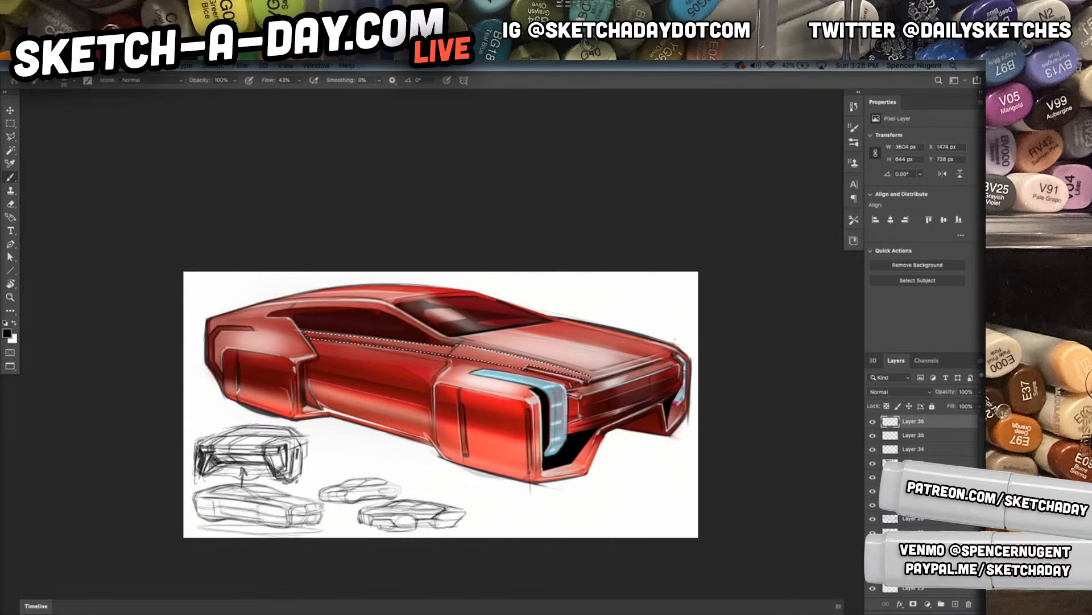
right_click(450, 348)
click(505, 459)
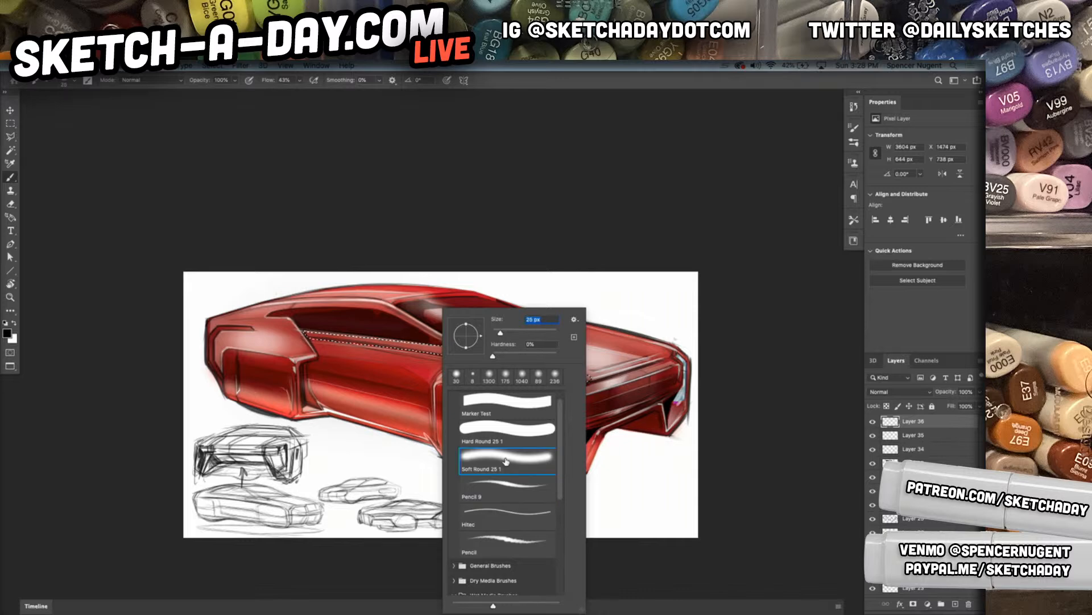
click(542, 332)
click(398, 328)
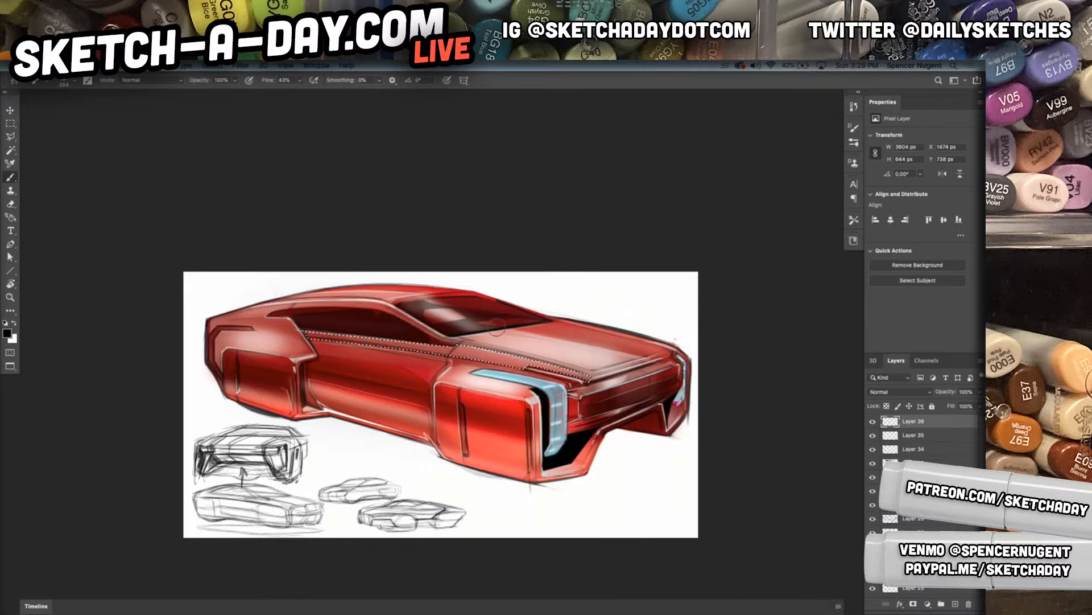
right_click(454, 344)
drag(570, 333, 566, 333)
click(429, 347)
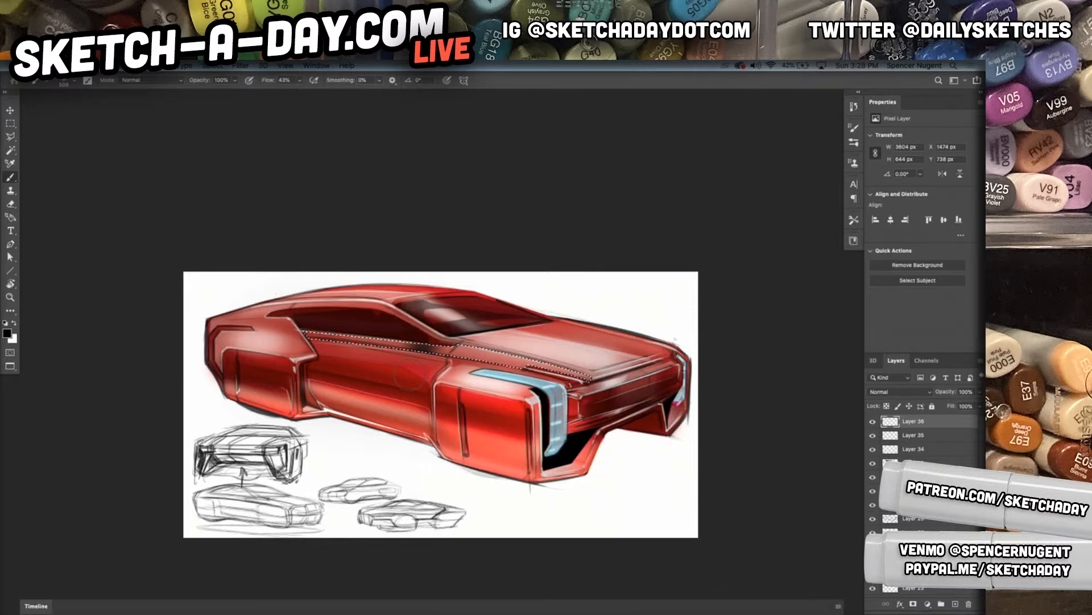
Brush white into the shoulder strip below the side windows, deselect, and set the layer opacity to 60%
key(x)
mouse_move(377, 413)
mouse_down()
mouse_move(366, 293)
mouse_move(345, 301)
mouse_move(385, 342)
mouse_move(377, 383)
mouse_move(409, 374)
mouse_move(397, 450)
mouse_up()
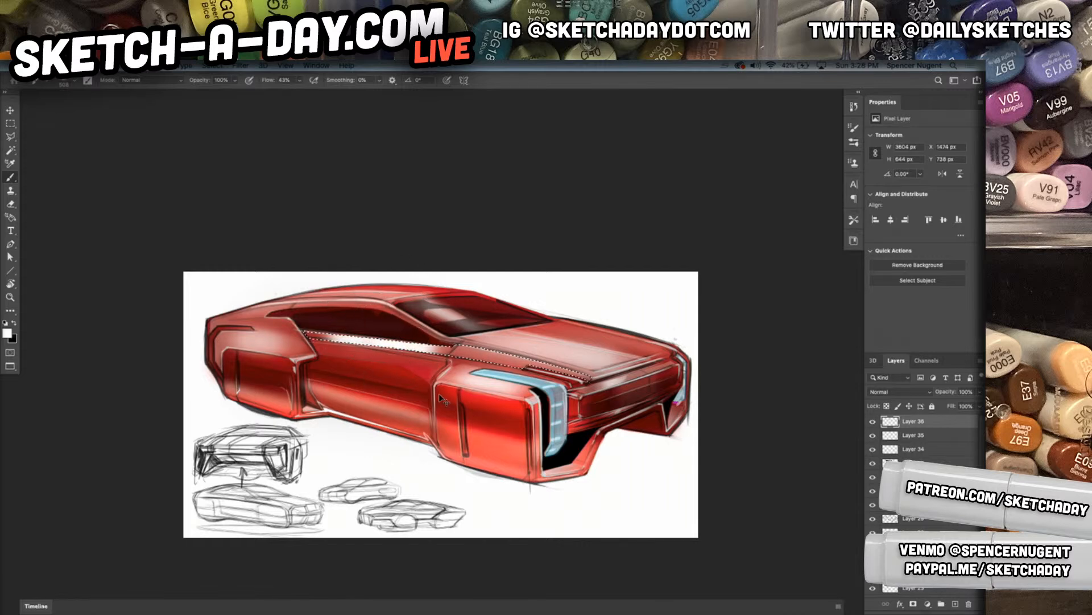
key(v)
key(ctrl+d)
key(4)
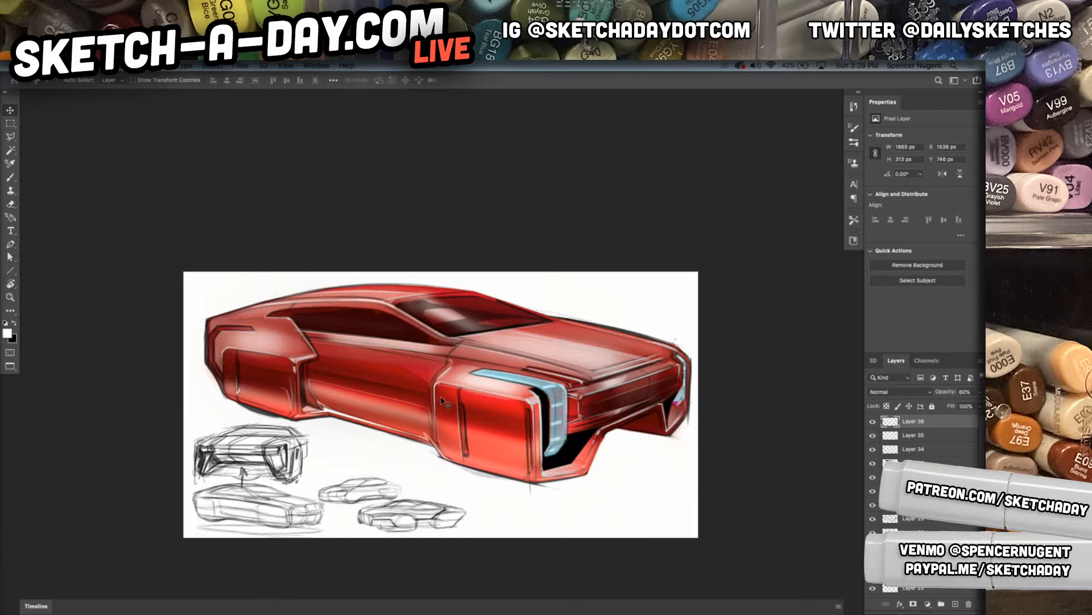
Create another new layer, try a broad soft white stroke across the body side and undo it
key(ctrl+shift+n)
key(Return)
key(b)
mouse_move(399, 299)
mouse_down()
mouse_move(368, 401)
mouse_move(371, 392)
mouse_up()
key(ctrl+z)
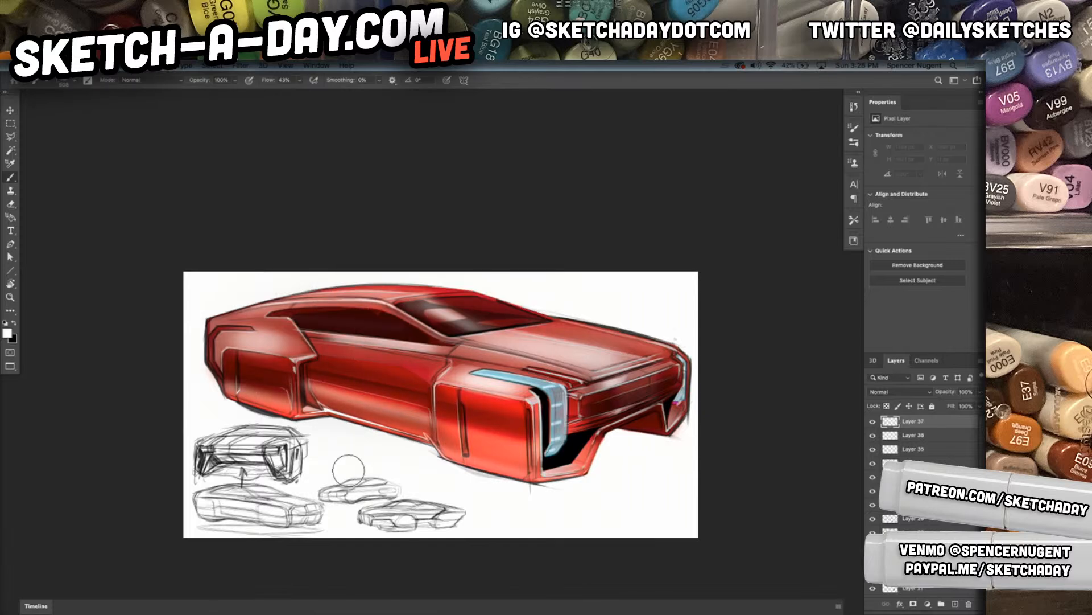
Select a short four-sided patch on the shoulder strip below the side window, brush soft white into it and deselect
key(l)
click(421, 344)
click(355, 336)
click(351, 345)
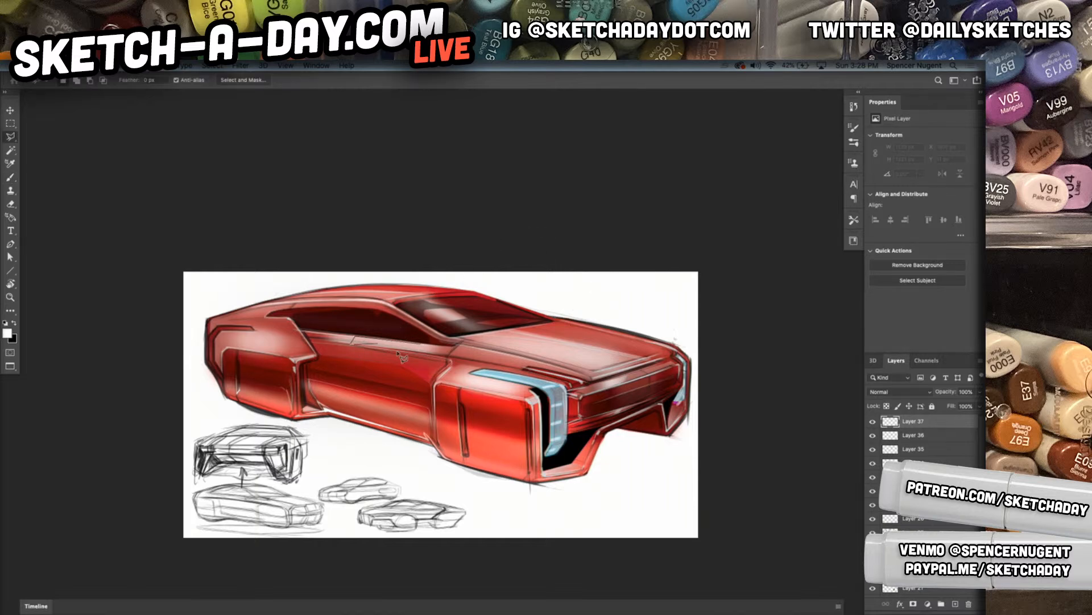
click(419, 350)
click(421, 344)
key(b)
key(ctrl+d)
key(v)
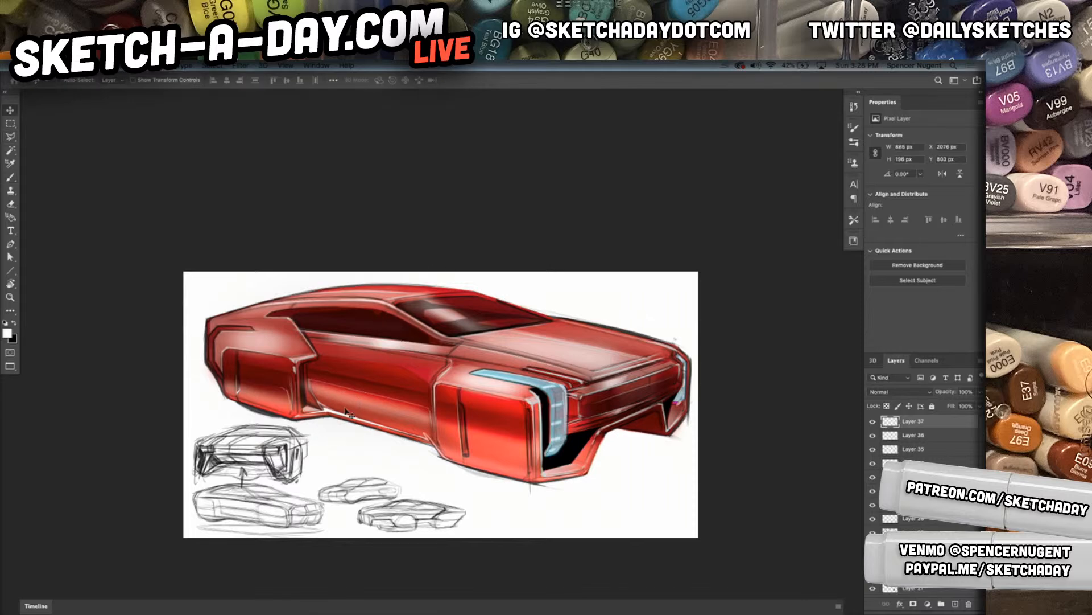
Activate the Polygonal Lasso for another reflection selection on the car body
mouse_move(679, 437)
mouse_down()
mouse_move(697, 454)
mouse_move(726, 438)
mouse_up()
key(l)
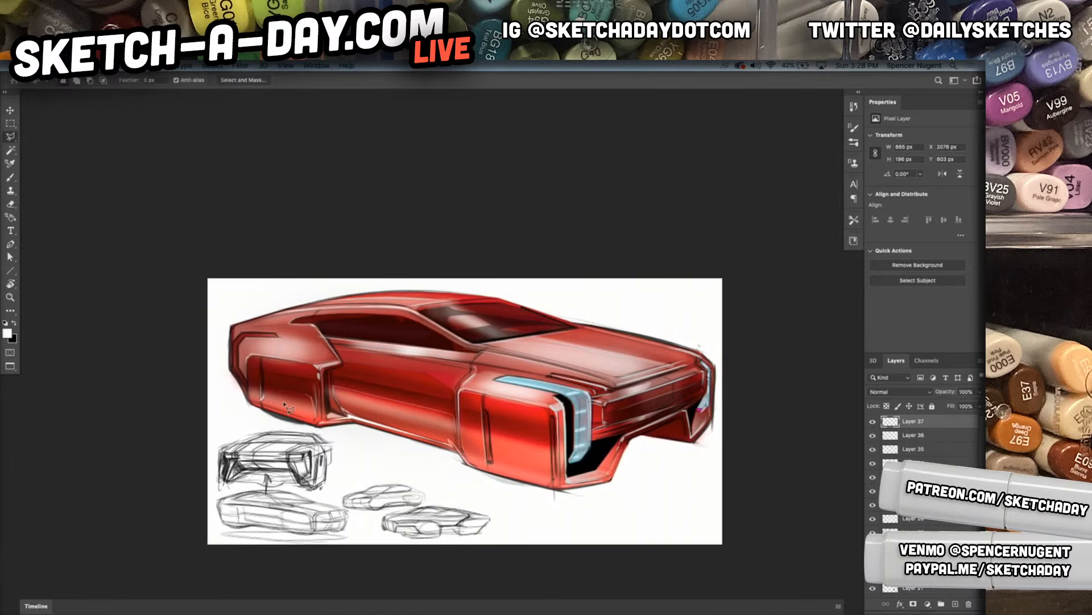
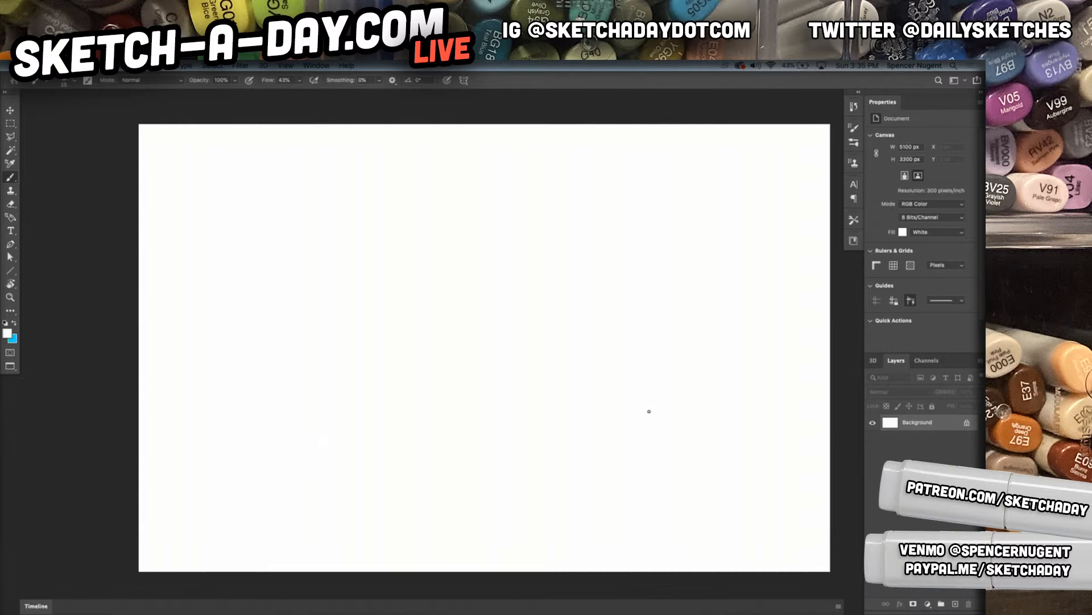
Add a new layer above the blank white background and set the foreground color to black (000000)
click(956, 602)
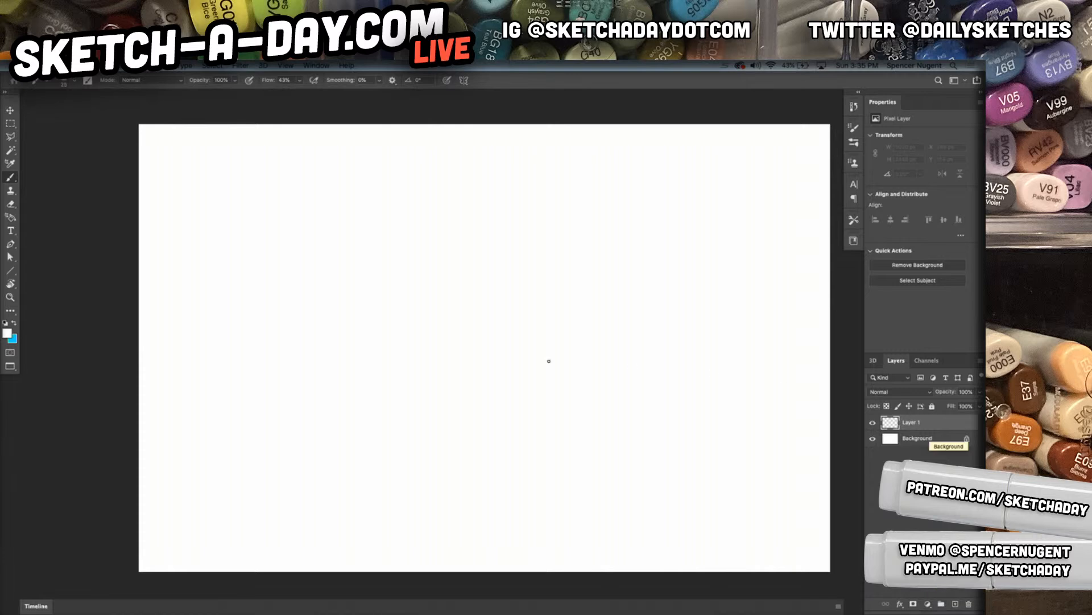
click(7, 333)
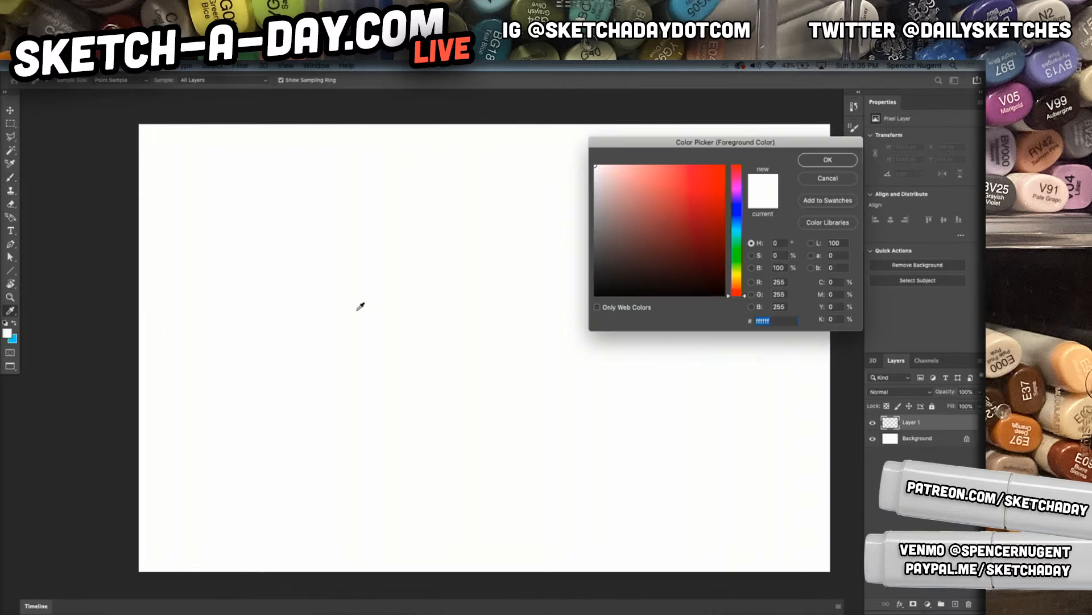
text(d)
drag(639, 278, 578, 302)
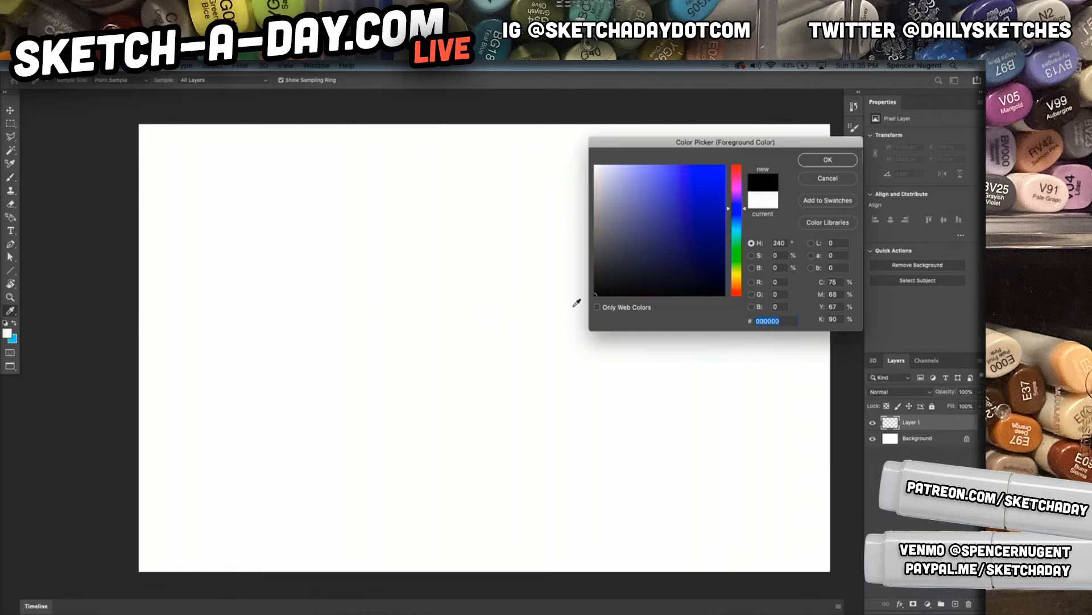
click(818, 163)
Choose a flat chisel-shaped marker brush at 20% opacity, scribble test strokes on the canvas and undo them
right_click(700, 367)
click(754, 414)
mouse_move(336, 330)
mouse_down()
mouse_move(410, 432)
mouse_move(455, 464)
mouse_up()
key(ctrl+z)
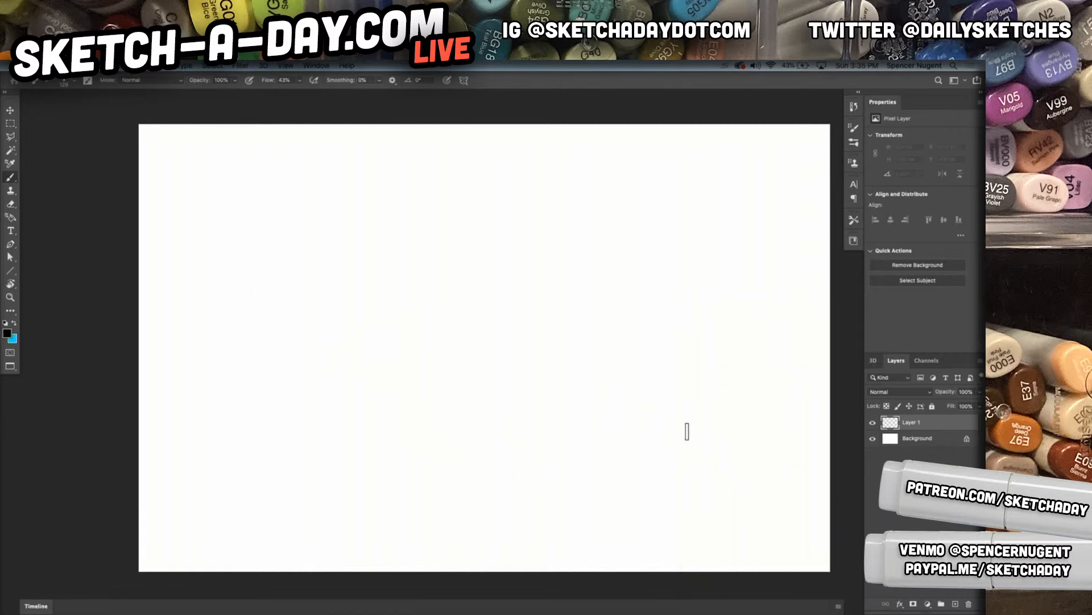
mouse_move(407, 397)
mouse_down()
mouse_move(500, 366)
mouse_move(471, 450)
mouse_up()
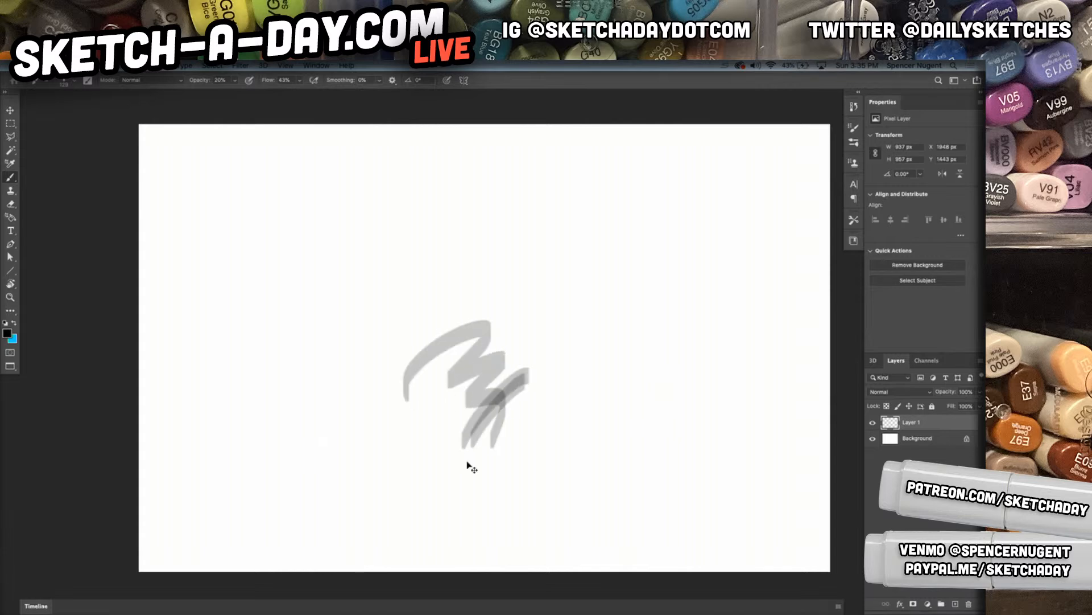
key(ctrl+z)
Rough in a large oval frog body with a smaller overlapping head oval and a wide mouth band
mouse_move(305, 292)
mouse_down()
mouse_move(553, 439)
mouse_move(234, 439)
mouse_move(451, 275)
mouse_move(412, 231)
mouse_move(622, 311)
mouse_up()
mouse_move(370, 279)
mouse_down()
mouse_move(641, 251)
mouse_move(621, 246)
mouse_up()
mouse_move(565, 195)
mouse_down()
mouse_move(478, 315)
mouse_move(543, 330)
mouse_up()
mouse_move(421, 276)
mouse_down()
mouse_move(422, 212)
mouse_move(548, 207)
mouse_move(498, 307)
mouse_up()
drag(402, 269, 607, 327)
drag(400, 263, 603, 318)
mouse_move(574, 308)
mouse_down()
mouse_move(586, 204)
mouse_move(578, 312)
mouse_move(464, 312)
mouse_up()
Add two bulging eyes on top of the frog's head
mouse_move(402, 261)
mouse_down()
mouse_move(563, 292)
mouse_move(632, 282)
mouse_move(566, 195)
mouse_move(493, 182)
mouse_up()
drag(412, 211, 454, 211)
mouse_move(407, 216)
mouse_down()
mouse_move(445, 176)
mouse_move(458, 206)
mouse_up()
mouse_move(420, 202)
mouse_down()
mouse_move(440, 172)
mouse_move(469, 203)
mouse_up()
mouse_move(563, 189)
mouse_down()
mouse_move(587, 209)
mouse_move(577, 210)
mouse_up()
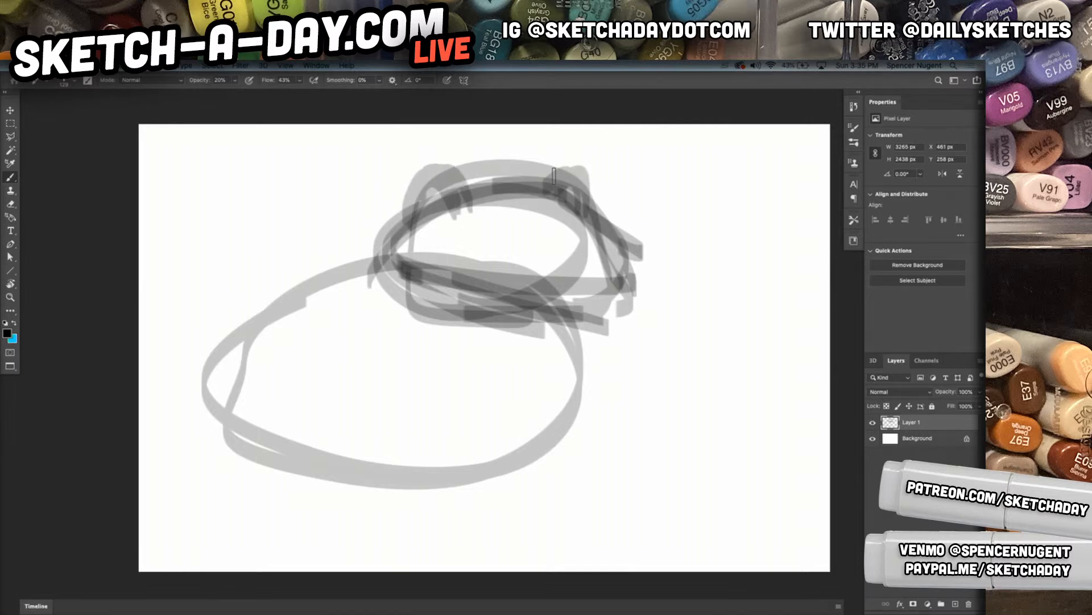
Sketch the near front leg's curved outline descending from the middle of the frog's body
drag(376, 339, 335, 485)
mouse_move(373, 343)
mouse_down()
mouse_move(326, 451)
mouse_move(340, 508)
mouse_up()
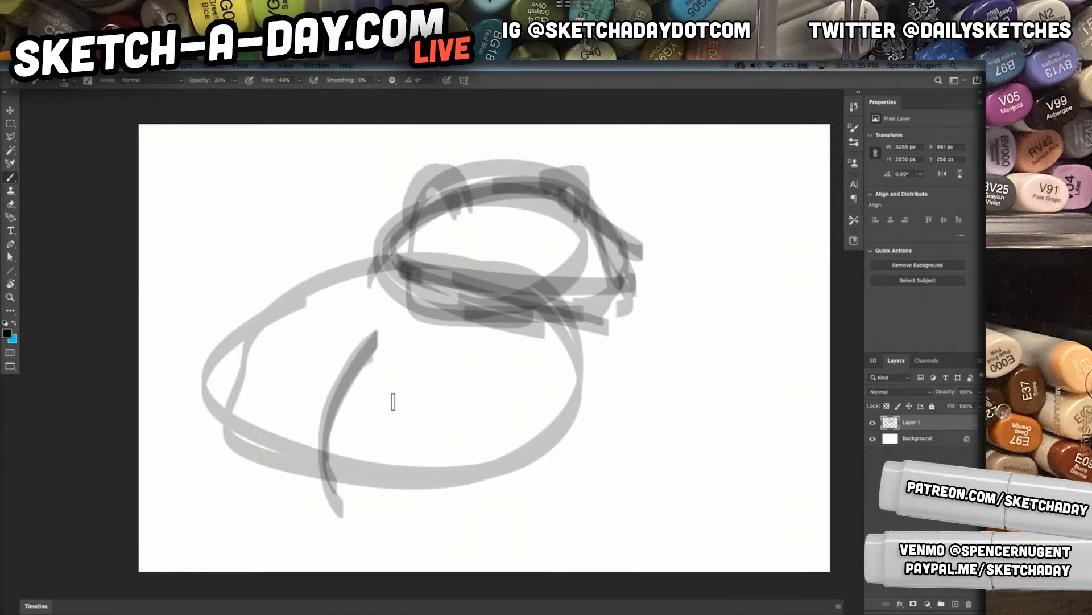
click(399, 374)
drag(337, 395, 424, 435)
mouse_move(394, 349)
mouse_down()
mouse_move(411, 418)
mouse_move(375, 470)
mouse_move(371, 508)
mouse_up()
drag(422, 404, 369, 515)
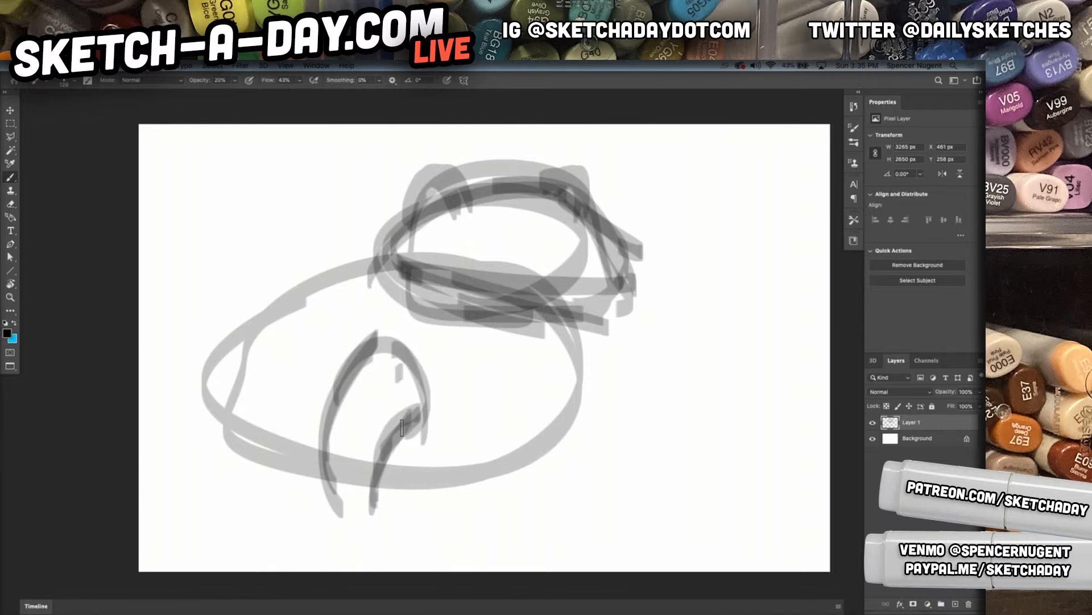
drag(393, 337, 421, 436)
Sketch the far front leg below the frog's head, with its foot and short toes
drag(563, 341, 631, 486)
mouse_move(544, 418)
mouse_down()
mouse_move(602, 501)
mouse_move(586, 489)
mouse_up()
drag(570, 440, 600, 495)
drag(551, 407, 582, 500)
drag(571, 459, 572, 525)
mouse_move(568, 459)
mouse_down()
mouse_move(567, 524)
mouse_move(616, 542)
mouse_move(628, 528)
mouse_move(580, 526)
mouse_up()
mouse_move(631, 501)
mouse_down()
mouse_move(623, 454)
mouse_move(627, 497)
mouse_up()
mouse_move(578, 501)
mouse_down()
mouse_move(533, 531)
mouse_move(555, 520)
mouse_move(562, 560)
mouse_up()
drag(603, 521, 596, 563)
drag(615, 525, 614, 541)
Add the foot and spread toes to the near front leg and link it to the rear with a belly stroke
mouse_move(325, 504)
mouse_down()
mouse_move(406, 512)
mouse_move(392, 472)
mouse_move(419, 401)
mouse_up()
drag(407, 507, 427, 541)
drag(407, 560, 385, 525)
drag(368, 563, 361, 528)
drag(355, 554, 356, 532)
mouse_move(345, 550)
mouse_down()
mouse_move(331, 482)
mouse_move(284, 453)
mouse_up()
Draw the rounded hind leg at the frog's rear with its foot and splayed toes
mouse_move(204, 426)
mouse_down()
mouse_move(246, 496)
mouse_move(233, 499)
mouse_up()
drag(206, 397, 204, 497)
mouse_move(191, 470)
mouse_down()
mouse_move(246, 342)
mouse_move(261, 477)
mouse_up()
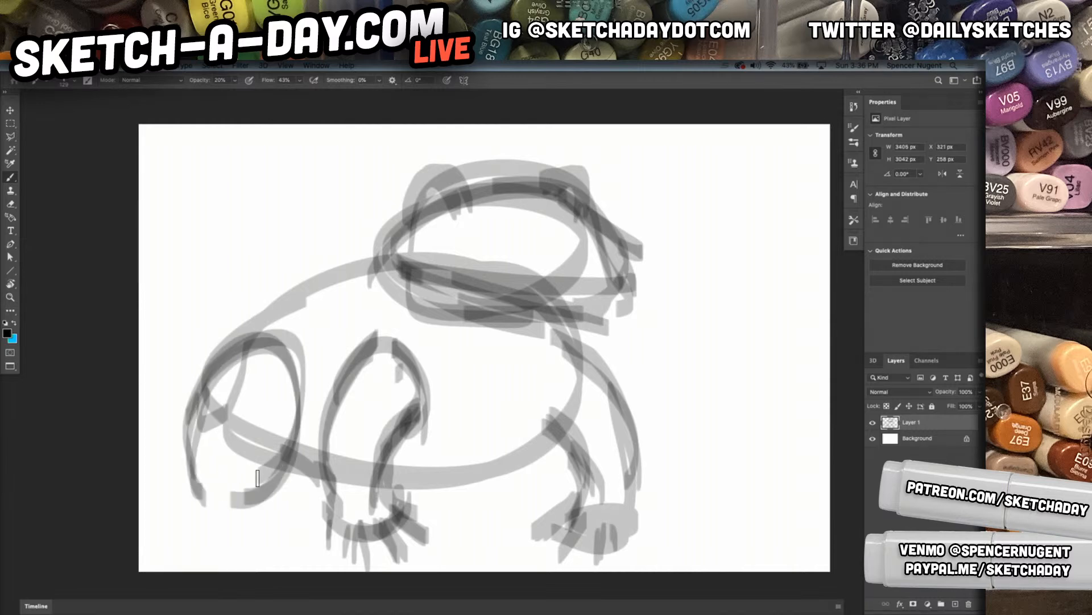
drag(221, 344, 225, 491)
drag(251, 327, 216, 500)
mouse_move(192, 480)
mouse_down()
mouse_move(210, 498)
mouse_move(189, 534)
mouse_move(229, 546)
mouse_up()
mouse_move(241, 501)
mouse_down()
mouse_move(234, 540)
mouse_move(243, 496)
mouse_move(288, 523)
mouse_move(304, 436)
mouse_up()
Strengthen the back contour and refine the eyes, snout and mouth line of the frog's head
drag(225, 373, 307, 296)
drag(251, 342, 441, 232)
mouse_move(438, 188)
mouse_down()
mouse_move(424, 238)
mouse_move(405, 242)
mouse_move(416, 235)
mouse_up()
drag(586, 190, 599, 215)
drag(587, 188, 602, 226)
drag(391, 245, 592, 293)
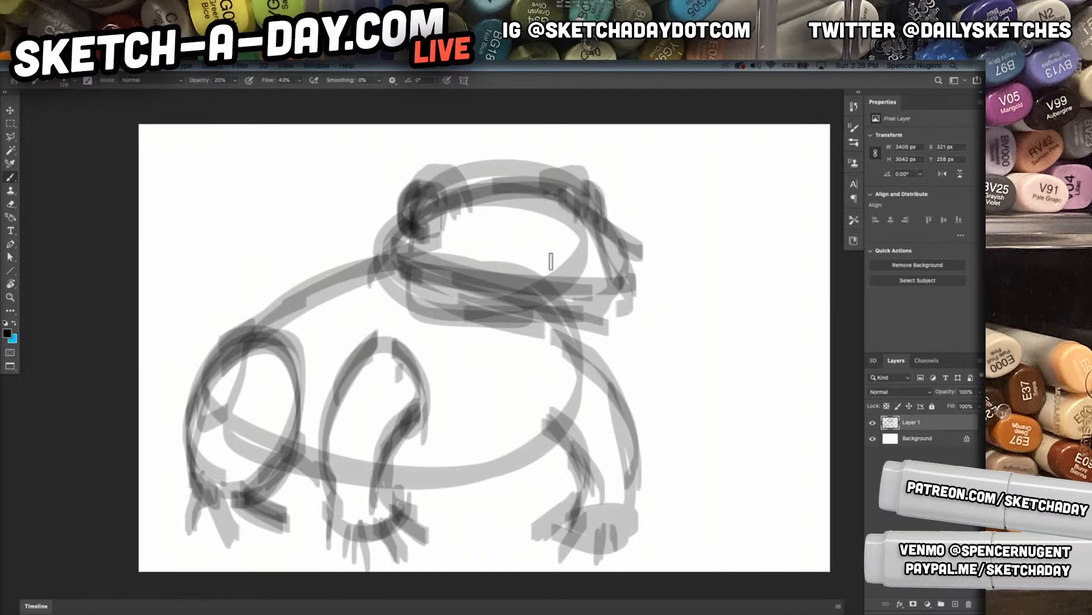
drag(567, 209, 642, 265)
mouse_move(625, 246)
mouse_down()
mouse_move(509, 210)
mouse_move(642, 268)
mouse_move(624, 289)
mouse_up()
mouse_move(627, 278)
mouse_down()
mouse_move(520, 277)
mouse_move(453, 257)
mouse_up()
mouse_move(626, 298)
mouse_down()
mouse_move(442, 259)
mouse_move(455, 299)
mouse_move(450, 399)
mouse_move(549, 396)
mouse_move(586, 329)
mouse_move(619, 301)
mouse_up()
Draw the chest line below the throat and reinforce the far front leg and foot
drag(547, 396, 441, 401)
mouse_move(550, 393)
mouse_down()
mouse_move(545, 448)
mouse_move(403, 502)
mouse_move(552, 435)
mouse_up()
mouse_move(550, 443)
mouse_down()
mouse_move(576, 483)
mouse_move(578, 515)
mouse_move(612, 526)
mouse_up()
drag(569, 321, 654, 540)
drag(609, 406, 649, 546)
drag(637, 535, 584, 549)
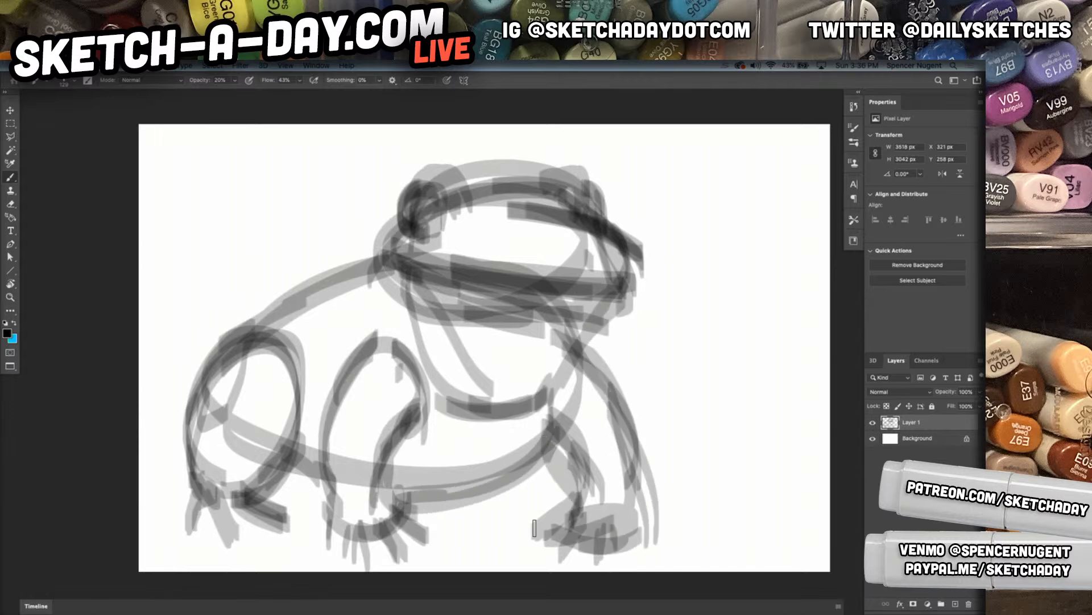
Scale the frog sketch to about 55% and place it in the canvas's lower-left corner
key(super+t)
mouse_move(658, 158)
mouse_down()
mouse_move(552, 207)
mouse_move(415, 317)
mouse_up()
mouse_move(365, 415)
mouse_down()
mouse_move(335, 367)
mouse_move(330, 404)
mouse_up()
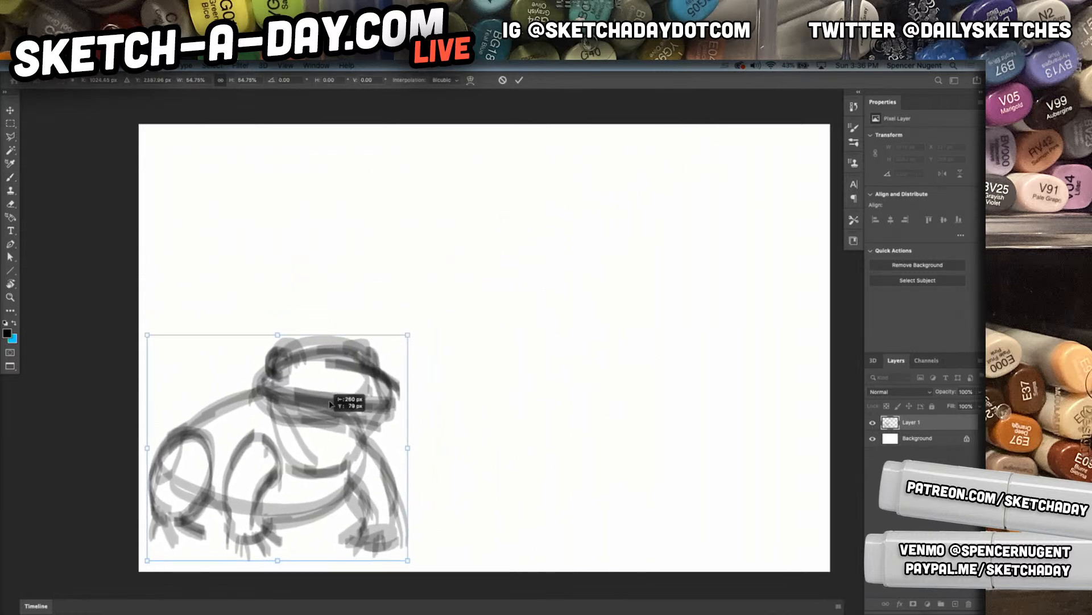
key(Return)
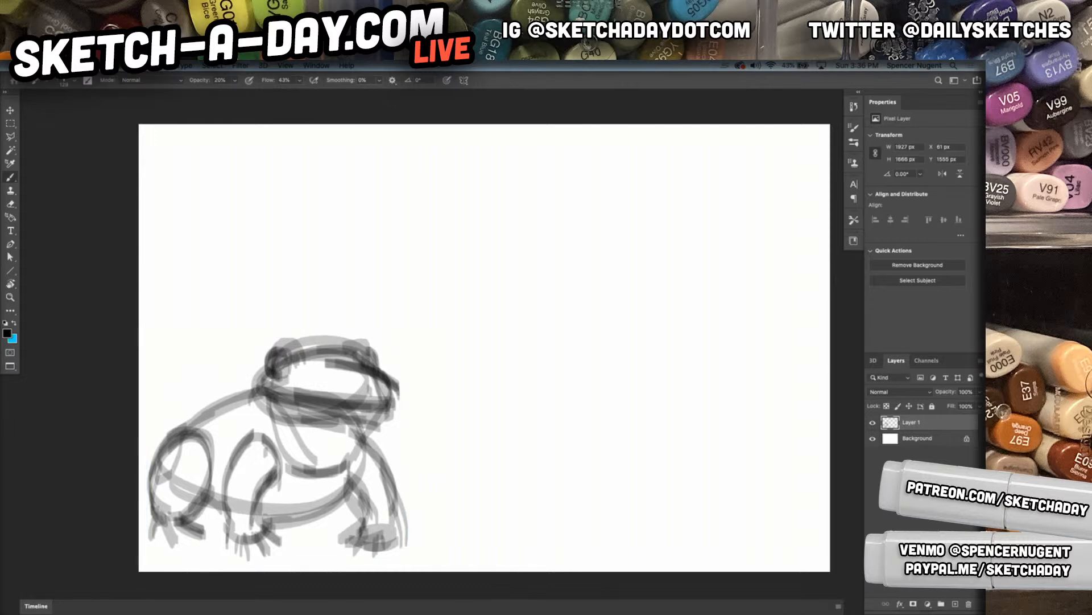
Add a new layer, try overlapping body and head ovals for a second frog and undo them
click(955, 605)
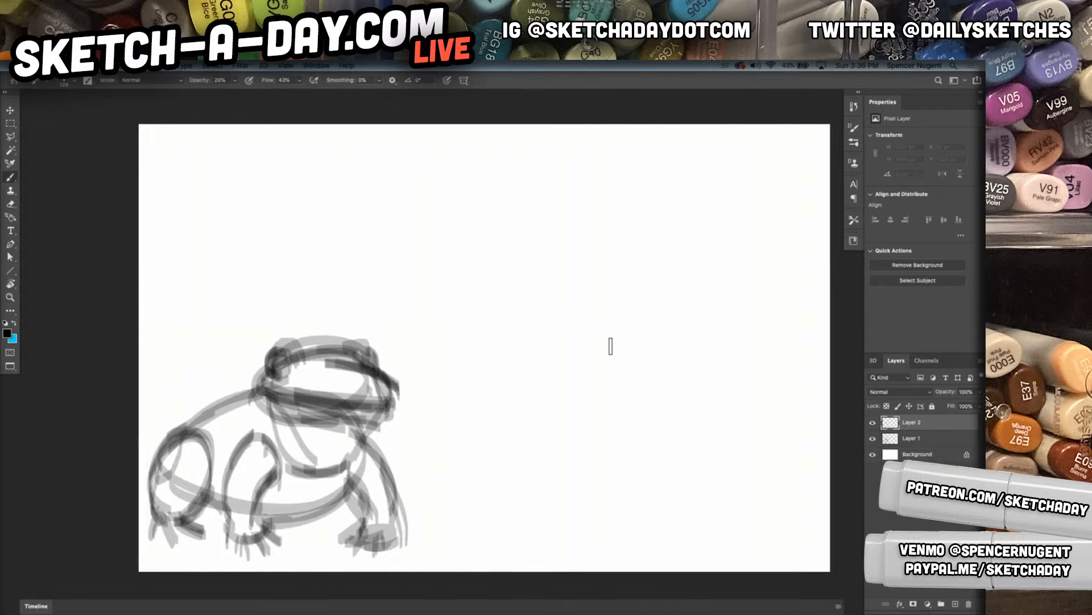
mouse_move(524, 352)
mouse_down()
mouse_move(708, 519)
mouse_move(729, 441)
mouse_move(780, 464)
mouse_move(808, 383)
mouse_move(744, 354)
mouse_move(720, 456)
mouse_up()
mouse_move(511, 288)
mouse_down()
mouse_move(501, 364)
mouse_move(521, 390)
mouse_up()
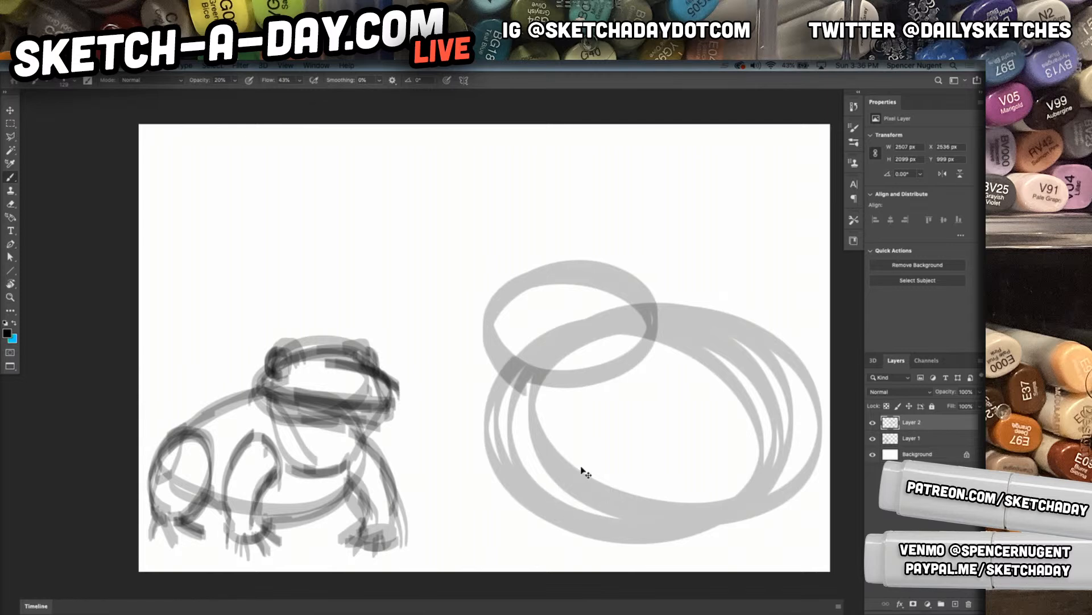
key(ctrl+z)
key(ctrl+z)
Sketch a front-view frog with a round body, a smaller head, a V-shaped mouth and two raised eyes
mouse_move(515, 333)
mouse_down()
mouse_move(732, 378)
mouse_move(688, 317)
mouse_move(658, 509)
mouse_up()
mouse_move(566, 262)
mouse_down()
mouse_move(538, 297)
mouse_move(561, 286)
mouse_move(623, 343)
mouse_up()
drag(544, 299, 637, 351)
drag(633, 345, 703, 318)
mouse_move(566, 253)
mouse_down()
mouse_move(543, 251)
mouse_move(575, 227)
mouse_move(595, 239)
mouse_up()
mouse_move(686, 252)
mouse_down()
mouse_move(709, 265)
mouse_move(703, 239)
mouse_move(709, 266)
mouse_up()
Draw the front-view frog's left-hand front leg with its foot and toes
drag(522, 368, 495, 515)
drag(491, 434, 566, 532)
drag(543, 450, 549, 540)
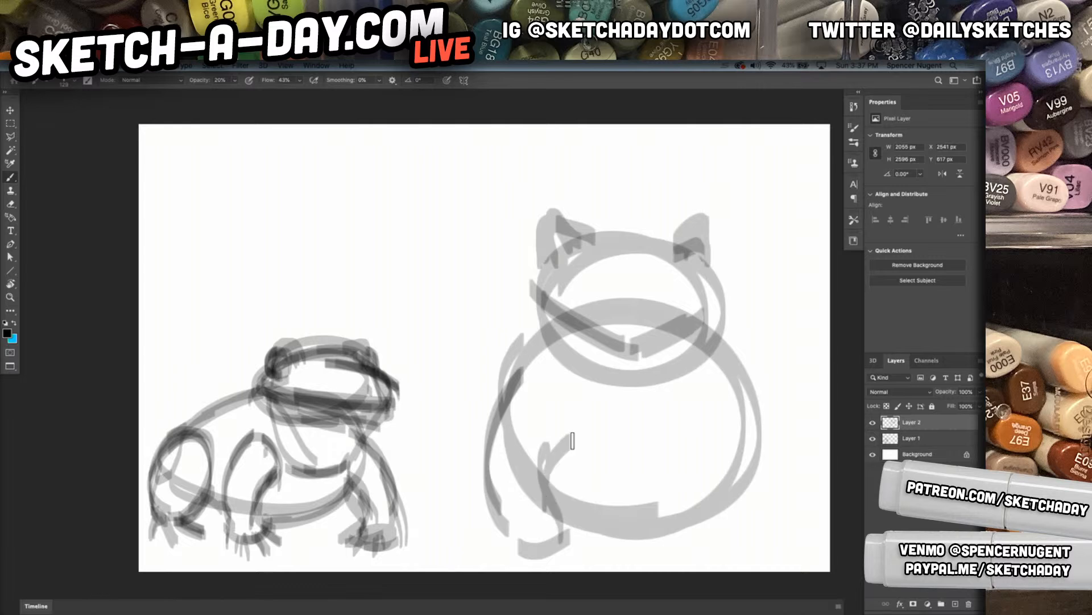
drag(572, 432, 532, 472)
mouse_move(515, 365)
mouse_down()
mouse_move(554, 529)
mouse_move(595, 557)
mouse_up()
drag(546, 526, 548, 569)
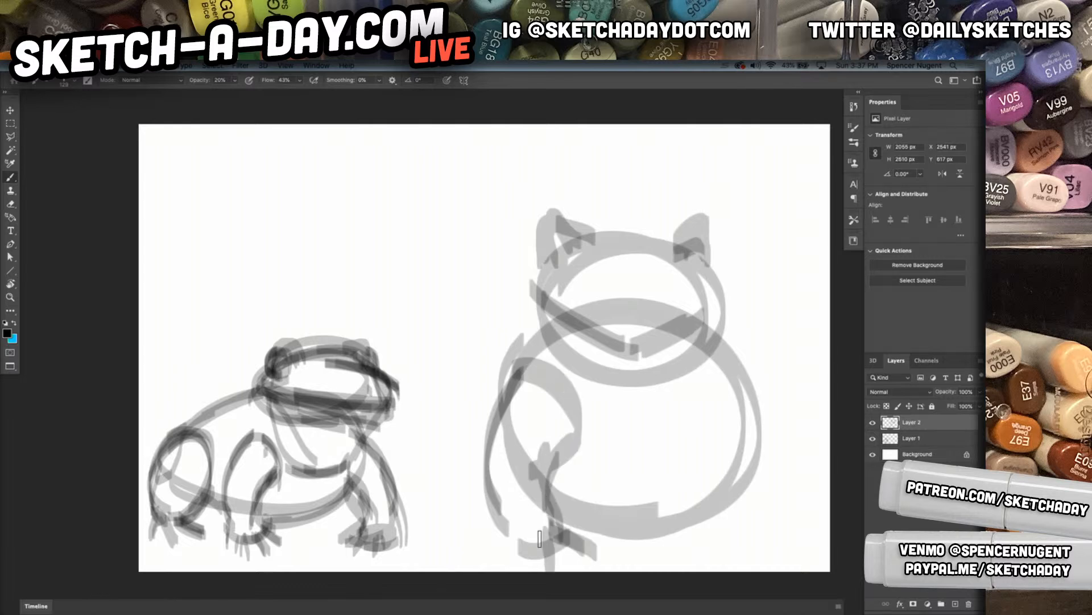
Draw the matching front leg and toes on the right-hand side of the front-view frog
drag(726, 373, 709, 451)
mouse_move(700, 437)
mouse_down()
mouse_move(769, 459)
mouse_move(769, 472)
mouse_up()
drag(760, 503, 754, 521)
mouse_move(747, 413)
mouse_down()
mouse_move(749, 549)
mouse_move(736, 558)
mouse_up()
drag(693, 446, 718, 536)
mouse_move(715, 472)
mouse_down()
mouse_move(711, 549)
mouse_move(677, 567)
mouse_move(723, 578)
mouse_move(760, 569)
mouse_up()
Sketch the folded hind legs bulging out on both sides of the front-view frog, with their feet
mouse_move(502, 398)
mouse_down()
mouse_move(458, 535)
mouse_move(449, 500)
mouse_up()
drag(455, 478, 472, 535)
drag(486, 421, 447, 529)
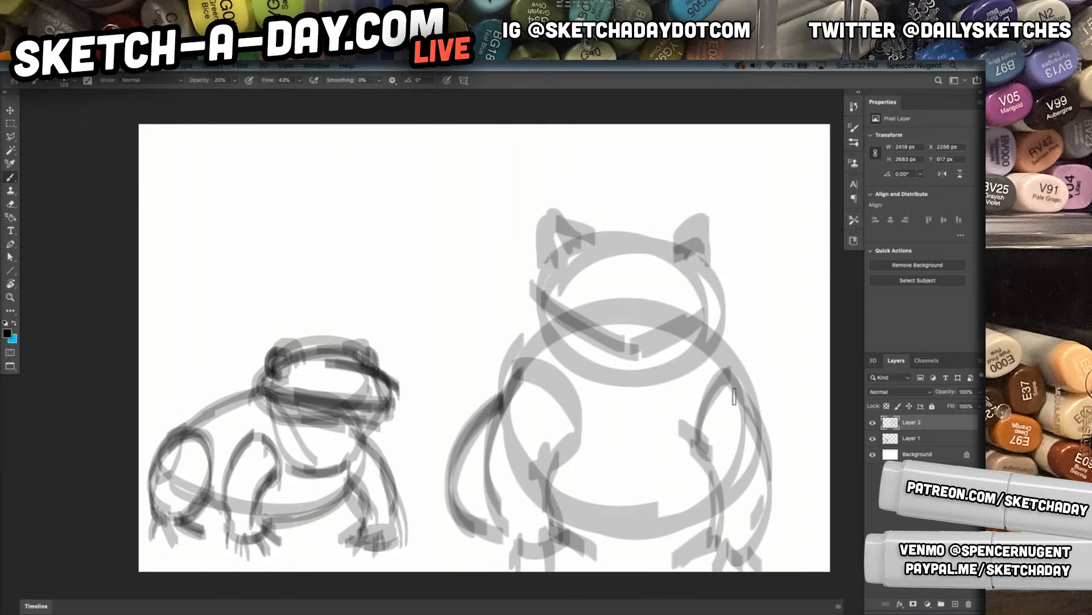
drag(742, 393, 808, 541)
drag(788, 475, 788, 512)
drag(740, 398, 805, 512)
drag(452, 555, 473, 527)
drag(478, 518, 495, 569)
mouse_move(500, 534)
mouse_down()
mouse_move(502, 569)
mouse_move(563, 569)
mouse_up()
Shrink the front-view frog and place it beside the first frog along the canvas's bottom edge
key(super+t)
mouse_move(824, 208)
mouse_down()
mouse_move(534, 453)
mouse_move(555, 426)
mouse_move(547, 434)
mouse_up()
drag(516, 465, 522, 458)
key(Return)
Add another layer and rough in a side-view frog facing left with head, eyes, large body, front leg and folded hind leg
click(955, 605)
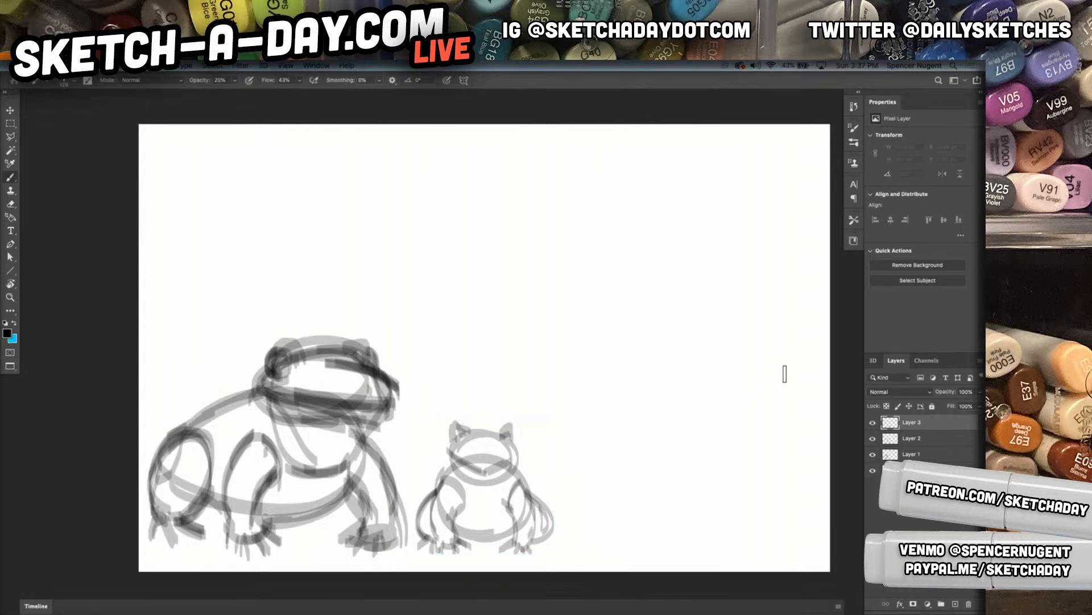
mouse_move(563, 321)
mouse_down()
mouse_move(792, 439)
mouse_move(655, 487)
mouse_up()
click(873, 424)
click(873, 423)
mouse_move(526, 318)
mouse_down()
mouse_move(486, 359)
mouse_move(524, 301)
mouse_move(570, 316)
mouse_move(577, 257)
mouse_move(402, 299)
mouse_move(492, 338)
mouse_move(472, 256)
mouse_move(523, 256)
mouse_move(466, 243)
mouse_move(542, 227)
mouse_move(566, 245)
mouse_move(512, 373)
mouse_move(515, 350)
mouse_move(511, 474)
mouse_move(501, 364)
mouse_move(475, 521)
mouse_move(522, 494)
mouse_move(561, 520)
mouse_move(732, 495)
mouse_move(751, 450)
mouse_move(686, 403)
mouse_move(595, 518)
mouse_move(603, 546)
mouse_move(697, 555)
mouse_move(561, 555)
mouse_move(665, 555)
mouse_move(680, 535)
mouse_move(763, 515)
mouse_up()
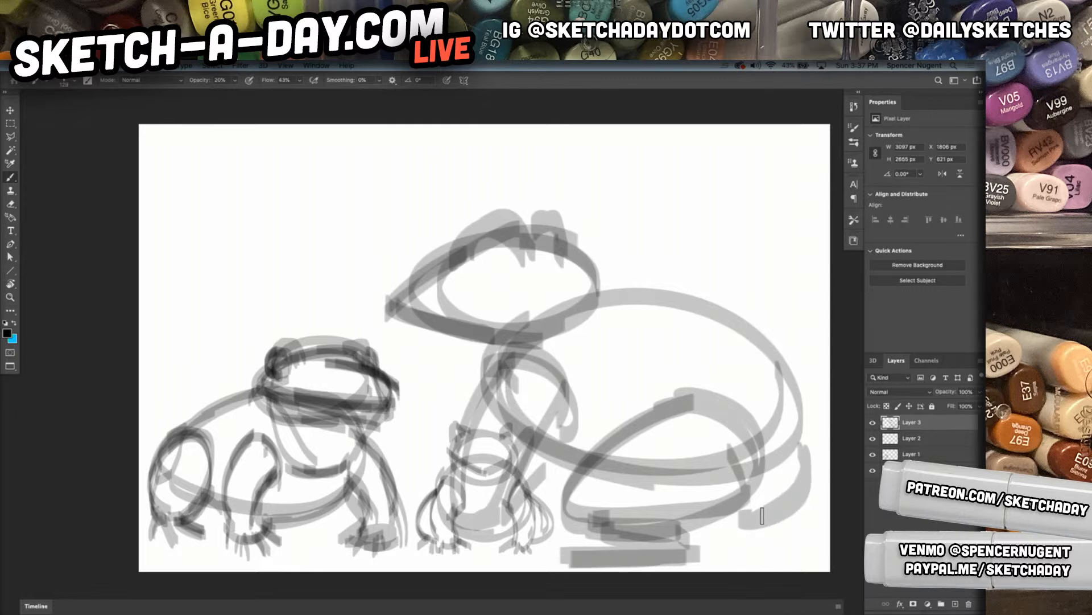
Darken the side-view frog's back and neck contours and add an arrow pointing at its rump
mouse_move(588, 465)
mouse_down()
mouse_move(819, 475)
mouse_move(638, 293)
mouse_move(739, 336)
mouse_move(762, 310)
mouse_move(817, 314)
mouse_up()
drag(488, 345, 557, 363)
drag(585, 286, 619, 304)
drag(569, 253, 631, 298)
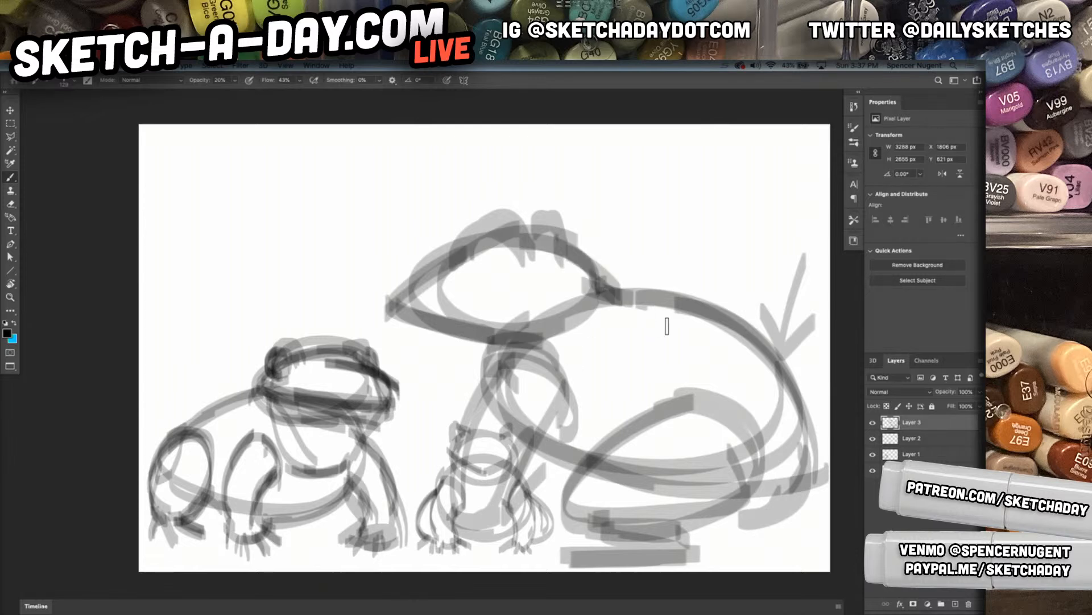
Reinforce the sweeping line from the frog's head to its rump and add arrows pointing at the back and neck
drag(437, 248, 675, 317)
drag(537, 238, 712, 299)
mouse_move(538, 239)
mouse_down()
mouse_move(658, 272)
mouse_move(818, 379)
mouse_move(789, 474)
mouse_up()
mouse_move(507, 231)
mouse_down()
mouse_move(616, 258)
mouse_move(791, 467)
mouse_up()
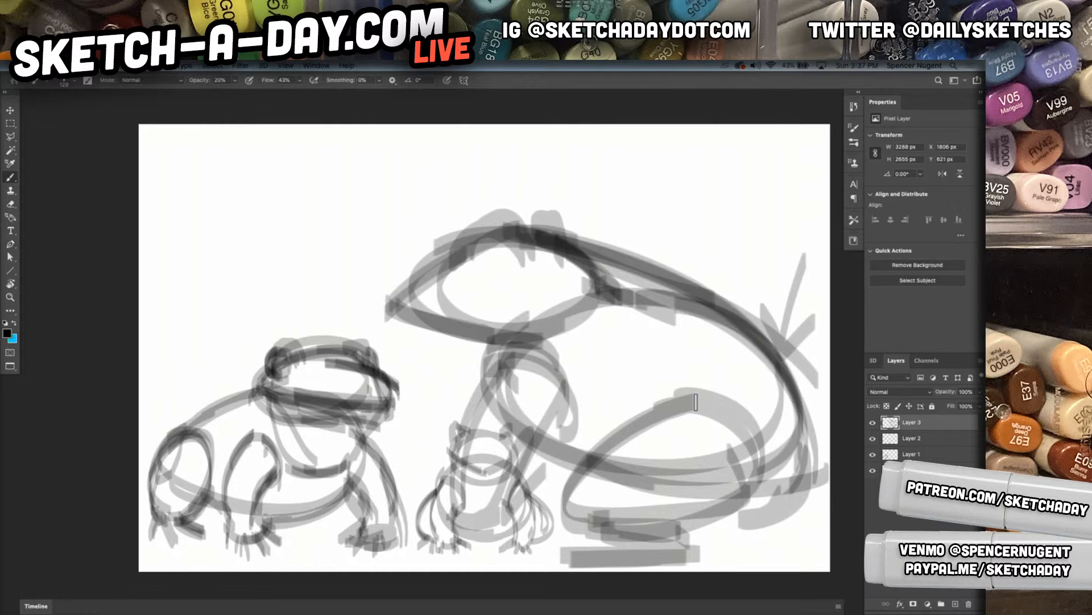
drag(710, 165, 661, 239)
drag(663, 202, 689, 224)
mouse_move(603, 392)
mouse_down()
mouse_move(612, 317)
mouse_move(620, 355)
mouse_up()
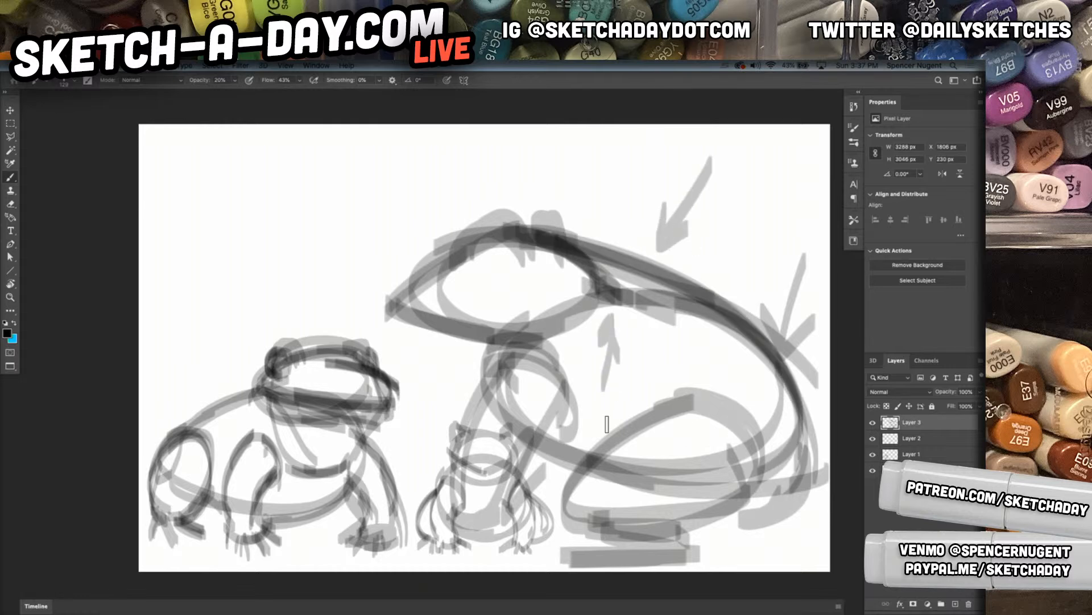
Darken the side-view frog's lower jaw, throat and belly line
mouse_move(444, 342)
mouse_down()
mouse_move(482, 389)
mouse_move(408, 317)
mouse_move(449, 338)
mouse_up()
mouse_move(401, 313)
mouse_down()
mouse_move(485, 349)
mouse_move(493, 404)
mouse_up()
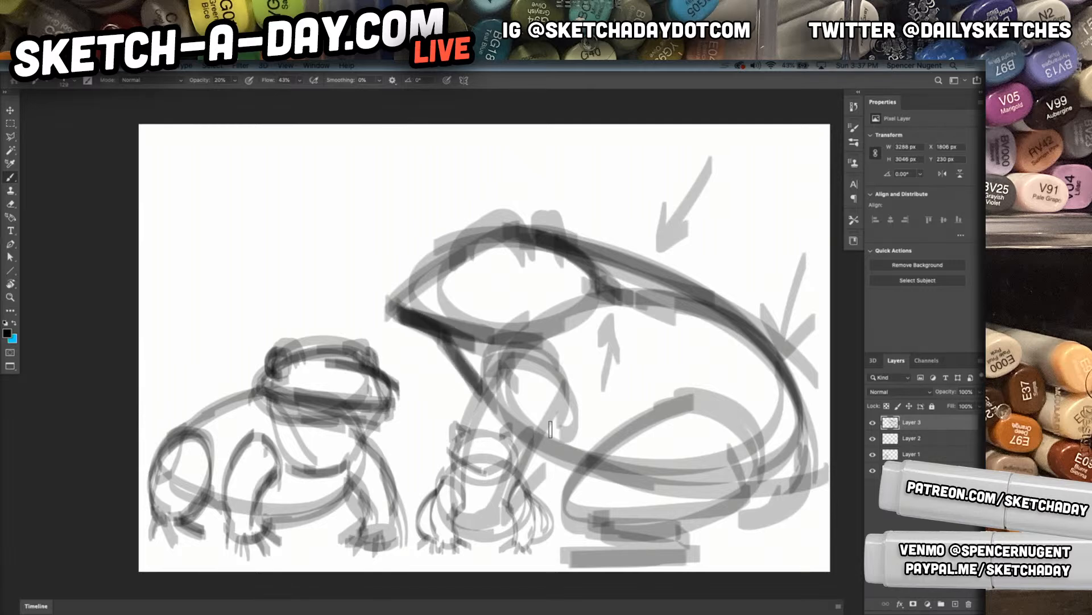
drag(521, 443, 578, 476)
Reinforce the side-view frog's shoulder and front leg and add the foot with toes
drag(548, 401, 511, 507)
mouse_move(529, 446)
mouse_down()
mouse_move(588, 379)
mouse_move(500, 343)
mouse_move(469, 432)
mouse_up()
drag(469, 389, 569, 371)
drag(583, 377, 494, 433)
drag(503, 349, 455, 538)
mouse_move(495, 368)
mouse_down()
mouse_move(464, 536)
mouse_move(448, 537)
mouse_up()
mouse_move(446, 530)
mouse_down()
mouse_move(448, 512)
mouse_move(489, 552)
mouse_move(505, 529)
mouse_move(430, 547)
mouse_up()
drag(450, 504, 433, 526)
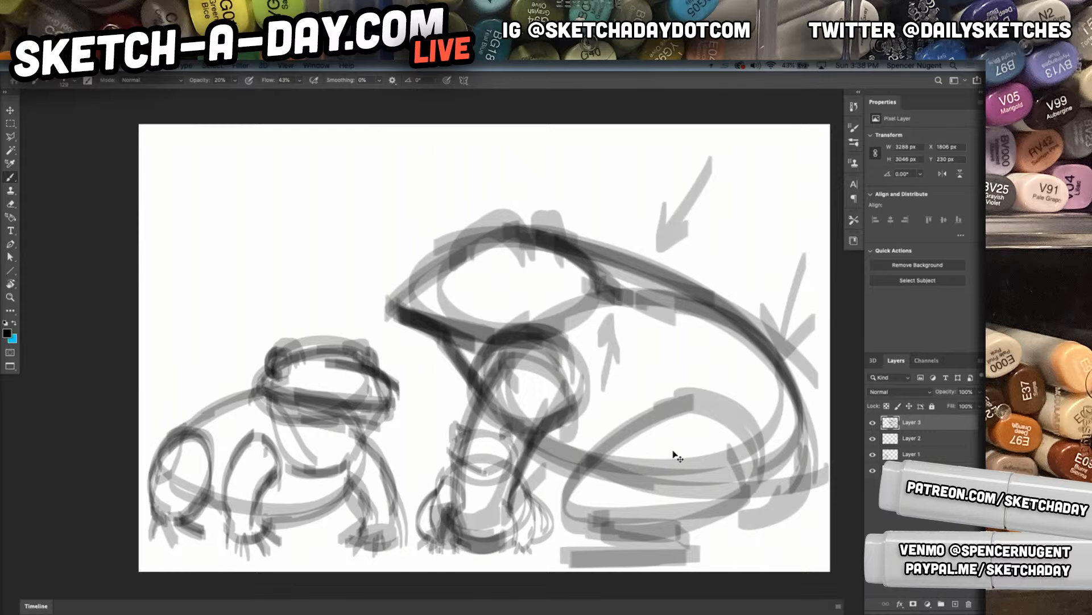
Scale down the side-view frog and place it at the right end of the row of frogs
key(ctrl+t)
drag(829, 156, 734, 272)
drag(646, 381, 707, 461)
key(Return)
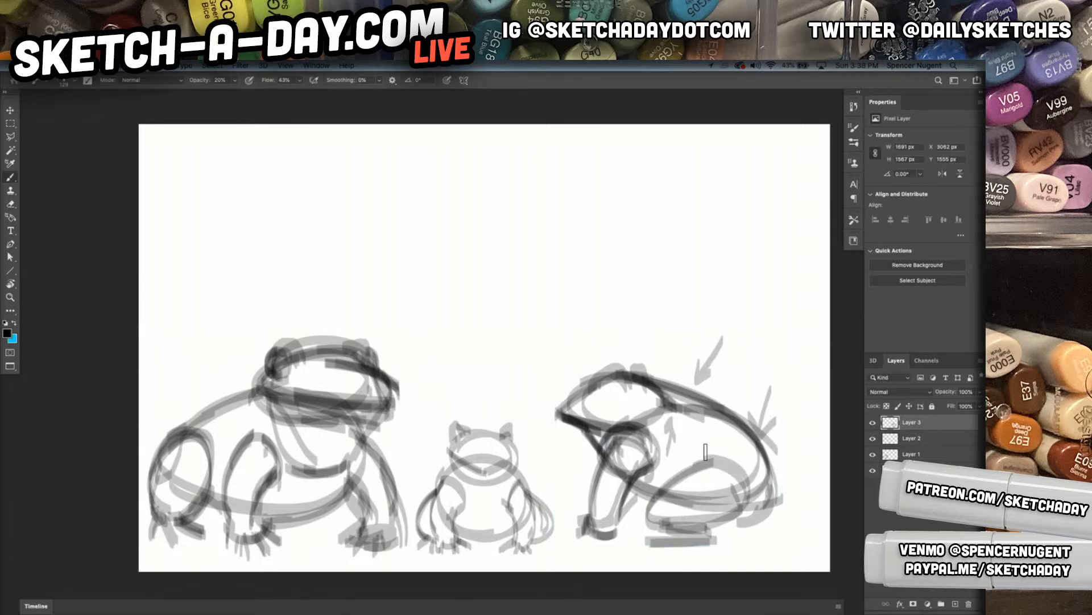
Merge the three frog layers into one and scale the row to 57.82% in the canvas's lower-left corner
shift+click(929, 455)
key(ctrl+e)
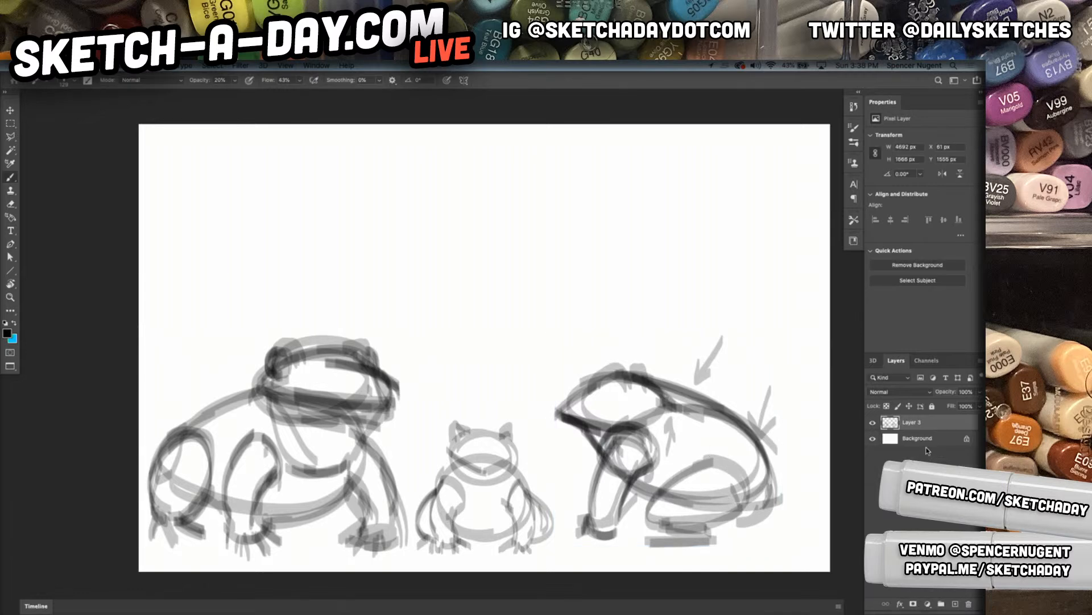
key(ctrl+t)
drag(781, 335, 515, 431)
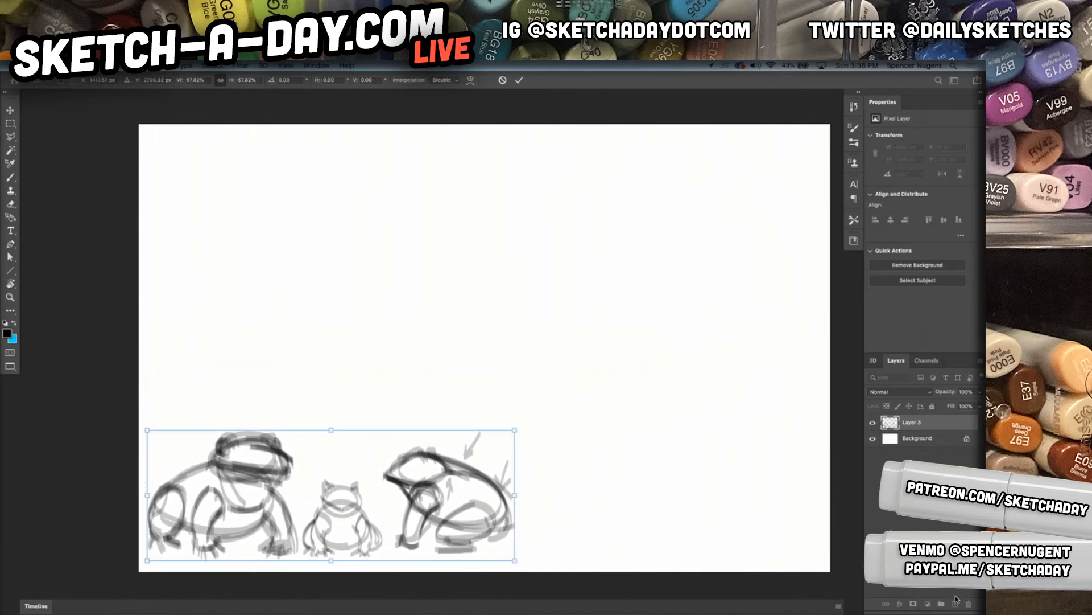
key(Return)
Add a new empty layer above the merged frog sketches
click(929, 604)
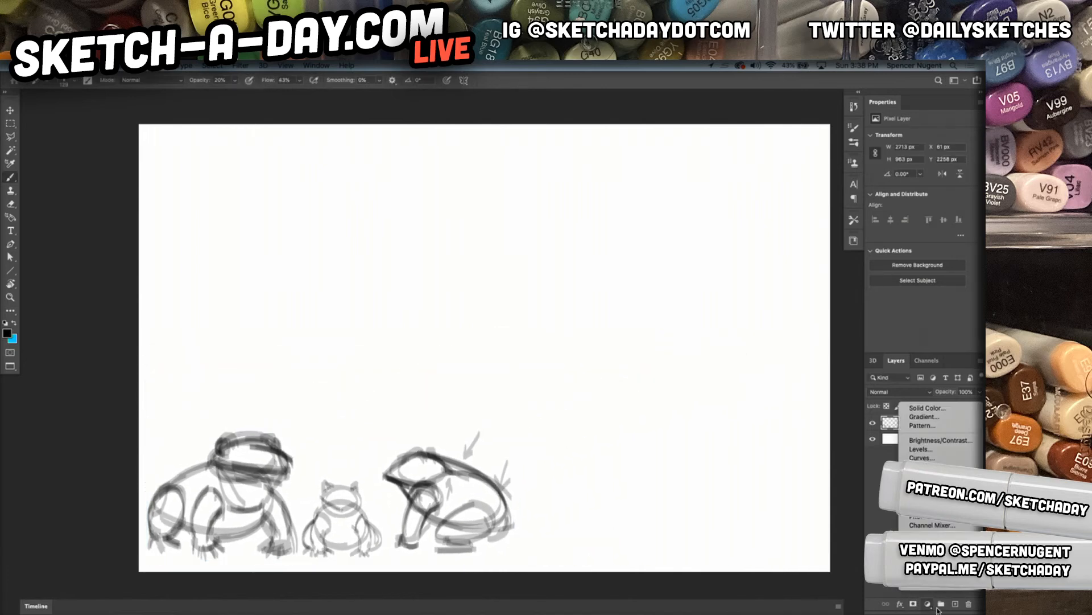
click(956, 606)
click(955, 605)
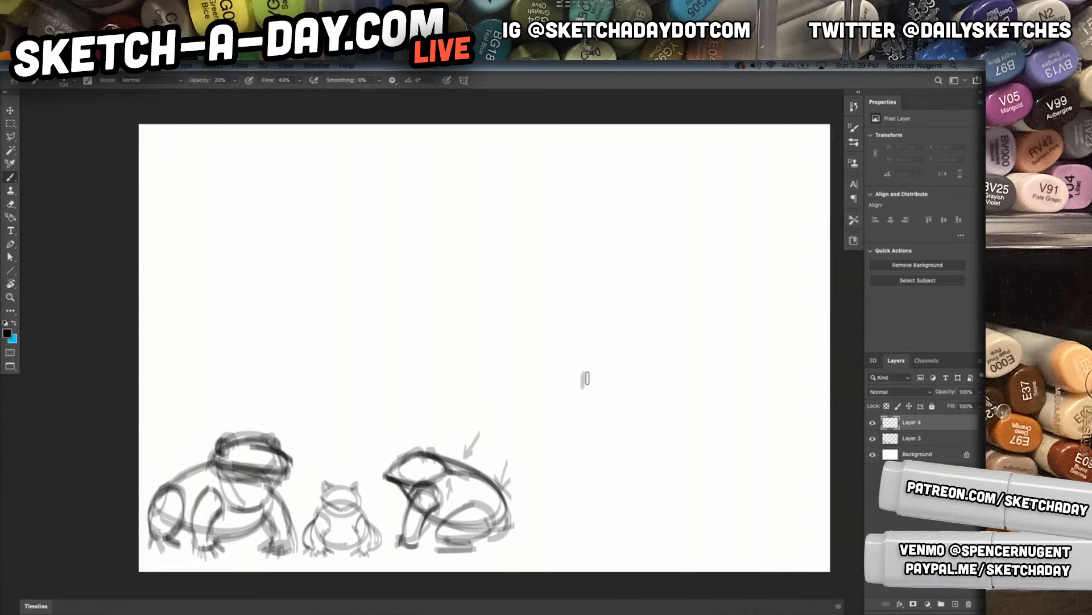
Remove the stray test mark and rough in a large frog's oval body with an overlapping rounded head
key(ctrl+z)
mouse_move(240, 393)
mouse_down()
mouse_move(551, 376)
mouse_move(230, 285)
mouse_move(481, 423)
mouse_move(333, 217)
mouse_move(352, 453)
mouse_move(525, 217)
mouse_move(235, 381)
mouse_move(604, 321)
mouse_move(284, 267)
mouse_up()
mouse_move(575, 127)
mouse_down()
mouse_move(628, 212)
mouse_move(622, 162)
mouse_move(399, 191)
mouse_up()
drag(396, 135, 535, 296)
mouse_move(393, 173)
mouse_down()
mouse_move(586, 286)
mouse_move(603, 171)
mouse_move(391, 172)
mouse_move(432, 250)
mouse_move(525, 135)
mouse_move(513, 222)
mouse_up()
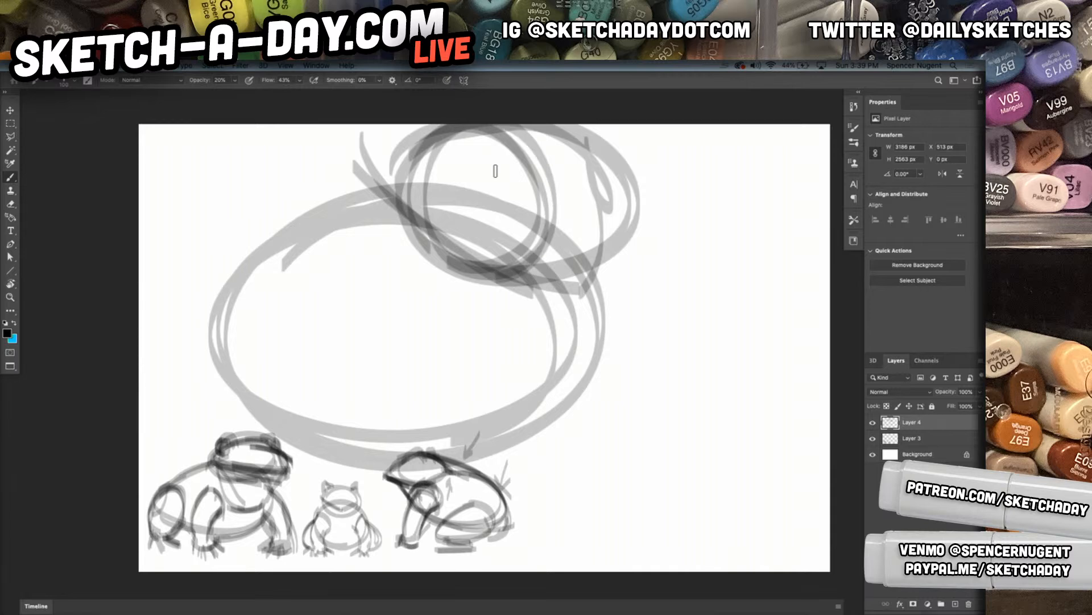
drag(496, 170, 397, 188)
Scale the rough frog shapes down to about 94.5% and shift them slightly lower on the canvas
key(ctrl+t)
drag(642, 123, 610, 141)
drag(547, 327, 566, 354)
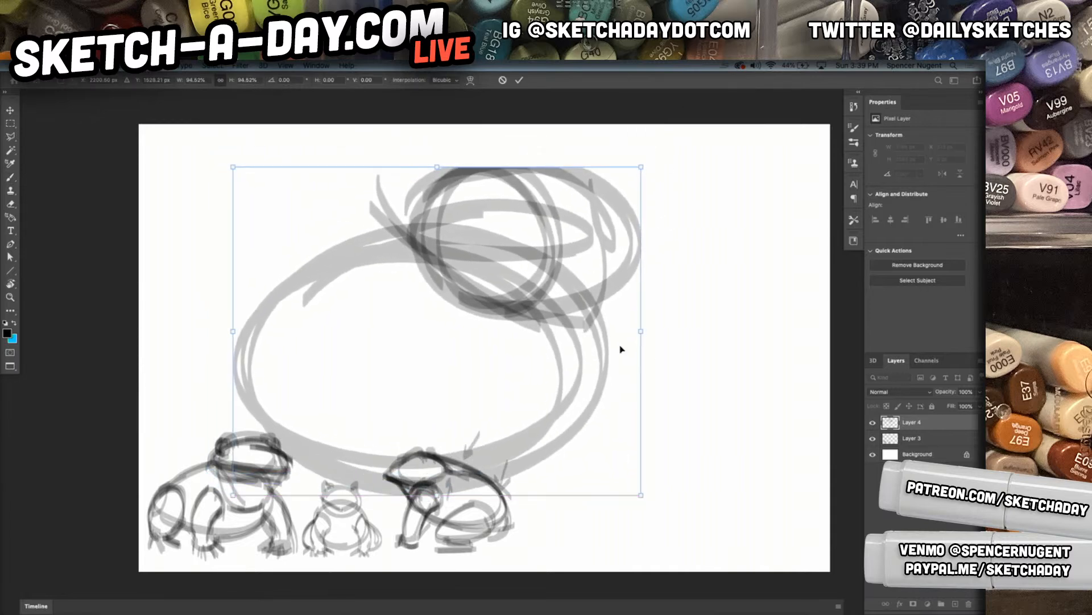
key(Return)
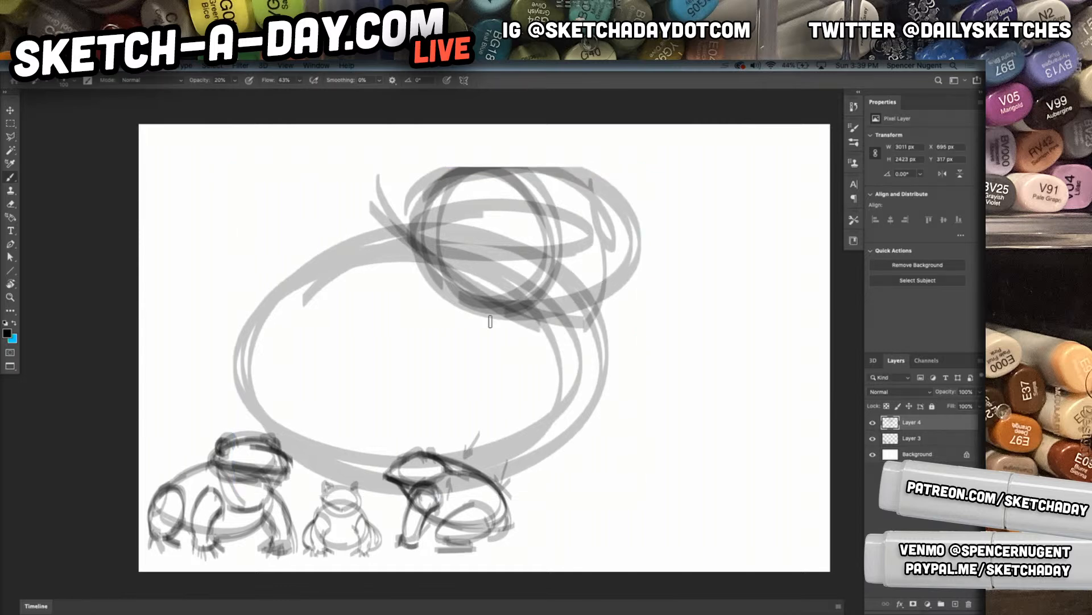
Sketch the near front leg as a tall rounded column hanging from the frog's body
mouse_move(441, 421)
mouse_down()
mouse_move(369, 346)
mouse_move(406, 427)
mouse_up()
mouse_move(357, 378)
mouse_down()
mouse_move(381, 316)
mouse_move(445, 423)
mouse_up()
drag(388, 300, 376, 505)
mouse_move(372, 325)
mouse_down()
mouse_move(362, 384)
mouse_move(389, 529)
mouse_up()
mouse_move(424, 329)
mouse_down()
mouse_move(425, 418)
mouse_move(447, 537)
mouse_up()
drag(439, 359, 463, 545)
Sketch the far front leg below the head and give its foot splayed toes
mouse_move(576, 305)
mouse_down()
mouse_move(656, 473)
mouse_move(652, 512)
mouse_up()
mouse_move(580, 312)
mouse_down()
mouse_move(669, 458)
mouse_move(662, 502)
mouse_up()
drag(557, 381, 619, 513)
drag(581, 397, 597, 515)
drag(573, 305, 656, 517)
mouse_move(640, 463)
mouse_down()
mouse_move(638, 516)
mouse_move(662, 516)
mouse_up()
click(577, 517)
mouse_move(596, 505)
mouse_down()
mouse_move(622, 515)
mouse_move(609, 540)
mouse_move(639, 516)
mouse_move(644, 550)
mouse_up()
drag(640, 514, 655, 549)
mouse_move(656, 511)
mouse_down()
mouse_move(681, 540)
mouse_move(681, 527)
mouse_up()
Add toes to the near front foot and rough in the rounded rear haunch
drag(449, 536, 470, 525)
mouse_move(393, 505)
mouse_down()
mouse_move(447, 535)
mouse_move(481, 532)
mouse_move(423, 561)
mouse_up()
mouse_move(412, 525)
mouse_down()
mouse_move(407, 566)
mouse_move(400, 561)
mouse_up()
drag(391, 519, 373, 551)
mouse_move(203, 371)
mouse_down()
mouse_move(300, 379)
mouse_move(309, 428)
mouse_move(242, 491)
mouse_move(308, 475)
mouse_up()
mouse_move(578, 364)
mouse_down()
mouse_move(619, 380)
mouse_move(620, 470)
mouse_move(598, 380)
mouse_up()
Rough in the chest line, the underside of the jaw and the front of the snout
drag(620, 283, 467, 401)
drag(608, 310, 466, 392)
drag(427, 254, 645, 314)
mouse_move(445, 272)
mouse_down()
mouse_move(637, 318)
mouse_move(631, 205)
mouse_up()
mouse_move(637, 303)
mouse_down()
mouse_move(633, 261)
mouse_move(615, 293)
mouse_move(626, 298)
mouse_move(603, 299)
mouse_move(628, 286)
mouse_up()
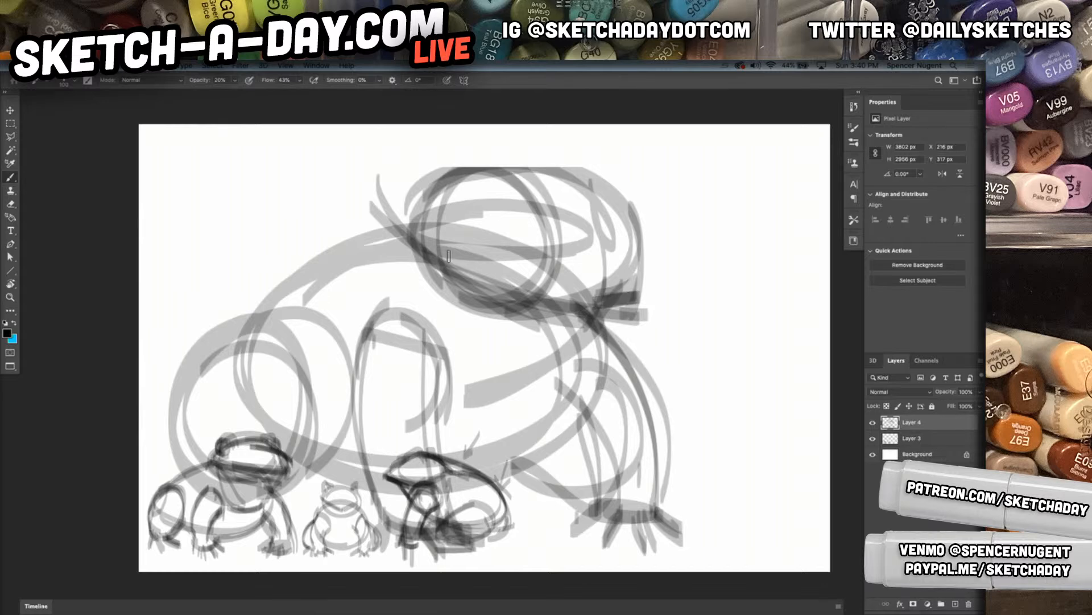
Sketch the near eye, the brow bumps above both eyes and the head's top contour
drag(483, 212, 444, 234)
drag(475, 188, 455, 237)
mouse_move(467, 166)
mouse_down()
mouse_move(430, 208)
mouse_move(427, 151)
mouse_move(479, 147)
mouse_move(555, 169)
mouse_move(596, 152)
mouse_move(594, 193)
mouse_move(613, 196)
mouse_up()
mouse_move(552, 163)
mouse_down()
mouse_move(614, 206)
mouse_move(537, 161)
mouse_move(490, 160)
mouse_move(621, 272)
mouse_move(614, 266)
mouse_move(633, 269)
mouse_move(596, 257)
mouse_up()
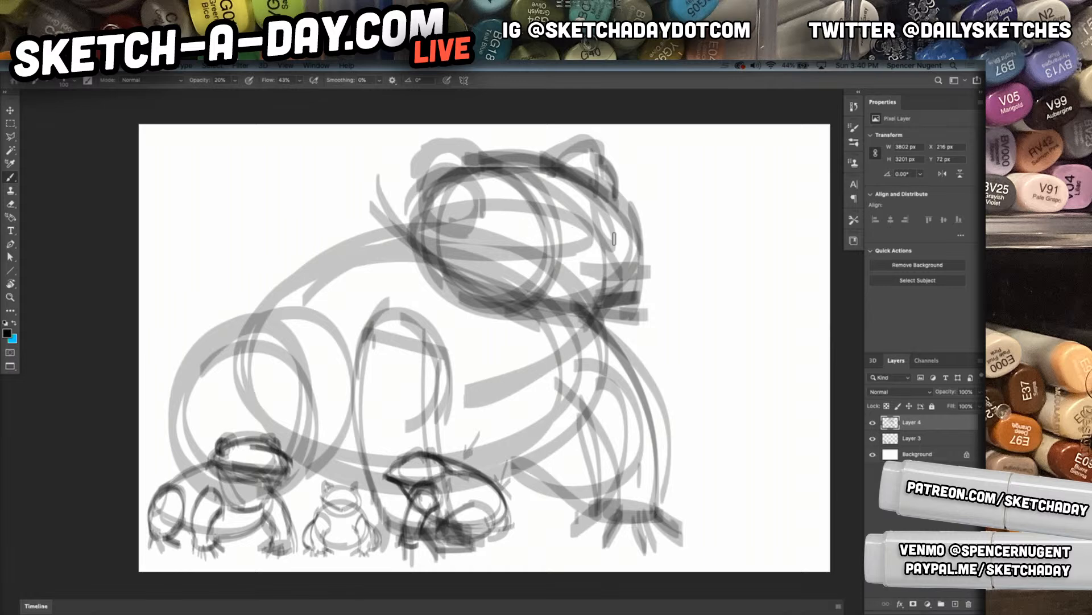
mouse_move(439, 168)
mouse_down()
mouse_move(529, 222)
mouse_move(468, 240)
mouse_up()
drag(531, 228, 474, 180)
drag(435, 233, 462, 224)
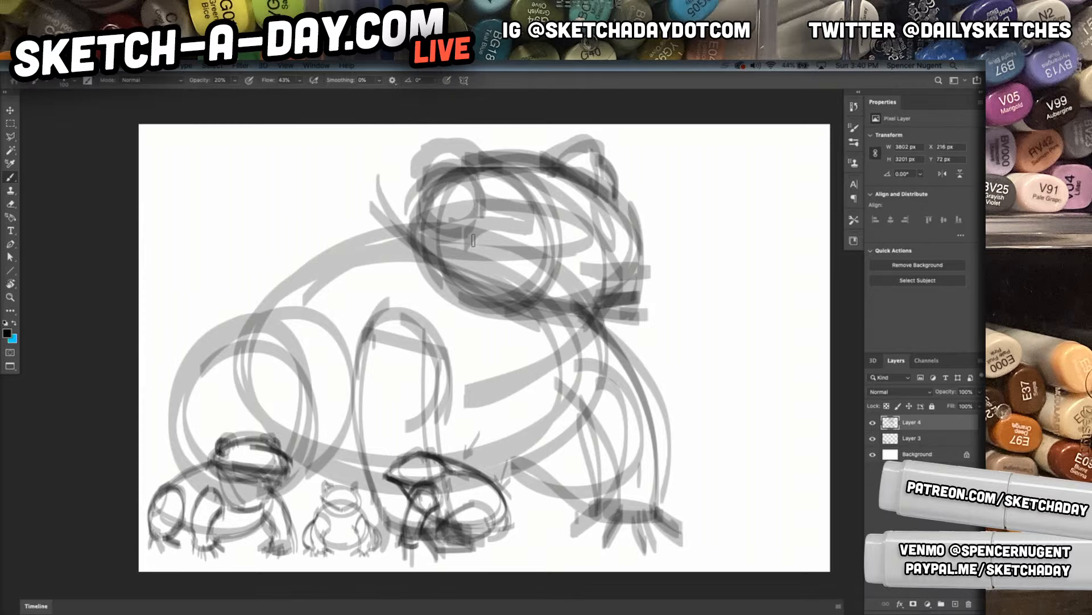
Darken the near eye with heavier strokes and outline the back from the head to the haunch
mouse_move(421, 205)
mouse_down()
mouse_move(479, 206)
mouse_move(455, 231)
mouse_move(447, 221)
mouse_move(471, 204)
mouse_move(458, 211)
mouse_move(469, 214)
mouse_move(445, 184)
mouse_move(447, 222)
mouse_move(486, 212)
mouse_move(454, 205)
mouse_move(507, 213)
mouse_up()
mouse_move(467, 166)
mouse_down()
mouse_move(491, 207)
mouse_move(522, 217)
mouse_move(438, 236)
mouse_up()
drag(353, 374, 442, 381)
drag(369, 221, 357, 337)
drag(367, 241, 354, 327)
mouse_move(373, 242)
mouse_down()
mouse_move(413, 221)
mouse_move(365, 236)
mouse_move(282, 293)
mouse_move(283, 355)
mouse_up()
mouse_move(284, 291)
mouse_down()
mouse_move(279, 358)
mouse_move(245, 337)
mouse_up()
Outline the rear haunch, its splayed foot and the belly line in dark strokes
mouse_move(195, 380)
mouse_down()
mouse_move(306, 391)
mouse_move(310, 418)
mouse_up()
mouse_move(189, 384)
mouse_down()
mouse_move(211, 351)
mouse_move(290, 467)
mouse_up()
mouse_move(251, 330)
mouse_down()
mouse_move(197, 483)
mouse_move(227, 508)
mouse_move(179, 505)
mouse_move(154, 531)
mouse_move(181, 508)
mouse_move(209, 518)
mouse_move(220, 555)
mouse_move(244, 515)
mouse_move(287, 551)
mouse_move(279, 518)
mouse_move(308, 535)
mouse_up()
drag(285, 473, 259, 506)
mouse_move(290, 453)
mouse_down()
mouse_move(279, 501)
mouse_move(371, 485)
mouse_up()
Outline the near shoulder and upper front leg, and draw the chest line across to the far leg
drag(367, 326, 355, 443)
mouse_move(353, 438)
mouse_down()
mouse_move(397, 444)
mouse_move(408, 396)
mouse_move(432, 405)
mouse_up()
mouse_move(412, 400)
mouse_down()
mouse_move(408, 421)
mouse_move(436, 415)
mouse_up()
drag(435, 416, 449, 370)
drag(362, 335, 455, 398)
mouse_move(355, 353)
mouse_down()
mouse_move(453, 352)
mouse_move(442, 415)
mouse_move(516, 421)
mouse_up()
mouse_move(430, 421)
mouse_down()
mouse_move(551, 415)
mouse_move(580, 359)
mouse_up()
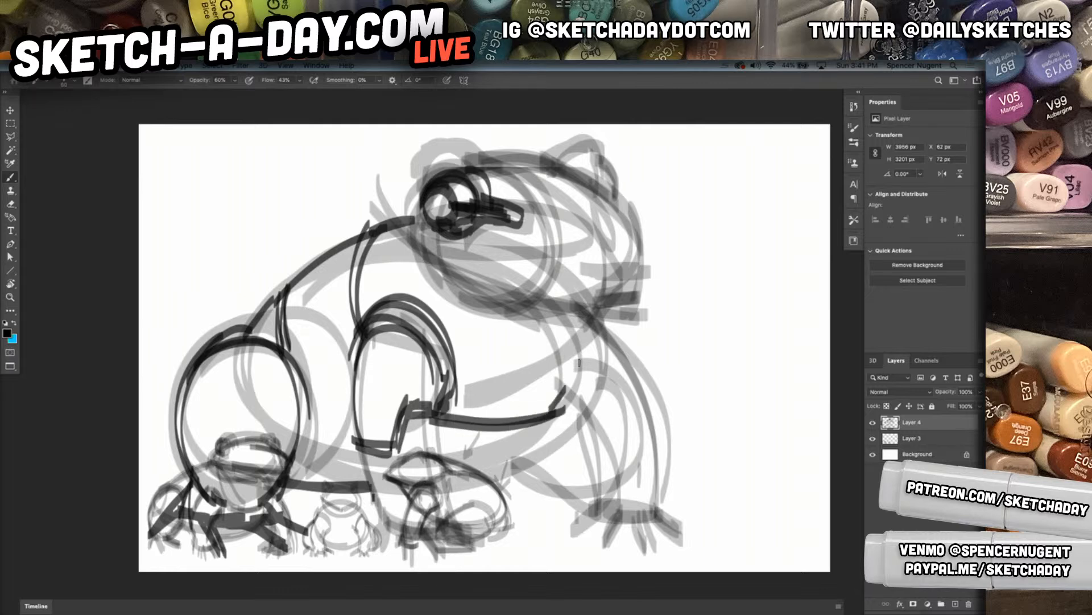
drag(552, 420, 592, 345)
Darken the back of the head and cheek and draw the throat folds beneath the jaw
mouse_move(423, 178)
mouse_down()
mouse_move(477, 309)
mouse_move(417, 261)
mouse_up()
mouse_move(413, 207)
mouse_down()
mouse_move(440, 255)
mouse_move(473, 259)
mouse_up()
drag(409, 215, 447, 269)
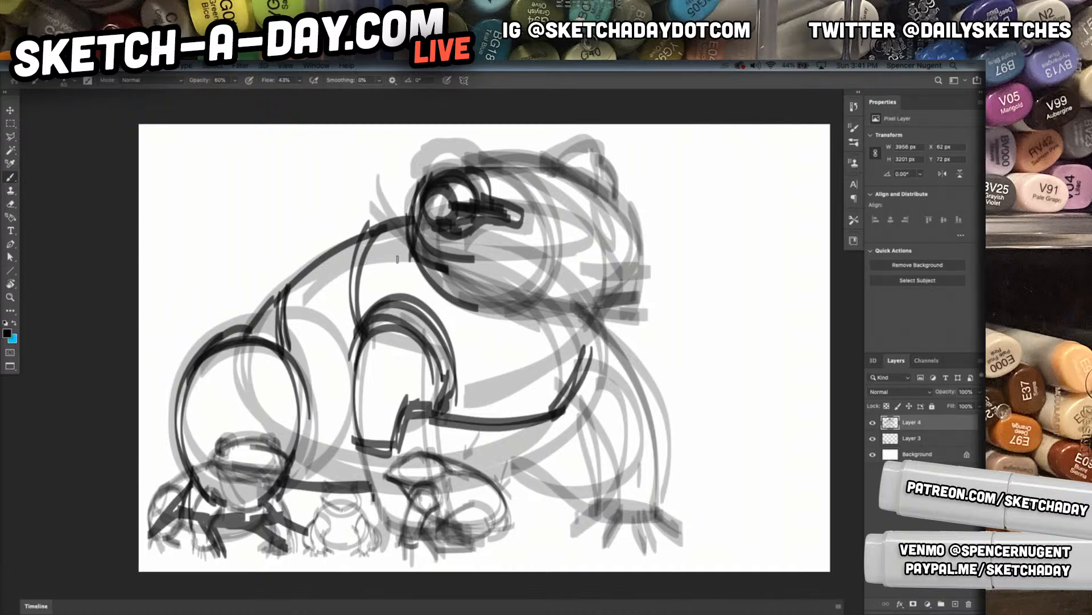
drag(397, 259, 436, 300)
mouse_move(459, 365)
mouse_down()
mouse_move(569, 336)
mouse_move(558, 356)
mouse_up()
mouse_move(417, 275)
mouse_down()
mouse_move(454, 327)
mouse_move(477, 335)
mouse_up()
mouse_move(451, 317)
mouse_down()
mouse_move(500, 349)
mouse_move(558, 355)
mouse_up()
drag(490, 346, 566, 359)
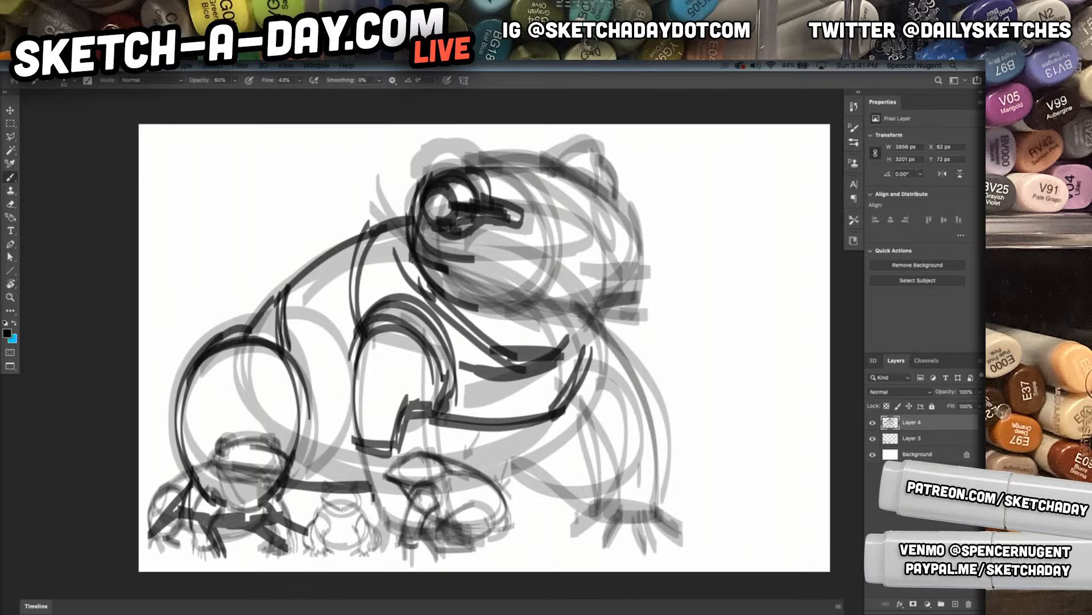
Outline the underside of the jaw and draw the straight mouth line, undoing a misplaced first attempt
drag(449, 293, 613, 328)
drag(492, 266, 630, 289)
key(super+z)
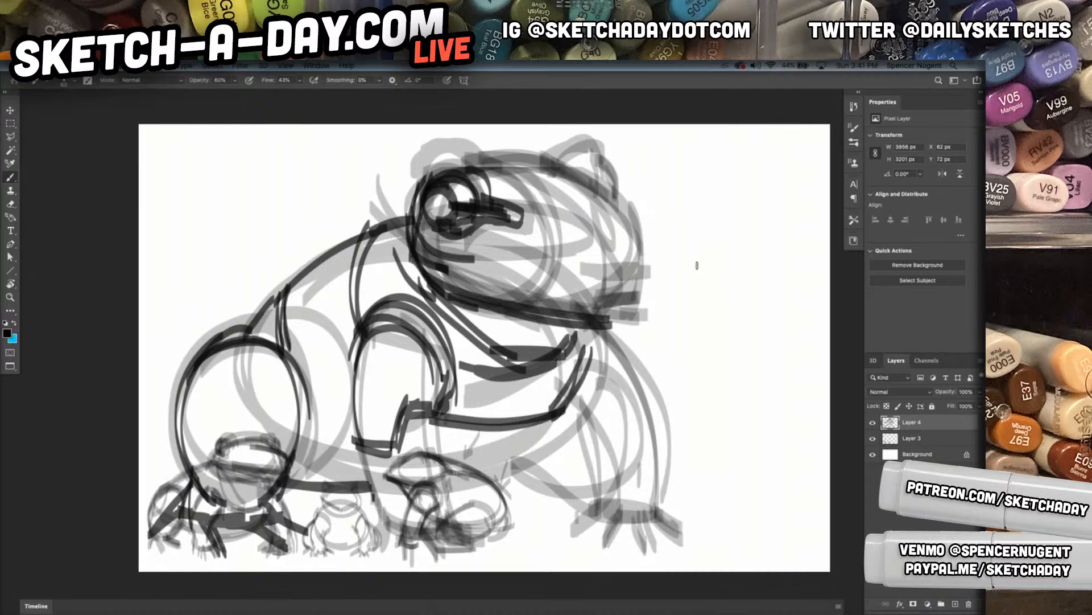
drag(642, 273, 477, 276)
mouse_move(599, 278)
mouse_down()
mouse_move(477, 276)
mouse_move(629, 278)
mouse_up()
drag(556, 280, 642, 278)
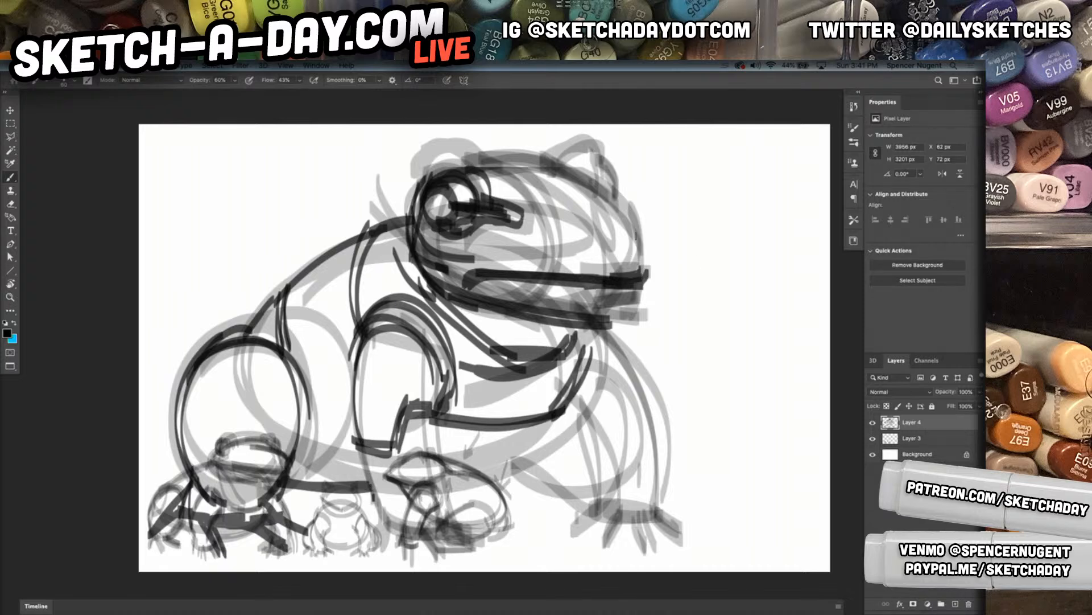
Draw the snout ridge, both brow bumps and the upper lip lines running from the eye to the nose
mouse_move(449, 204)
mouse_down()
mouse_move(542, 230)
mouse_move(546, 218)
mouse_move(538, 226)
mouse_up()
mouse_move(454, 160)
mouse_down()
mouse_move(639, 249)
mouse_move(570, 165)
mouse_move(637, 254)
mouse_move(526, 204)
mouse_move(619, 260)
mouse_up()
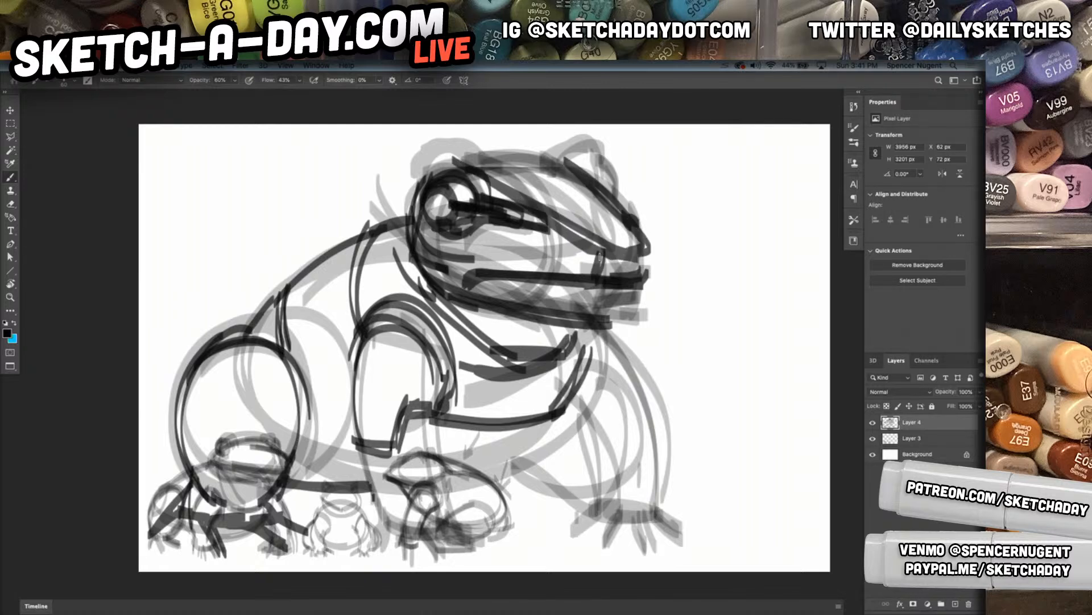
mouse_move(572, 172)
mouse_down()
mouse_move(476, 165)
mouse_move(426, 179)
mouse_move(486, 166)
mouse_move(410, 190)
mouse_move(547, 149)
mouse_move(537, 171)
mouse_move(577, 170)
mouse_move(589, 152)
mouse_up()
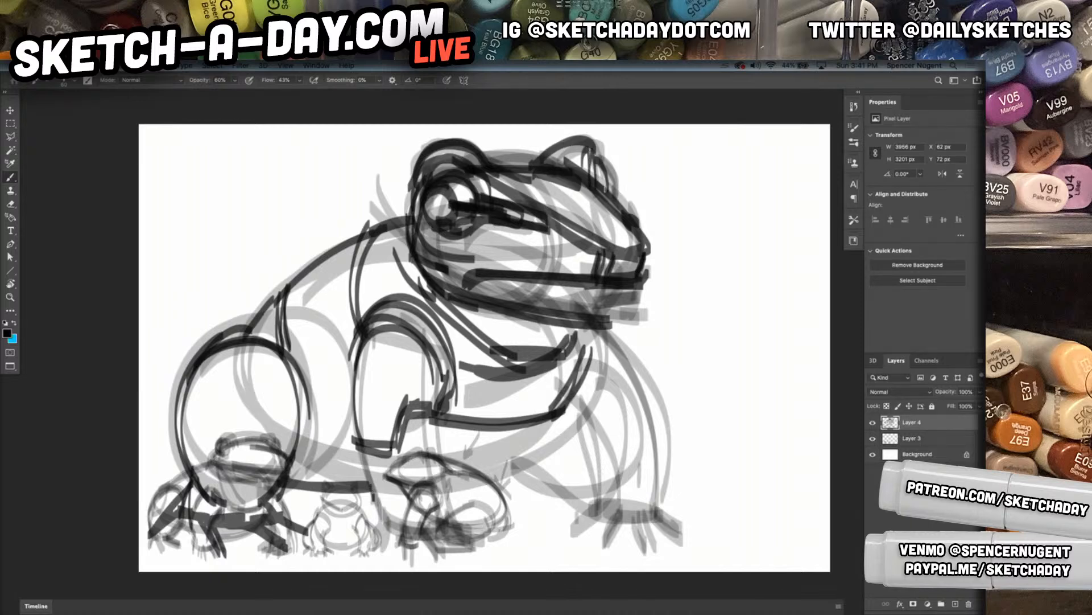
drag(453, 261, 601, 280)
drag(501, 228, 601, 256)
drag(469, 224, 601, 260)
drag(512, 211, 605, 243)
Outline the far front leg in dark strokes with bands across its upper part
drag(597, 339, 641, 519)
drag(553, 418, 576, 522)
drag(552, 419, 575, 515)
drag(542, 413, 561, 485)
mouse_move(559, 405)
mouse_down()
mouse_move(595, 396)
mouse_move(613, 442)
mouse_up()
drag(600, 396, 637, 437)
drag(570, 411, 563, 455)
drag(549, 439, 576, 445)
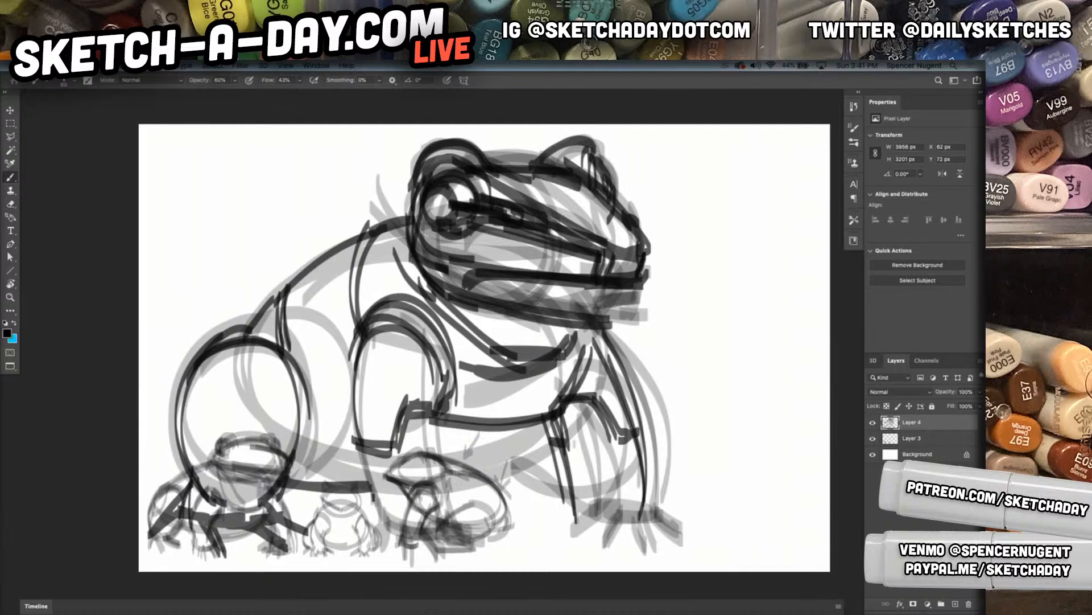
Outline the far front leg's ankle and splayed toes
mouse_move(569, 490)
mouse_down()
mouse_move(652, 505)
mouse_move(580, 538)
mouse_up()
mouse_move(605, 518)
mouse_down()
mouse_move(600, 562)
mouse_move(556, 548)
mouse_up()
drag(611, 527, 639, 532)
mouse_move(637, 529)
mouse_down()
mouse_move(604, 542)
mouse_move(659, 561)
mouse_move(641, 515)
mouse_move(673, 541)
mouse_up()
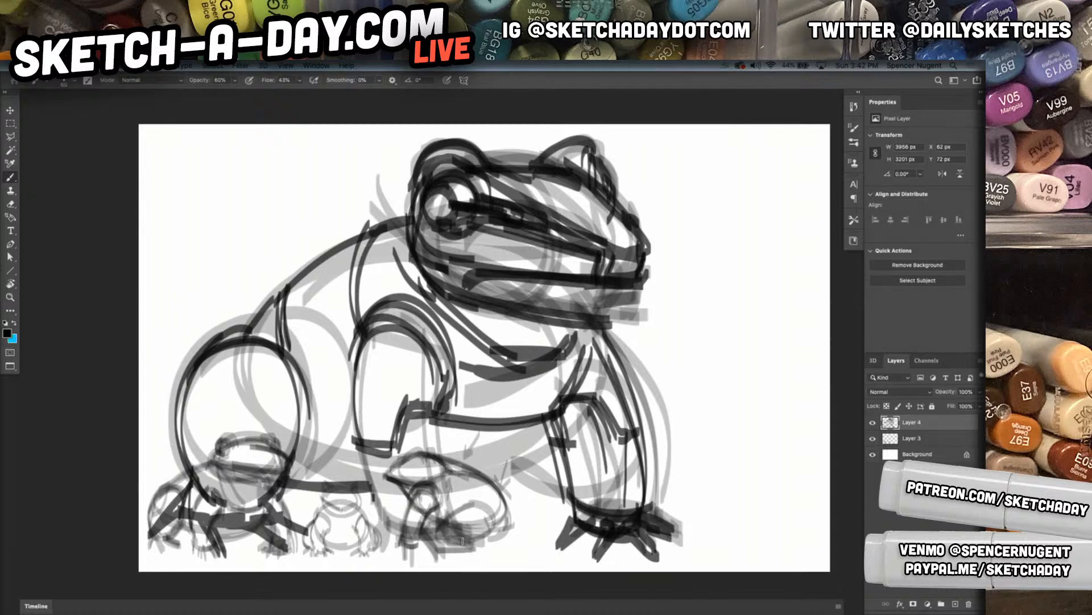
Outline the near front leg down to the ground and add its ankle band and splayed toes
drag(436, 387, 425, 513)
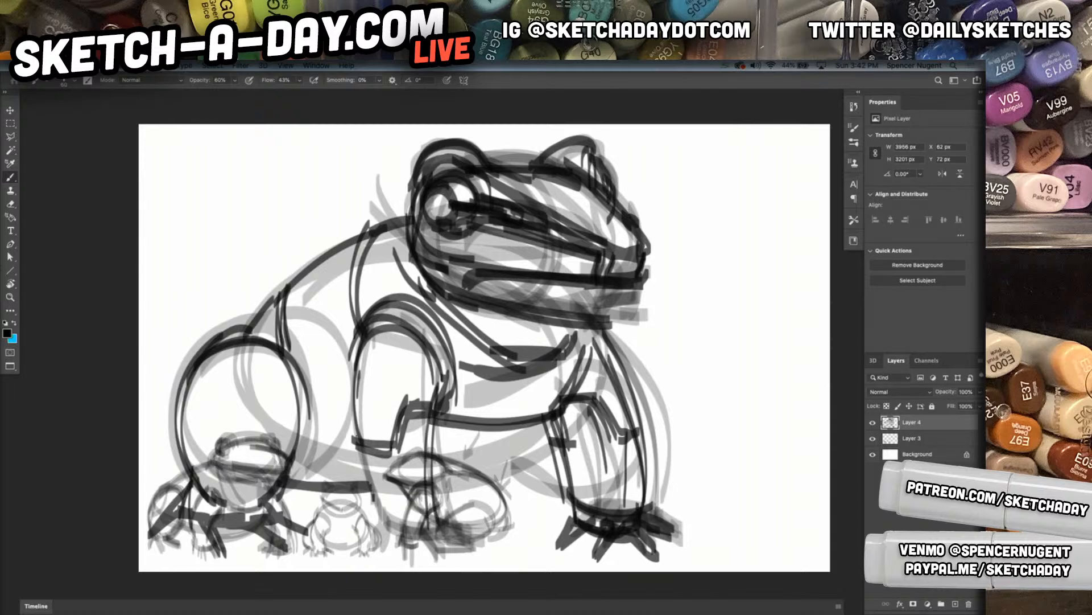
drag(370, 396, 357, 534)
drag(360, 385, 365, 543)
drag(364, 438, 357, 547)
mouse_move(362, 443)
mouse_down()
mouse_move(356, 537)
mouse_move(439, 534)
mouse_up()
mouse_move(437, 535)
mouse_down()
mouse_move(368, 550)
mouse_move(440, 532)
mouse_up()
mouse_move(441, 414)
mouse_down()
mouse_move(440, 541)
mouse_move(453, 536)
mouse_move(468, 558)
mouse_up()
drag(432, 528, 481, 544)
drag(479, 549, 430, 541)
mouse_move(425, 542)
mouse_down()
mouse_move(431, 571)
mouse_move(389, 543)
mouse_move(348, 569)
mouse_up()
drag(343, 568, 354, 532)
drag(351, 517, 358, 319)
drag(347, 384, 371, 555)
Darken the belly contour and sketch the far hind leg between the two front legs
drag(287, 485, 420, 499)
drag(500, 479, 435, 493)
mouse_move(431, 496)
mouse_down()
mouse_move(503, 427)
mouse_move(439, 488)
mouse_up()
mouse_move(465, 479)
mouse_down()
mouse_move(516, 432)
mouse_move(488, 475)
mouse_up()
drag(496, 436, 515, 526)
drag(507, 456, 508, 520)
mouse_move(521, 444)
mouse_down()
mouse_move(478, 515)
mouse_move(451, 523)
mouse_up()
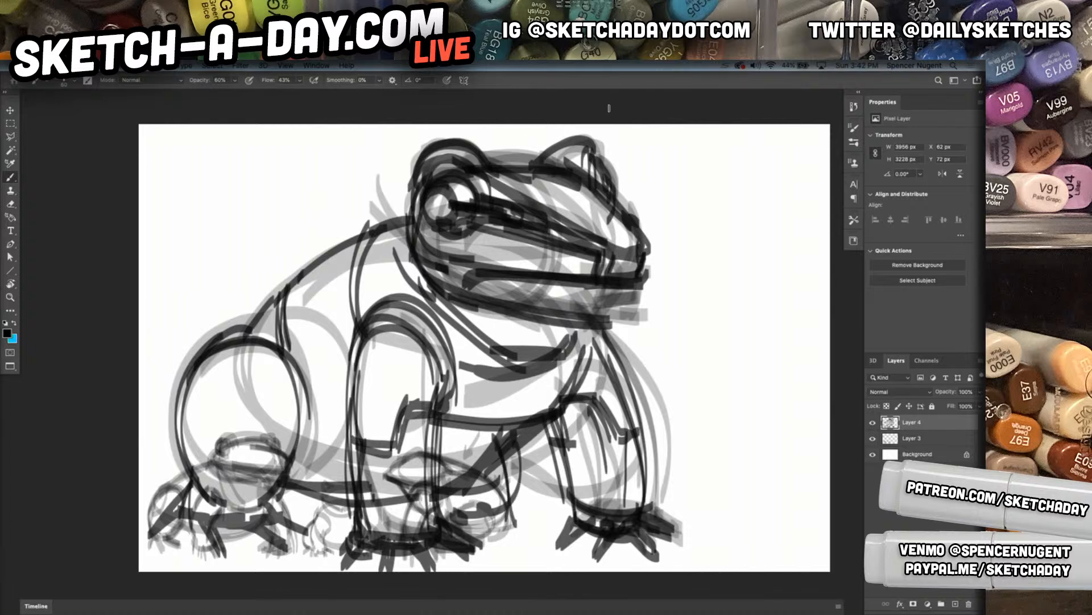
Thicken the back contour between the head and the rear haunch
mouse_move(404, 206)
mouse_down()
mouse_move(376, 233)
mouse_move(404, 215)
mouse_move(364, 319)
mouse_move(358, 267)
mouse_move(336, 248)
mouse_up()
drag(267, 321, 396, 196)
drag(280, 335, 305, 259)
drag(238, 359, 306, 259)
Draw a squared lower leg shape inside the rear haunch and reinforce the haunch outline
drag(301, 408, 283, 501)
mouse_move(283, 501)
mouse_down()
mouse_move(297, 361)
mouse_move(202, 484)
mouse_up()
mouse_move(186, 368)
mouse_down()
mouse_move(205, 484)
mouse_move(210, 398)
mouse_up()
mouse_move(211, 399)
mouse_down()
mouse_move(287, 406)
mouse_move(281, 466)
mouse_up()
mouse_move(284, 401)
mouse_down()
mouse_move(283, 484)
mouse_move(216, 407)
mouse_up()
drag(217, 405, 212, 484)
drag(210, 438, 196, 483)
drag(199, 353, 176, 467)
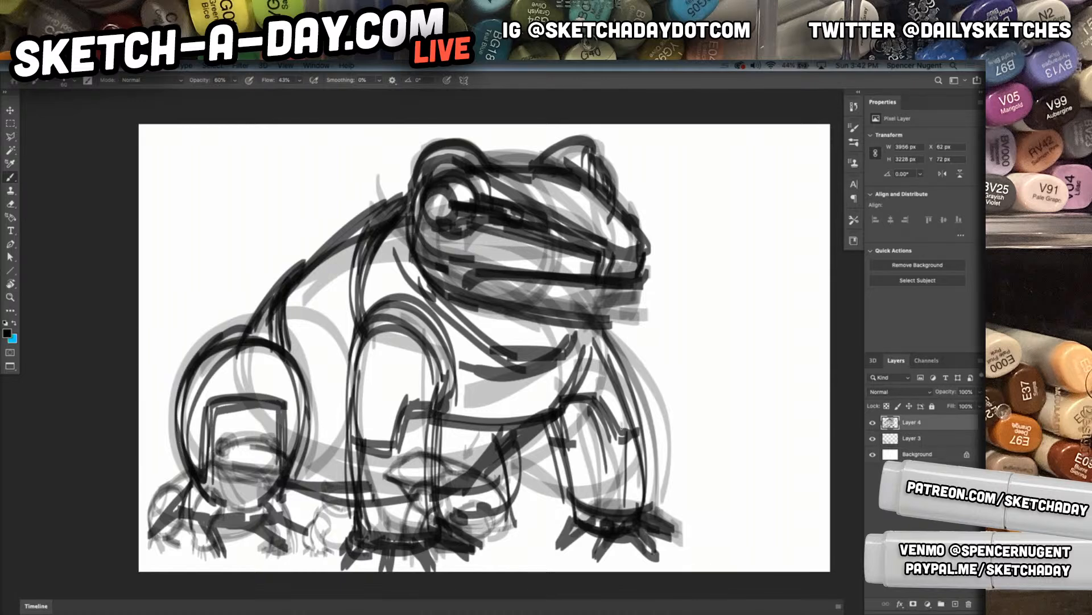
Add a heavier rounded shoulder around the near front leg and reinforce the chest, throat and jaw contours
mouse_move(529, 426)
mouse_down()
mouse_move(481, 488)
mouse_move(506, 475)
mouse_up()
mouse_move(336, 418)
mouse_down()
mouse_move(449, 322)
mouse_move(355, 293)
mouse_move(452, 364)
mouse_up()
mouse_move(426, 299)
mouse_down()
mouse_move(465, 367)
mouse_move(578, 382)
mouse_up()
drag(442, 374, 581, 346)
mouse_move(556, 383)
mouse_down()
mouse_move(626, 336)
mouse_move(563, 367)
mouse_up()
mouse_move(626, 346)
mouse_down()
mouse_move(514, 391)
mouse_move(323, 355)
mouse_move(354, 414)
mouse_up()
mouse_move(341, 393)
mouse_down()
mouse_move(388, 281)
mouse_move(340, 428)
mouse_up()
drag(448, 437, 554, 420)
mouse_move(437, 435)
mouse_down()
mouse_move(448, 444)
mouse_move(550, 426)
mouse_up()
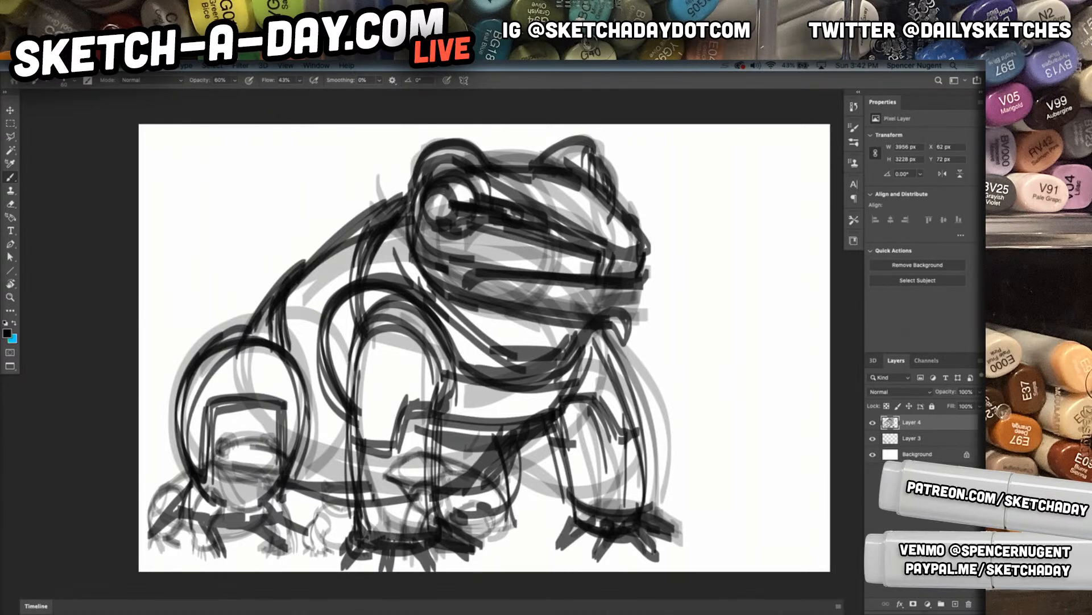
drag(447, 271, 516, 323)
drag(472, 290, 595, 318)
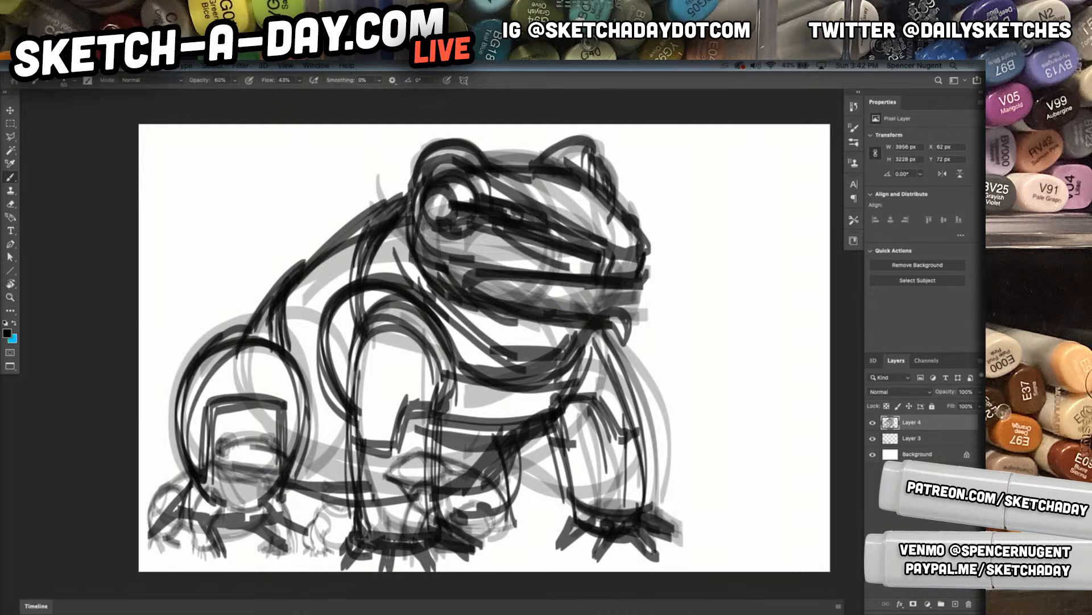
Mark the nose tip and build up a raised second back contour from the haunch to the head
drag(603, 267, 664, 231)
drag(409, 177, 254, 318)
mouse_move(286, 278)
mouse_down()
mouse_move(238, 336)
mouse_move(265, 224)
mouse_up()
mouse_move(257, 257)
mouse_down()
mouse_move(375, 160)
mouse_move(412, 160)
mouse_move(396, 157)
mouse_move(377, 202)
mouse_up()
mouse_move(369, 163)
mouse_down()
mouse_move(366, 197)
mouse_move(243, 306)
mouse_up()
drag(253, 289, 233, 322)
drag(251, 243, 235, 312)
drag(251, 264, 217, 343)
mouse_move(229, 313)
mouse_down()
mouse_move(288, 218)
mouse_move(383, 158)
mouse_move(449, 146)
mouse_up()
drag(507, 147, 552, 191)
Hide the thumbnail frogs on Layer 3 and make Layer 4 active
click(915, 439)
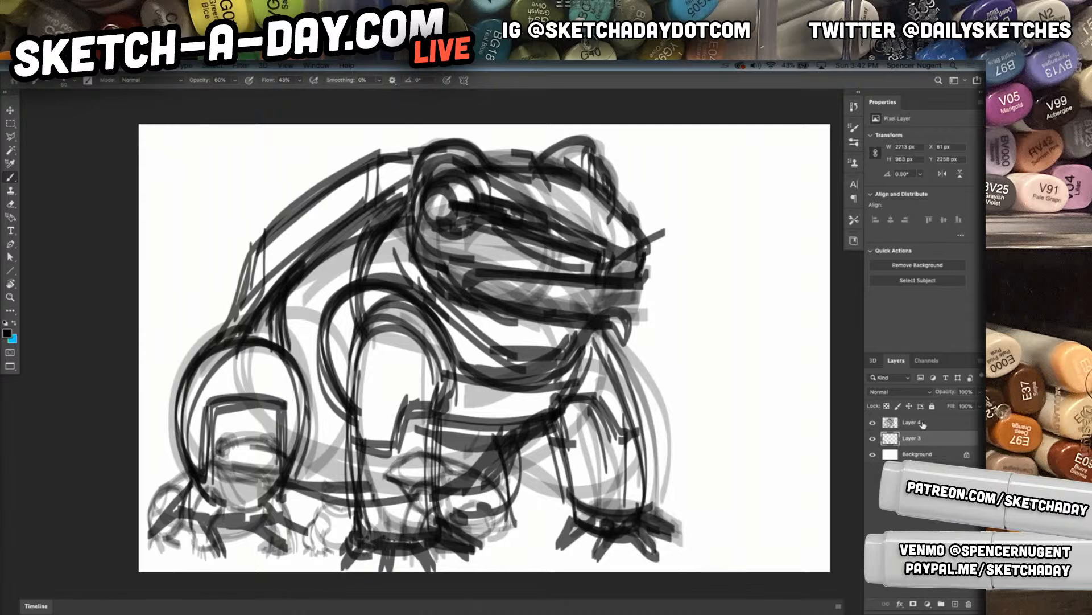
click(872, 438)
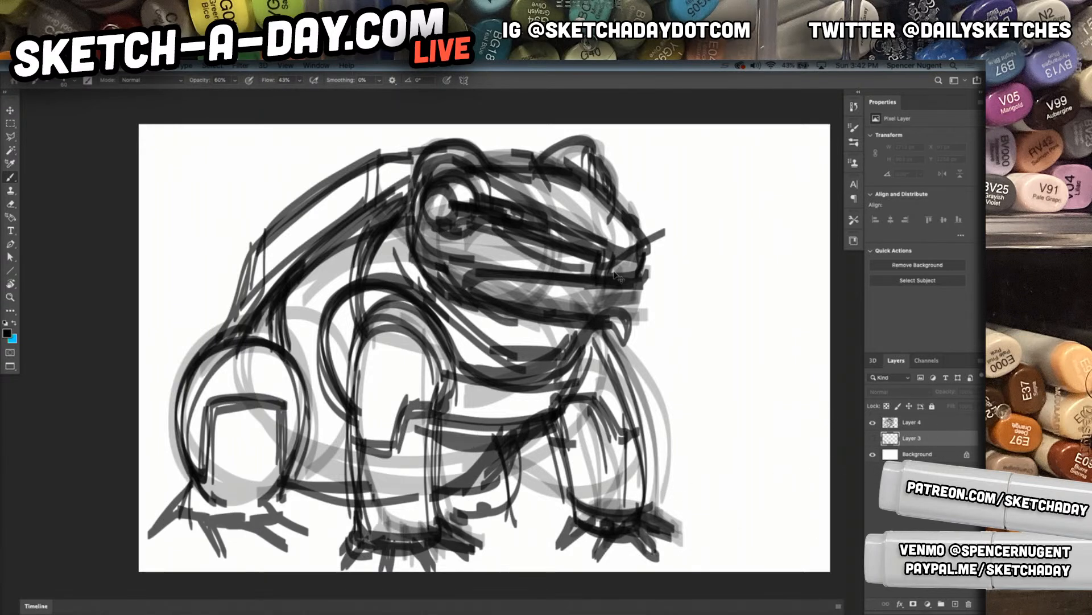
click(927, 424)
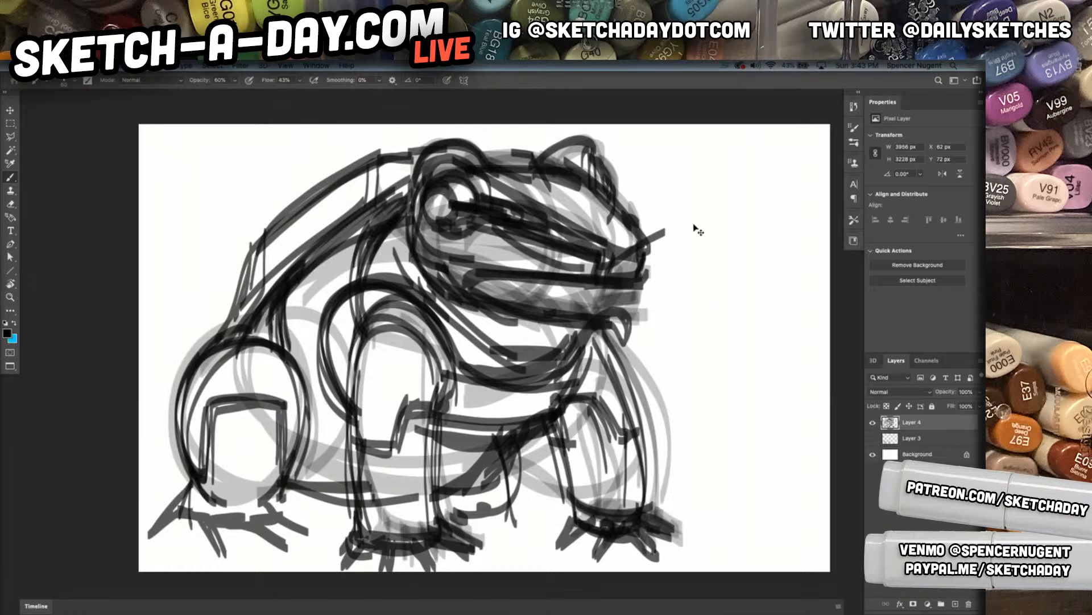
Scale the large frog on Layer 4 to 93.28%, move it toward the canvas's right side and flip it horizontally
key(ctrl+t)
drag(683, 136, 647, 165)
drag(550, 286, 701, 253)
right_click(739, 469)
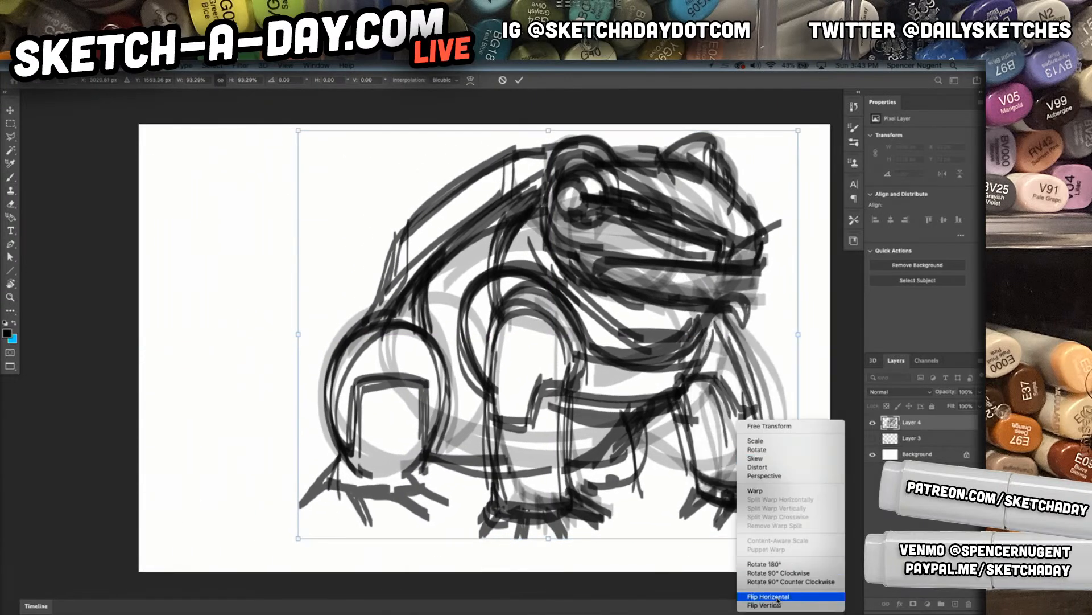
click(757, 598)
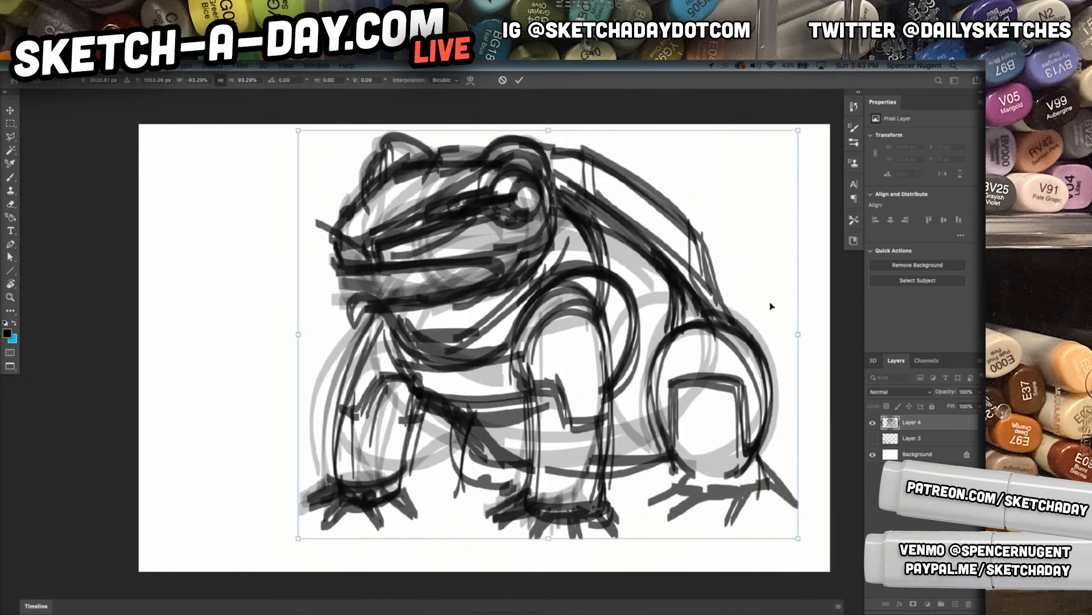
Warp the frog on Layer 4, lowering the head and stretching the lower body outward around the near front foot and haunch
click(471, 80)
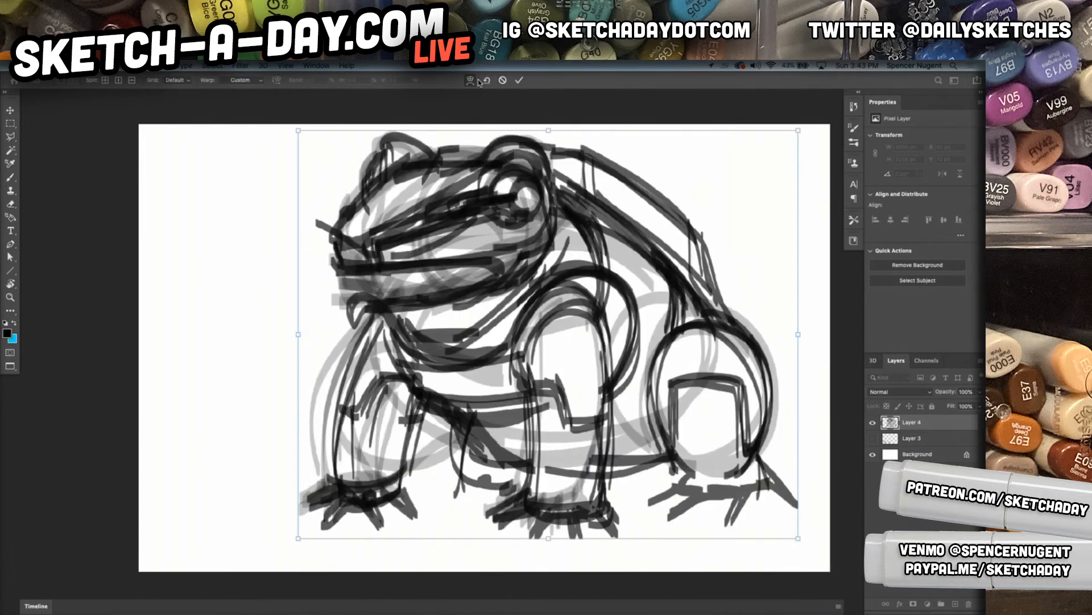
drag(759, 495, 775, 527)
drag(341, 477, 354, 470)
drag(383, 149, 376, 166)
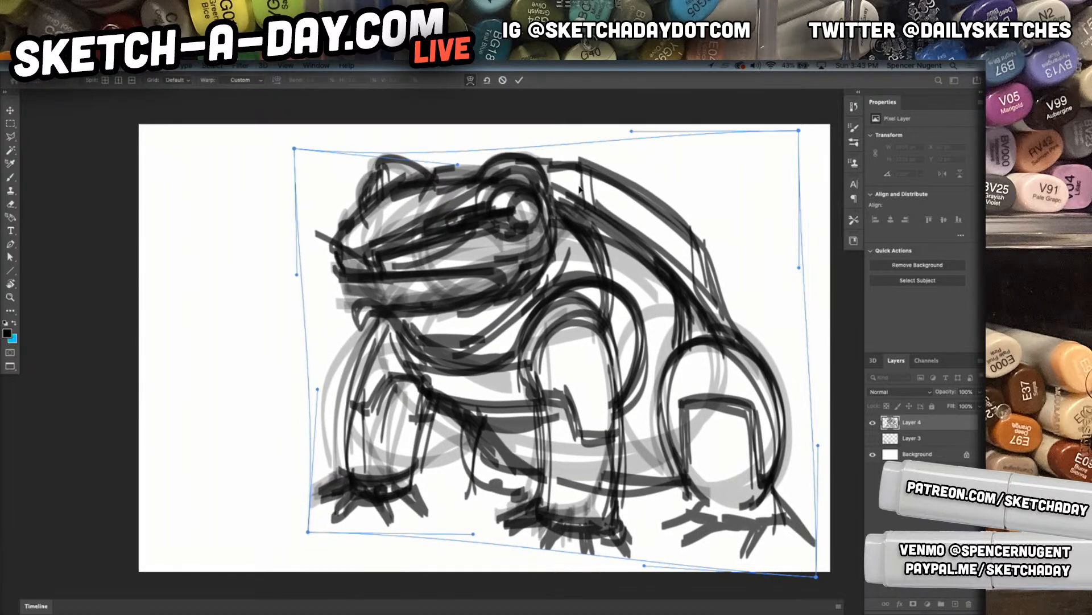
drag(604, 173, 599, 159)
drag(725, 312, 747, 296)
drag(337, 266, 342, 225)
drag(376, 399, 377, 402)
drag(640, 566, 659, 604)
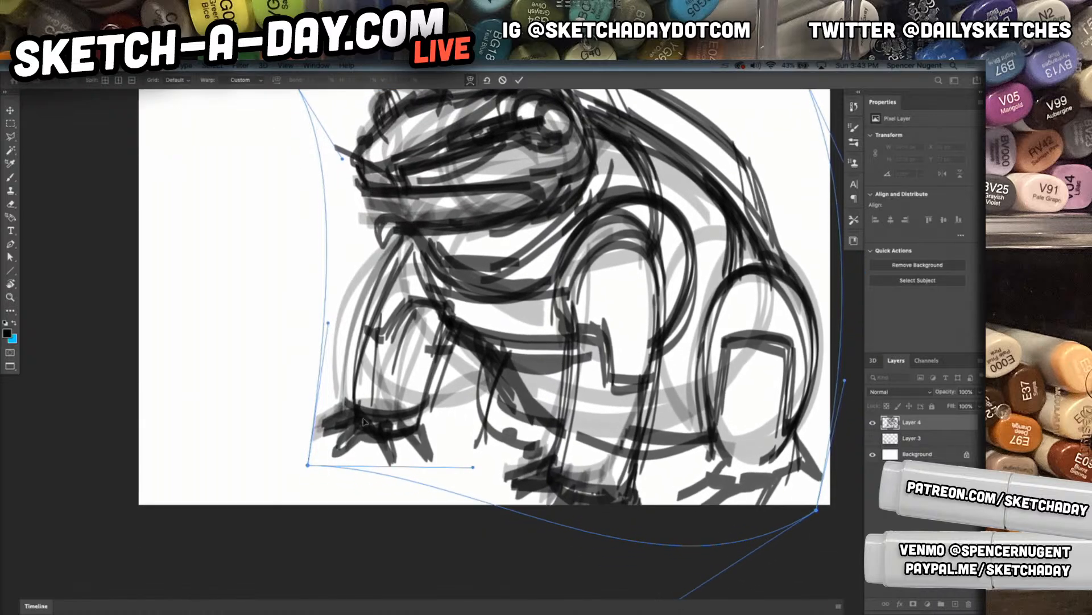
Refine the warp by pulling the front legs and chest forward and pushing the shoulder and haunch backward
drag(393, 360, 384, 357)
drag(571, 319, 555, 319)
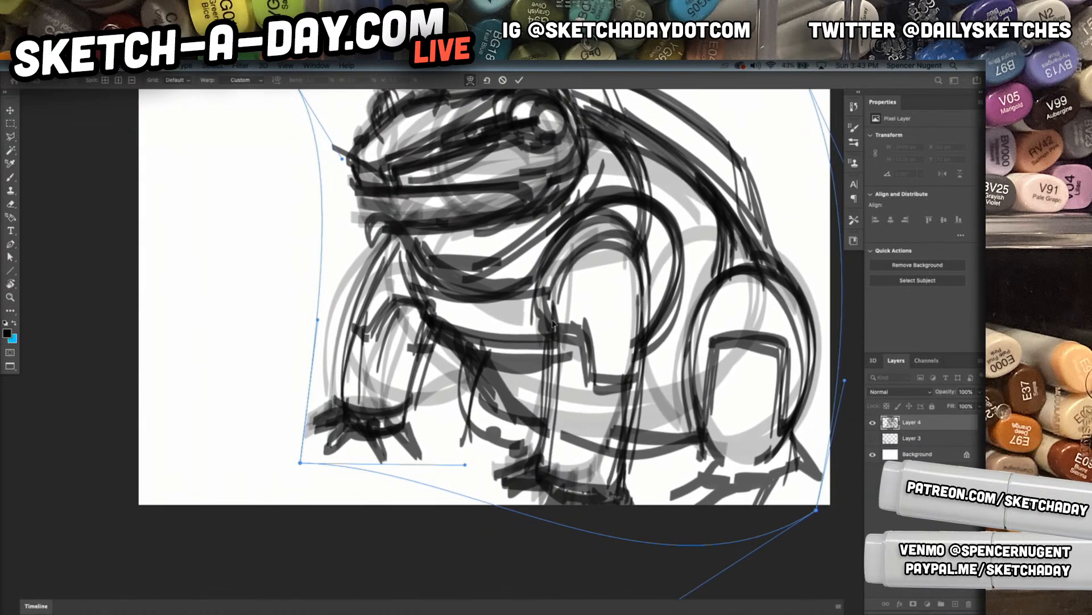
drag(659, 300, 674, 301)
drag(529, 317, 497, 318)
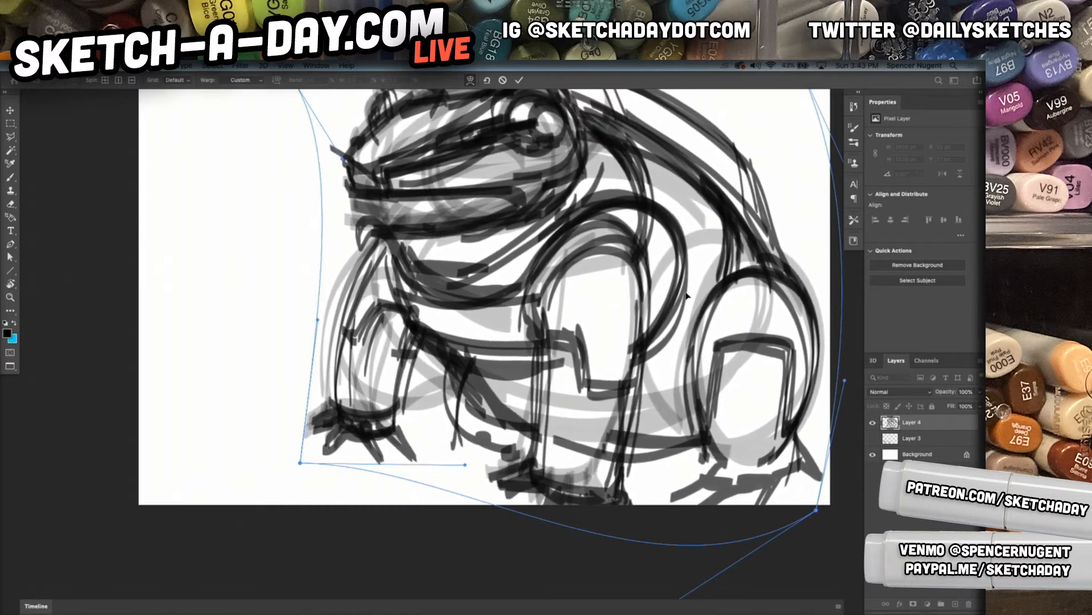
drag(687, 296, 709, 298)
drag(534, 319, 512, 321)
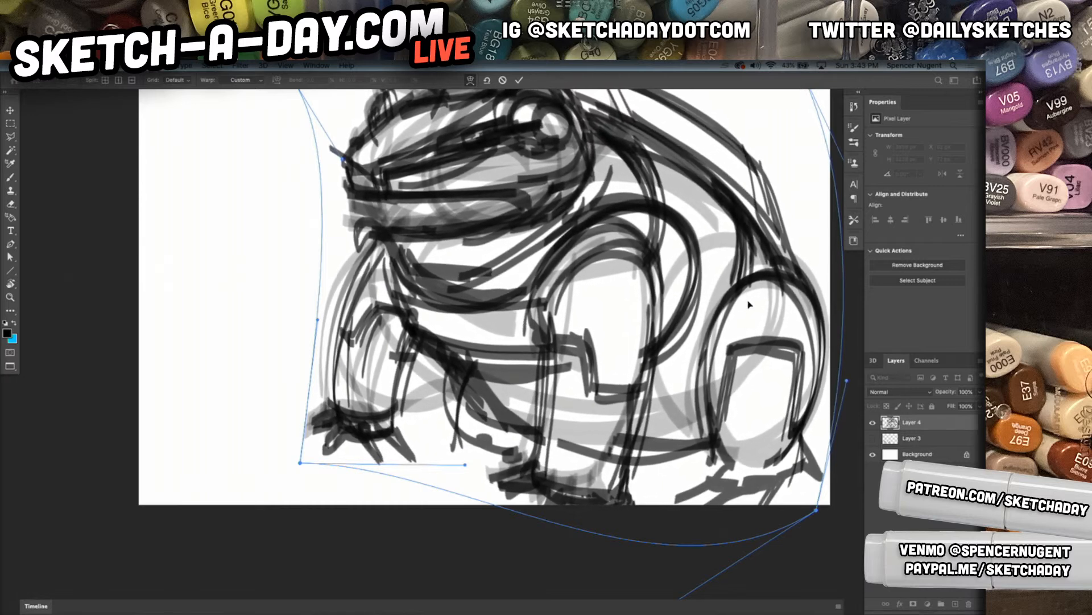
Scale the warped frog down to 77.99% and apply the transformation
click(472, 80)
drag(296, 310, 322, 310)
drag(697, 306, 691, 304)
drag(306, 311, 335, 307)
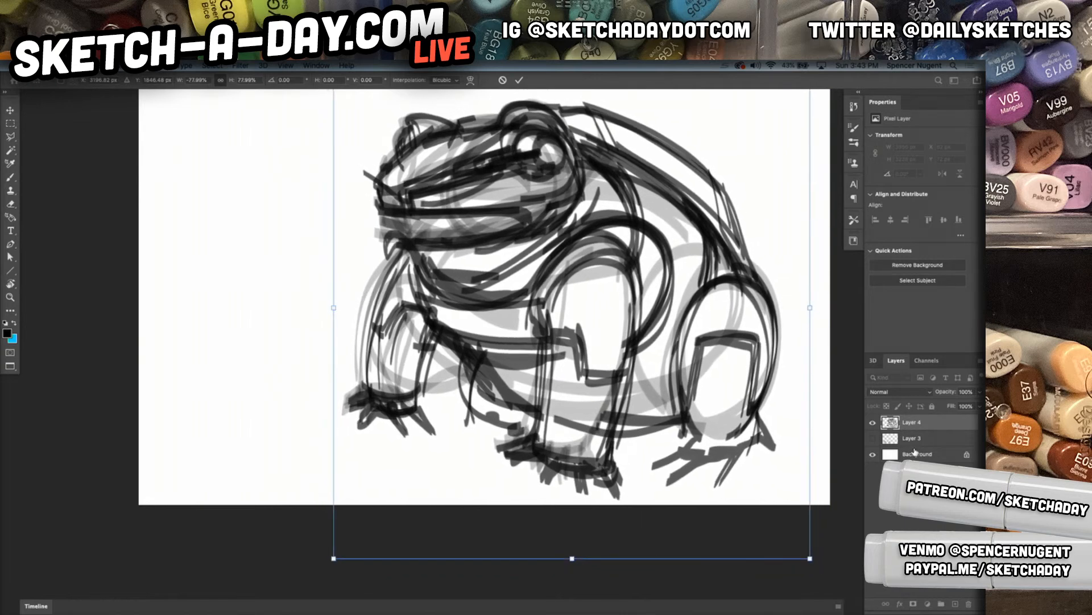
key(Return)
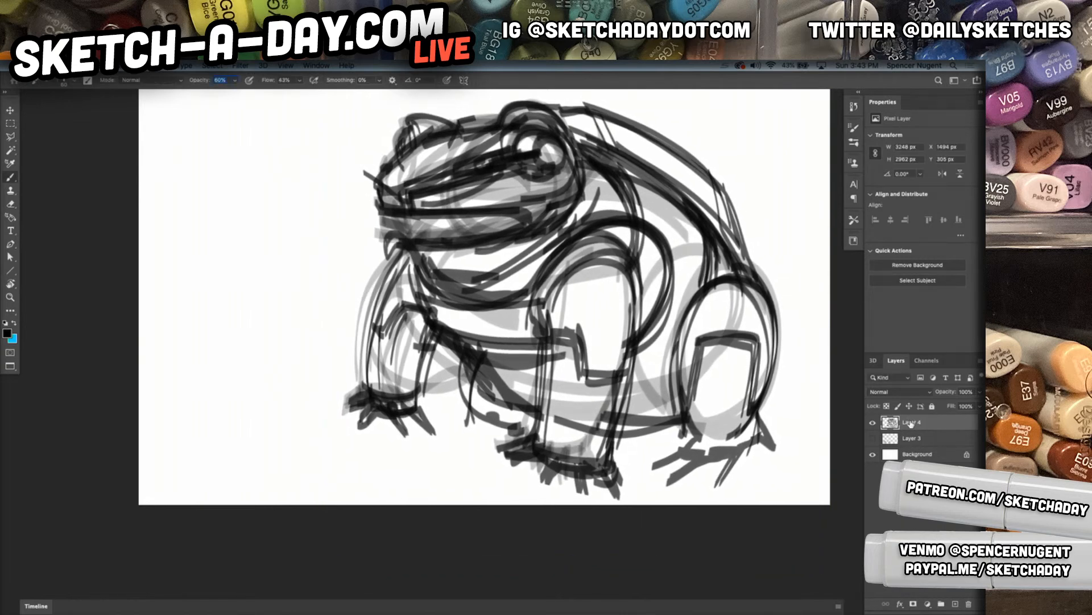
Fade Layer 4 to 17% opacity as an underlay and add a new layer above it
text(322)
click(919, 439)
click(572, 254)
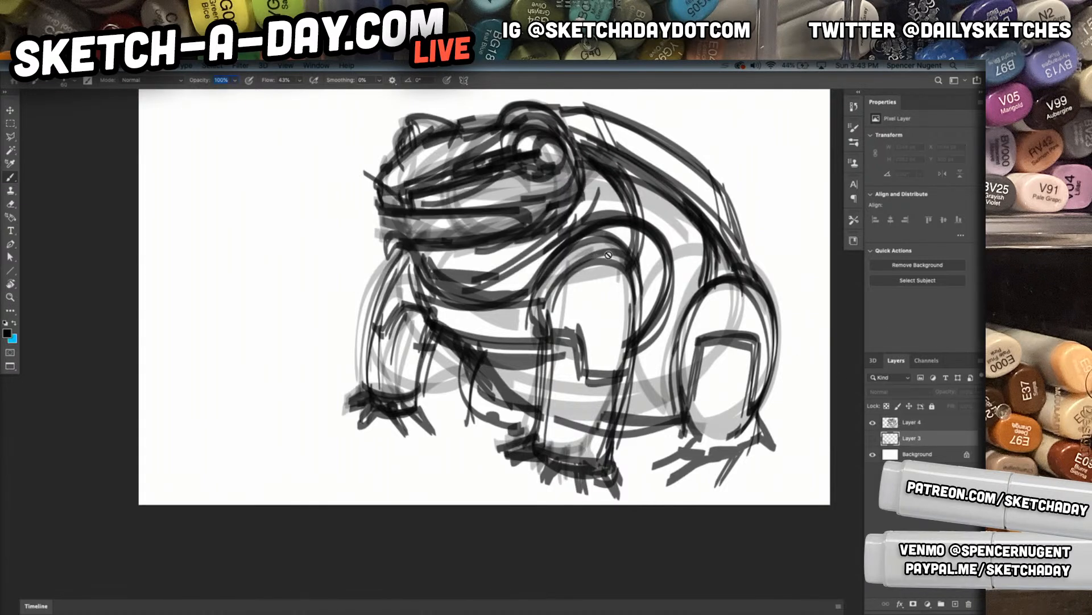
click(932, 427)
text(3)
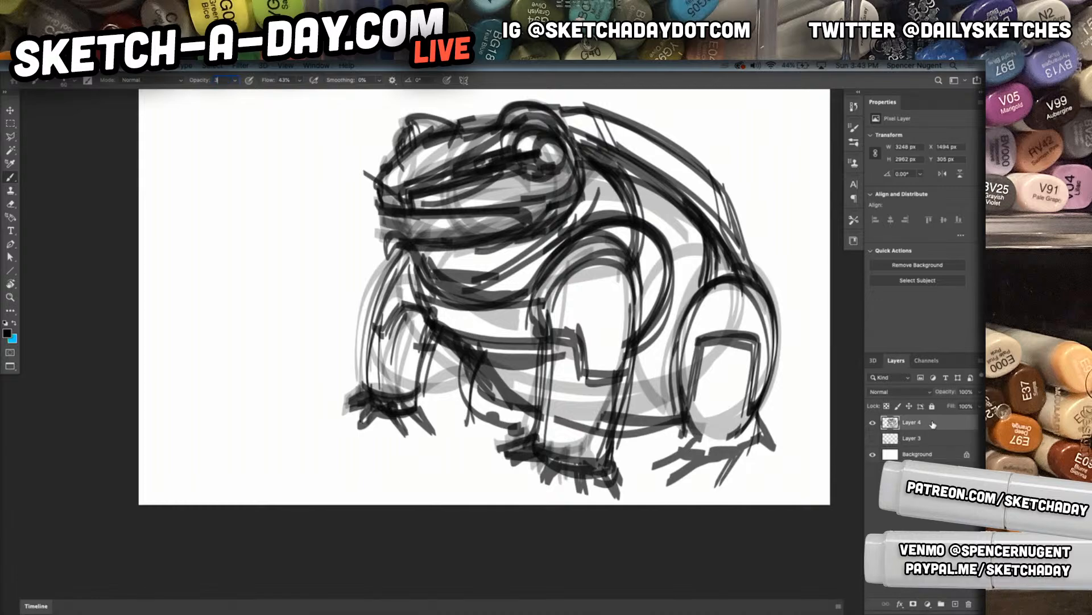
drag(950, 397, 939, 396)
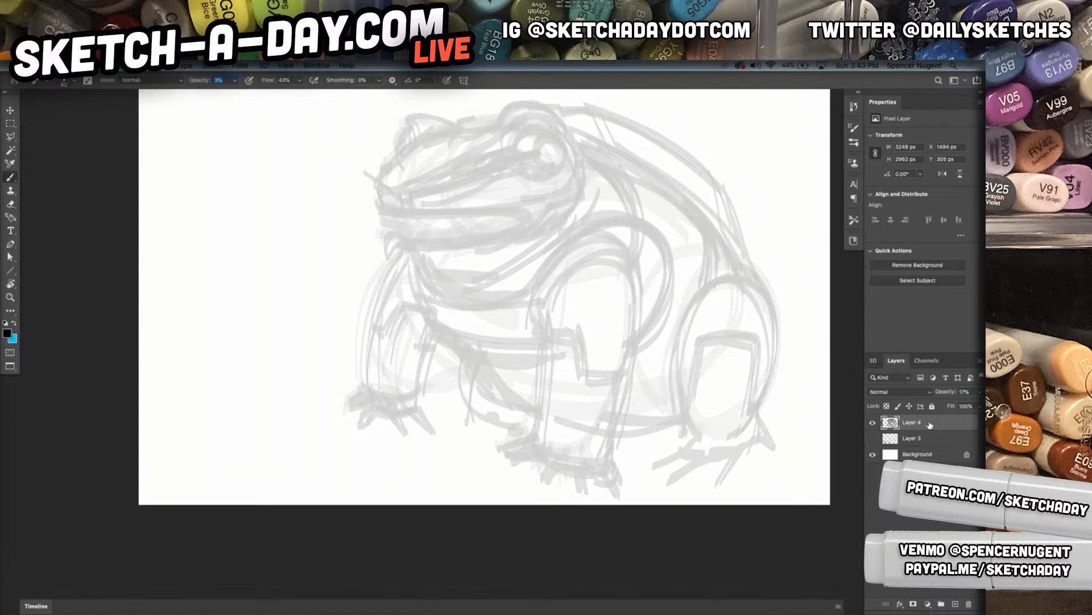
click(954, 604)
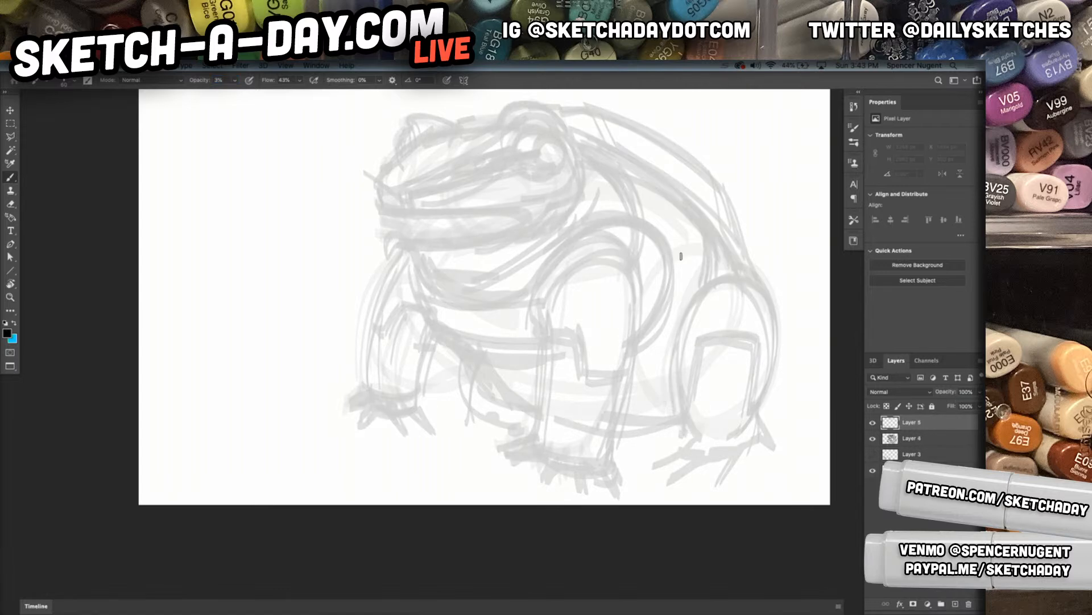
Choose the 6 px Pencil 9 brush and add another new layer on top
drag(463, 249, 552, 514)
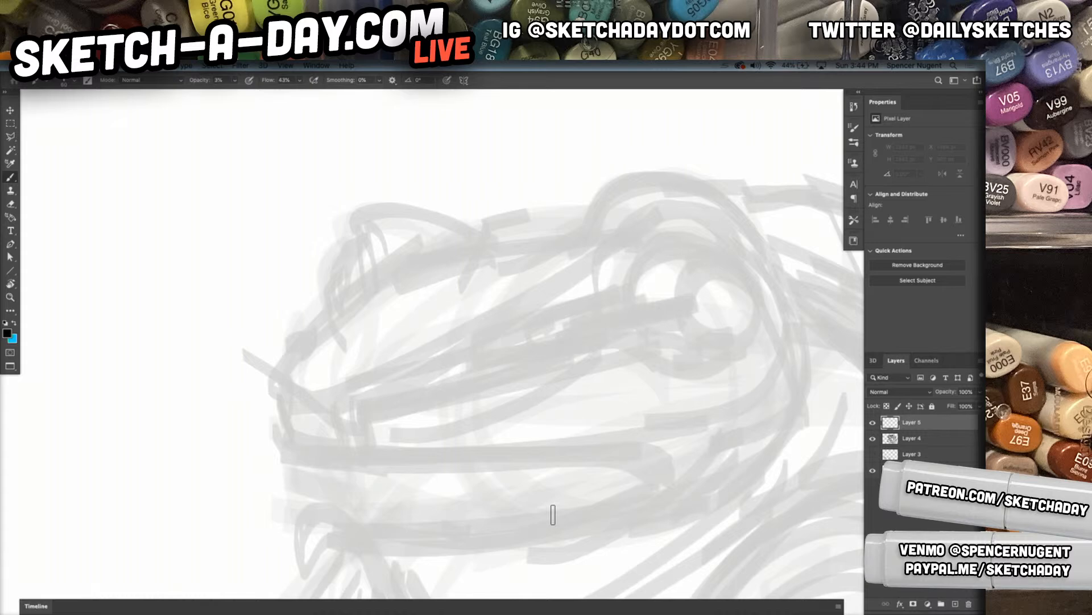
drag(605, 415, 541, 287)
mouse_move(571, 364)
mouse_down()
mouse_move(602, 392)
mouse_move(526, 361)
mouse_up()
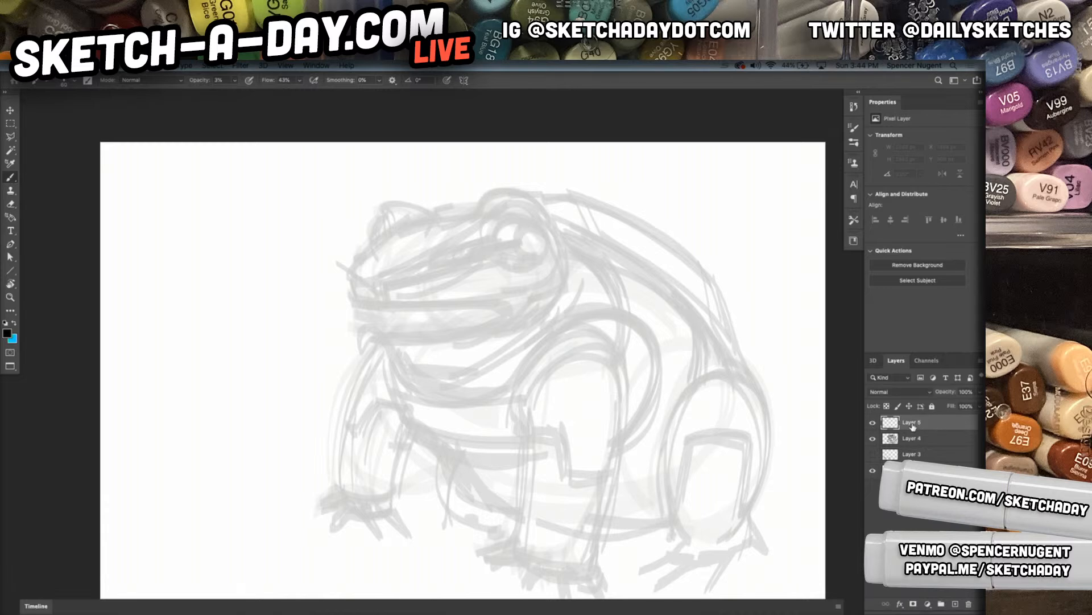
drag(611, 371, 565, 336)
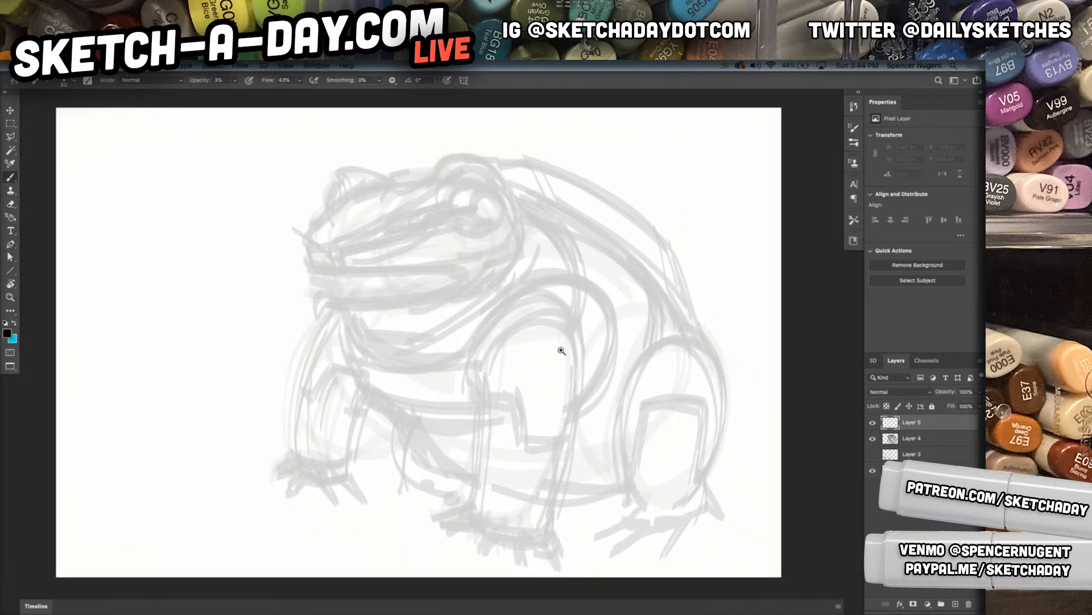
drag(478, 402, 499, 384)
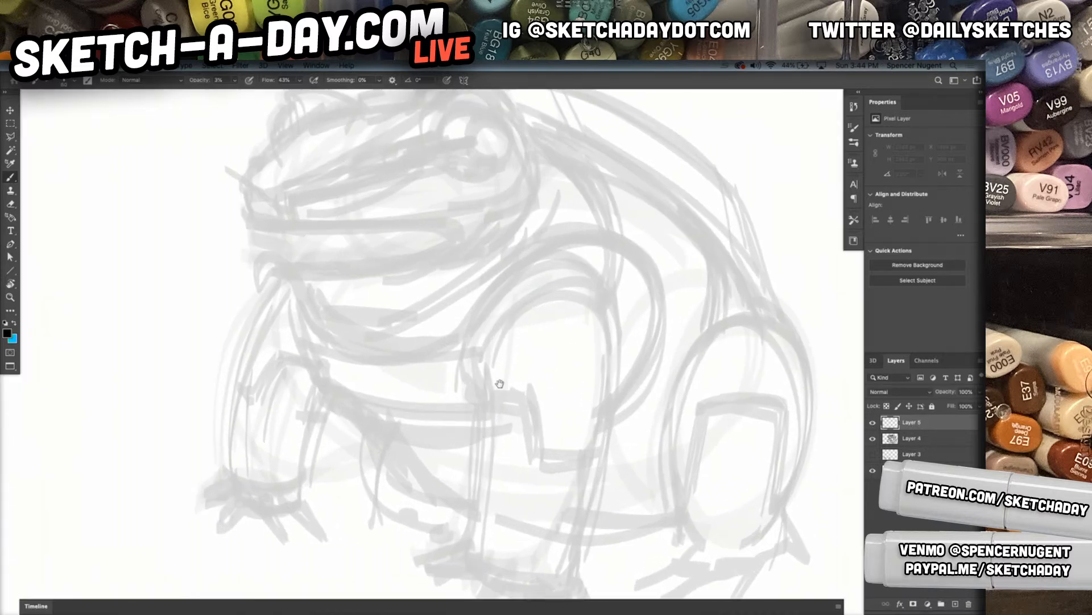
right_click(553, 376)
click(652, 482)
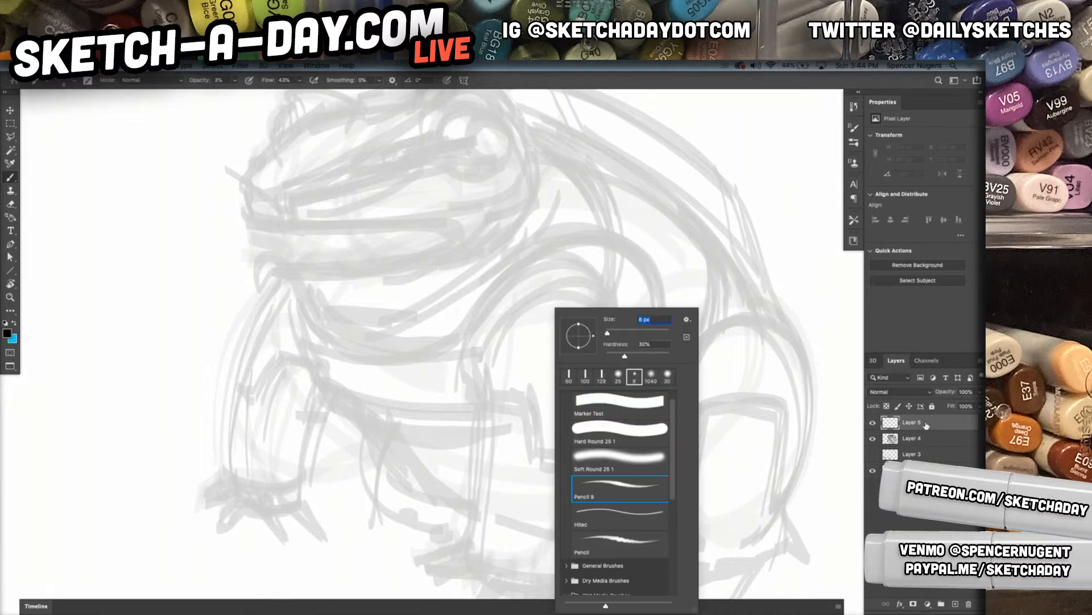
click(956, 603)
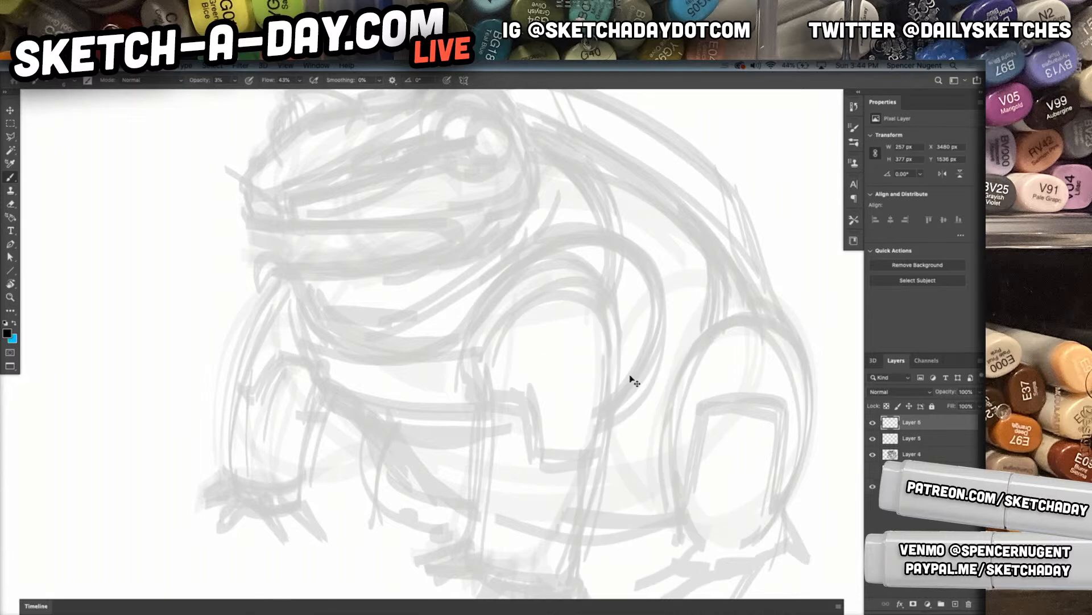
mouse_move(526, 379)
mouse_down()
mouse_move(558, 382)
mouse_move(577, 430)
mouse_up()
key(super+z)
drag(356, 238, 395, 310)
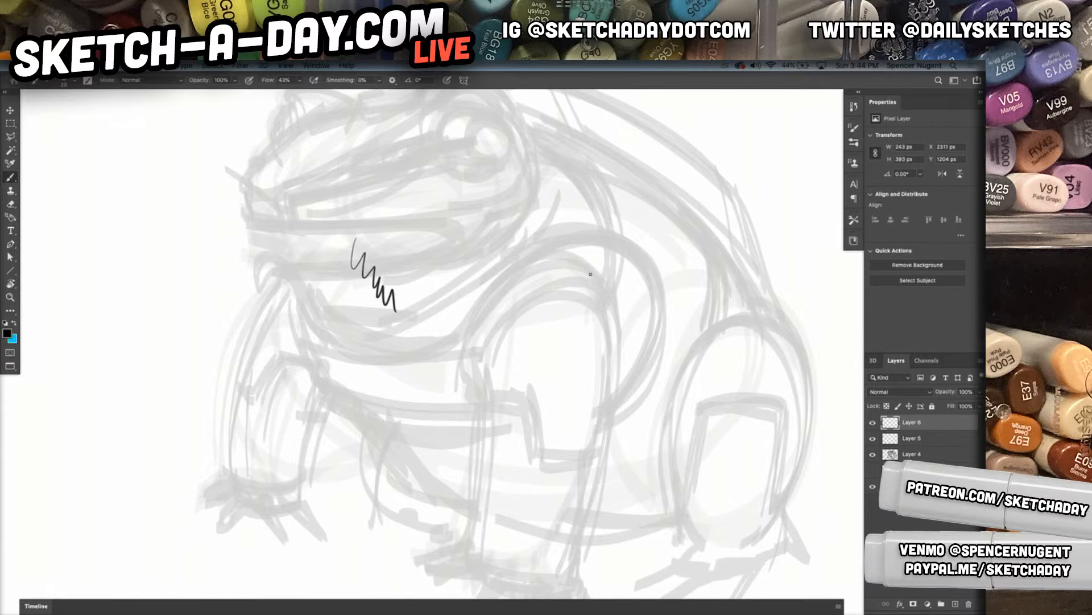
key(super+z)
Outline the near front leg's rounded upper section and give its stepped lower edge a parallel double line
drag(663, 351, 544, 322)
drag(430, 330, 481, 291)
mouse_move(345, 353)
mouse_down()
mouse_move(341, 300)
mouse_move(565, 273)
mouse_up()
mouse_move(338, 348)
mouse_down()
mouse_move(415, 375)
mouse_move(434, 470)
mouse_move(486, 489)
mouse_move(538, 408)
mouse_move(557, 314)
mouse_up()
key(ctrl+z)
key(ctrl+z)
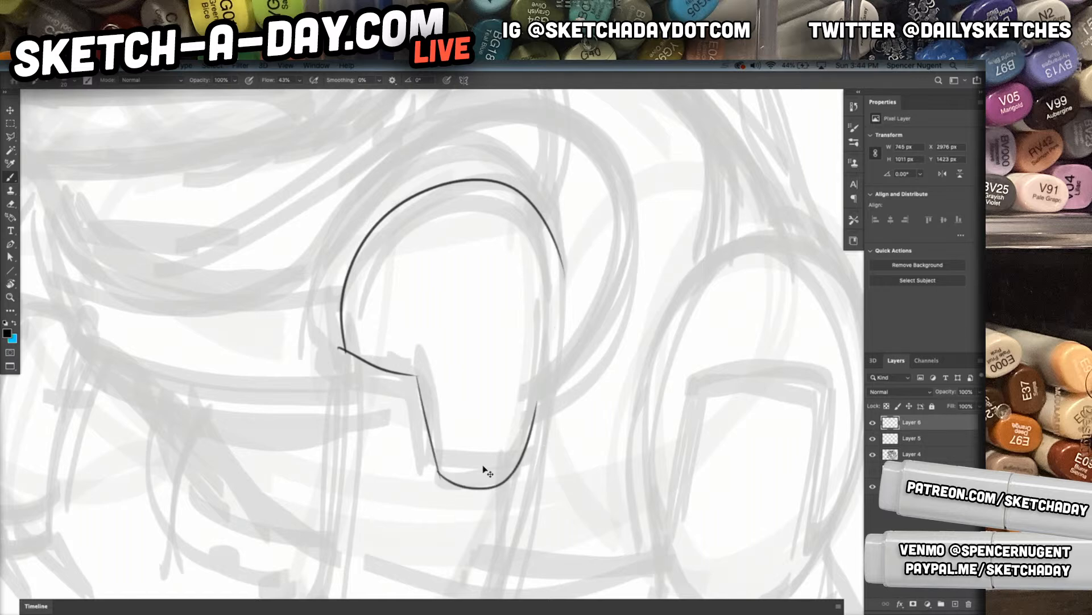
mouse_move(438, 476)
mouse_down()
mouse_move(509, 479)
mouse_move(540, 430)
mouse_move(526, 395)
mouse_move(542, 372)
mouse_up()
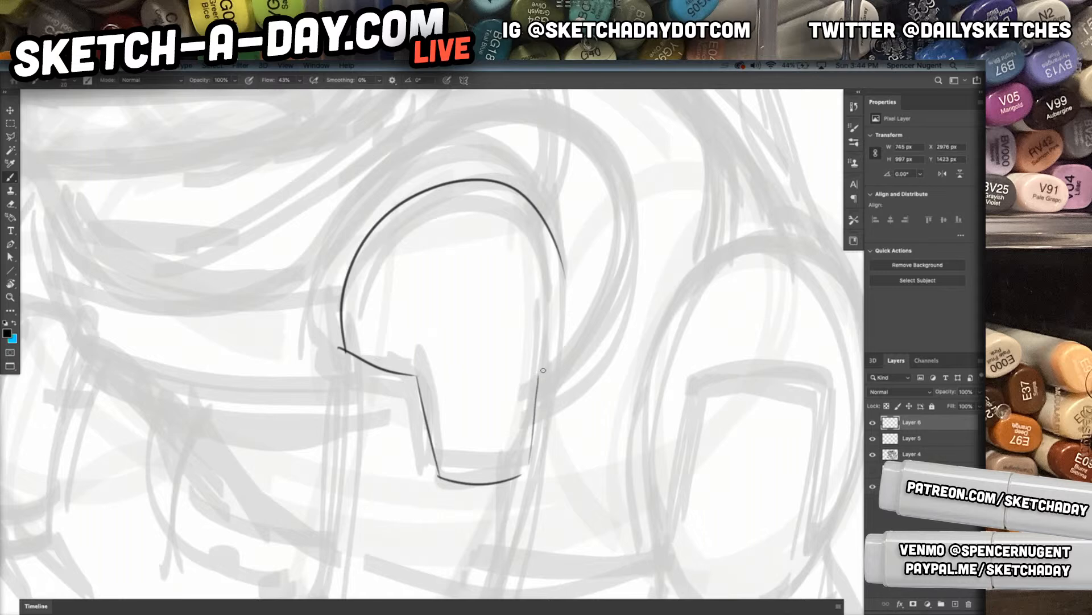
drag(555, 280, 557, 324)
mouse_move(339, 350)
mouse_down()
mouse_move(417, 389)
mouse_move(437, 494)
mouse_move(521, 491)
mouse_move(544, 372)
mouse_up()
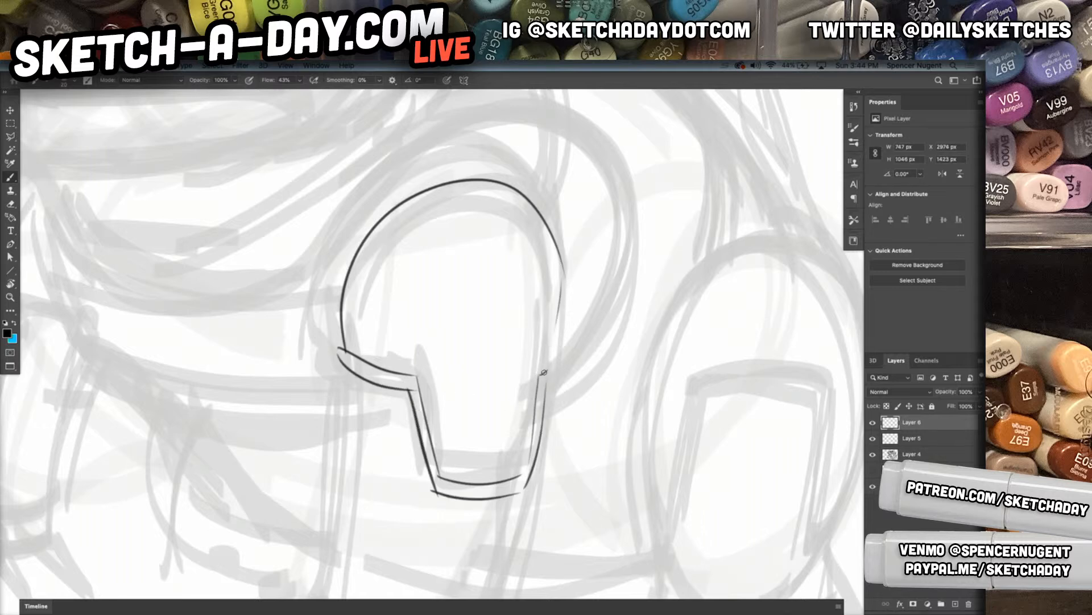
Draw the sides of the near front leg's lower section and the first two blocky toes at its base
mouse_move(340, 364)
mouse_down()
mouse_move(391, 176)
mouse_move(349, 428)
mouse_up()
drag(594, 192, 570, 459)
mouse_move(342, 400)
mouse_down()
mouse_move(392, 458)
mouse_move(436, 457)
mouse_move(418, 455)
mouse_move(440, 471)
mouse_move(389, 522)
mouse_up()
mouse_move(402, 460)
mouse_down()
mouse_move(363, 509)
mouse_move(390, 526)
mouse_up()
drag(343, 426, 341, 402)
mouse_move(340, 403)
mouse_down()
mouse_move(287, 426)
mouse_move(296, 441)
mouse_move(348, 426)
mouse_move(343, 394)
mouse_move(346, 424)
mouse_up()
drag(356, 329, 344, 386)
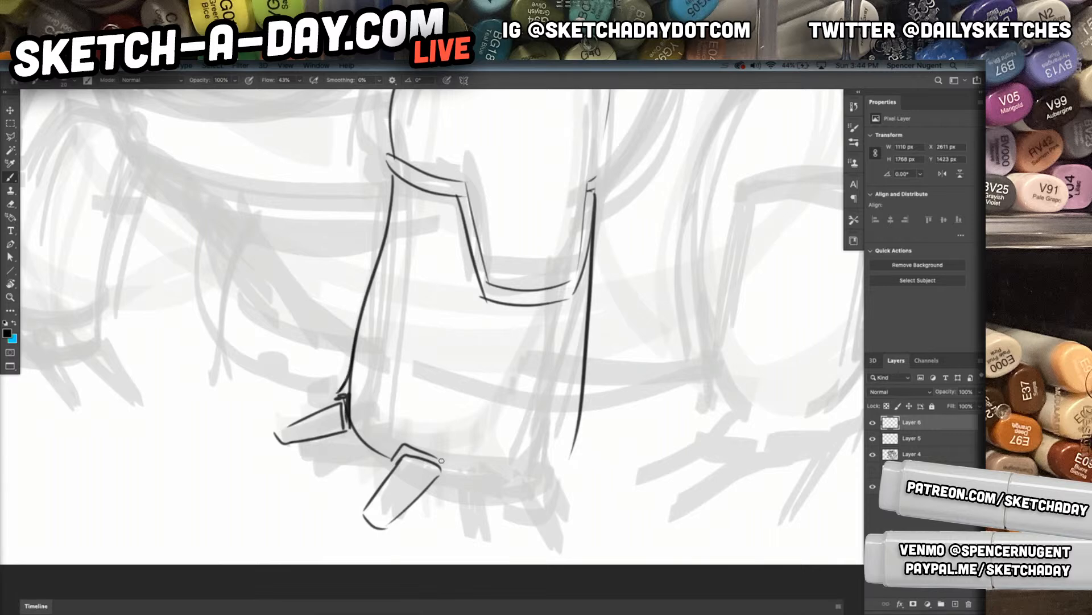
Draw the near front foot's base edge and its two remaining toes
drag(441, 470, 489, 493)
drag(492, 493, 532, 473)
mouse_move(501, 482)
mouse_down()
mouse_move(529, 547)
mouse_move(553, 544)
mouse_up()
mouse_move(551, 540)
mouse_down()
mouse_move(541, 477)
mouse_move(569, 488)
mouse_up()
drag(569, 464, 568, 485)
mouse_move(570, 472)
mouse_down()
mouse_move(625, 524)
mouse_move(630, 507)
mouse_move(572, 447)
mouse_up()
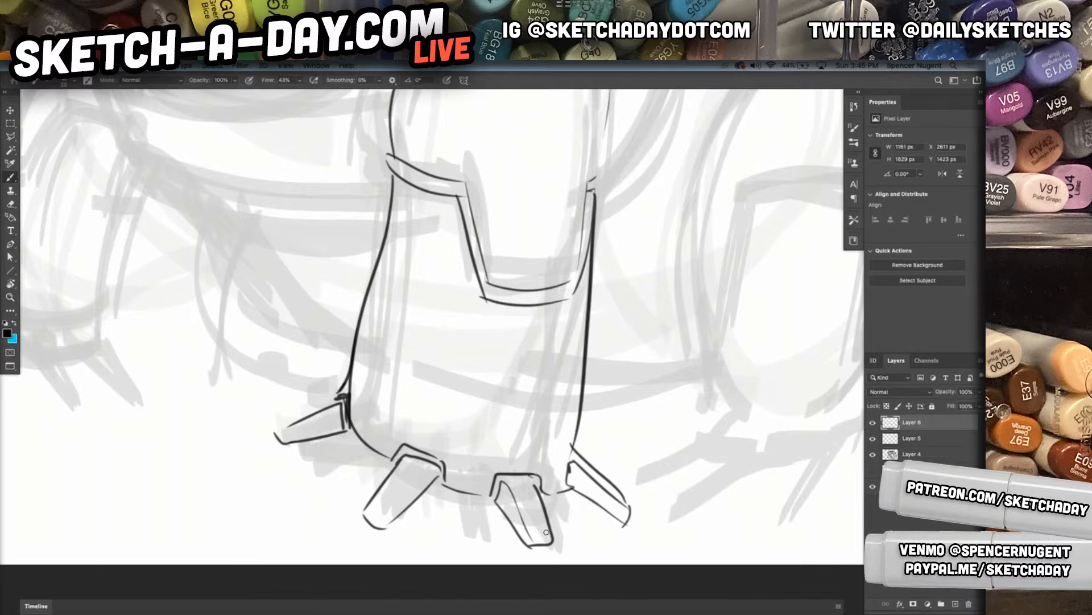
Connect the near front foot's toes with curved webbing lines
drag(625, 509, 550, 529)
drag(390, 521, 509, 538)
drag(443, 515, 501, 542)
mouse_move(361, 504)
mouse_down()
mouse_move(307, 443)
mouse_move(367, 509)
mouse_up()
drag(294, 427, 342, 394)
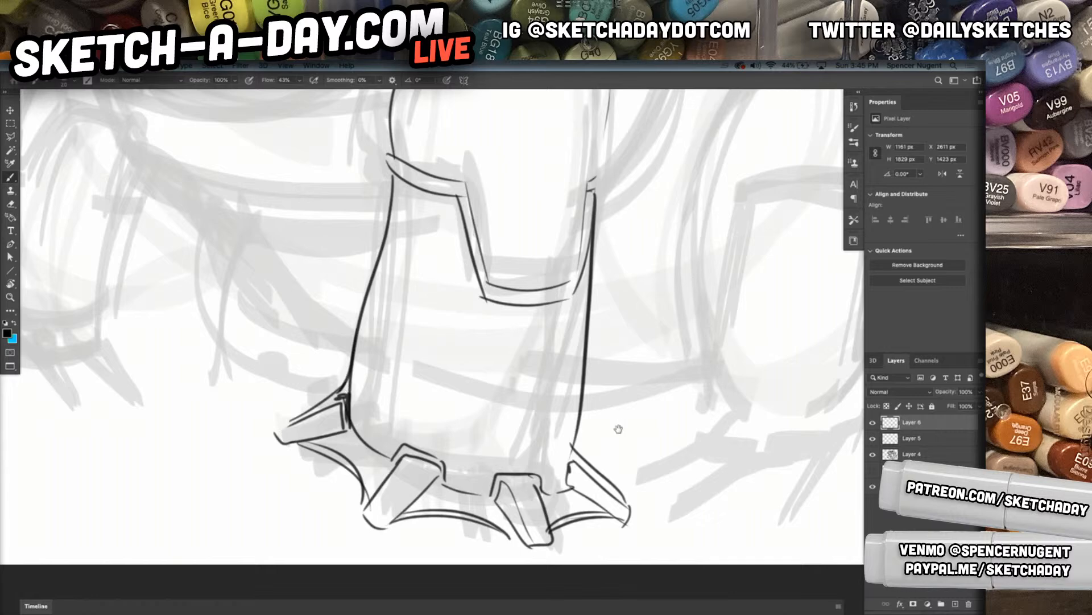
Outline the far front leg with its outer upper curve, small elbow notch and two lower side lines
drag(618, 429, 650, 493)
mouse_move(677, 438)
mouse_down()
mouse_move(643, 446)
mouse_move(675, 432)
mouse_up()
mouse_move(597, 427)
mouse_down()
mouse_move(600, 401)
mouse_move(573, 352)
mouse_move(626, 340)
mouse_up()
mouse_move(318, 162)
mouse_down()
mouse_move(310, 272)
mouse_move(261, 393)
mouse_up()
drag(376, 293, 367, 413)
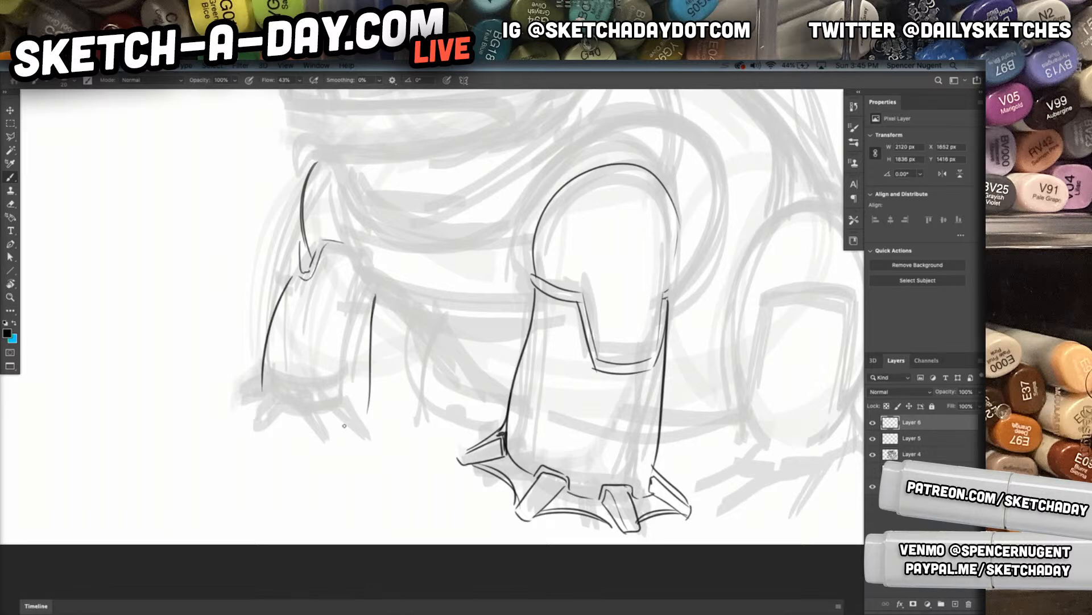
Draw the far front foot's small blocky toes along the base of the leg
super+click(279, 416)
mouse_move(250, 364)
mouse_down()
mouse_move(263, 389)
mouse_move(293, 389)
mouse_move(245, 424)
mouse_up()
mouse_move(272, 387)
mouse_down()
mouse_move(237, 413)
mouse_move(248, 423)
mouse_up()
mouse_move(249, 363)
mouse_down()
mouse_move(325, 417)
mouse_move(344, 400)
mouse_move(328, 421)
mouse_move(348, 453)
mouse_move(357, 407)
mouse_move(383, 400)
mouse_move(413, 426)
mouse_move(383, 401)
mouse_move(427, 422)
mouse_move(407, 425)
mouse_up()
Close the far front leg's upper section with a rounded top and an inner side line
drag(622, 414, 505, 403)
mouse_move(414, 345)
mouse_down()
mouse_move(408, 337)
mouse_move(443, 339)
mouse_move(463, 403)
mouse_move(504, 467)
mouse_up()
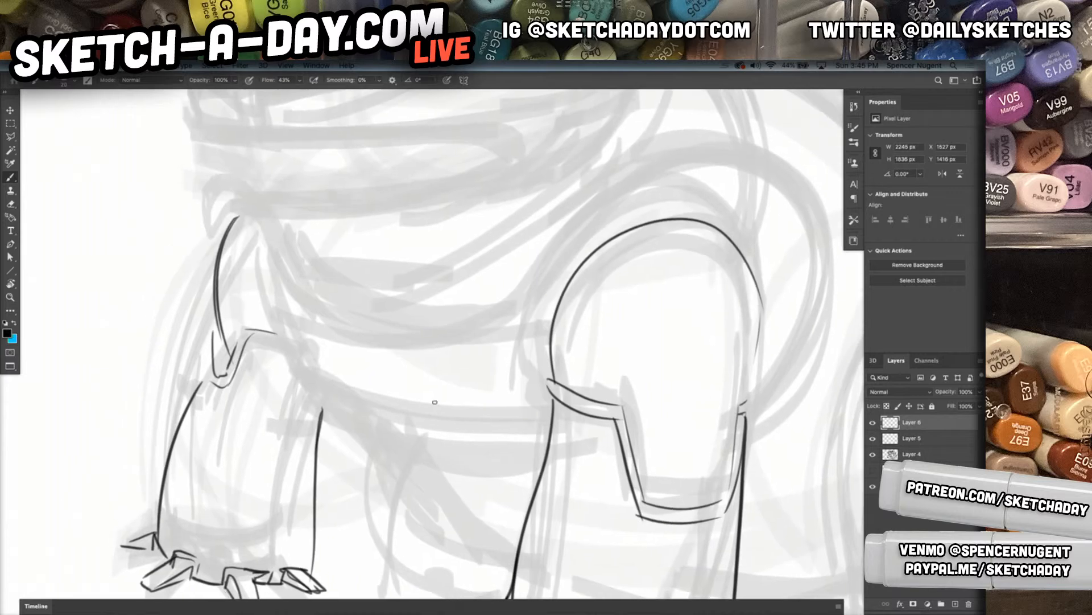
drag(225, 229, 292, 342)
drag(253, 226, 302, 342)
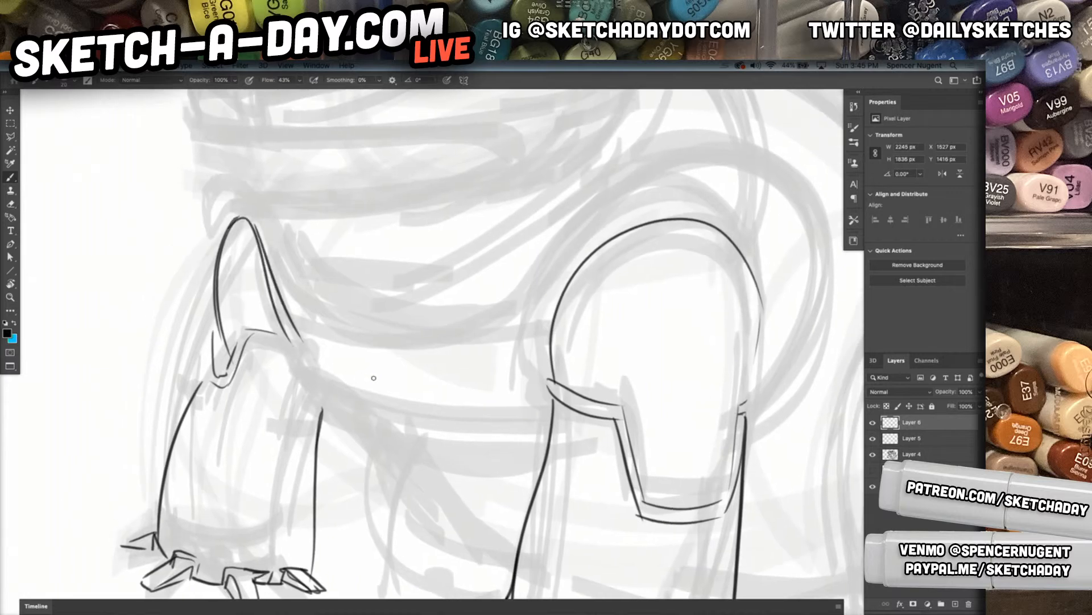
Draw the curved chest line from the far front leg up and over the near leg's rounded top, redoing misplaced strokes
mouse_move(271, 297)
mouse_down()
mouse_move(494, 326)
mouse_move(754, 231)
mouse_up()
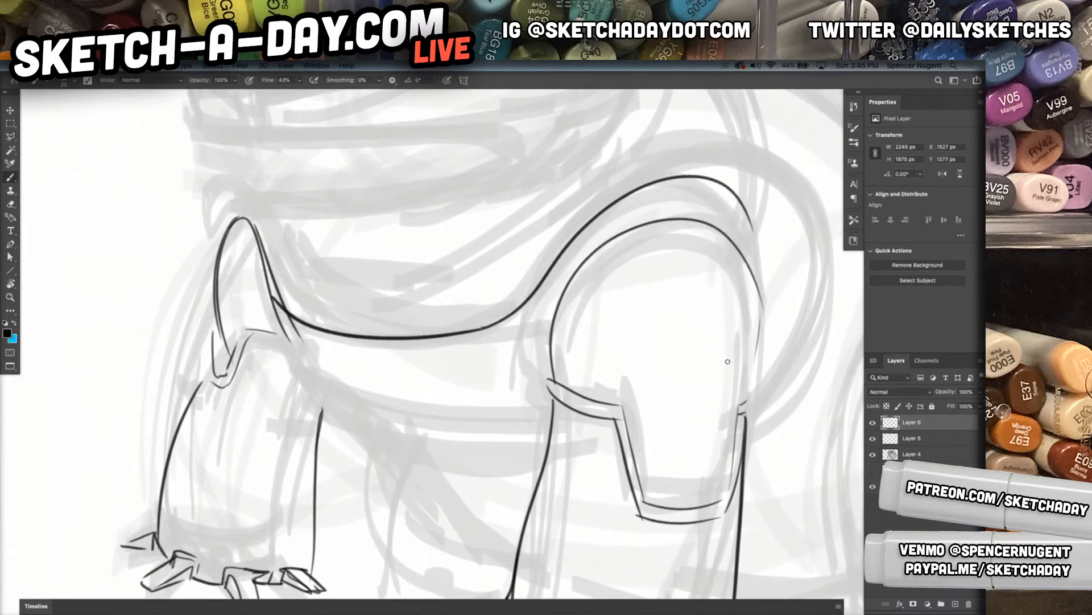
key(super+z)
mouse_move(285, 308)
mouse_down()
mouse_move(529, 324)
mouse_move(707, 204)
mouse_move(753, 262)
mouse_up()
key(super+z)
mouse_move(466, 335)
mouse_down()
mouse_move(707, 209)
mouse_move(756, 251)
mouse_move(526, 312)
mouse_move(750, 248)
mouse_up()
Add the chest band's lower edge, a double divider line across the band and the belly curves beneath it
mouse_move(291, 372)
mouse_down()
mouse_move(444, 446)
mouse_move(552, 449)
mouse_up()
mouse_move(350, 323)
mouse_down()
mouse_move(410, 453)
mouse_move(403, 433)
mouse_up()
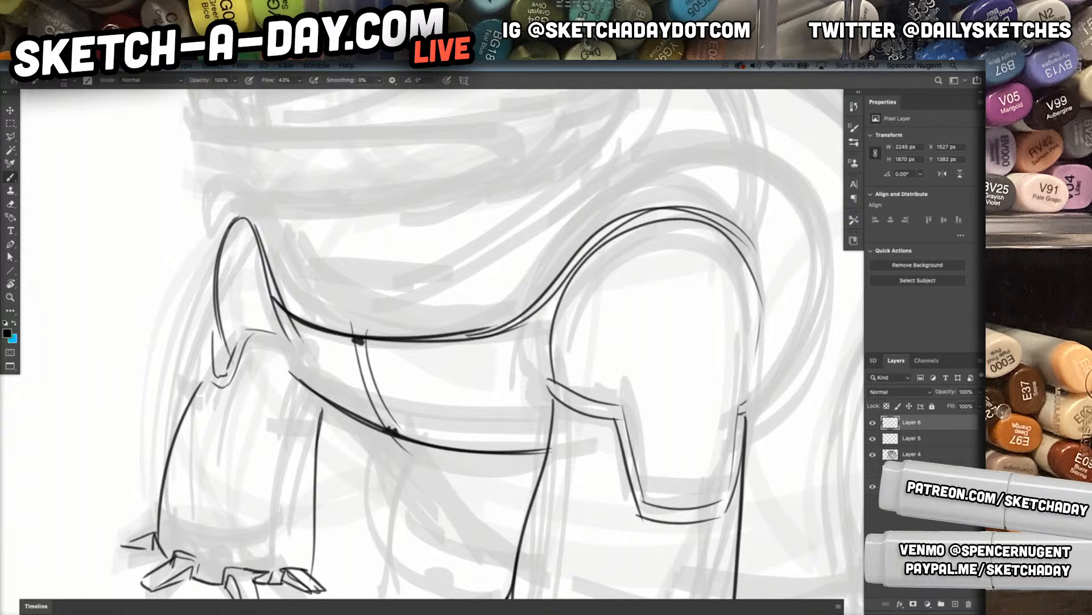
drag(360, 337, 407, 436)
mouse_move(352, 407)
mouse_down()
mouse_move(436, 485)
mouse_move(500, 500)
mouse_up()
drag(358, 412, 539, 497)
Draw the large rounded shoulder contour around the near front leg and a short neck contour rising above it
key(space)
drag(582, 449, 531, 446)
mouse_move(708, 428)
mouse_down()
mouse_move(573, 415)
mouse_move(600, 385)
mouse_up()
drag(196, 378, 546, 350)
drag(534, 296, 487, 455)
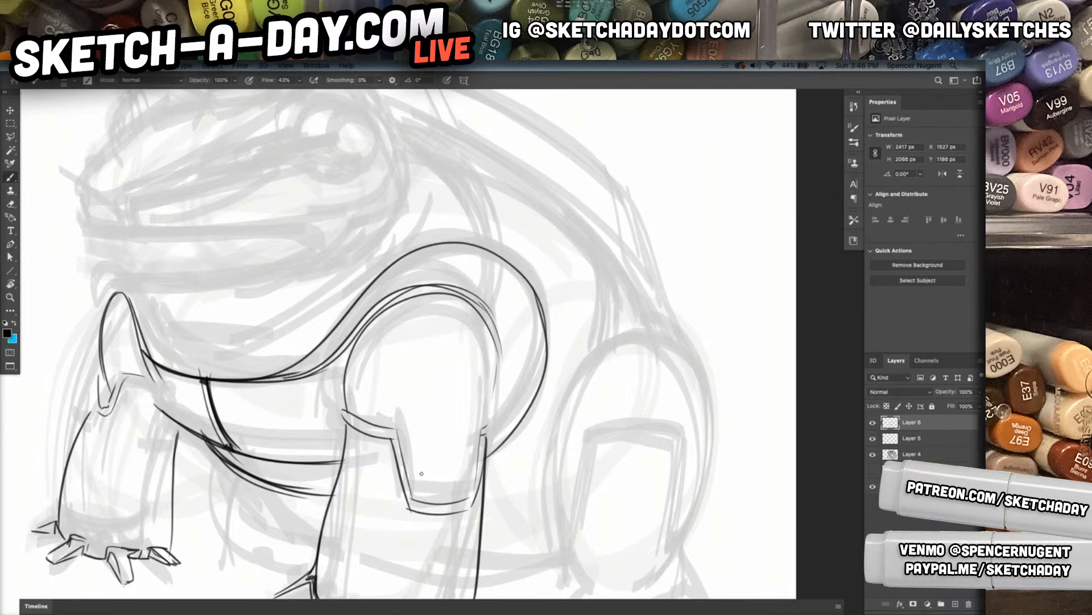
drag(512, 265, 497, 439)
drag(539, 382, 552, 394)
drag(496, 181, 513, 220)
drag(513, 260, 510, 230)
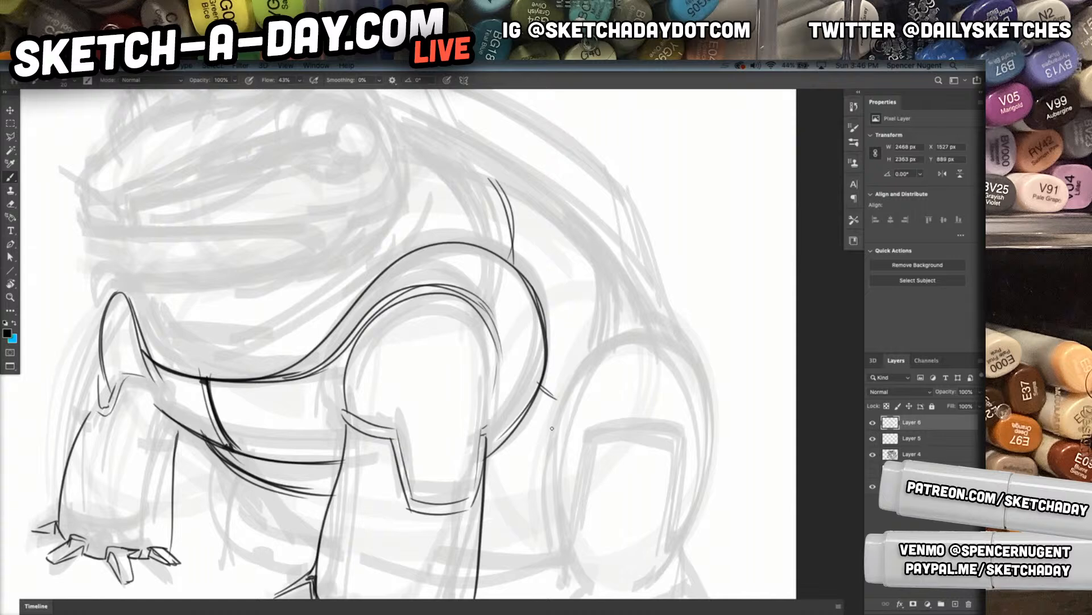
Outline the hind leg as a tall oval haunch with a small rounded heel at its base
scroll(614, 353, down, 5)
scroll(614, 354, right, 4)
drag(538, 185, 567, 451)
mouse_move(544, 184)
mouse_down()
mouse_move(606, 372)
mouse_move(563, 196)
mouse_move(604, 390)
mouse_move(544, 427)
mouse_move(581, 404)
mouse_move(593, 437)
mouse_up()
mouse_move(581, 387)
mouse_down()
mouse_move(596, 402)
mouse_move(592, 443)
mouse_move(610, 463)
mouse_move(604, 449)
mouse_up()
Draw the hind foot's splayed toes with connecting webbing and short joint lines, replacing the misplaced toe stroke
mouse_move(529, 461)
mouse_down()
mouse_move(558, 458)
mouse_move(511, 521)
mouse_move(559, 460)
mouse_move(433, 518)
mouse_up()
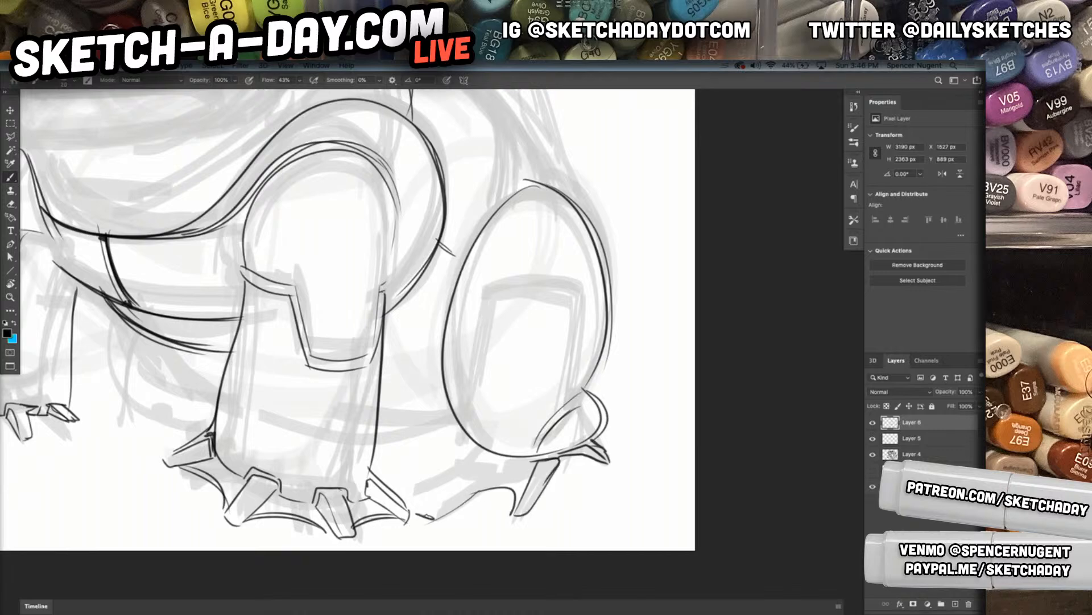
key(super+z)
mouse_move(487, 488)
mouse_down()
mouse_move(438, 515)
mouse_move(446, 507)
mouse_up()
mouse_move(510, 460)
mouse_down()
mouse_move(433, 503)
mouse_move(494, 454)
mouse_move(453, 481)
mouse_move(403, 472)
mouse_move(404, 459)
mouse_up()
mouse_move(401, 459)
mouse_down()
mouse_move(472, 438)
mouse_move(484, 453)
mouse_up()
mouse_move(469, 440)
mouse_down()
mouse_move(487, 472)
mouse_move(511, 465)
mouse_move(545, 480)
mouse_up()
mouse_move(524, 487)
mouse_down()
mouse_move(547, 484)
mouse_move(522, 486)
mouse_move(532, 459)
mouse_up()
mouse_move(493, 479)
mouse_down()
mouse_move(518, 459)
mouse_move(478, 462)
mouse_move(481, 451)
mouse_up()
mouse_move(431, 469)
mouse_down()
mouse_move(469, 452)
mouse_move(430, 436)
mouse_move(456, 424)
mouse_move(425, 439)
mouse_move(453, 444)
mouse_up()
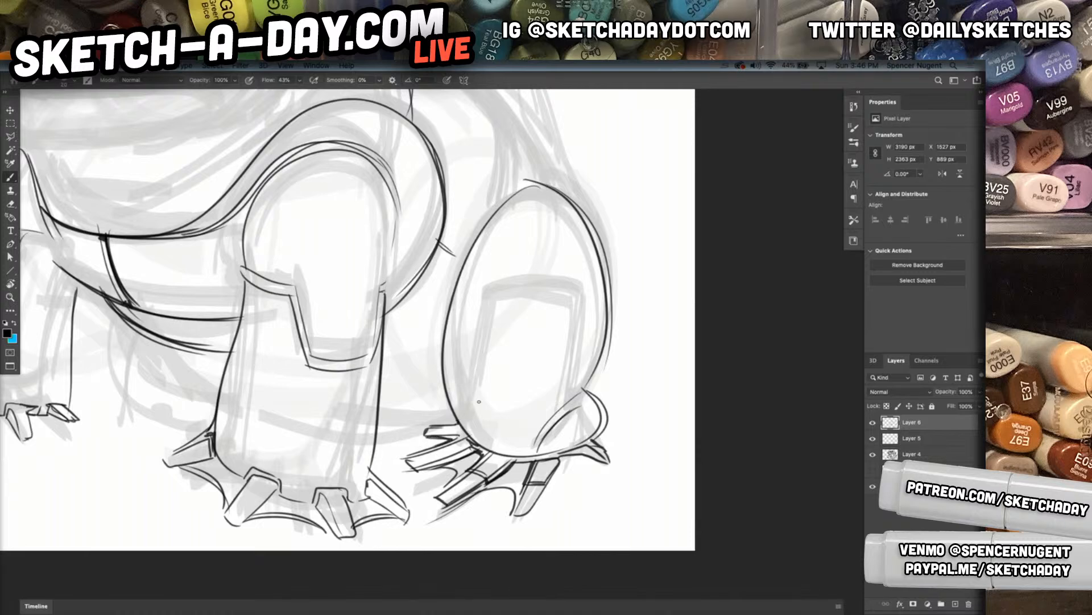
Add contour strokes to the lower haunch and around the hind leg's rounded heel
mouse_move(448, 394)
mouse_down()
mouse_move(503, 433)
mouse_move(577, 385)
mouse_up()
mouse_move(517, 432)
mouse_down()
mouse_move(587, 391)
mouse_move(536, 447)
mouse_up()
drag(561, 406, 543, 451)
scroll(641, 442, down, 5)
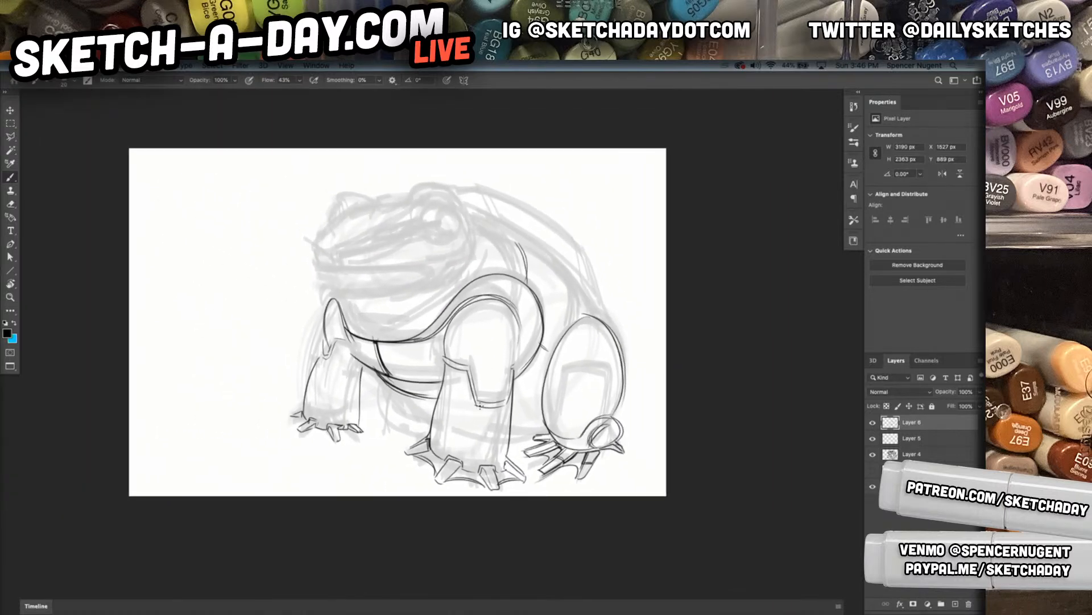
Add short contour strokes to the neck and upper back, undoing the last two
mouse_move(500, 307)
mouse_down()
mouse_move(499, 388)
mouse_move(511, 344)
mouse_move(480, 364)
mouse_move(511, 363)
mouse_up()
drag(556, 260, 563, 310)
mouse_move(498, 262)
mouse_down()
mouse_move(535, 289)
mouse_move(526, 285)
mouse_up()
drag(608, 362, 654, 383)
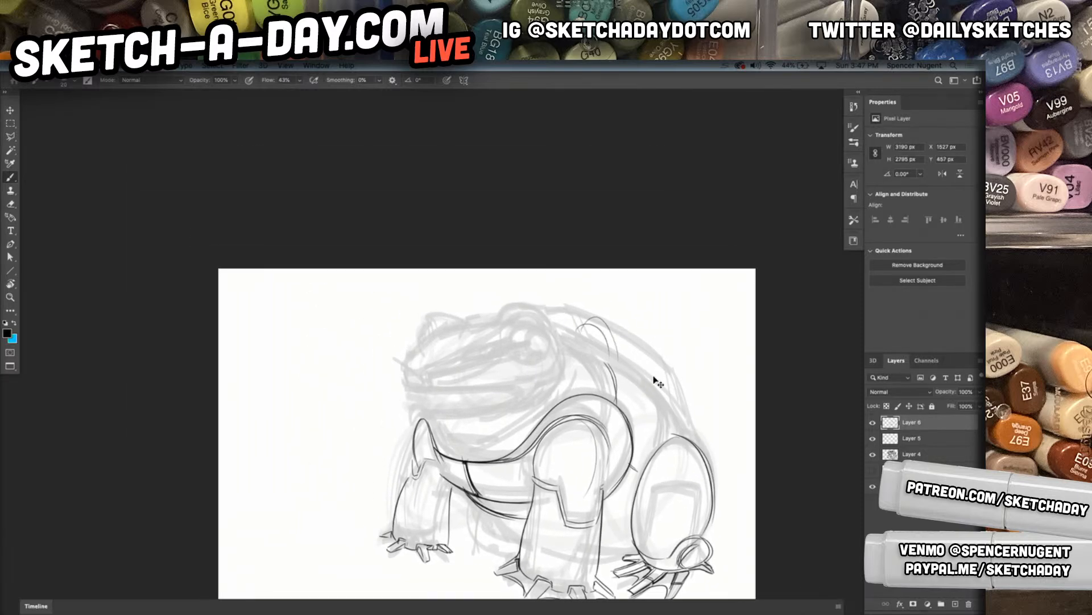
key(super+z)
key(super+z)
Draw the blunt front of the nose, the snout's ridge line and the long mouth line with its folded corner
drag(499, 419, 548, 393)
drag(239, 337, 274, 342)
mouse_move(476, 237)
mouse_down()
mouse_move(300, 284)
mouse_move(322, 278)
mouse_move(300, 274)
mouse_move(300, 309)
mouse_up()
mouse_move(251, 271)
mouse_down()
mouse_move(239, 296)
mouse_move(250, 342)
mouse_move(245, 311)
mouse_move(253, 339)
mouse_move(315, 345)
mouse_up()
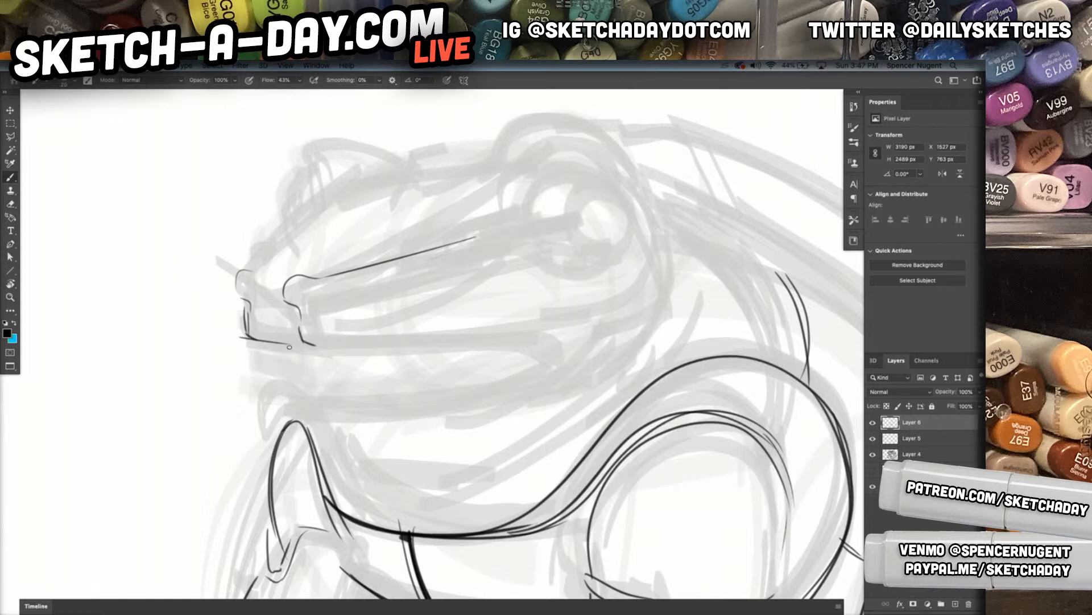
mouse_move(248, 340)
mouse_down()
mouse_move(373, 351)
mouse_move(532, 338)
mouse_move(575, 351)
mouse_move(563, 336)
mouse_move(501, 330)
mouse_move(315, 348)
mouse_move(565, 338)
mouse_move(587, 349)
mouse_move(666, 258)
mouse_move(618, 274)
mouse_move(594, 340)
mouse_move(535, 352)
mouse_up()
Draw the lower jaw beneath the mouth with a chin edge and short chin lines, replacing the misplaced jawline stroke
mouse_move(252, 351)
mouse_down()
mouse_move(245, 377)
mouse_move(277, 395)
mouse_up()
drag(303, 357, 299, 388)
mouse_move(306, 364)
mouse_down()
mouse_move(301, 388)
mouse_move(354, 401)
mouse_move(519, 393)
mouse_up()
key(super+z)
mouse_move(295, 405)
mouse_down()
mouse_move(370, 413)
mouse_move(527, 403)
mouse_up()
Draw doubled throat contours sagging from the chin and rising to the shoulder
mouse_move(312, 407)
mouse_down()
mouse_move(389, 485)
mouse_move(410, 482)
mouse_up()
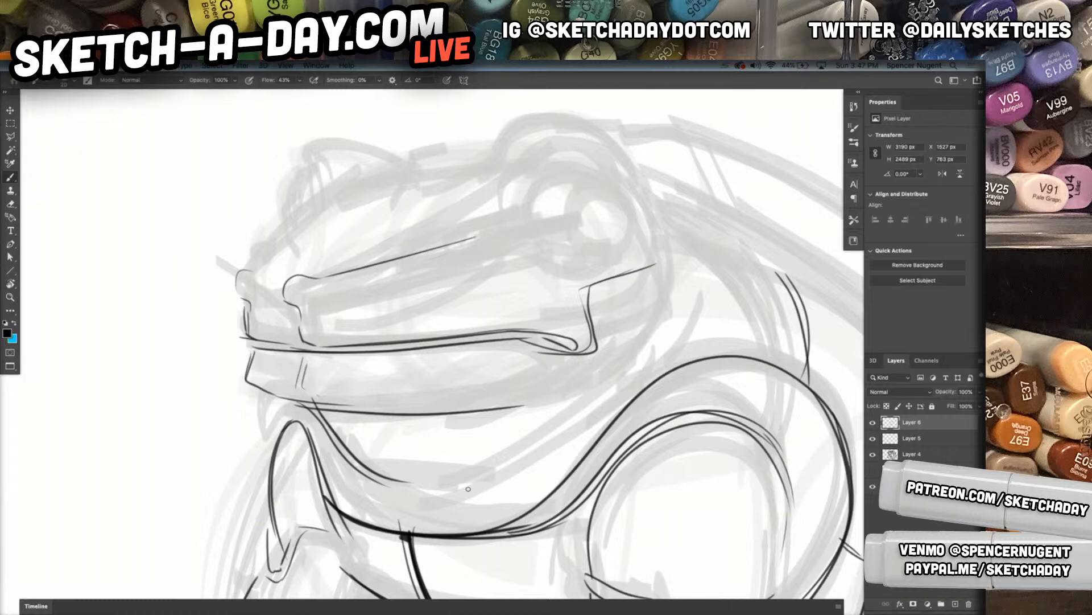
drag(320, 461, 478, 496)
mouse_move(344, 476)
mouse_down()
mouse_move(395, 495)
mouse_move(462, 493)
mouse_move(602, 370)
mouse_up()
mouse_move(489, 495)
mouse_down()
mouse_move(612, 369)
mouse_move(654, 379)
mouse_up()
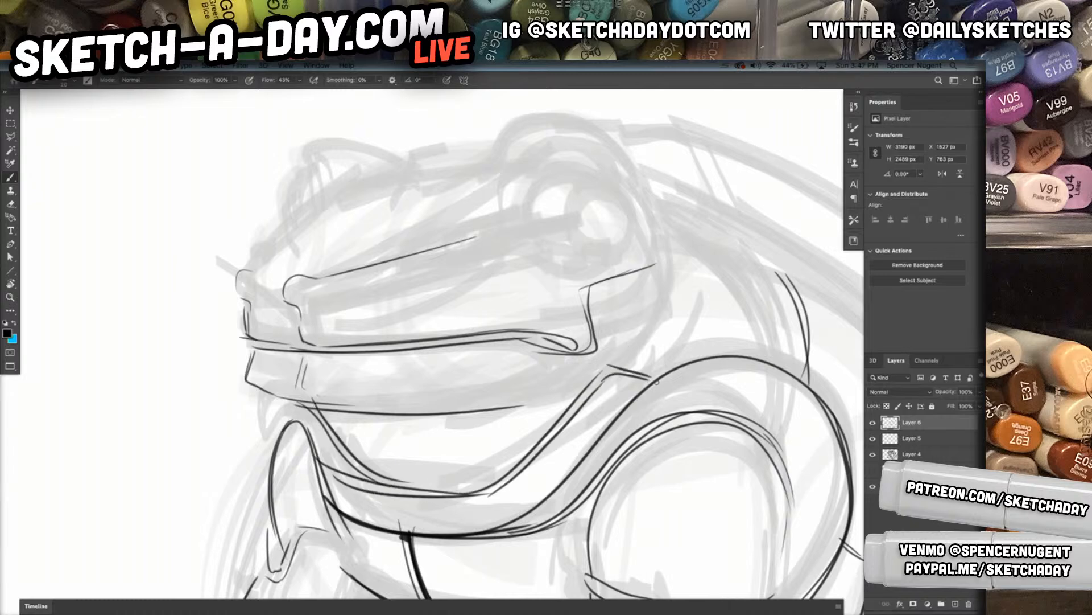
Draw the nose tip and a stepped double ridge running along the snout and curving over the near eye
drag(650, 469, 592, 472)
drag(649, 465, 631, 467)
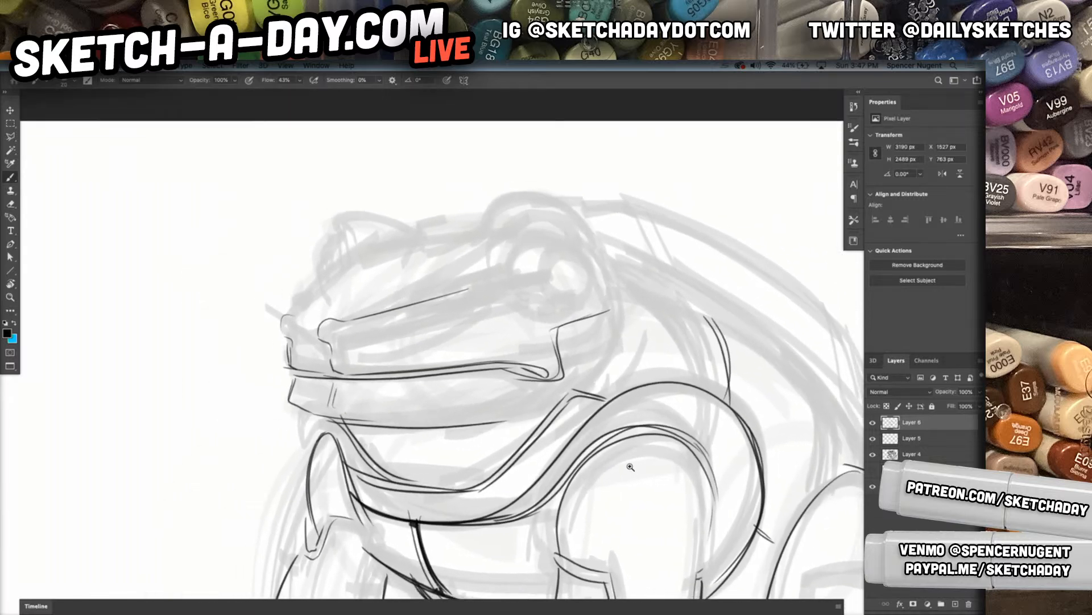
mouse_move(343, 322)
mouse_down()
mouse_move(287, 330)
mouse_move(289, 318)
mouse_move(320, 335)
mouse_move(279, 334)
mouse_up()
mouse_move(287, 335)
mouse_down()
mouse_move(375, 327)
mouse_move(363, 333)
mouse_move(390, 315)
mouse_move(386, 305)
mouse_move(367, 320)
mouse_move(375, 306)
mouse_move(405, 298)
mouse_move(373, 305)
mouse_move(457, 280)
mouse_up()
mouse_move(387, 309)
mouse_down()
mouse_move(474, 290)
mouse_move(490, 268)
mouse_up()
mouse_move(425, 288)
mouse_down()
mouse_move(490, 271)
mouse_move(496, 250)
mouse_move(569, 228)
mouse_up()
drag(459, 288, 572, 233)
mouse_move(501, 274)
mouse_down()
mouse_move(507, 255)
mouse_move(579, 234)
mouse_up()
mouse_move(386, 308)
mouse_down()
mouse_move(358, 337)
mouse_move(372, 315)
mouse_up()
drag(332, 325, 377, 304)
Draw the far side of the snout's top and the far eye with its pointed brow, undoing two misplaced strokes
mouse_move(284, 314)
mouse_down()
mouse_move(341, 311)
mouse_move(287, 328)
mouse_move(383, 246)
mouse_move(426, 234)
mouse_up()
mouse_move(349, 266)
mouse_down()
mouse_move(338, 224)
mouse_move(323, 288)
mouse_move(340, 259)
mouse_move(321, 282)
mouse_up()
key(super+z)
key(super+z)
drag(339, 240, 329, 276)
drag(342, 227, 348, 262)
drag(344, 223, 392, 237)
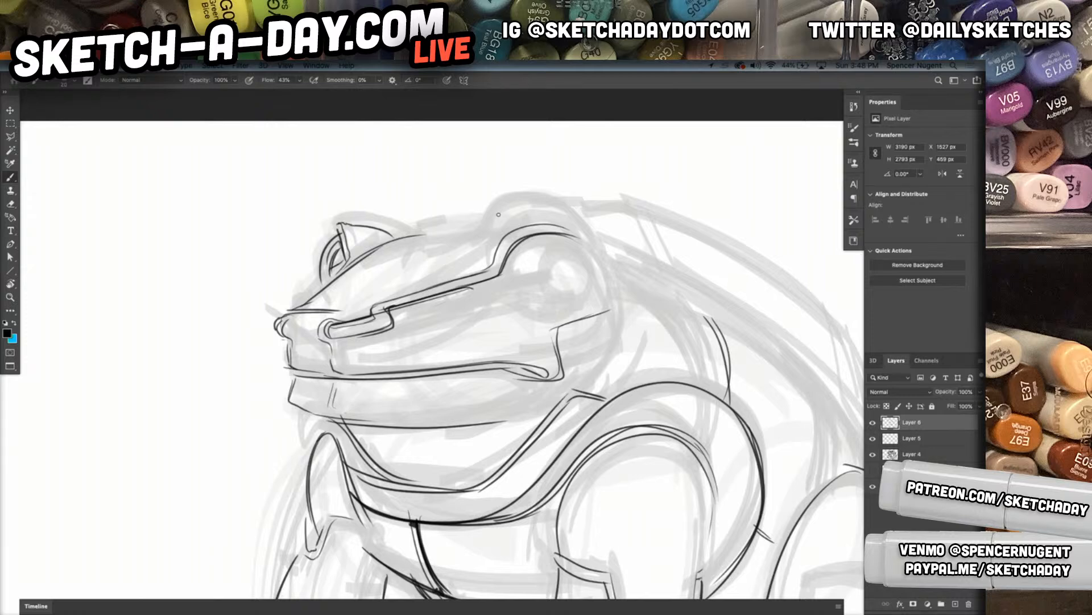
Draw the head's top line, the near brow bulge and a round near eye with concentric rings and inner highlight details
mouse_move(487, 261)
mouse_down()
mouse_move(515, 225)
mouse_move(487, 222)
mouse_up()
drag(423, 234, 555, 206)
mouse_move(472, 228)
mouse_down()
mouse_move(572, 226)
mouse_move(593, 262)
mouse_move(585, 300)
mouse_up()
drag(564, 221, 573, 308)
drag(576, 234, 568, 319)
drag(559, 233, 551, 323)
key(super+z)
drag(561, 235, 572, 311)
mouse_move(506, 276)
mouse_down()
mouse_move(512, 303)
mouse_move(569, 304)
mouse_move(518, 303)
mouse_up()
mouse_move(547, 244)
mouse_down()
mouse_move(516, 263)
mouse_move(566, 285)
mouse_move(562, 294)
mouse_move(520, 267)
mouse_move(533, 243)
mouse_move(539, 262)
mouse_move(526, 277)
mouse_up()
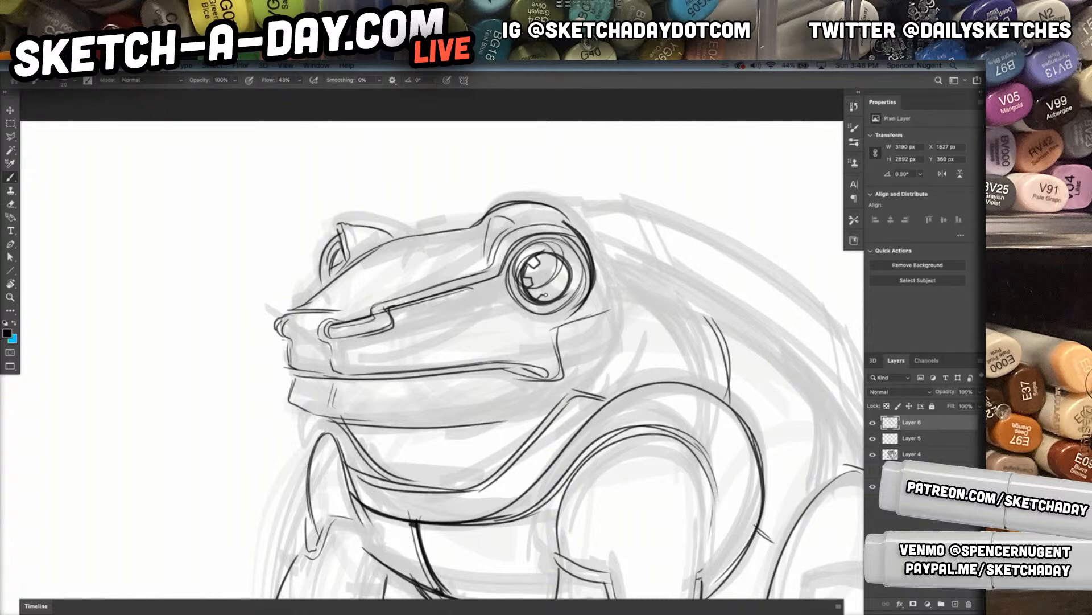
mouse_move(560, 293)
mouse_down()
mouse_move(553, 256)
mouse_move(537, 259)
mouse_move(555, 272)
mouse_move(547, 286)
mouse_move(532, 272)
mouse_move(539, 330)
mouse_up()
mouse_move(496, 284)
mouse_down()
mouse_move(543, 328)
mouse_move(501, 306)
mouse_up()
Draw the cheek's rear edge, the line from the head along the side of the body, and a narrow strip at the haunch's front
drag(753, 352, 665, 341)
mouse_move(706, 385)
mouse_down()
mouse_move(610, 347)
mouse_move(617, 353)
mouse_up()
drag(650, 389, 532, 368)
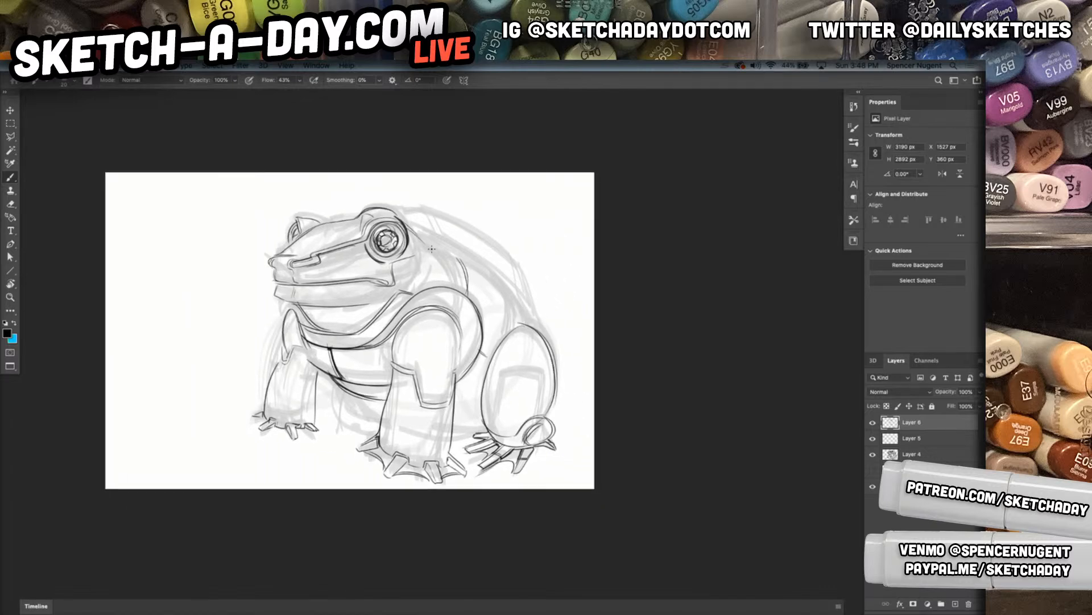
drag(422, 226, 412, 292)
drag(418, 230, 414, 295)
mouse_move(408, 233)
mouse_down()
mouse_move(460, 261)
mouse_move(482, 301)
mouse_up()
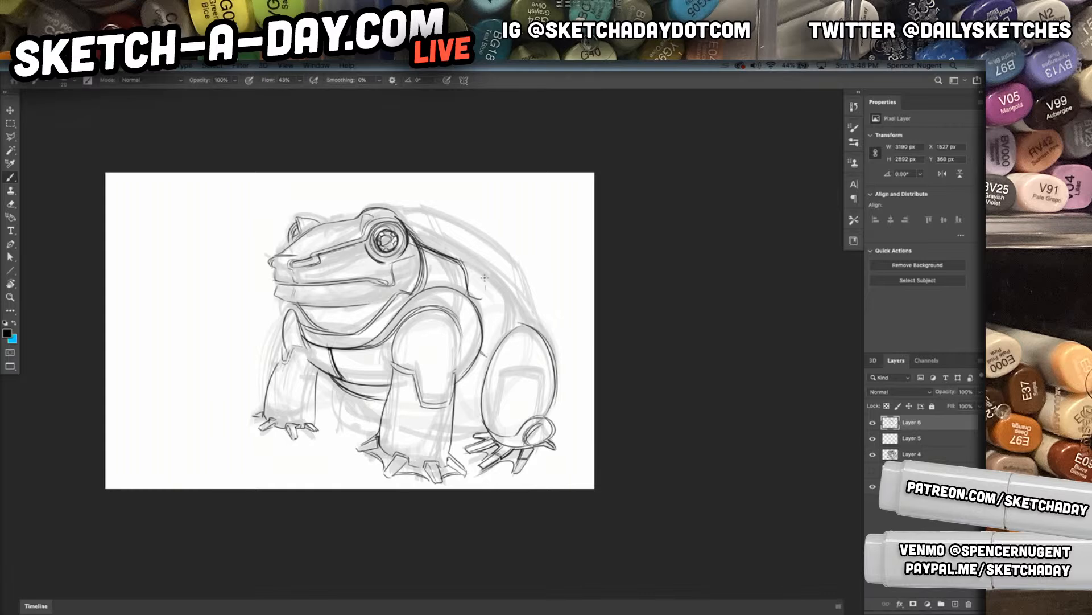
mouse_move(451, 259)
mouse_down()
mouse_move(471, 243)
mouse_move(468, 271)
mouse_move(479, 252)
mouse_move(483, 303)
mouse_move(524, 325)
mouse_move(498, 317)
mouse_move(482, 387)
mouse_move(495, 322)
mouse_move(530, 324)
mouse_move(493, 335)
mouse_move(474, 377)
mouse_up()
drag(501, 327, 478, 374)
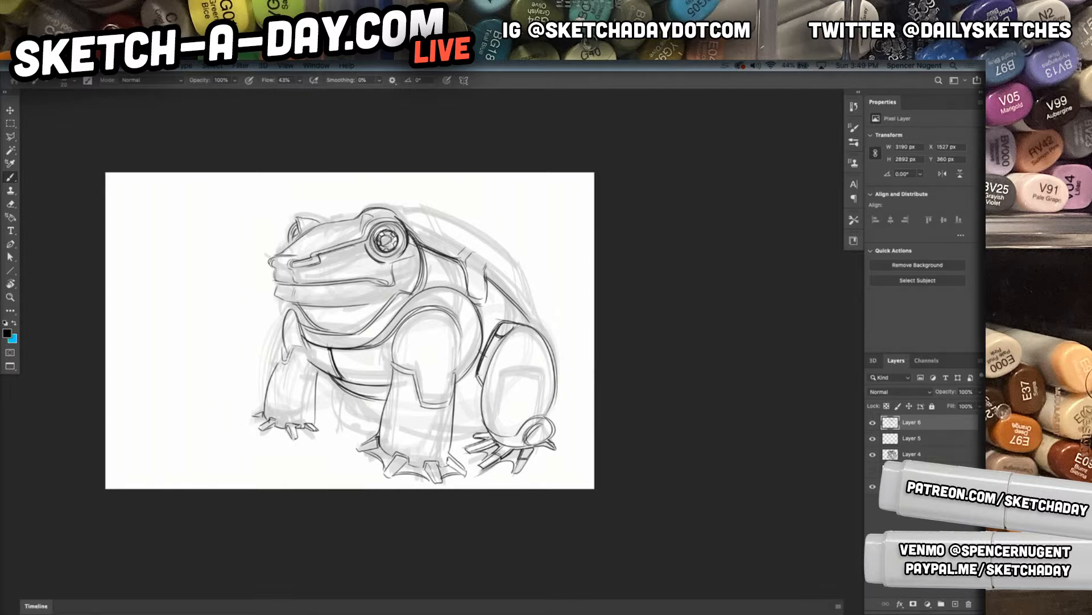
Draw the belly's underside between the legs and the far hind leg with its small foot
drag(372, 399, 478, 408)
mouse_move(351, 396)
mouse_down()
mouse_move(330, 418)
mouse_move(368, 423)
mouse_up()
mouse_move(369, 423)
mouse_down()
mouse_move(360, 429)
mouse_move(379, 426)
mouse_move(361, 431)
mouse_up()
drag(349, 394, 348, 409)
drag(371, 400, 383, 406)
mouse_move(471, 413)
mouse_down()
mouse_move(454, 409)
mouse_move(482, 410)
mouse_up()
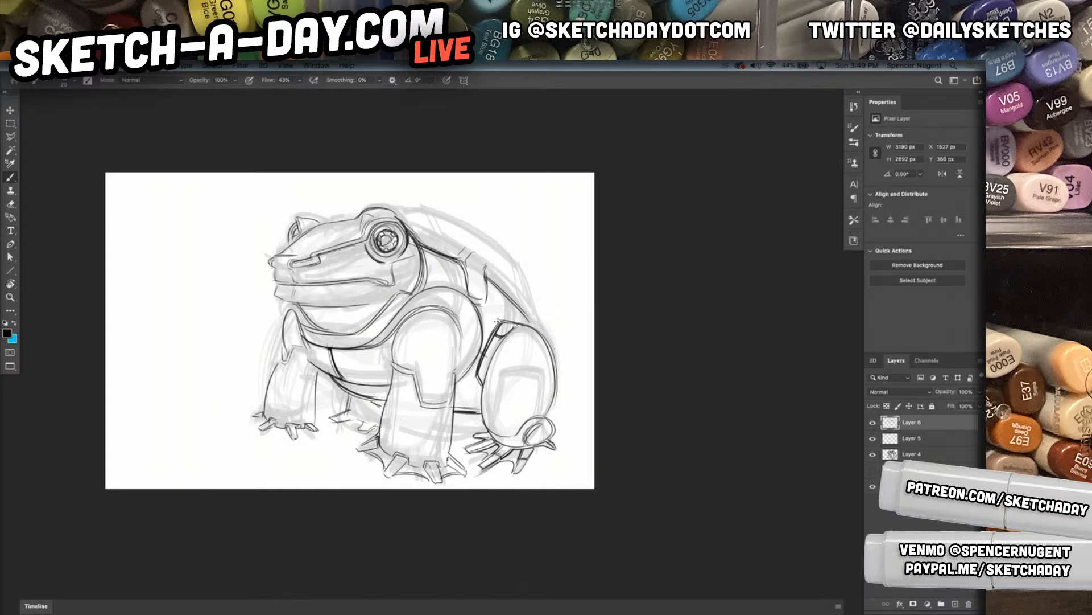
Thicken the haunch's front edge and the outline of the near front leg and foot, replacing one misplaced stroke
drag(498, 344, 479, 398)
drag(501, 335, 483, 438)
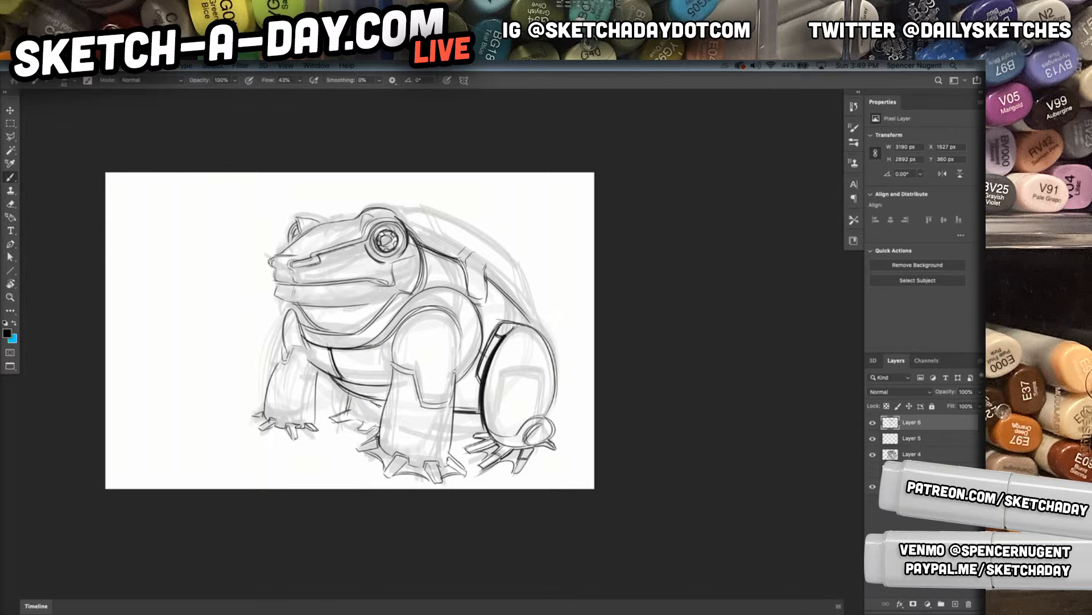
drag(392, 366, 395, 396)
drag(398, 316, 373, 451)
key(super+z)
mouse_move(392, 371)
mouse_down()
mouse_move(376, 457)
mouse_move(387, 477)
mouse_up()
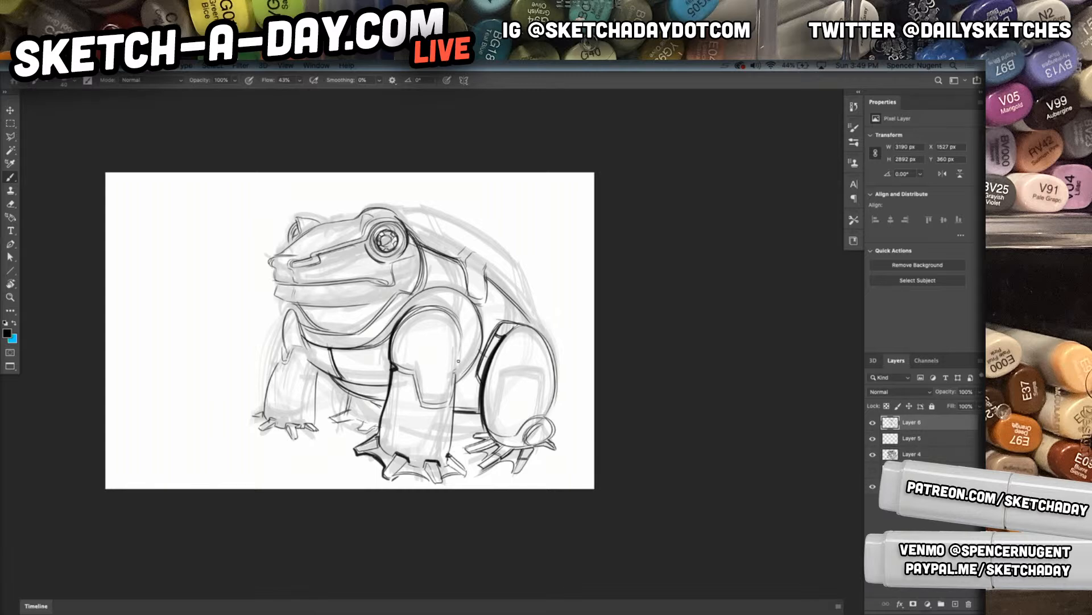
drag(455, 389, 449, 462)
drag(462, 342, 455, 378)
drag(460, 319, 454, 377)
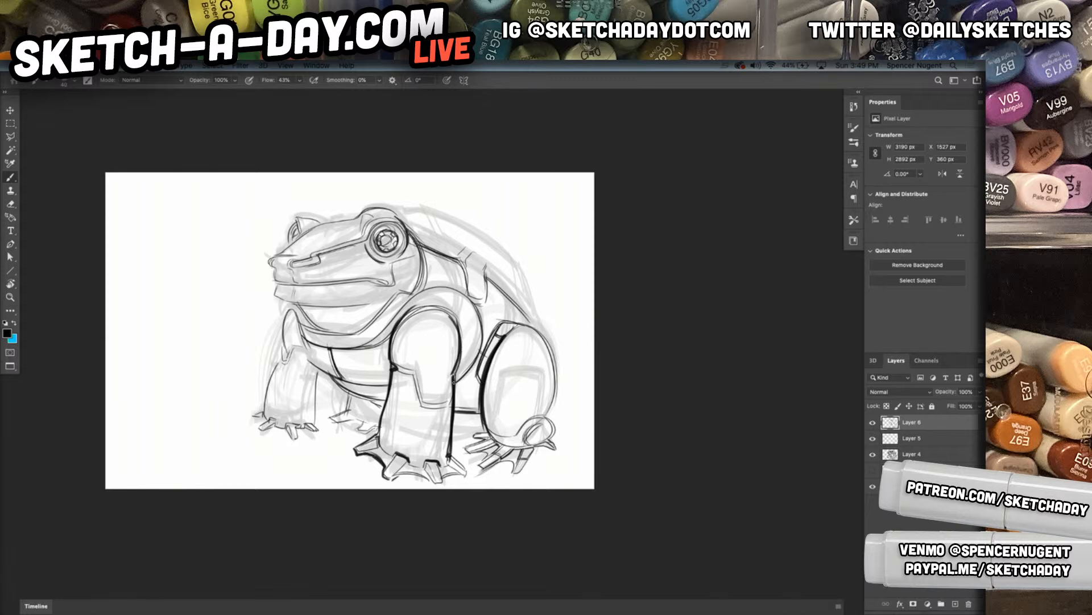
Thicken the outlines of the hind foot's toes and the rear edge of the haunch
mouse_move(456, 413)
mouse_down()
mouse_move(477, 414)
mouse_move(463, 448)
mouse_move(492, 444)
mouse_move(520, 473)
mouse_up()
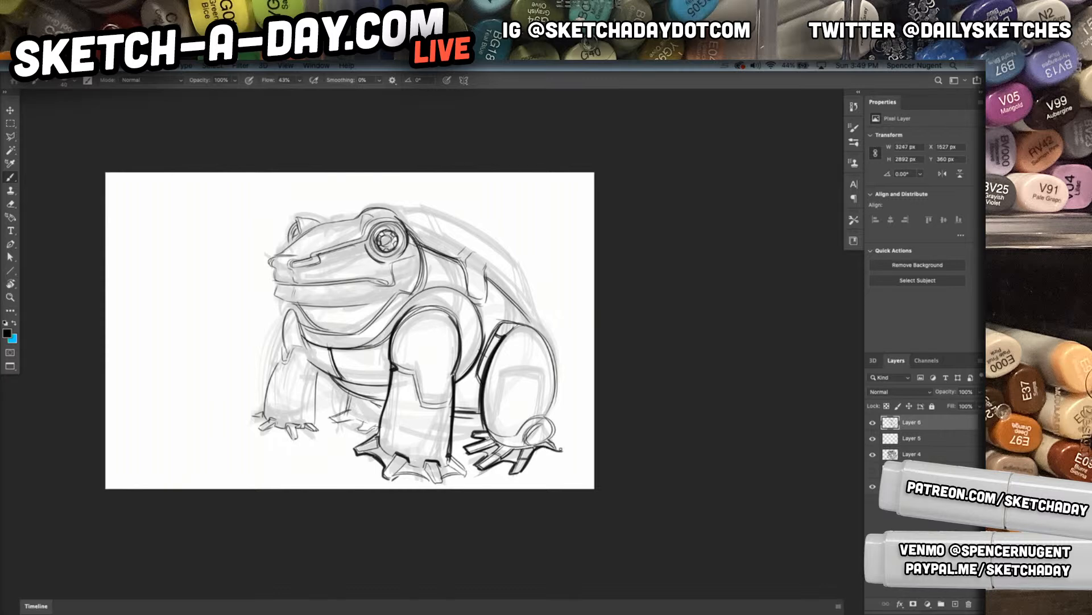
mouse_move(537, 435)
mouse_down()
mouse_move(555, 438)
mouse_move(553, 367)
mouse_up()
drag(534, 325, 555, 419)
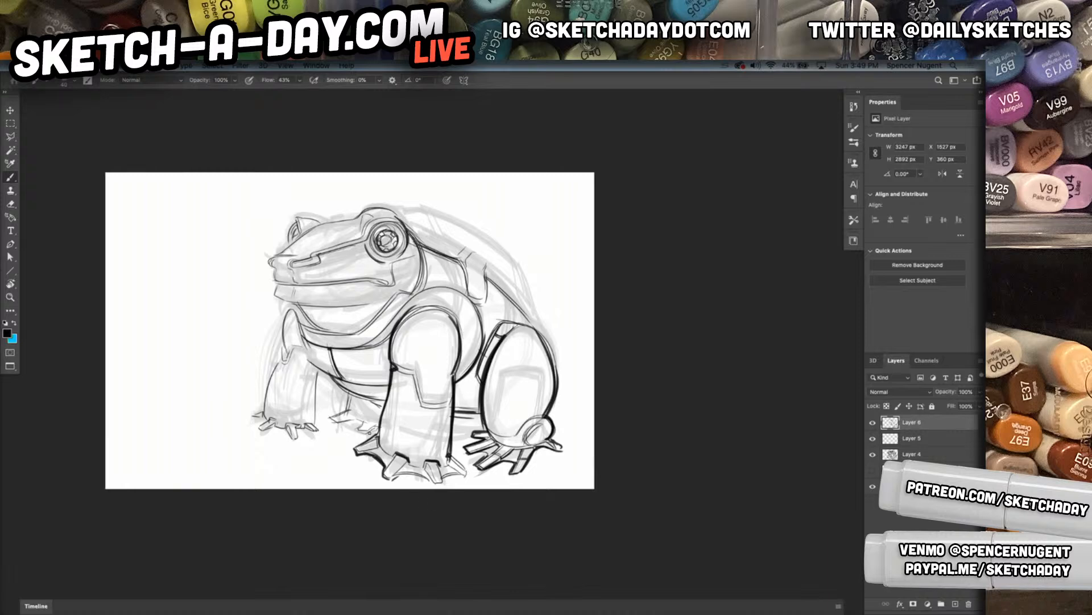
Thicken the far front leg's inner edge, the chest contour beside it and the far shoulder's outline
drag(322, 370, 313, 423)
drag(299, 341, 334, 376)
mouse_move(307, 323)
mouse_down()
mouse_move(298, 356)
mouse_move(284, 341)
mouse_up()
drag(288, 325, 281, 352)
drag(289, 302, 279, 326)
drag(289, 306, 281, 349)
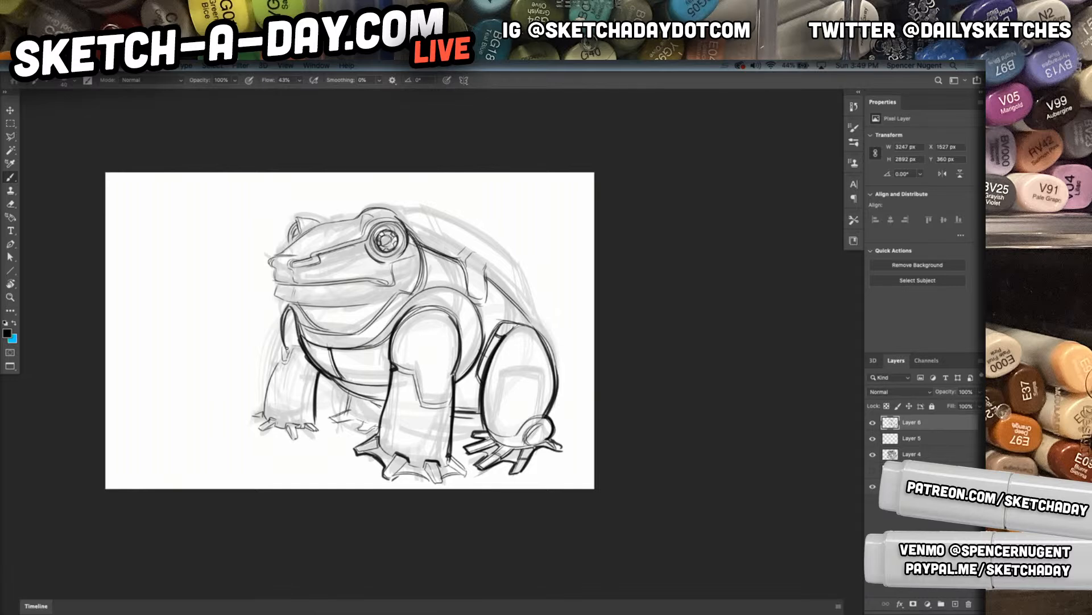
Thicken the outline of the mouth, nose and top of the head, undoing misplaced strokes
drag(270, 295, 292, 306)
mouse_move(275, 252)
mouse_down()
mouse_move(331, 219)
mouse_move(283, 256)
mouse_move(362, 219)
mouse_up()
drag(296, 252, 375, 208)
key(super+z)
key(super+z)
key(super+z)
key(super+z)
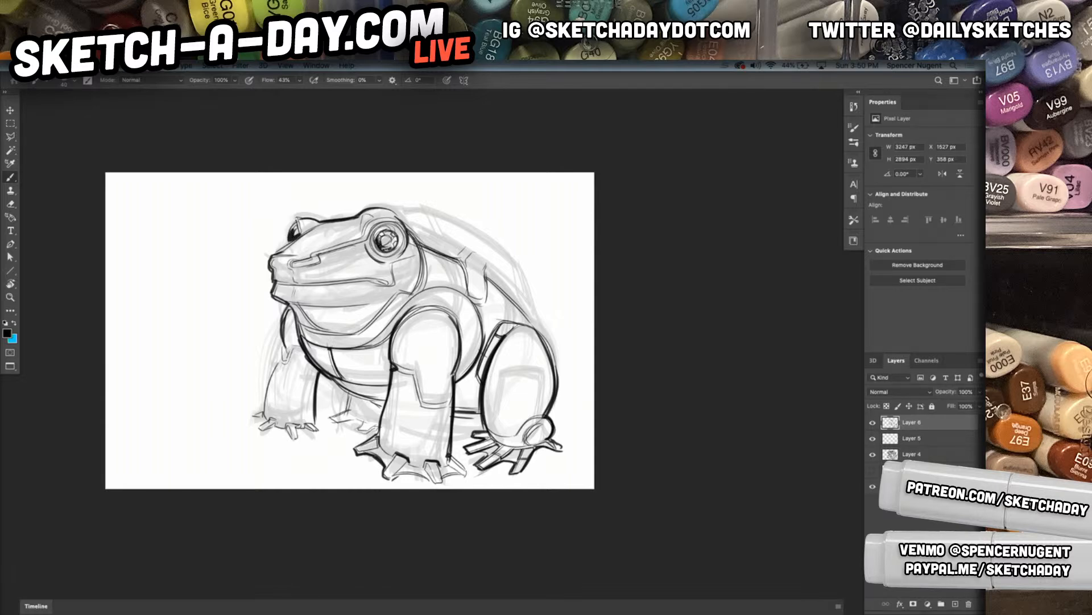
Darken the near eye around its pupil, add small spots on the snout and strengthen the snout's contour
mouse_move(384, 239)
mouse_down()
mouse_move(397, 238)
mouse_move(386, 224)
mouse_up()
mouse_move(351, 219)
mouse_down()
mouse_move(271, 262)
mouse_move(278, 256)
mouse_up()
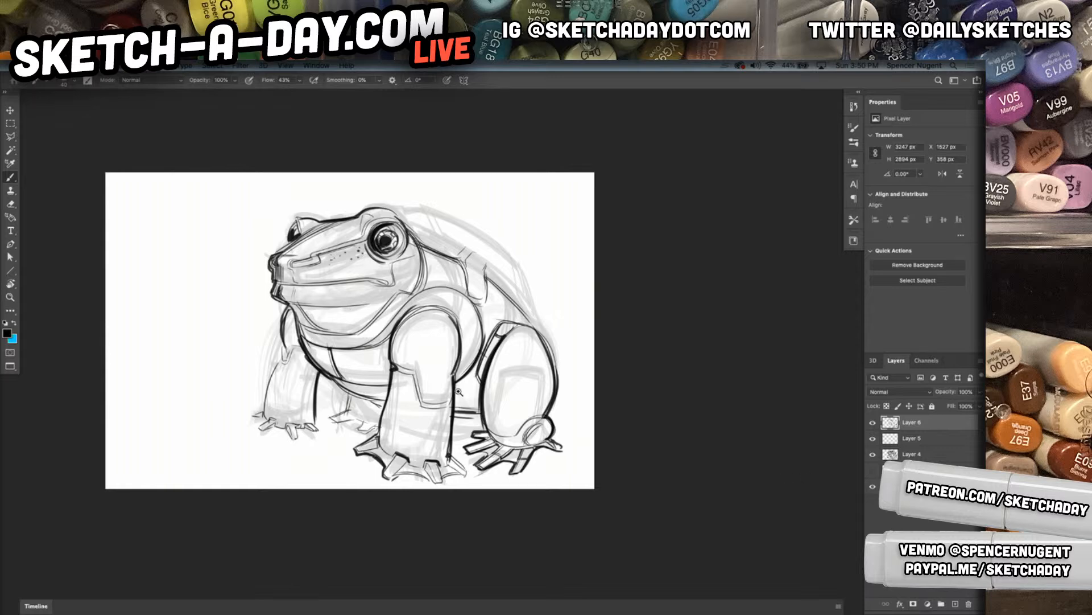
Show the hidden layer of small thumbnail frogs, select it with the Move tool and try repositioning it
scroll(459, 393, up, 1)
click(873, 470)
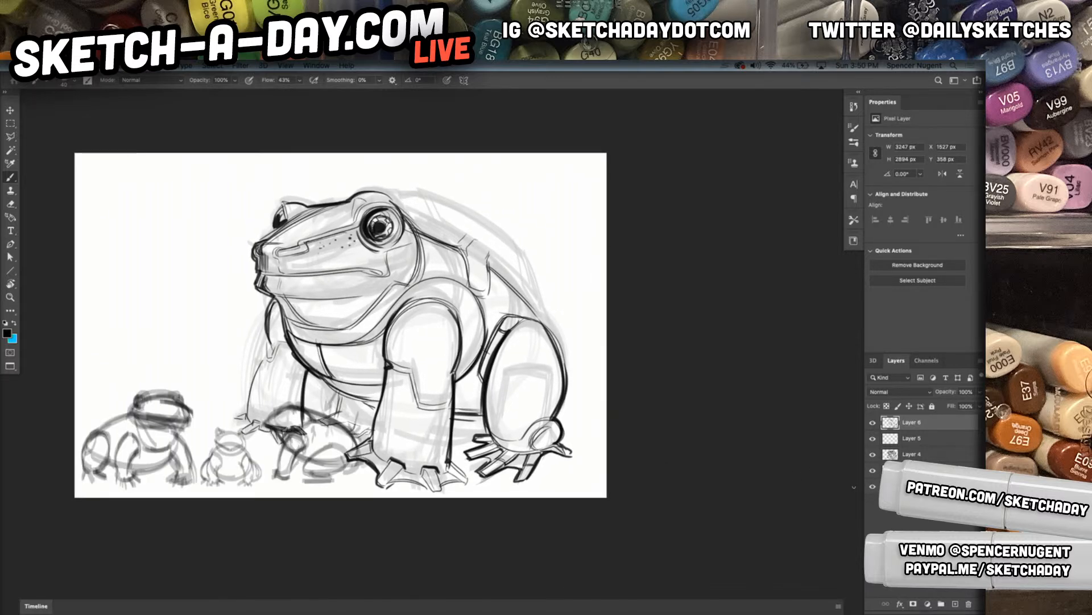
key(v)
ctrl+click(304, 449)
key(1)
key(7)
ctrl+click(327, 487)
drag(328, 484, 306, 471)
key(ctrl+z)
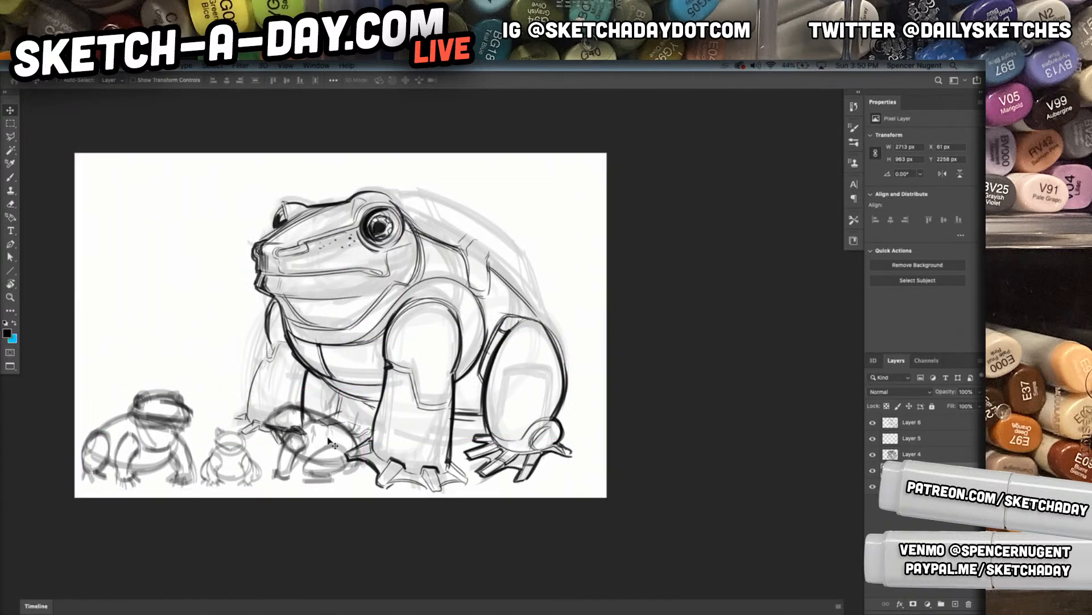
Lasso the thumbnail frog overlapping the large drawing and move it above the thumbnail at the canvas's far side
key(l)
mouse_move(373, 433)
mouse_down()
mouse_move(334, 402)
mouse_move(255, 417)
mouse_move(271, 484)
mouse_move(369, 498)
mouse_move(401, 393)
mouse_move(341, 370)
mouse_move(339, 398)
mouse_move(114, 282)
mouse_move(124, 293)
mouse_up()
key(v)
key(ctrl+d)
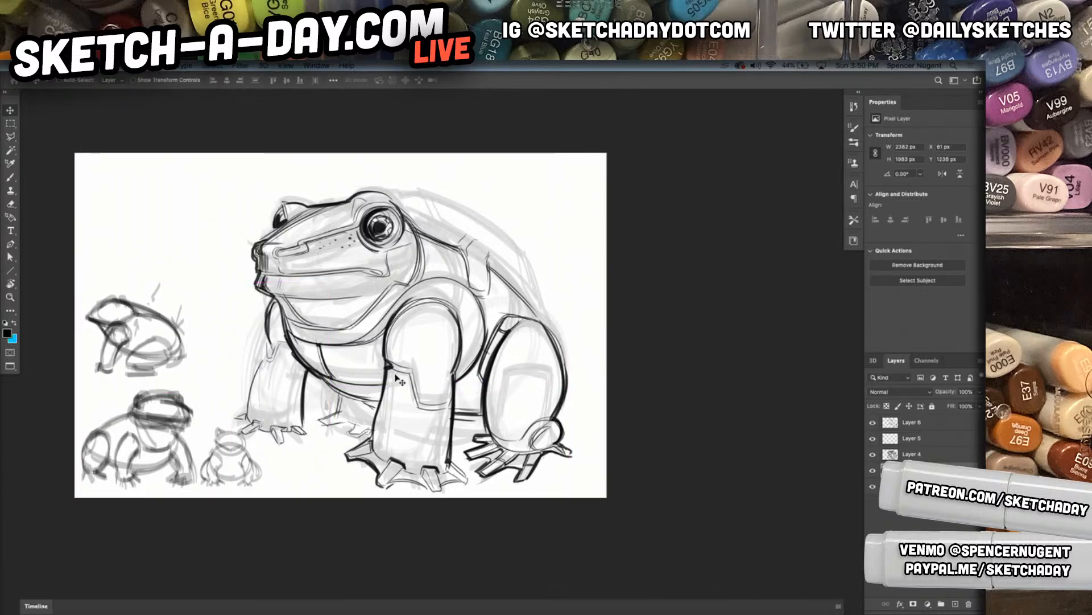
Undo the stray move, identify the faded sketch by toggling its visibility, and select Layer 4
mouse_move(383, 381)
mouse_down()
mouse_move(376, 389)
mouse_move(395, 390)
mouse_up()
key(super+z)
key(super+z)
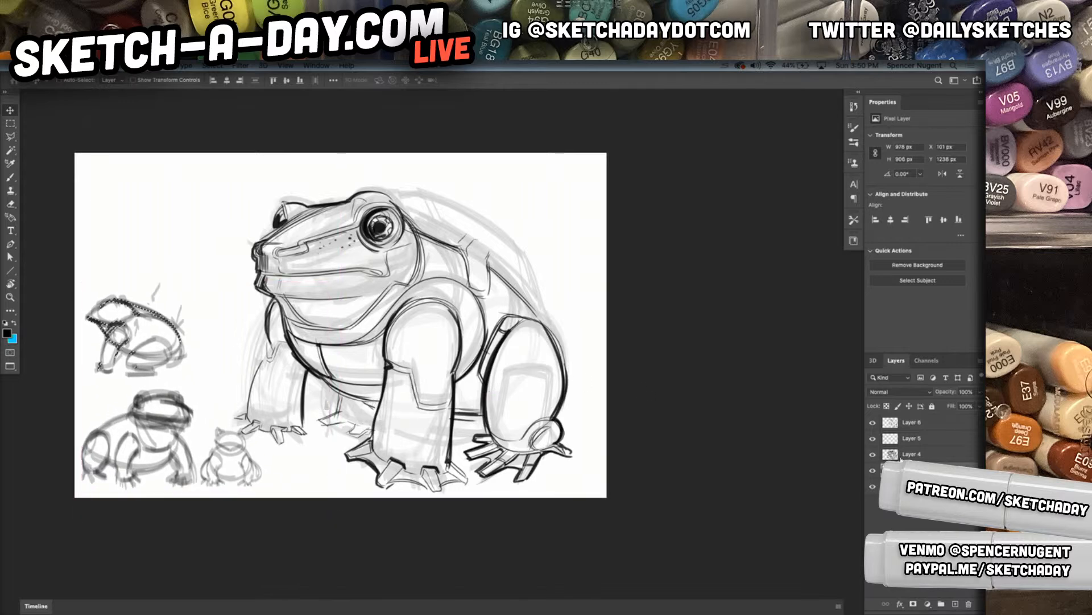
click(872, 455)
click(873, 455)
click(894, 456)
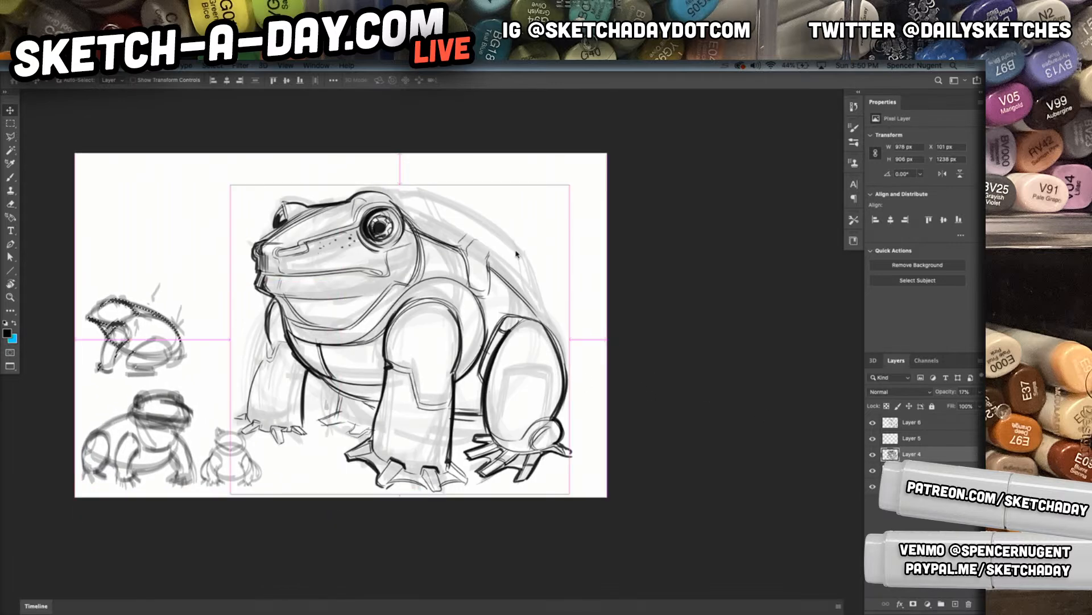
Try to free-transform the faded sketch on Layer 4 with the lasso selection still active
key(super+t)
click(567, 253)
double_click(920, 456)
click(873, 455)
click(873, 454)
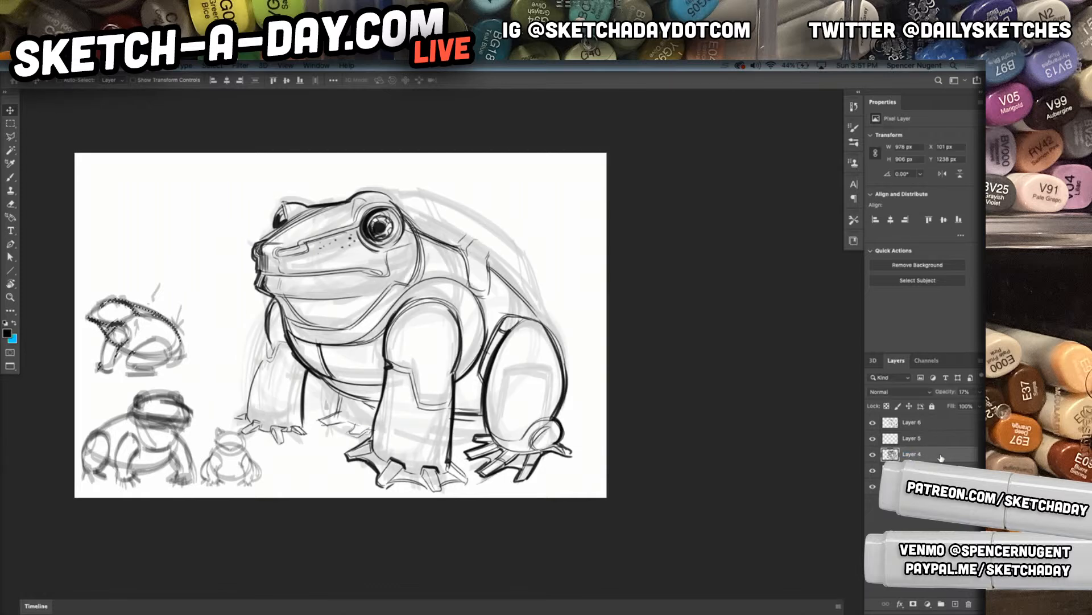
key(super+t)
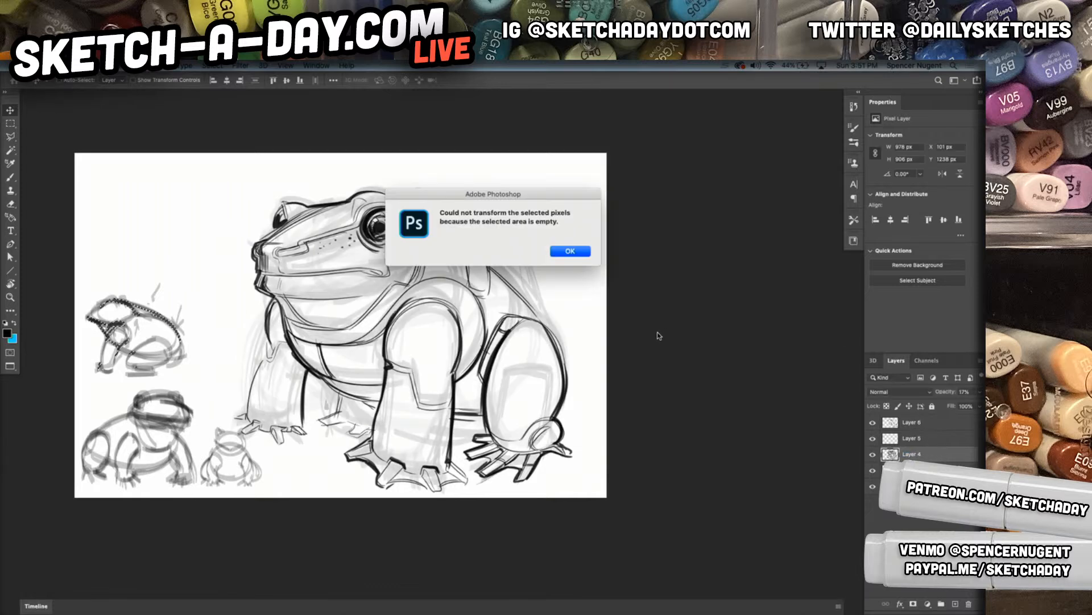
key(Return)
Clear the selection, scale the faded frog sketch on Layer 4 to about 57%, and move it above the thumbnails
key(super+d)
key(super+t)
mouse_move(572, 188)
mouse_down()
mouse_move(492, 230)
mouse_move(456, 287)
mouse_up()
drag(344, 370, 203, 243)
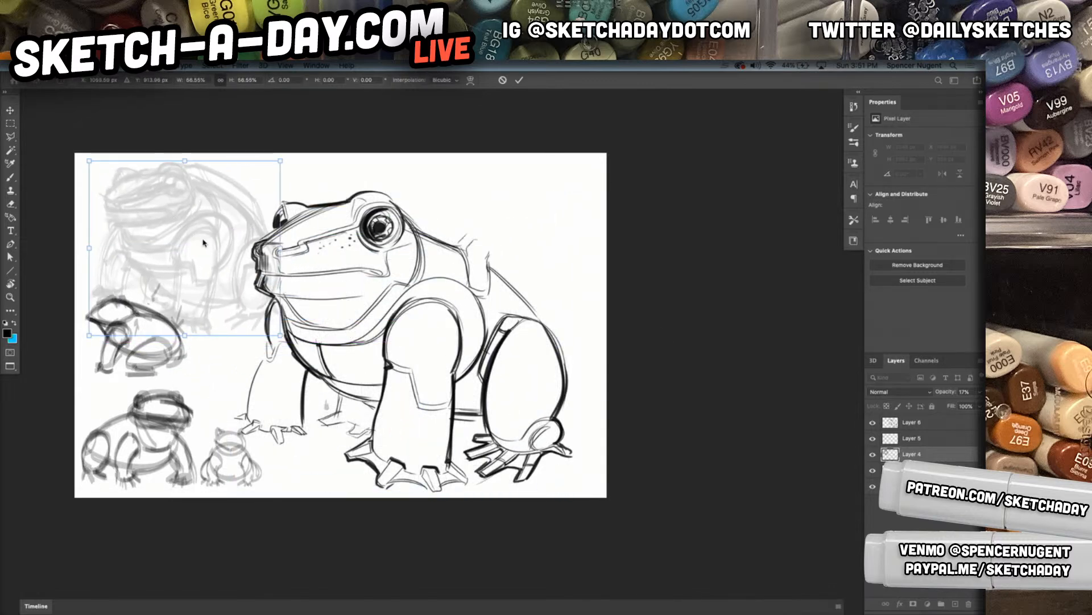
Flip the sketch horizontally, shrink it to about 41%, tilt it slightly above the thumbnails, and set its opacity to 100%
right_click(241, 353)
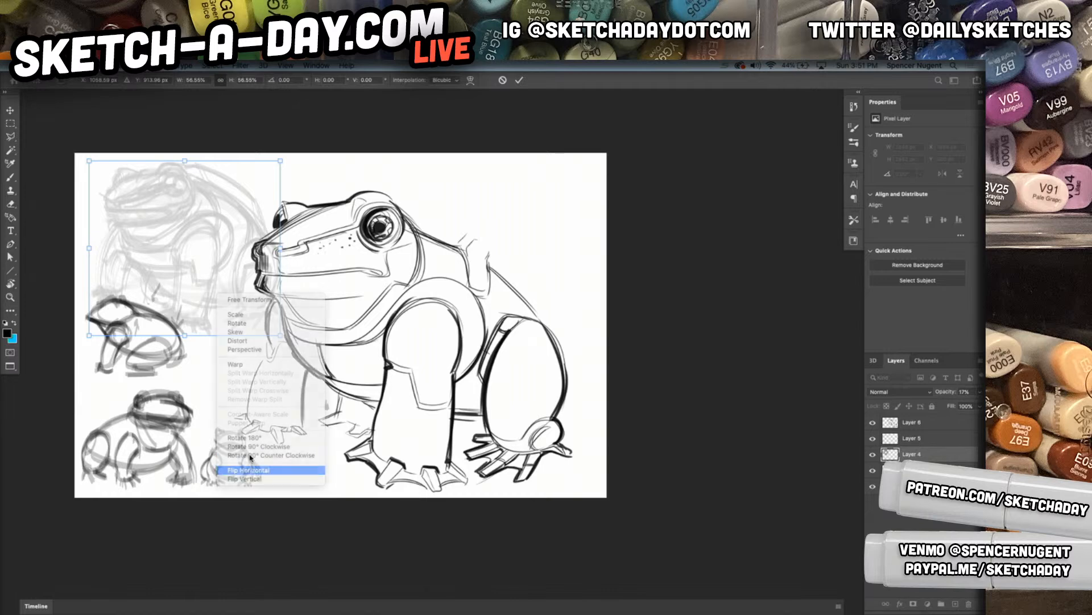
click(250, 470)
drag(282, 164, 256, 187)
drag(215, 241, 196, 216)
drag(244, 170, 247, 177)
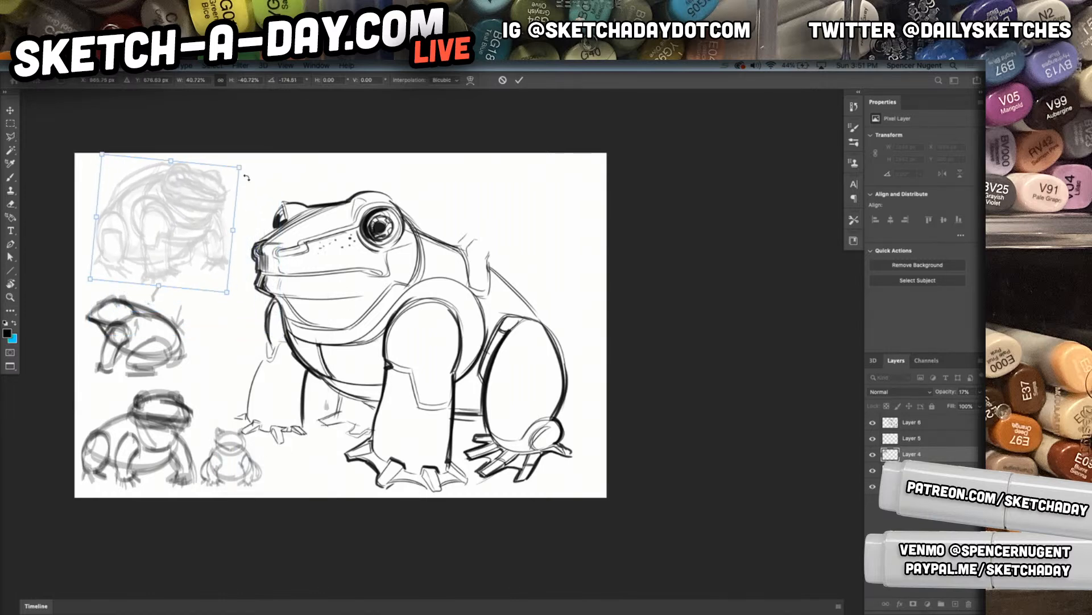
key(Return)
key(0)
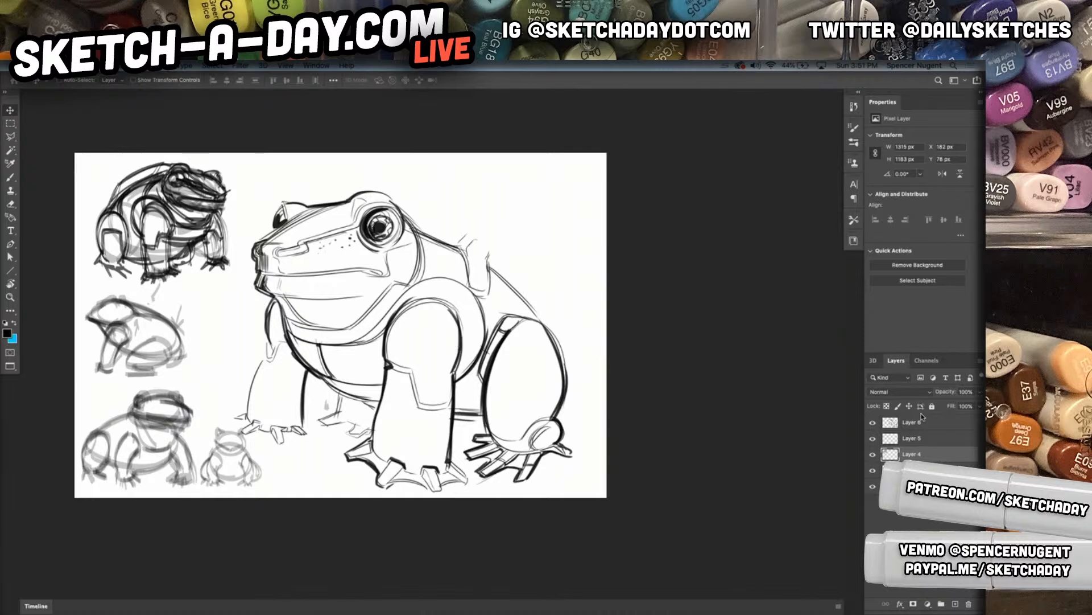
Add a new layer above Layer 6, check the line drawing's visibility, and reselect Layer 6
click(873, 422)
click(873, 423)
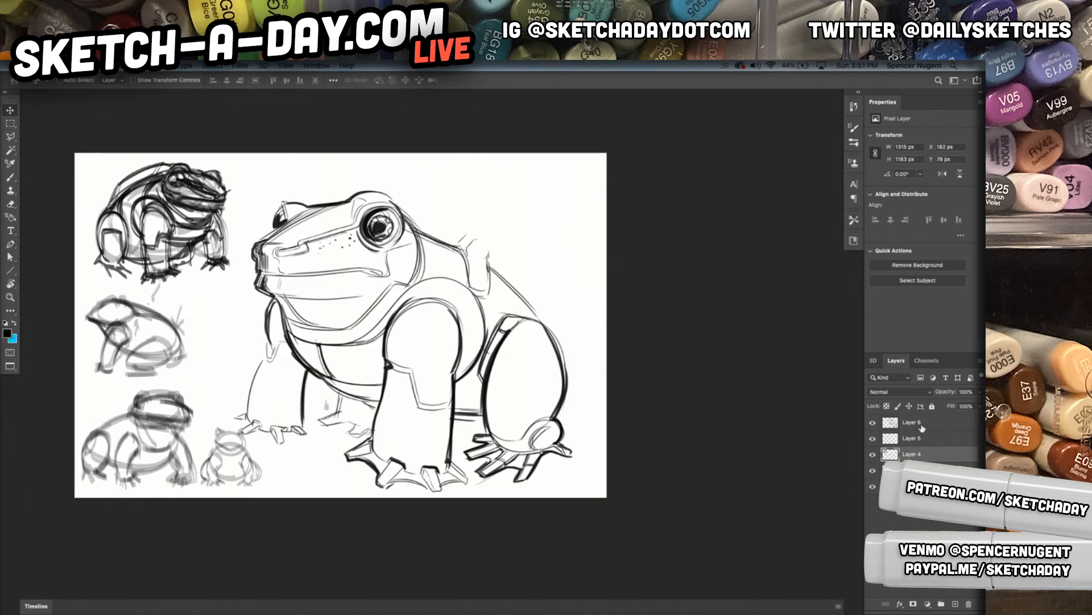
click(916, 426)
click(956, 603)
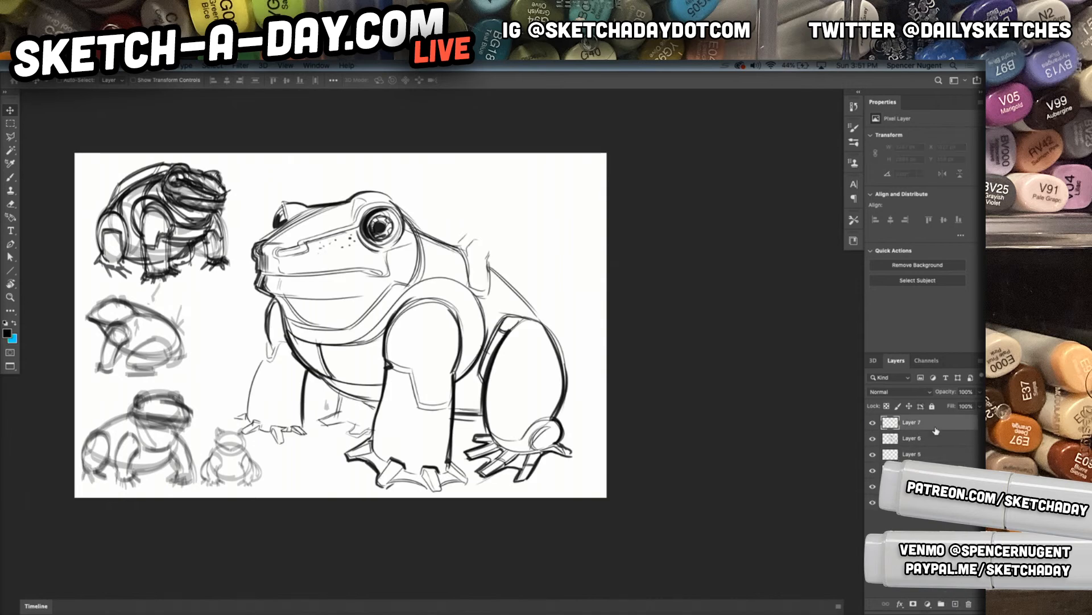
click(873, 438)
click(872, 439)
click(899, 441)
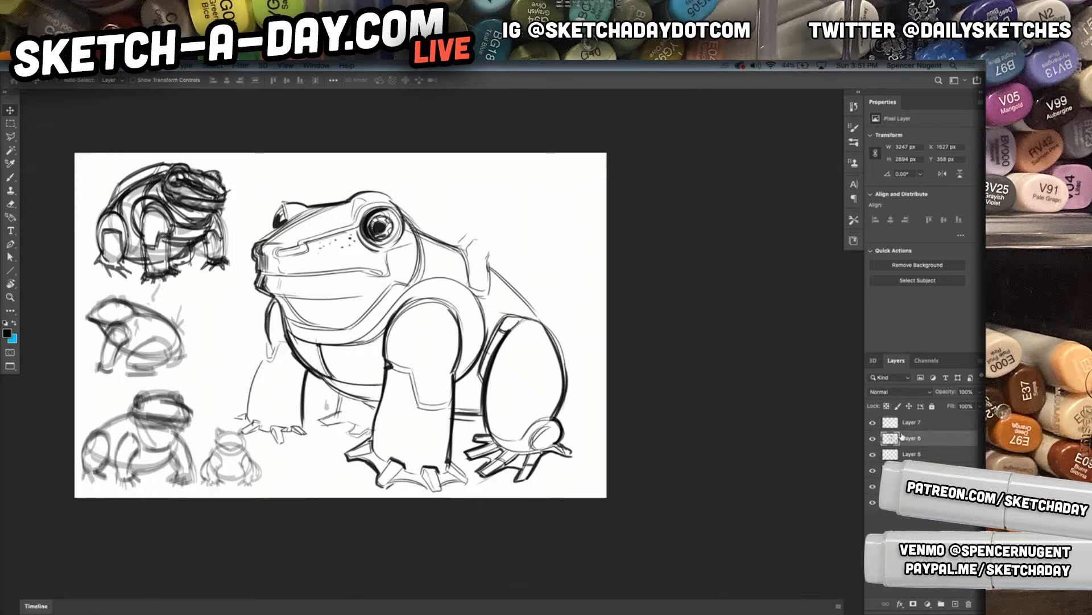
Thicken the outer outline of the far front leg from shoulder to foot with the Brush tool
key(b)
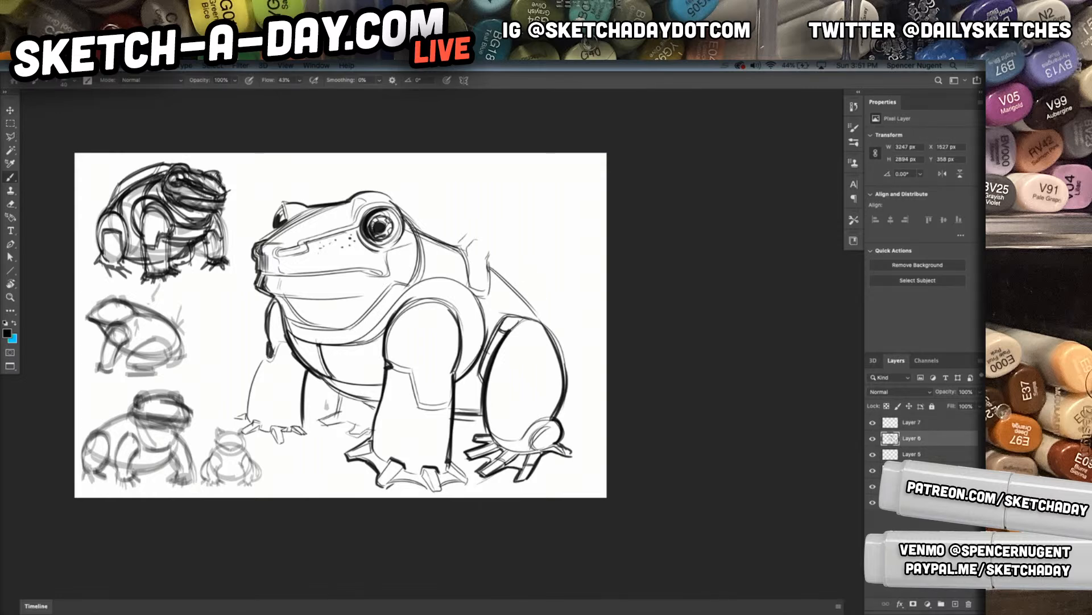
mouse_move(268, 360)
mouse_down()
mouse_move(264, 348)
mouse_move(255, 417)
mouse_up()
drag(278, 297, 273, 346)
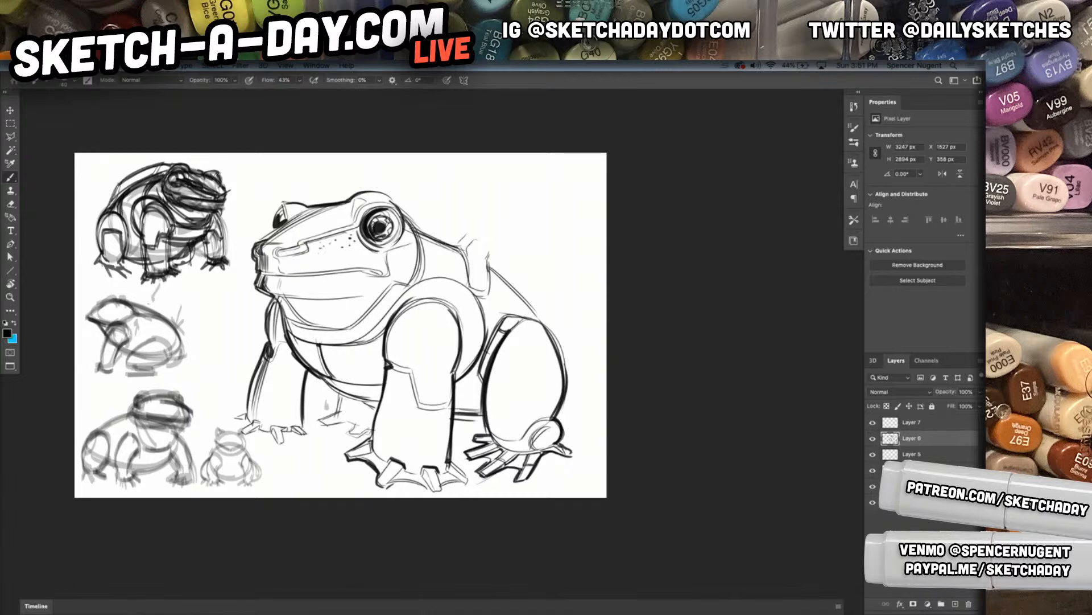
Draw the frog's throat and chest contours, adding an angular panel line under the chin and short panel strokes on the chest
drag(276, 300, 306, 368)
drag(272, 292, 374, 295)
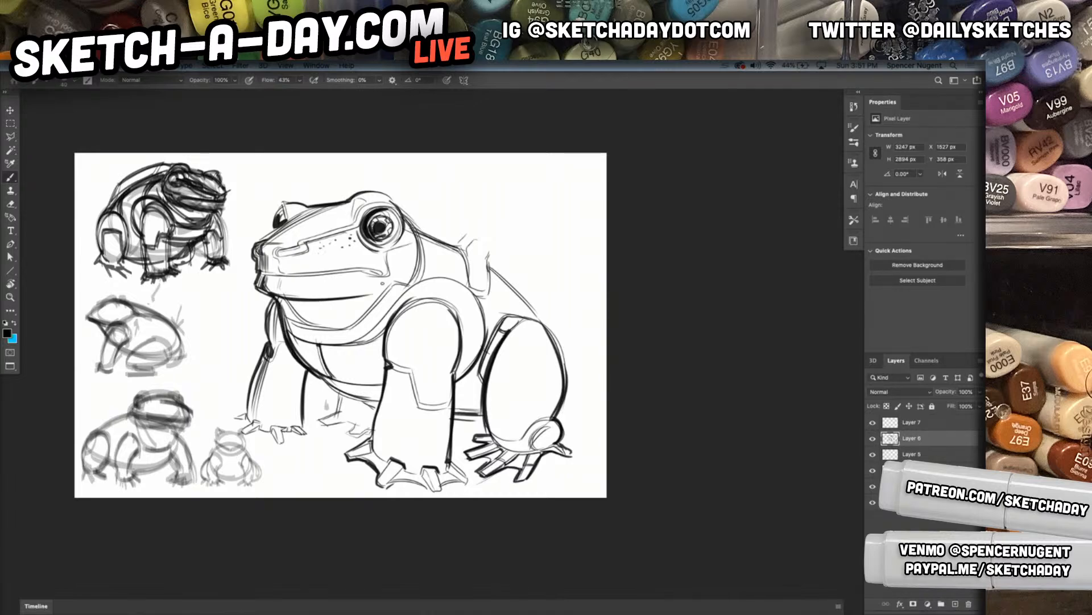
mouse_move(283, 298)
mouse_down()
mouse_move(374, 296)
mouse_move(321, 312)
mouse_up()
mouse_move(321, 315)
mouse_down()
mouse_move(327, 328)
mouse_move(361, 302)
mouse_up()
drag(331, 350, 352, 382)
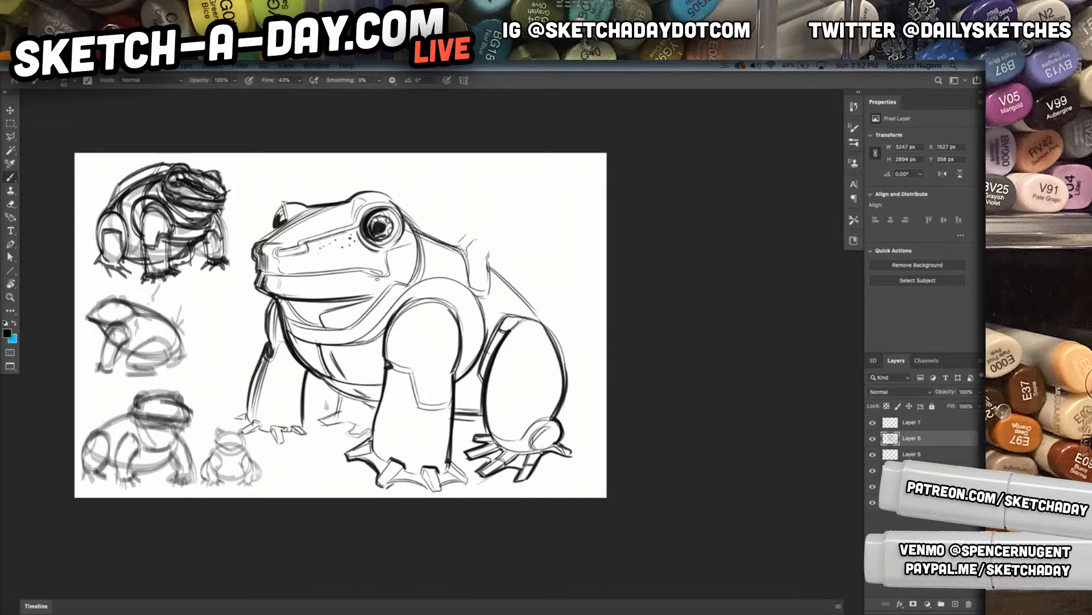
Darken the frog's mouth line, the stepped cheek panel at the jaw corner and the edge behind the head
drag(355, 275, 257, 281)
drag(339, 278, 377, 290)
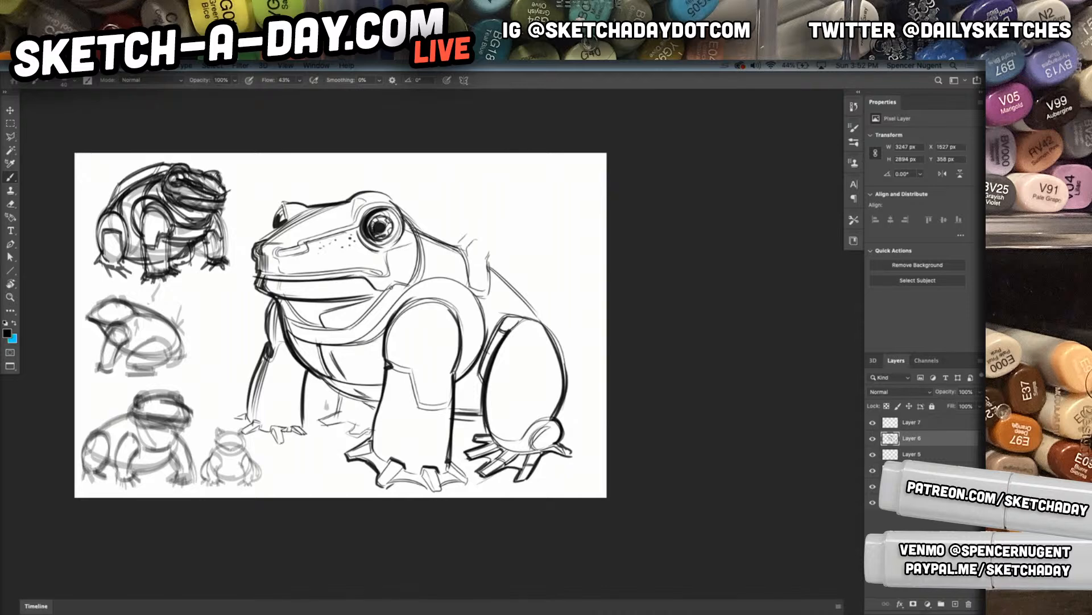
drag(415, 250, 403, 282)
mouse_move(402, 217)
mouse_down()
mouse_move(407, 285)
mouse_move(417, 252)
mouse_move(407, 286)
mouse_up()
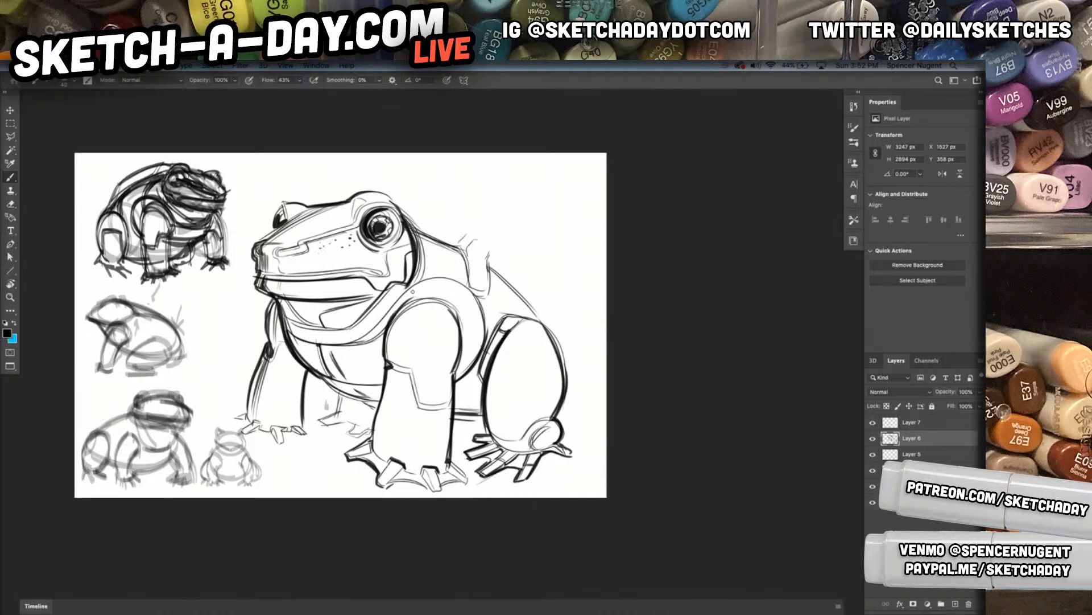
drag(415, 224, 419, 279)
mouse_move(391, 200)
mouse_down()
mouse_move(367, 192)
mouse_move(410, 225)
mouse_up()
key(super+z)
key(super+z)
Add a new layer above Layer 6 and sketch guide lines and a round front opening for a large cannon on the back
click(955, 603)
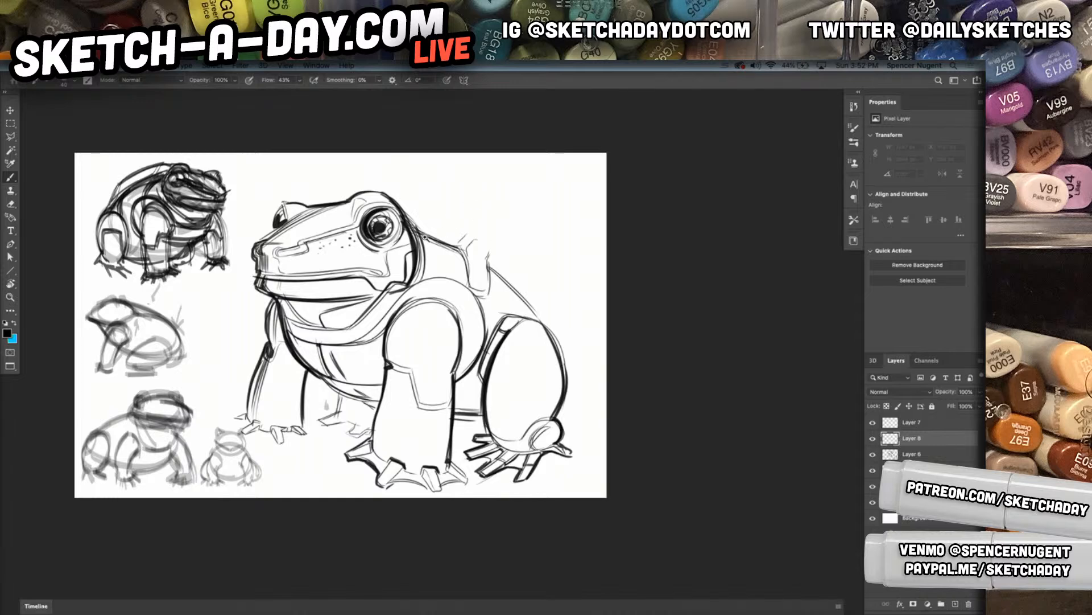
scroll(426, 236, up, 3)
drag(445, 161, 671, 336)
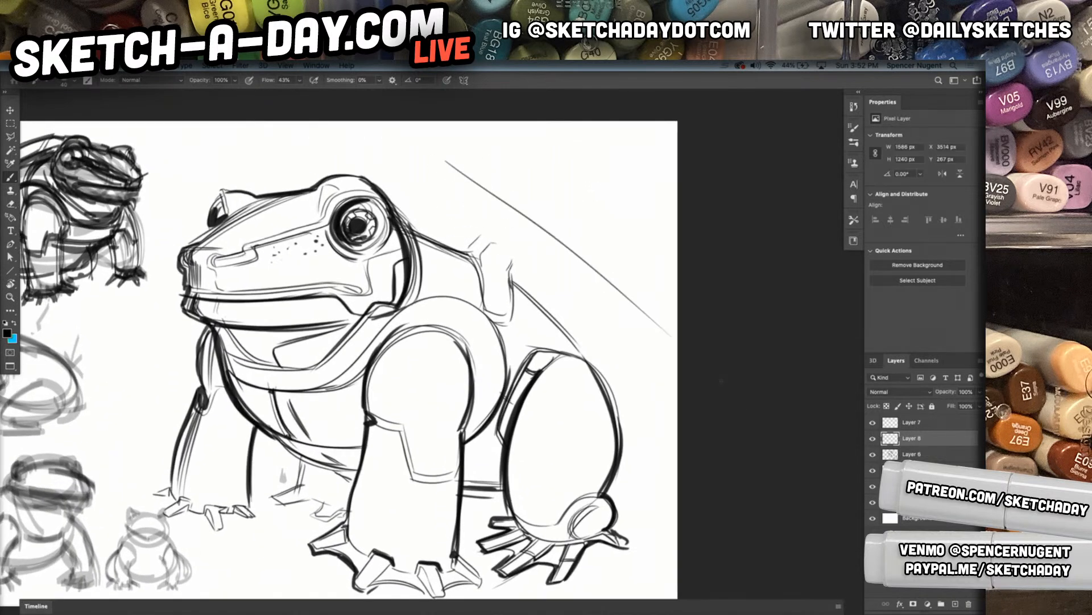
drag(313, 152, 364, 176)
mouse_move(443, 222)
mouse_down()
mouse_move(482, 216)
mouse_move(481, 141)
mouse_move(508, 160)
mouse_move(496, 202)
mouse_move(449, 193)
mouse_move(484, 153)
mouse_move(473, 205)
mouse_move(456, 212)
mouse_up()
mouse_move(471, 167)
mouse_down()
mouse_move(482, 170)
mouse_move(476, 202)
mouse_up()
drag(494, 137, 624, 244)
Complete the large cannon with its lower edge, rounded rear end, cross-contour band and small notch on the upper side
mouse_move(436, 212)
mouse_down()
mouse_move(480, 241)
mouse_move(473, 235)
mouse_move(483, 232)
mouse_move(515, 266)
mouse_move(579, 200)
mouse_up()
mouse_move(503, 264)
mouse_down()
mouse_move(580, 210)
mouse_move(579, 195)
mouse_up()
mouse_move(507, 263)
mouse_down()
mouse_move(621, 349)
mouse_move(660, 333)
mouse_up()
mouse_move(622, 238)
mouse_down()
mouse_move(675, 290)
mouse_move(638, 357)
mouse_up()
drag(662, 273, 632, 352)
drag(563, 196, 665, 288)
mouse_move(554, 254)
mouse_down()
mouse_move(572, 231)
mouse_move(566, 204)
mouse_move(566, 223)
mouse_up()
drag(568, 219, 574, 233)
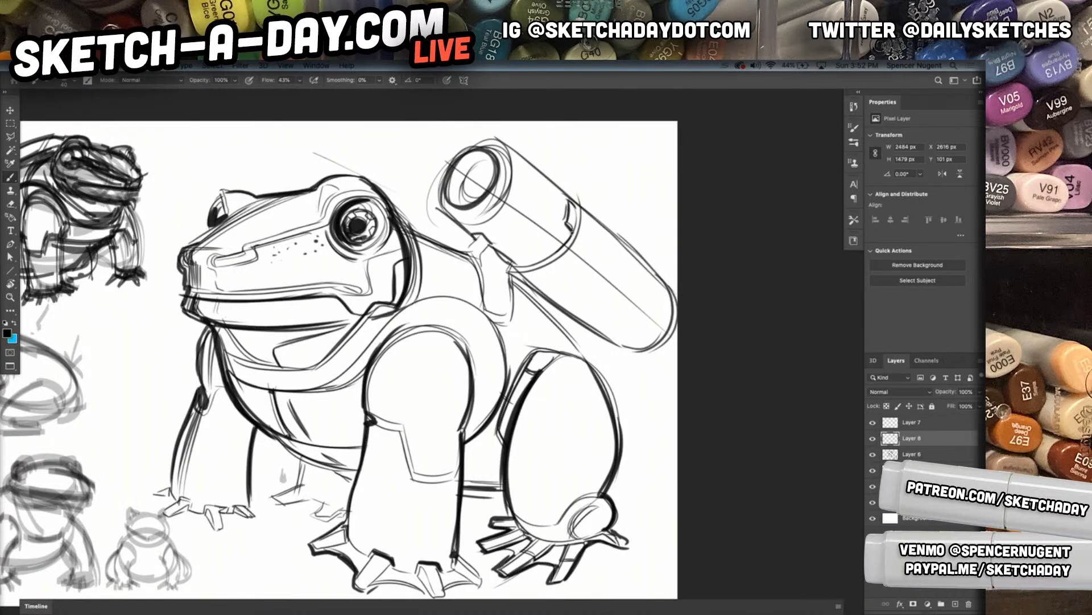
mouse_move(564, 185)
mouse_down()
mouse_move(561, 232)
mouse_move(525, 229)
mouse_move(507, 259)
mouse_up()
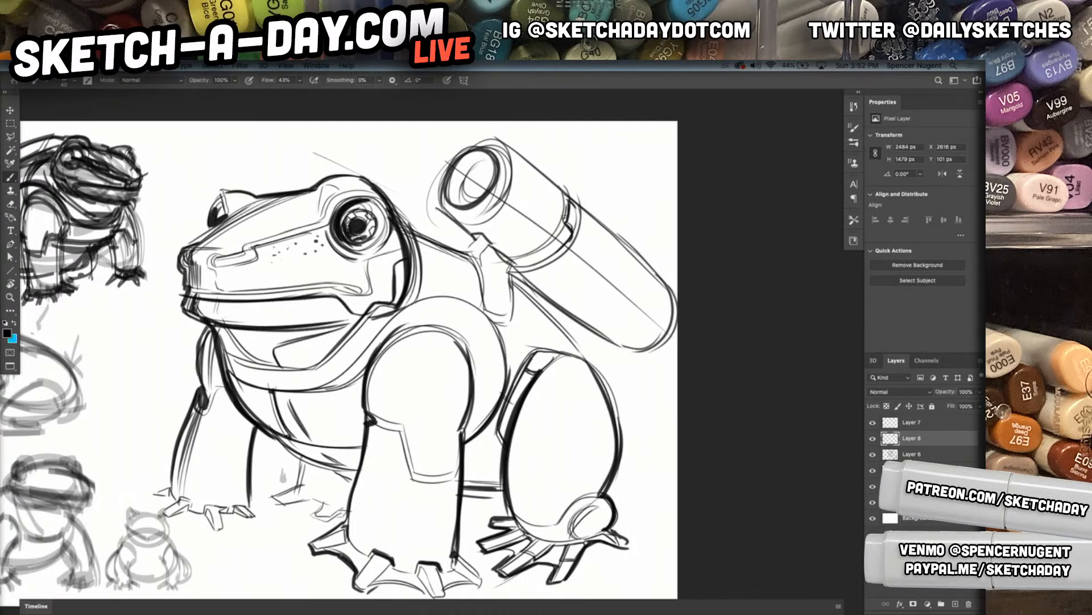
Sketch a second, smaller cannon behind the frog's head with a round opening, upper edge and curved bands
mouse_move(292, 146)
mouse_down()
mouse_move(275, 171)
mouse_move(300, 198)
mouse_move(274, 139)
mouse_move(292, 178)
mouse_move(310, 183)
mouse_move(293, 146)
mouse_move(284, 162)
mouse_move(300, 186)
mouse_move(307, 169)
mouse_move(286, 152)
mouse_move(297, 149)
mouse_move(301, 185)
mouse_up()
drag(320, 306, 379, 470)
key(r)
key(b)
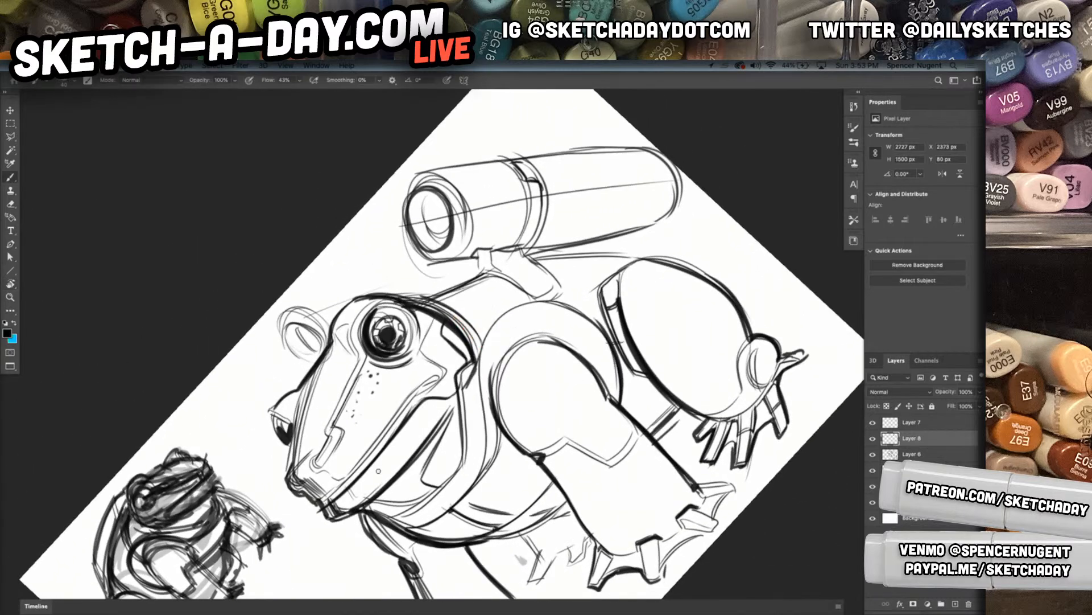
drag(291, 299, 415, 252)
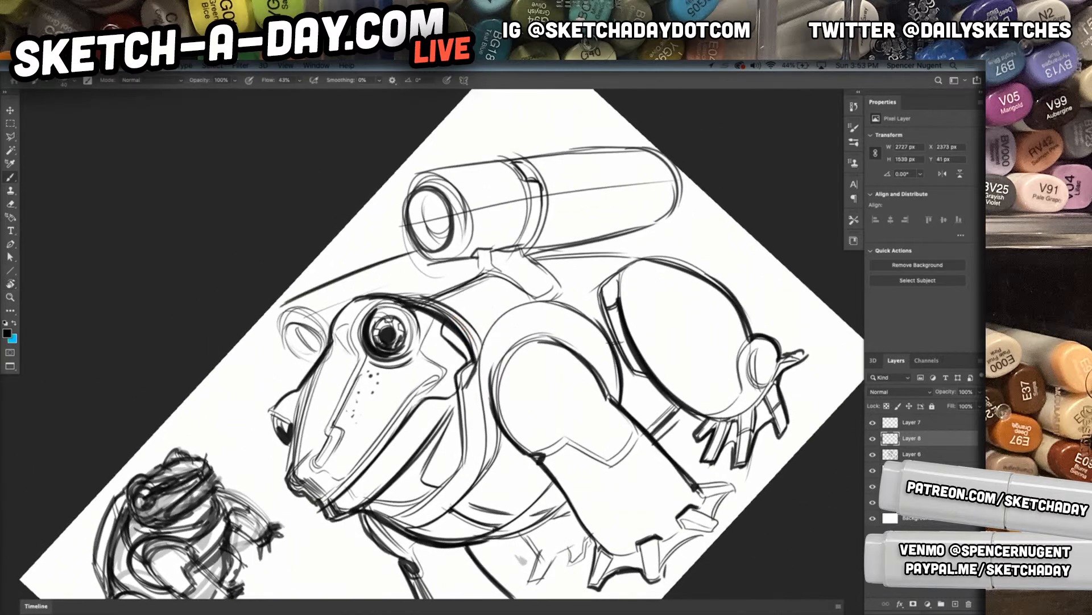
drag(286, 304, 278, 320)
mouse_move(372, 261)
mouse_down()
mouse_move(417, 289)
mouse_move(410, 299)
mouse_up()
drag(393, 255, 433, 307)
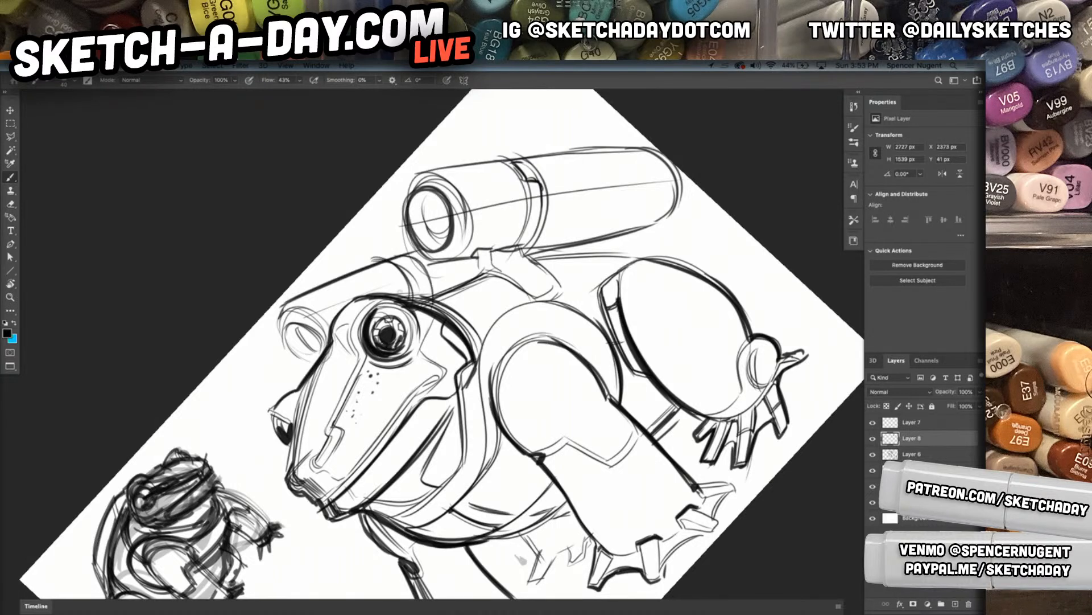
drag(278, 301, 410, 245)
Darken the outlines of both cannons and add small surface dots near the front of the large one
drag(413, 172, 645, 136)
drag(414, 180, 404, 201)
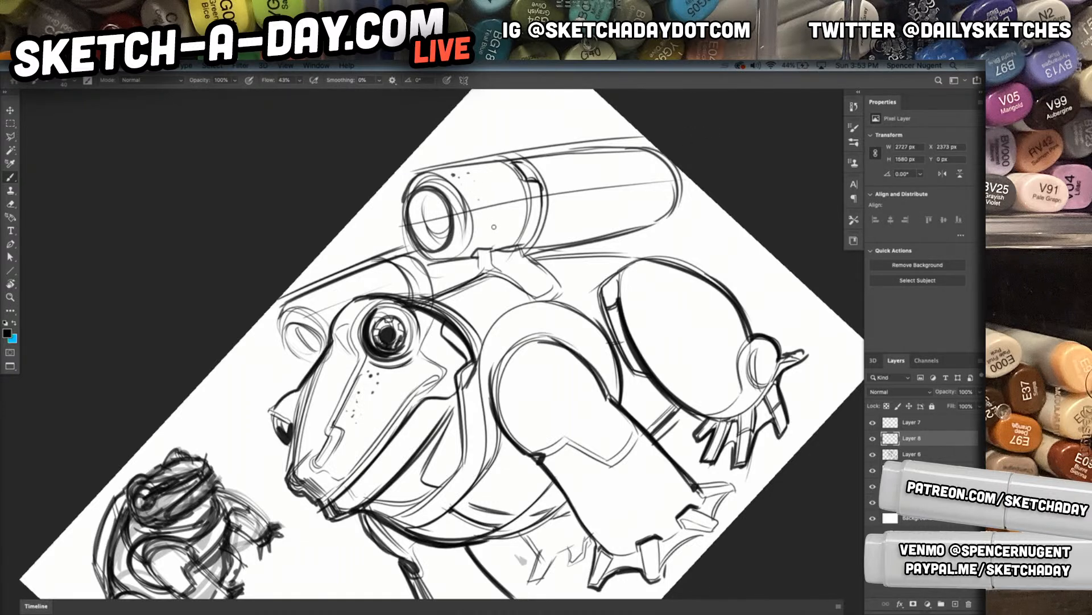
mouse_move(428, 264)
mouse_down()
mouse_move(478, 259)
mouse_move(477, 277)
mouse_move(404, 297)
mouse_move(433, 264)
mouse_up()
mouse_move(356, 275)
mouse_down()
mouse_move(397, 248)
mouse_move(353, 265)
mouse_up()
mouse_move(293, 292)
mouse_down()
mouse_move(275, 323)
mouse_move(402, 243)
mouse_up()
mouse_move(280, 328)
mouse_down()
mouse_move(291, 358)
mouse_move(298, 303)
mouse_move(314, 364)
mouse_up()
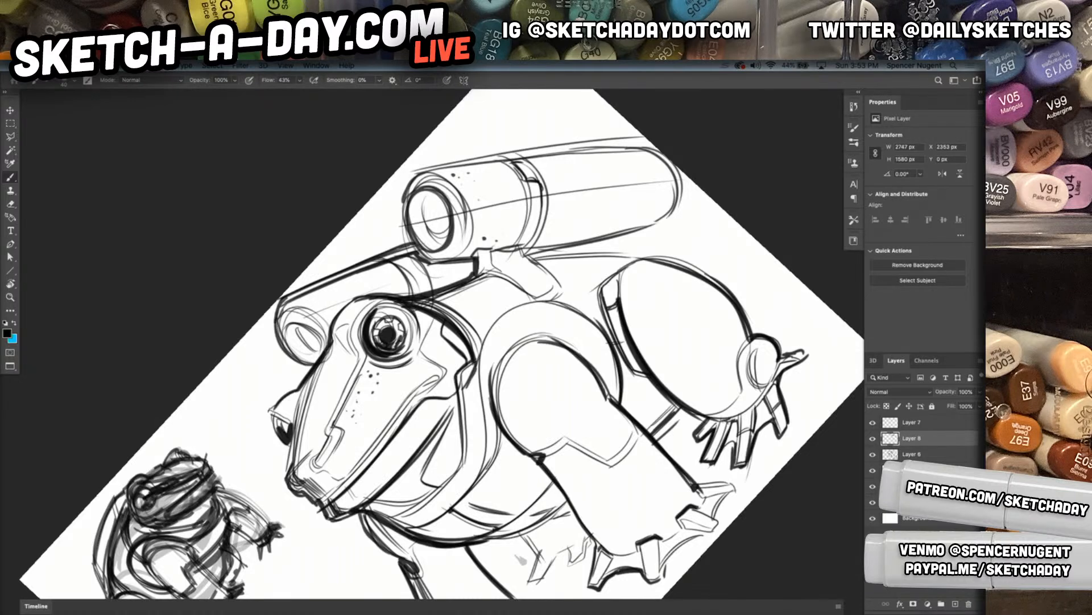
drag(293, 325, 316, 349)
Sketch a broad ground ellipse beneath and around the frog's feet with the Brush tool
drag(671, 260, 660, 292)
key(r)
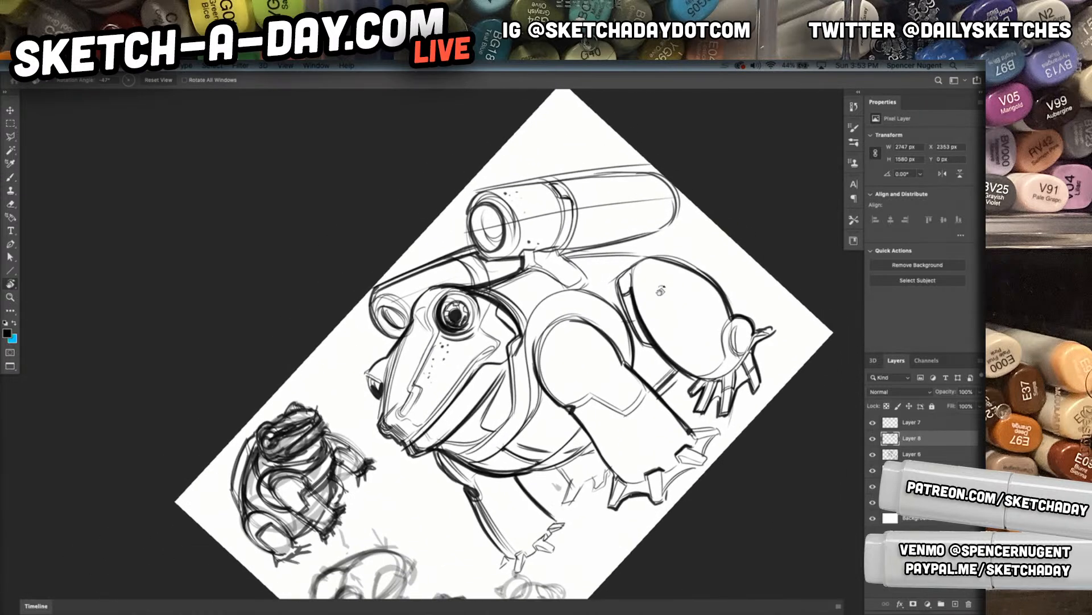
key(Escape)
drag(690, 472, 660, 424)
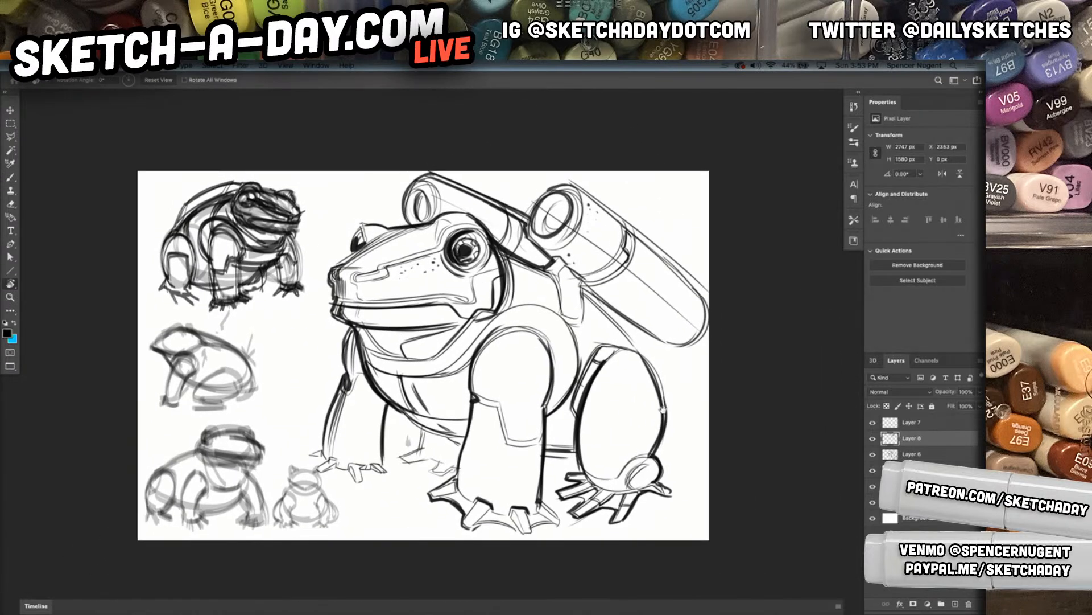
key(b)
drag(381, 454, 420, 450)
mouse_move(321, 457)
mouse_down()
mouse_move(243, 478)
mouse_move(259, 476)
mouse_move(308, 517)
mouse_move(257, 477)
mouse_move(317, 519)
mouse_move(367, 529)
mouse_move(357, 523)
mouse_move(549, 539)
mouse_move(671, 522)
mouse_up()
mouse_move(547, 535)
mouse_down()
mouse_move(692, 516)
mouse_move(691, 497)
mouse_up()
mouse_move(659, 460)
mouse_down()
mouse_move(704, 458)
mouse_move(709, 470)
mouse_move(688, 457)
mouse_up()
drag(674, 509, 647, 524)
mouse_move(693, 494)
mouse_down()
mouse_move(637, 529)
mouse_move(529, 536)
mouse_up()
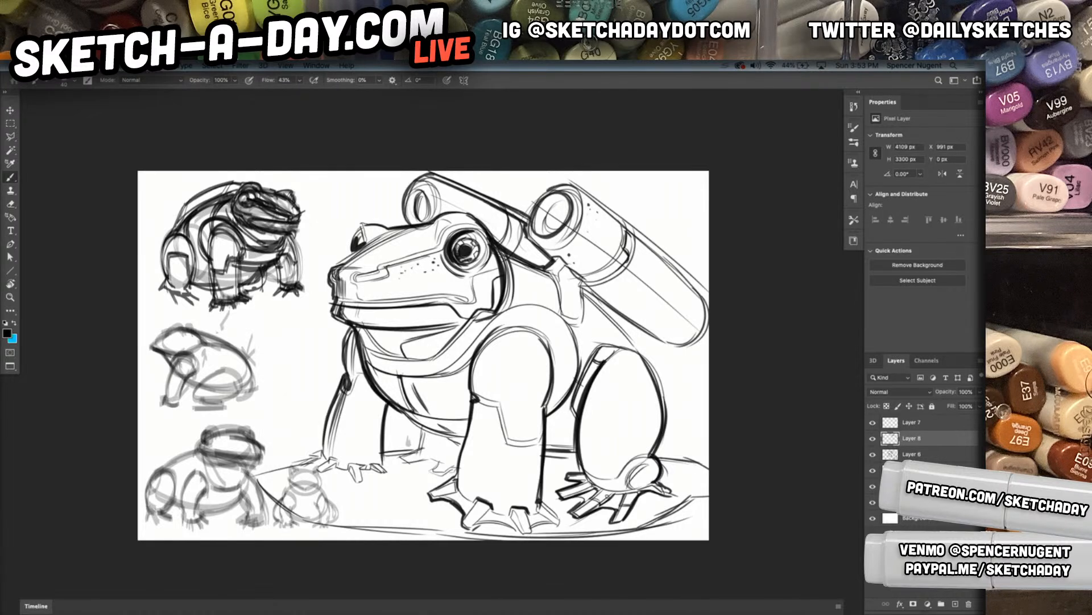
Fill the ground ellipse with dense parallel diagonal hatching around and between the frog's feet
drag(553, 458, 518, 360)
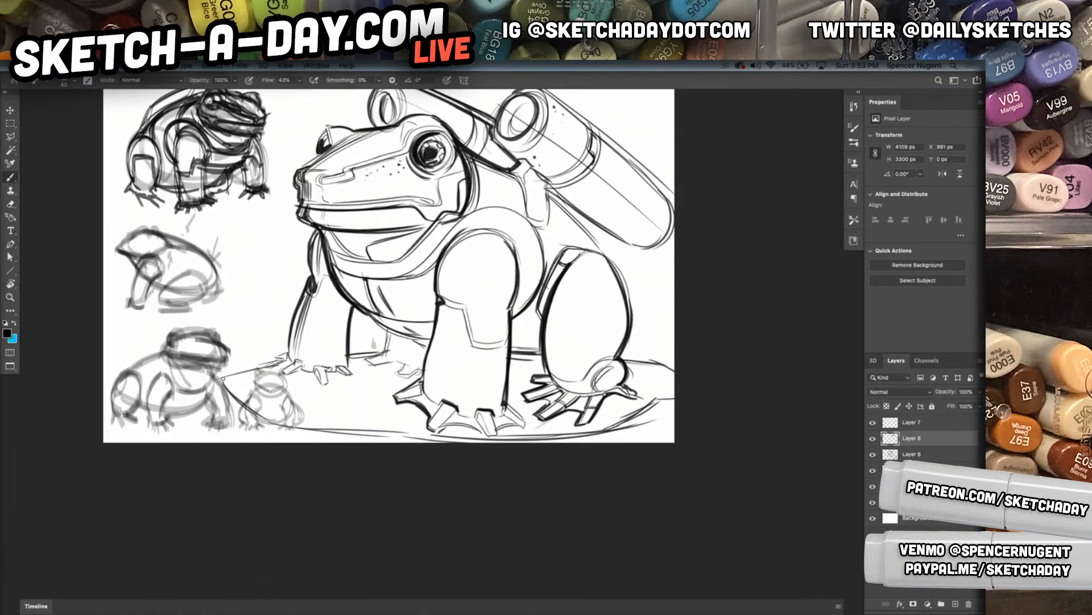
drag(241, 373, 230, 392)
drag(247, 372, 235, 398)
drag(255, 371, 239, 404)
drag(267, 368, 244, 409)
drag(274, 366, 249, 413)
mouse_move(285, 362)
mouse_down()
mouse_move(254, 413)
mouse_move(270, 384)
mouse_up()
drag(291, 360, 252, 419)
mouse_move(286, 368)
mouse_down()
mouse_move(254, 421)
mouse_move(280, 428)
mouse_up()
mouse_move(319, 375)
mouse_down()
mouse_move(284, 430)
mouse_move(294, 434)
mouse_up()
drag(332, 374, 302, 428)
drag(338, 368, 302, 432)
drag(342, 371, 310, 426)
drag(348, 369, 314, 430)
drag(351, 373, 319, 432)
mouse_move(354, 358)
mouse_down()
mouse_move(366, 353)
mouse_move(327, 429)
mouse_up()
drag(369, 361, 342, 432)
drag(384, 358, 355, 433)
drag(399, 360, 368, 433)
drag(404, 367, 360, 433)
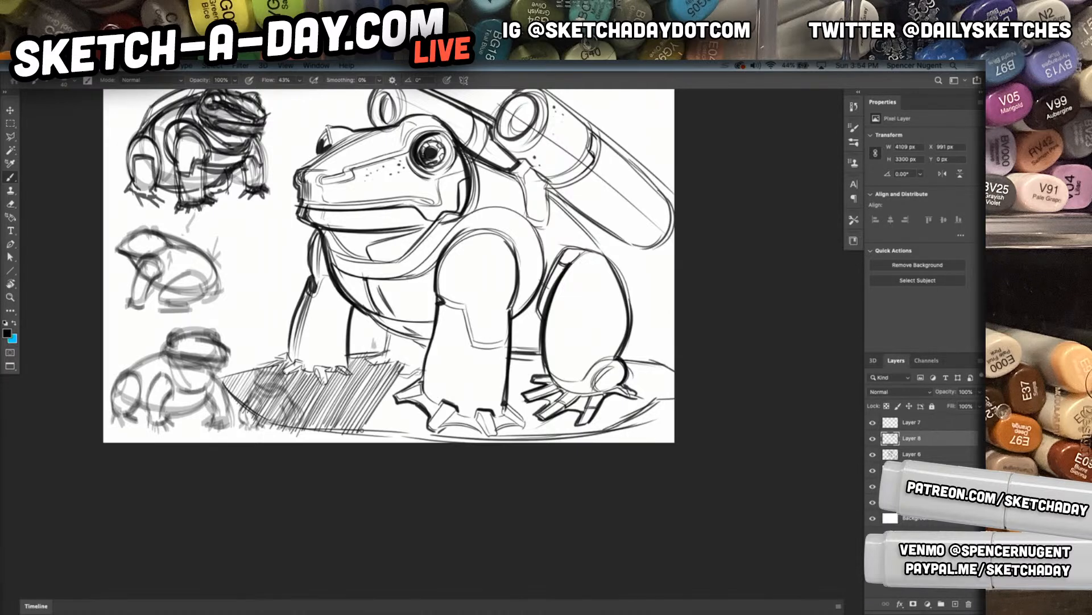
drag(422, 371, 359, 432)
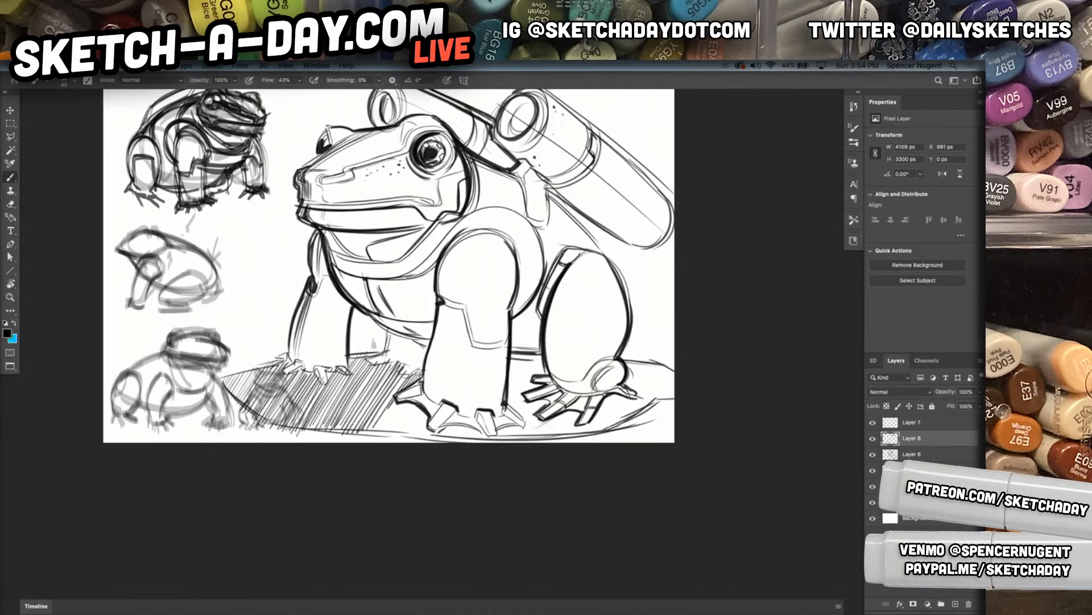
drag(417, 377, 369, 437)
mouse_move(420, 404)
mouse_down()
mouse_move(396, 435)
mouse_move(434, 444)
mouse_up()
drag(452, 425, 442, 440)
drag(461, 421, 447, 441)
drag(466, 423, 456, 441)
drag(473, 427, 461, 442)
drag(478, 427, 468, 442)
drag(483, 430, 471, 444)
mouse_move(529, 349)
mouse_down()
mouse_move(511, 368)
mouse_move(510, 410)
mouse_up()
drag(550, 367, 536, 381)
mouse_move(538, 385)
mouse_down()
mouse_move(511, 415)
mouse_move(522, 424)
mouse_move(511, 441)
mouse_move(494, 443)
mouse_move(541, 443)
mouse_up()
drag(574, 410, 546, 442)
mouse_move(580, 412)
mouse_down()
mouse_move(550, 443)
mouse_move(559, 436)
mouse_up()
drag(578, 424, 565, 435)
drag(611, 388, 577, 435)
drag(620, 390, 583, 433)
drag(620, 392, 588, 435)
drag(626, 396, 595, 435)
drag(633, 398, 603, 435)
drag(637, 400, 605, 436)
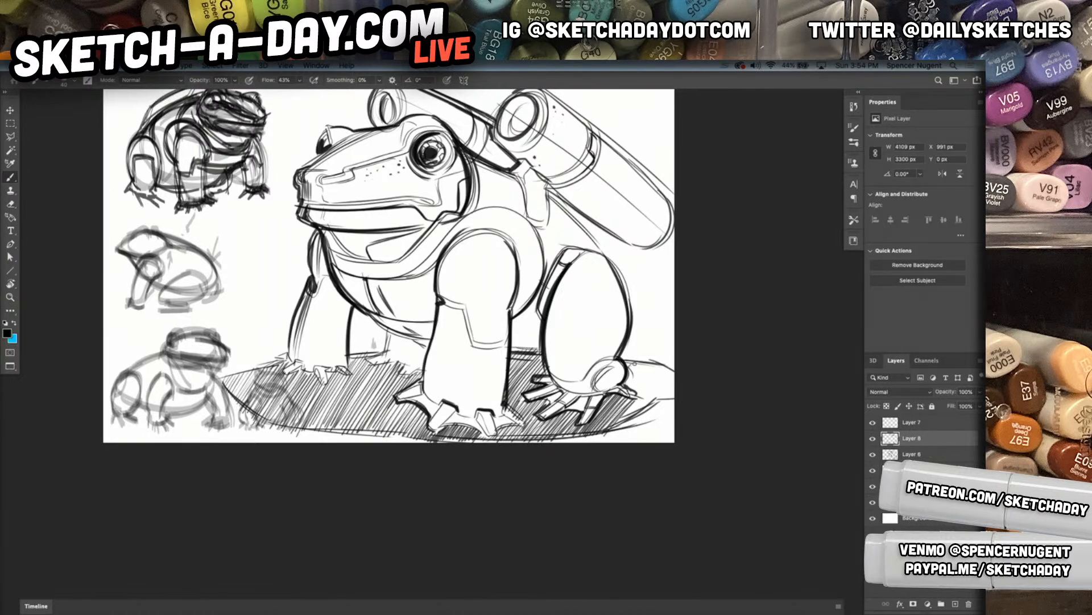
drag(648, 365, 623, 389)
drag(656, 366, 629, 395)
drag(662, 369, 626, 405)
drag(652, 382, 620, 421)
drag(669, 371, 623, 423)
mouse_move(673, 373)
mouse_down()
mouse_move(629, 421)
mouse_move(649, 408)
mouse_up()
drag(675, 392, 664, 404)
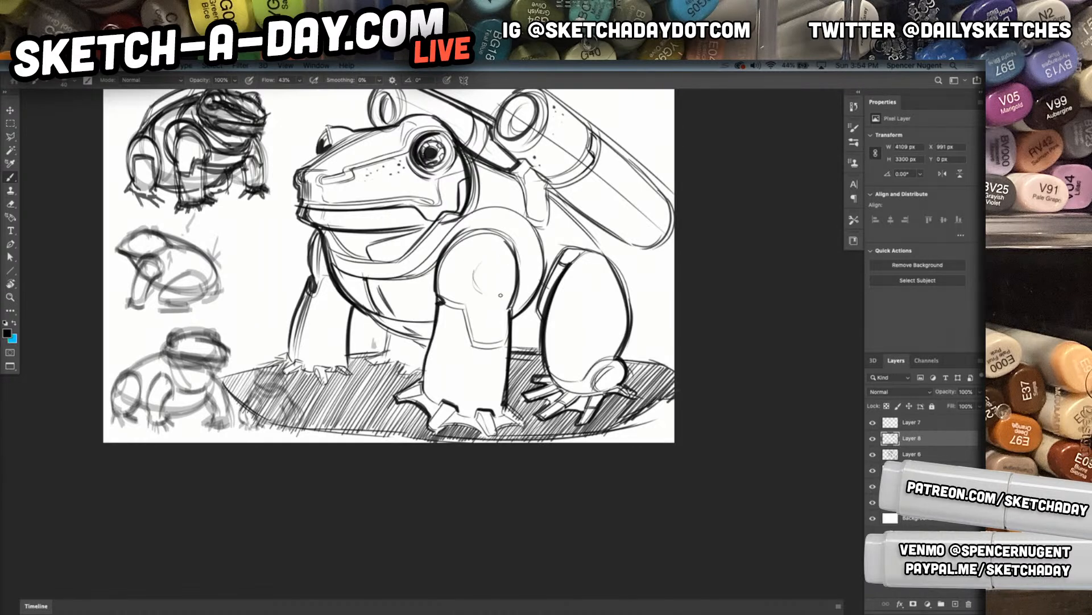
mouse_move(534, 298)
mouse_down()
mouse_move(568, 289)
mouse_move(533, 359)
mouse_up()
drag(517, 326, 560, 284)
key(super+z)
key(super+z)
key(super+z)
key(super+z)
key(super+z)
Add two small bolts to the round joint plate on the near shoulder and darken the angular panel edge on the foreleg
mouse_move(447, 307)
mouse_down()
mouse_move(494, 304)
mouse_move(453, 305)
mouse_move(476, 314)
mouse_up()
drag(473, 359, 475, 362)
mouse_move(408, 397)
mouse_down()
mouse_move(420, 399)
mouse_move(432, 468)
mouse_move(491, 466)
mouse_up()
drag(490, 465, 486, 456)
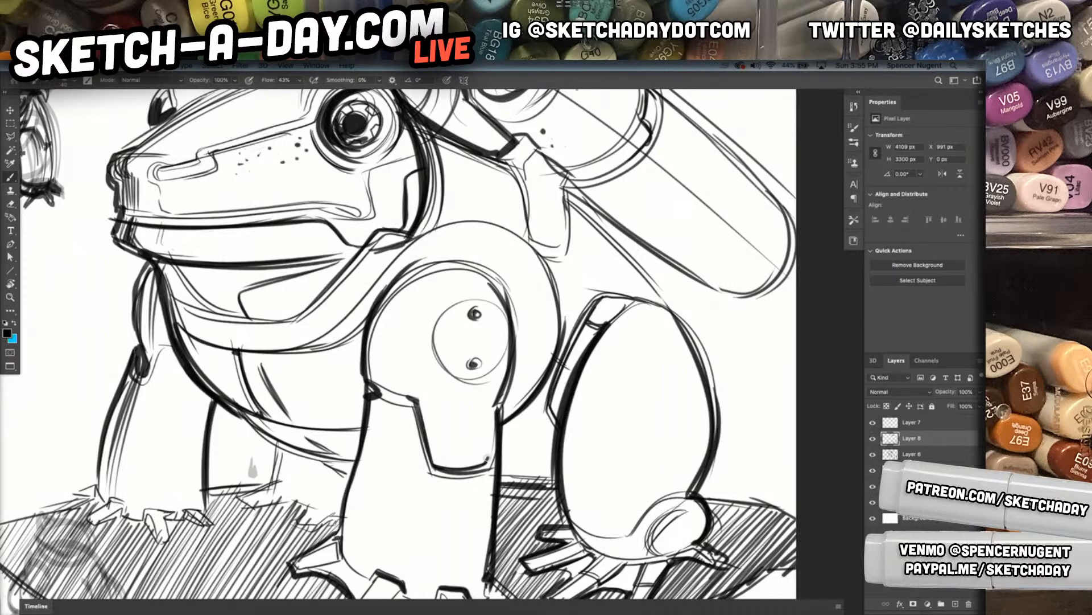
drag(495, 409, 491, 453)
Thicken the upper arc of the near shoulder and the chest outline beside the far front leg
mouse_move(365, 370)
mouse_down()
mouse_move(380, 387)
mouse_move(378, 343)
mouse_move(436, 279)
mouse_move(479, 269)
mouse_up()
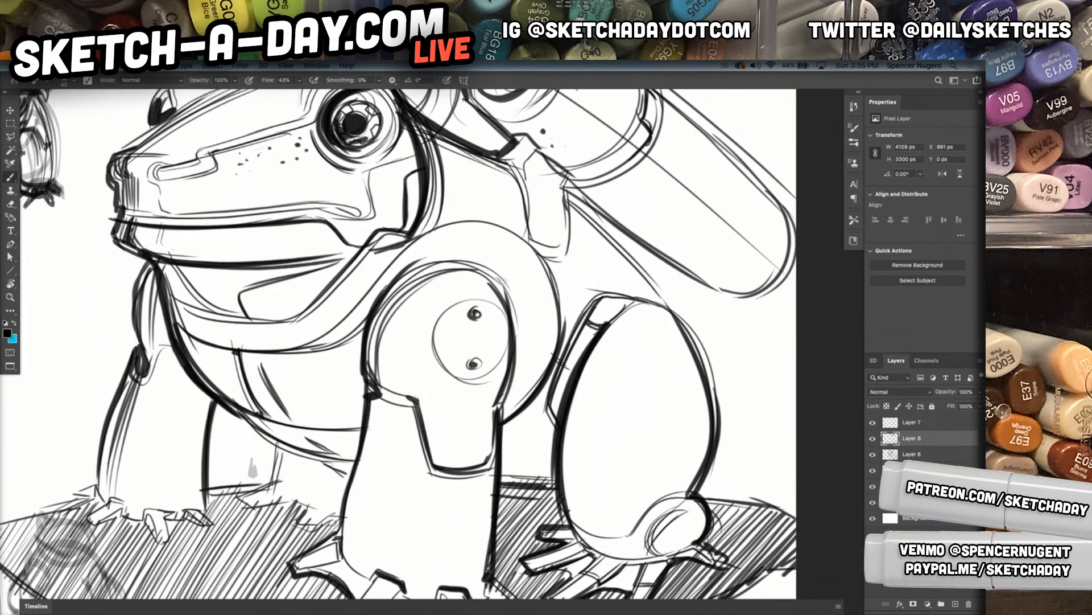
drag(371, 373, 493, 271)
mouse_move(372, 313)
mouse_down()
mouse_move(395, 278)
mouse_move(493, 253)
mouse_up()
mouse_move(383, 294)
mouse_down()
mouse_move(505, 259)
mouse_move(419, 263)
mouse_move(495, 282)
mouse_up()
mouse_move(153, 276)
mouse_down()
mouse_move(176, 361)
mouse_move(169, 349)
mouse_move(194, 393)
mouse_up()
drag(160, 301, 208, 401)
Add vertical shading strokes to the chest edge, both front legs and hind thigh, and darken the round ankle joint
mouse_move(454, 416)
mouse_down()
mouse_move(412, 419)
mouse_move(462, 419)
mouse_up()
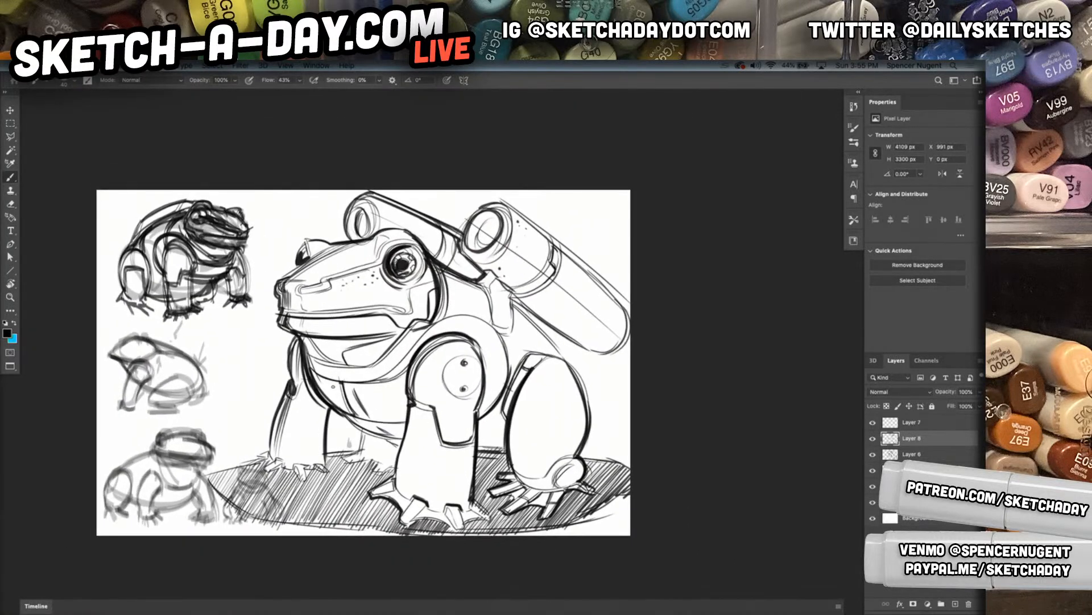
drag(322, 381, 344, 407)
drag(322, 381, 345, 407)
drag(411, 425, 408, 495)
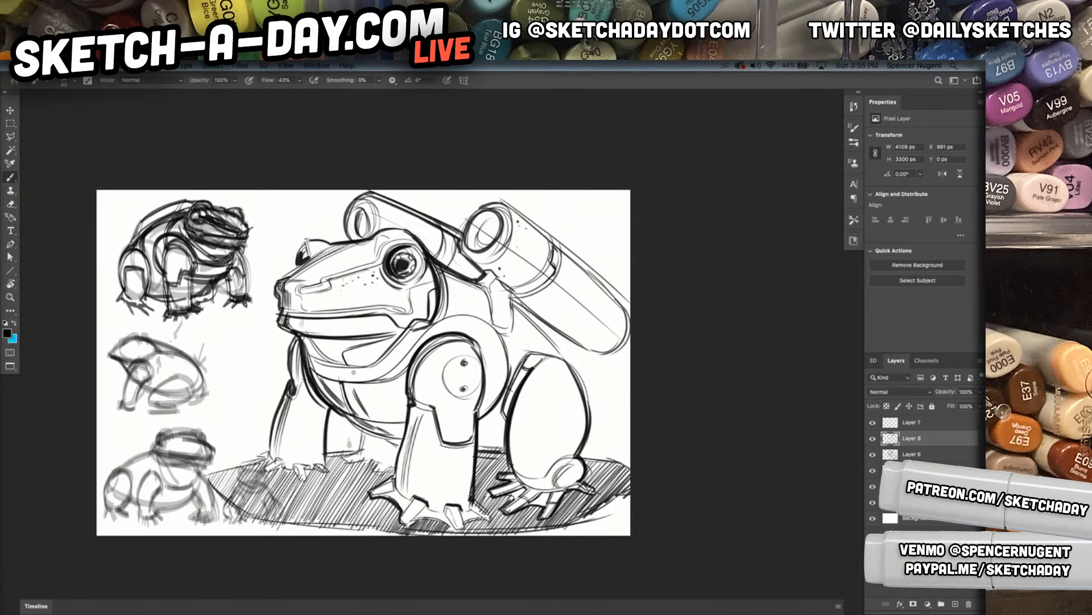
drag(319, 397, 318, 456)
drag(470, 444, 462, 500)
mouse_move(531, 376)
mouse_down()
mouse_move(512, 465)
mouse_move(518, 443)
mouse_move(543, 481)
mouse_move(572, 454)
mouse_move(541, 471)
mouse_up()
drag(540, 471, 578, 448)
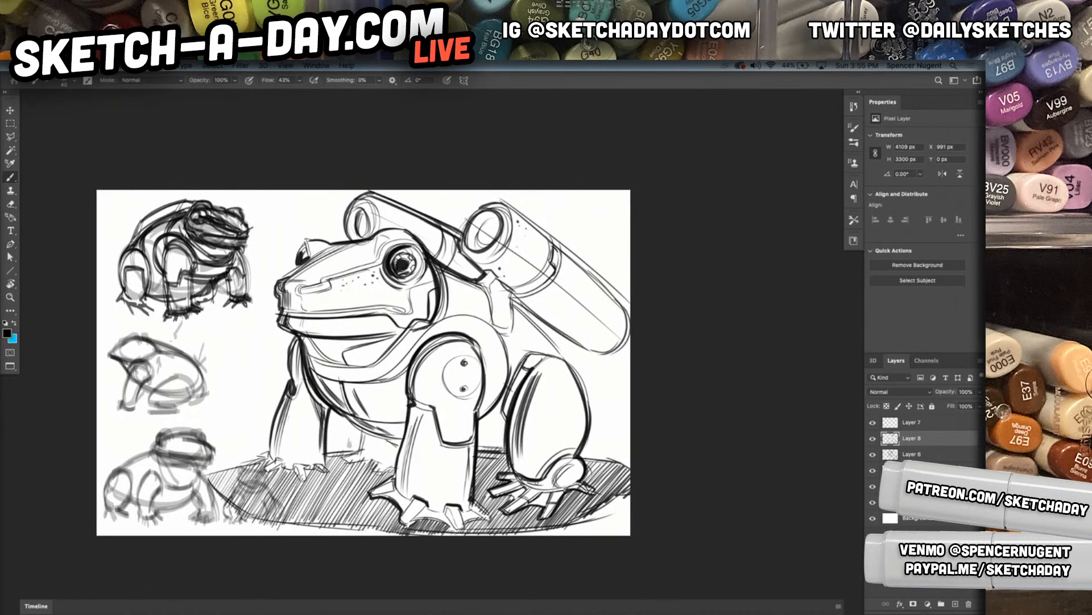
mouse_move(558, 488)
mouse_down()
mouse_move(575, 465)
mouse_move(553, 479)
mouse_up()
Thicken the back contour down to the thigh, darken the large cannon's mounting bracket and shade the gap between the two cannons
mouse_move(508, 288)
mouse_down()
mouse_move(593, 353)
mouse_move(579, 366)
mouse_up()
mouse_move(510, 295)
mouse_down()
mouse_move(583, 372)
mouse_move(586, 391)
mouse_up()
drag(513, 302, 515, 321)
drag(512, 292, 505, 331)
drag(473, 289, 487, 322)
drag(488, 283, 493, 321)
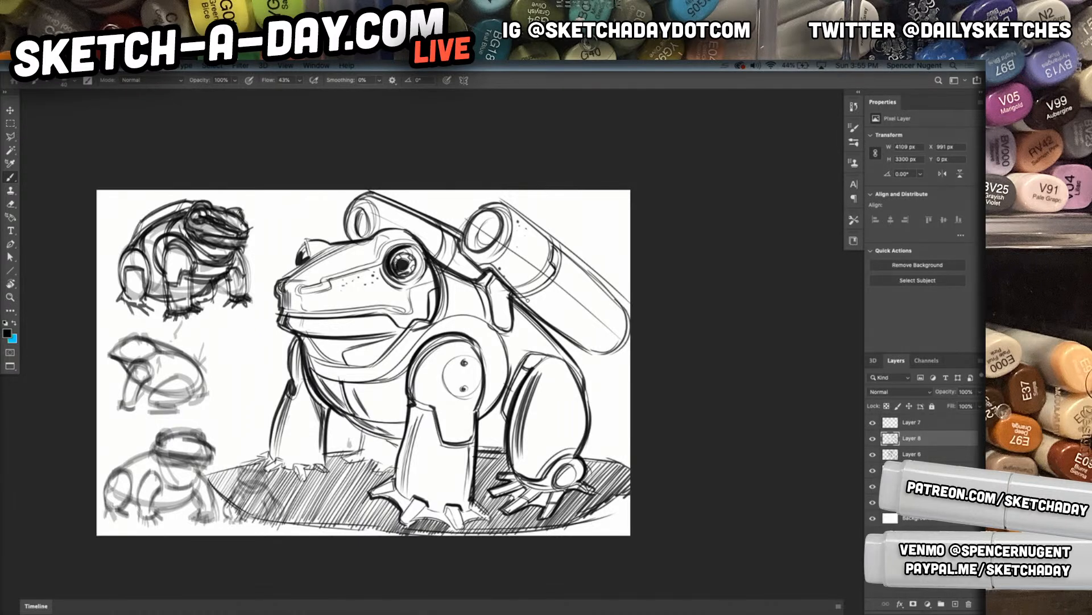
drag(472, 260, 461, 236)
drag(478, 272, 447, 260)
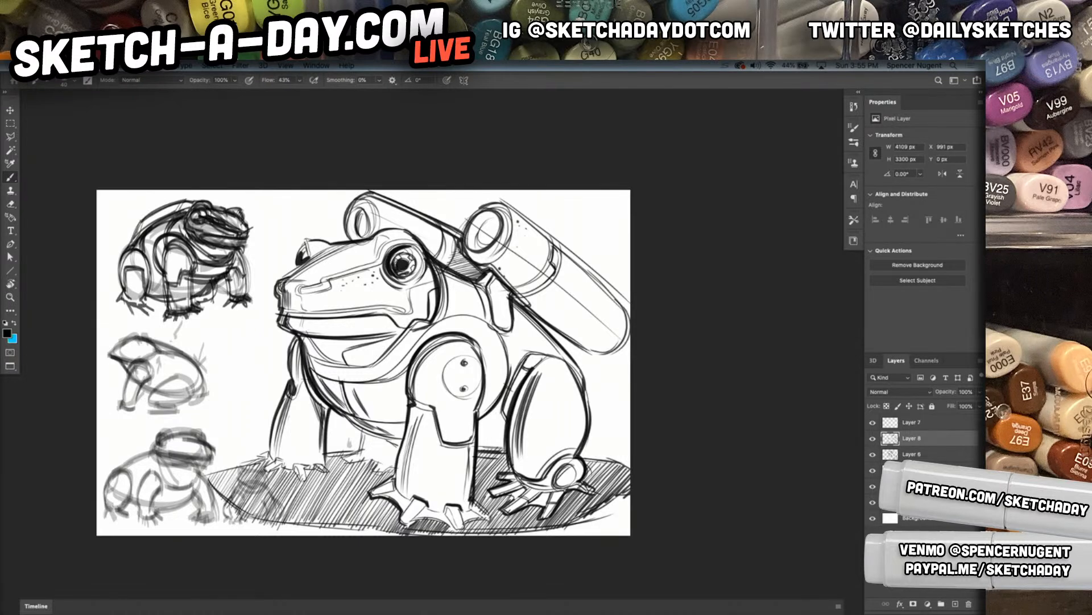
Add long shading strokes along the large cannon's underside and more accents on the thigh and near front leg
drag(515, 294, 608, 346)
drag(523, 284, 614, 348)
drag(545, 403, 524, 409)
drag(478, 471, 498, 495)
drag(459, 431, 478, 428)
drag(432, 397, 436, 372)
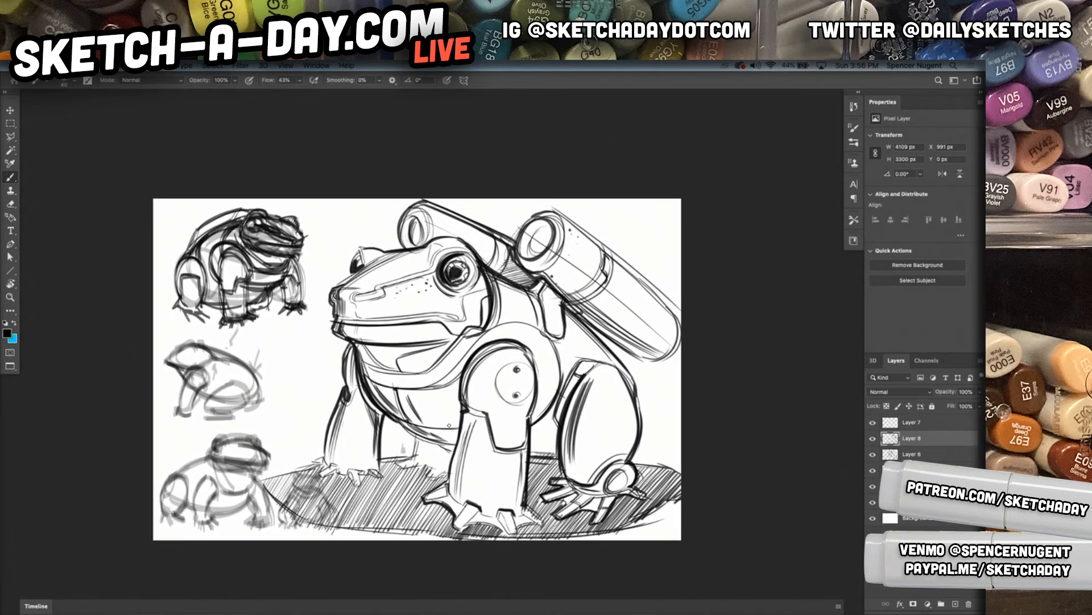
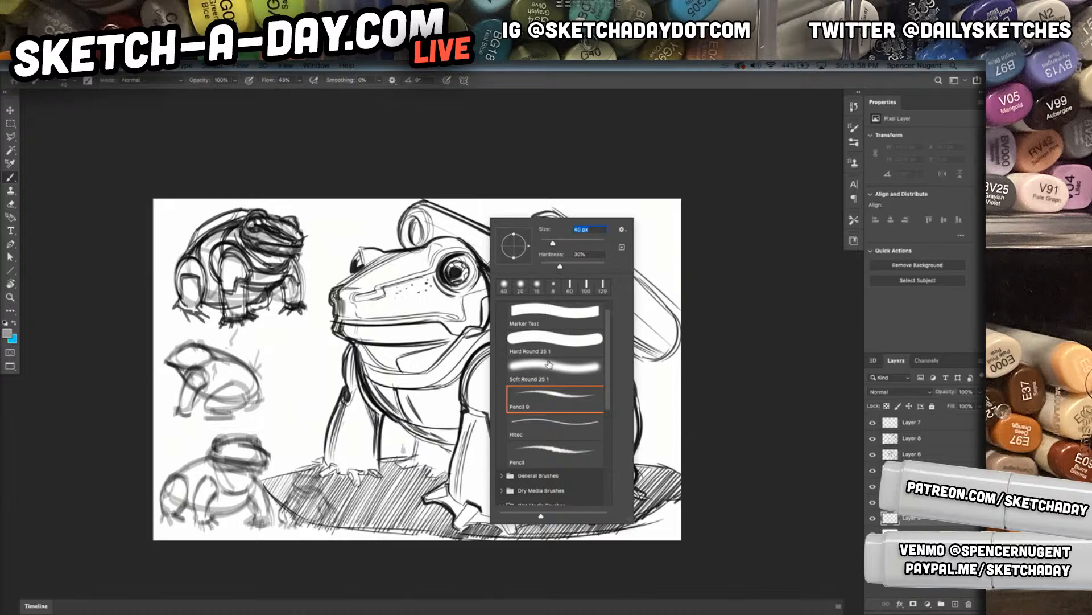
Airbrush soft grey shading over the frog's head, legs, body and both cannons with an enlarged Soft Round 25 1 brush
click(581, 244)
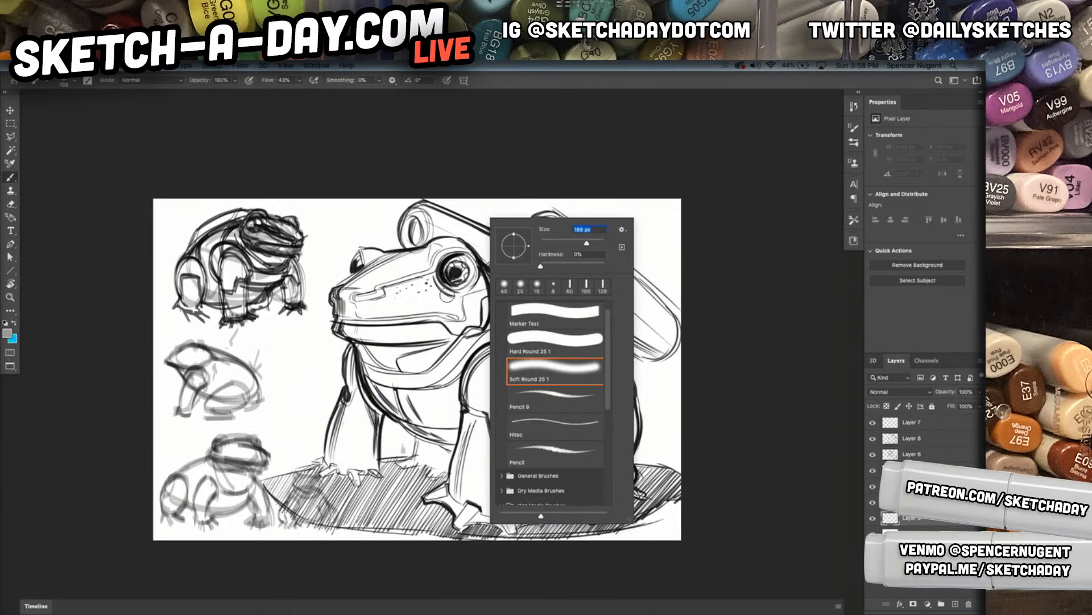
drag(587, 245, 592, 244)
mouse_move(379, 292)
mouse_down()
mouse_move(359, 313)
mouse_move(373, 287)
mouse_move(361, 312)
mouse_move(393, 336)
mouse_move(371, 335)
mouse_move(397, 384)
mouse_move(461, 435)
mouse_move(373, 361)
mouse_move(353, 478)
mouse_up()
mouse_move(501, 370)
mouse_down()
mouse_move(510, 359)
mouse_move(504, 517)
mouse_move(483, 523)
mouse_move(455, 510)
mouse_up()
mouse_move(546, 424)
mouse_down()
mouse_move(552, 441)
mouse_move(607, 376)
mouse_move(614, 389)
mouse_move(612, 378)
mouse_move(477, 285)
mouse_move(569, 342)
mouse_move(470, 302)
mouse_move(479, 332)
mouse_move(438, 364)
mouse_move(421, 376)
mouse_move(379, 364)
mouse_move(443, 353)
mouse_up()
mouse_move(541, 246)
mouse_down()
mouse_move(666, 340)
mouse_move(538, 245)
mouse_move(668, 349)
mouse_up()
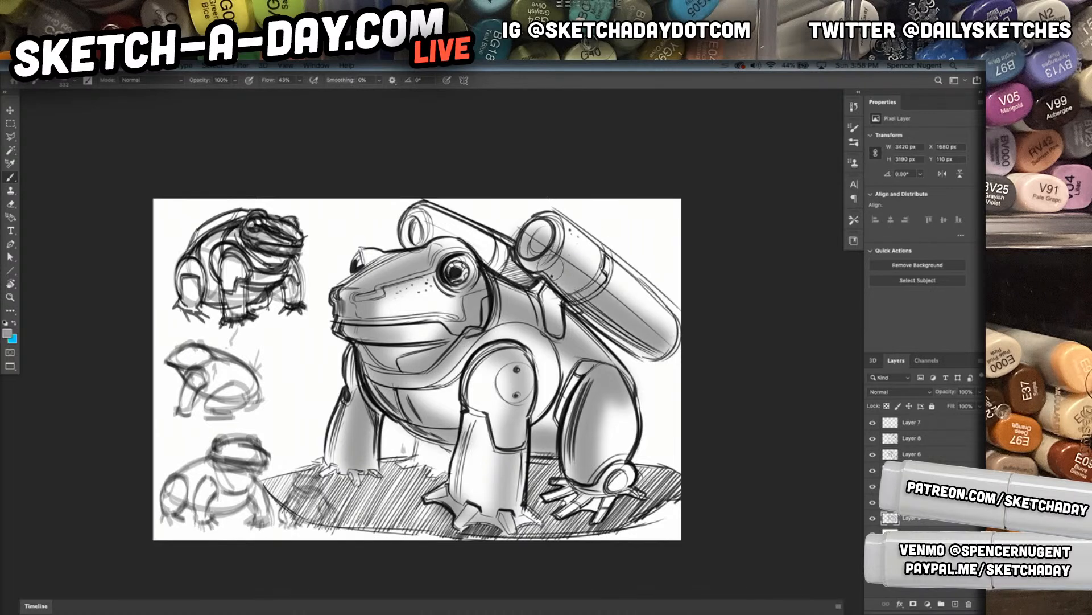
drag(404, 219, 509, 262)
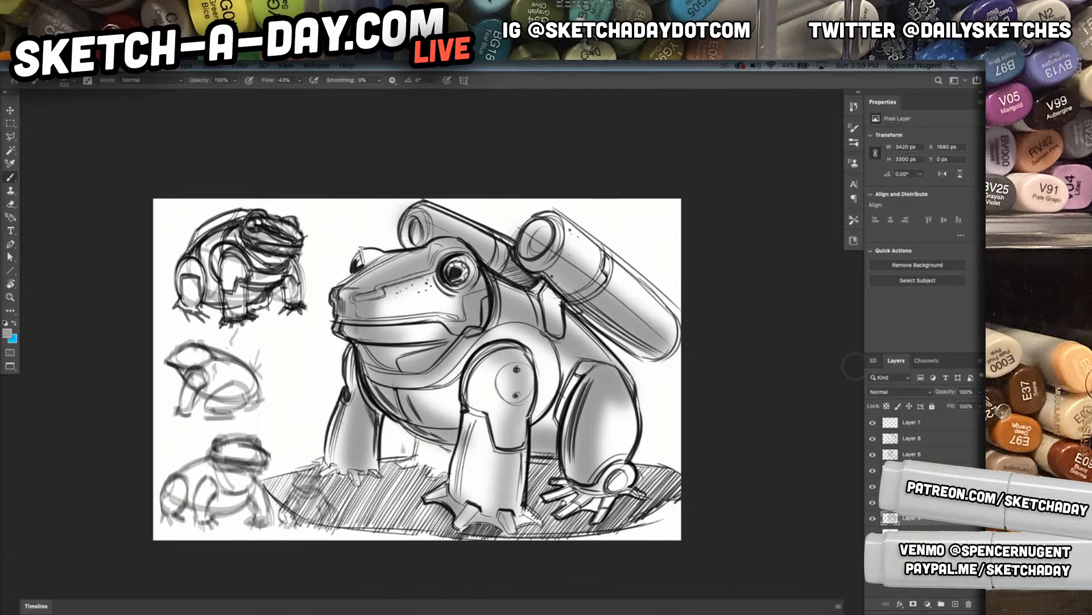
Lower the soft shading layer's opacity to 60% and create a new layer for further rendering
key(v)
key(4)
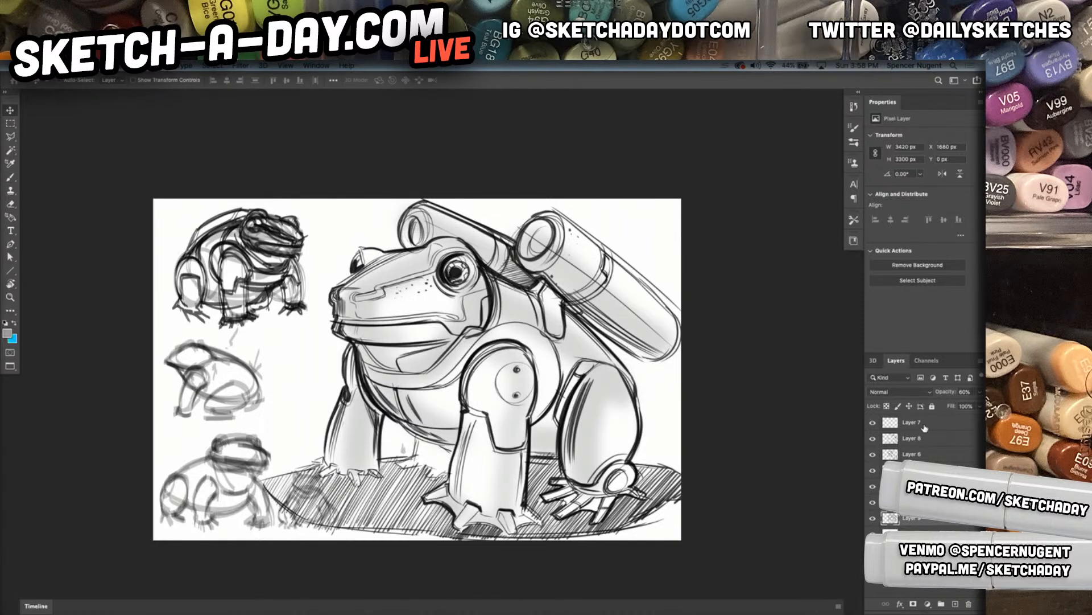
mouse_move(669, 343)
mouse_down()
mouse_move(655, 338)
mouse_move(676, 348)
mouse_up()
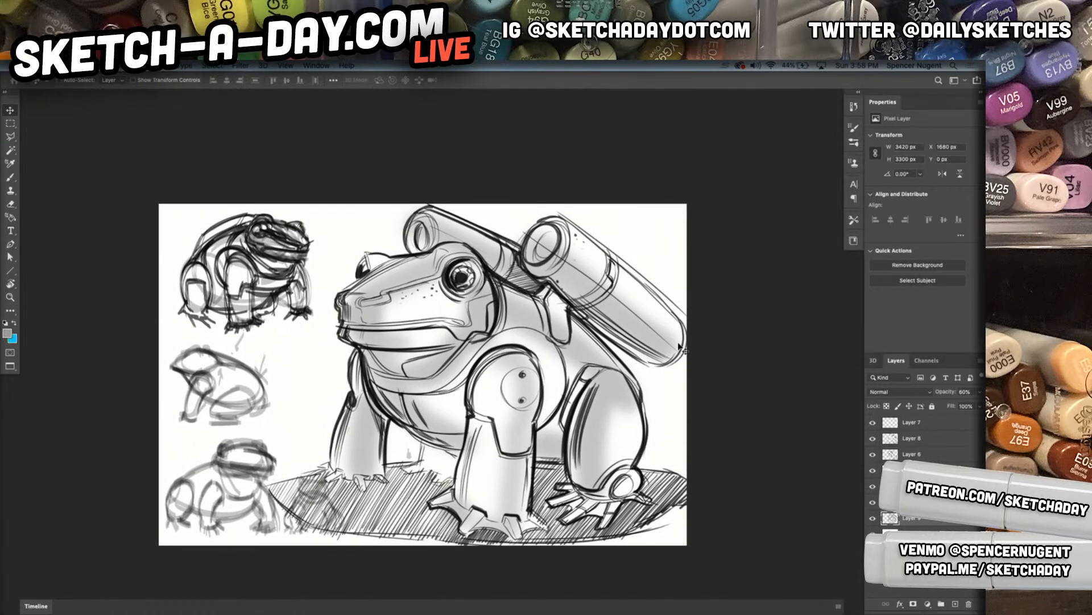
key(ctrl+shift+n)
key(Return)
Switch to a hard-edged marker brush for painting on the new layer
key(b)
right_click(550, 415)
double_click(614, 430)
right_click(580, 414)
click(640, 407)
drag(480, 378, 495, 456)
key(super+z)
mouse_move(531, 366)
mouse_down()
mouse_move(538, 430)
mouse_move(556, 427)
mouse_up()
key(super+z)
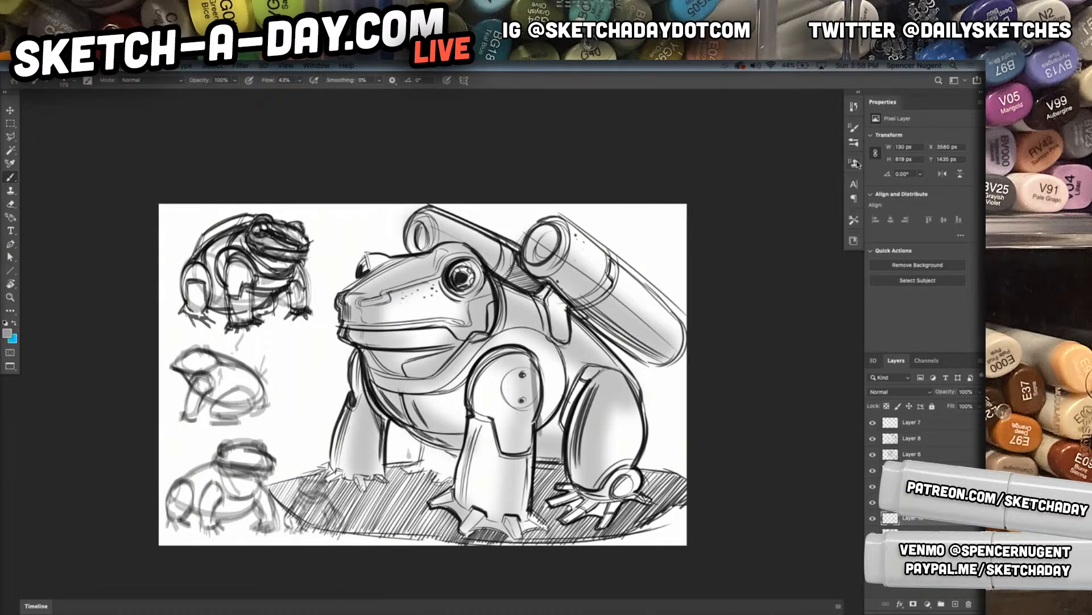
Enable Shape Dynamics on the brush with Brush Projection and set the angle jitter control to Direction
click(853, 127)
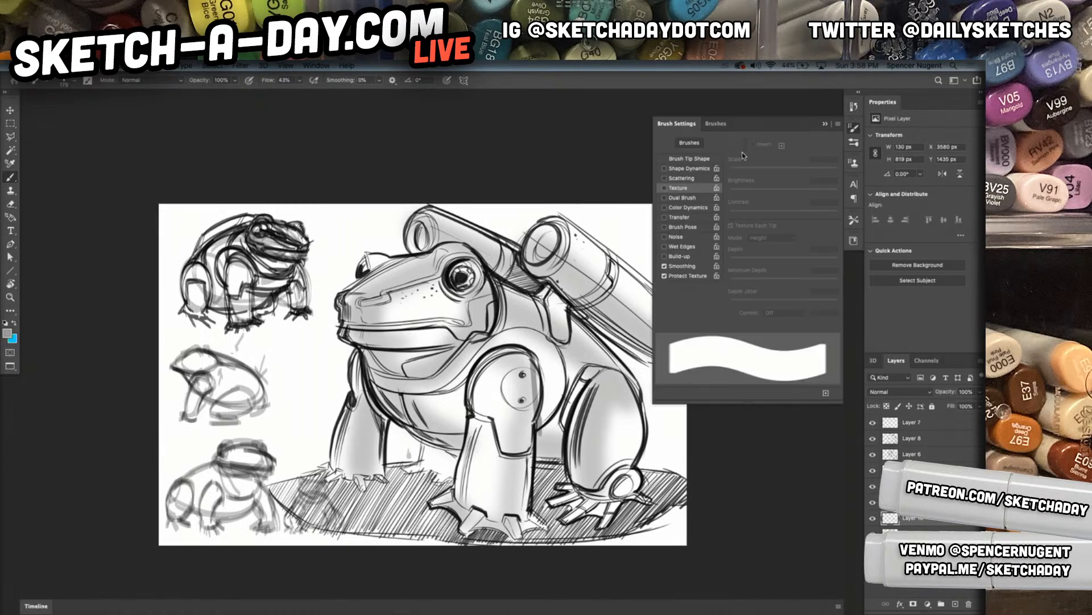
click(714, 169)
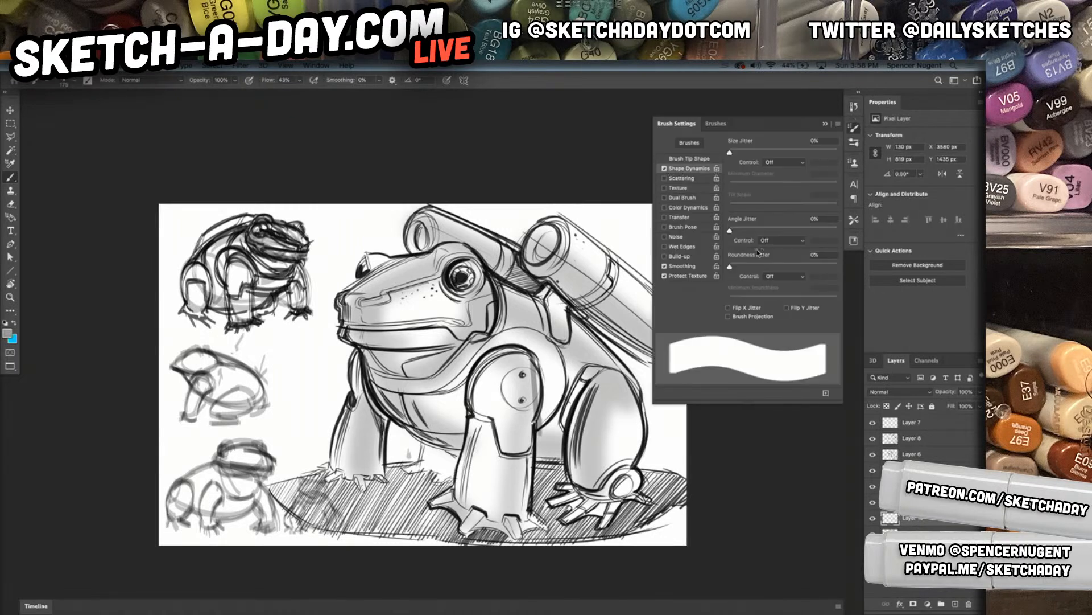
click(728, 316)
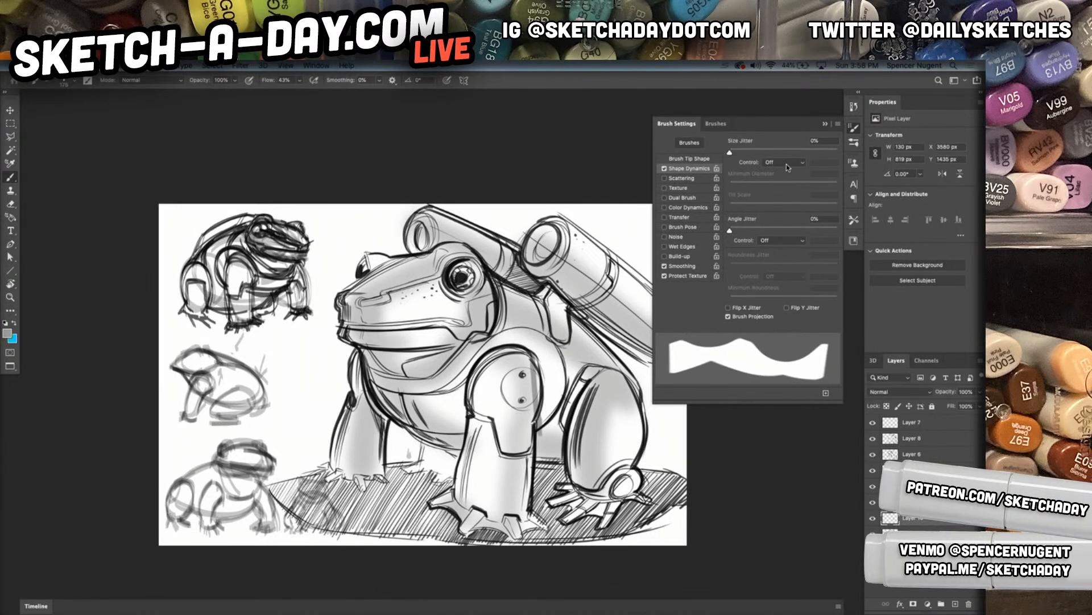
click(777, 240)
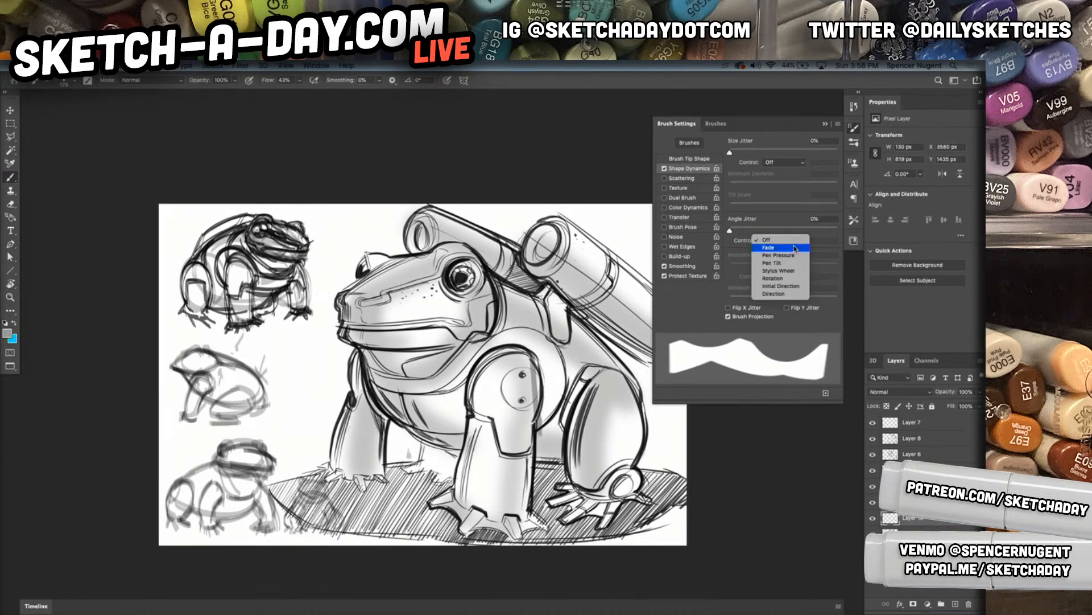
click(784, 294)
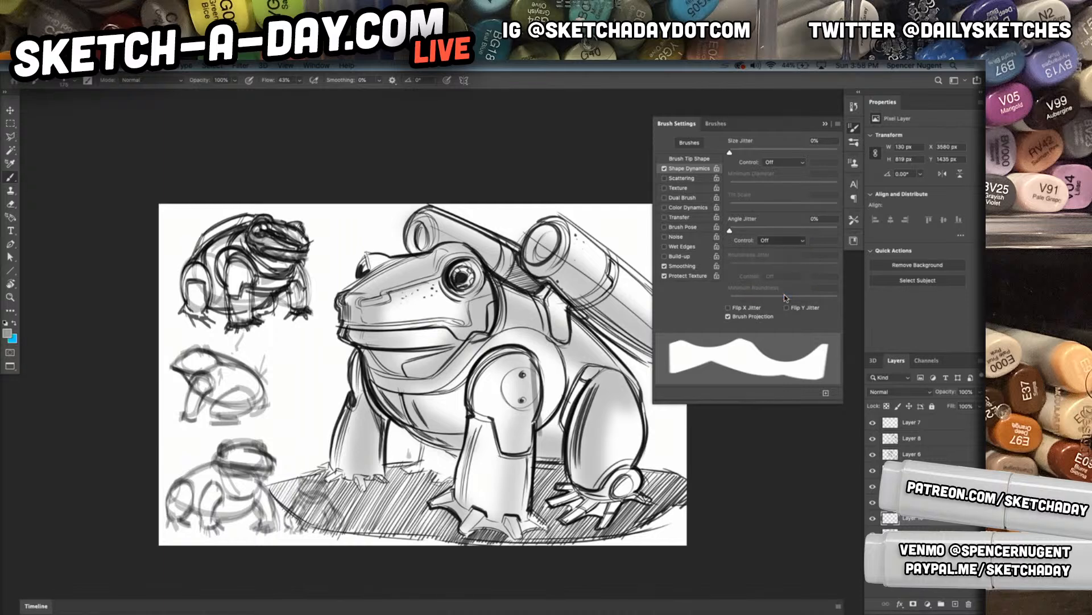
click(829, 125)
click(899, 128)
click(601, 322)
drag(495, 356, 522, 397)
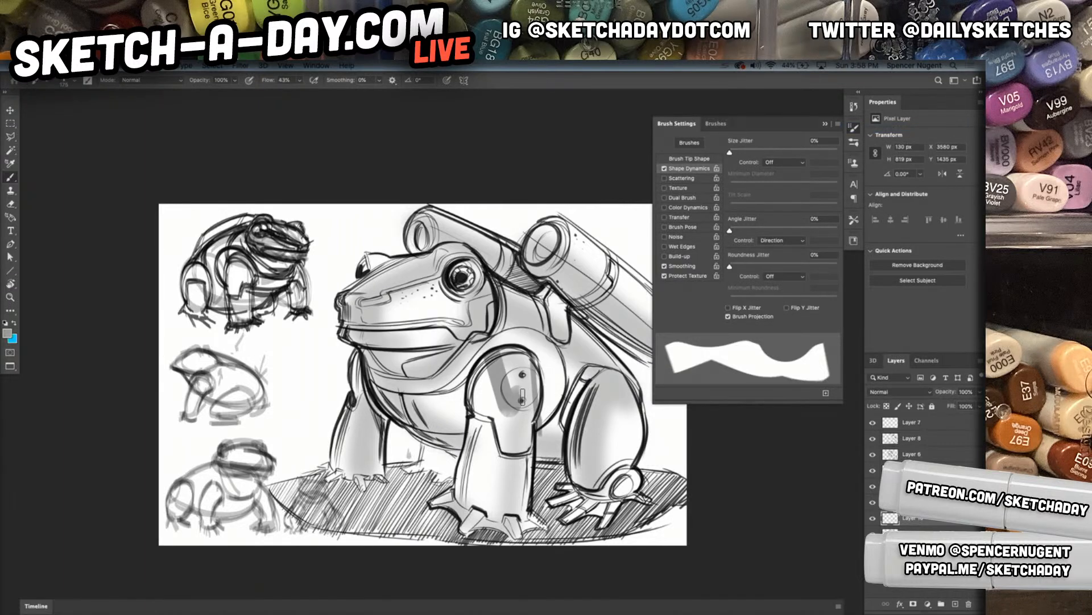
key(ctrl+z)
drag(482, 430, 467, 515)
key(ctrl+z)
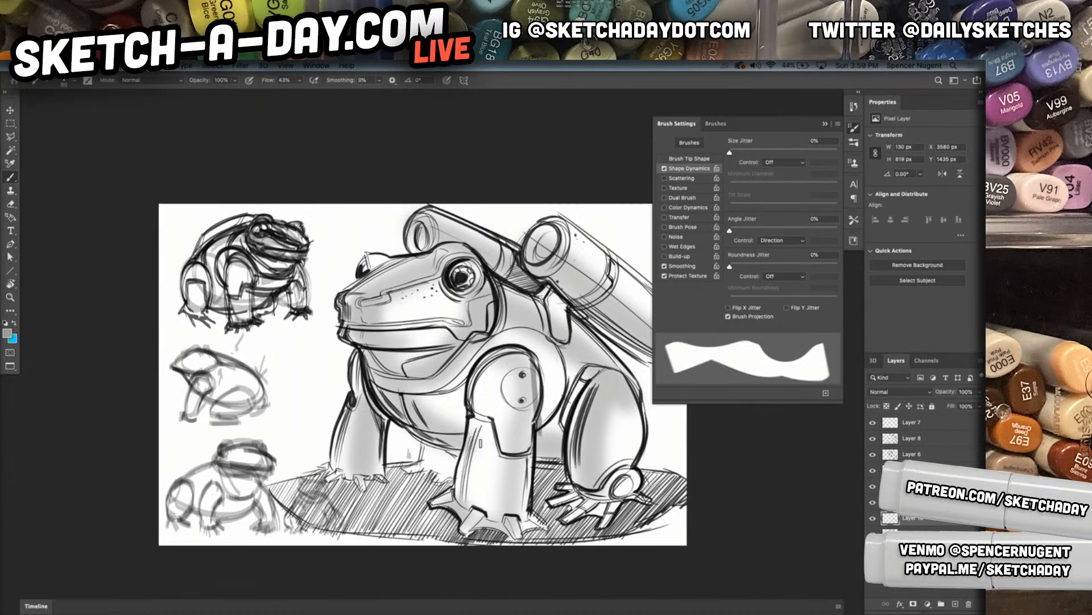
Lay light marker tone at 10% opacity over both front legs, the jaw and the top of the head
mouse_move(480, 446)
mouse_down()
mouse_move(471, 480)
mouse_move(487, 427)
mouse_move(476, 502)
mouse_move(500, 358)
mouse_move(489, 420)
mouse_move(500, 365)
mouse_move(493, 414)
mouse_move(486, 387)
mouse_move(500, 361)
mouse_move(489, 414)
mouse_move(514, 354)
mouse_move(488, 425)
mouse_up()
drag(365, 454, 372, 409)
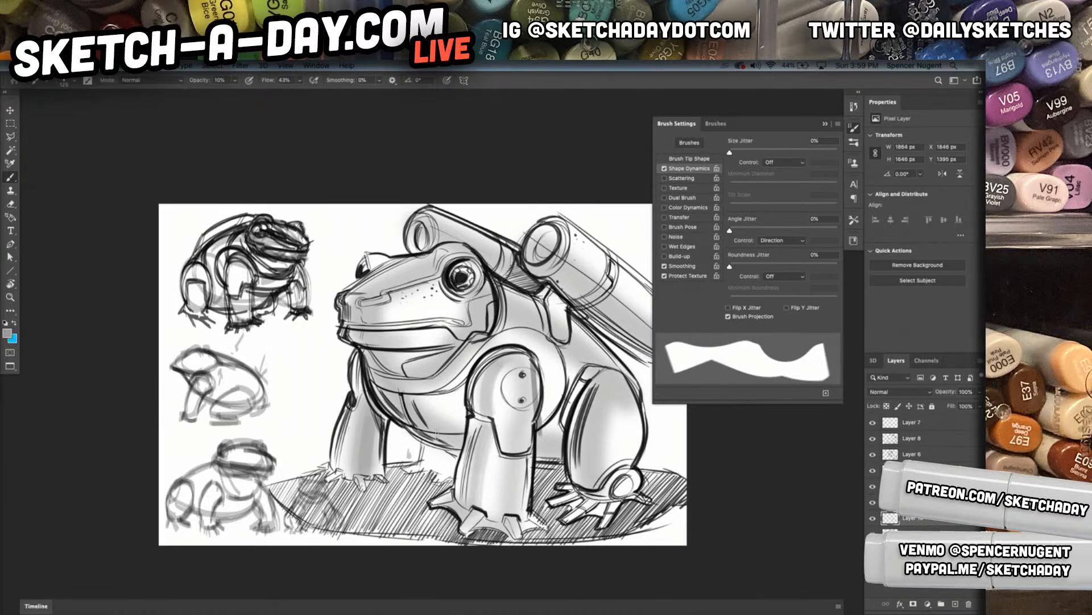
drag(355, 345, 367, 319)
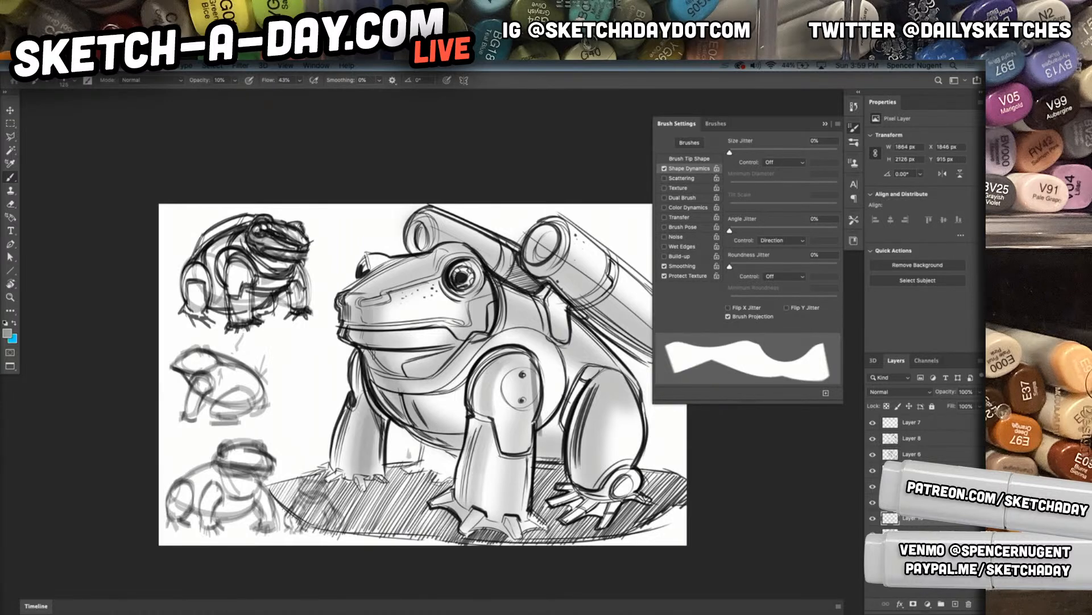
mouse_move(427, 289)
mouse_down()
mouse_move(386, 301)
mouse_move(436, 255)
mouse_up()
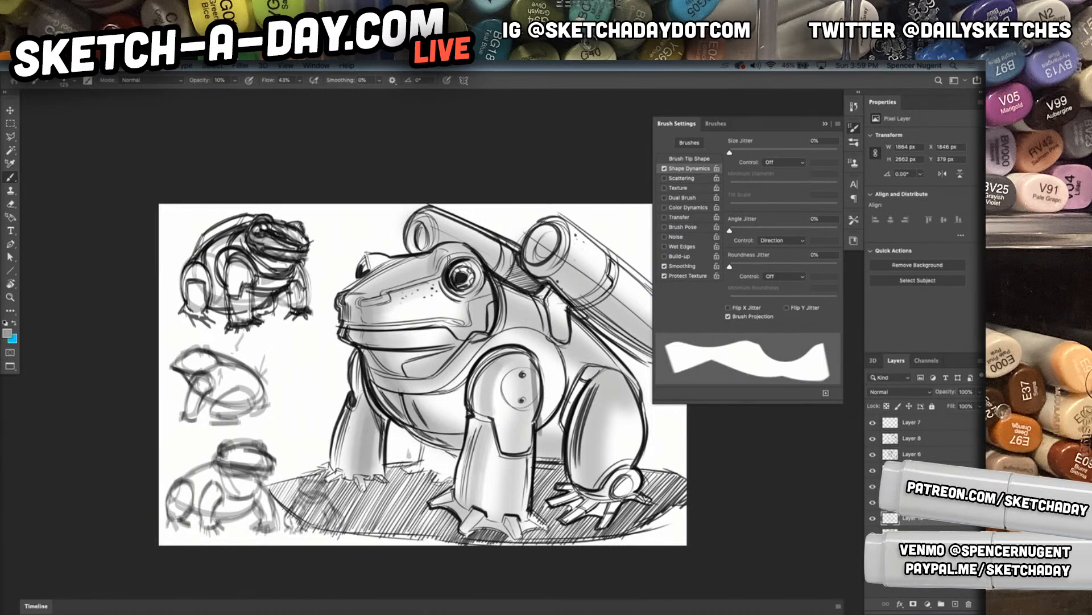
Set the foreground colour to dark grey 565656 and build tone along the snout and the top of the head
click(7, 332)
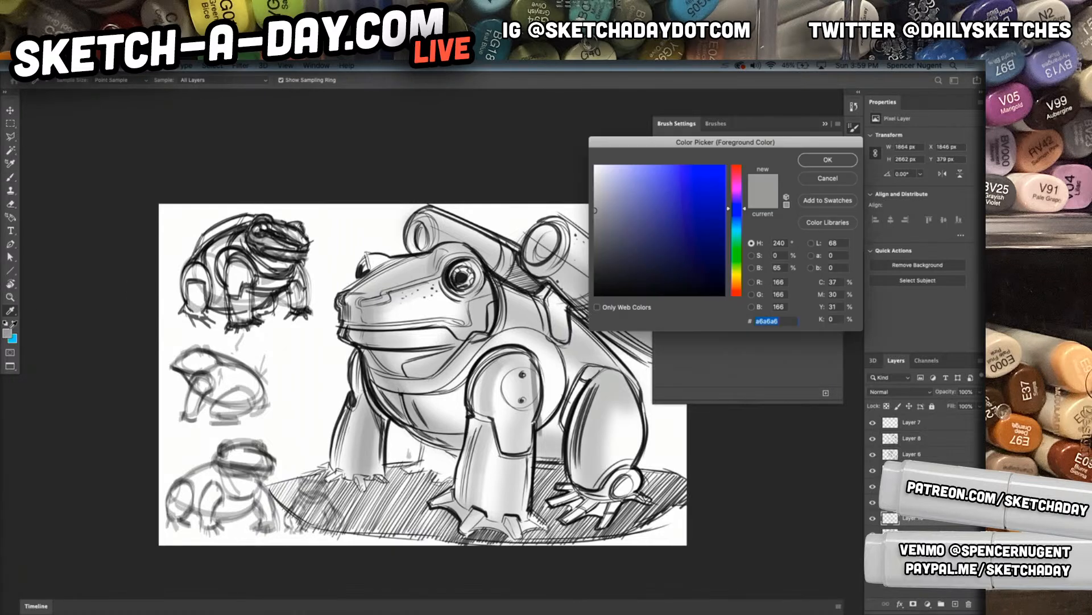
click(818, 165)
drag(364, 319, 370, 342)
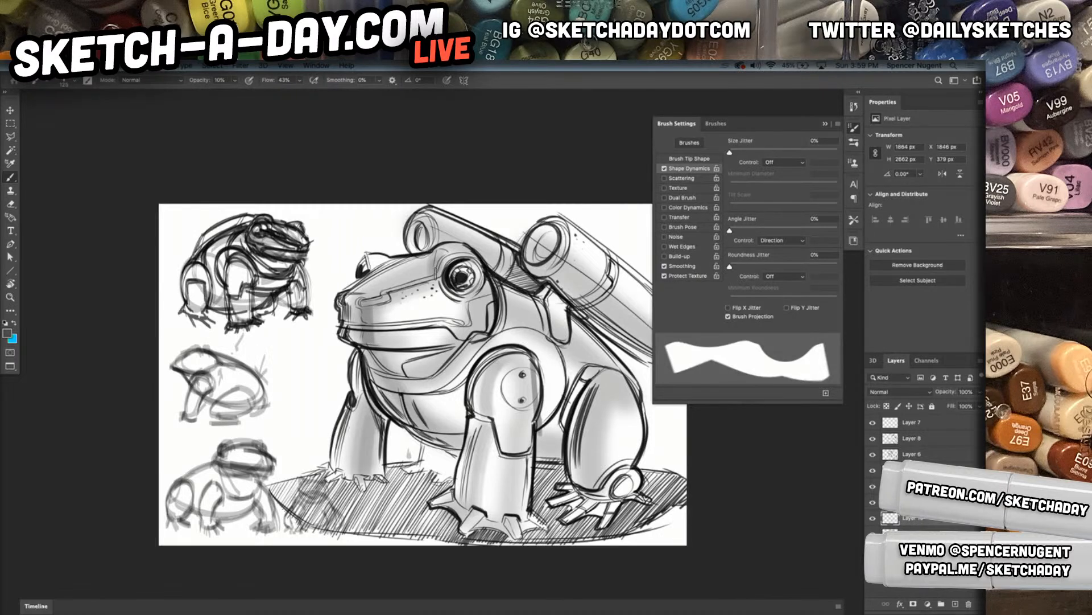
drag(398, 263, 344, 295)
drag(407, 261, 345, 299)
drag(407, 258, 329, 302)
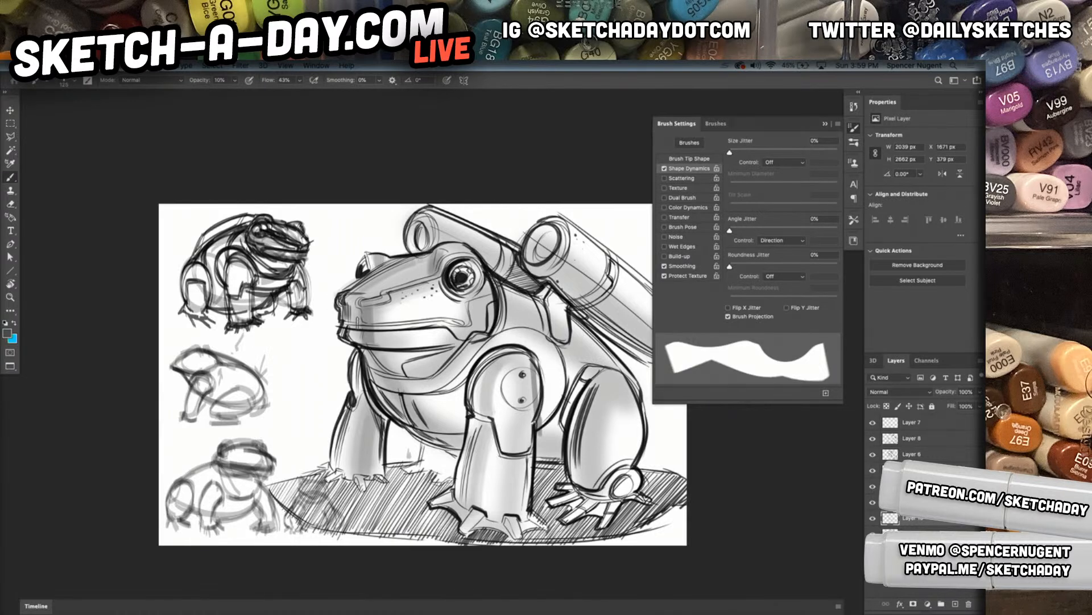
Add darker tone down the snout and chest edge and along both front legs
mouse_move(352, 293)
mouse_down()
mouse_move(349, 342)
mouse_move(393, 388)
mouse_up()
mouse_move(369, 350)
mouse_down()
mouse_move(403, 411)
mouse_move(450, 455)
mouse_up()
drag(371, 402, 366, 463)
drag(371, 402, 369, 464)
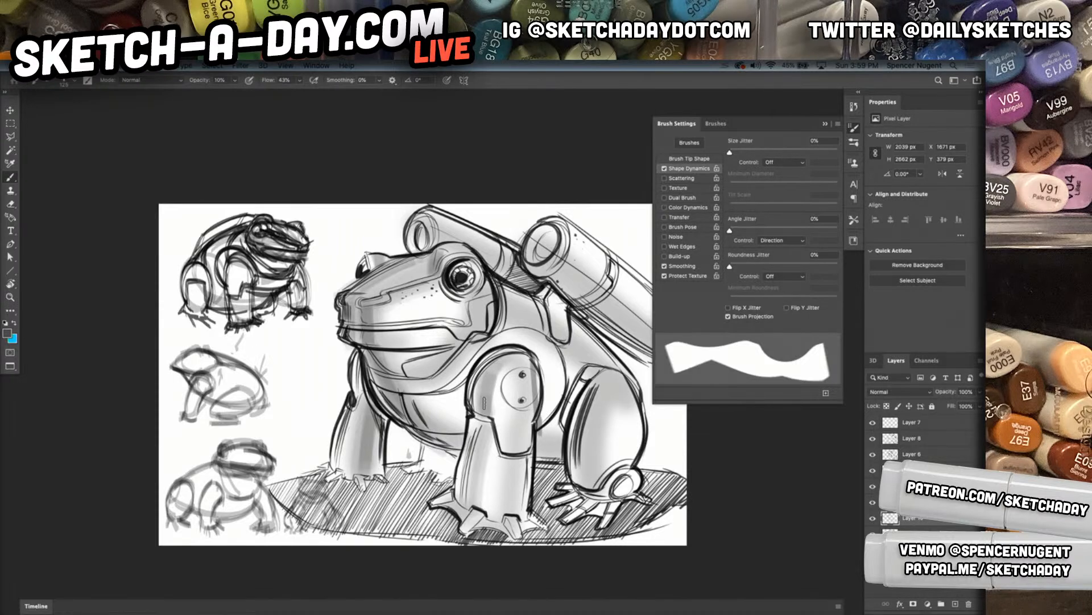
drag(483, 447, 476, 517)
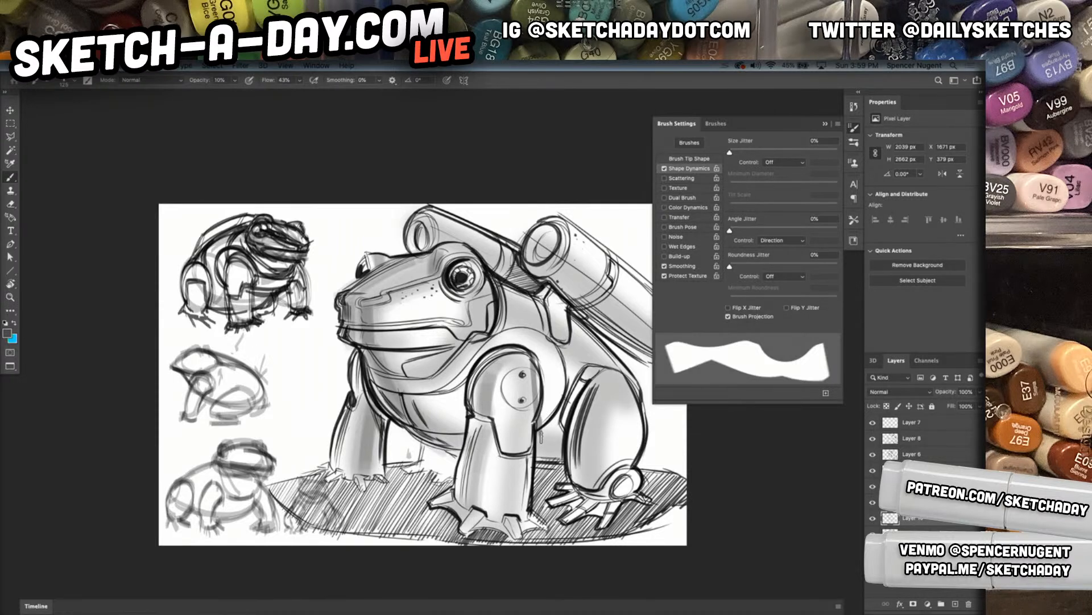
Shade around the near shoulder, the belly behind the near front leg and the throat and chest
mouse_move(544, 417)
mouse_down()
mouse_move(558, 375)
mouse_move(541, 345)
mouse_move(481, 344)
mouse_up()
mouse_move(553, 402)
mouse_down()
mouse_move(547, 364)
mouse_move(557, 383)
mouse_up()
drag(547, 439, 551, 456)
mouse_move(452, 424)
mouse_down()
mouse_move(432, 435)
mouse_move(415, 410)
mouse_move(463, 429)
mouse_move(393, 389)
mouse_move(458, 431)
mouse_up()
drag(376, 359, 446, 420)
mouse_move(439, 381)
mouse_down()
mouse_move(480, 340)
mouse_move(424, 387)
mouse_move(444, 381)
mouse_move(404, 385)
mouse_move(430, 384)
mouse_move(474, 345)
mouse_move(471, 398)
mouse_up()
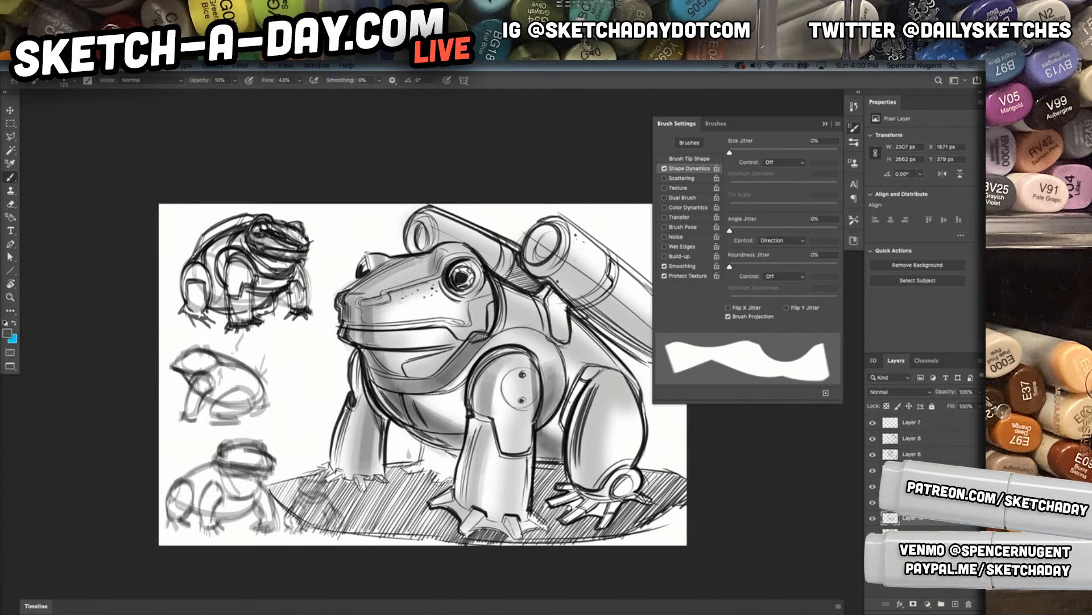
Shade inside both cannon muzzles and build vertical tone bands over the hind thigh
mouse_move(544, 230)
mouse_down()
mouse_move(532, 251)
mouse_move(549, 230)
mouse_move(552, 243)
mouse_move(530, 255)
mouse_up()
mouse_move(419, 227)
mouse_down()
mouse_move(404, 250)
mouse_move(431, 249)
mouse_up()
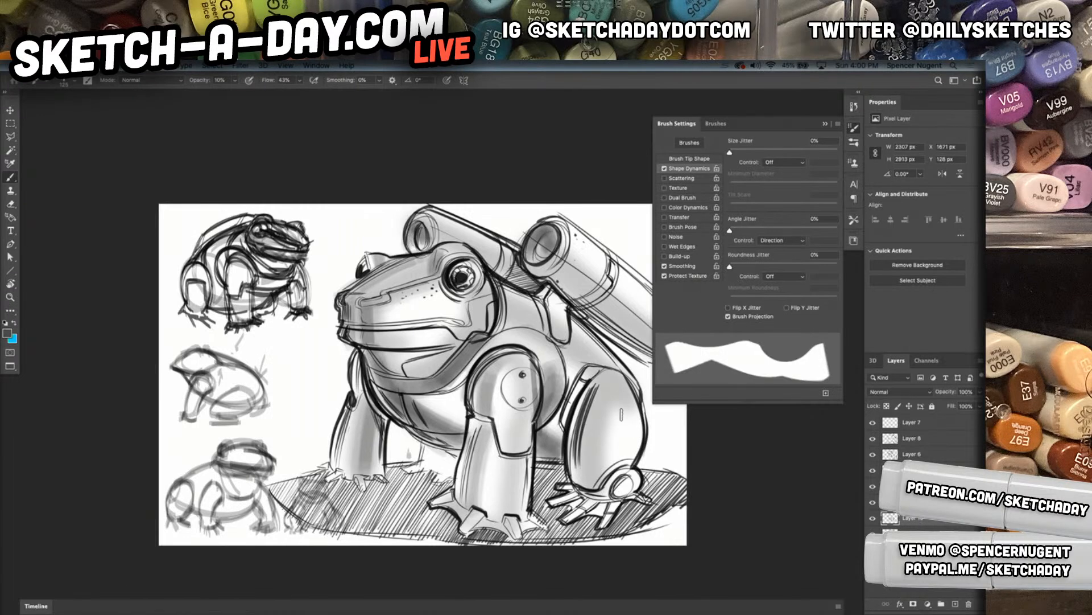
mouse_move(604, 395)
mouse_down()
mouse_move(586, 475)
mouse_move(606, 379)
mouse_move(591, 459)
mouse_move(586, 431)
mouse_move(604, 392)
mouse_move(587, 478)
mouse_up()
mouse_move(587, 478)
mouse_down()
mouse_move(610, 393)
mouse_move(586, 481)
mouse_up()
drag(586, 480, 609, 381)
drag(575, 481, 604, 378)
drag(609, 375, 596, 417)
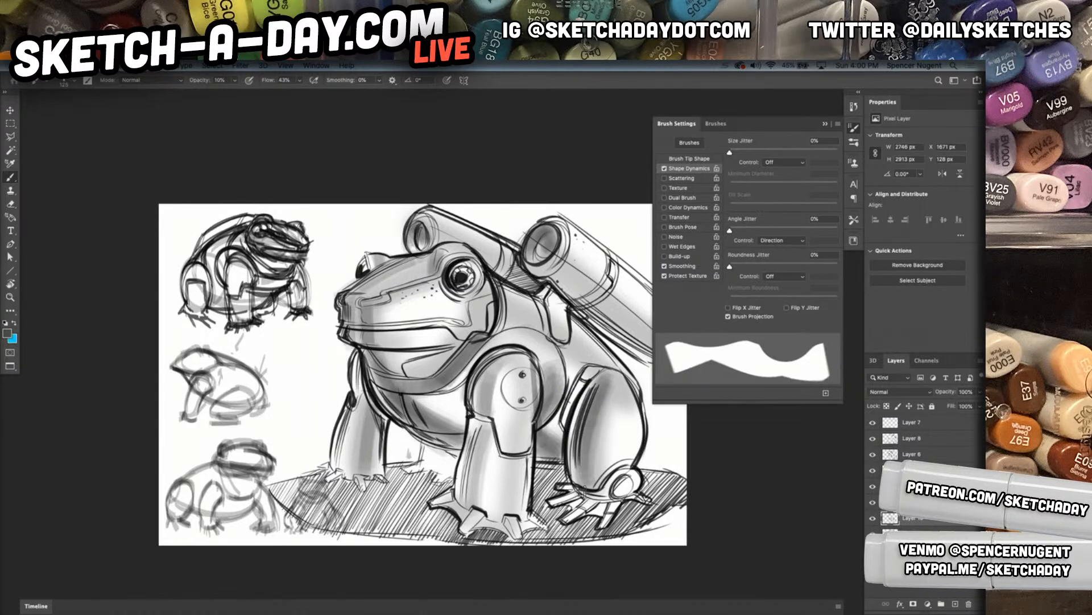
drag(611, 378, 640, 433)
Shade the frog's back between shoulder and thigh and darken the undersides of both cannons
mouse_move(563, 335)
mouse_down()
mouse_move(509, 296)
mouse_move(609, 364)
mouse_up()
drag(508, 298, 600, 360)
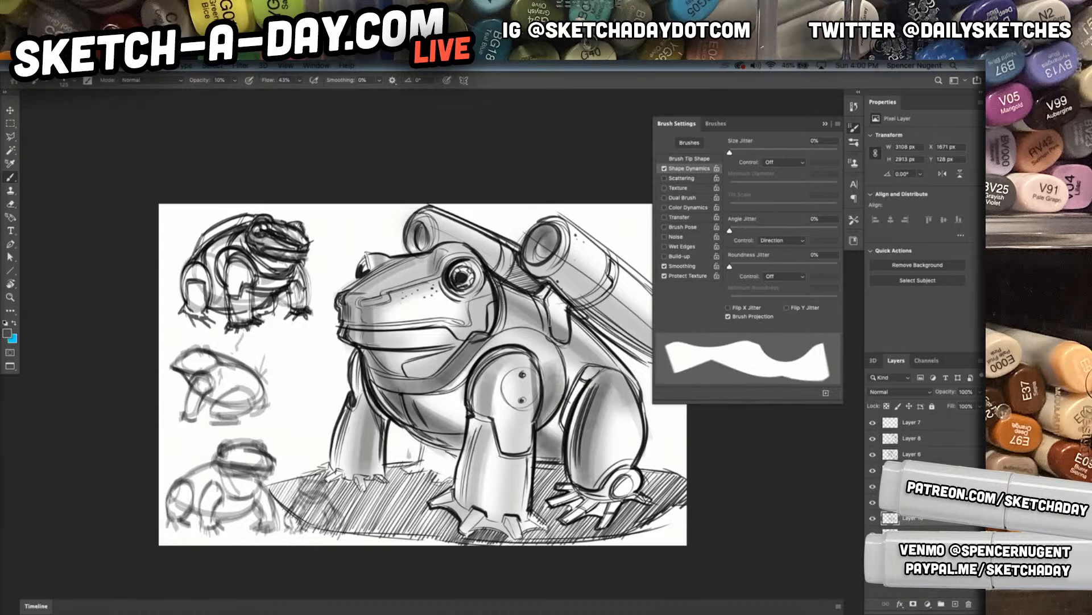
mouse_move(538, 297)
mouse_down()
mouse_move(562, 291)
mouse_move(555, 312)
mouse_move(547, 284)
mouse_move(572, 312)
mouse_up()
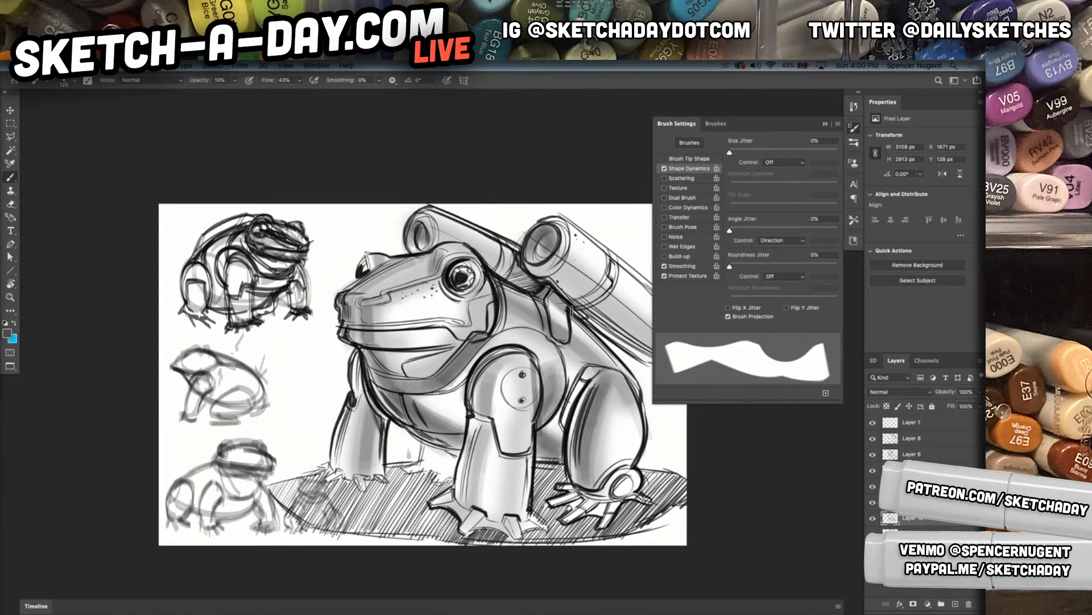
drag(631, 329, 532, 300)
drag(475, 258, 562, 313)
drag(458, 234, 564, 330)
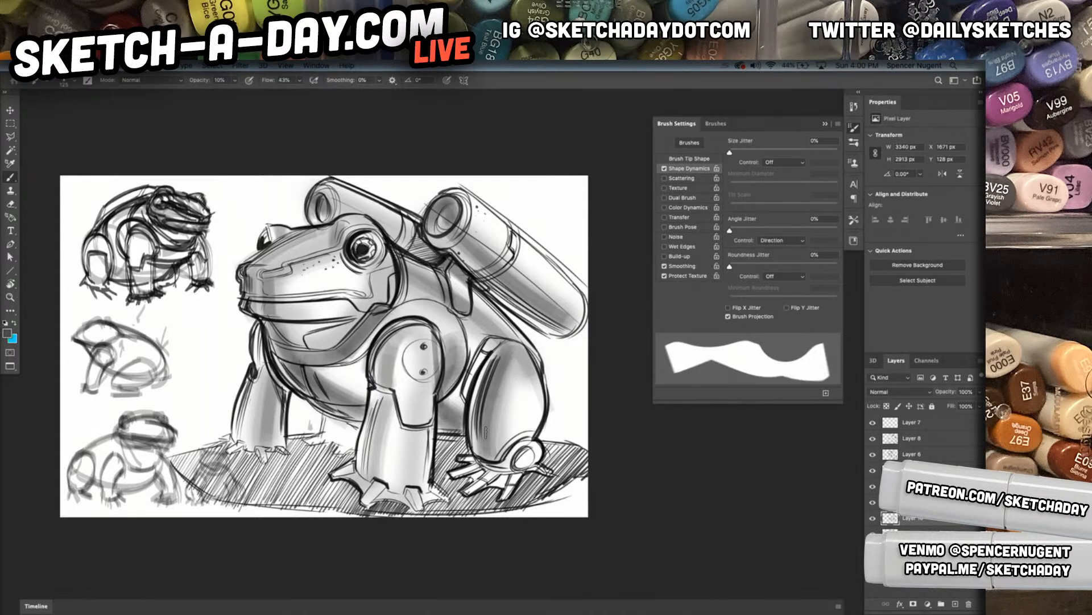
Fill the gap beneath the belly with dark tone at 100% opacity and deepen the eye, chest and near shoulder
scroll(501, 439, down, 2)
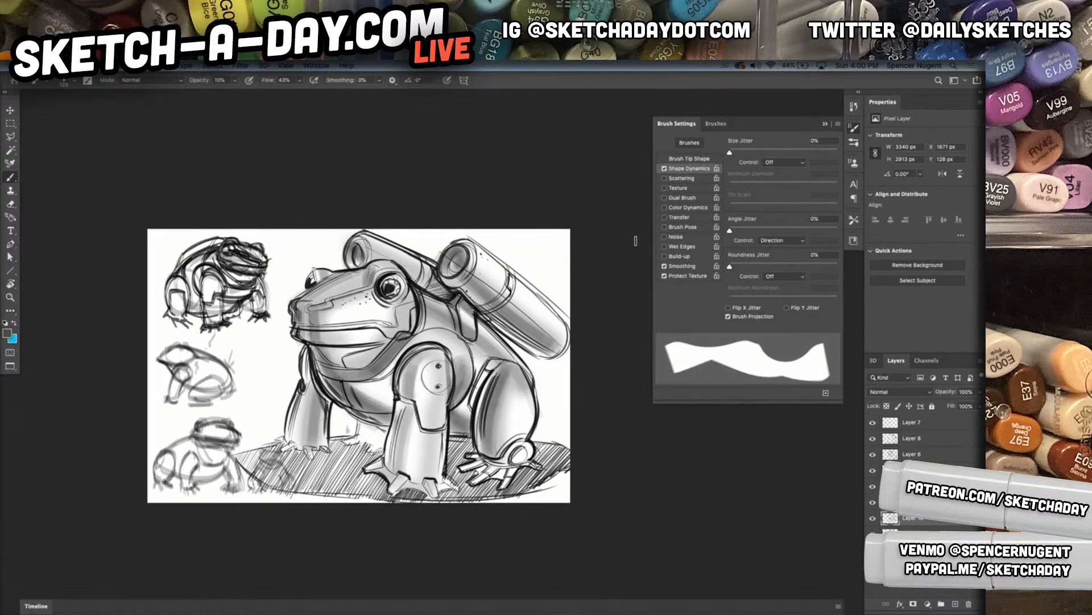
mouse_move(360, 436)
mouse_down()
mouse_move(346, 443)
mouse_move(385, 445)
mouse_up()
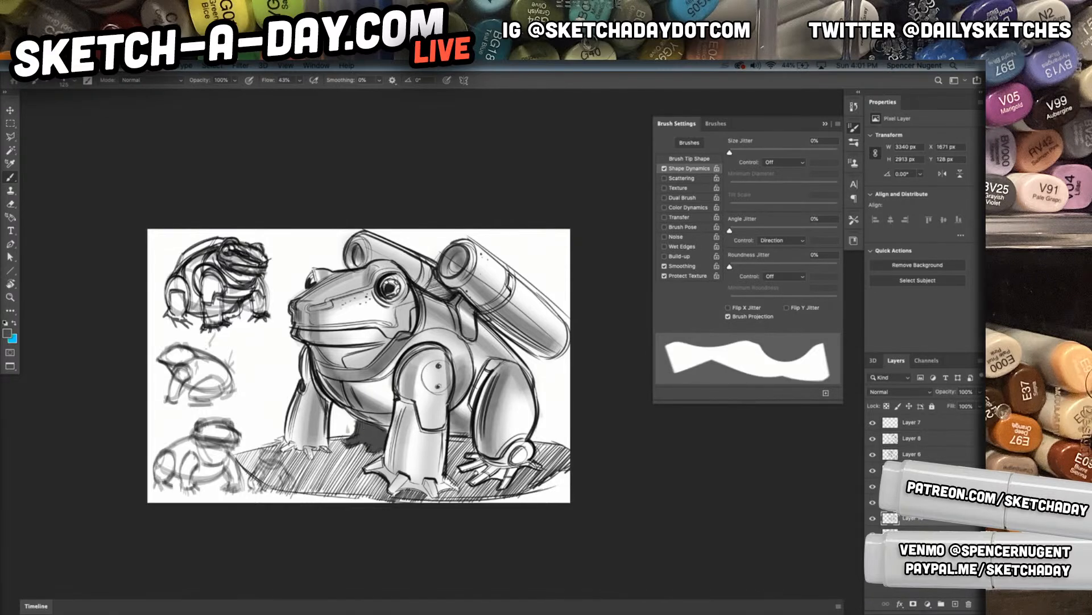
drag(387, 294, 390, 290)
mouse_move(334, 384)
mouse_down()
mouse_move(390, 425)
mouse_move(392, 373)
mouse_move(416, 346)
mouse_up()
mouse_move(390, 393)
mouse_down()
mouse_move(415, 345)
mouse_move(442, 355)
mouse_up()
Darken the hind foot and ankle and add bold tone along both cannons at 60% opacity
mouse_move(451, 404)
mouse_down()
mouse_move(463, 428)
mouse_move(455, 434)
mouse_move(471, 432)
mouse_move(498, 378)
mouse_move(485, 470)
mouse_move(465, 476)
mouse_move(522, 495)
mouse_move(532, 462)
mouse_up()
mouse_move(525, 442)
mouse_down()
mouse_move(504, 459)
mouse_move(526, 440)
mouse_up()
drag(472, 284, 543, 343)
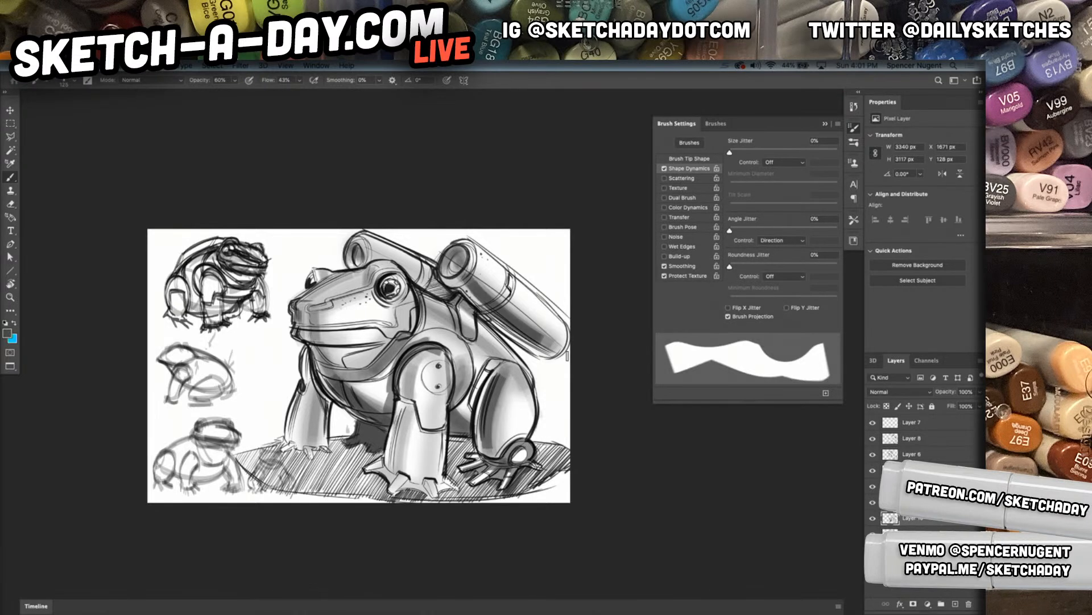
drag(349, 261, 359, 246)
mouse_move(411, 278)
mouse_down()
mouse_move(447, 298)
mouse_move(385, 260)
mouse_move(369, 263)
mouse_up()
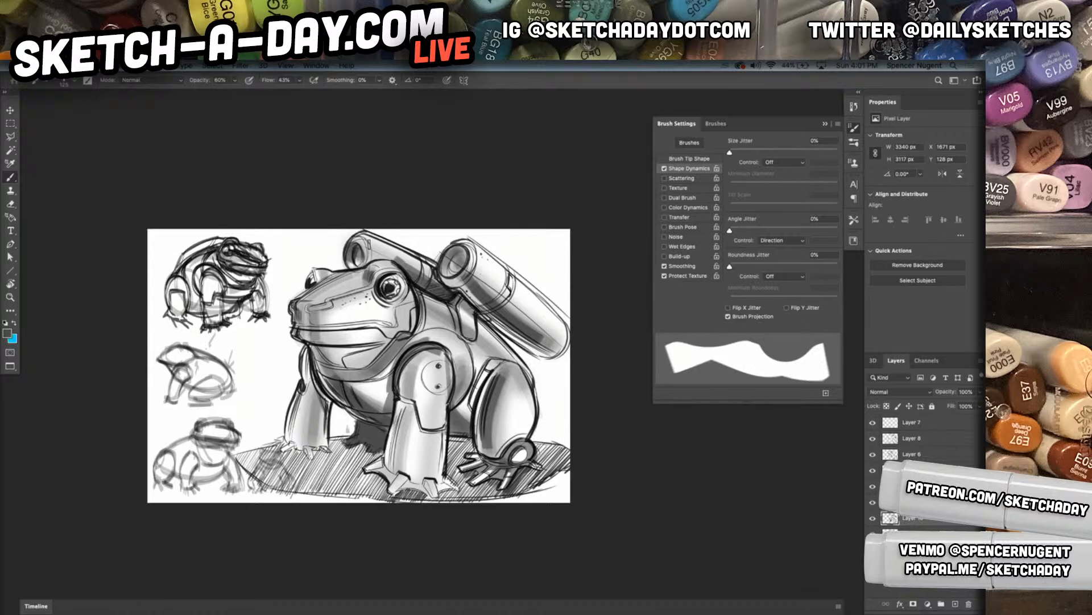
Darken the nose, mouth line and cheek edge, and run a dark band along the throat and collar
drag(308, 313, 312, 333)
mouse_move(313, 312)
mouse_down()
mouse_move(313, 336)
mouse_move(299, 332)
mouse_move(395, 322)
mouse_move(402, 309)
mouse_move(380, 325)
mouse_move(317, 327)
mouse_up()
drag(382, 318, 357, 319)
drag(428, 294, 418, 301)
drag(316, 367, 358, 374)
mouse_move(357, 374)
mouse_down()
mouse_move(419, 331)
mouse_move(464, 337)
mouse_move(473, 361)
mouse_up()
Deepen the tone around the near shoulder, the upper hind thigh and the large cannon's muzzle
mouse_move(405, 347)
mouse_down()
mouse_move(458, 339)
mouse_move(474, 378)
mouse_move(456, 410)
mouse_up()
mouse_move(495, 363)
mouse_down()
mouse_move(470, 410)
mouse_move(501, 358)
mouse_move(528, 379)
mouse_up()
drag(504, 358, 527, 382)
drag(452, 283, 470, 269)
drag(462, 278, 445, 279)
Darken the claws of both front feet and the inner edge of the near shoulder
mouse_move(311, 446)
mouse_down()
mouse_move(305, 455)
mouse_move(283, 440)
mouse_move(319, 449)
mouse_up()
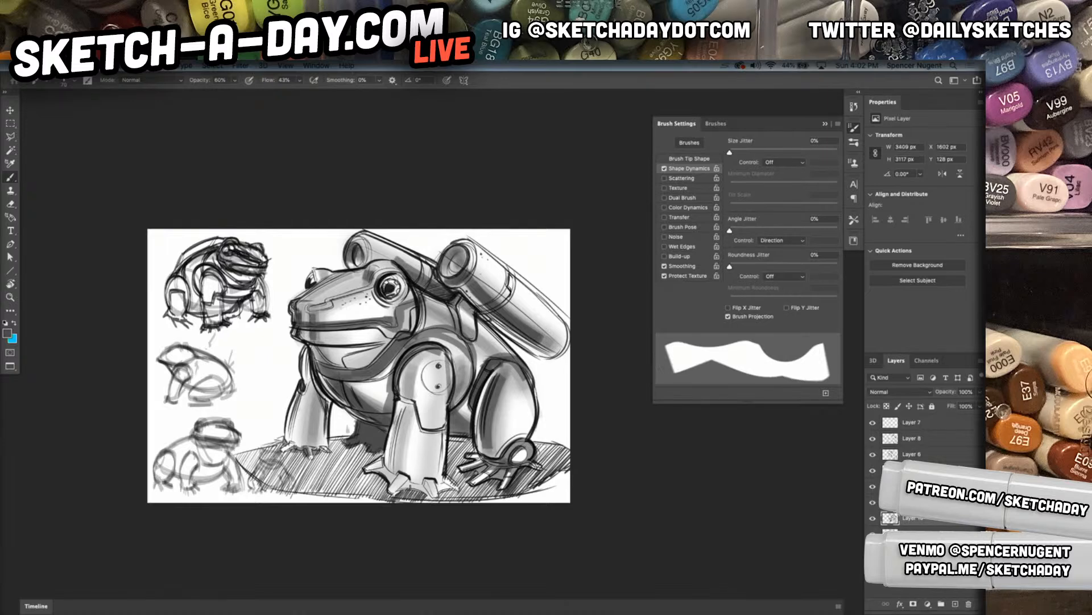
mouse_move(383, 475)
mouse_down()
mouse_move(388, 467)
mouse_move(421, 482)
mouse_move(393, 492)
mouse_move(436, 482)
mouse_move(434, 500)
mouse_move(444, 479)
mouse_up()
mouse_move(397, 393)
mouse_down()
mouse_move(415, 402)
mouse_move(412, 375)
mouse_up()
drag(407, 379, 413, 370)
drag(409, 374, 394, 467)
key(super+z)
key(super+z)
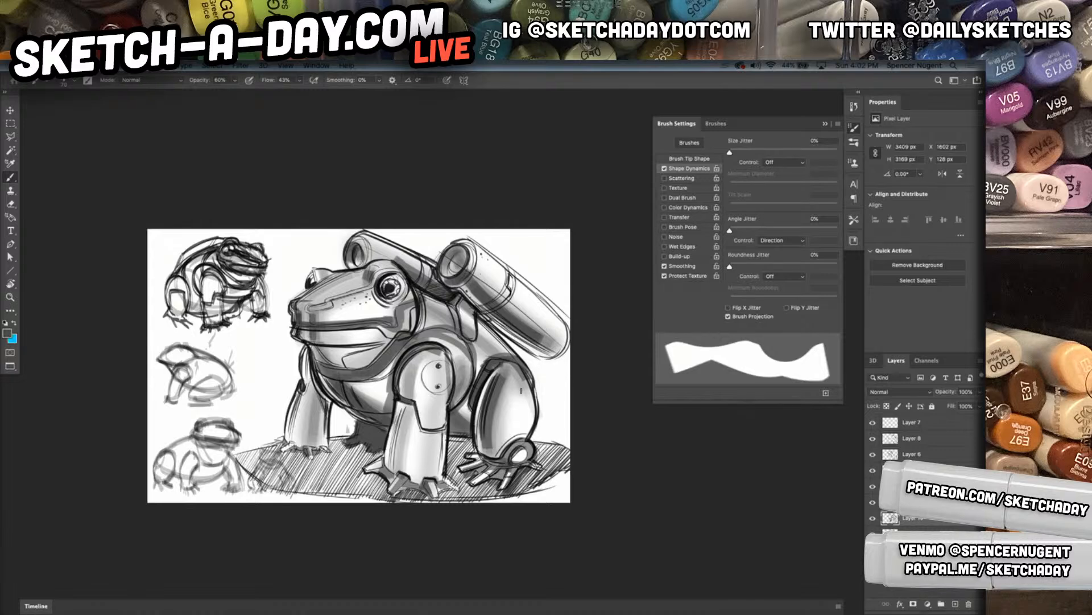
Add dark vertical strips along both edges of the near front leg and its shoulder joint
drag(410, 384, 411, 374)
drag(405, 420, 395, 464)
drag(444, 396, 439, 463)
mouse_move(448, 367)
mouse_down()
mouse_move(445, 396)
mouse_move(441, 357)
mouse_move(434, 392)
mouse_up()
mouse_move(519, 380)
mouse_down()
mouse_move(519, 413)
mouse_move(538, 409)
mouse_up()
key(super+z)
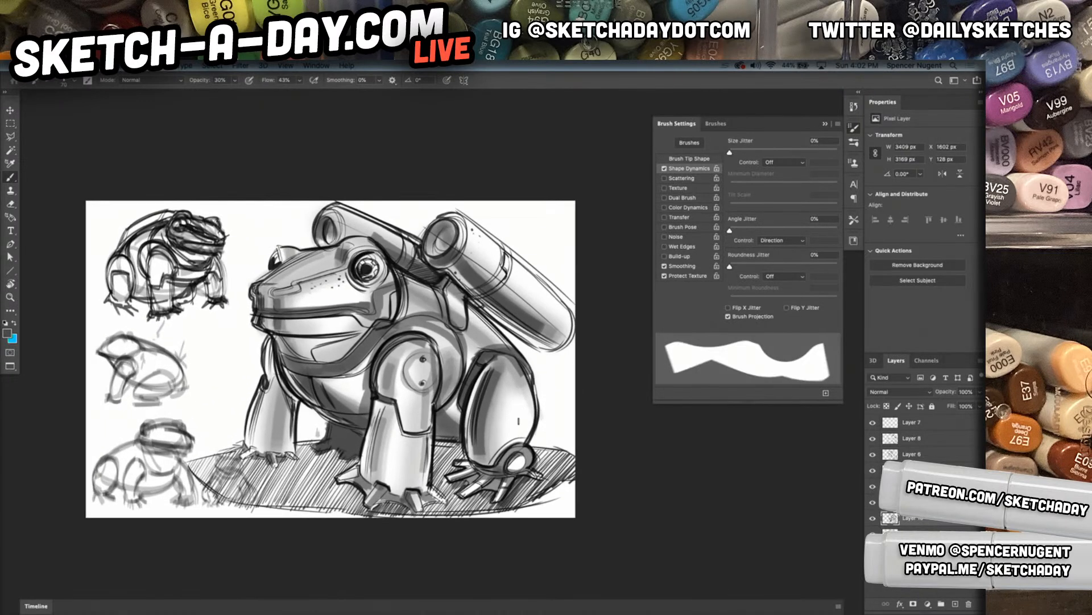
Shade the far front leg from shoulder to foot with layered vertical strokes at reduced brush opacity
drag(262, 398, 252, 446)
drag(264, 394, 253, 451)
drag(266, 393, 255, 452)
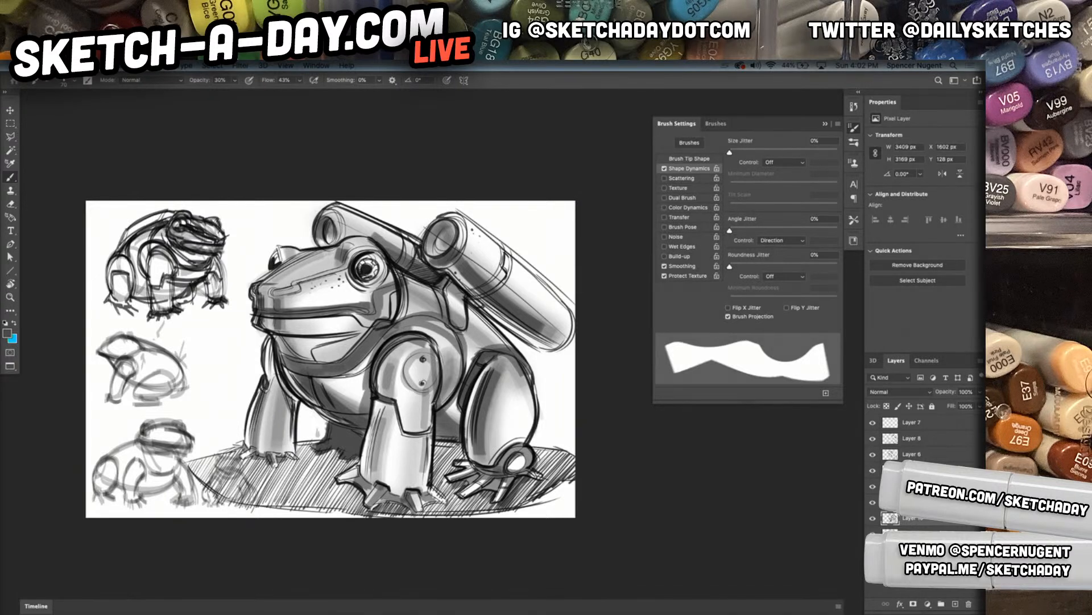
mouse_move(272, 343)
mouse_down()
mouse_move(267, 375)
mouse_move(288, 404)
mouse_move(272, 403)
mouse_move(296, 410)
mouse_move(261, 423)
mouse_move(270, 442)
mouse_up()
mouse_move(291, 396)
mouse_down()
mouse_move(268, 450)
mouse_move(271, 422)
mouse_move(291, 422)
mouse_up()
drag(272, 359, 267, 380)
Layer midtones over the throat and lower jaw and across the top of the head
mouse_move(273, 331)
mouse_down()
mouse_move(269, 341)
mouse_move(264, 332)
mouse_move(306, 346)
mouse_move(348, 333)
mouse_up()
mouse_move(302, 350)
mouse_down()
mouse_move(318, 347)
mouse_move(287, 356)
mouse_move(285, 347)
mouse_move(339, 336)
mouse_move(288, 354)
mouse_move(310, 360)
mouse_up()
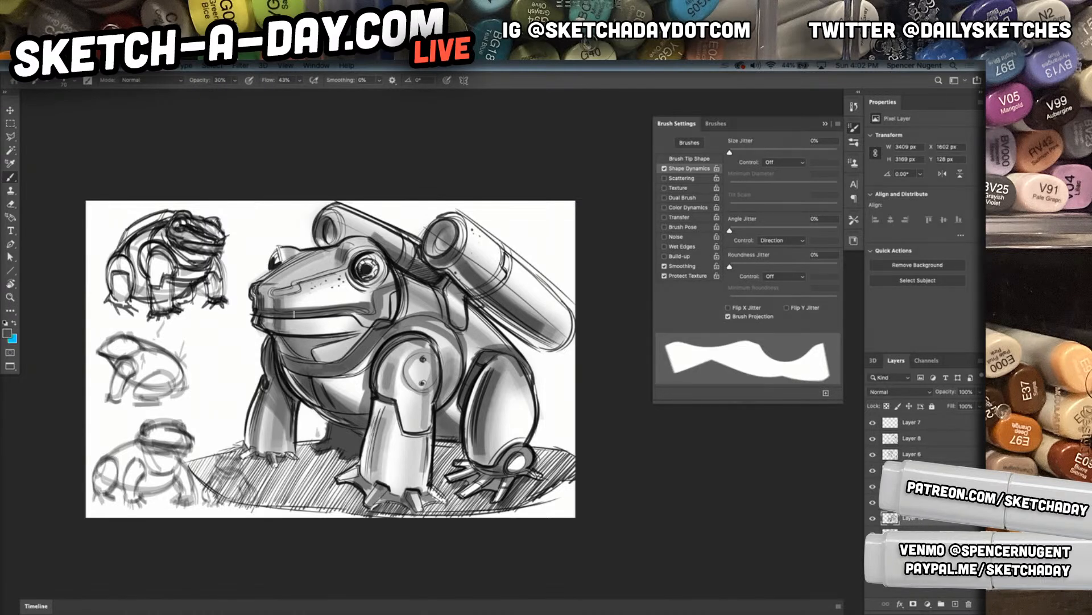
drag(272, 294, 381, 247)
mouse_move(344, 288)
mouse_down()
mouse_move(386, 266)
mouse_move(374, 279)
mouse_move(349, 261)
mouse_move(380, 282)
mouse_move(359, 284)
mouse_up()
Scatter small grey square marks around the frog, above its snout, beside the hind thigh and next to the lowest thumbnail
mouse_move(280, 249)
mouse_down()
mouse_move(276, 264)
mouse_move(262, 223)
mouse_up()
click(548, 385)
click(560, 409)
click(547, 417)
click(565, 401)
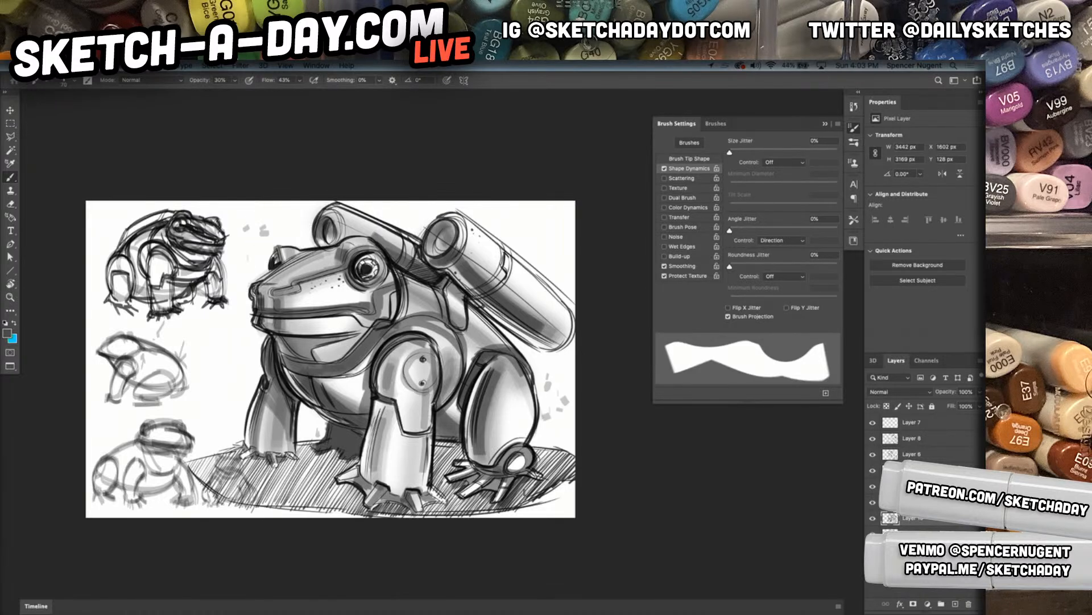
click(216, 425)
click(196, 432)
click(203, 442)
click(196, 451)
click(218, 448)
Cover the hatched ground around the frog's feet with short grey marker strokes from one end to the other
mouse_move(302, 446)
mouse_down()
mouse_move(304, 502)
mouse_move(321, 516)
mouse_move(350, 476)
mouse_move(345, 511)
mouse_up()
drag(350, 488, 354, 512)
drag(297, 458, 291, 509)
drag(284, 462, 278, 509)
drag(269, 460, 262, 508)
mouse_move(255, 458)
mouse_down()
mouse_move(253, 509)
mouse_move(245, 508)
mouse_up()
drag(235, 458, 227, 505)
mouse_move(219, 453)
mouse_down()
mouse_move(218, 503)
mouse_move(209, 490)
mouse_up()
drag(199, 458, 198, 472)
drag(428, 502, 427, 516)
drag(432, 443, 435, 492)
mouse_move(443, 443)
mouse_down()
mouse_move(442, 490)
mouse_move(459, 462)
mouse_move(448, 508)
mouse_up()
drag(454, 489, 446, 517)
mouse_move(438, 503)
mouse_down()
mouse_move(436, 513)
mouse_move(458, 513)
mouse_up()
drag(464, 498, 468, 514)
drag(477, 495, 481, 514)
mouse_move(487, 501)
mouse_down()
mouse_move(486, 512)
mouse_move(518, 507)
mouse_up()
drag(529, 483, 528, 505)
mouse_move(543, 463)
mouse_down()
mouse_move(543, 496)
mouse_move(540, 470)
mouse_move(548, 482)
mouse_move(560, 474)
mouse_up()
mouse_move(565, 462)
mouse_down()
mouse_move(563, 474)
mouse_move(540, 474)
mouse_up()
drag(545, 451, 540, 459)
drag(552, 450, 532, 451)
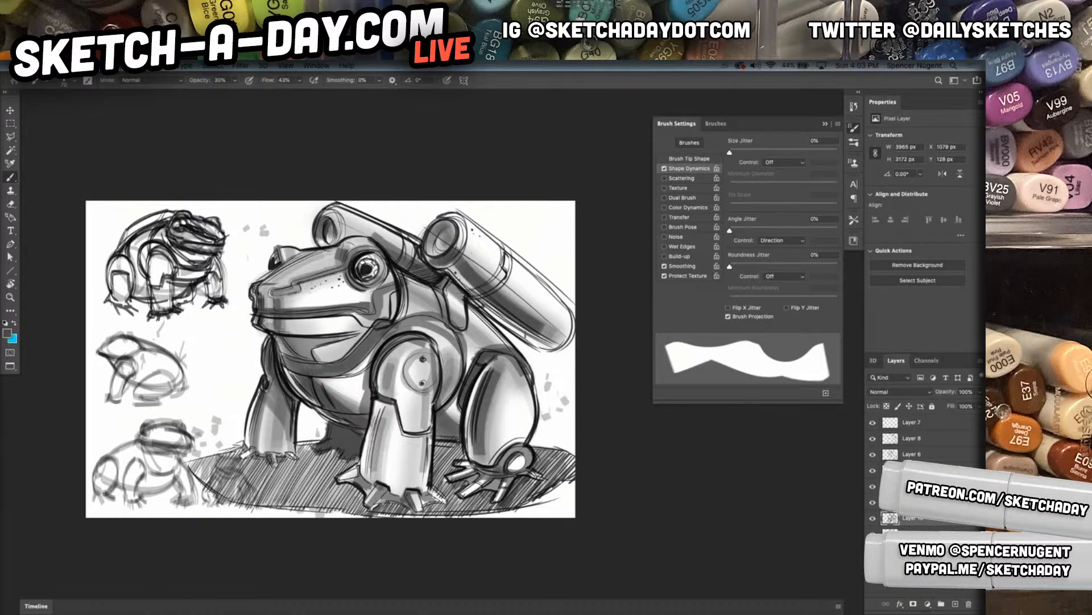
Shade the frog's back beneath the large cannon and deepen the tone on the hind thigh
mouse_move(475, 293)
mouse_down()
mouse_move(564, 353)
mouse_move(497, 332)
mouse_up()
drag(470, 323, 495, 346)
mouse_move(446, 307)
mouse_down()
mouse_move(465, 326)
mouse_move(442, 304)
mouse_move(456, 333)
mouse_up()
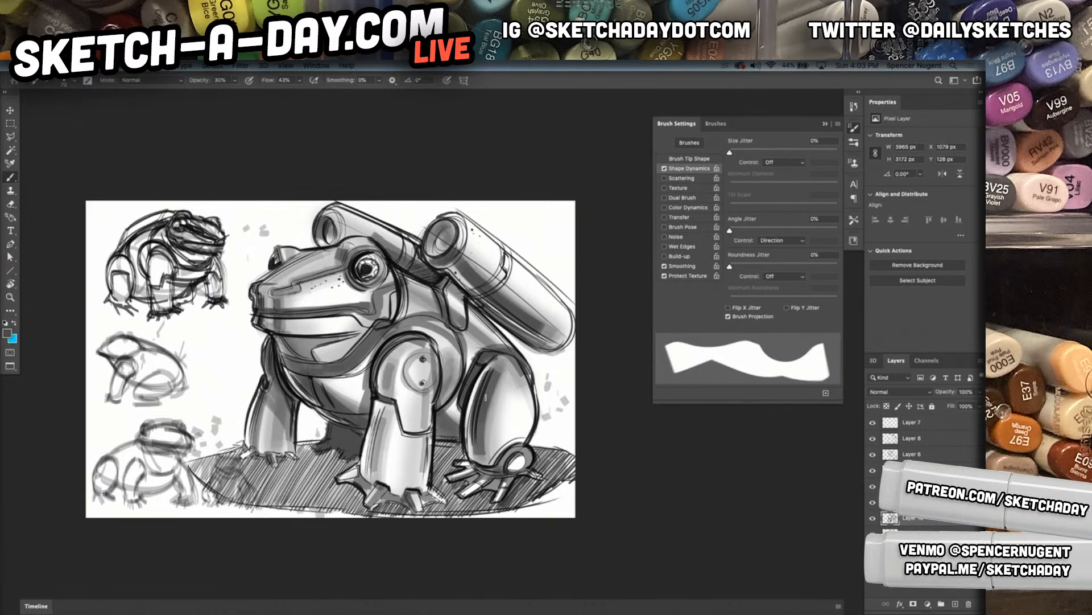
drag(486, 393, 486, 456)
View the shaded frog drawing enlarged in full-screen mode
key(super+space)
key(super+space)
drag(539, 428, 562, 414)
key(f)
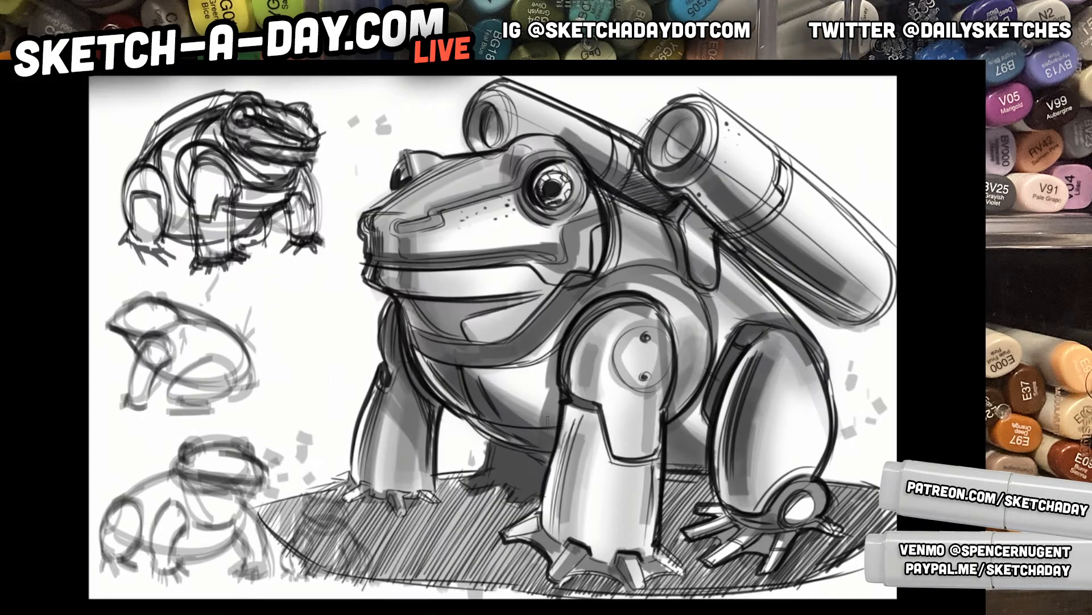